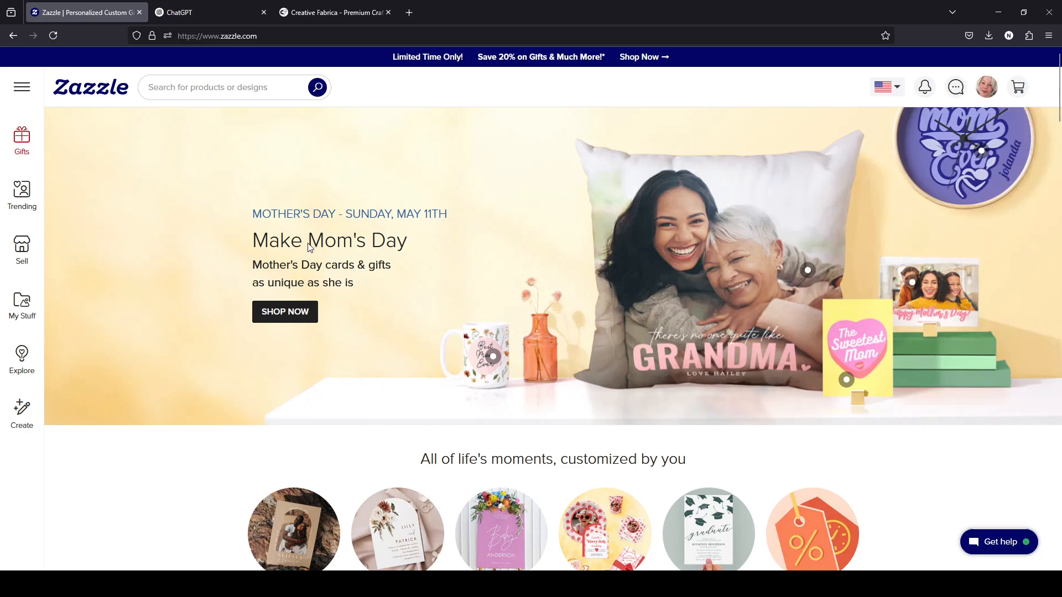
Browse the Weddings category from its themes down to the product listings, and return to the home page
click(217, 87)
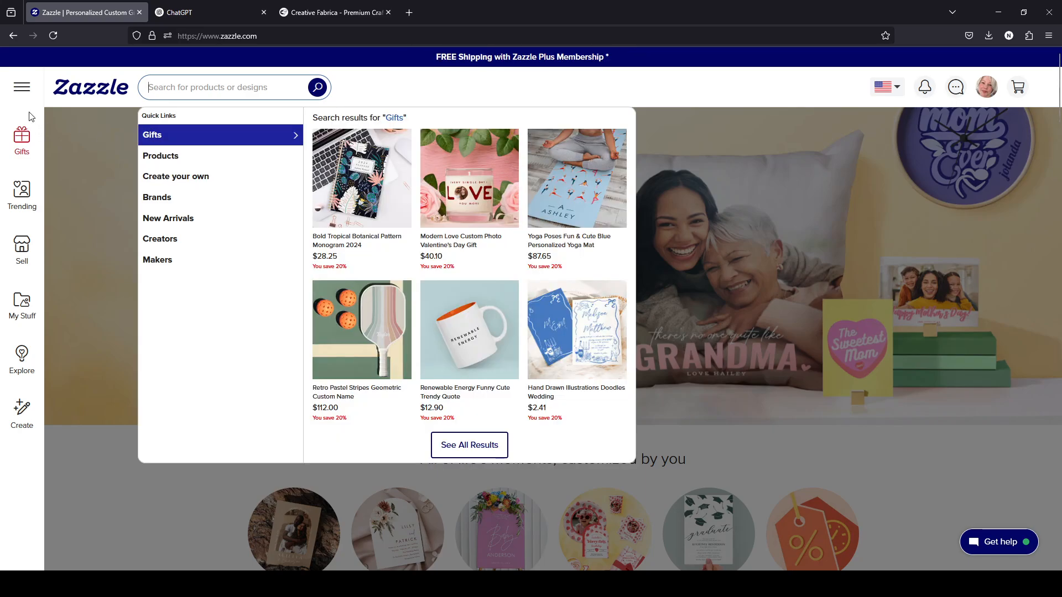
click(15, 92)
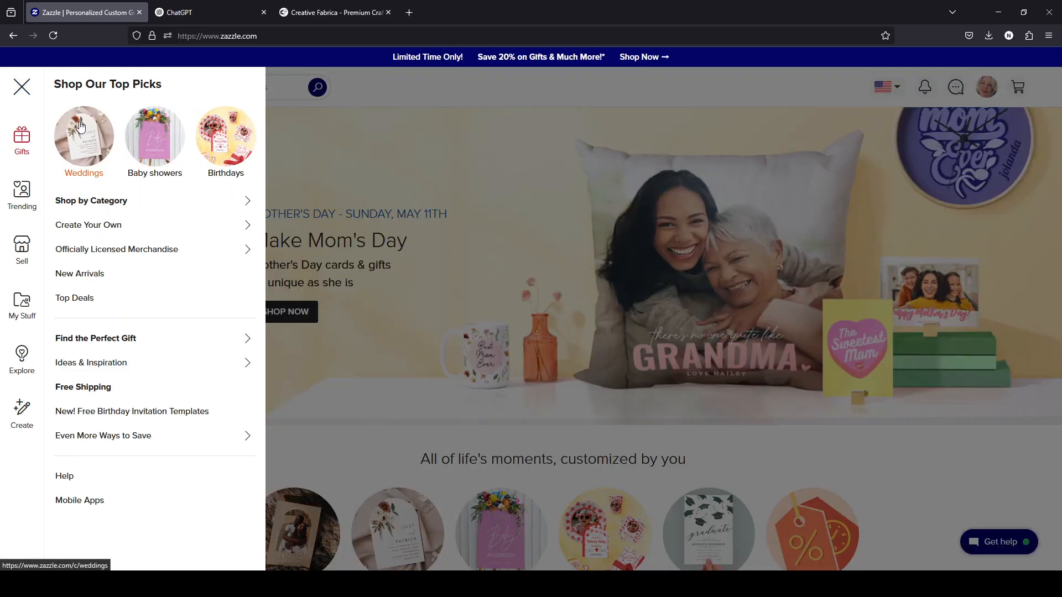
click(172, 200)
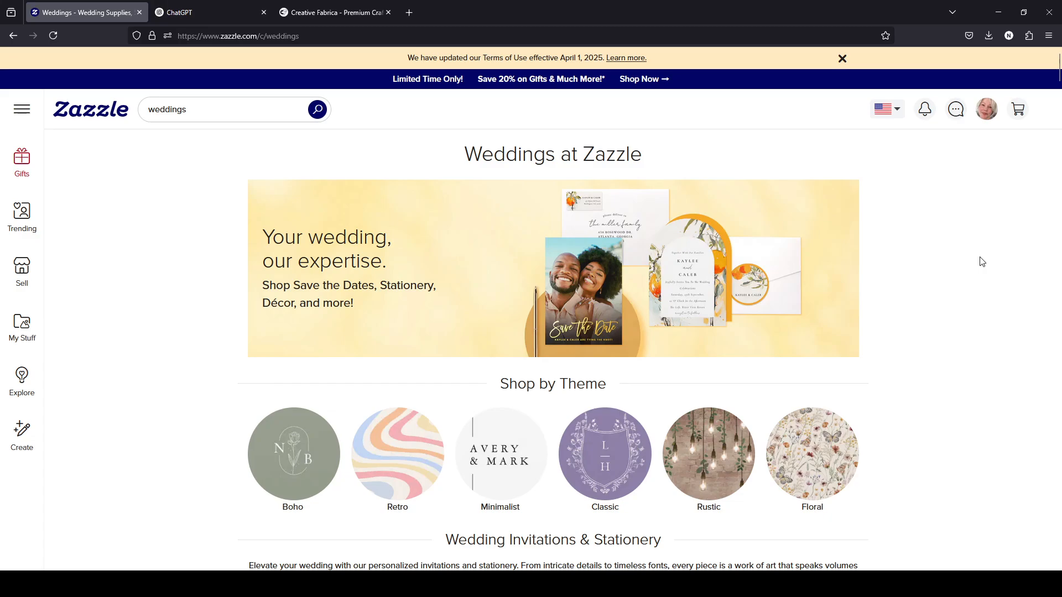
scroll(981, 261, down, 15)
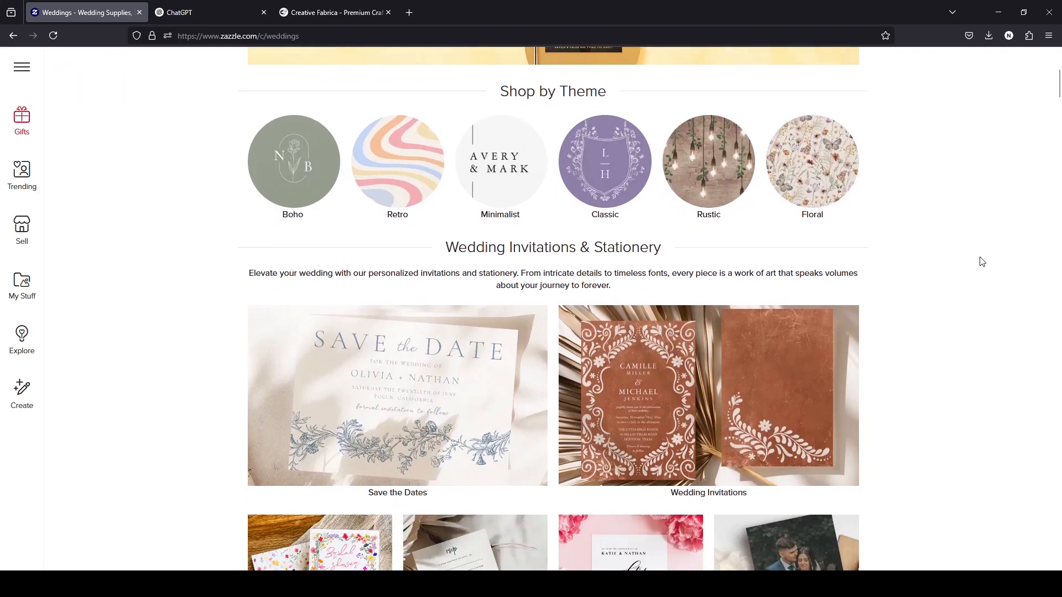
scroll(981, 261, up, 6)
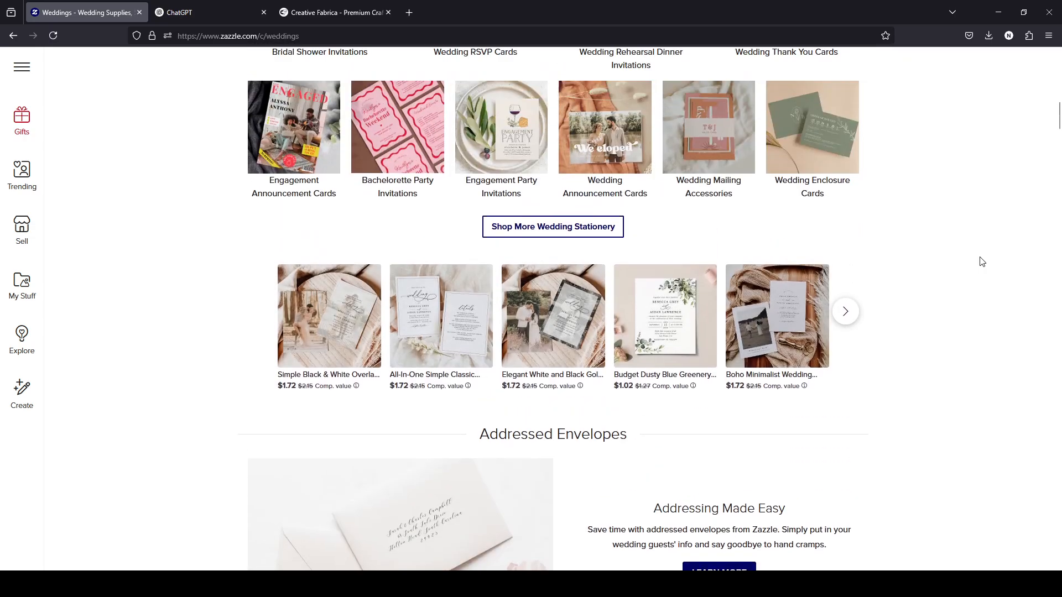
scroll(979, 261, down, 12)
scroll(978, 275, down, 20)
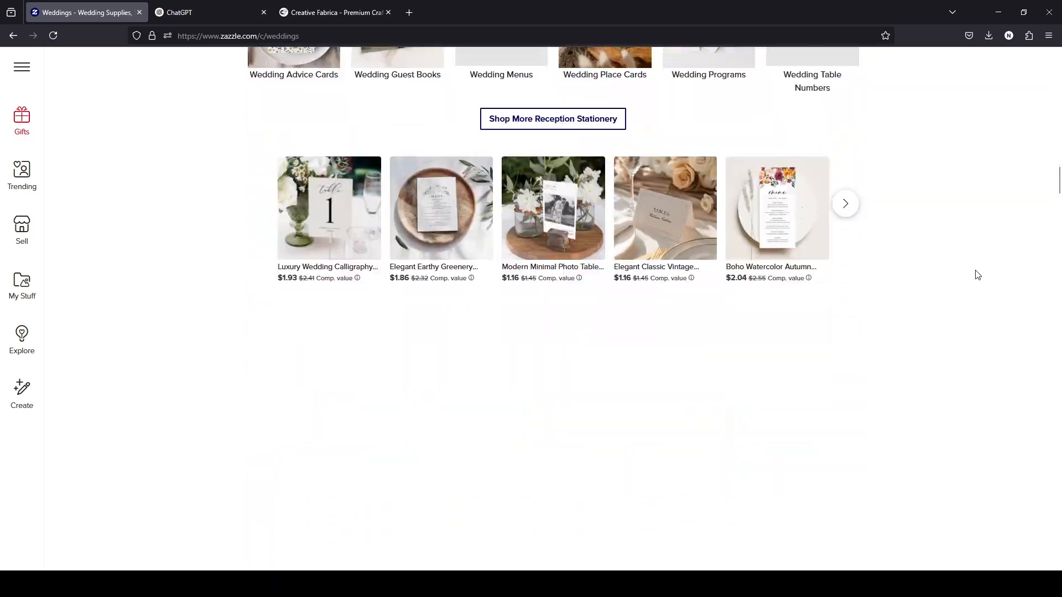
scroll(977, 275, down, 20)
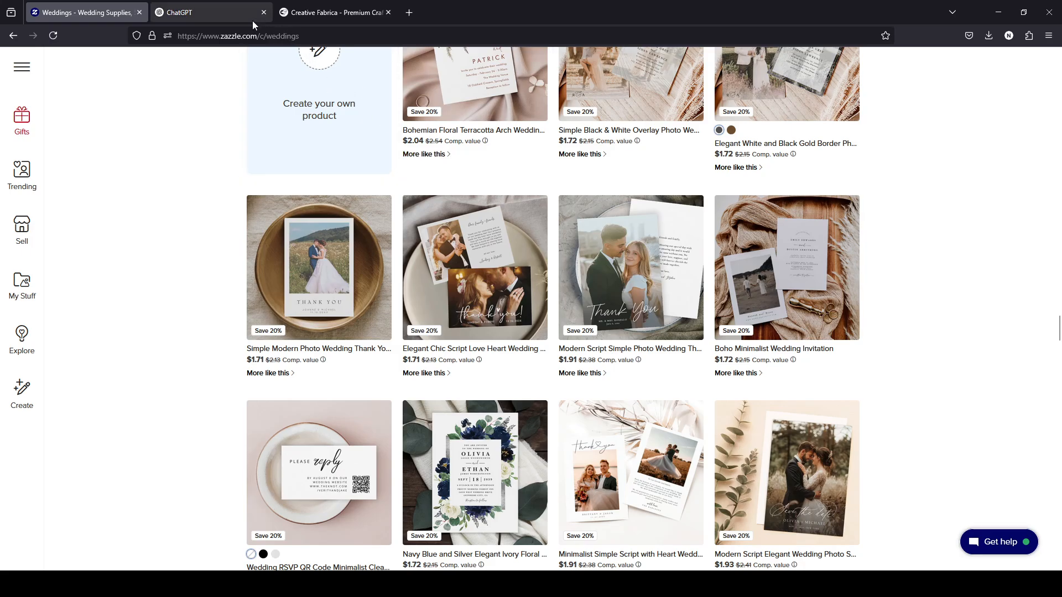
scroll(1037, 218, up, 10)
scroll(1038, 217, up, 20)
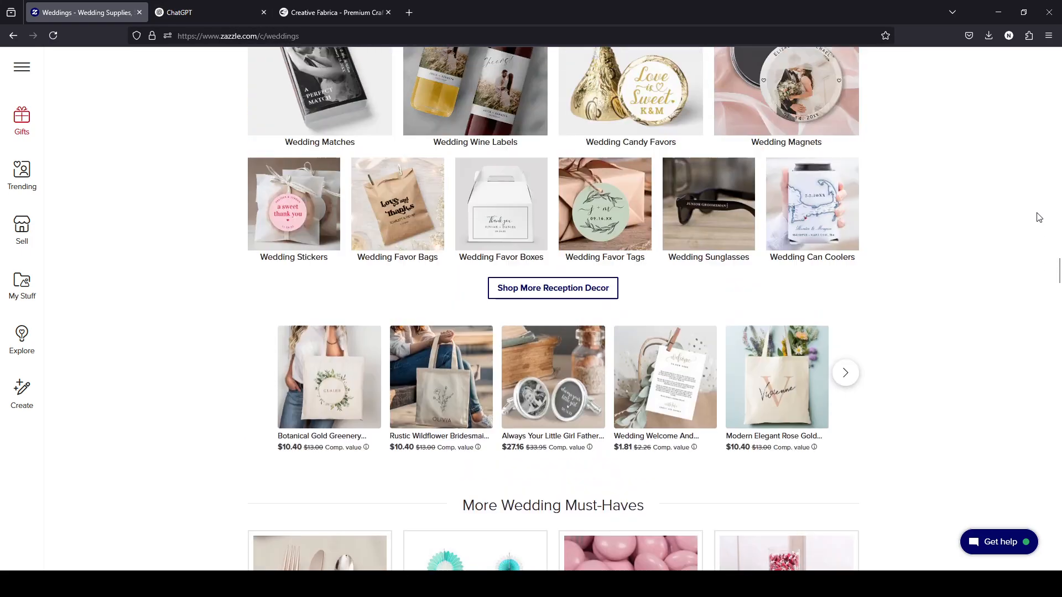
scroll(1038, 217, up, 20)
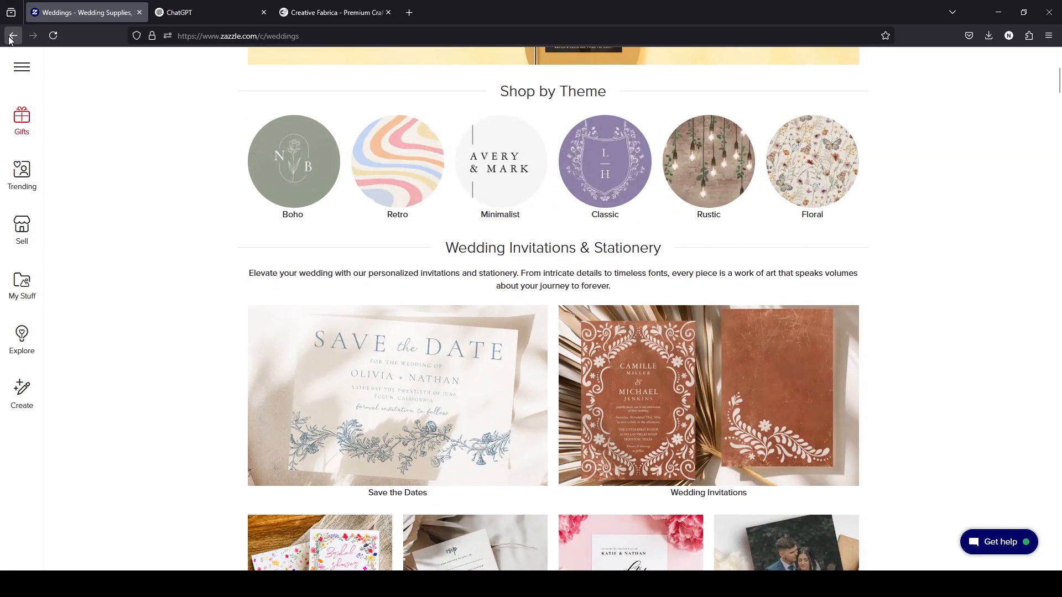
click(14, 35)
click(586, 216)
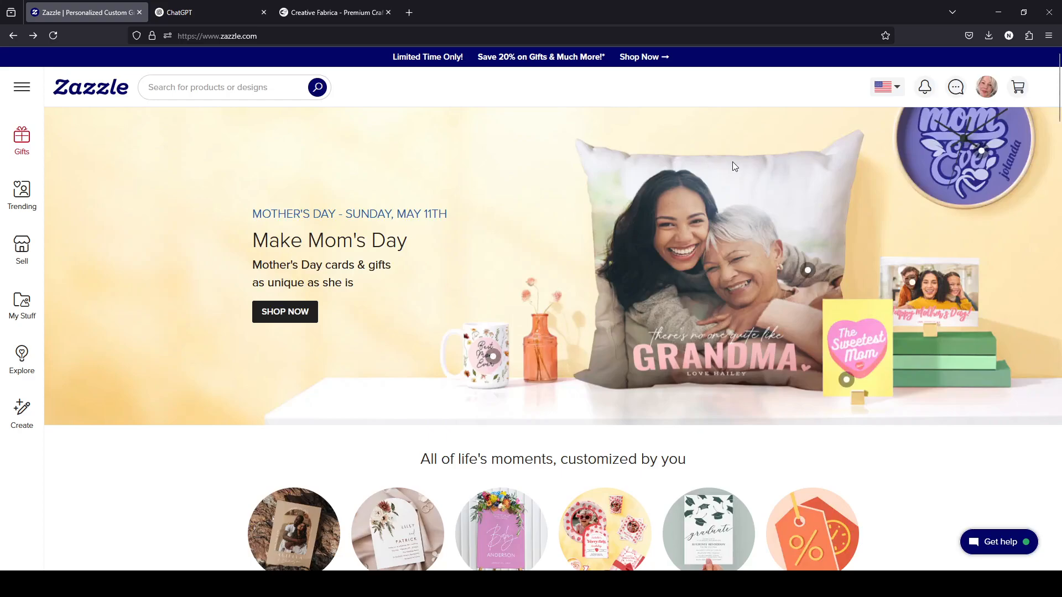
Look through the account's saved designs and open the wedding invitation saved on 4/7/2025 at 12:32 PM
click(989, 87)
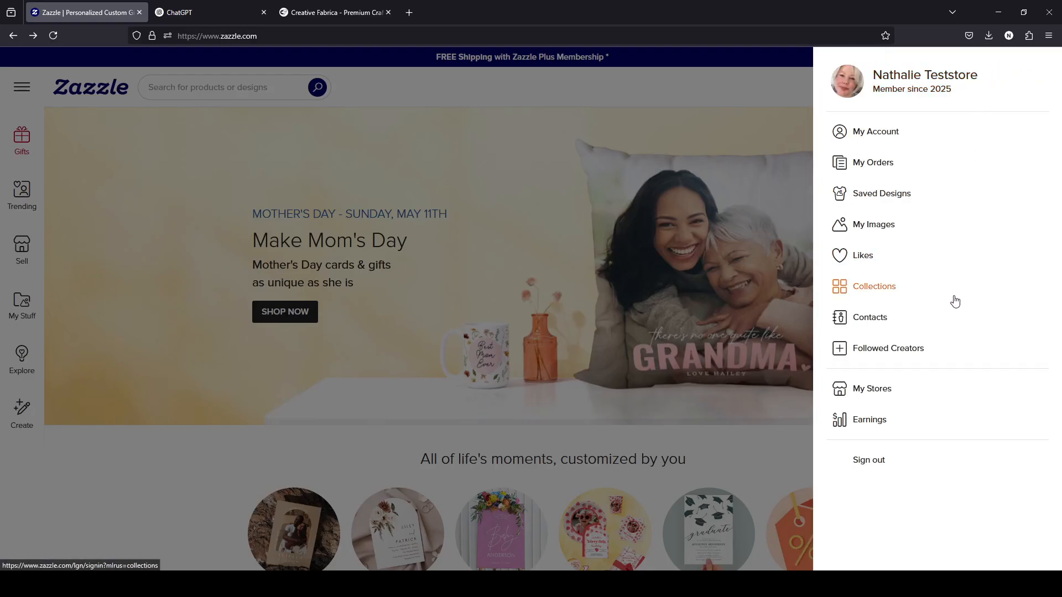
click(892, 195)
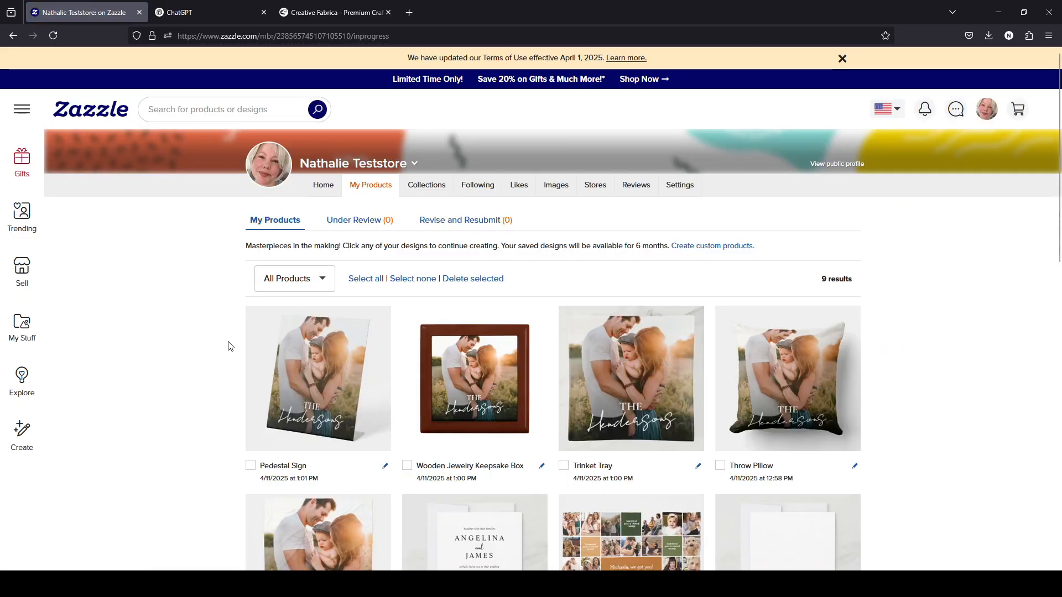
scroll(227, 348, down, 9)
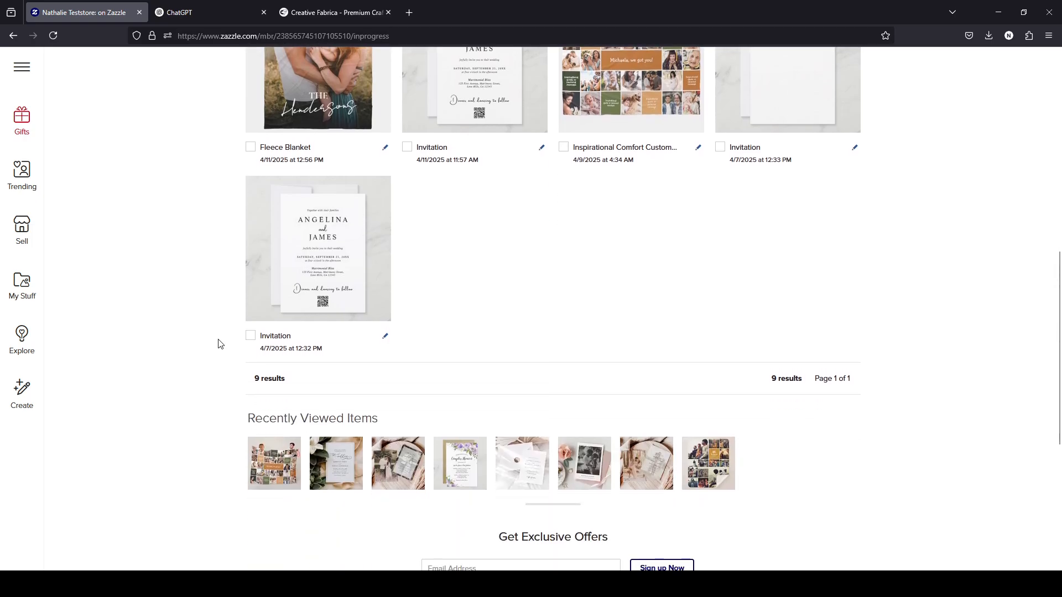
scroll(218, 344, up, 5)
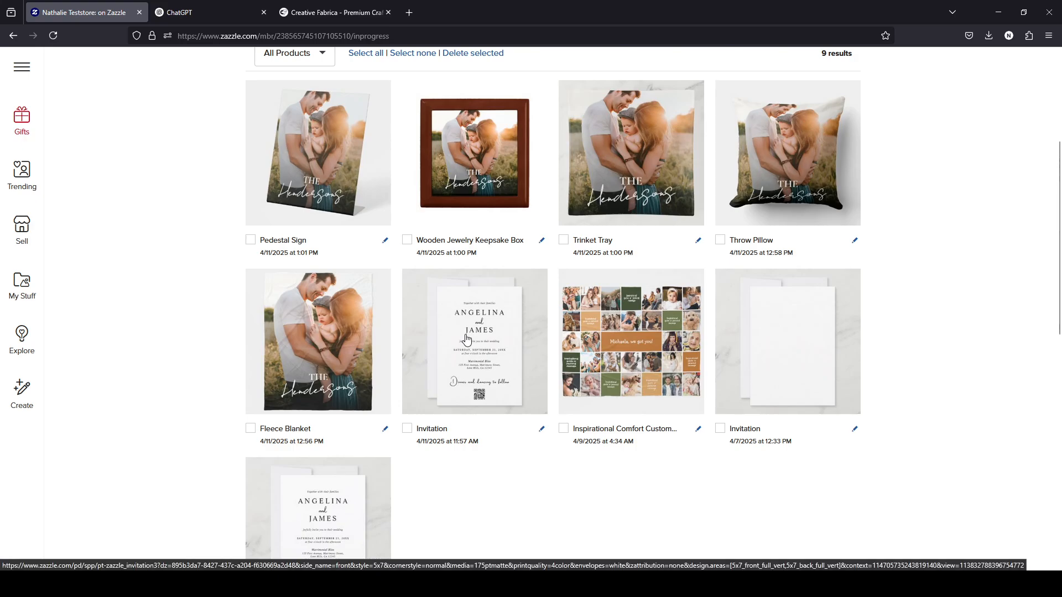
scroll(466, 338, down, 3)
scroll(465, 339, up, 1)
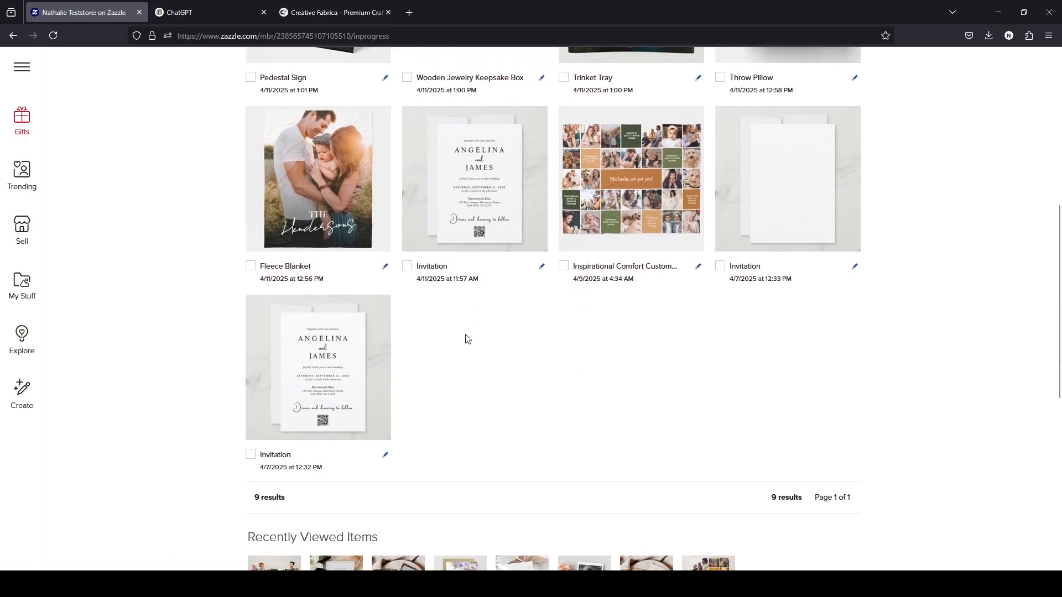
scroll(466, 339, up, 1)
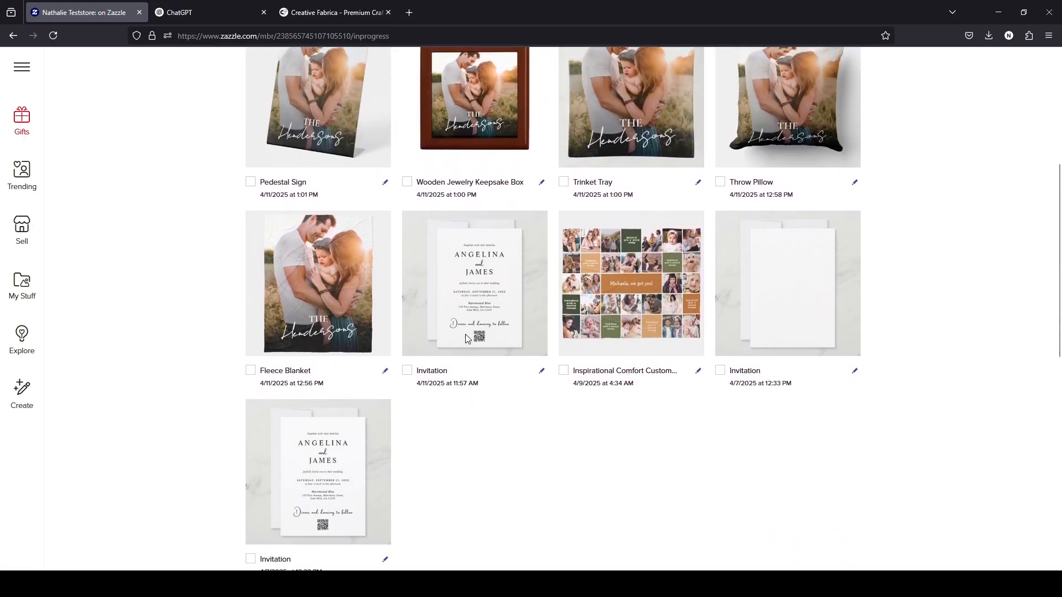
click(321, 451)
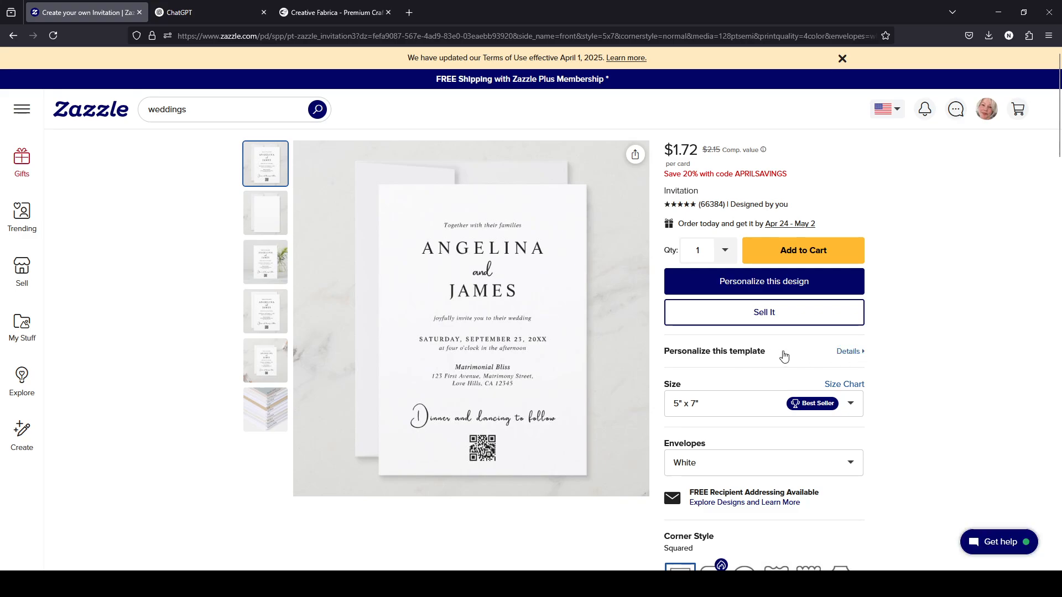
Review the invitation's personalization fields from host to QR code link, check its layers in the Design Tool, and return to the product page
click(850, 352)
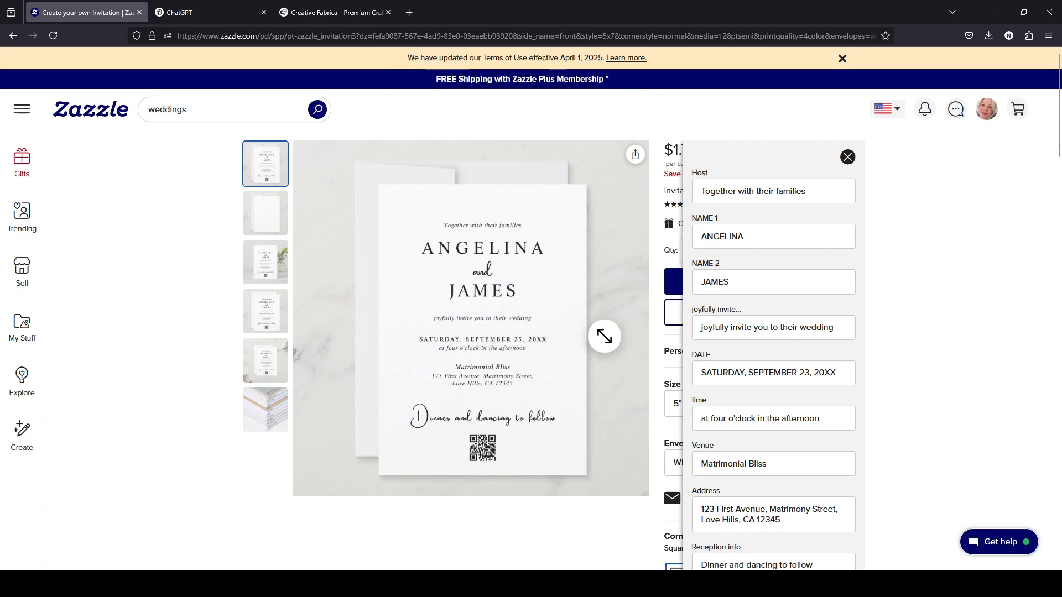
scroll(813, 392, down, 2)
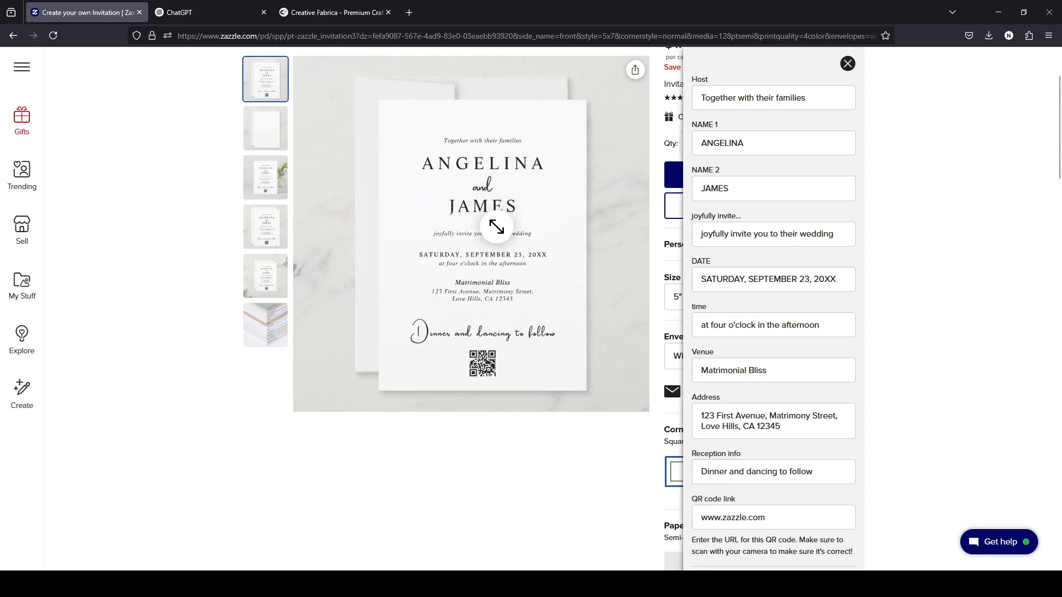
scroll(796, 393, down, 3)
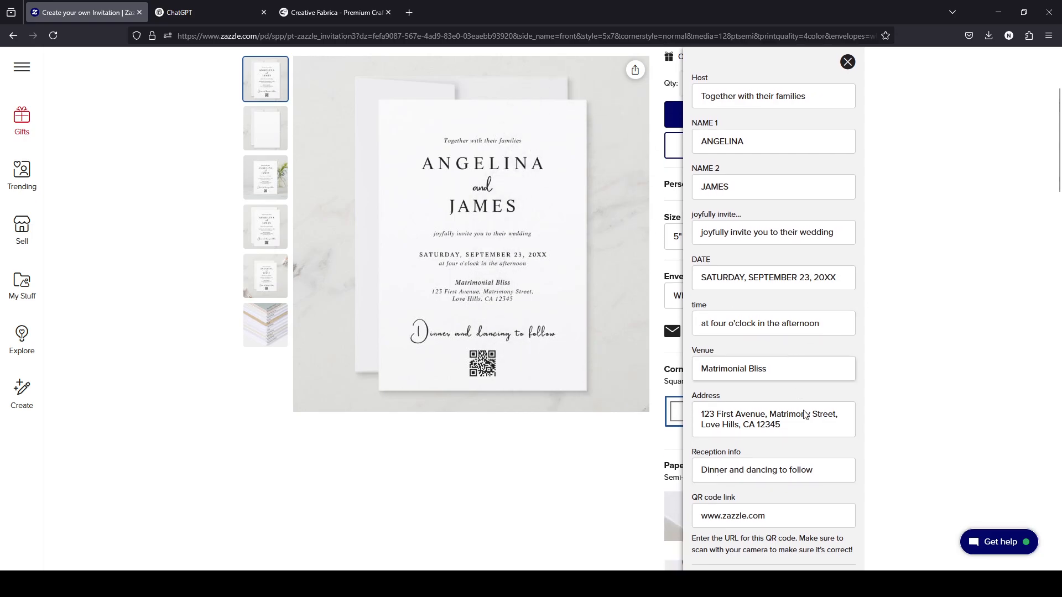
scroll(938, 329, down, 3)
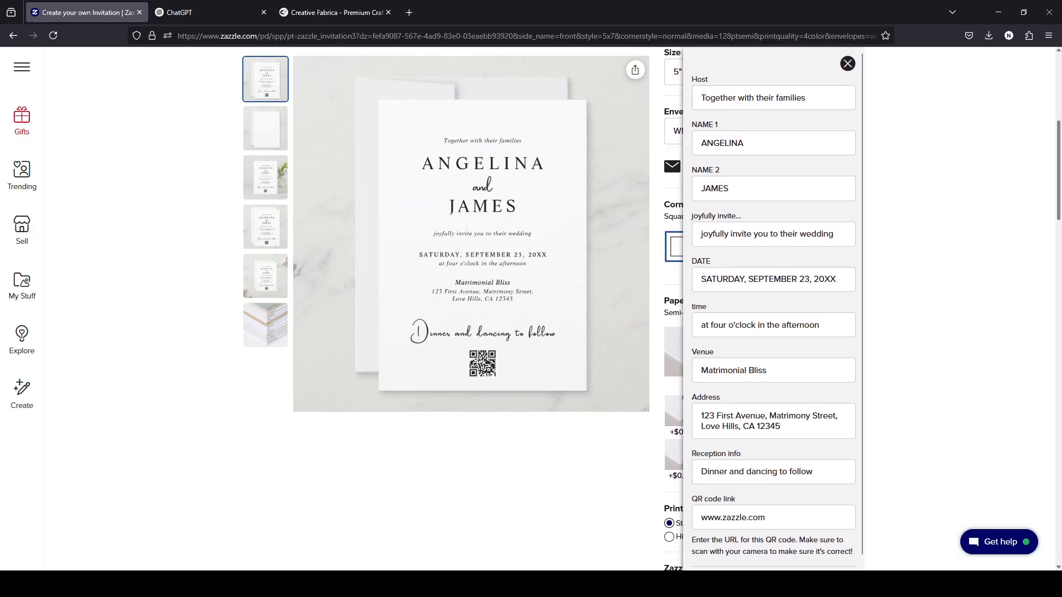
drag(865, 167, 872, 318)
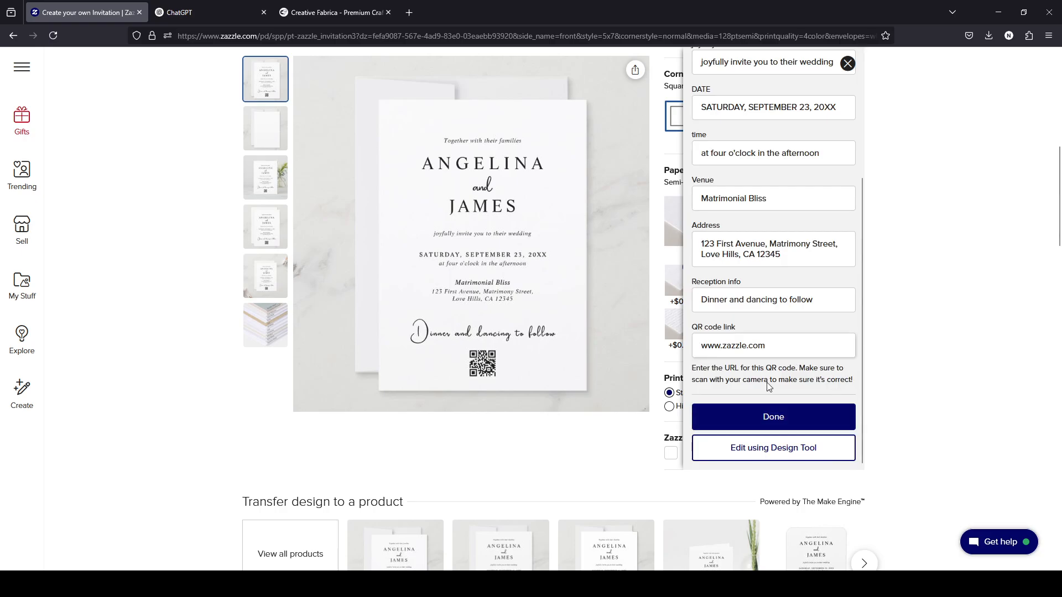
scroll(789, 345, up, 5)
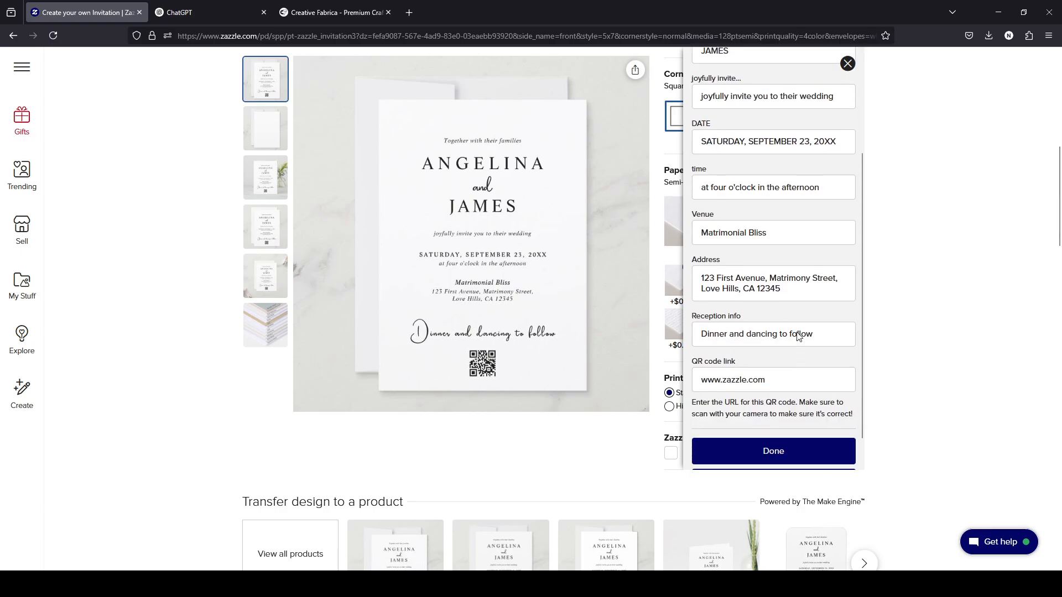
scroll(794, 387, down, 5)
click(796, 449)
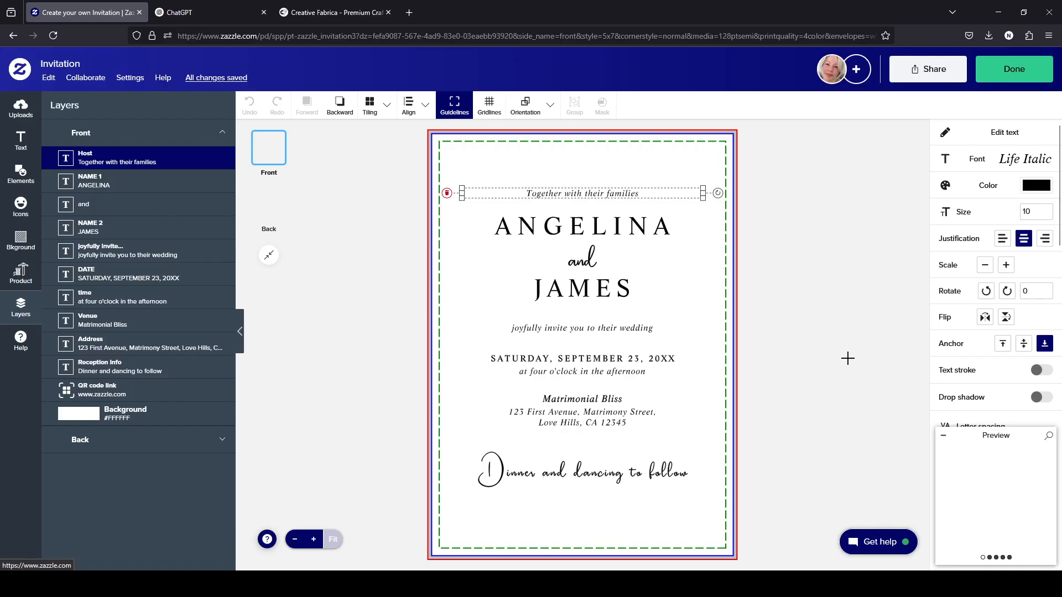
click(1024, 82)
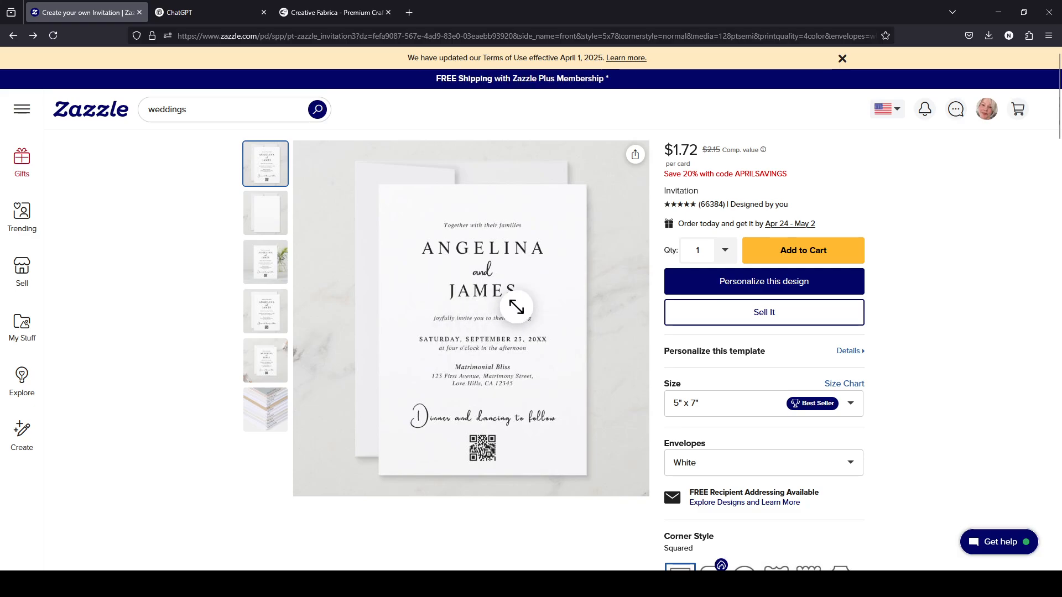
Start selling the invitation and review the Post Product for Sale form from the title down to the additional information
click(718, 307)
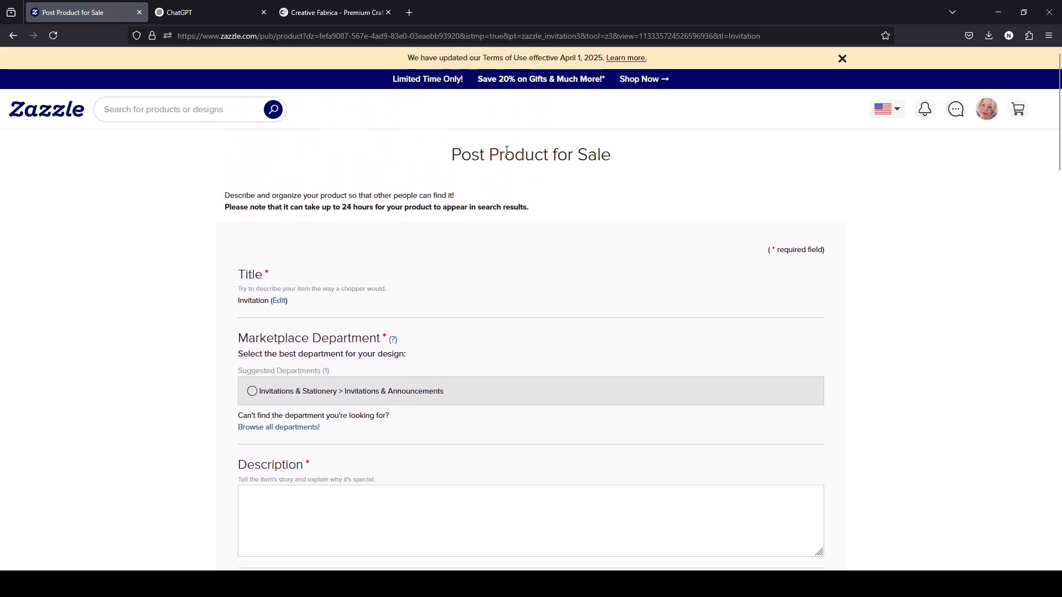
scroll(467, 260, down, 10)
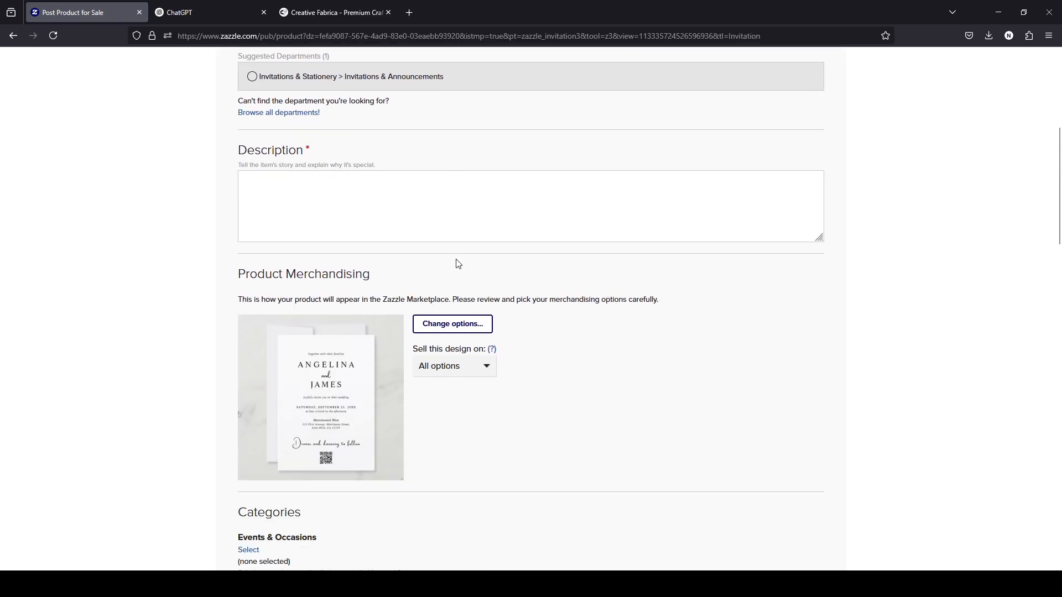
scroll(384, 403, down, 5)
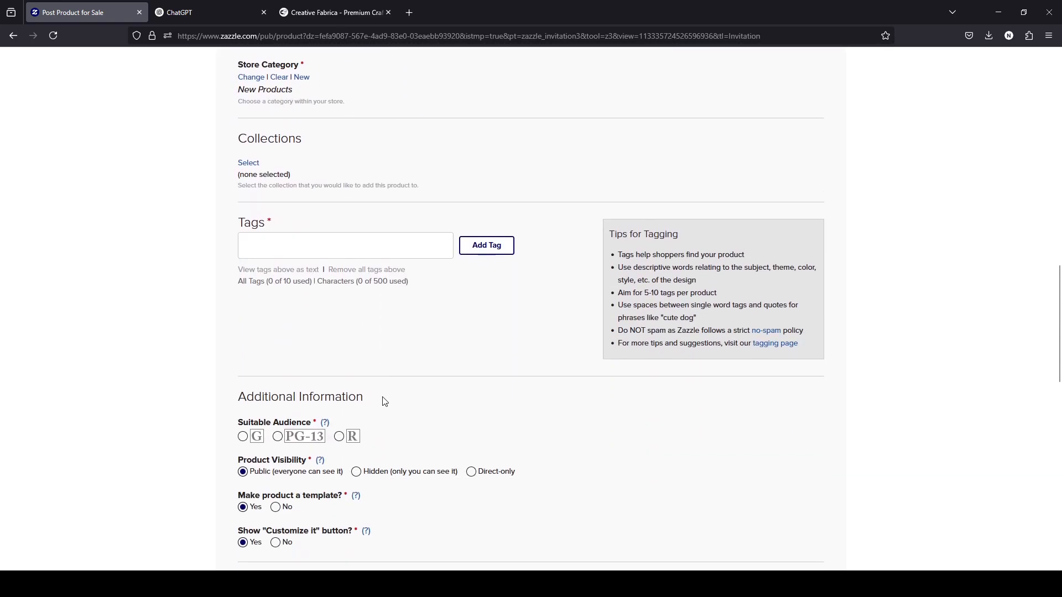
scroll(387, 397, up, 15)
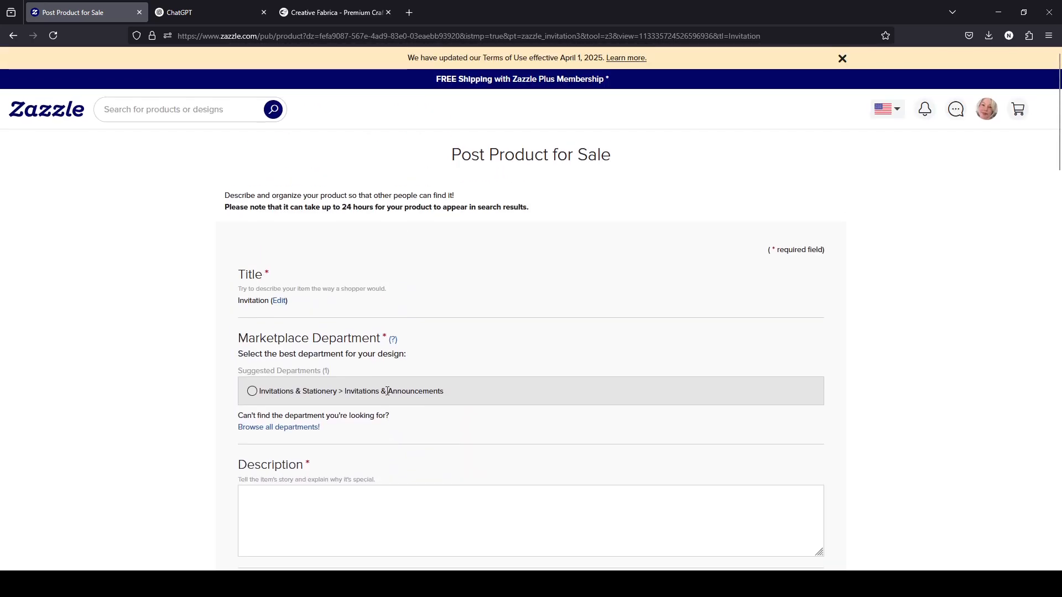
scroll(299, 313, down, 3)
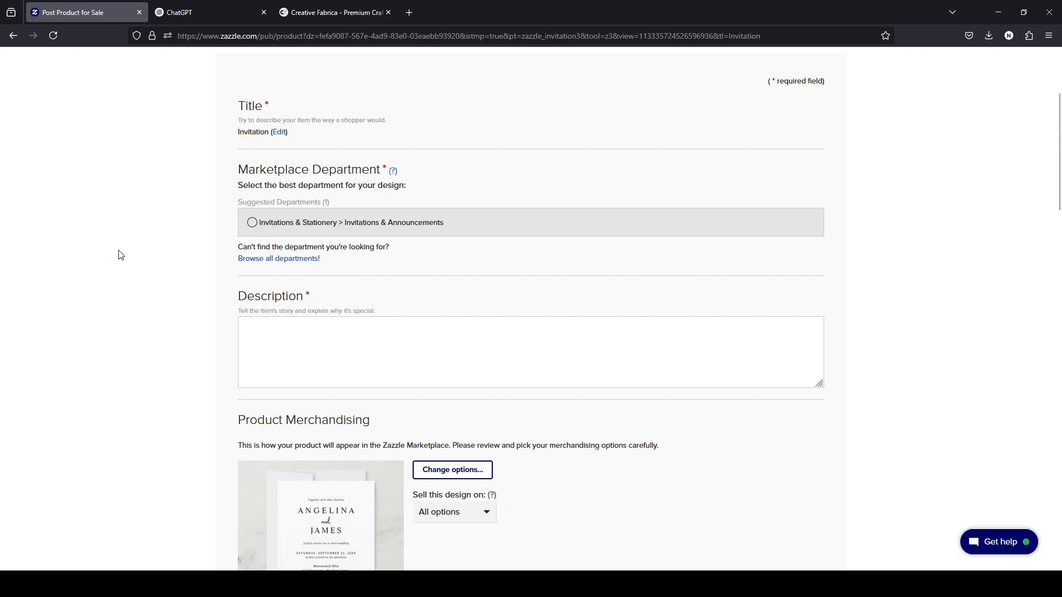
scroll(118, 255, down, 10)
scroll(121, 293, up, 5)
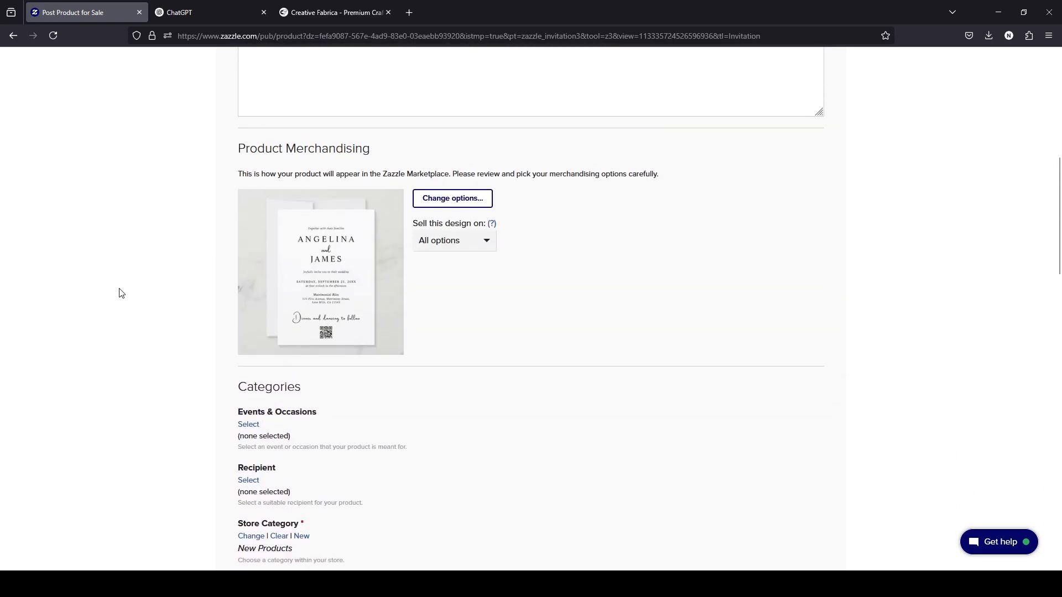
scroll(122, 293, up, 6)
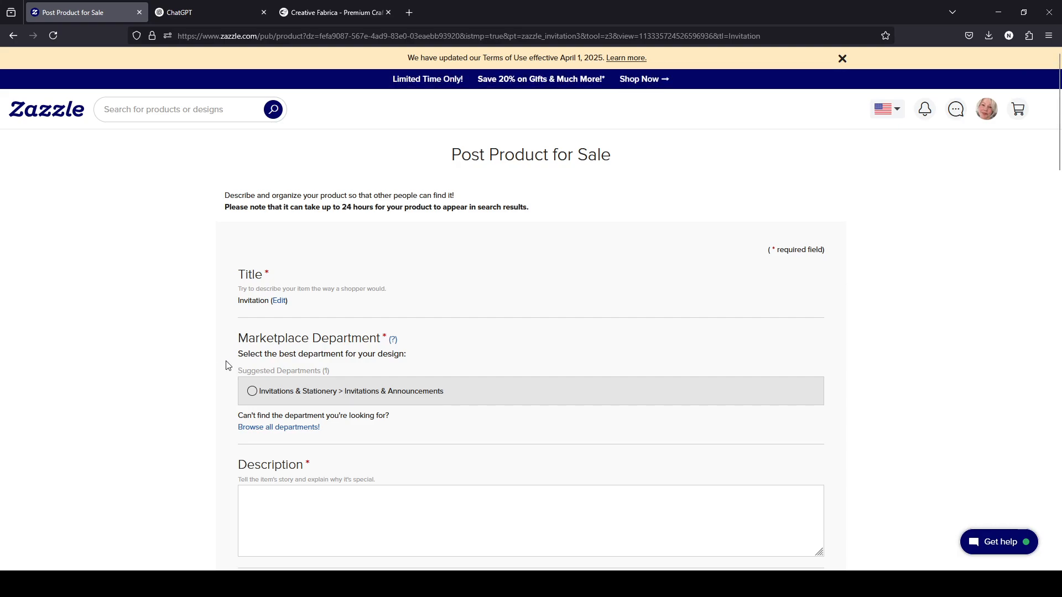
Open the listing title for editing and clear its default text
double_click(255, 302)
drag(309, 292, 309, 303)
scroll(288, 482, down, 5)
scroll(305, 486, up, 5)
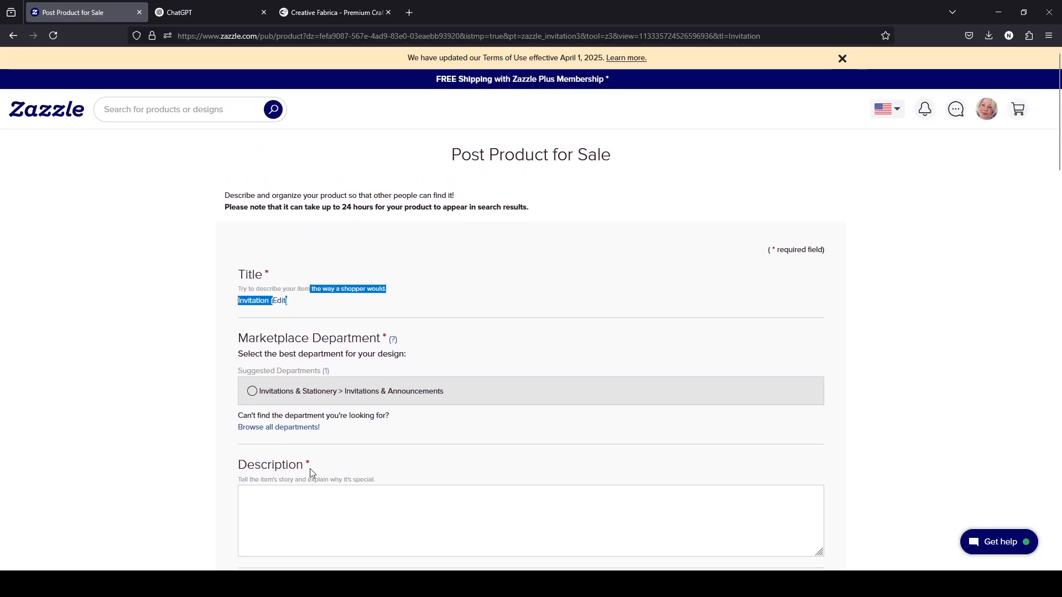
click(281, 302)
click(282, 302)
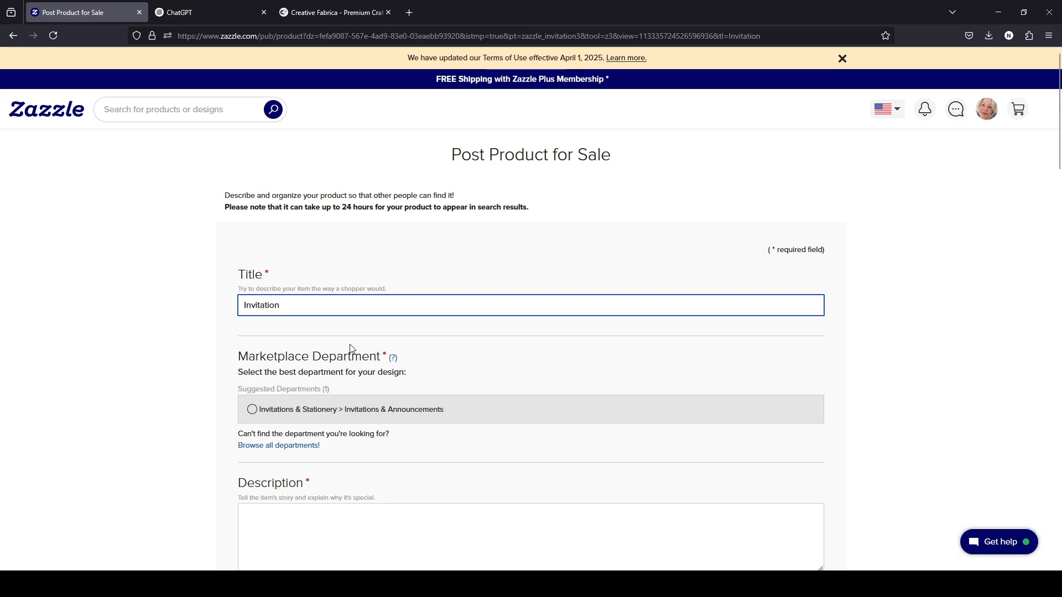
drag(290, 306, 125, 301)
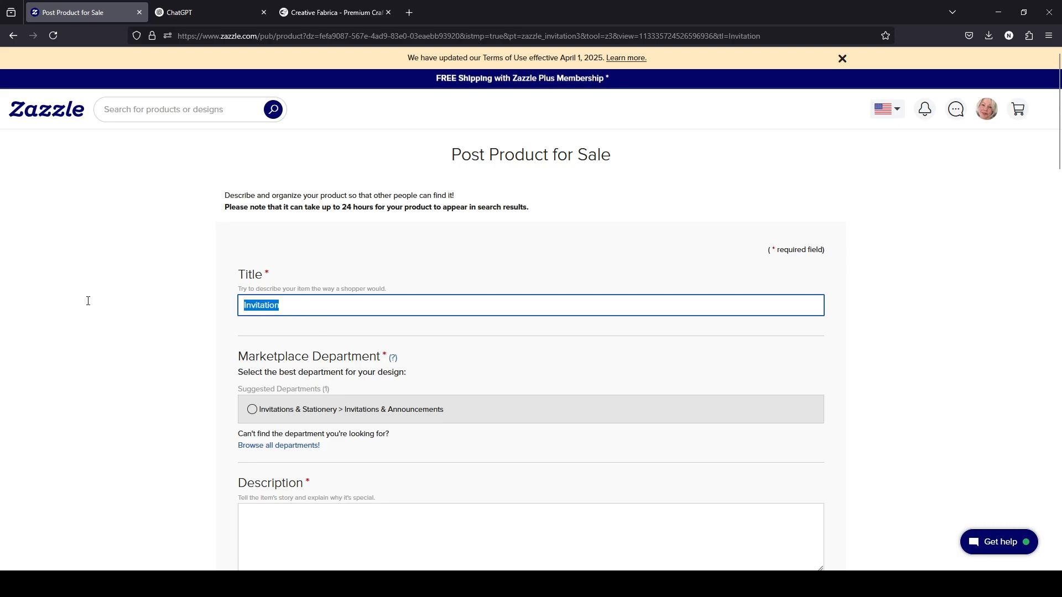
key(BackSpace)
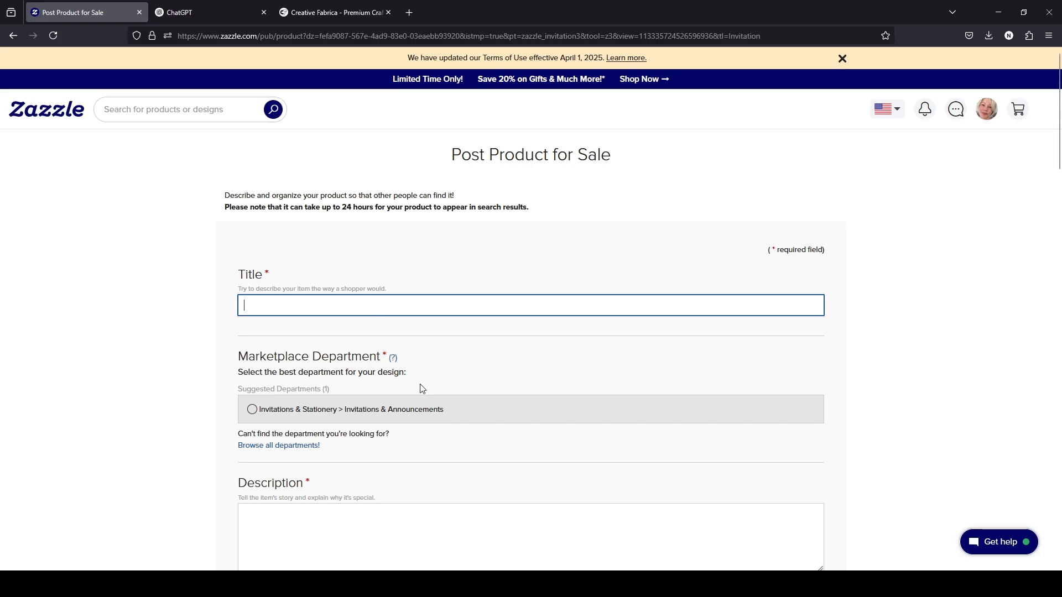
Open the merchandising options, view the enlarged front and back previews of the invitation, and cancel without changing any option
scroll(421, 384, down, 3)
scroll(421, 384, down, 3)
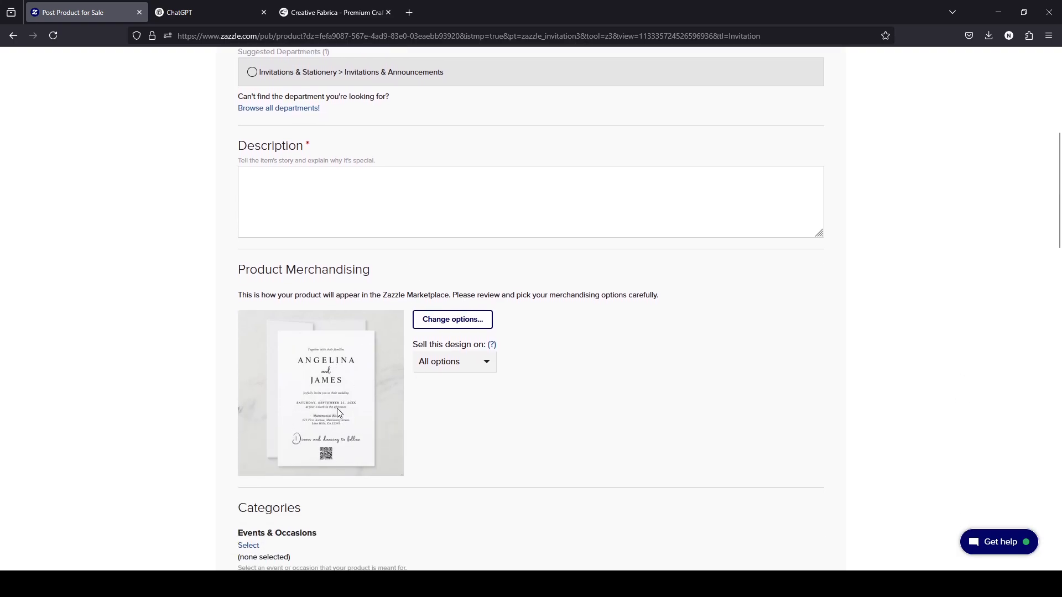
click(457, 322)
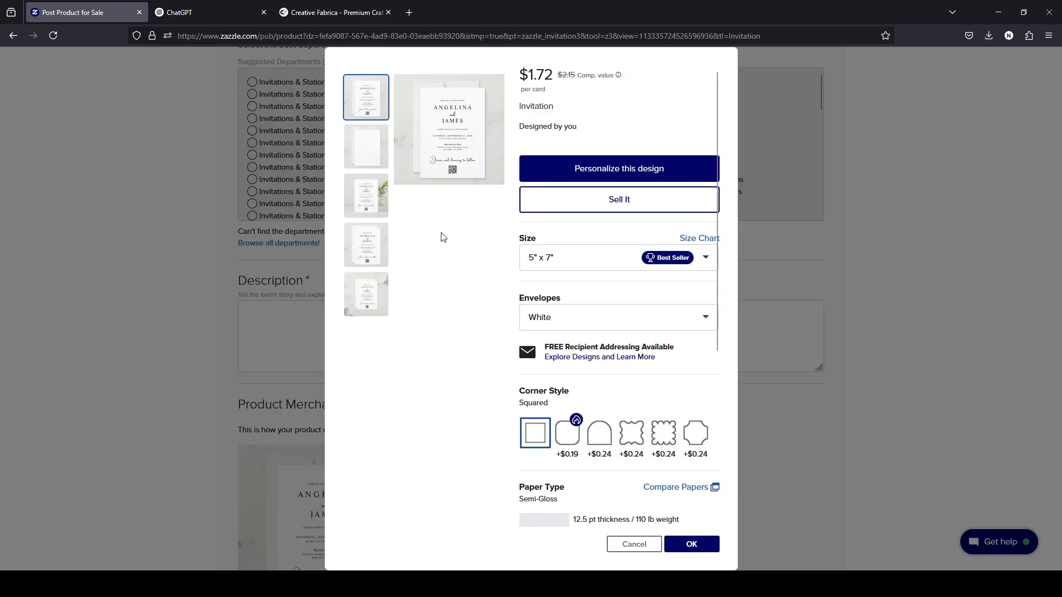
click(466, 143)
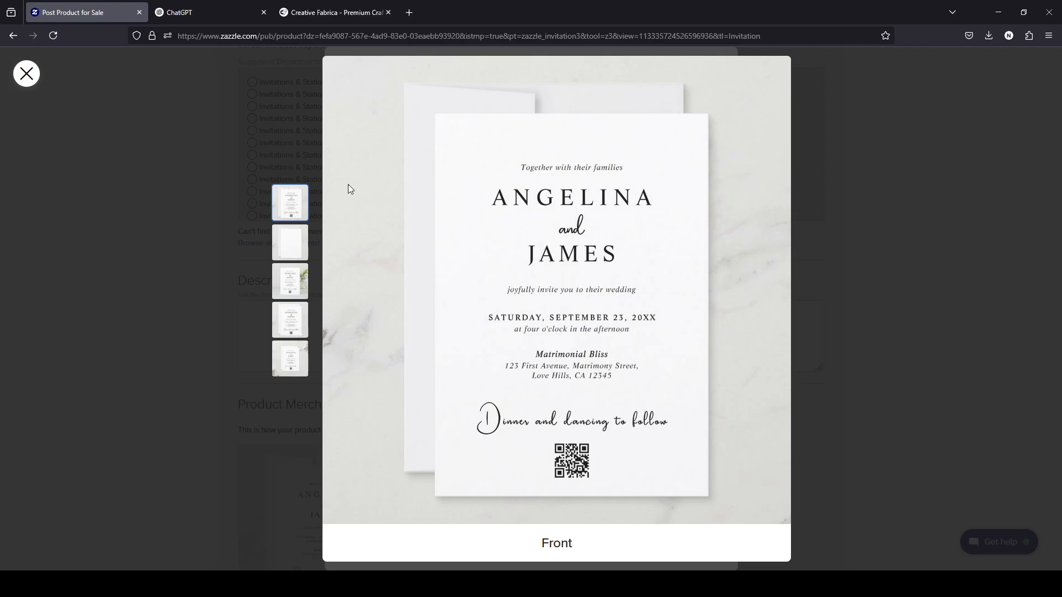
click(305, 235)
click(305, 206)
click(26, 73)
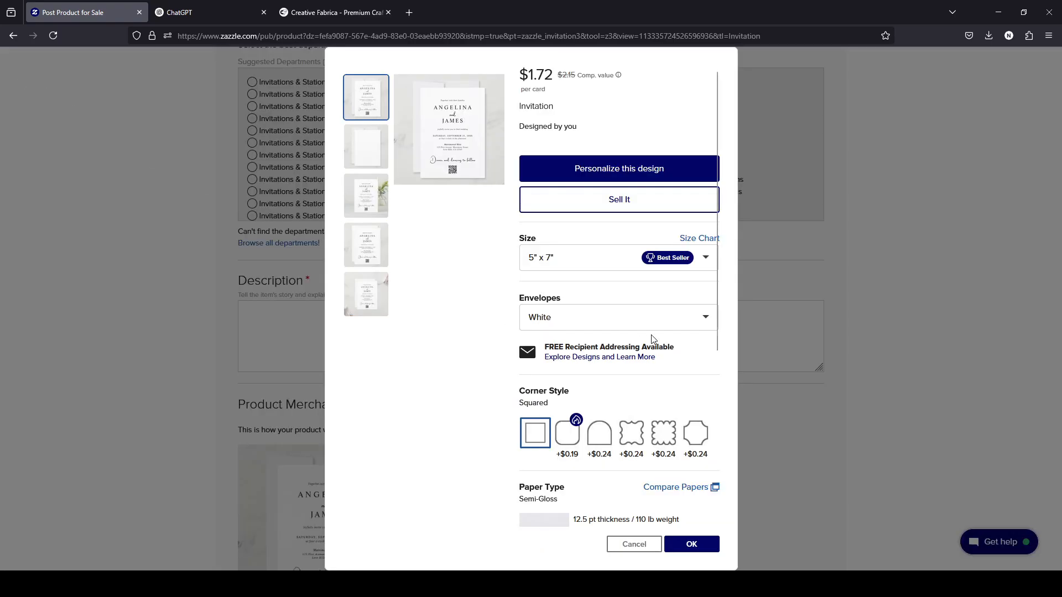
click(653, 548)
scroll(652, 520, up, 6)
click(450, 301)
scroll(450, 299, down, 3)
click(451, 301)
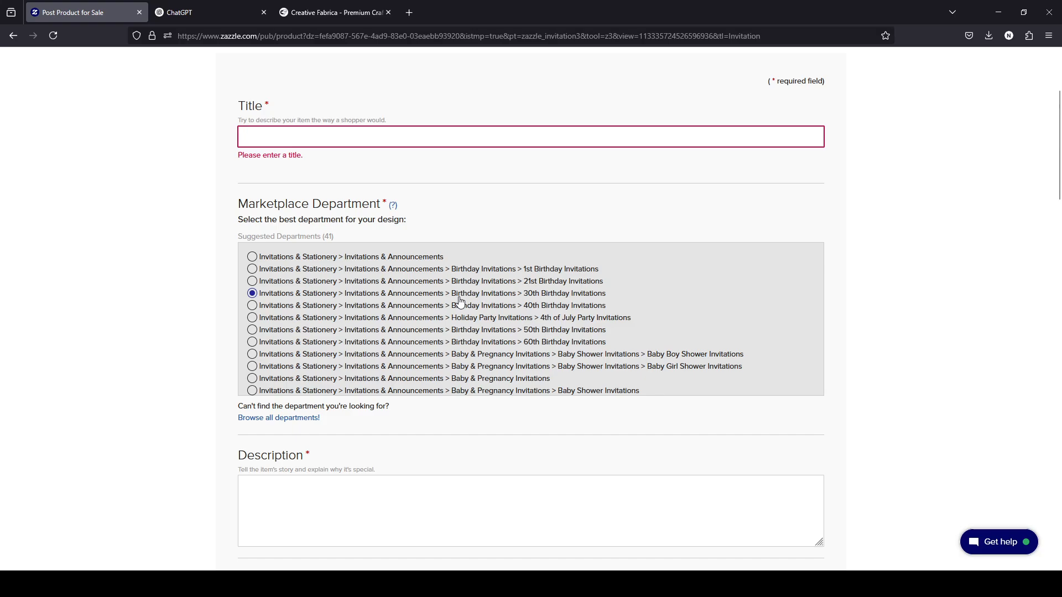
Examine the invitation preview against the title, suggested departments and category fields to find descriptive words for the title
scroll(459, 302, down, 3)
scroll(460, 302, down, 4)
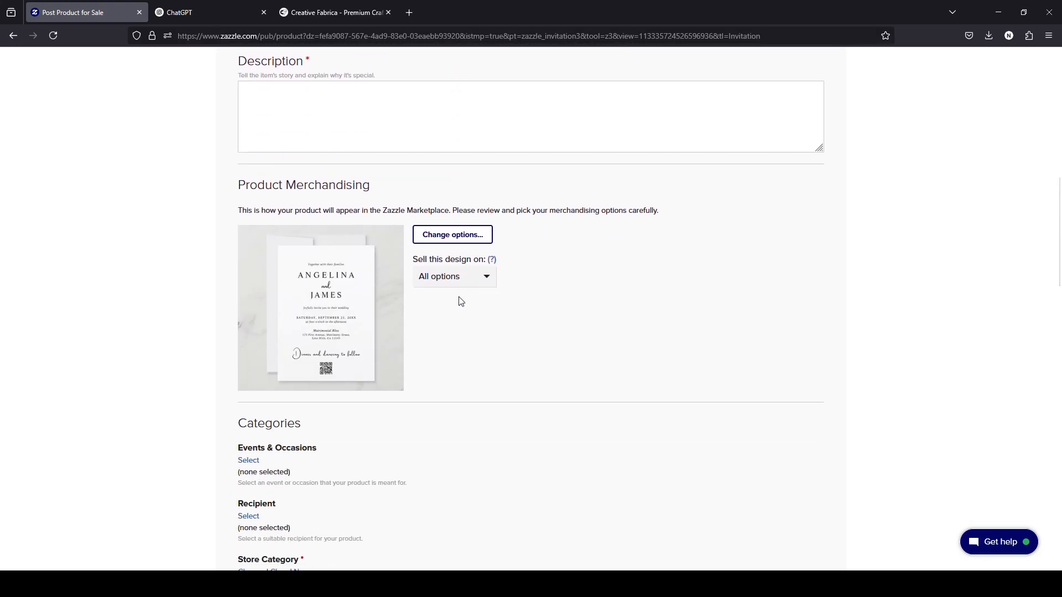
scroll(461, 301, up, 4)
scroll(461, 301, up, 5)
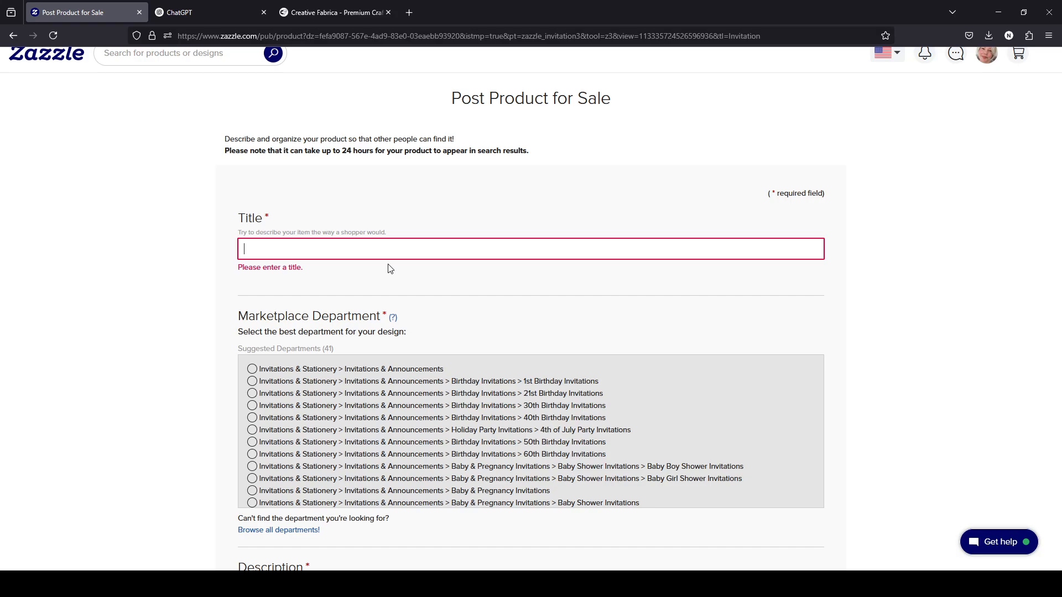
scroll(389, 268, down, 8)
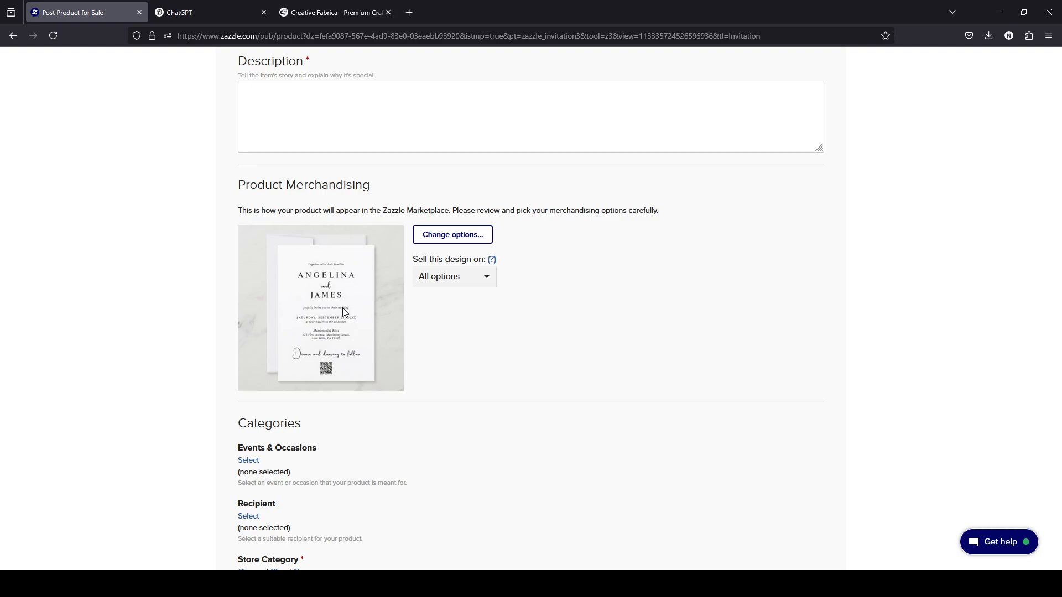
scroll(442, 299, up, 7)
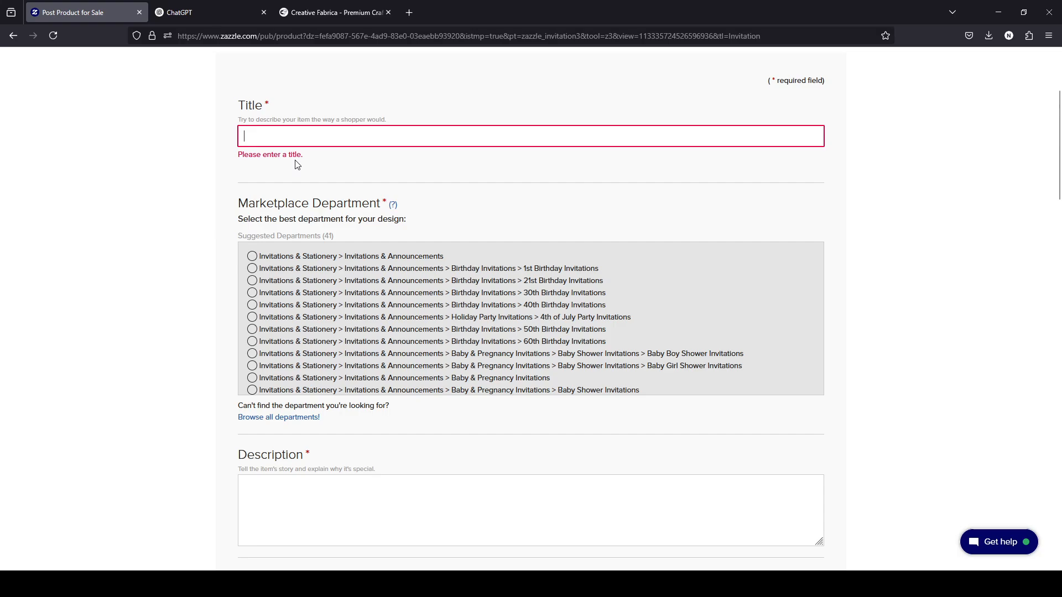
scroll(298, 154, down, 3)
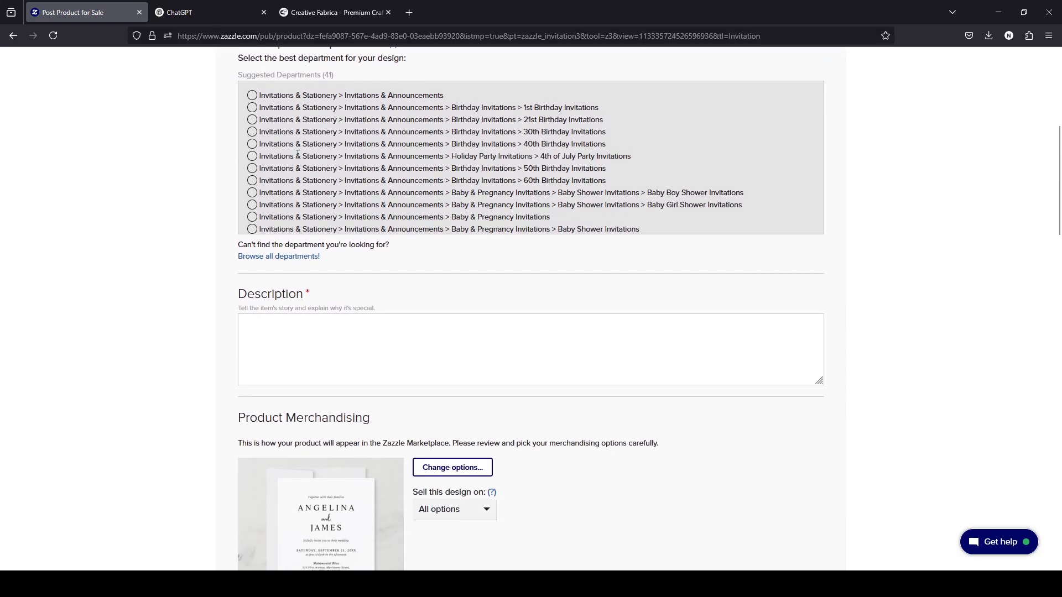
scroll(265, 224, down, 3)
scroll(196, 298, down, 5)
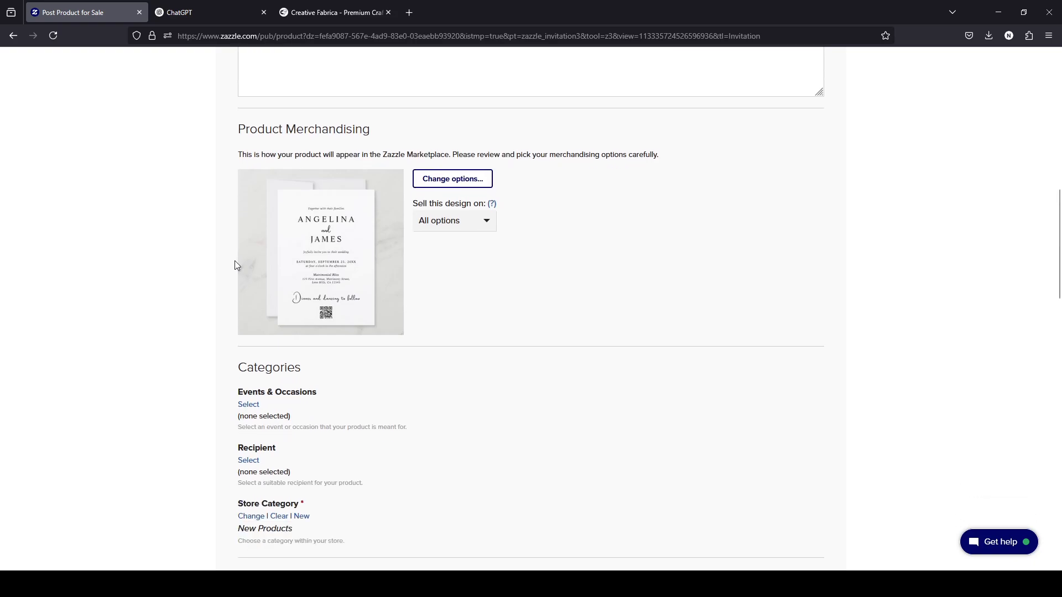
scroll(230, 270, up, 3)
scroll(231, 270, up, 4)
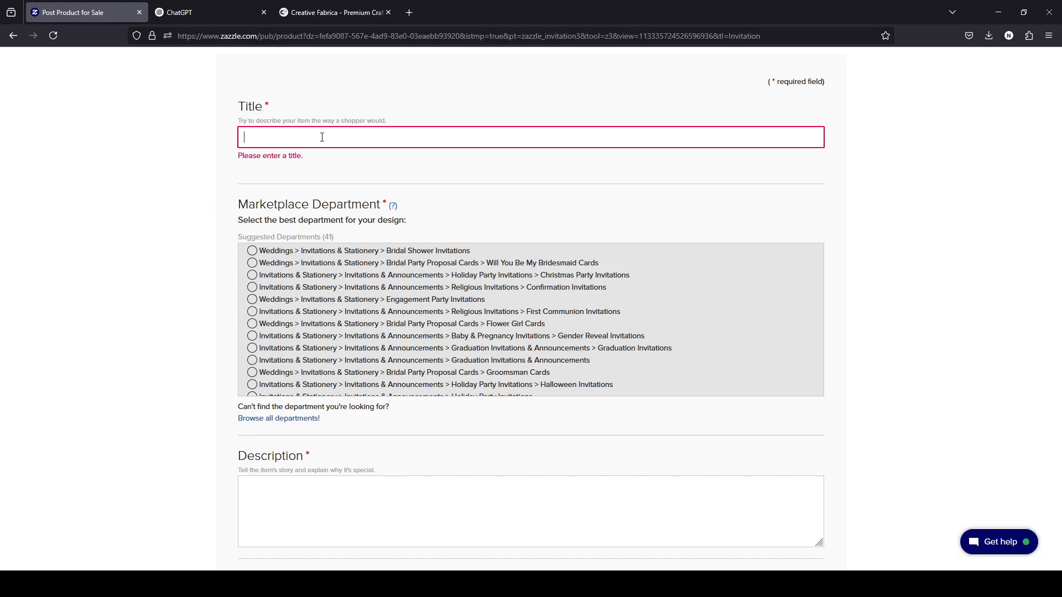
scroll(314, 247, down, 4)
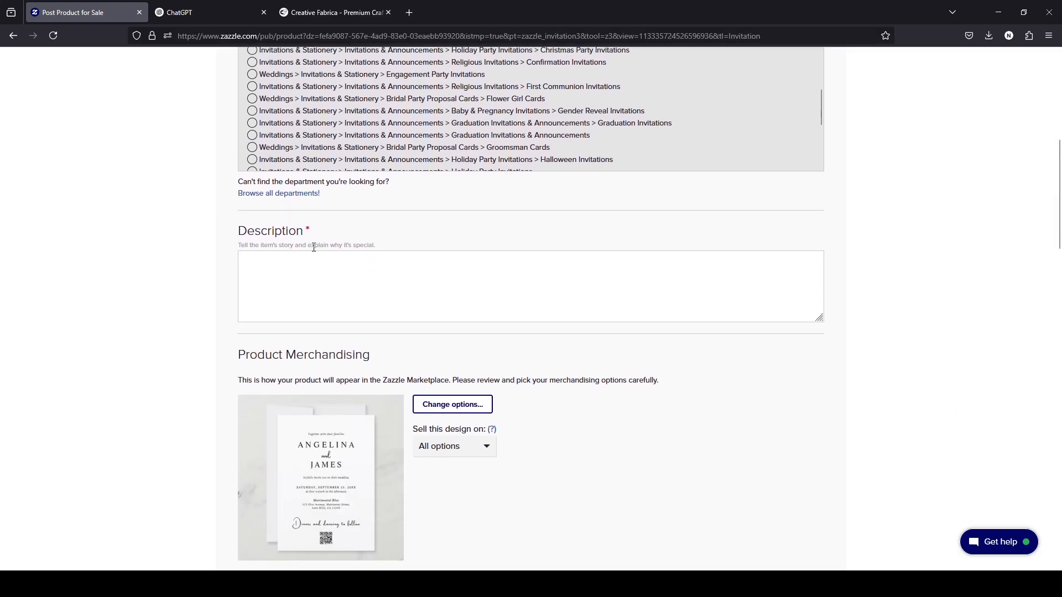
scroll(313, 376, down, 2)
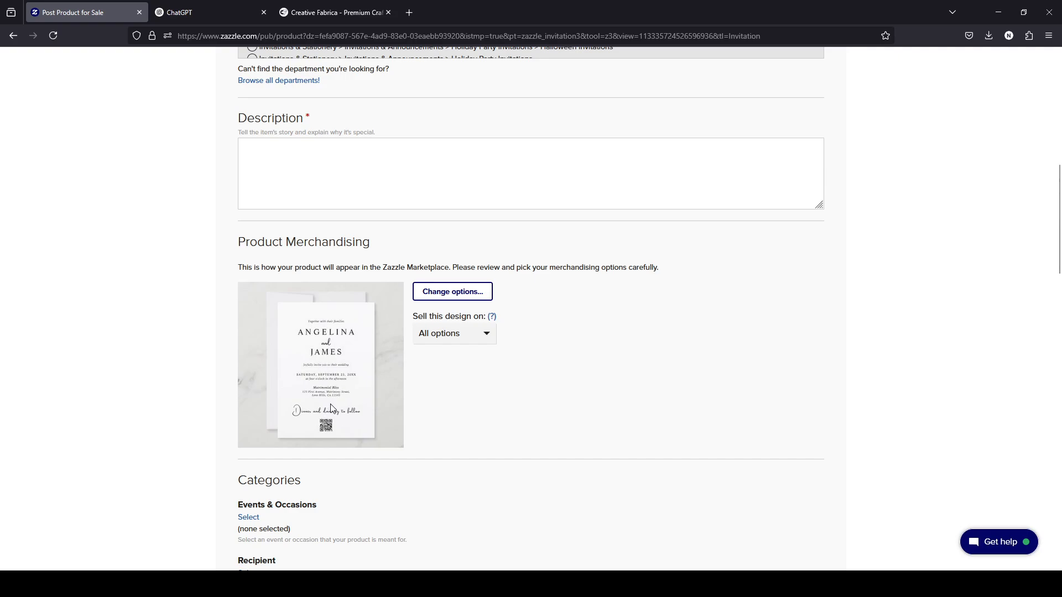
scroll(331, 406, up, 1)
scroll(370, 454, up, 5)
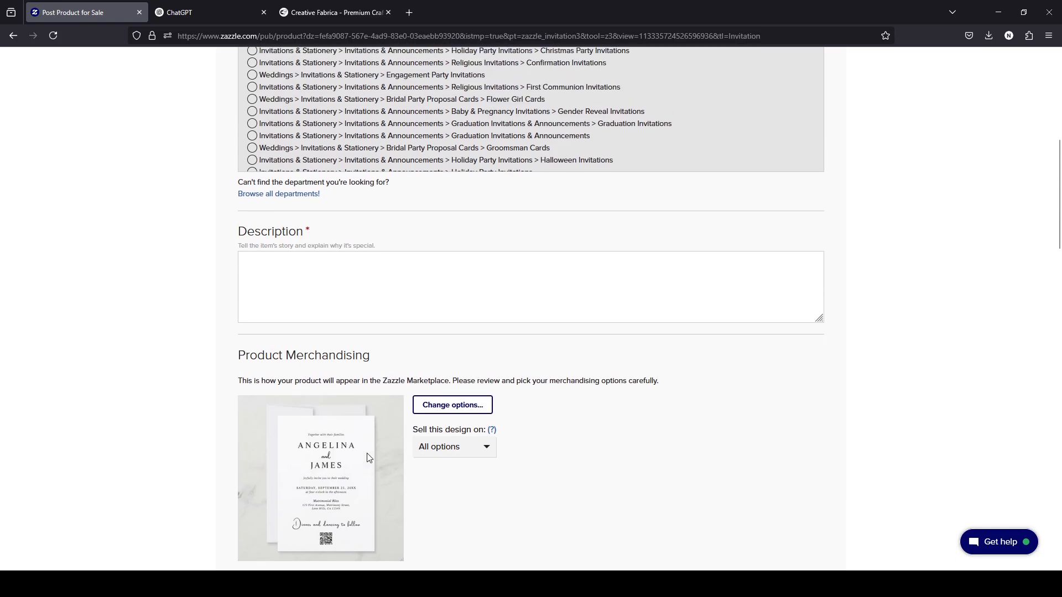
scroll(304, 467, down, 5)
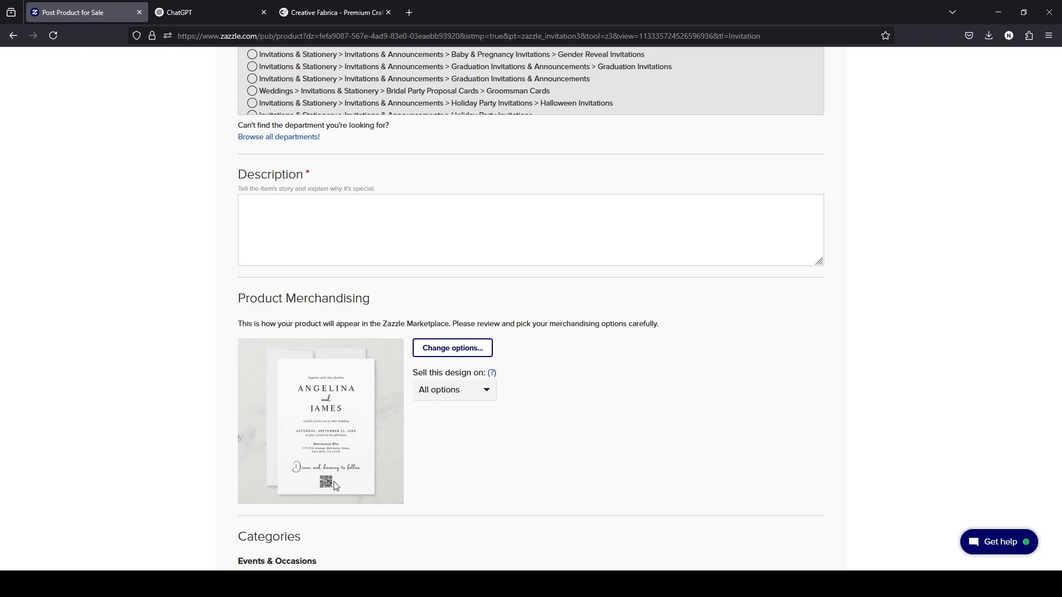
Enter "Modern Elegant Script QR Code Wedding" as the listing title, removing the extra spaces before "Wedding"
scroll(335, 368, up, 3)
scroll(354, 246, up, 2)
scroll(378, 236, up, 3)
scroll(173, 308, up, 3)
click(357, 173)
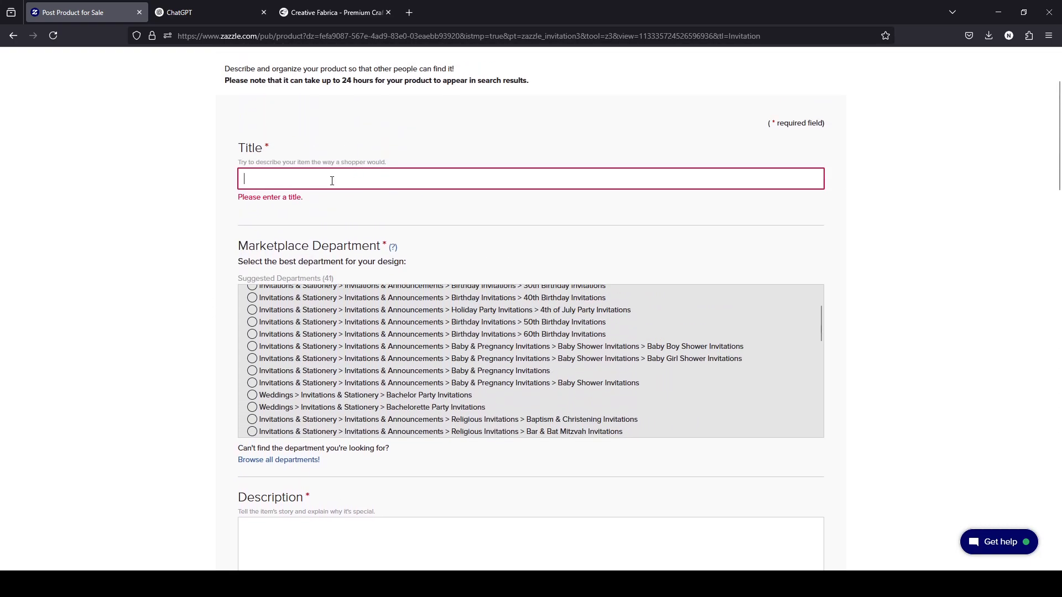
text(Modern)
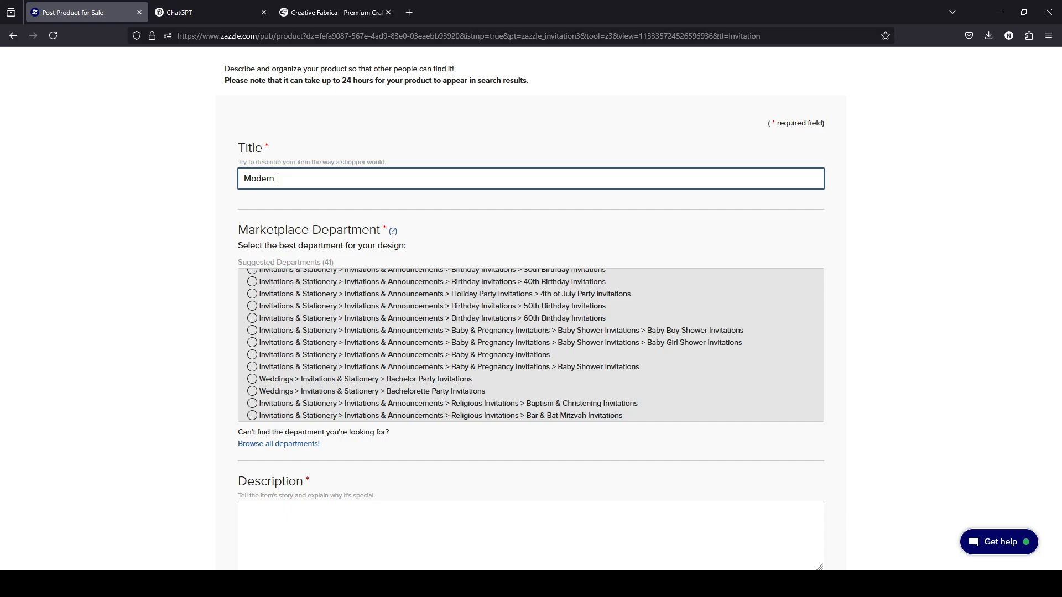
text(Wedding)
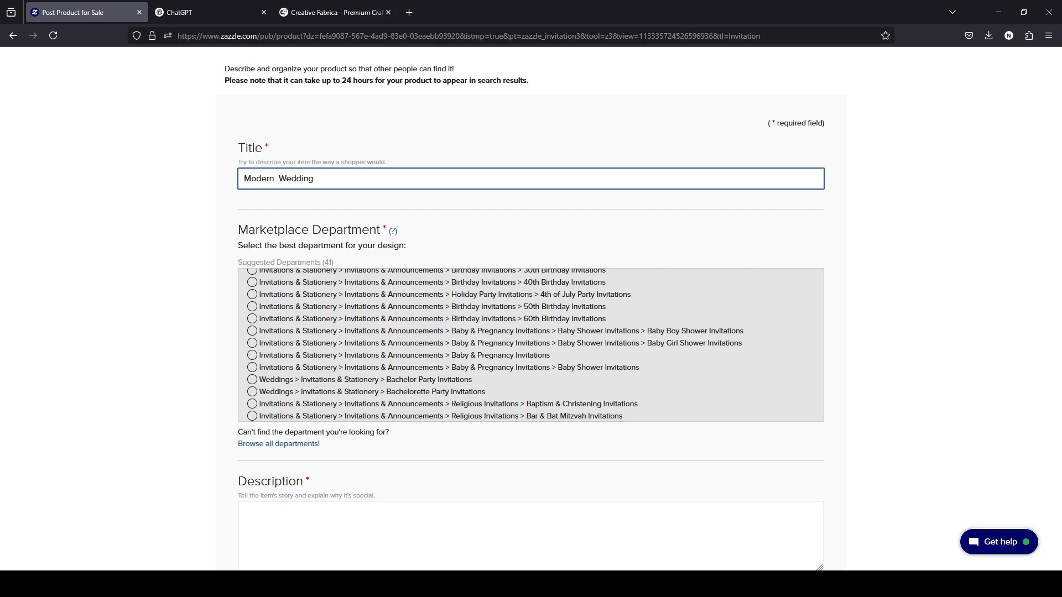
text(Elegant Script)
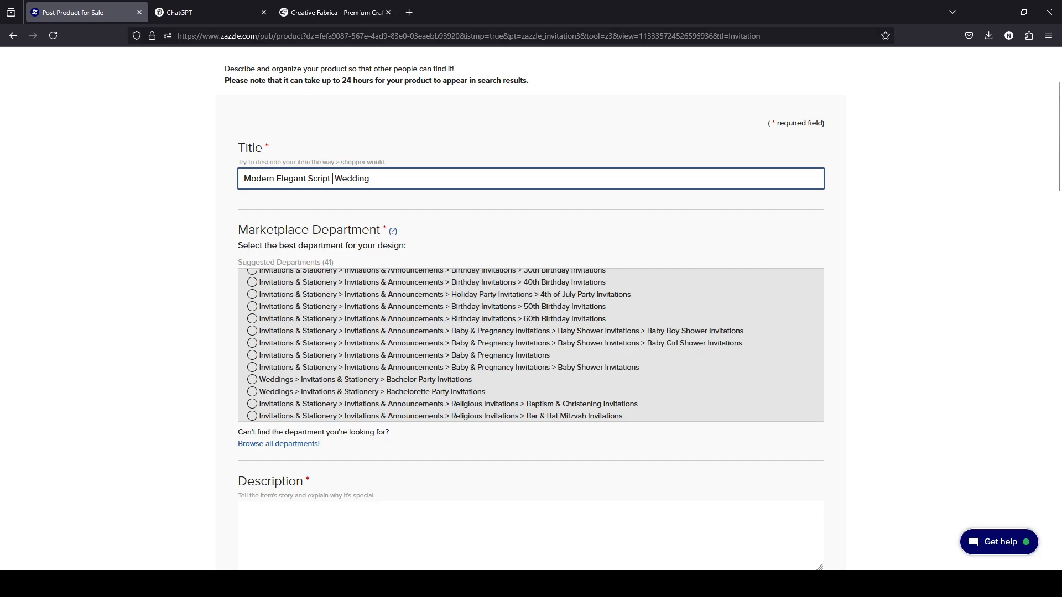
text( QR Code)
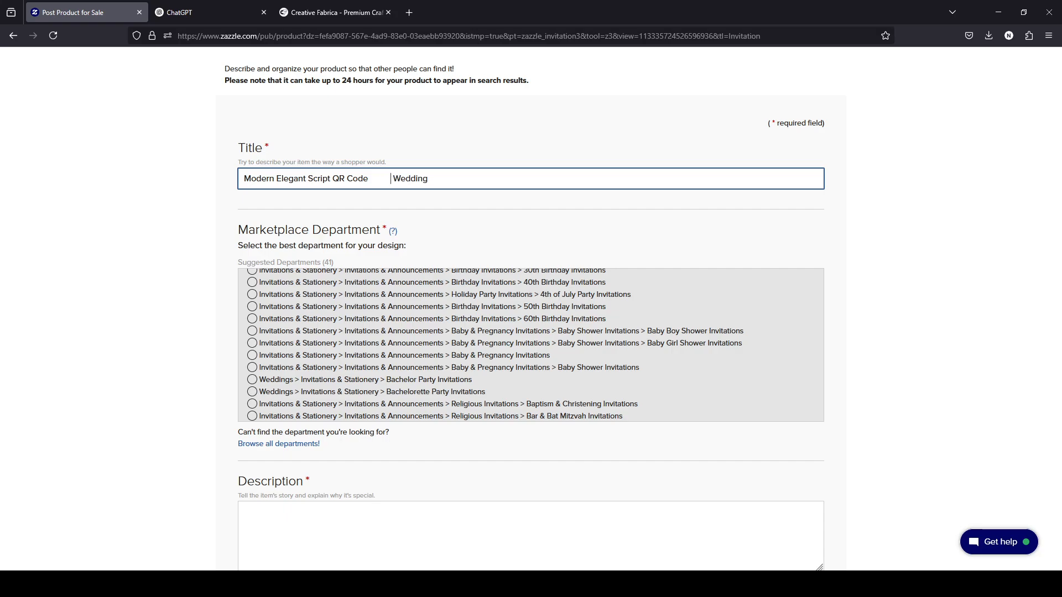
key(BackSpace)
key(BackSpace)
key(BackSpace)
key(BackSpace)
key(BackSpace)
key(BackSpace)
key(BackSpace)
key(BackSpace)
key(BackSpace)
key(BackSpace)
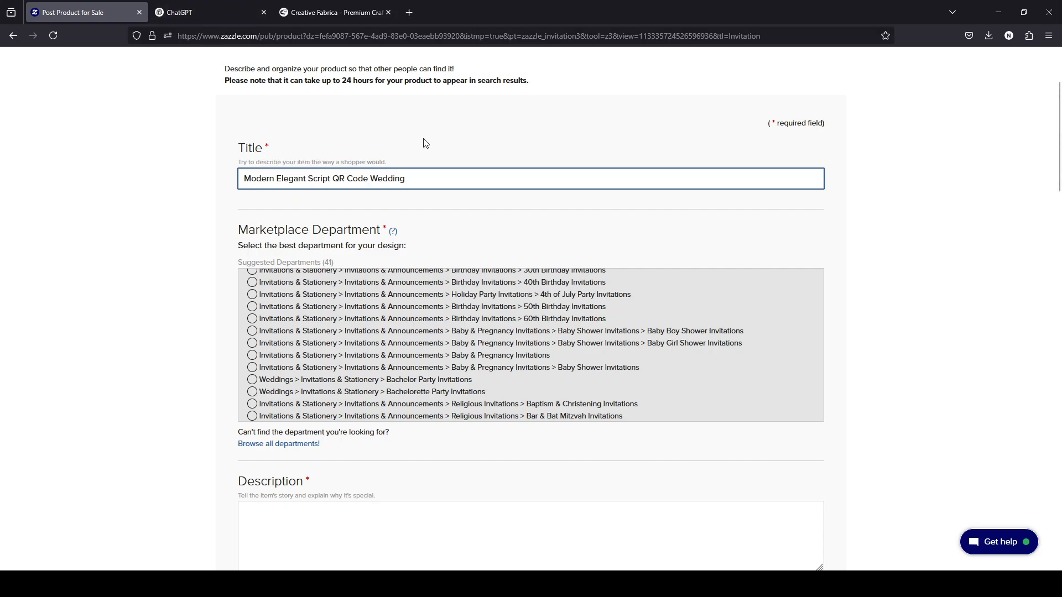
Insert "Handwritten" before "Script" in the listing title and apply the title
text(Handwrit)
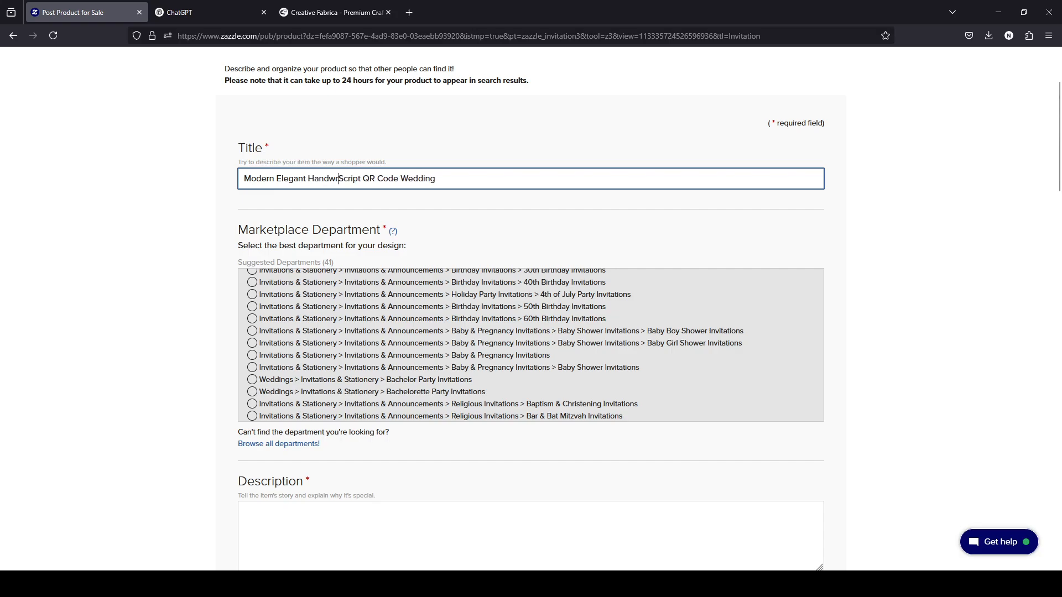
text(ten)
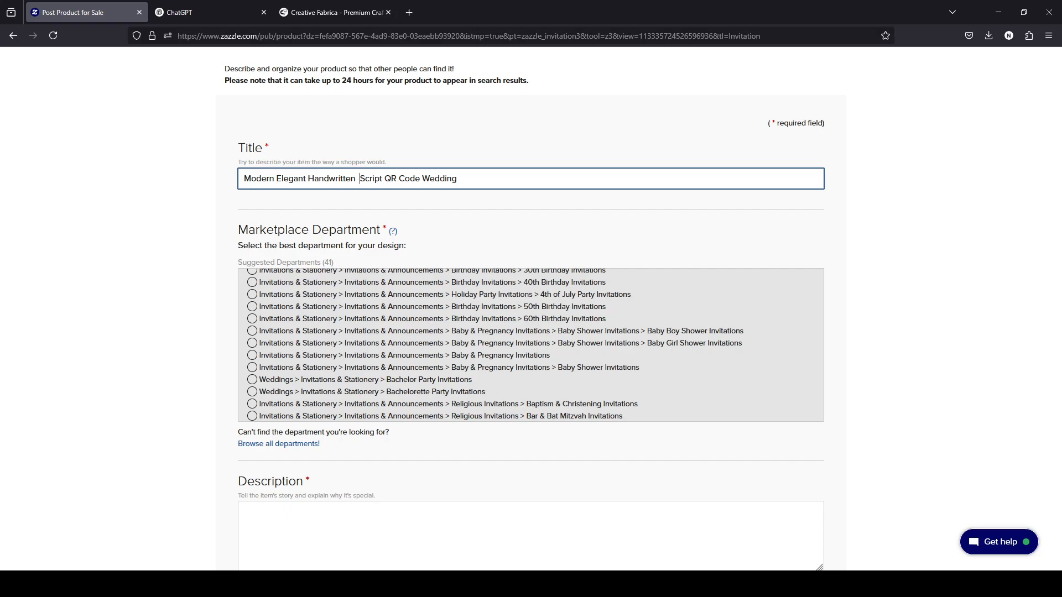
key(BackSpace)
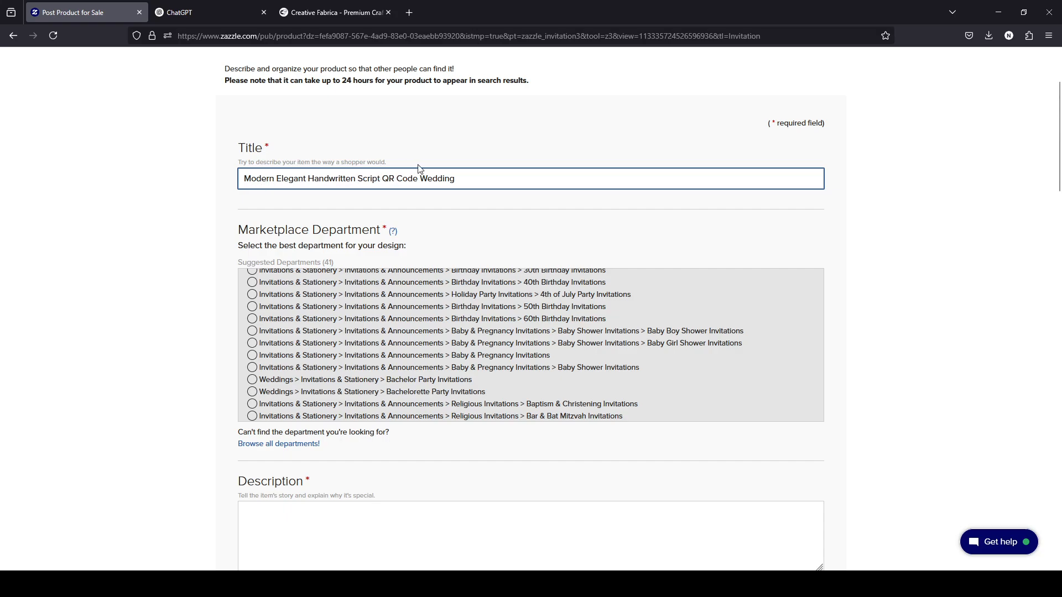
click(161, 230)
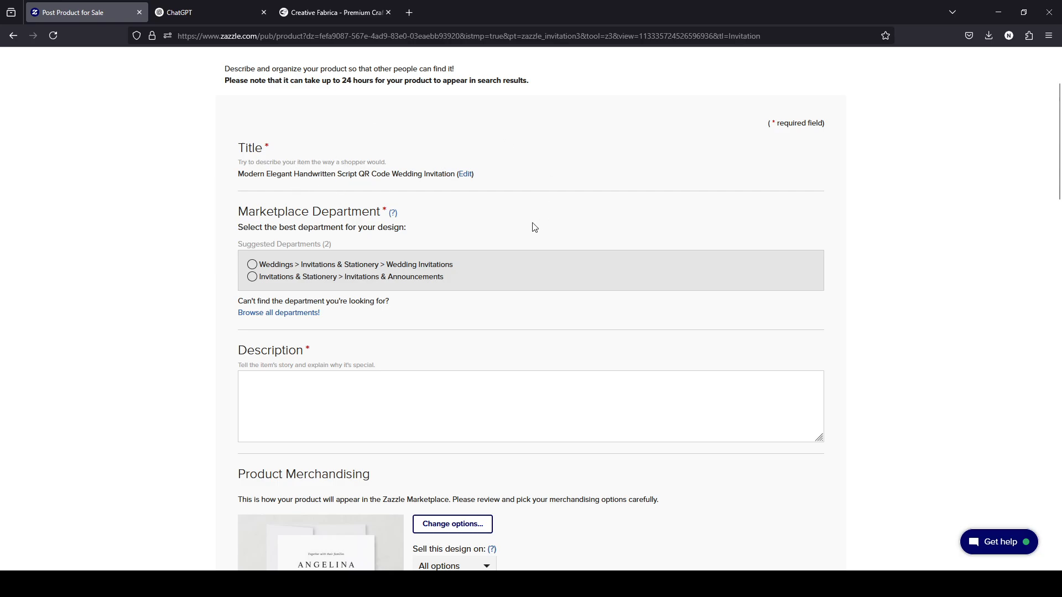
Open the Zazzle home page in a separate browser tab and switch to it, keeping the listing form open
scroll(249, 297, down, 3)
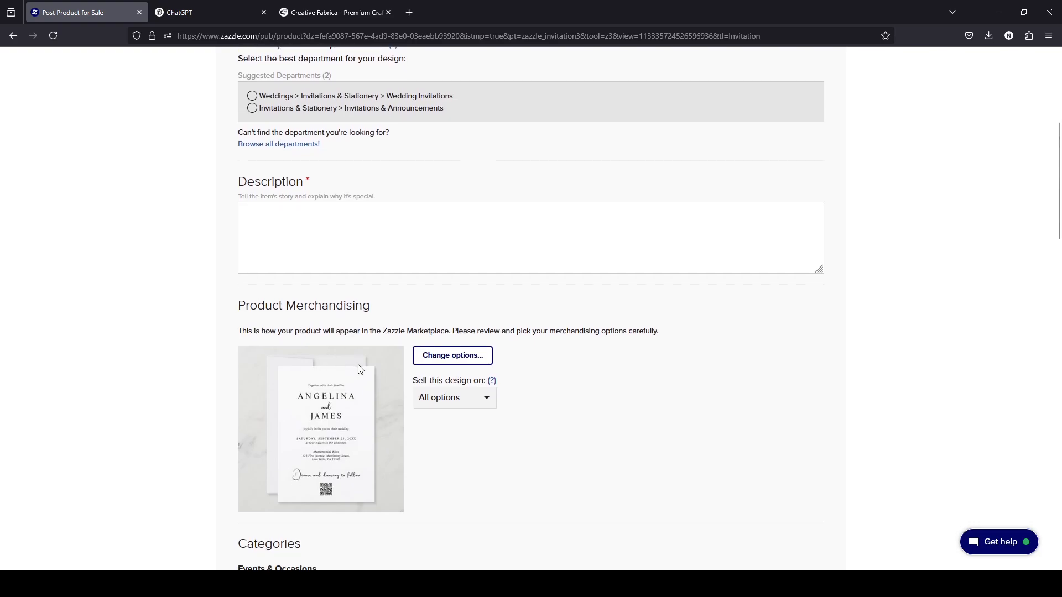
scroll(314, 240, up, 5)
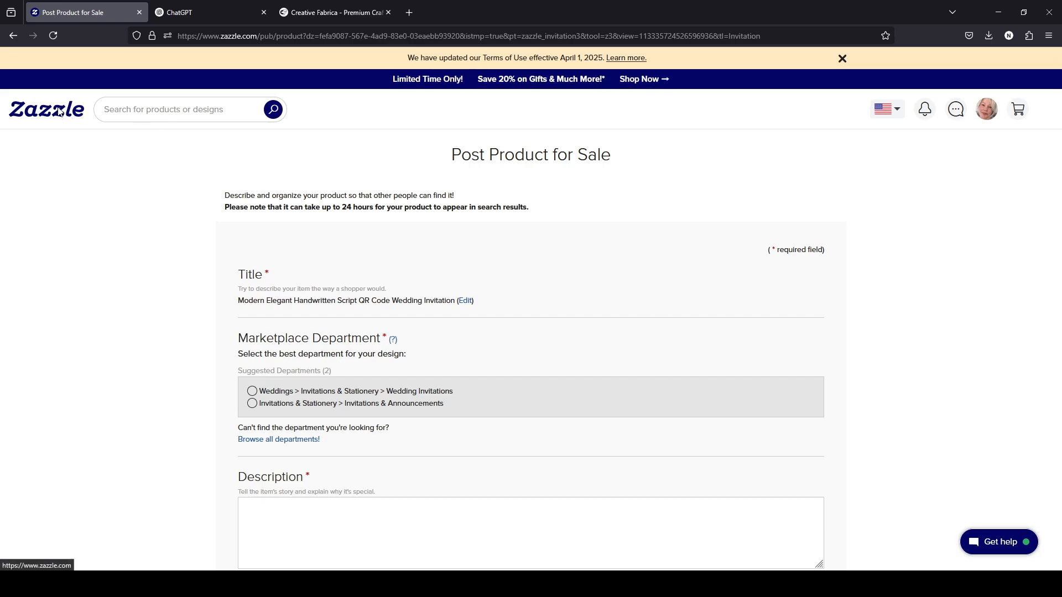
middle_click(85, 126)
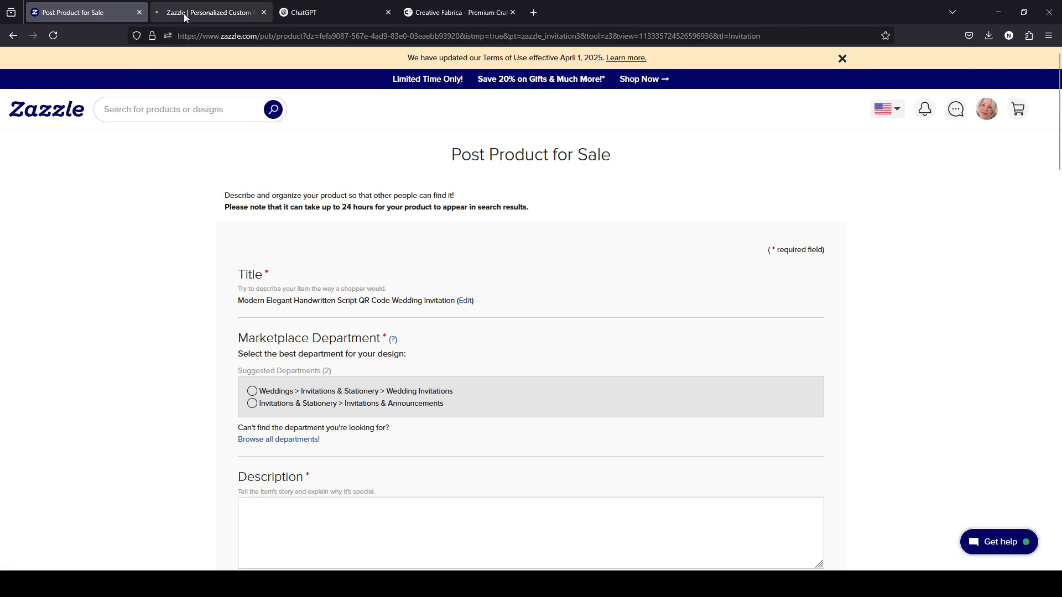
click(209, 13)
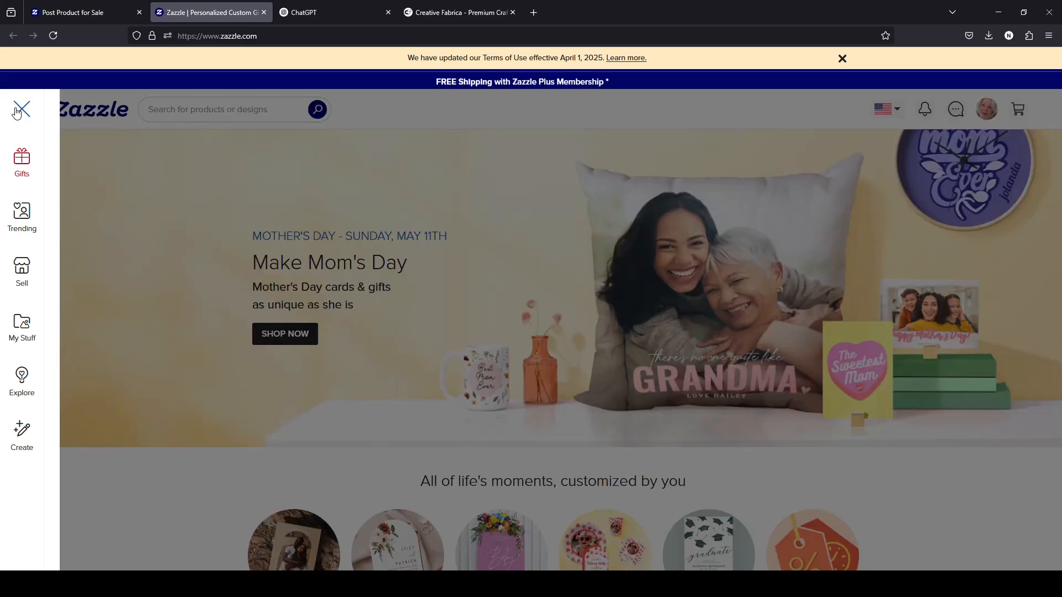
click(17, 114)
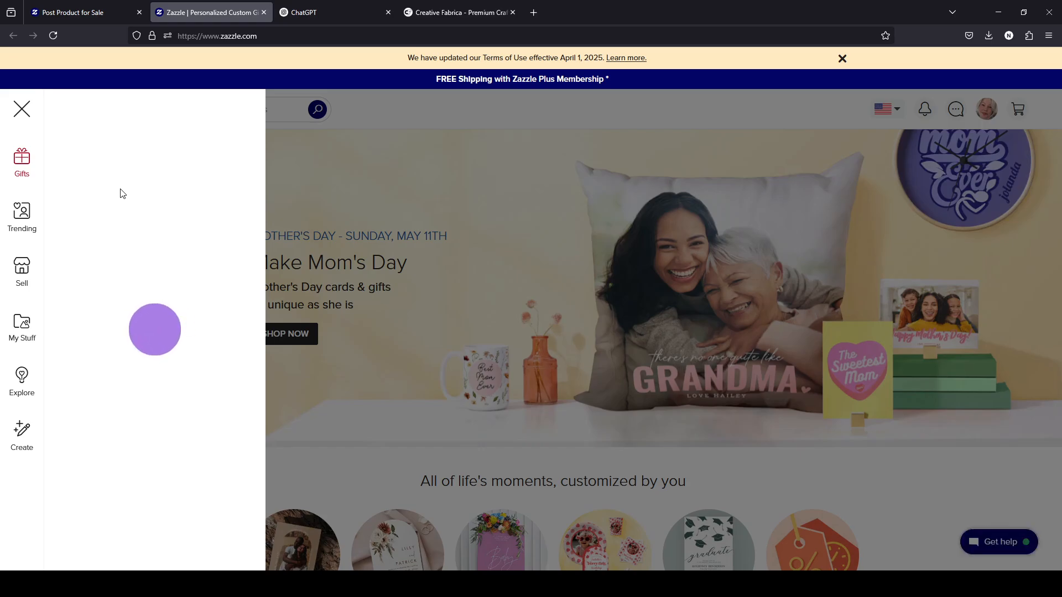
Go to the Zazzle best sellers page at zazzle.com/bestsellers
click(301, 39)
click(301, 38)
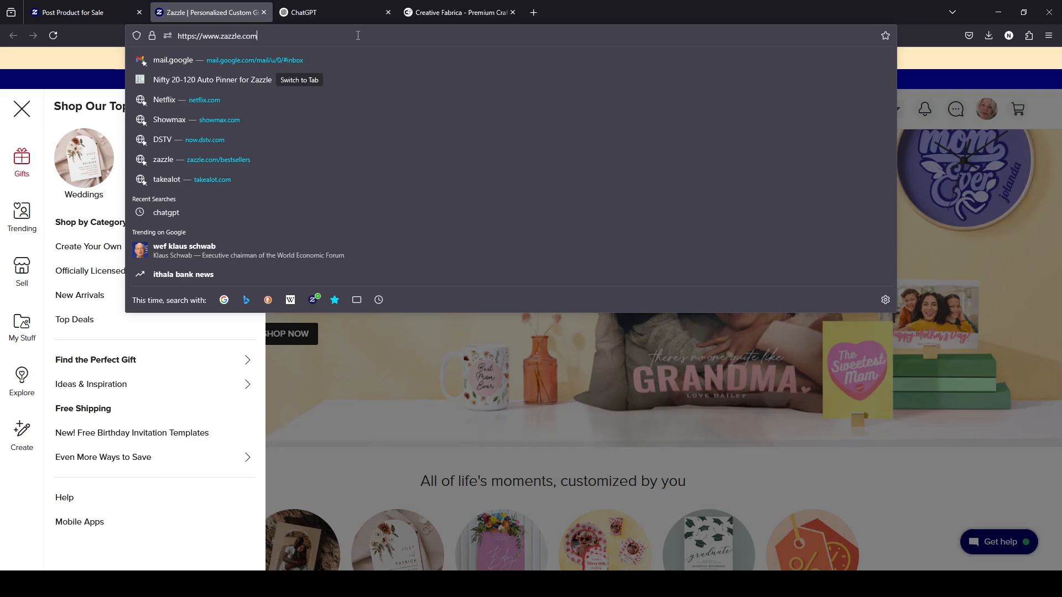
text(/bestse)
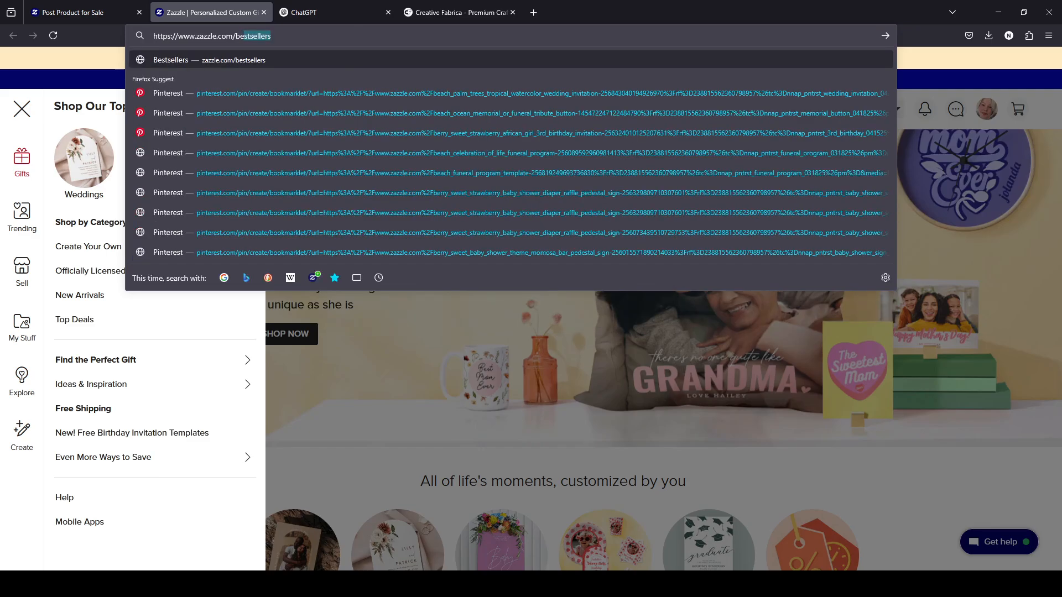
text(ller)
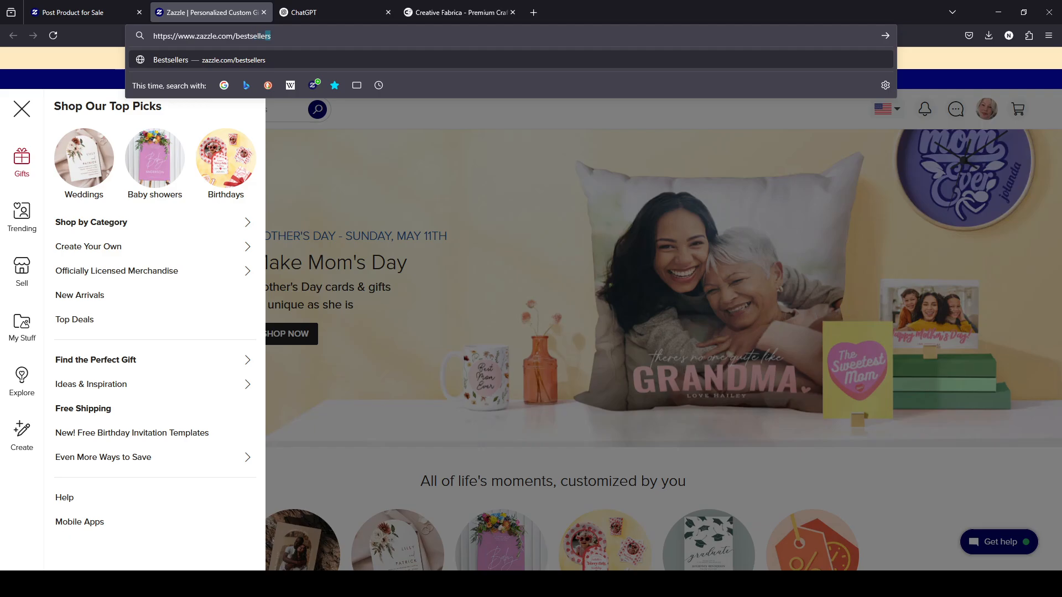
key(Return)
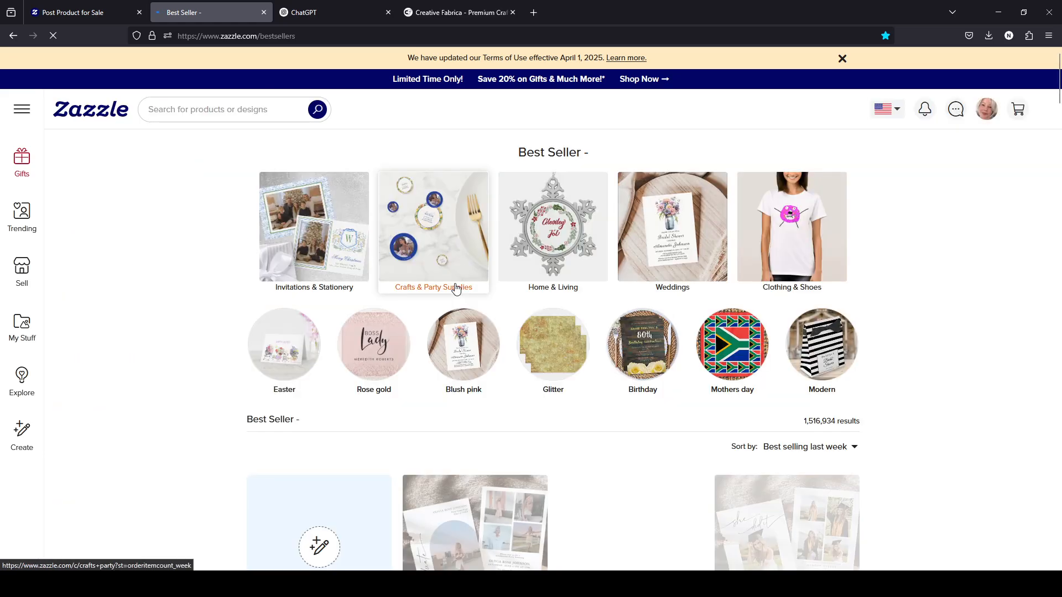
Review the sorting periods offered for the best seller products and keep Best selling last week
scroll(252, 385, down, 1)
scroll(251, 386, down, 4)
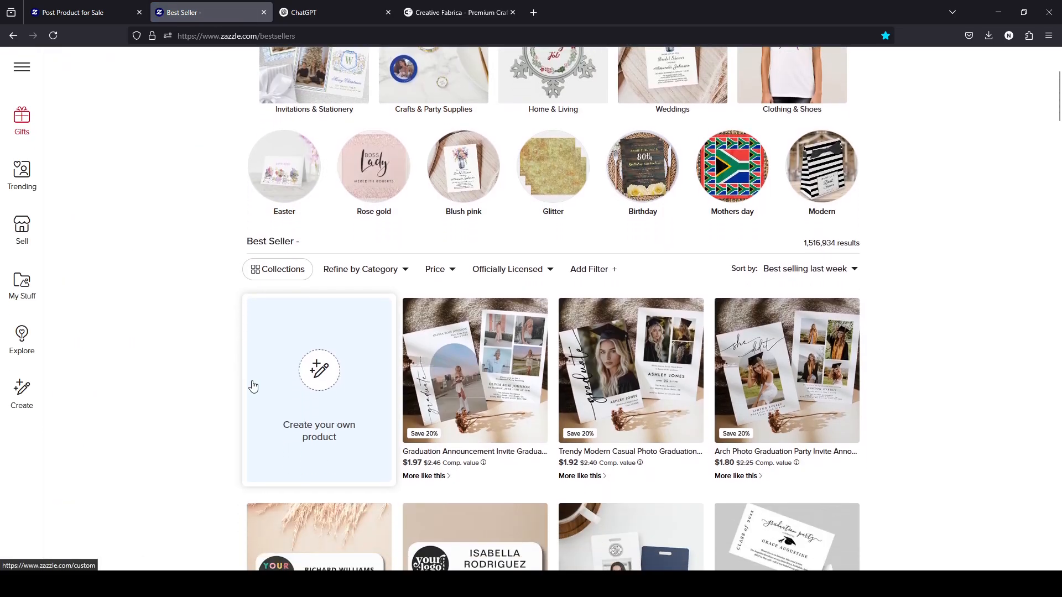
scroll(735, 338, down, 2)
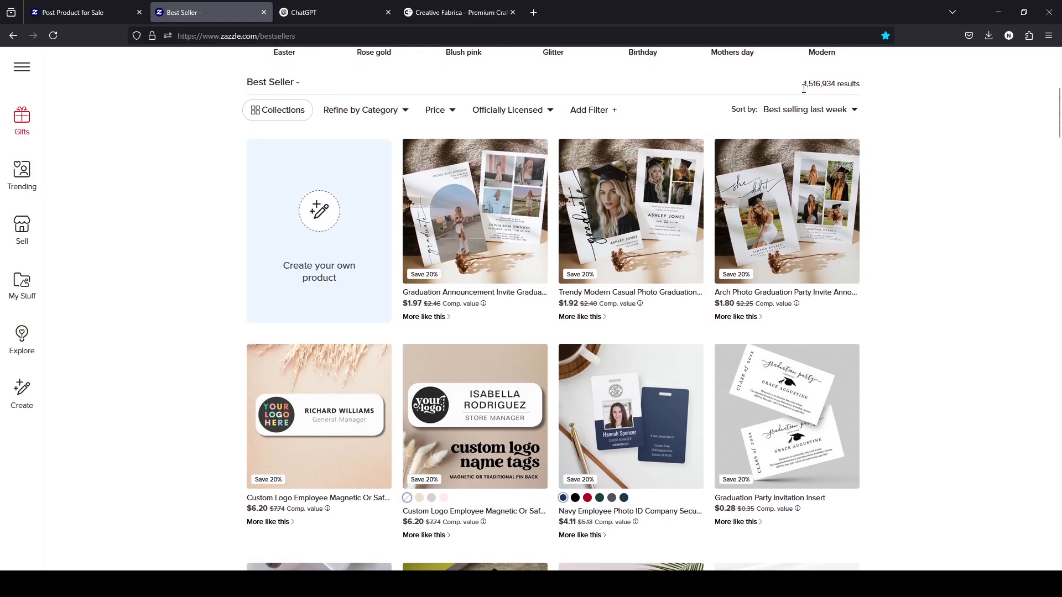
click(817, 111)
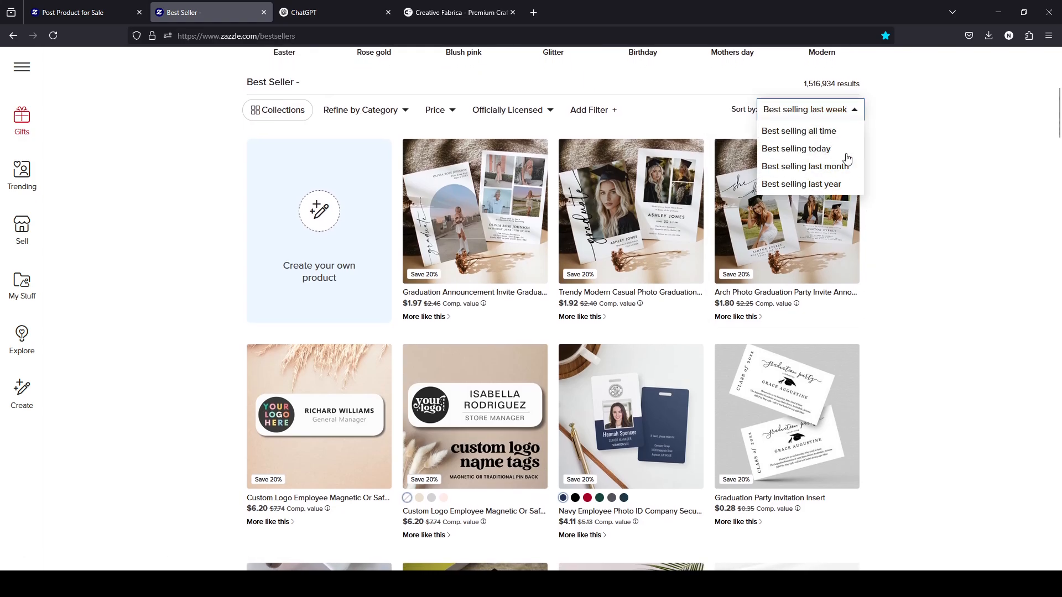
click(892, 145)
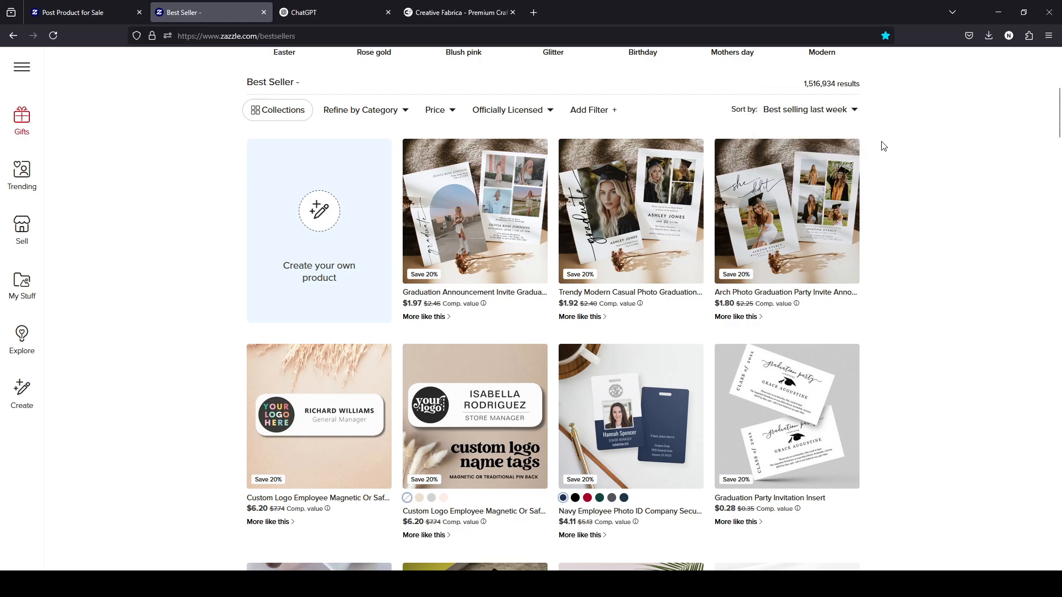
Refine the best sellers to the Weddings category and find the product results beneath its promotional sections
click(379, 114)
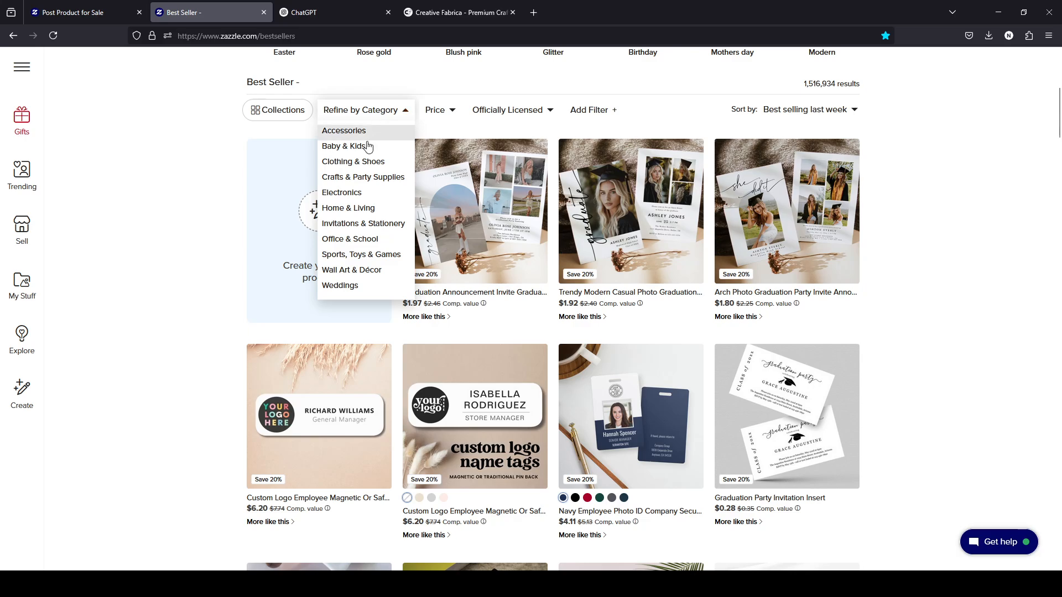
click(343, 286)
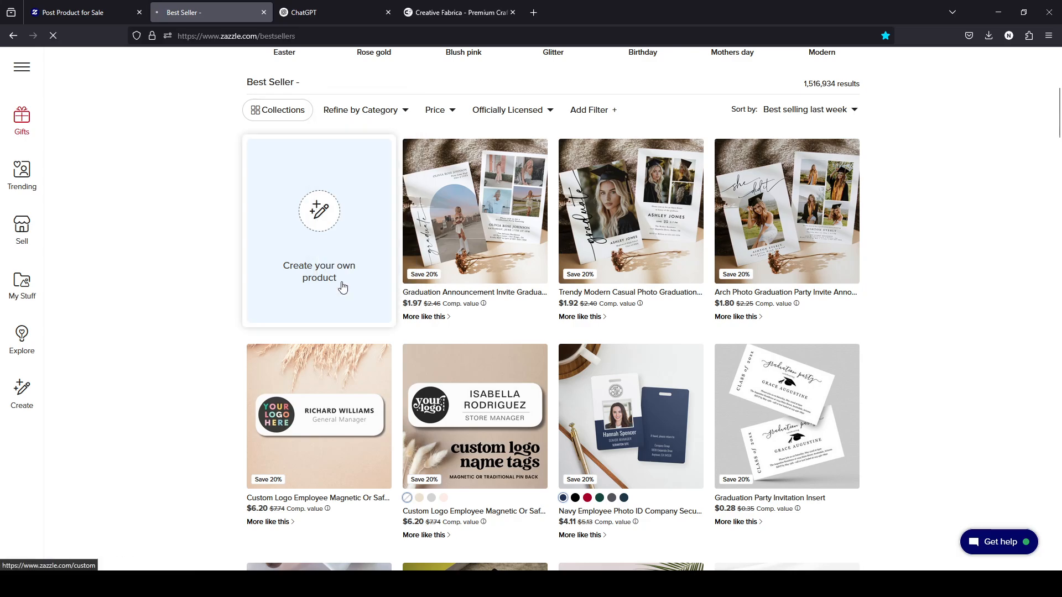
scroll(342, 286, down, 10)
scroll(343, 285, down, 3)
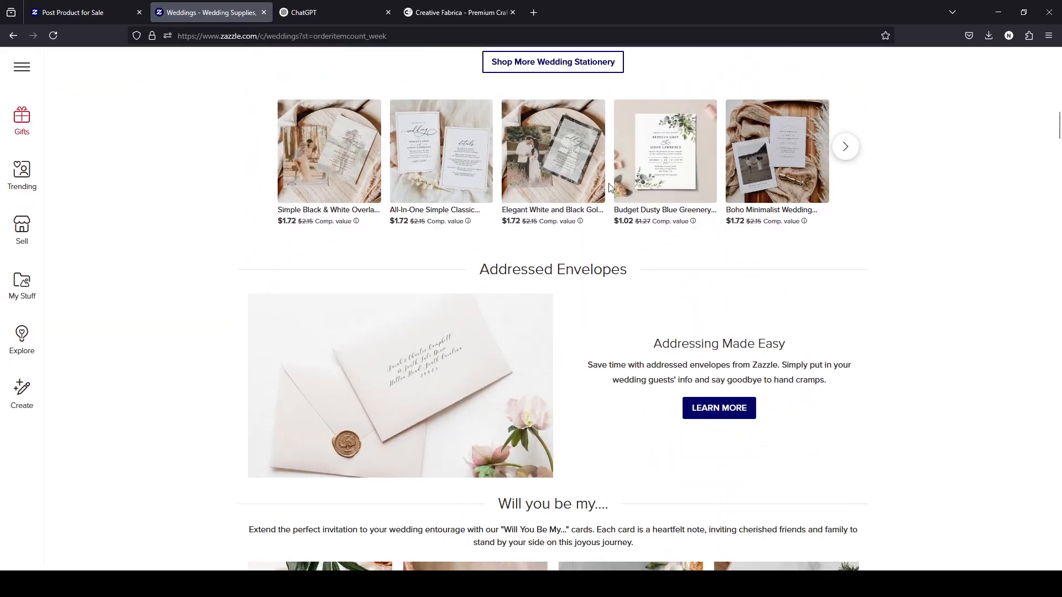
scroll(568, 262, down, 10)
scroll(567, 262, down, 20)
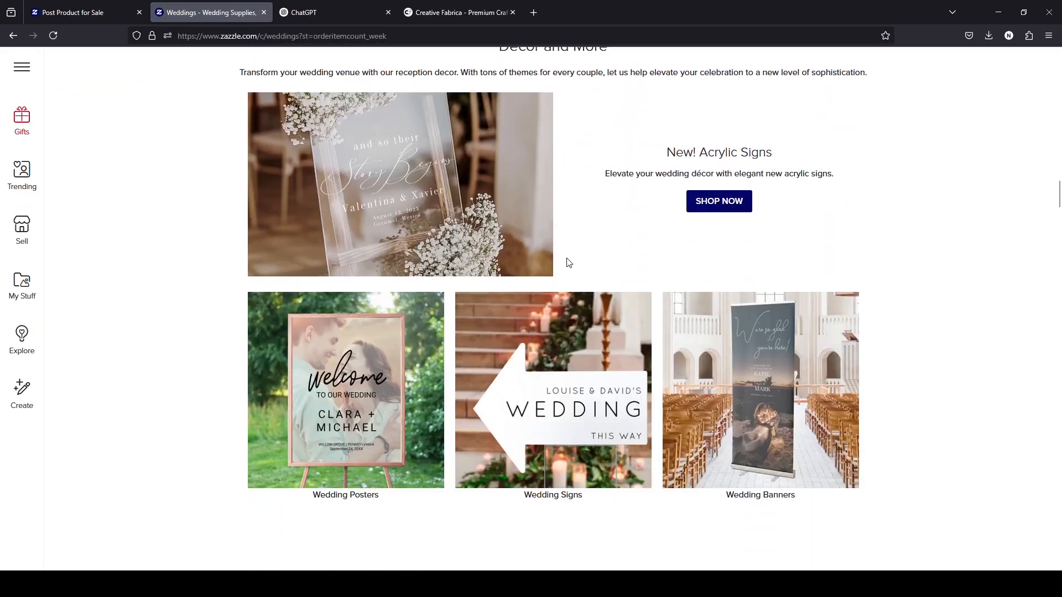
scroll(567, 262, down, 20)
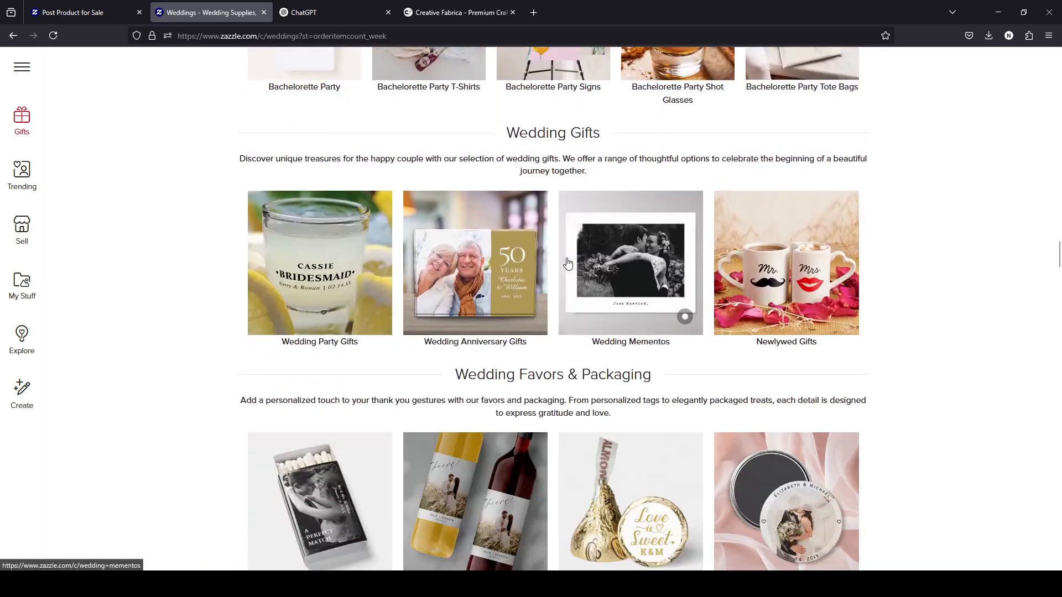
scroll(567, 262, down, 18)
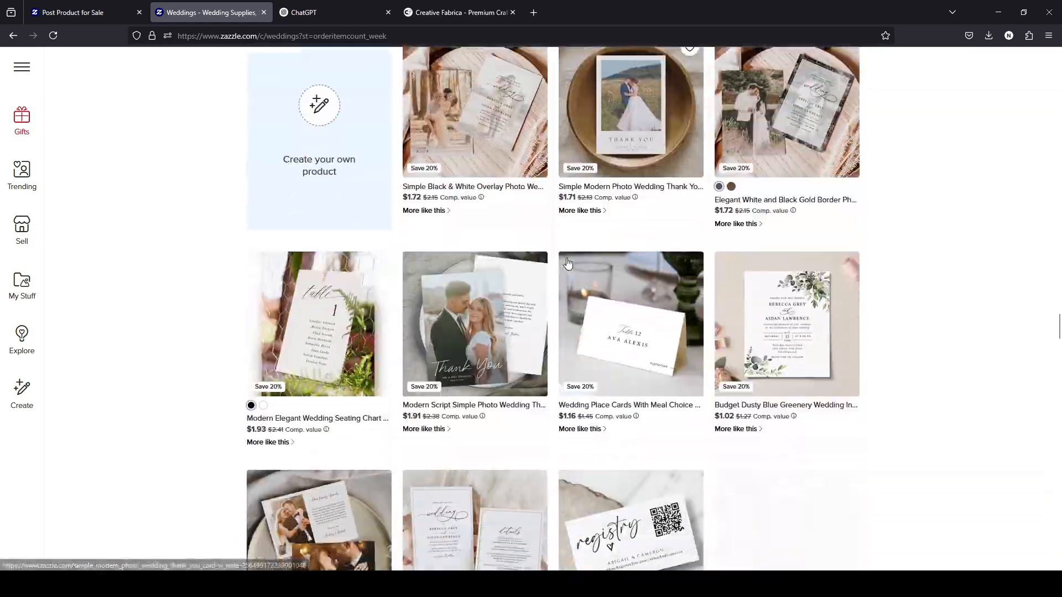
scroll(568, 262, up, 8)
scroll(662, 257, down, 2)
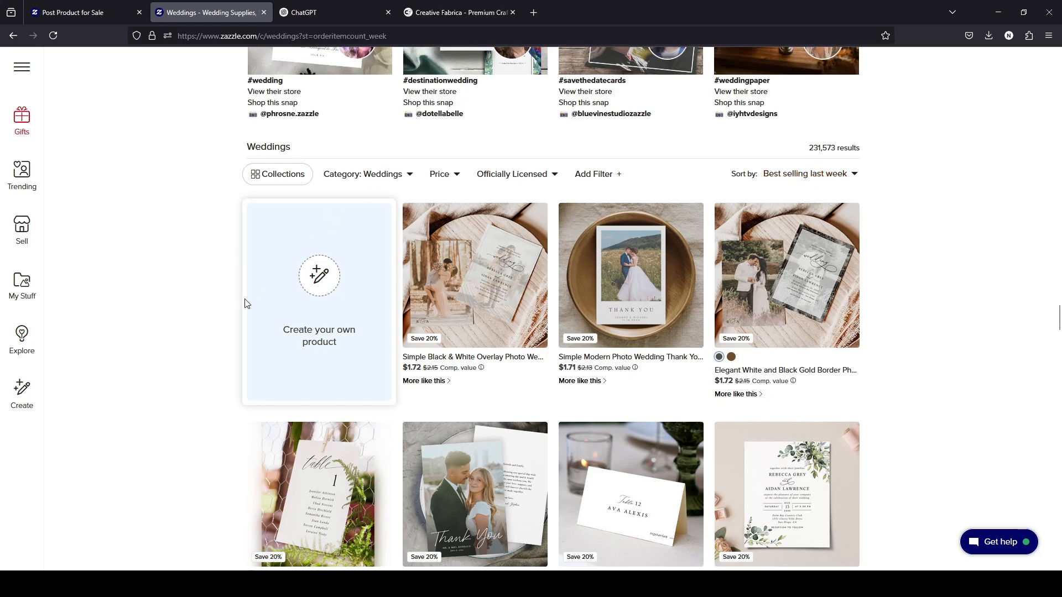
scroll(244, 300, down, 5)
scroll(244, 300, up, 5)
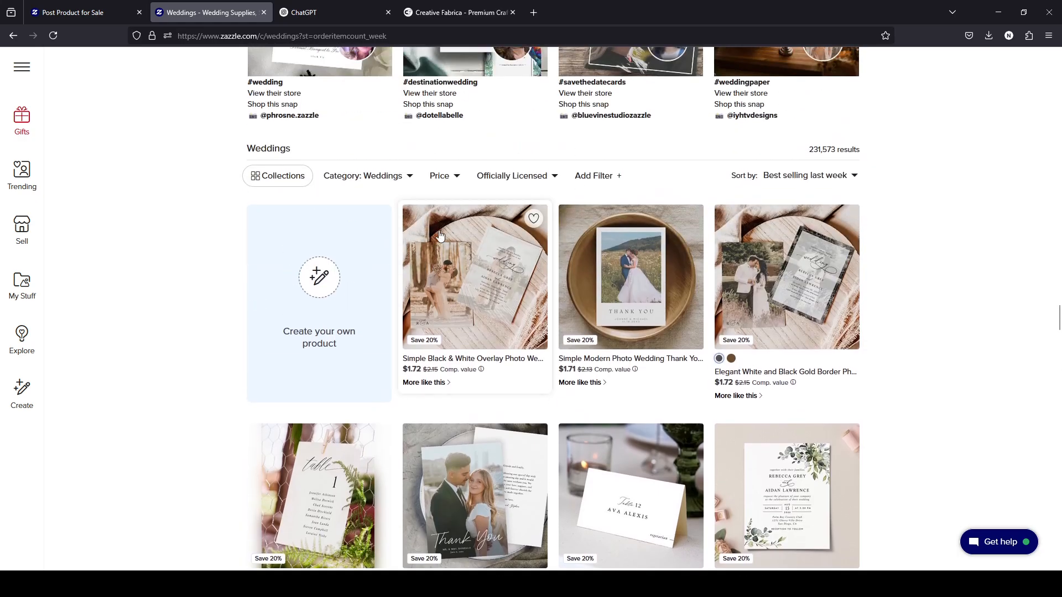
Narrow the wedding best sellers to Invitations & Stationery and further to Wedding Invitations
click(408, 177)
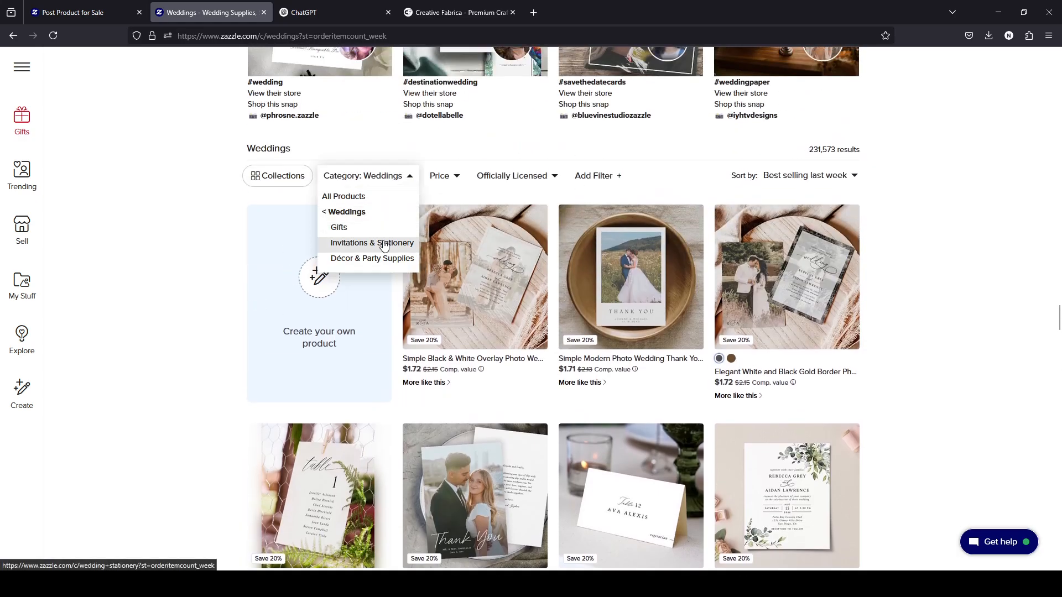
click(408, 175)
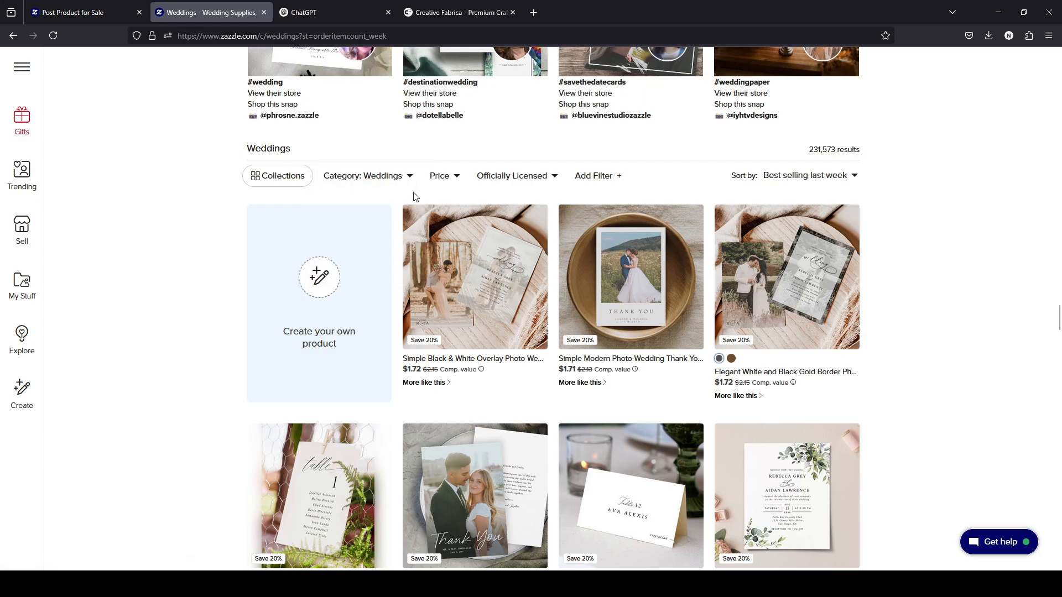
click(397, 181)
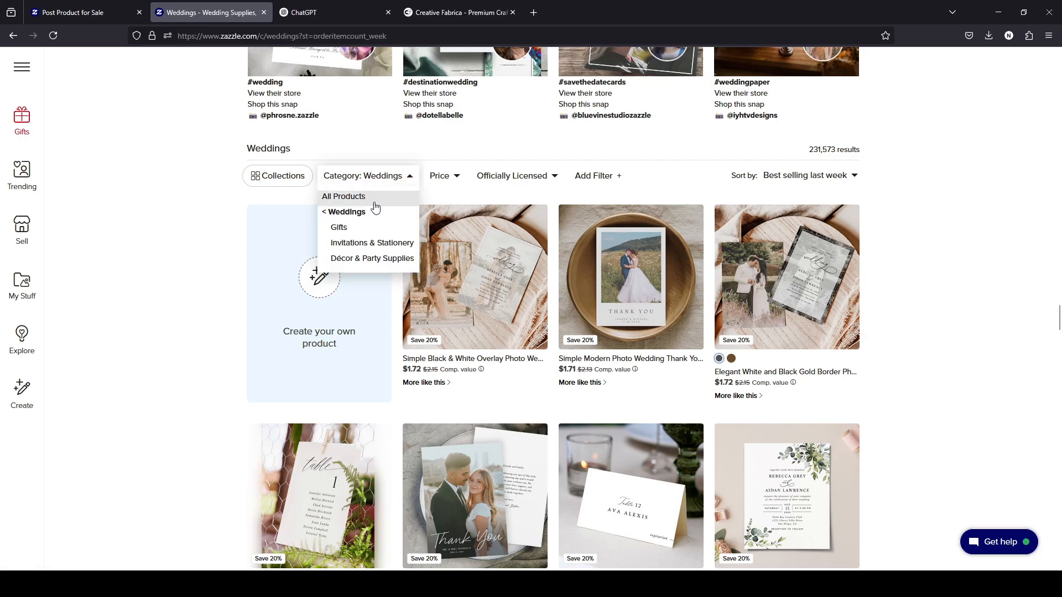
click(360, 245)
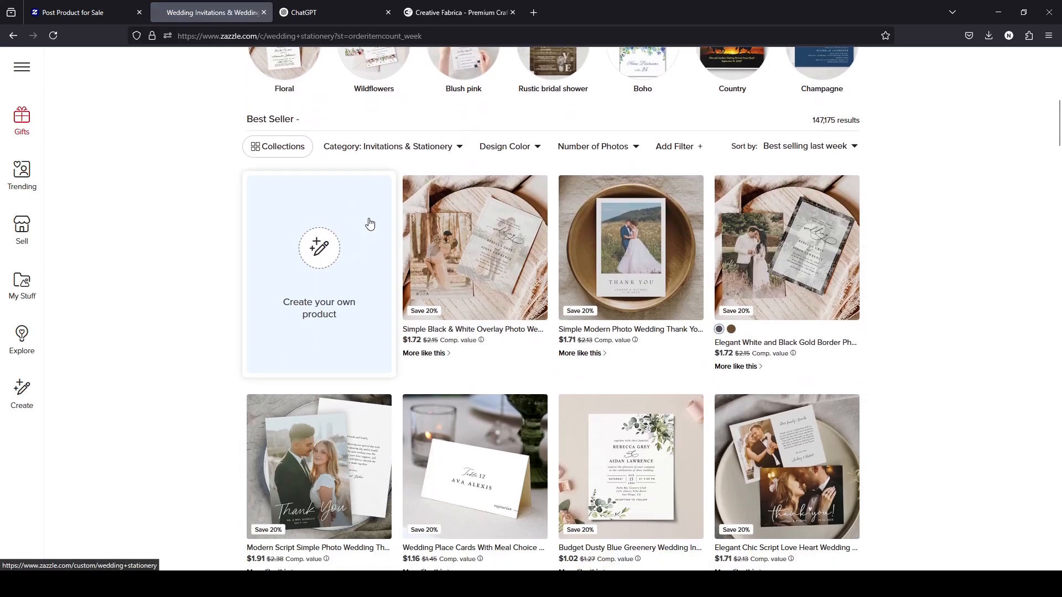
click(442, 149)
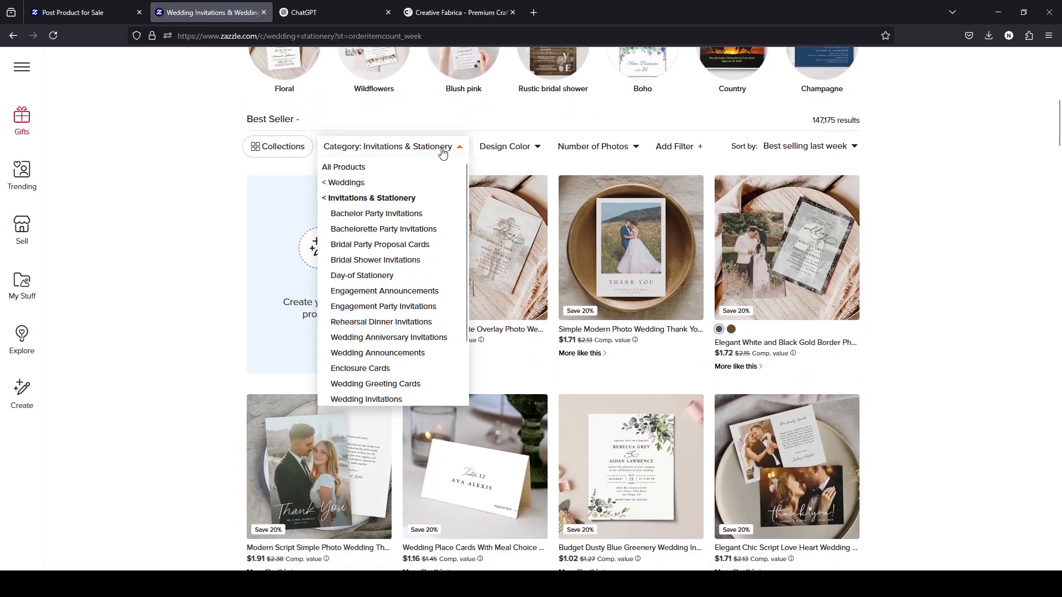
scroll(390, 260, down, 2)
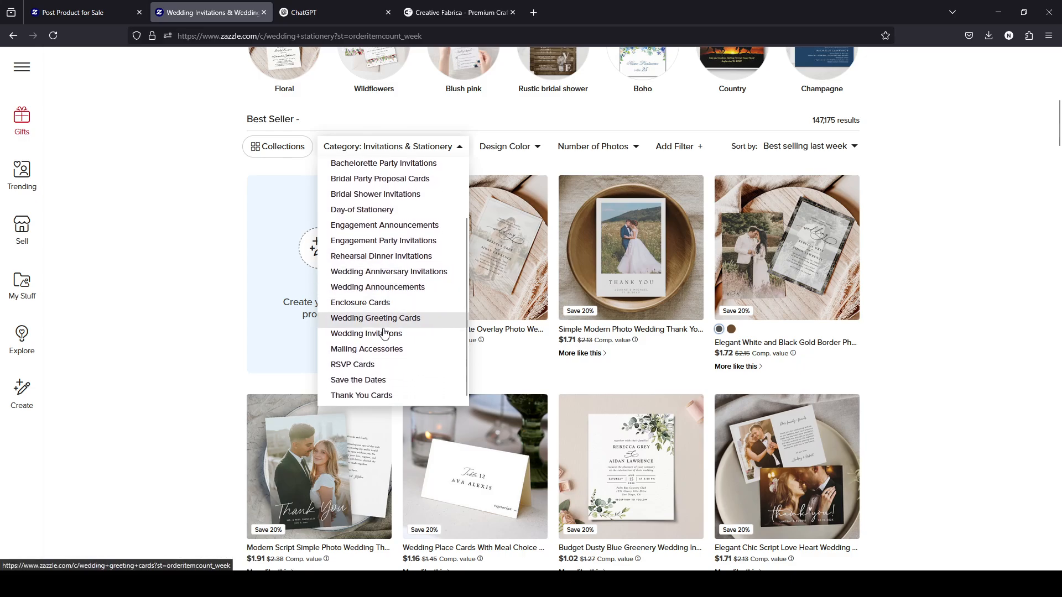
click(385, 333)
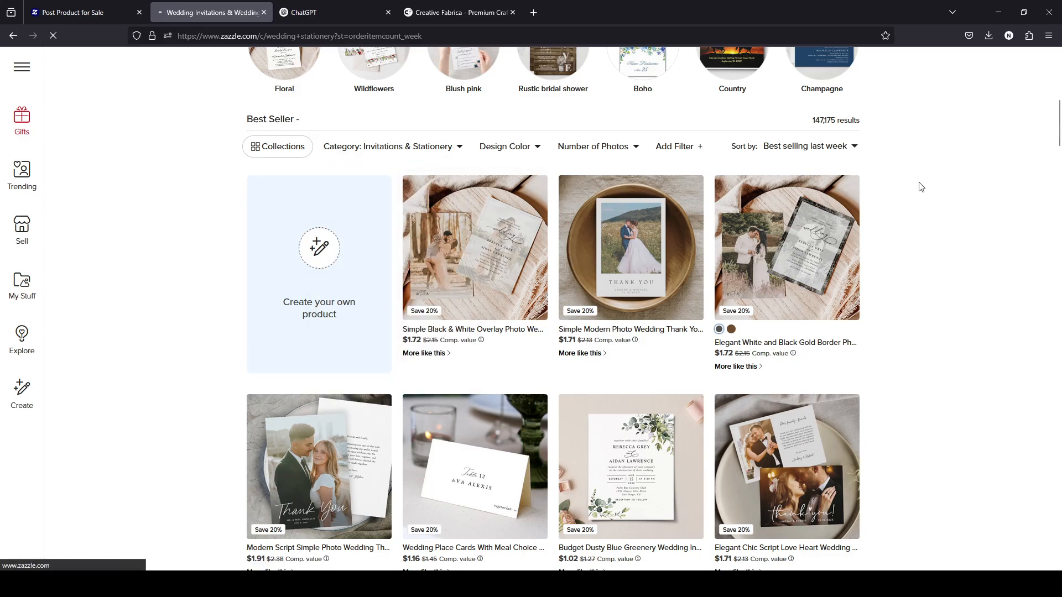
Examine the best-selling wedding invitations of the last week and the style groups offered for them
scroll(920, 186, down, 3)
scroll(918, 186, up, 4)
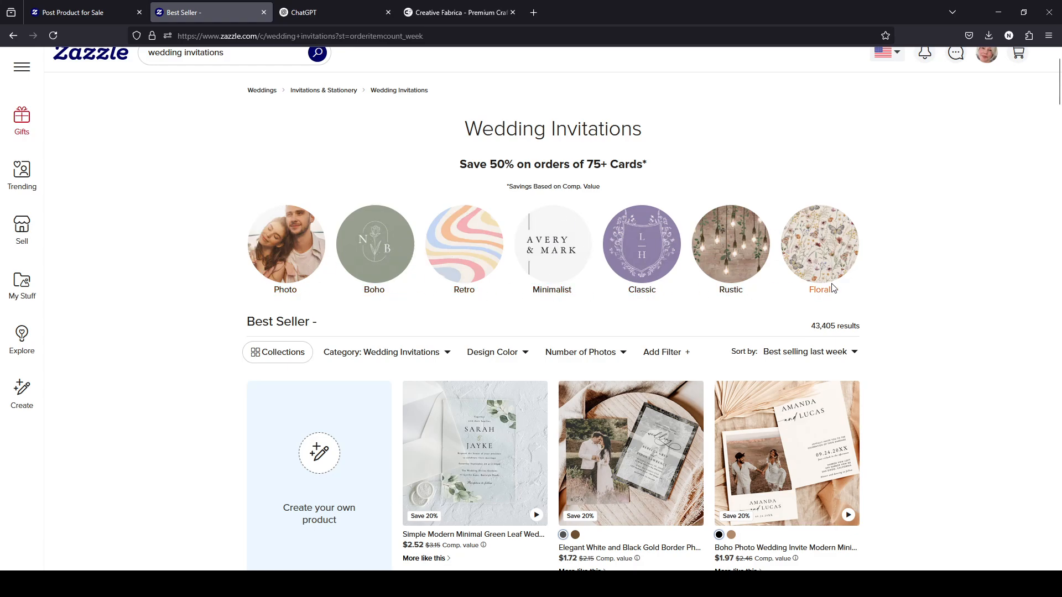
scroll(918, 278, down, 5)
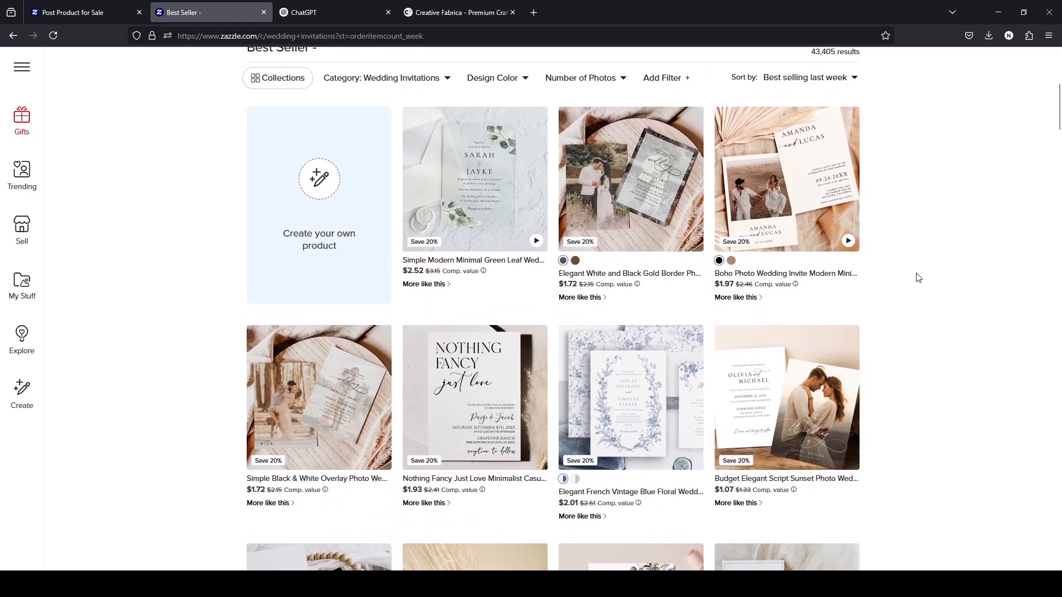
scroll(918, 277, up, 5)
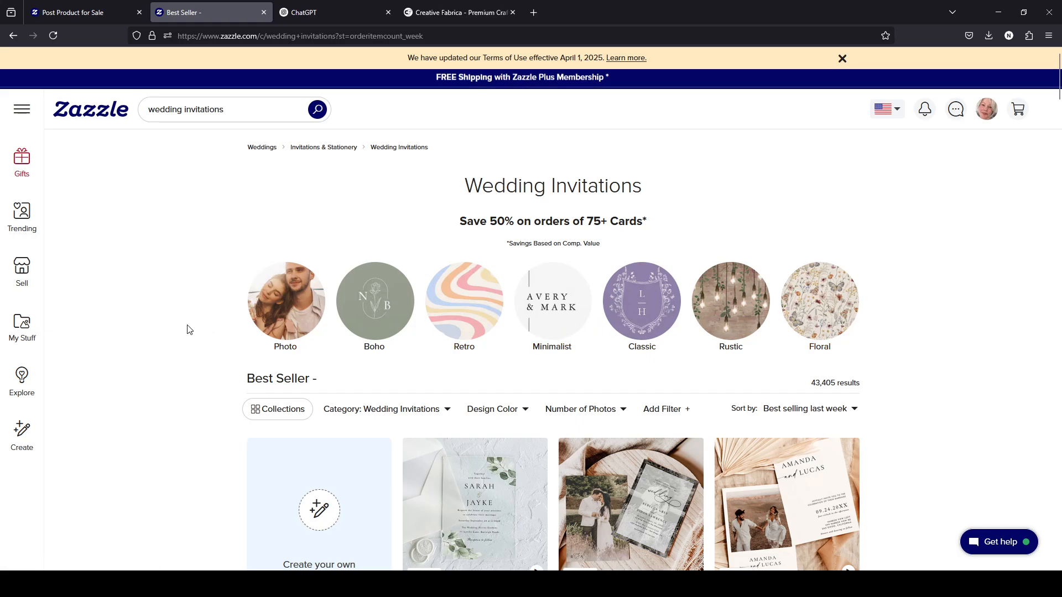
scroll(191, 329, down, 1)
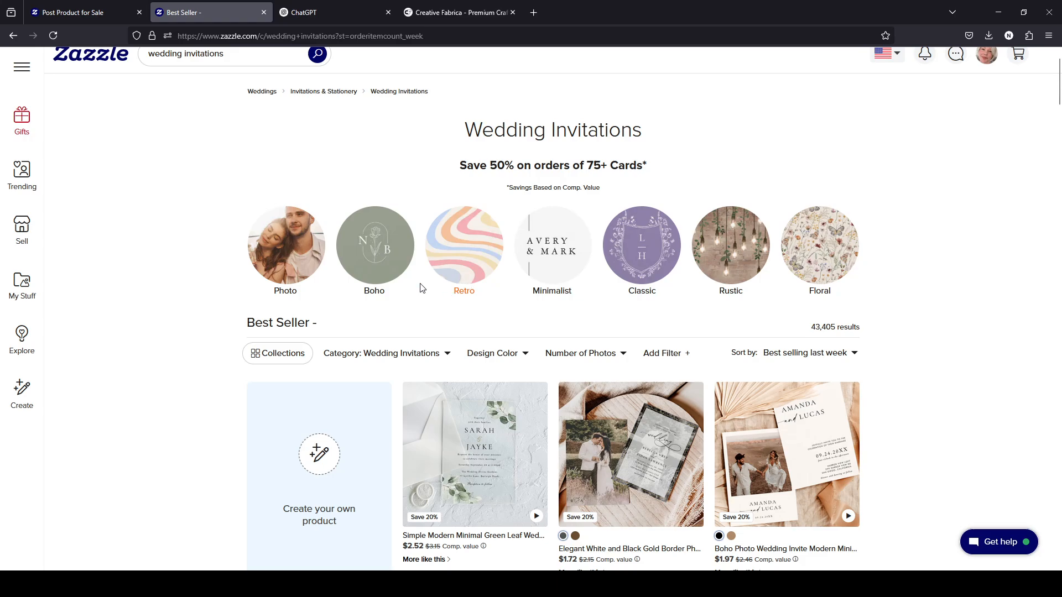
Open the Minimalist wedding invitations and look through the popular designs and their titles
click(550, 261)
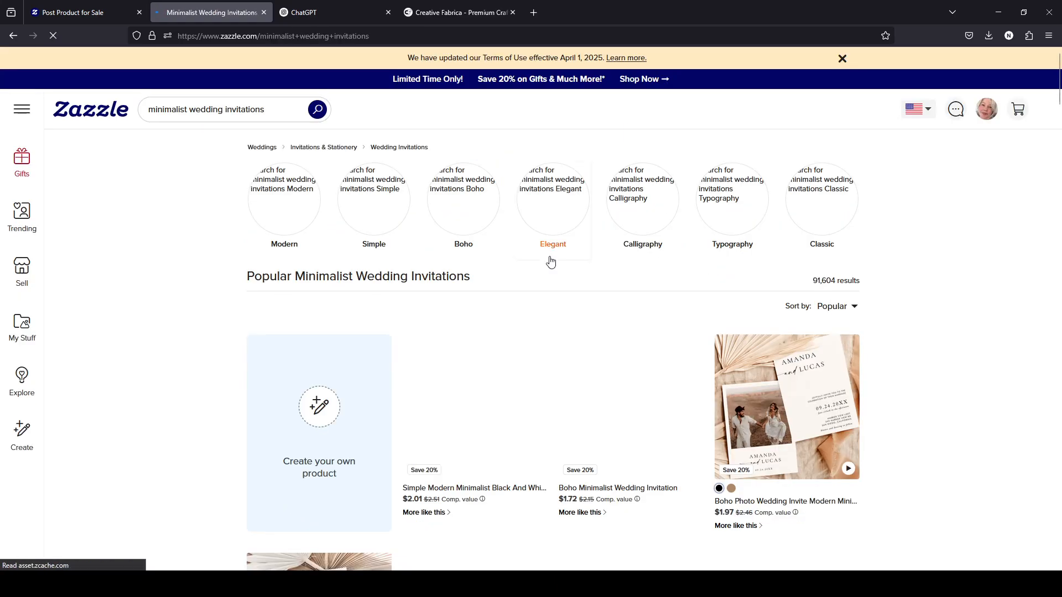
scroll(551, 261, down, 3)
scroll(1009, 383, down, 7)
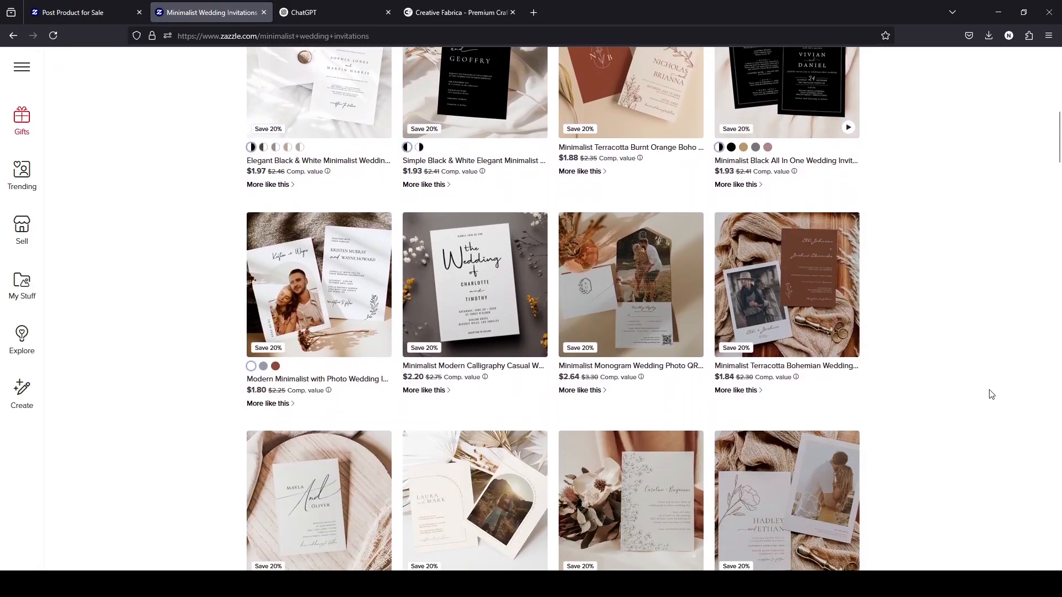
scroll(991, 394, down, 9)
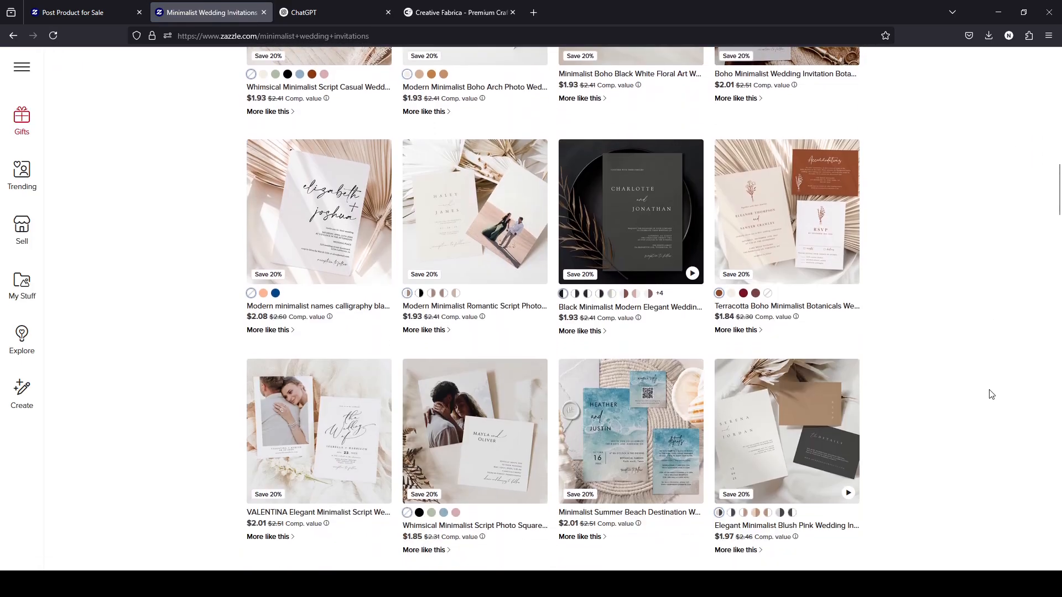
Browse further through the popular minimalist wedding invitations and compare their design styles with those of the first results
scroll(991, 395, up, 3)
scroll(992, 395, up, 3)
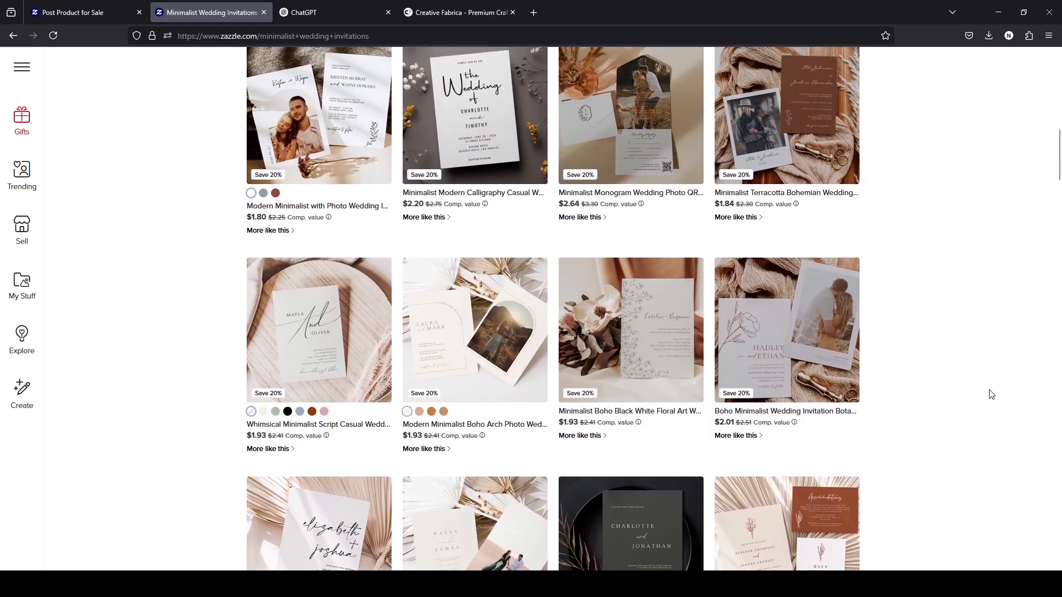
scroll(991, 395, down, 9)
scroll(991, 395, down, 3)
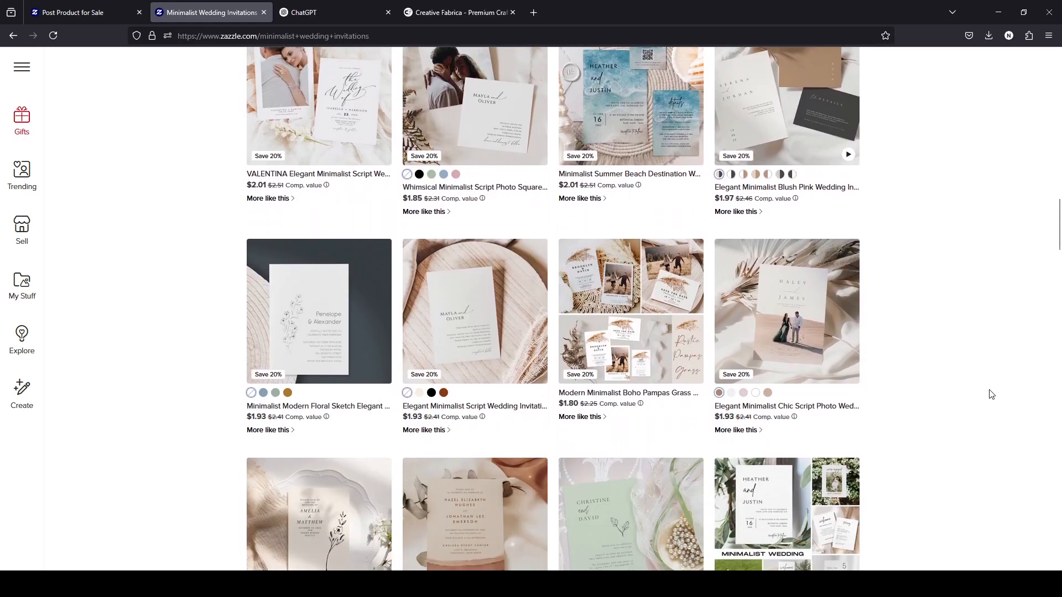
scroll(991, 394, down, 6)
scroll(991, 394, down, 2)
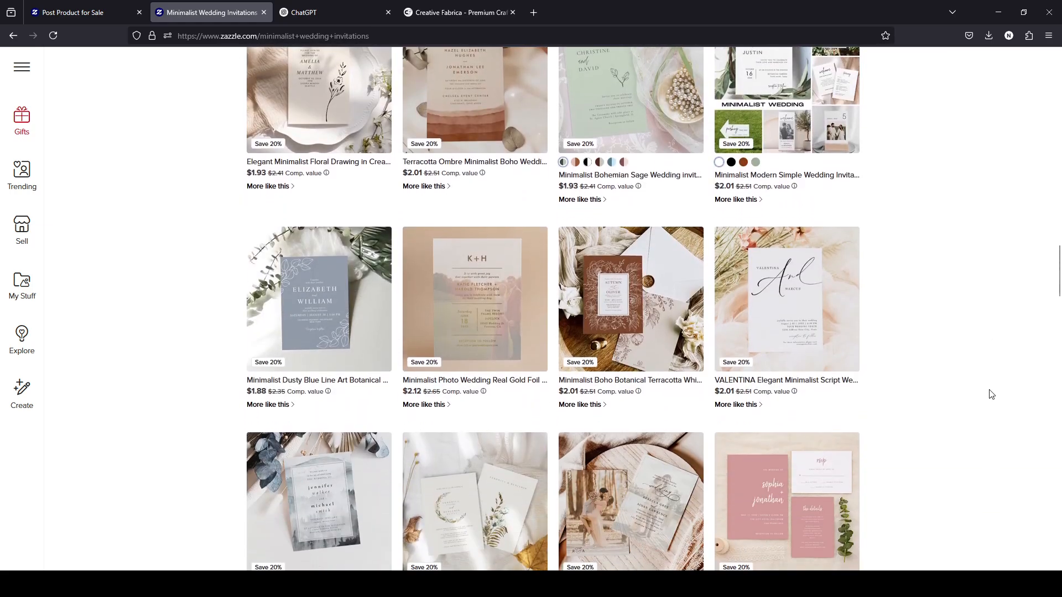
scroll(992, 394, down, 4)
scroll(991, 395, up, 20)
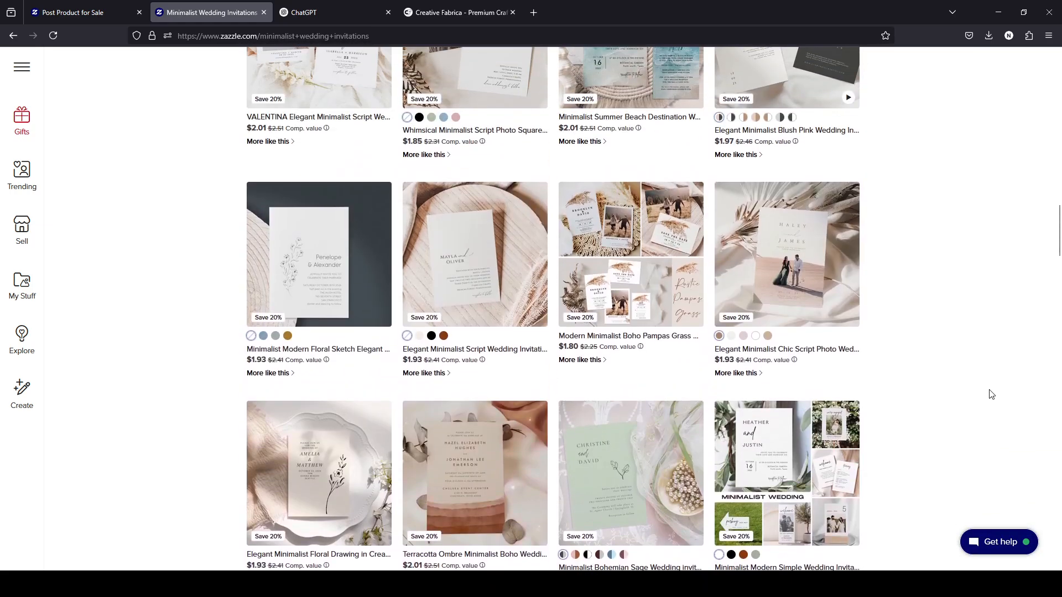
scroll(992, 394, up, 10)
scroll(989, 396, down, 3)
scroll(987, 397, up, 3)
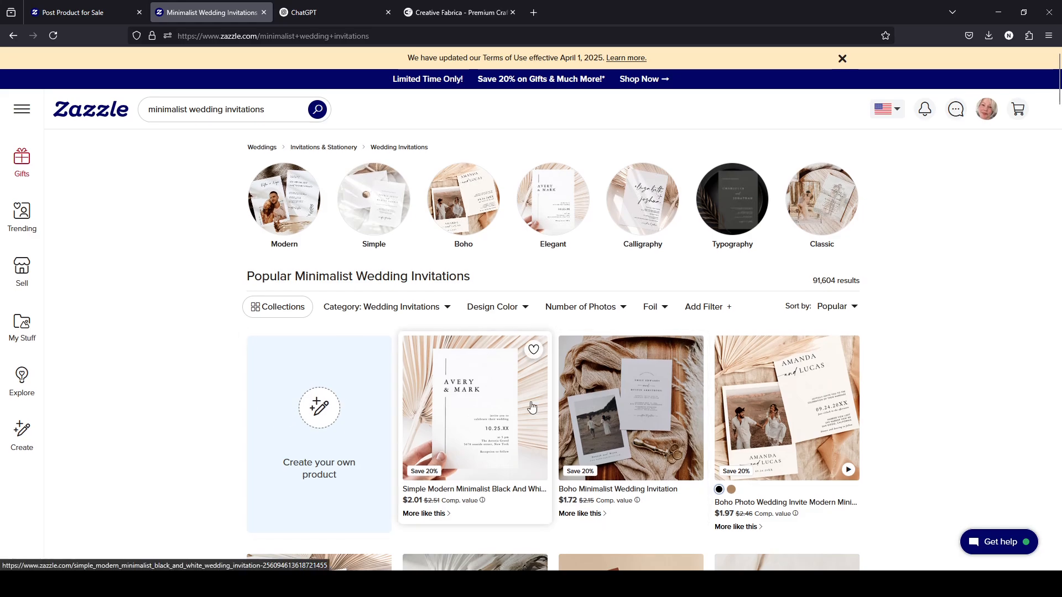
scroll(498, 387, down, 2)
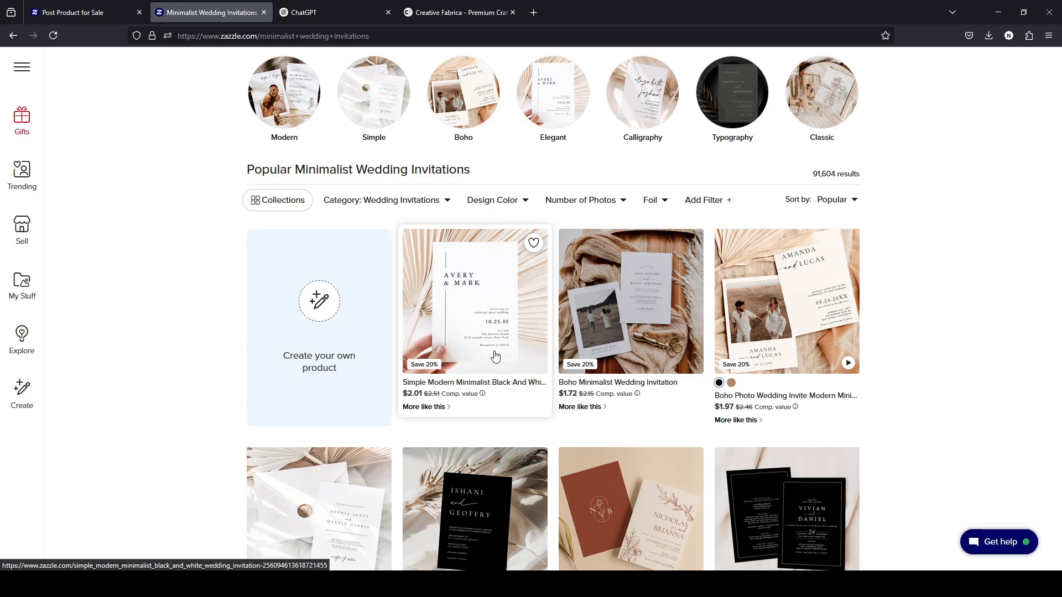
scroll(495, 357, down, 4)
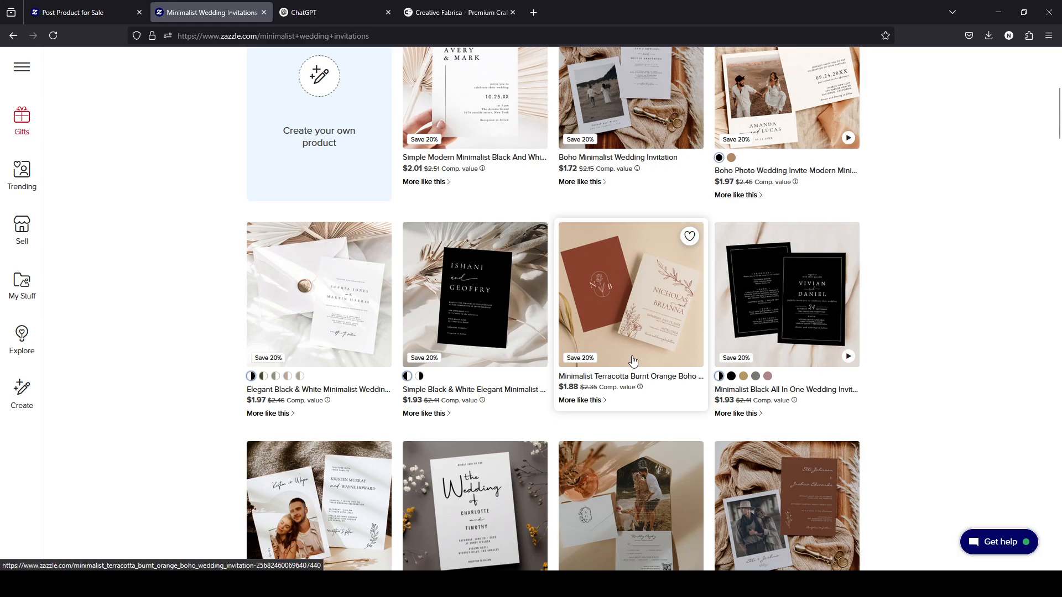
scroll(622, 403, down, 3)
scroll(224, 420, up, 6)
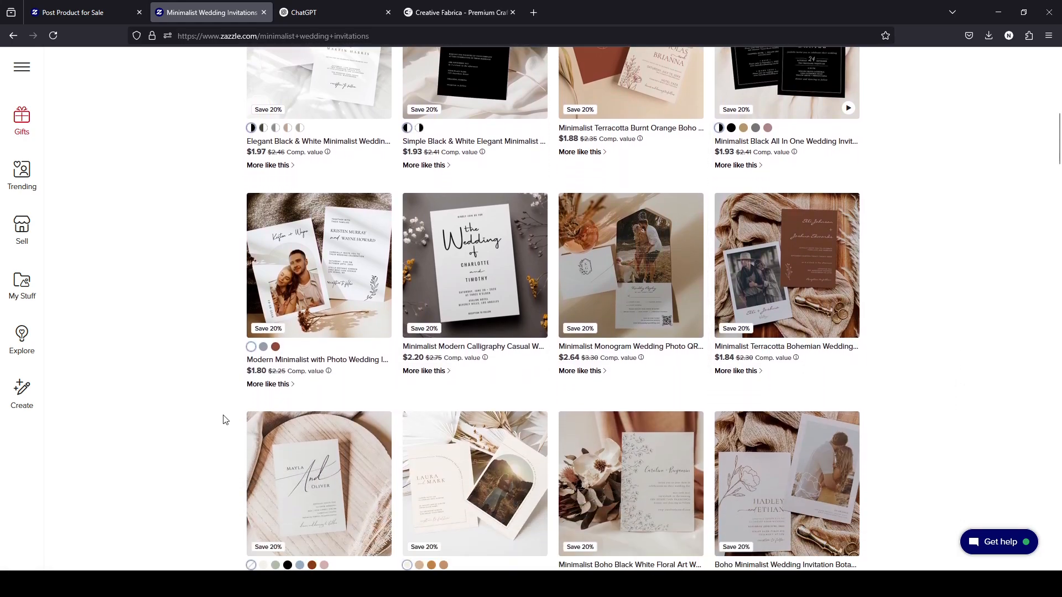
scroll(224, 420, up, 3)
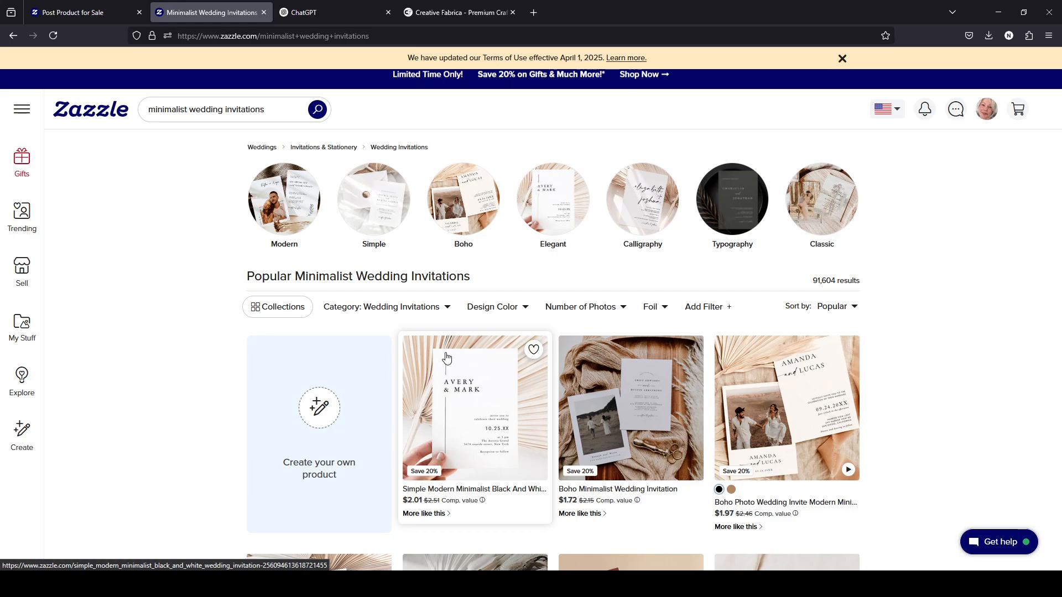
Examine the colours, lettering, photo use and decoration across the rows of popular minimalist wedding invitations
scroll(183, 374, down, 3)
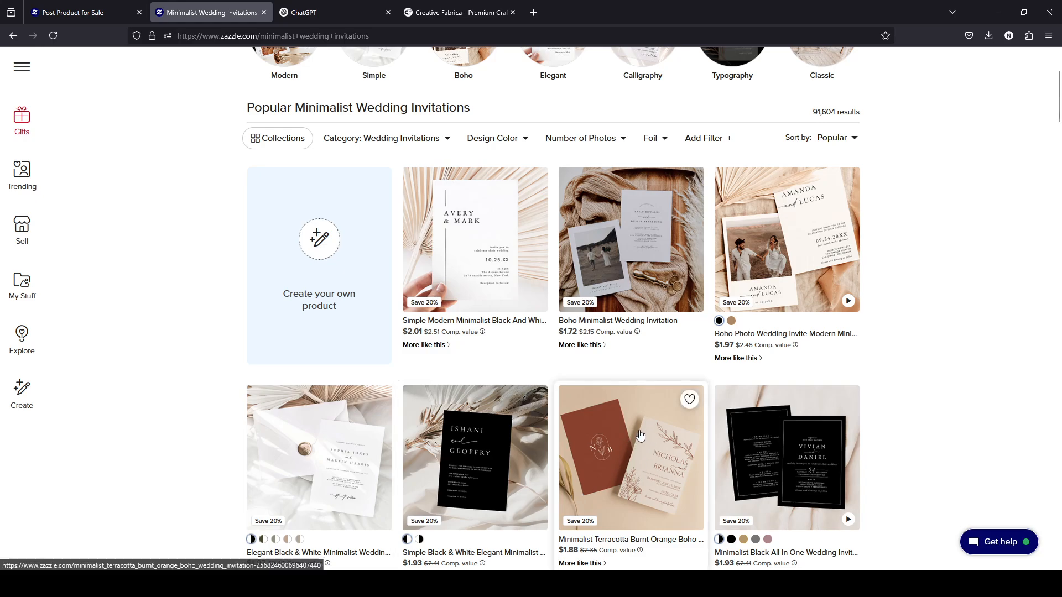
scroll(640, 435, down, 1)
scroll(640, 436, down, 5)
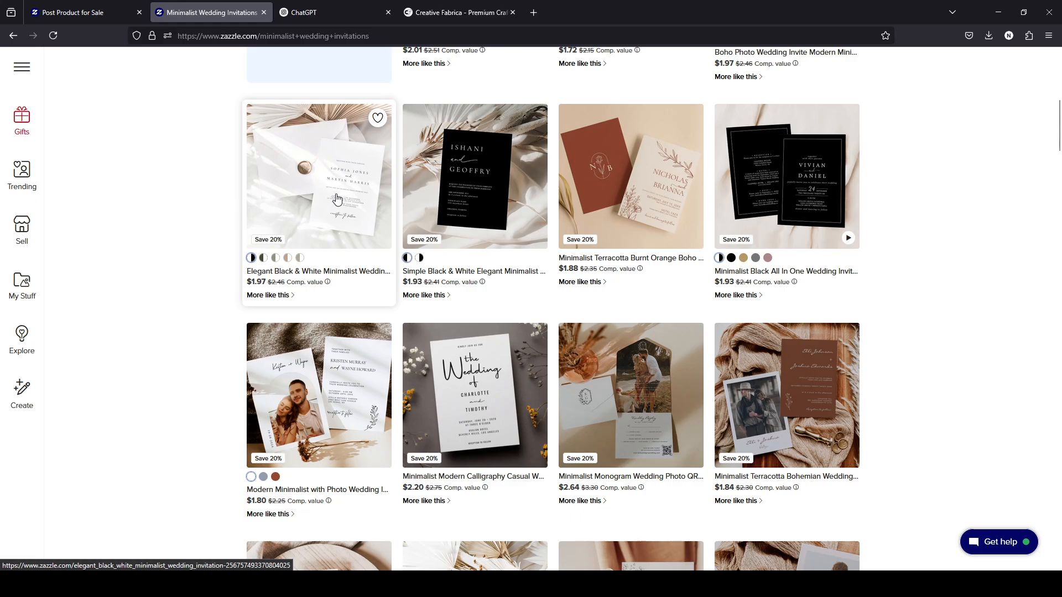
scroll(337, 199, down, 4)
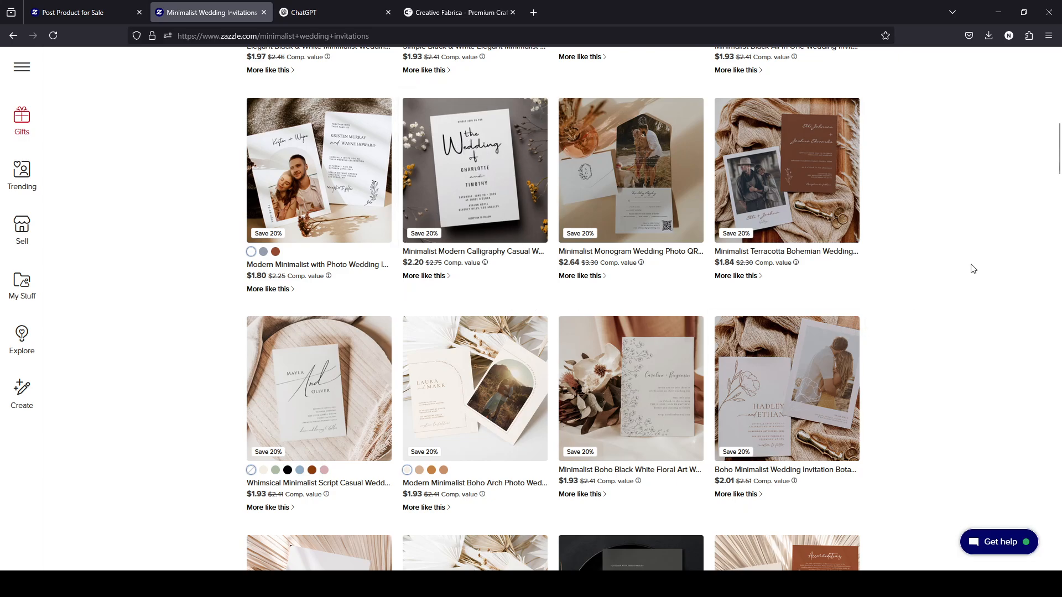
scroll(969, 268, down, 2)
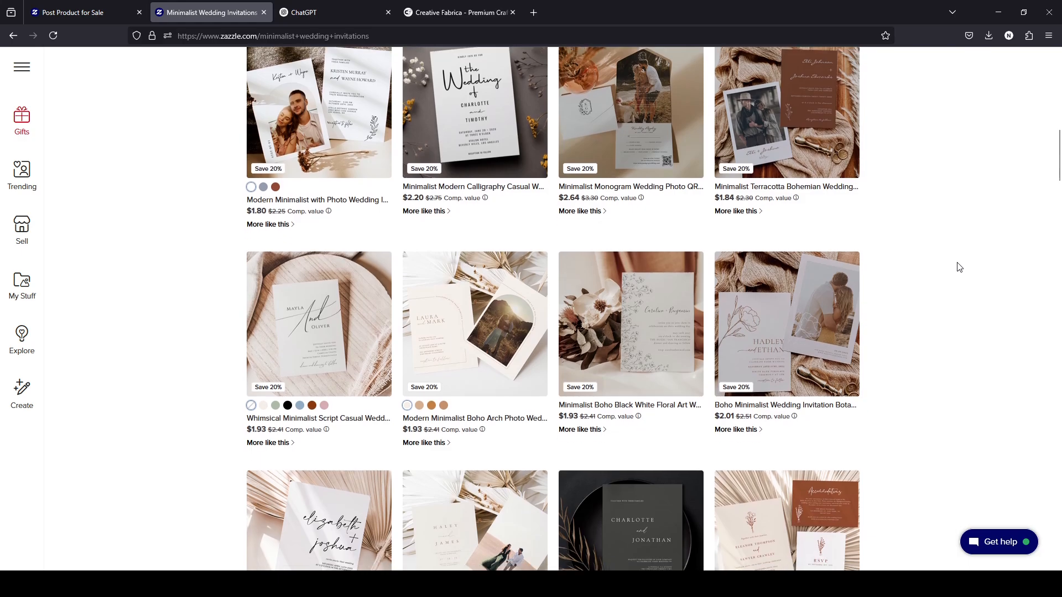
scroll(958, 267, down, 2)
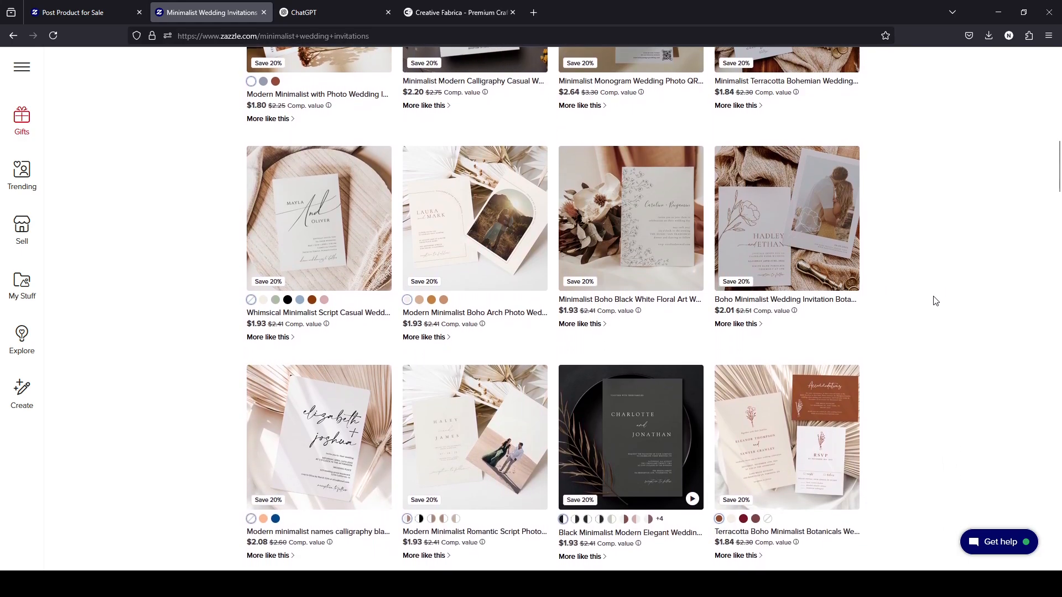
scroll(935, 301, down, 1)
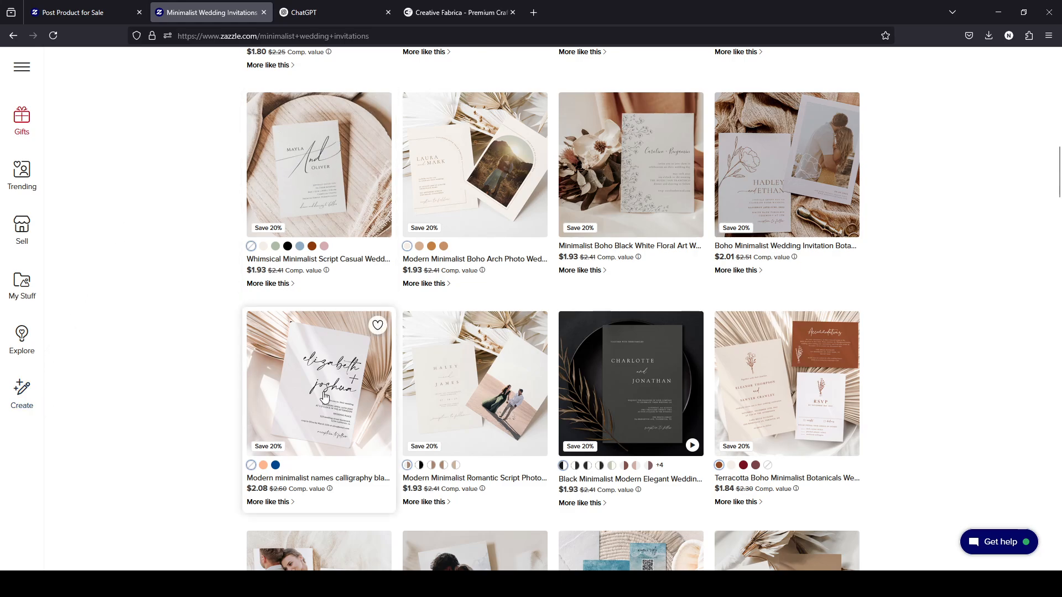
scroll(332, 407, down, 3)
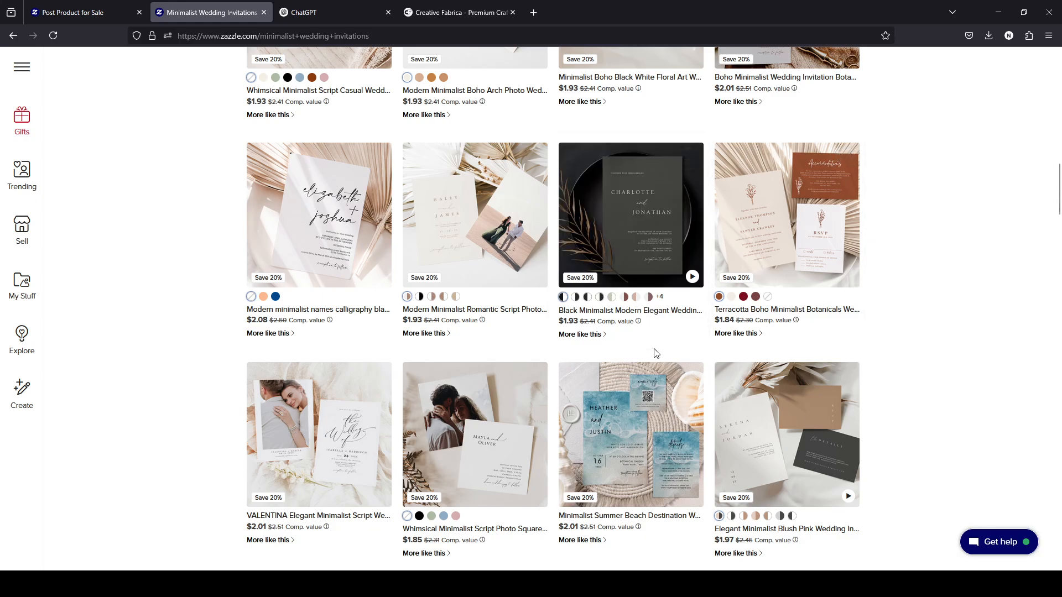
scroll(1040, 307, down, 4)
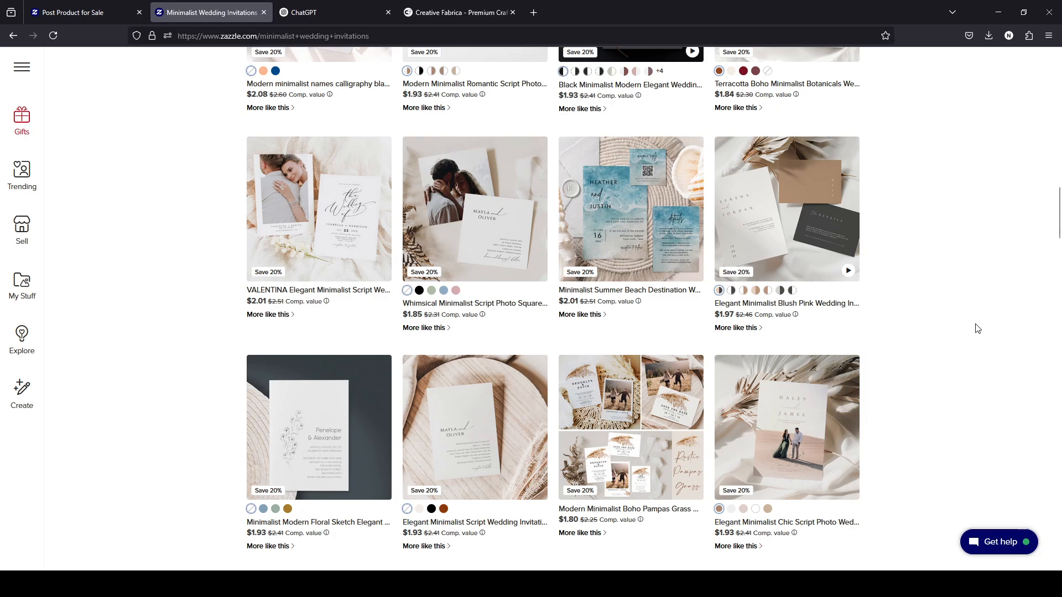
scroll(977, 329, up, 12)
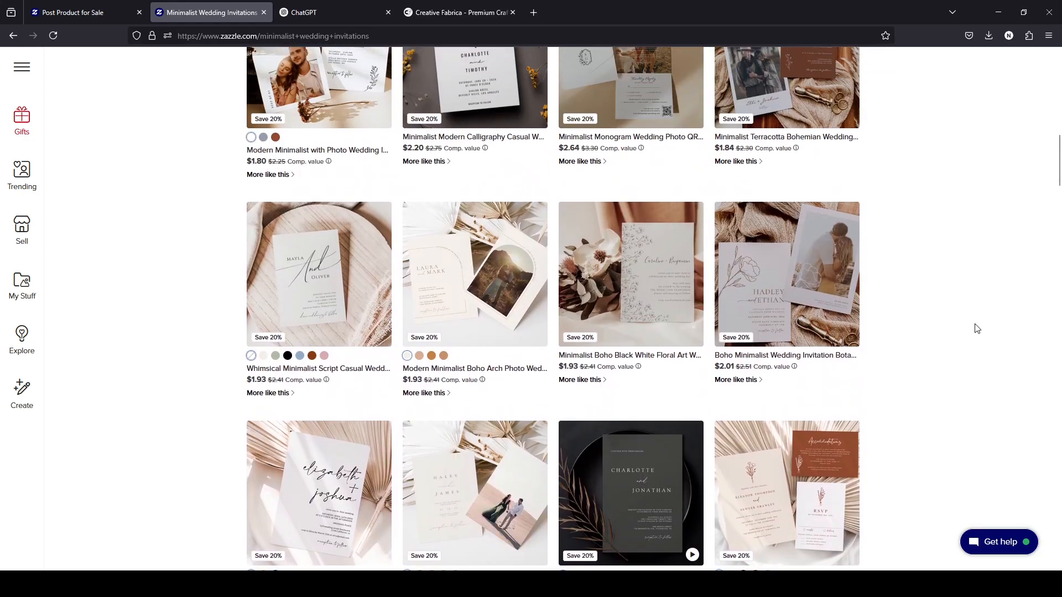
scroll(977, 329, up, 7)
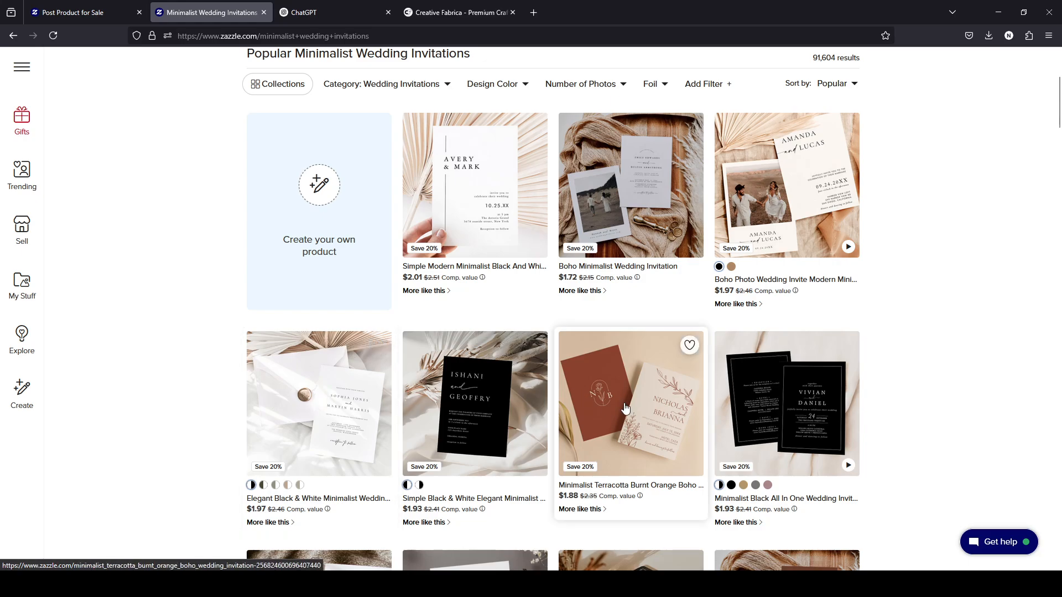
Check the sort options offered for the minimalist invitations and compare them with the sorting of the best-selling wedding invitations
scroll(847, 188, up, 1)
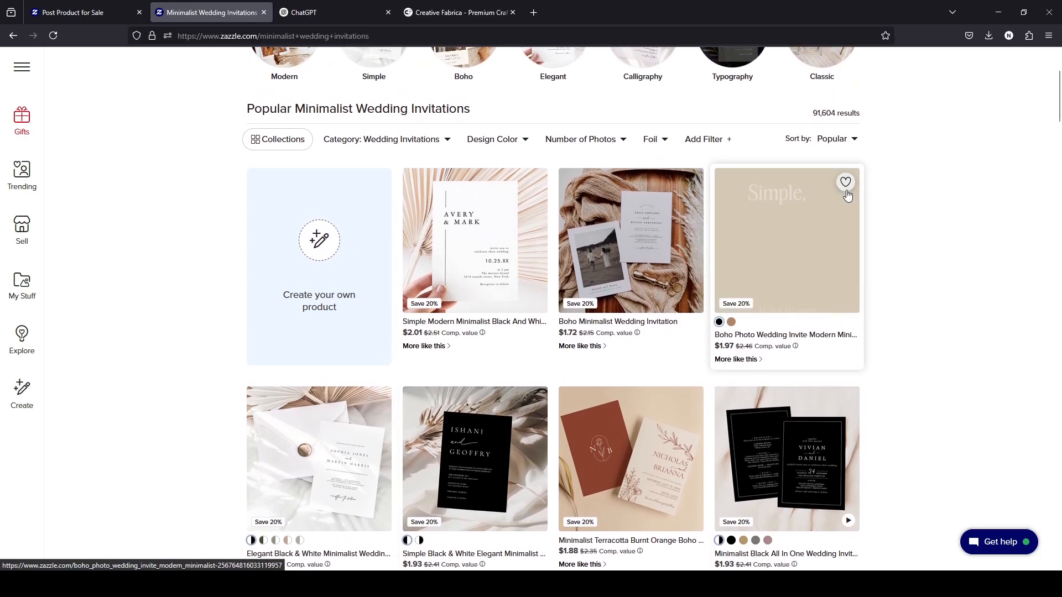
click(838, 140)
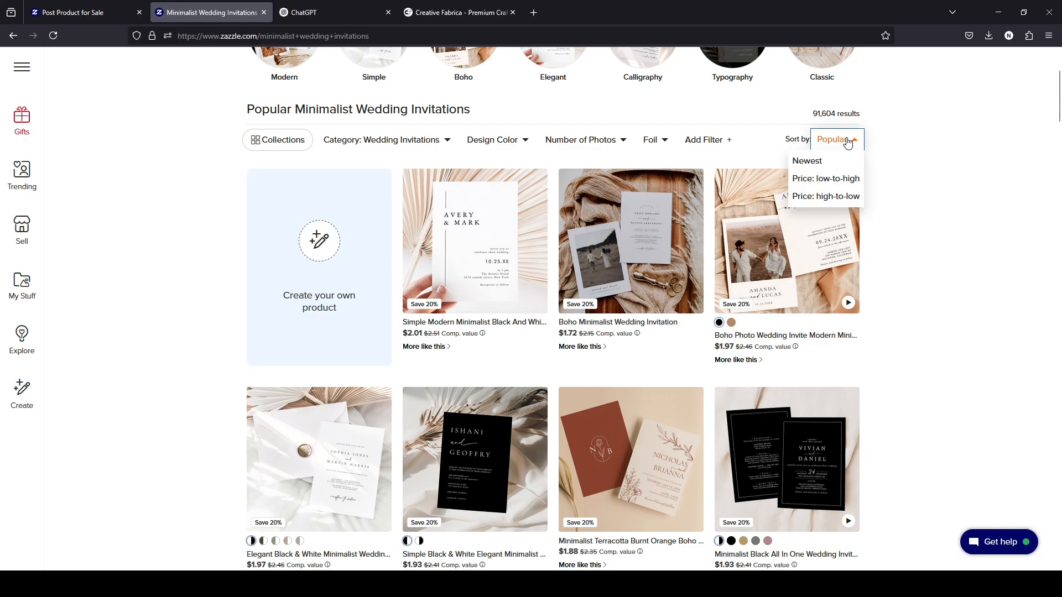
click(136, 198)
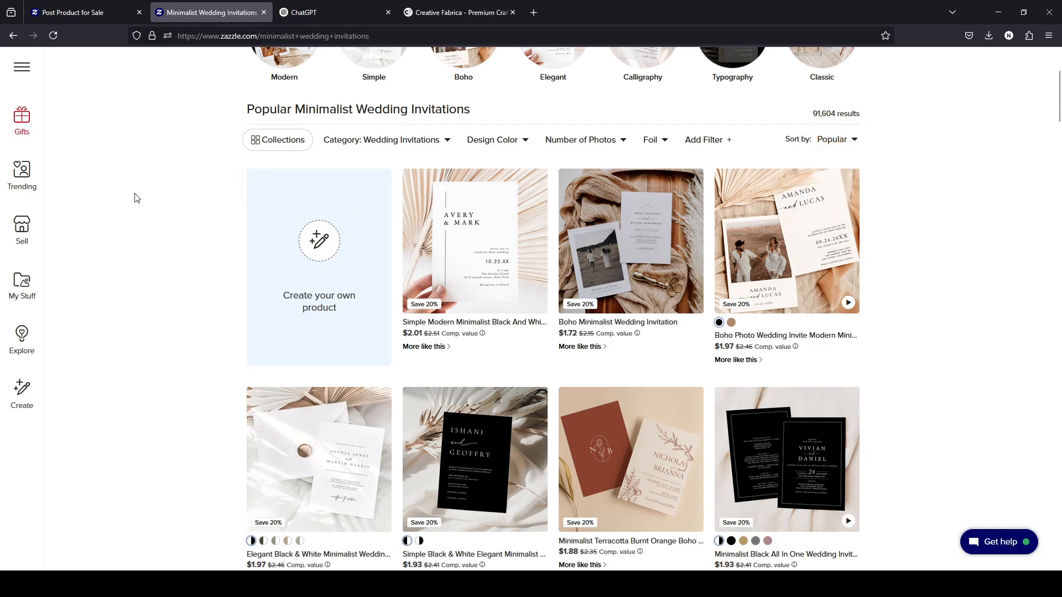
click(14, 36)
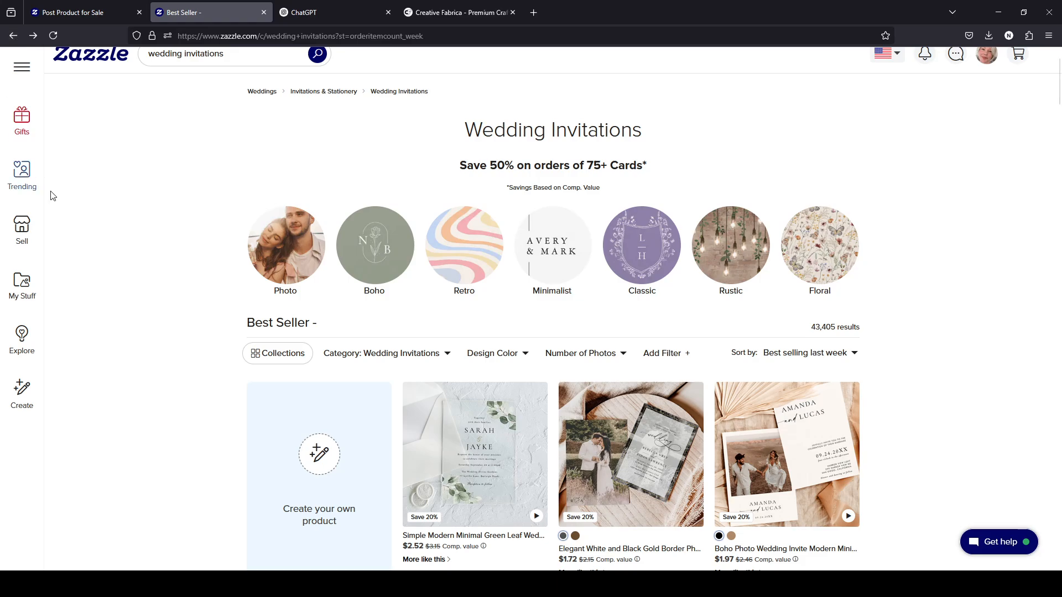
scroll(81, 208, down, 2)
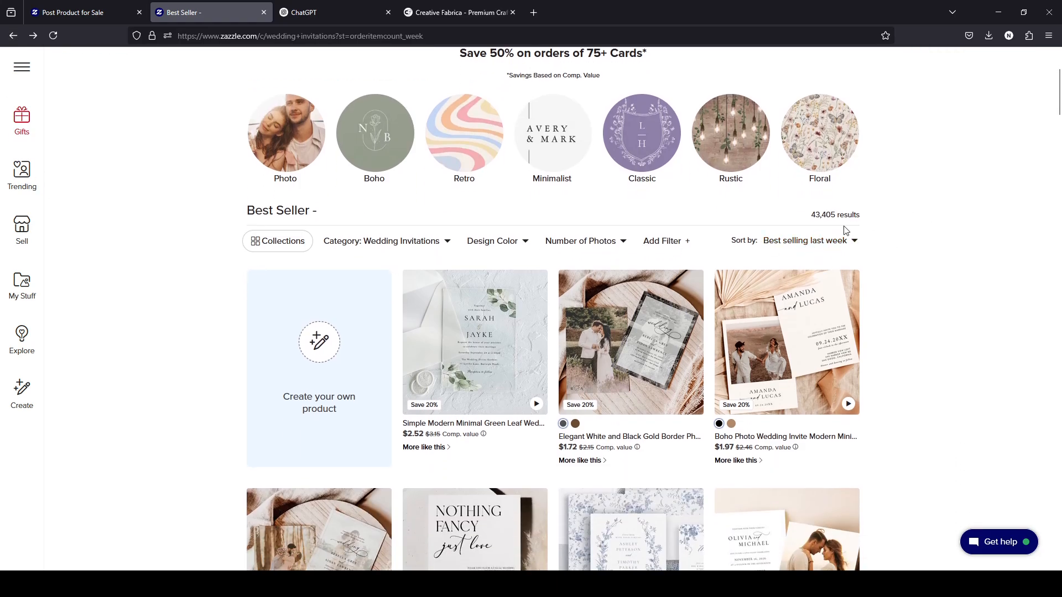
click(34, 35)
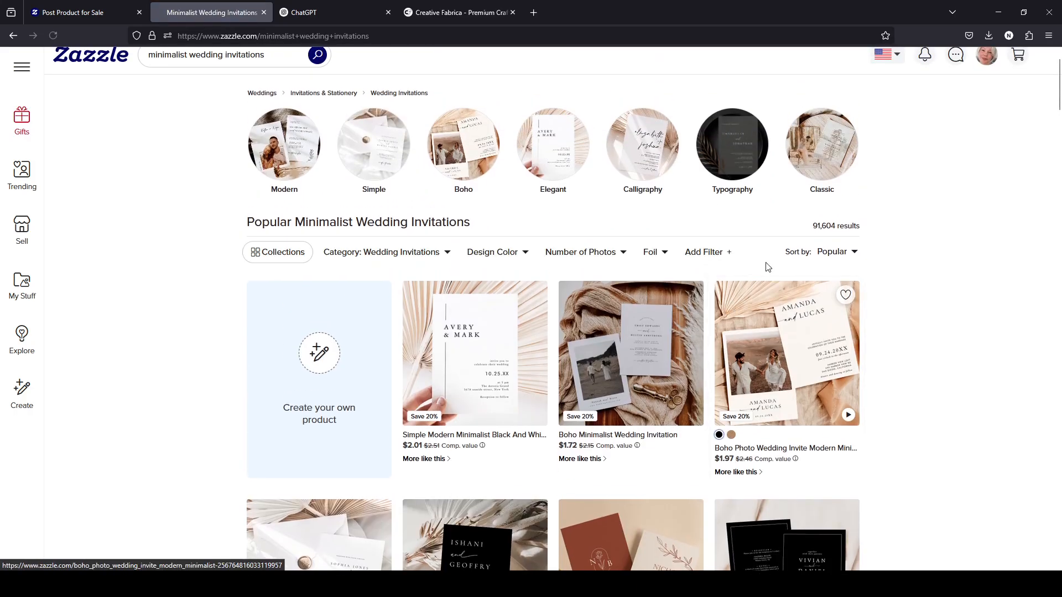
click(844, 254)
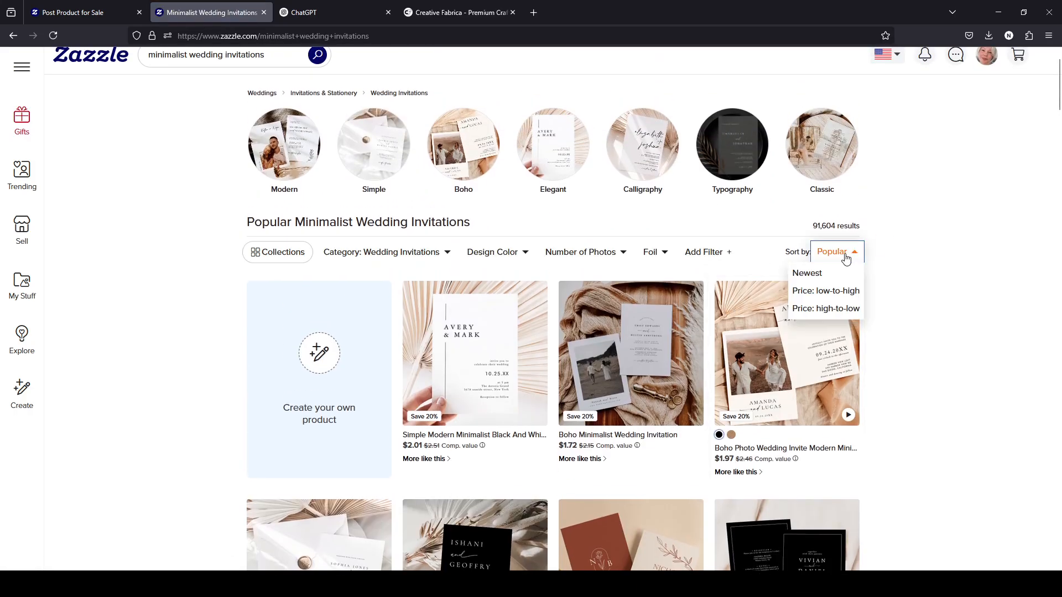
click(177, 238)
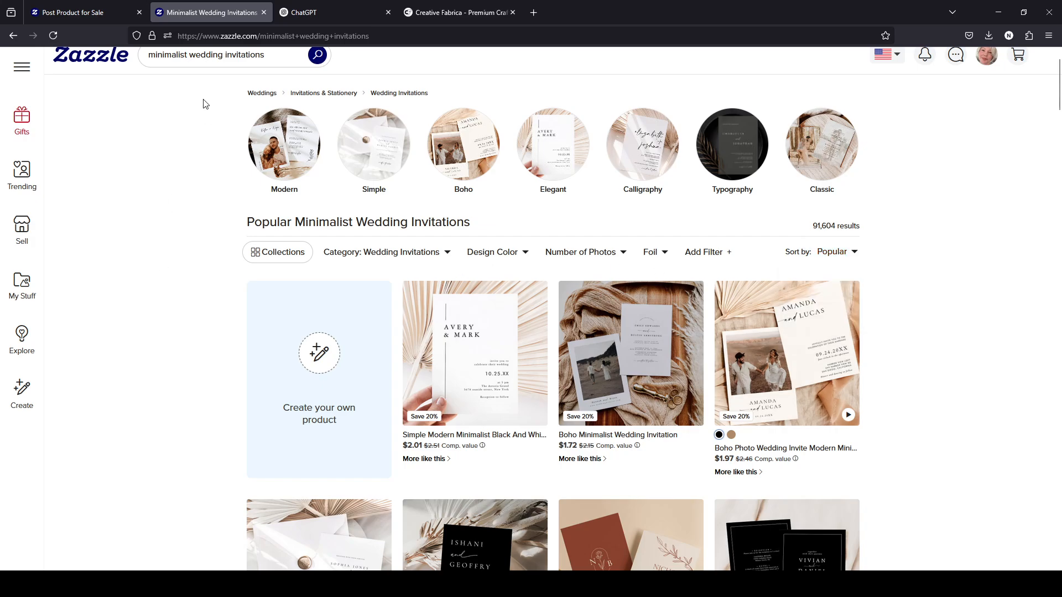
Return to the best-selling wedding invitations and copy the sort parameter "?st=orderitemcount_week" from the page address
click(14, 35)
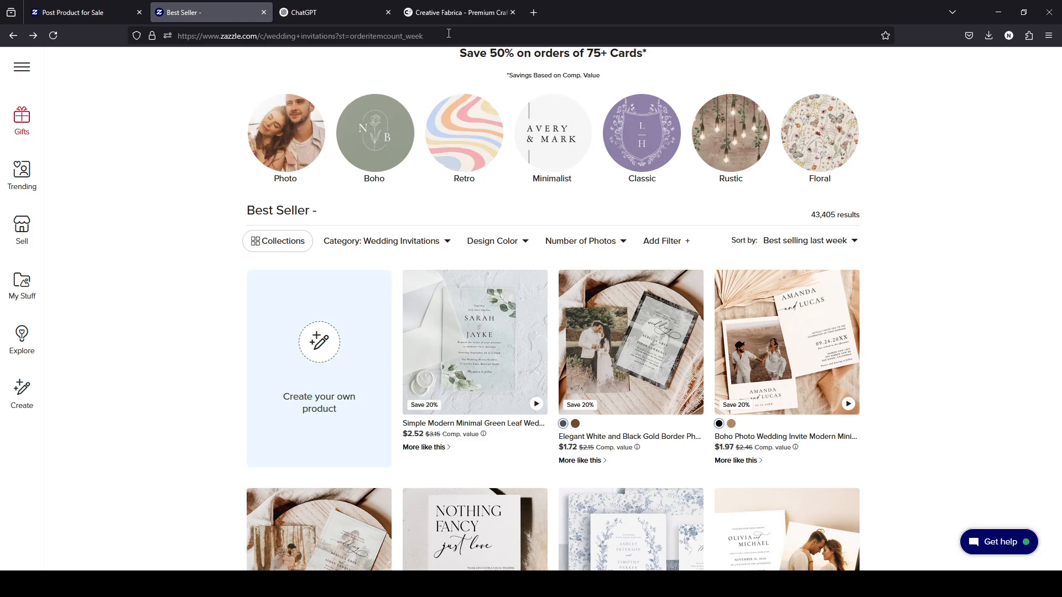
click(380, 28)
click(430, 35)
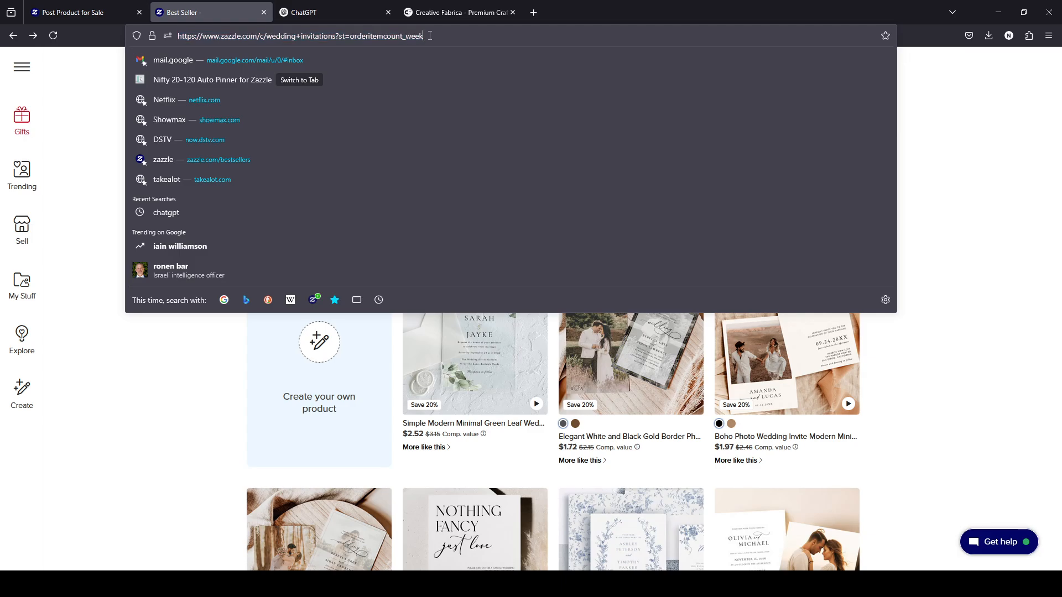
drag(421, 35, 337, 46)
key(ctrl+c)
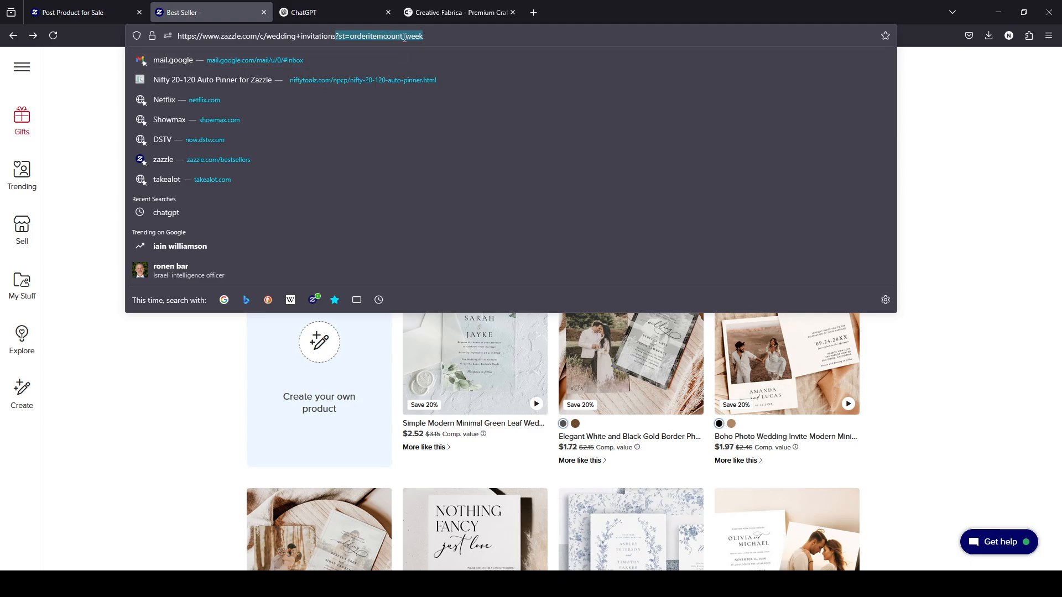
click(127, 391)
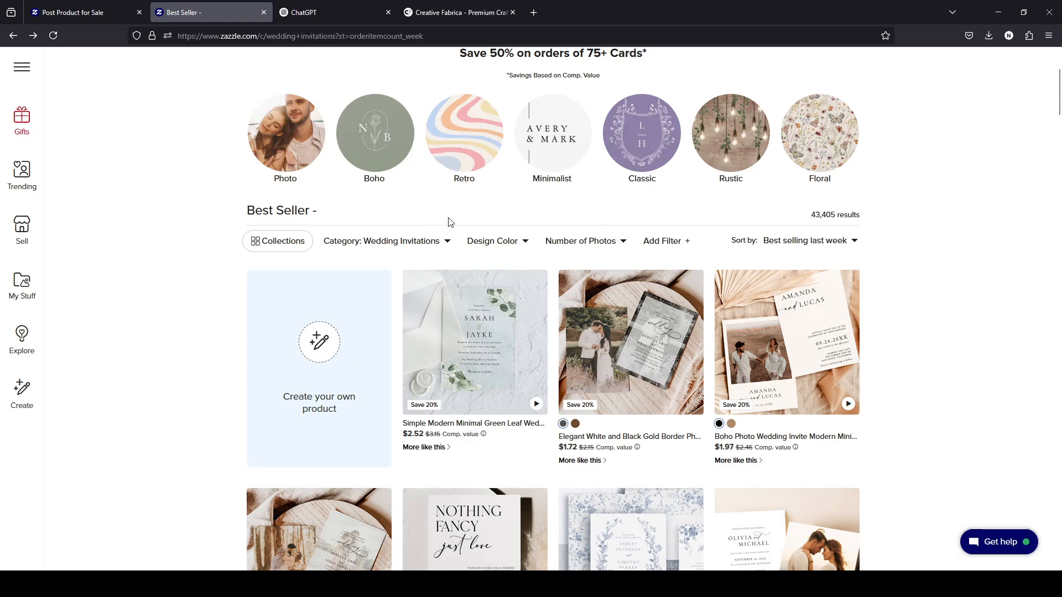
Open the minimalist wedding invitations and check which sort options they offer
click(535, 160)
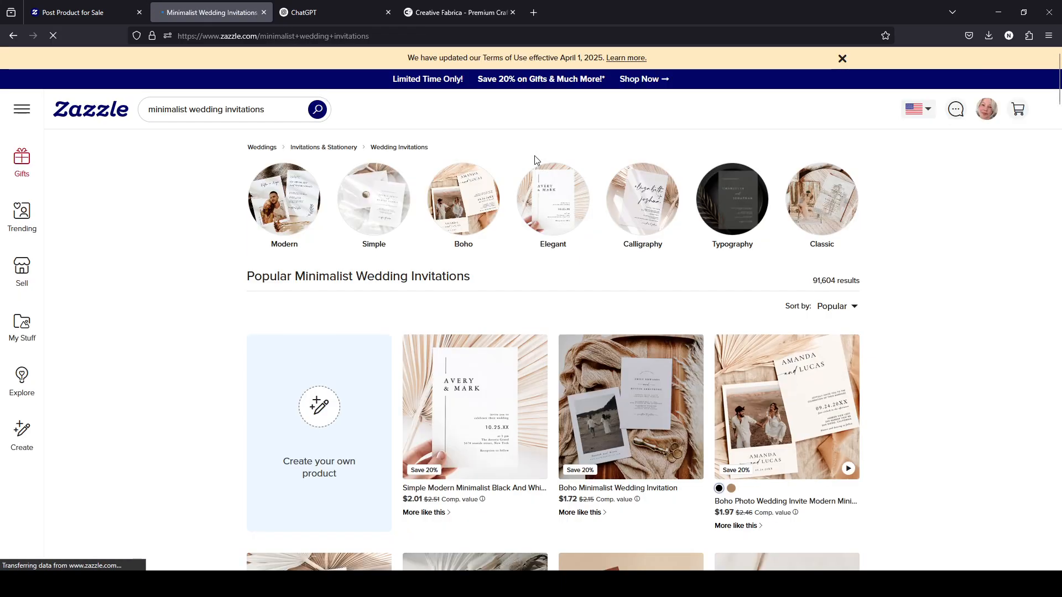
click(833, 306)
click(904, 308)
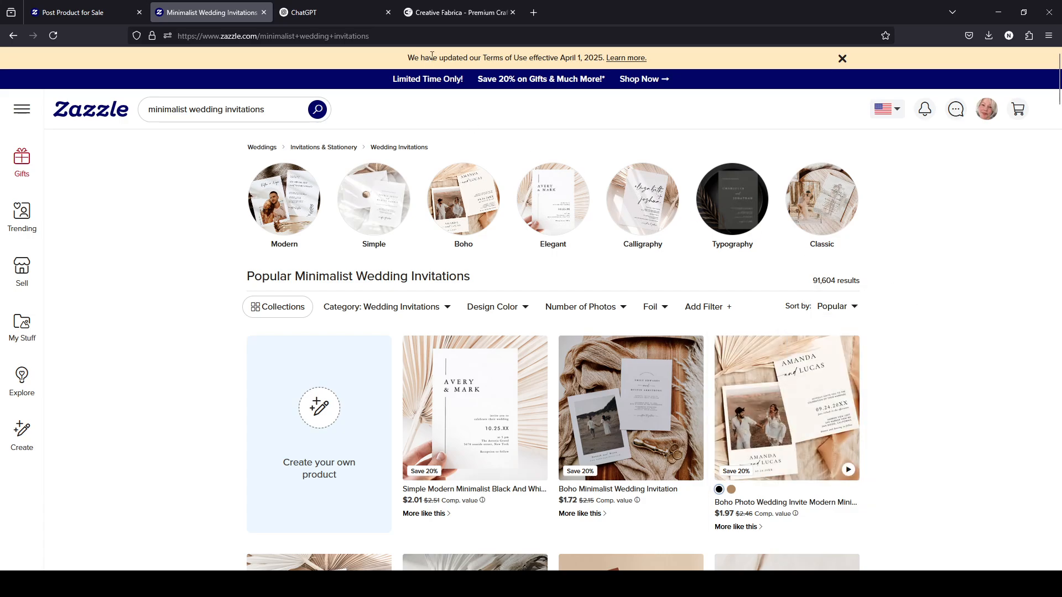
Append the sort parameter "?st=orderitemcount_week" to the minimalist invitations' page address and highlight it there without loading the page
click(392, 35)
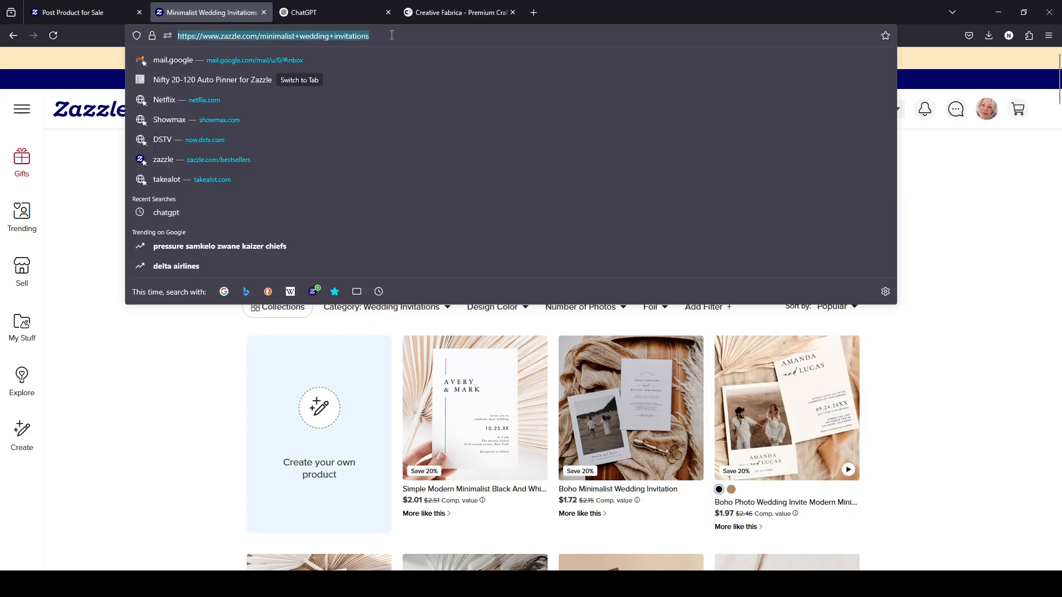
click(396, 34)
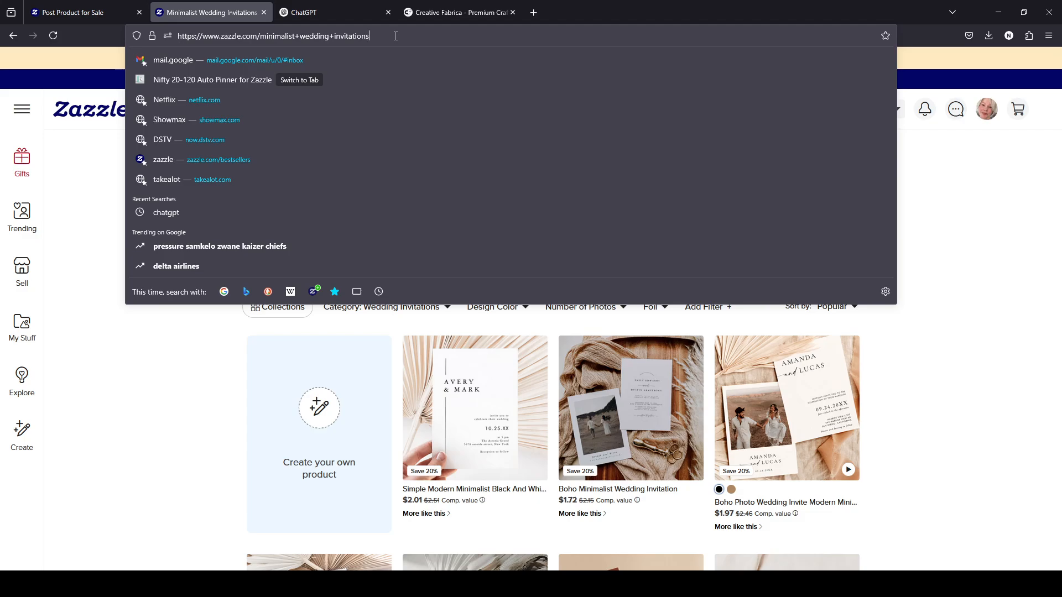
key(ctrl+v)
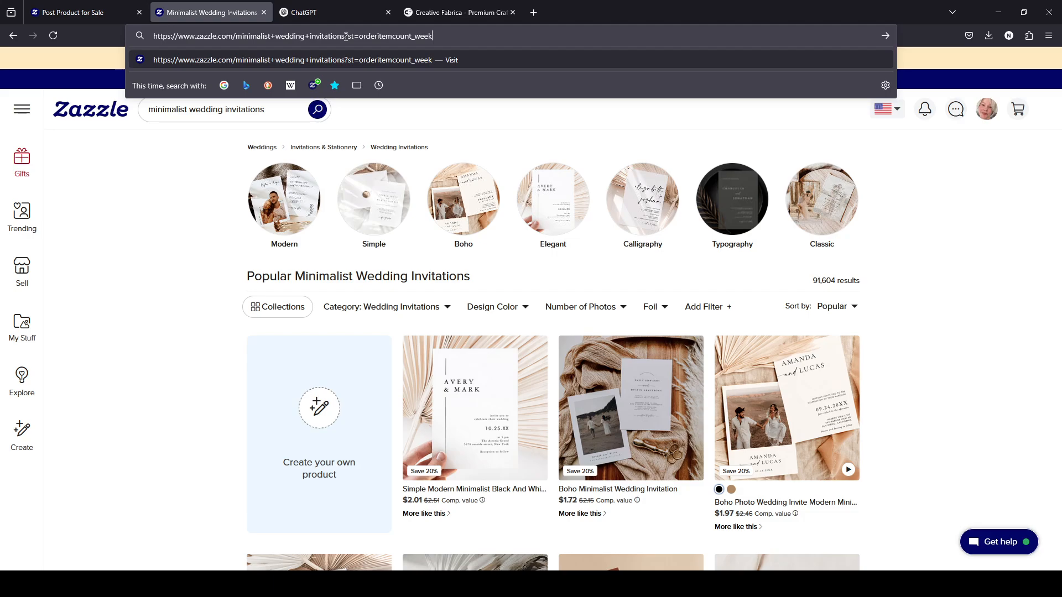
drag(347, 36, 354, 37)
click(348, 35)
drag(346, 36, 437, 33)
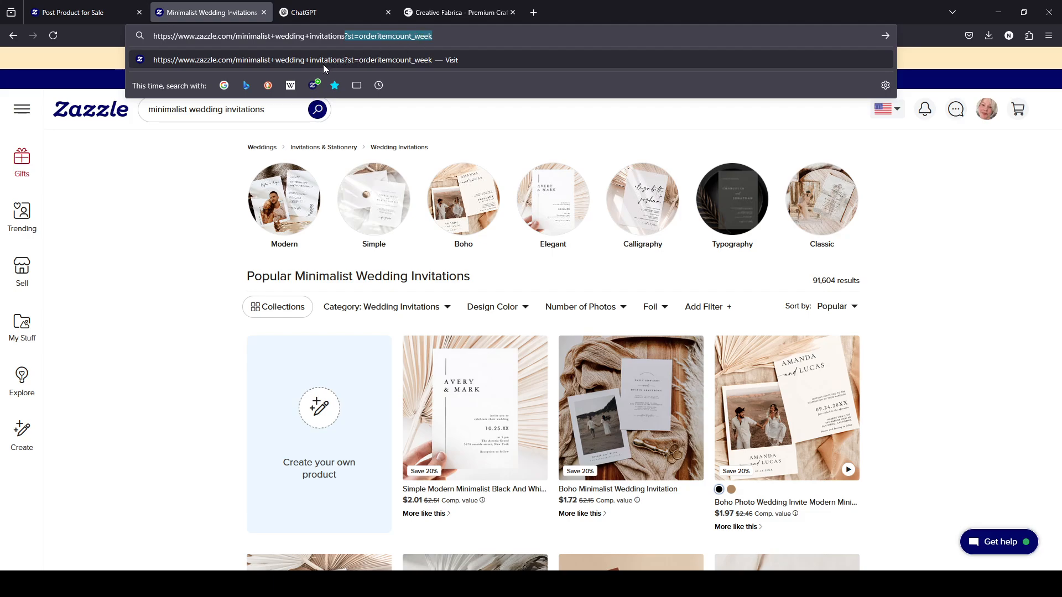
Go back to the general best sellers page, check its sort options and duplicate the page in a new tab
click(11, 35)
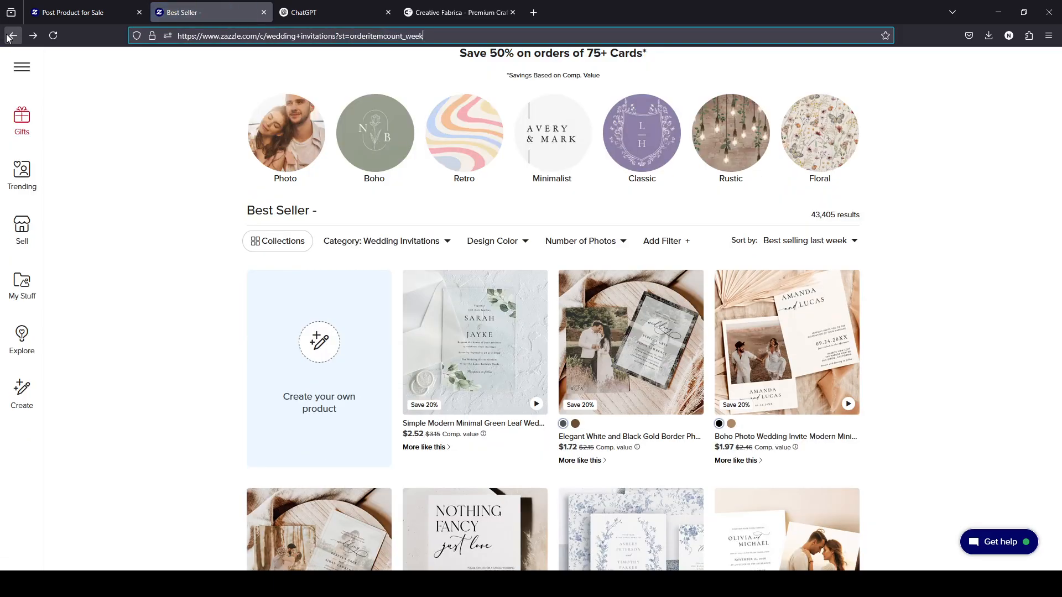
click(11, 36)
click(11, 35)
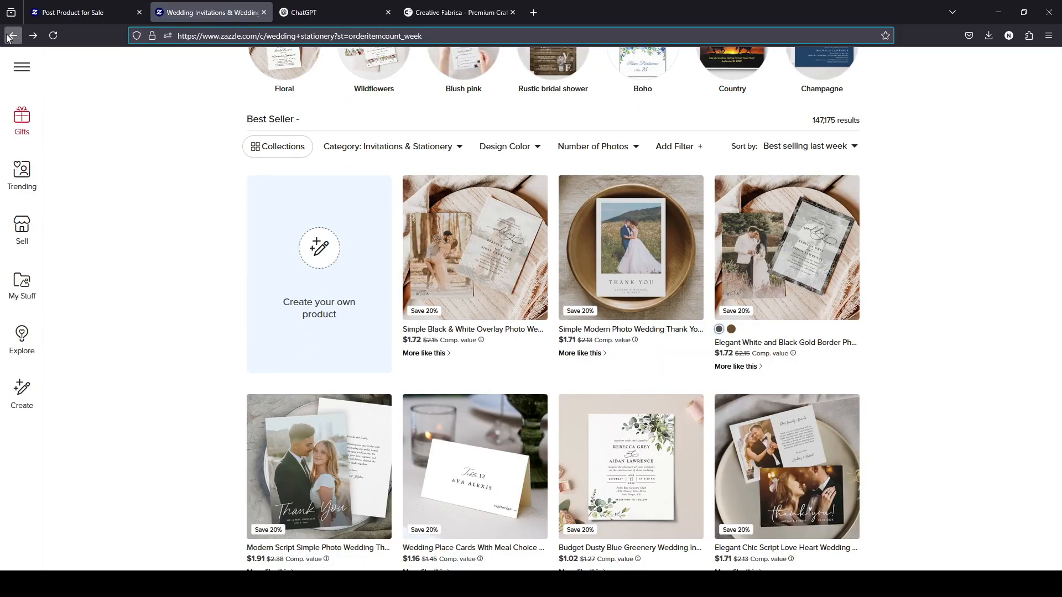
click(11, 35)
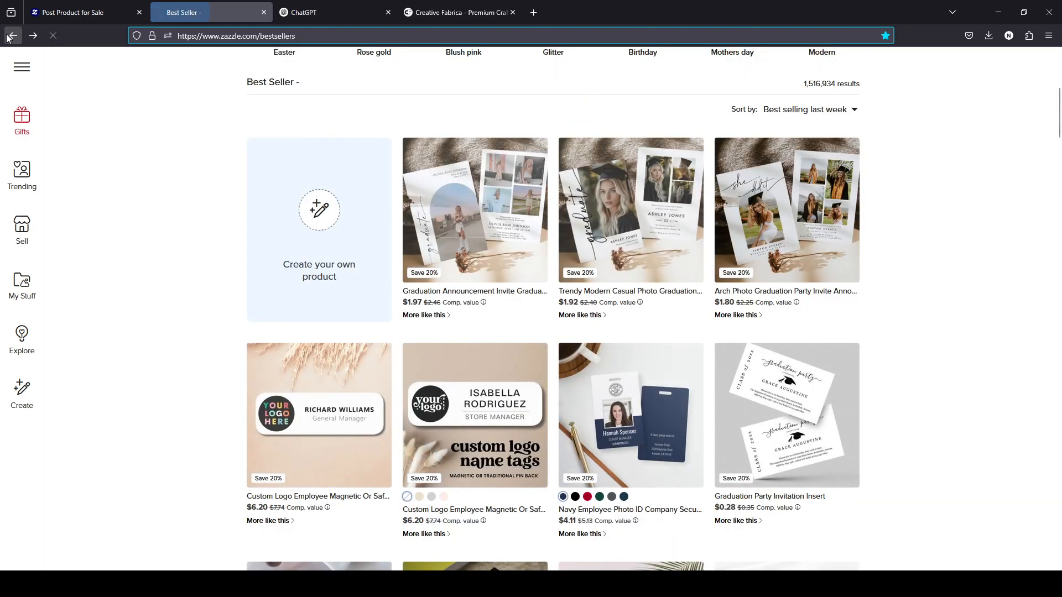
click(844, 114)
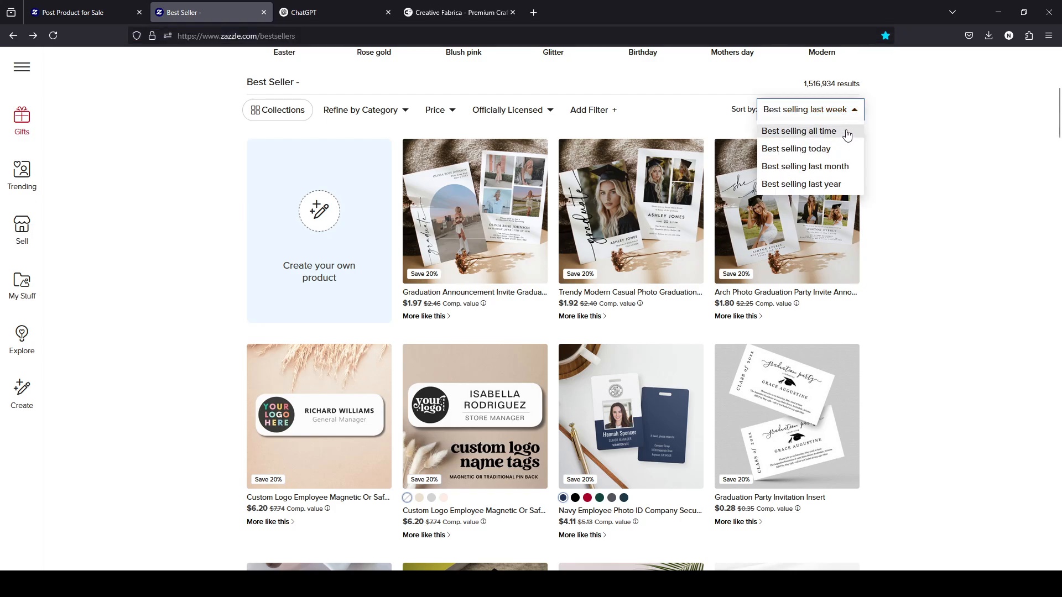
right_click(200, 14)
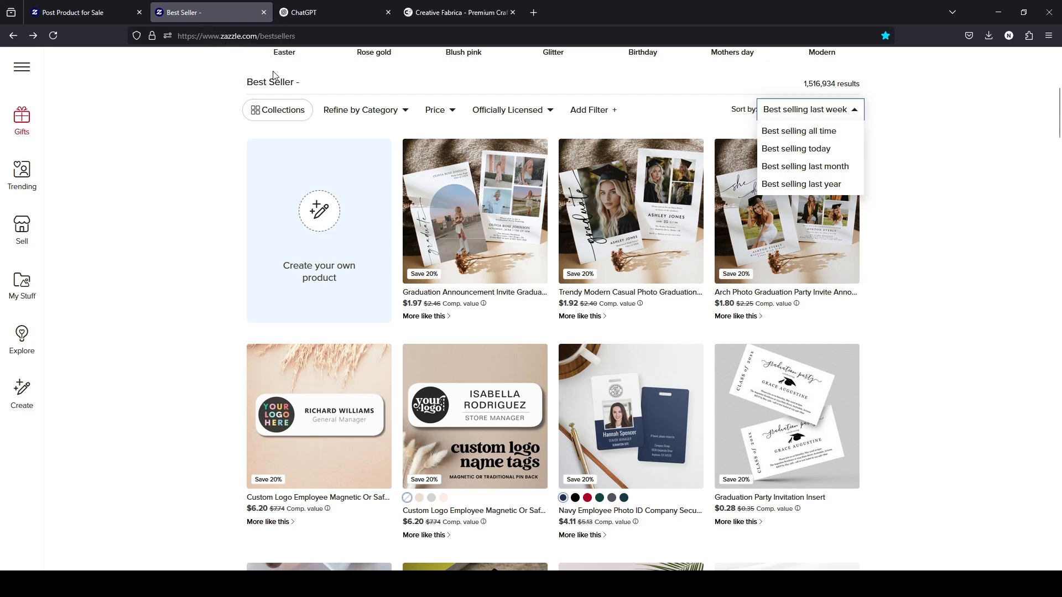
click(264, 95)
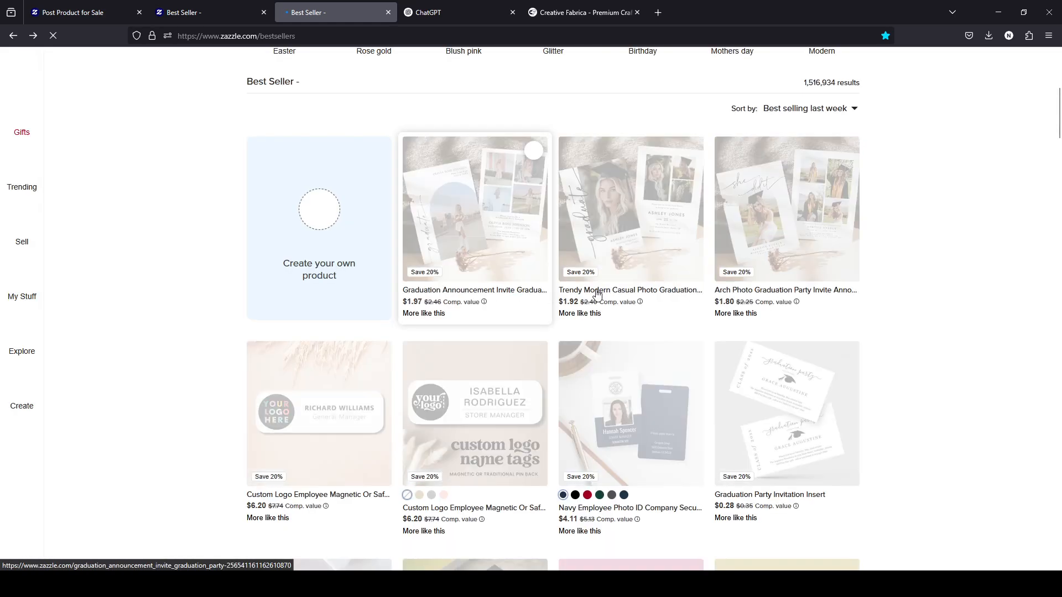
Examine the best-selling sort periods offered on the duplicated best sellers page and check its page address for a sort parameter
click(836, 120)
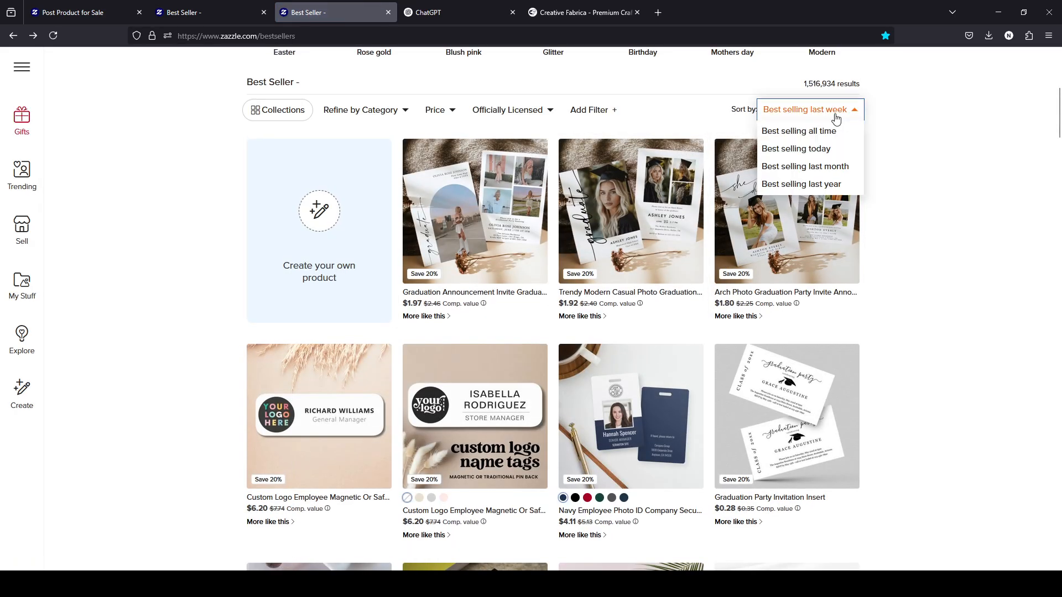
scroll(905, 173, up, 4)
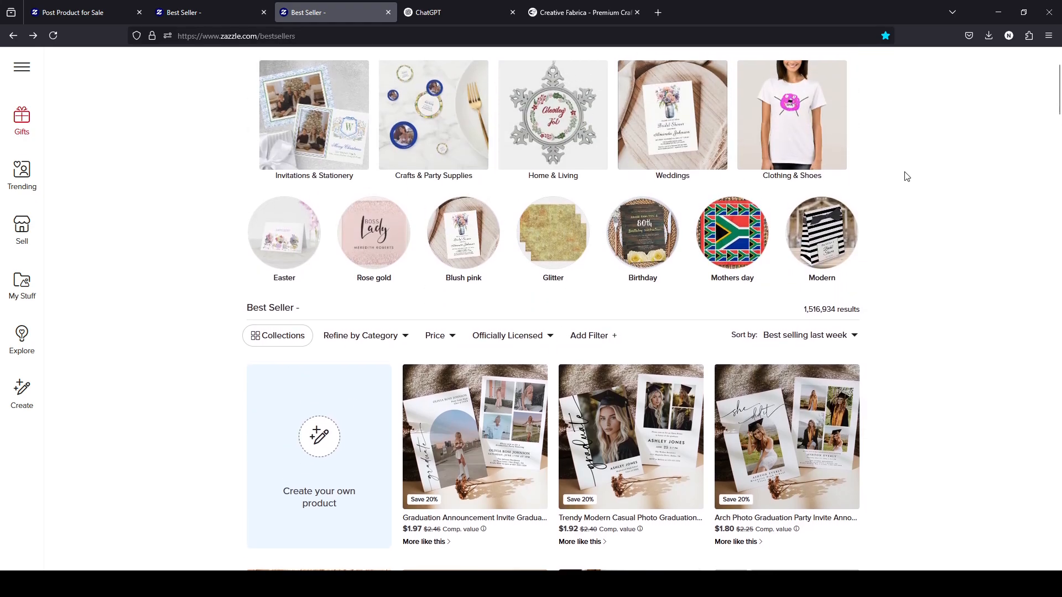
click(278, 40)
click(921, 306)
scroll(894, 349, down, 2)
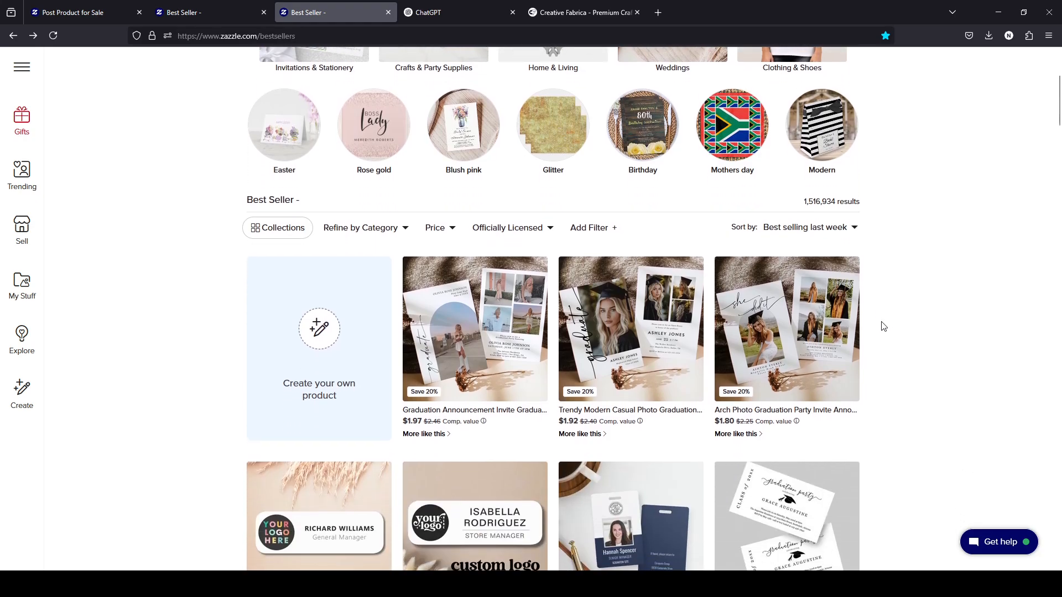
click(858, 223)
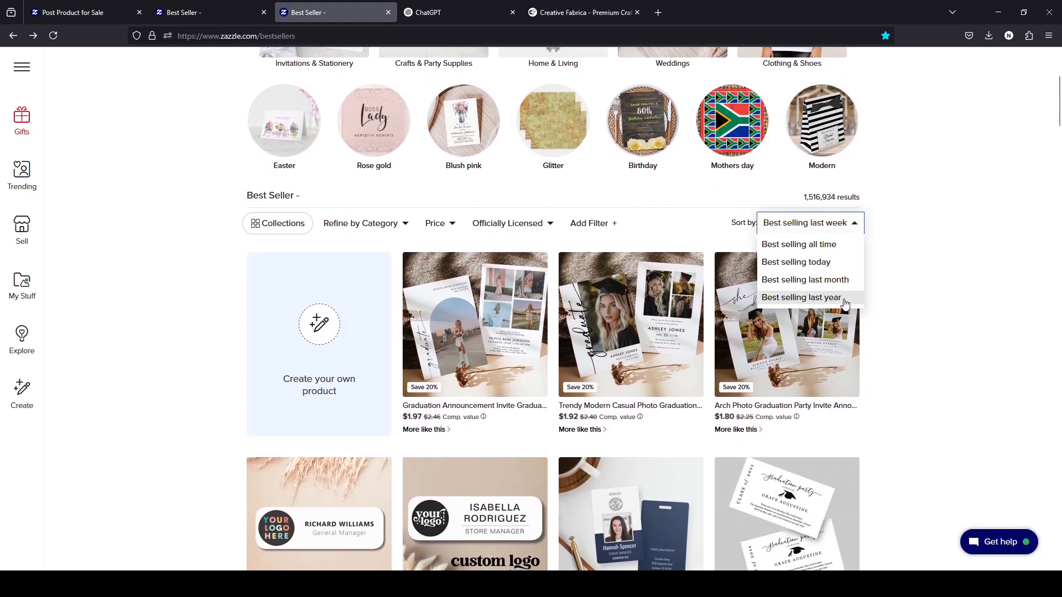
click(855, 223)
click(261, 35)
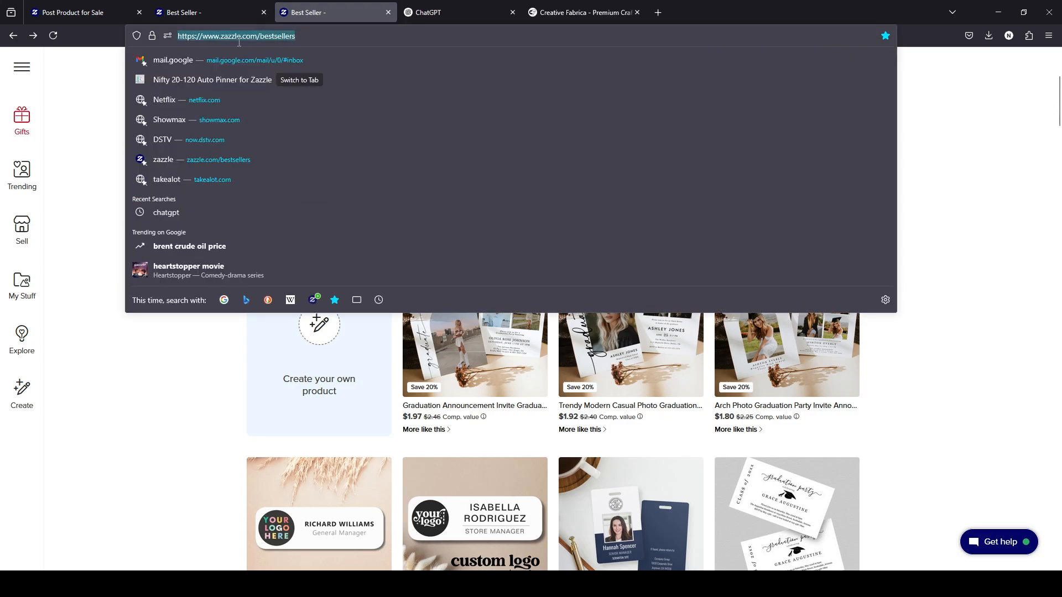
click(161, 430)
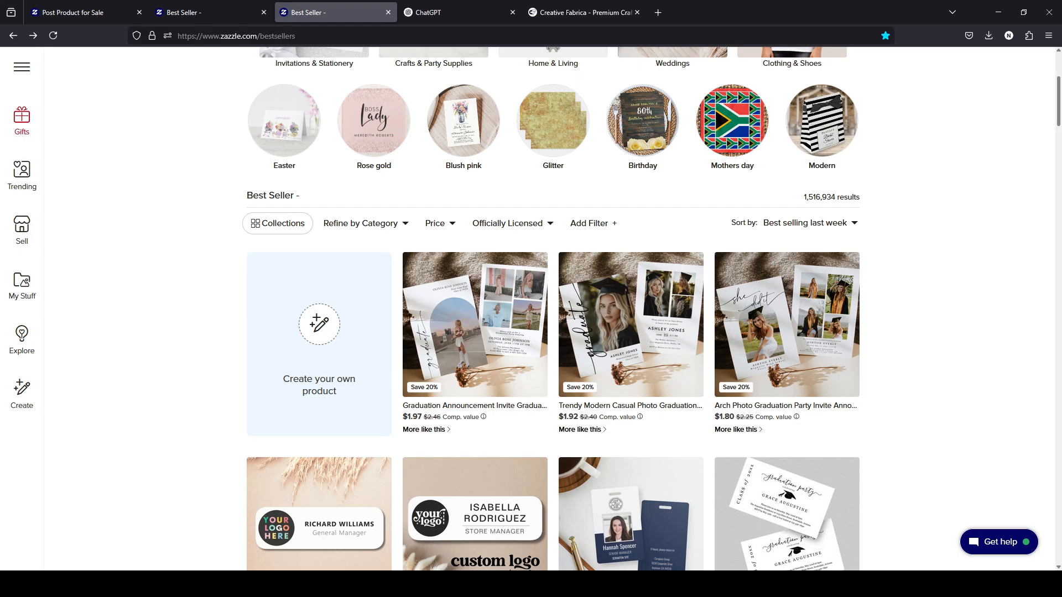
Sort the best sellers by best selling last month and copy "?st=orderitemcount_month" from the page address
click(857, 231)
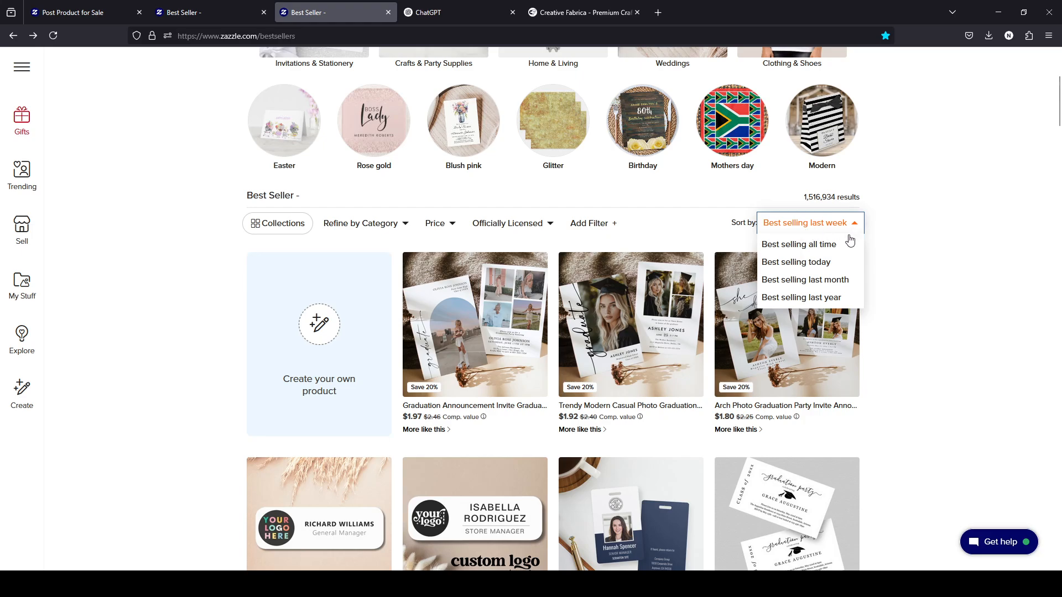
click(842, 282)
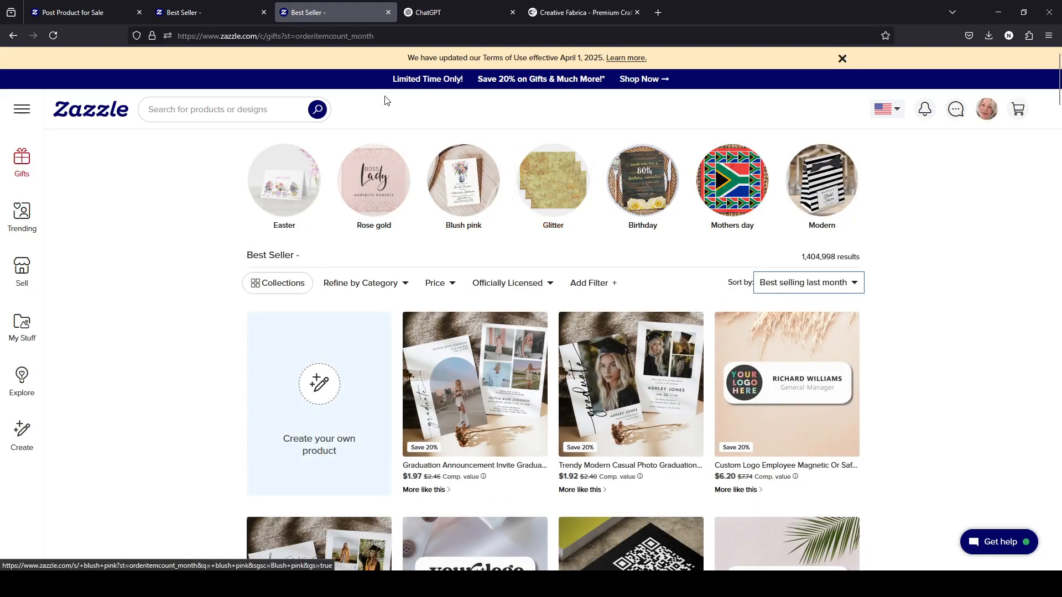
click(293, 36)
click(294, 36)
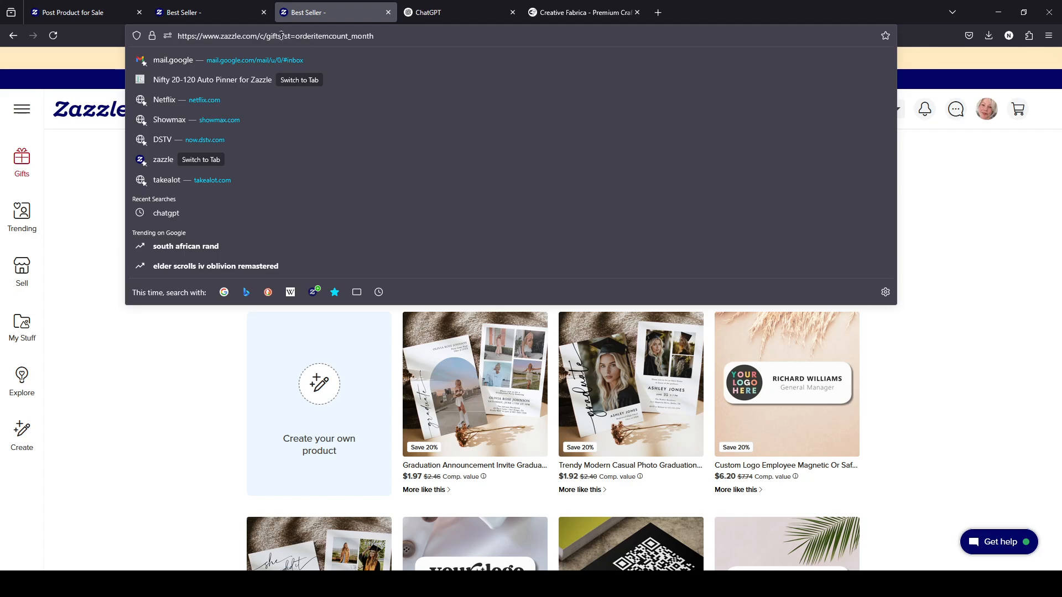
drag(282, 35, 403, 38)
key(ctrl+c)
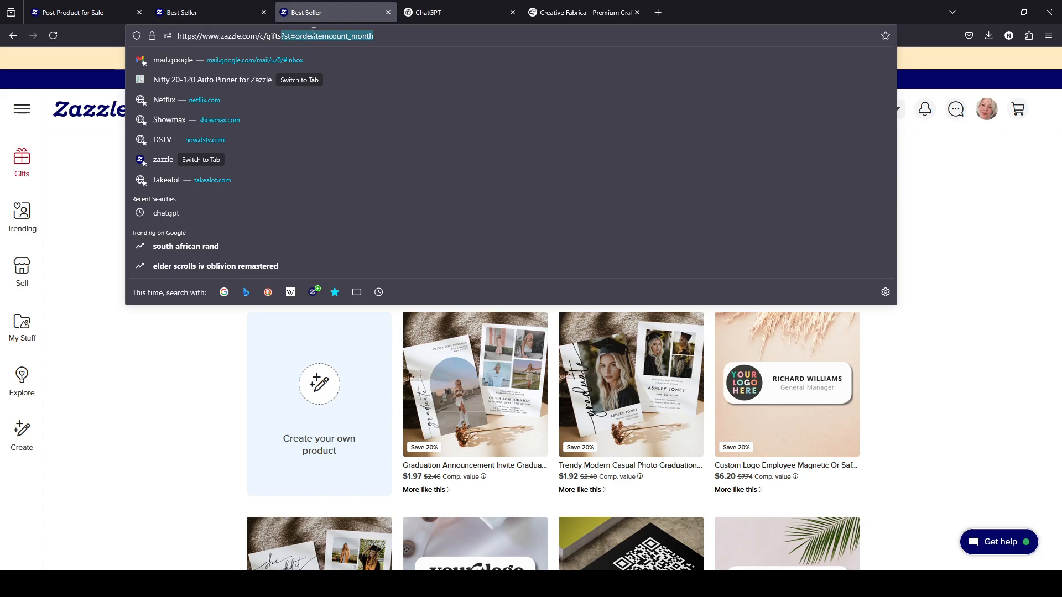
click(157, 387)
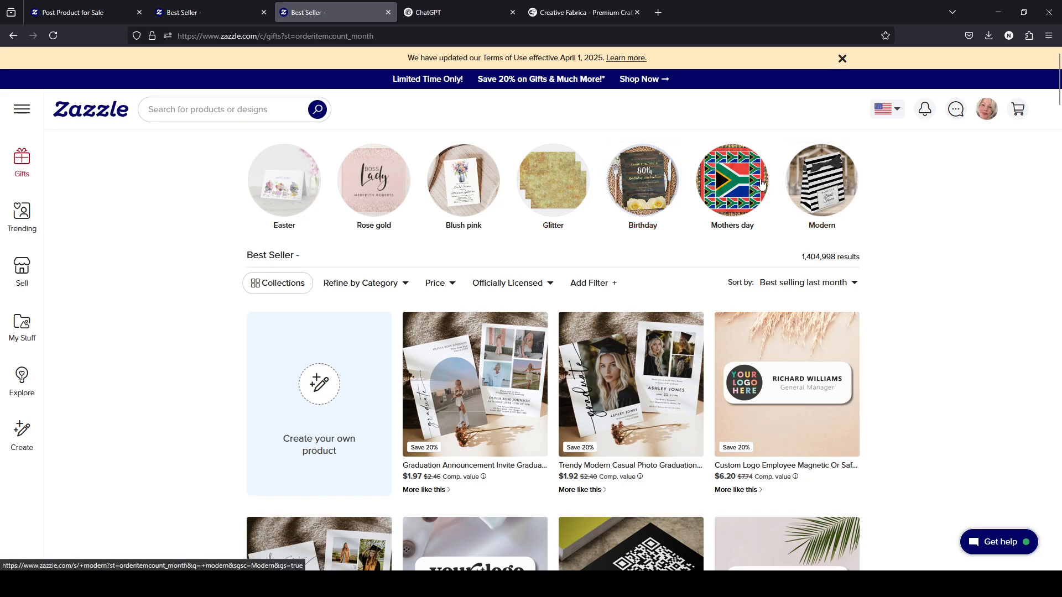
Open the Mothers day results and examine the sort parameter within their page address
click(753, 365)
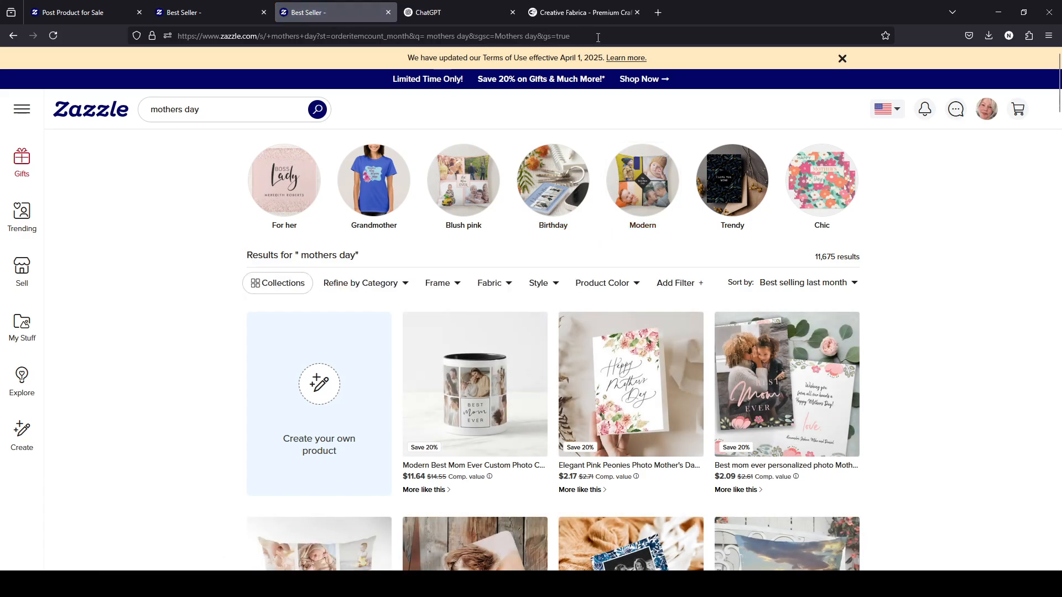
click(598, 38)
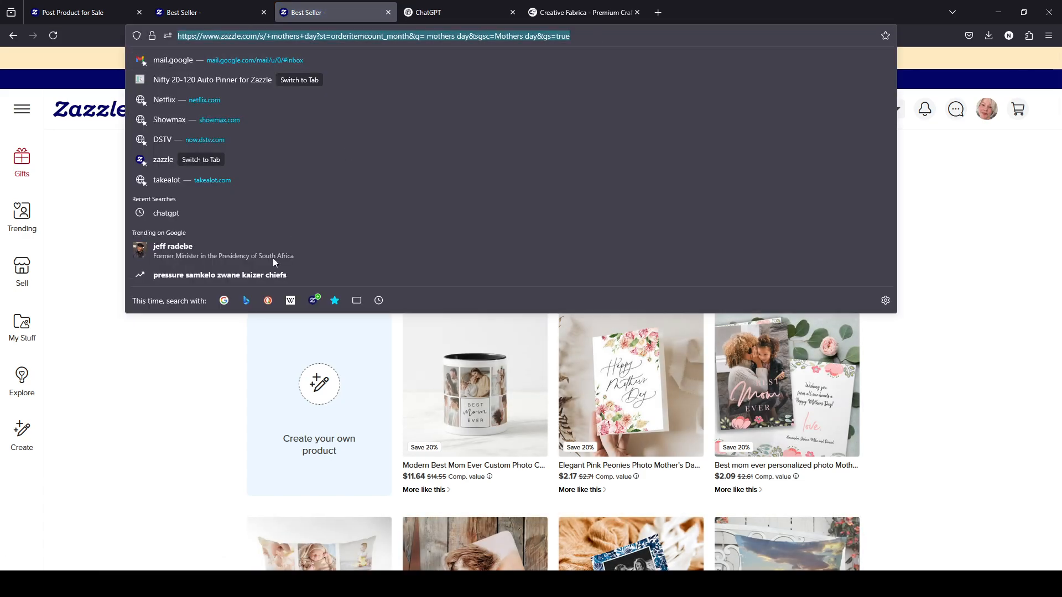
click(171, 437)
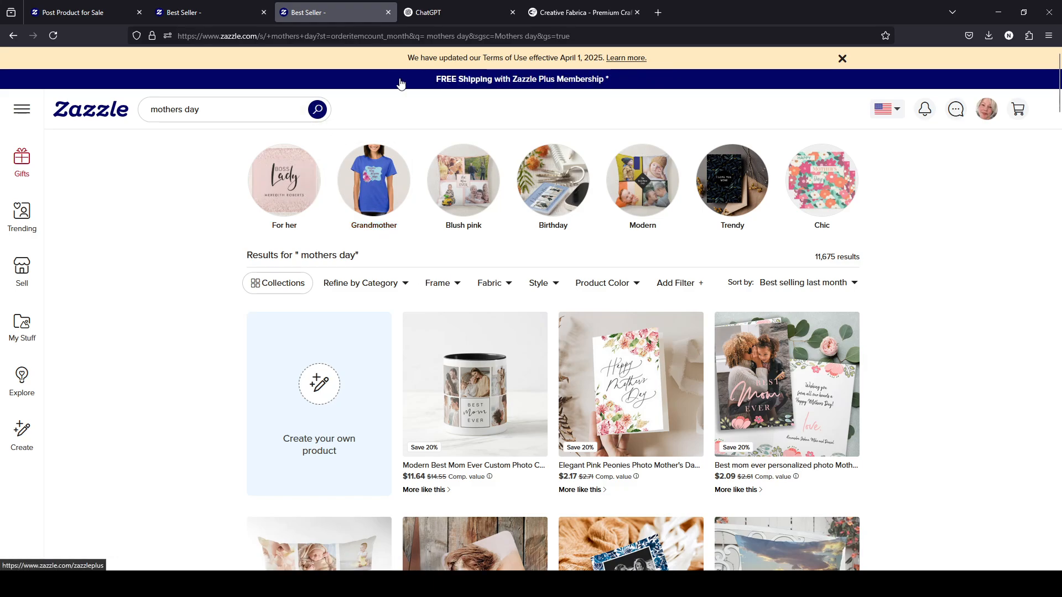
Close the duplicated tab and return to the popular minimalist wedding invitations
click(388, 13)
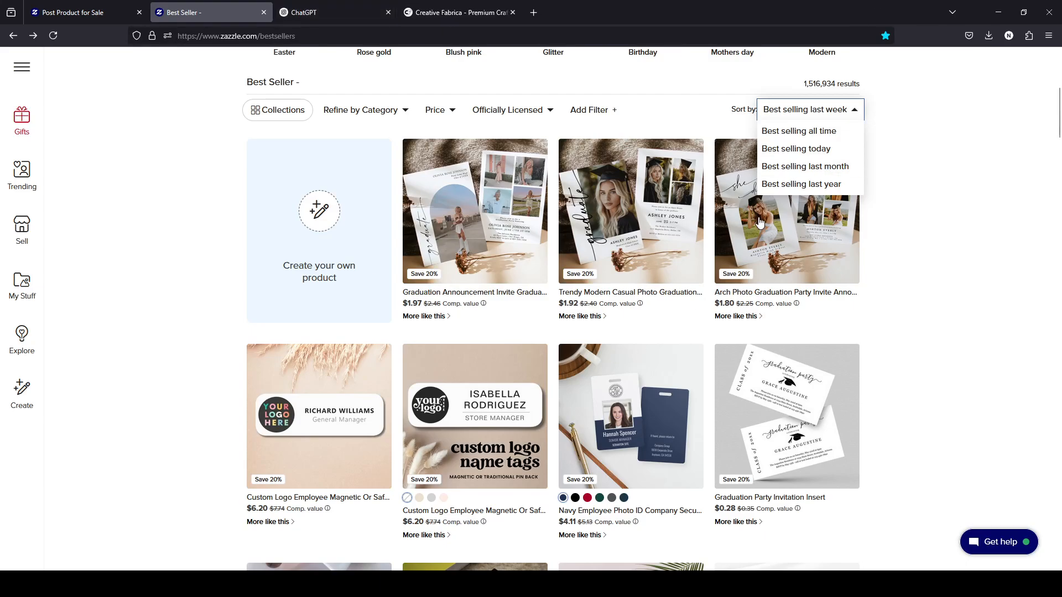
click(142, 192)
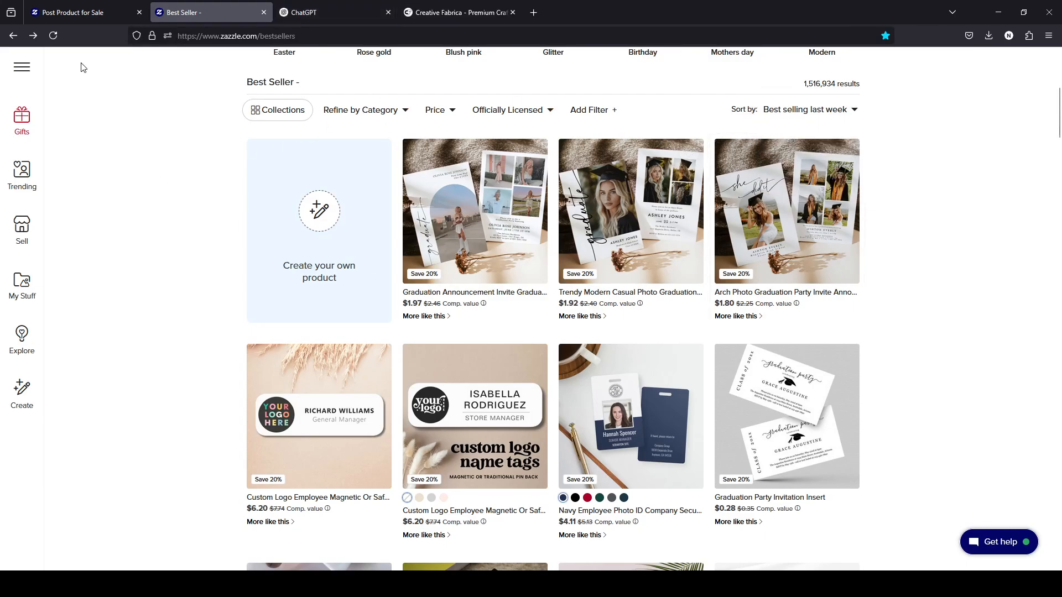
click(35, 34)
click(34, 35)
click(34, 35)
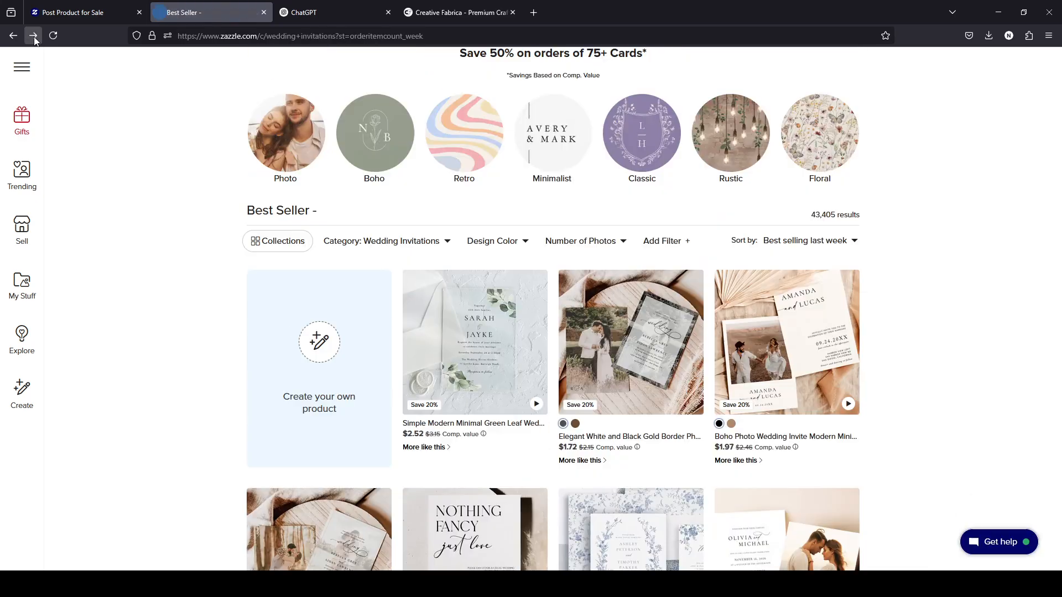
click(35, 37)
Append "?st=orderitemcount_month" to the minimalist wedding invitations' page address and load the re-sorted results
scroll(214, 324, down, 1)
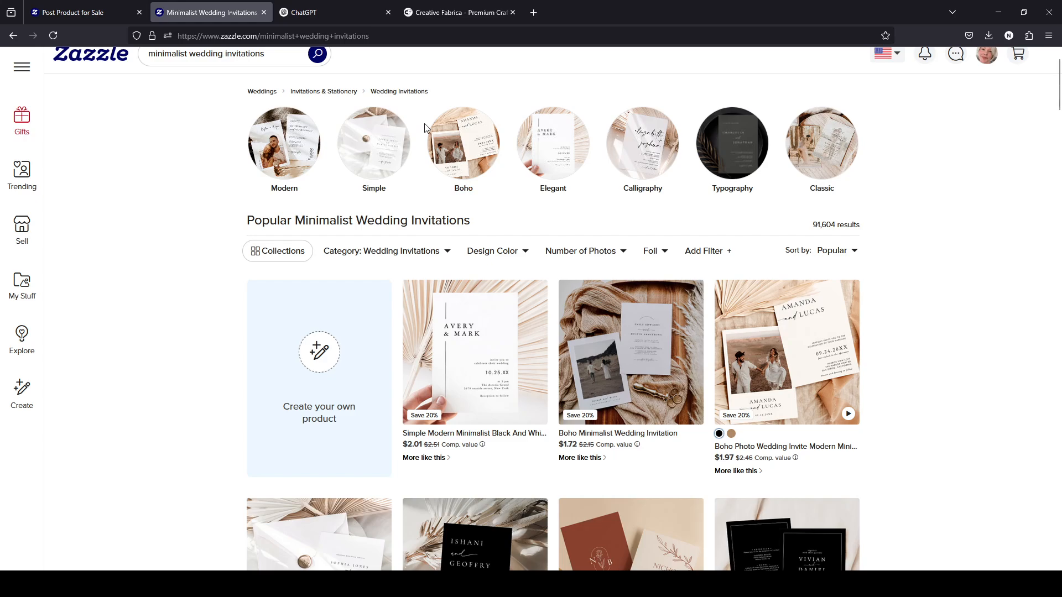
click(485, 36)
click(484, 37)
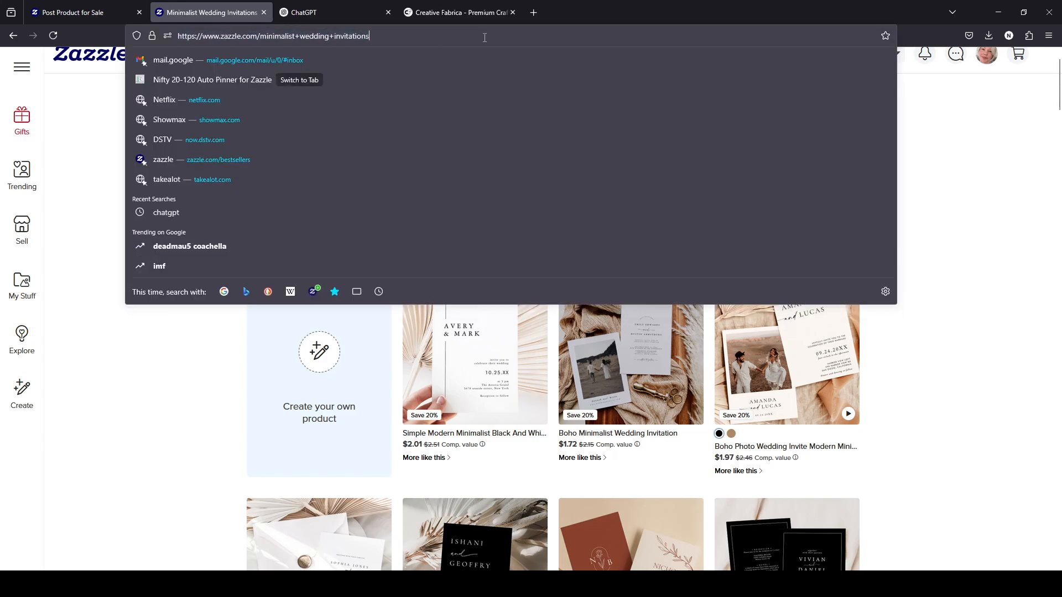
key(ctrl+v)
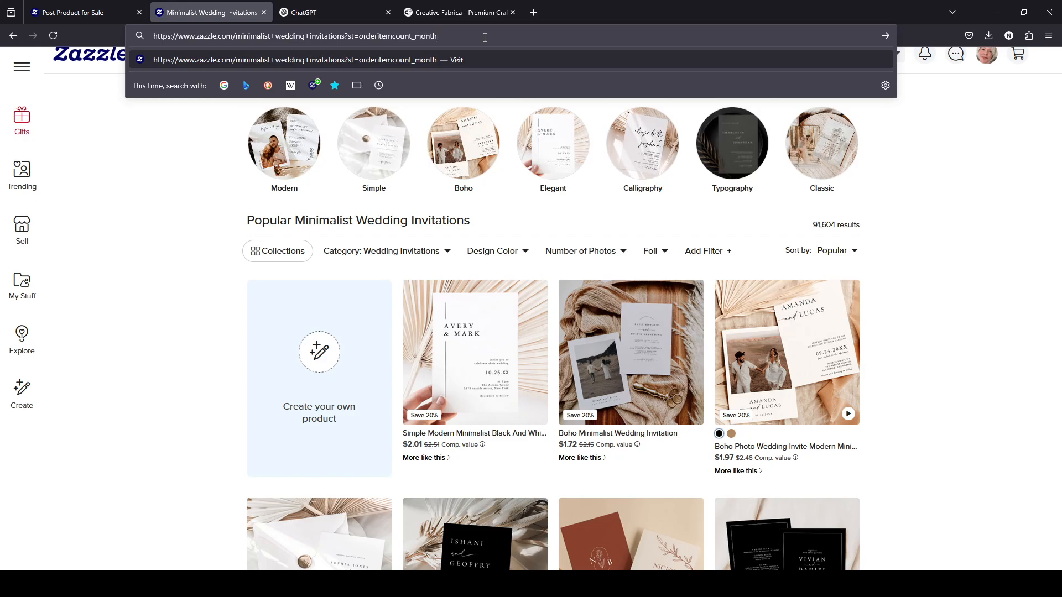
key(Return)
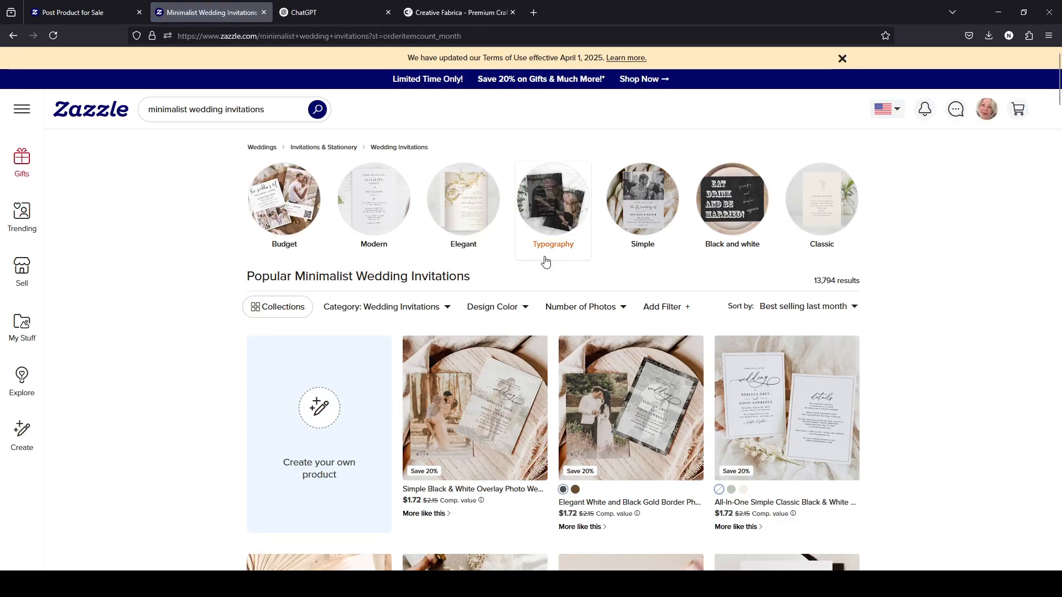
Look over last month's best-selling minimalist wedding invitations and return to the Post Product for Sale form
click(810, 310)
click(903, 297)
scroll(899, 304, down, 3)
scroll(830, 288, up, 1)
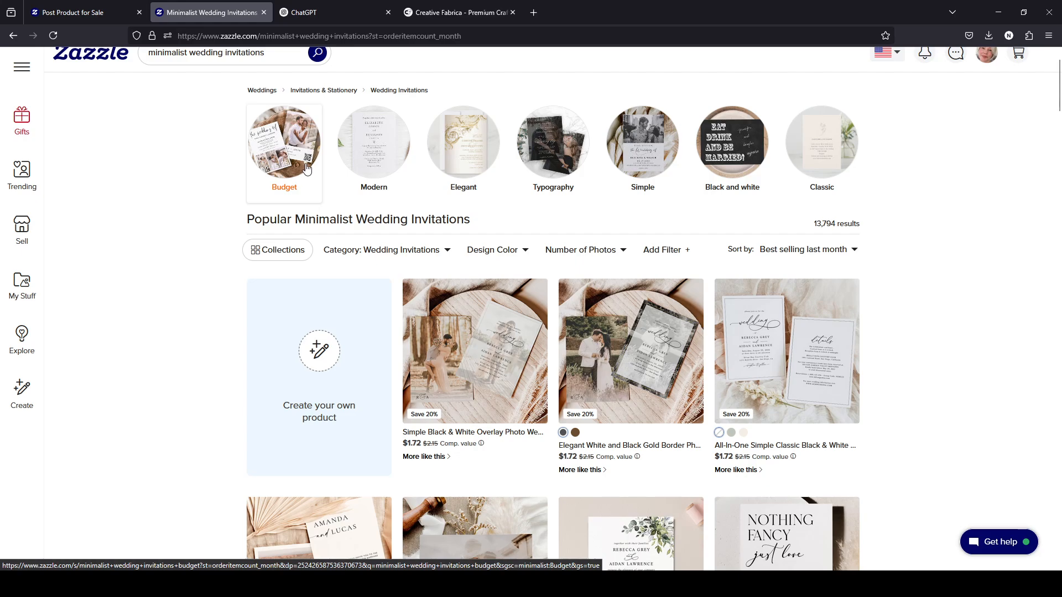
key(ctrl+shift+Tab)
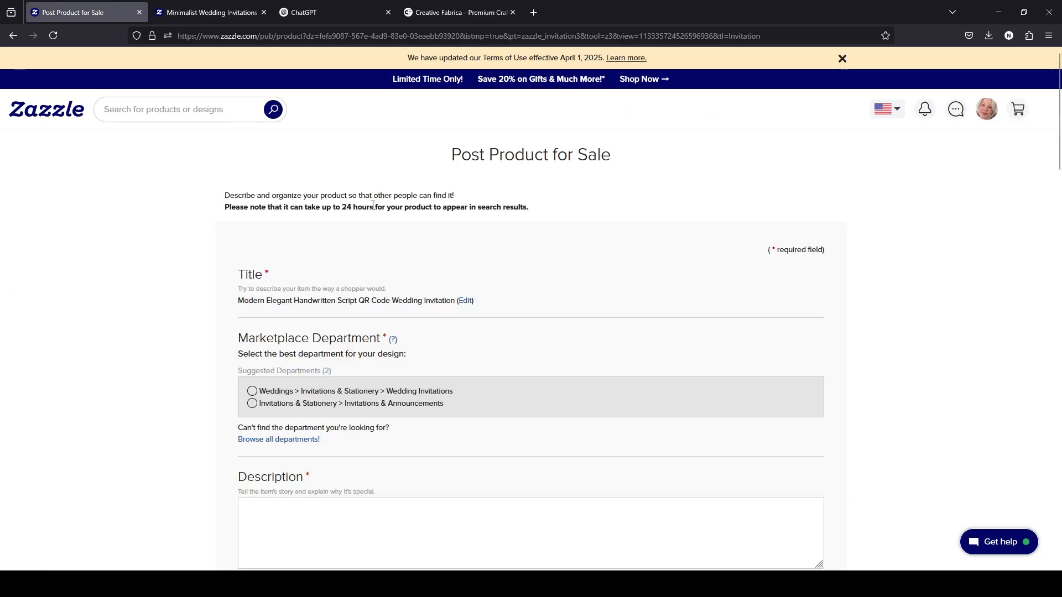
Open the Zazzle home page in a separate tab from the minimalist wedding invitations results
click(183, 16)
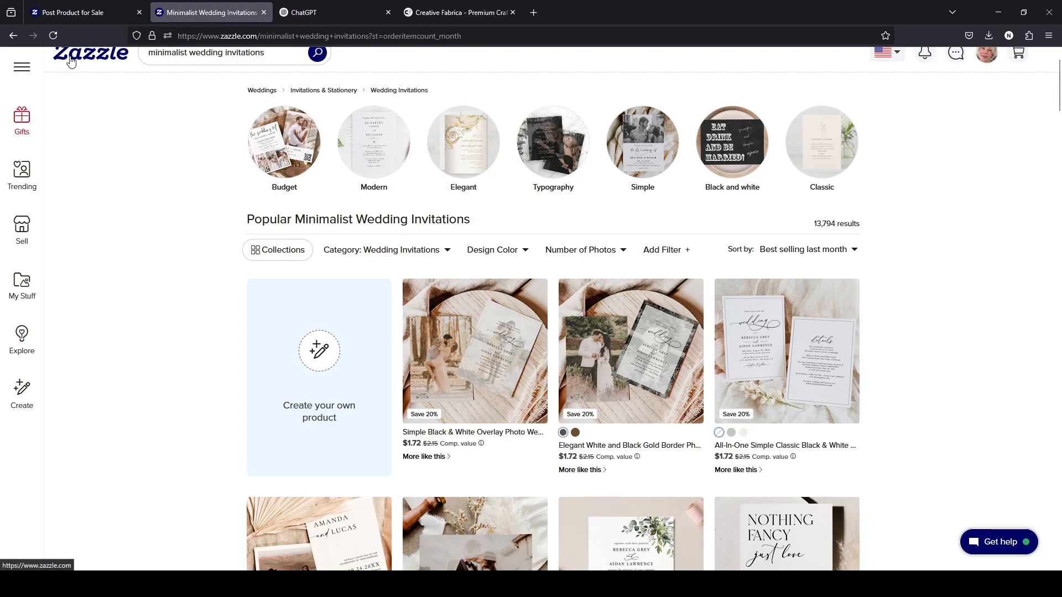
middle_click(114, 77)
click(332, 12)
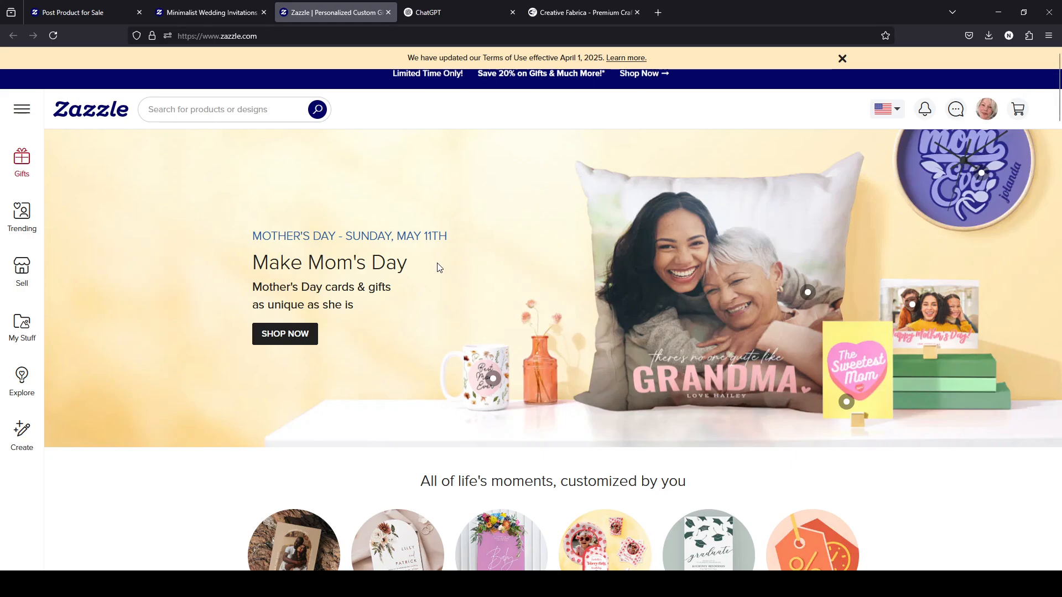
click(191, 12)
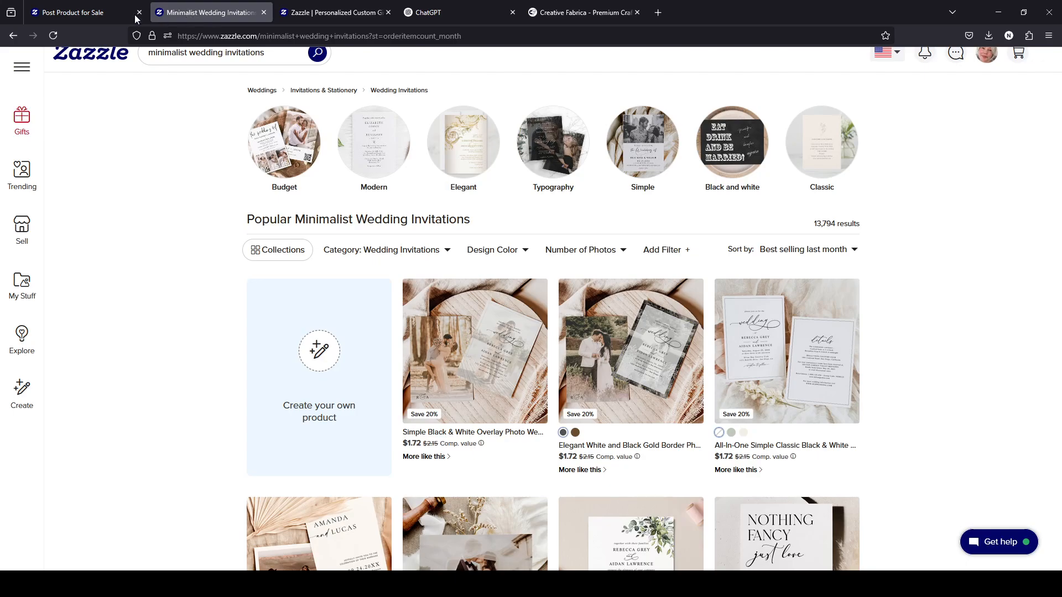
click(96, 11)
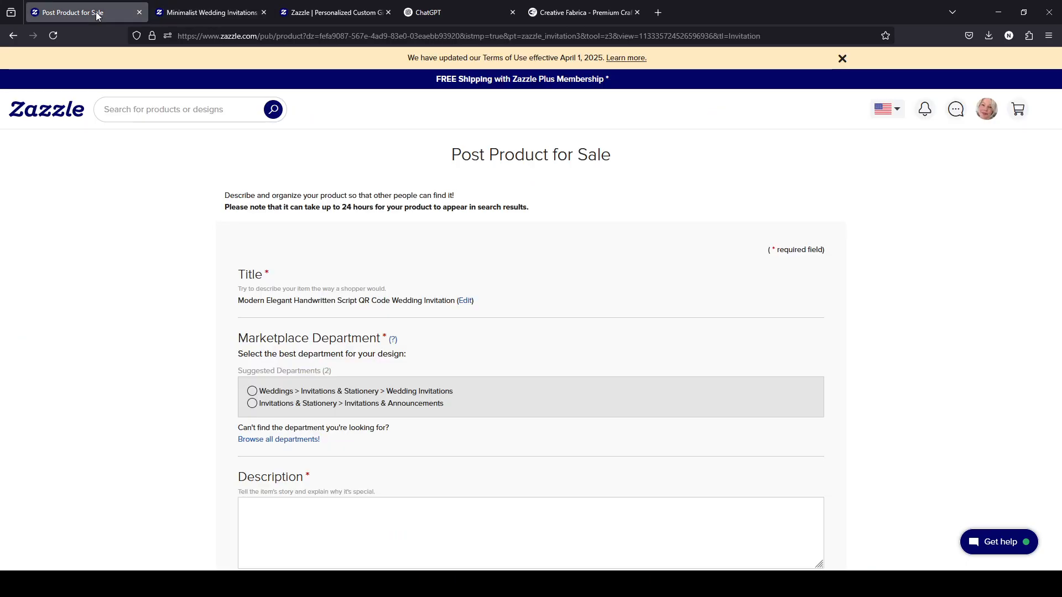
click(307, 12)
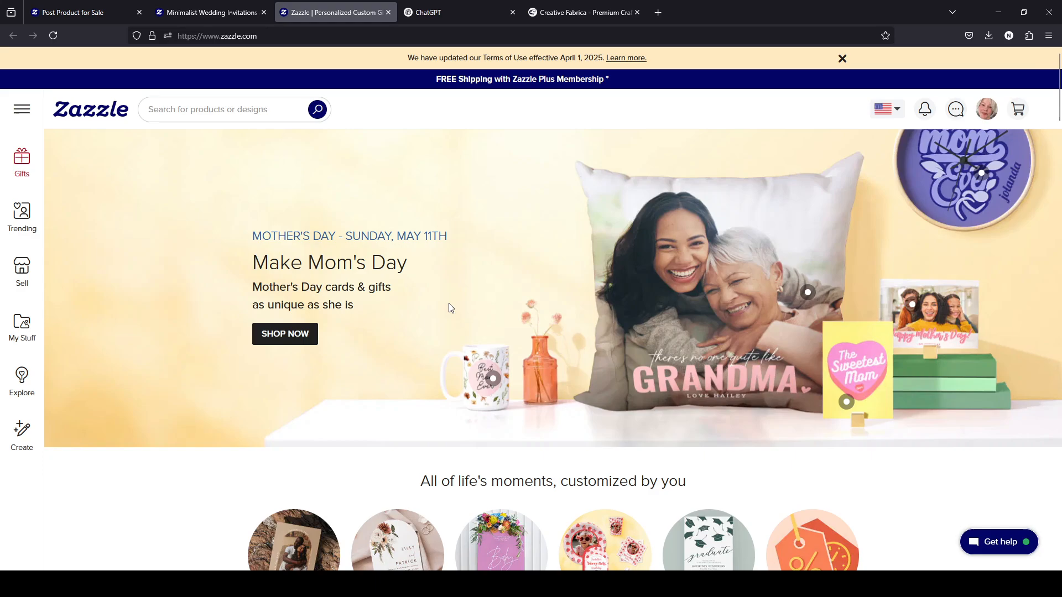
Open the account's saved designs and bring up the invitation saved 4/11/2025 at 11:57 AM in its own tab
click(987, 110)
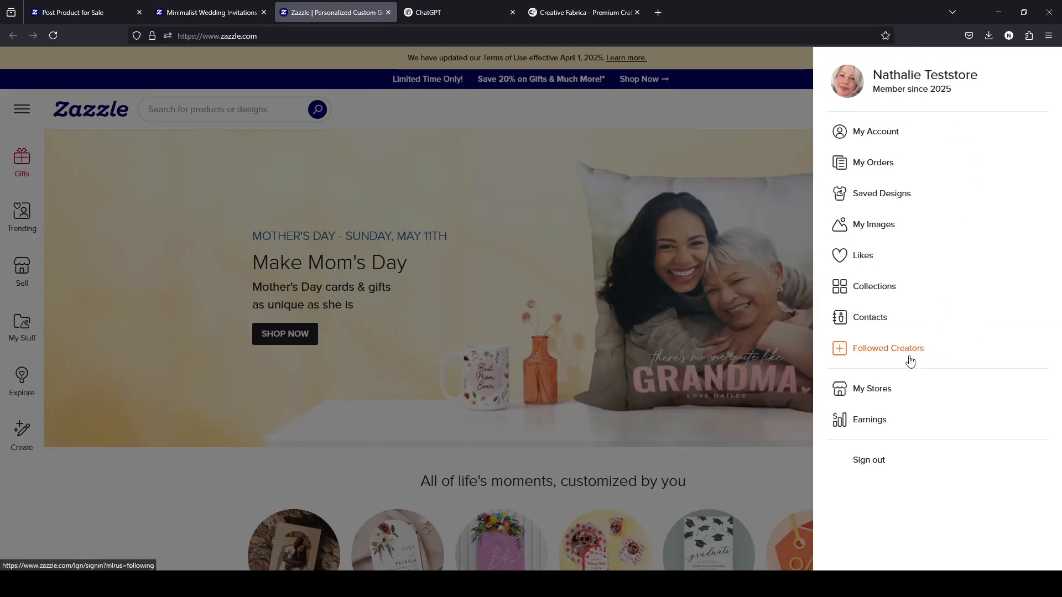
click(883, 224)
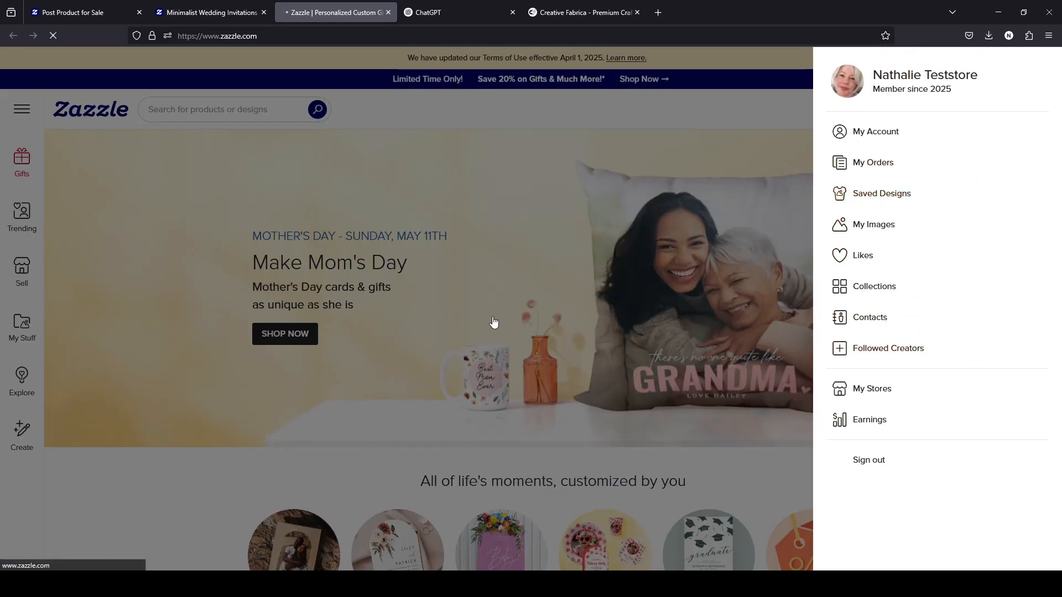
scroll(494, 322, down, 3)
scroll(493, 322, down, 4)
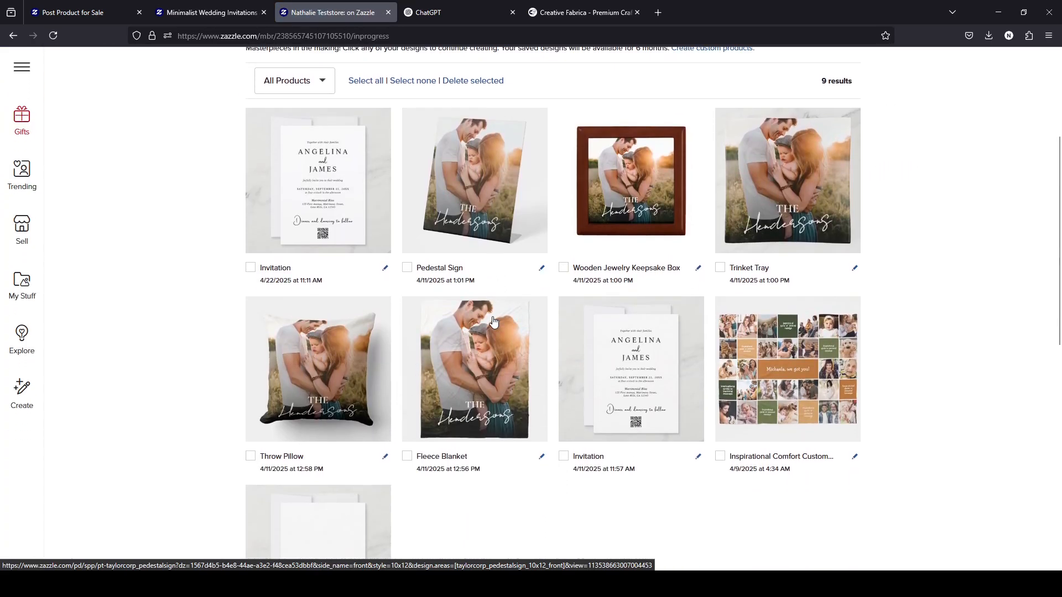
scroll(494, 321, up, 2)
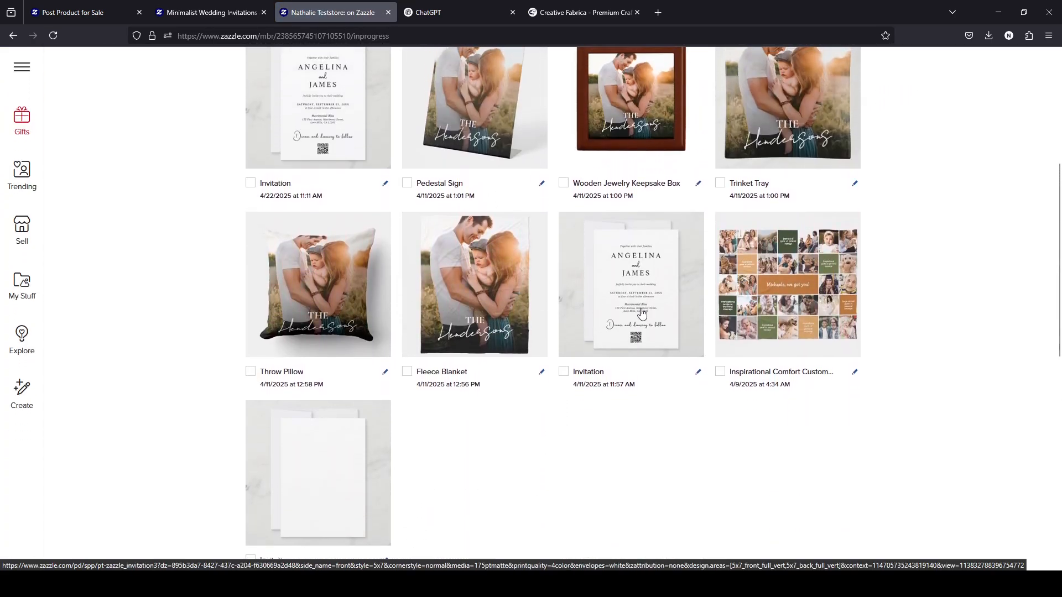
middle_click(648, 308)
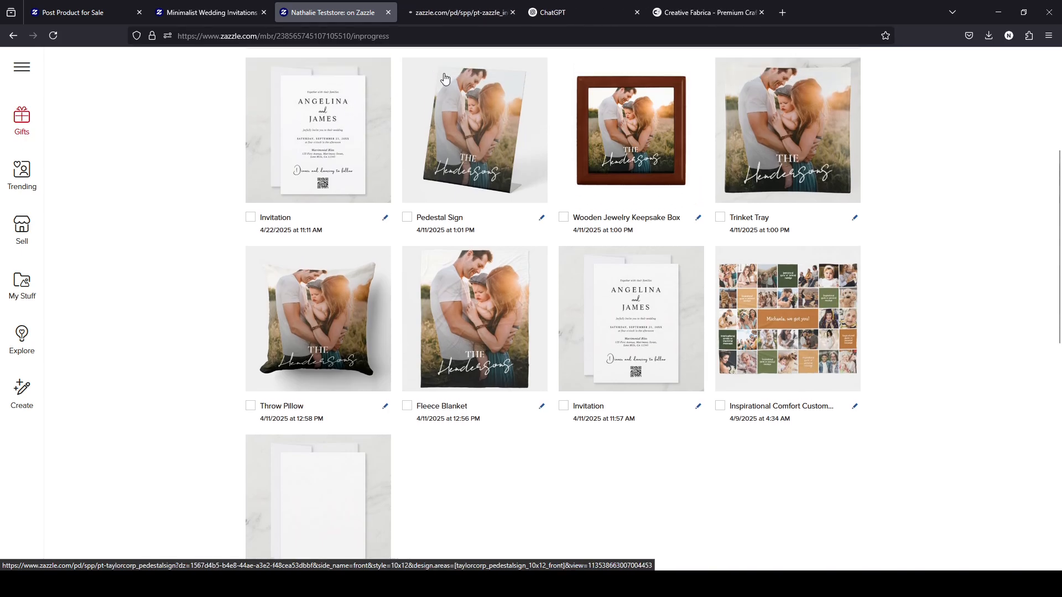
click(460, 13)
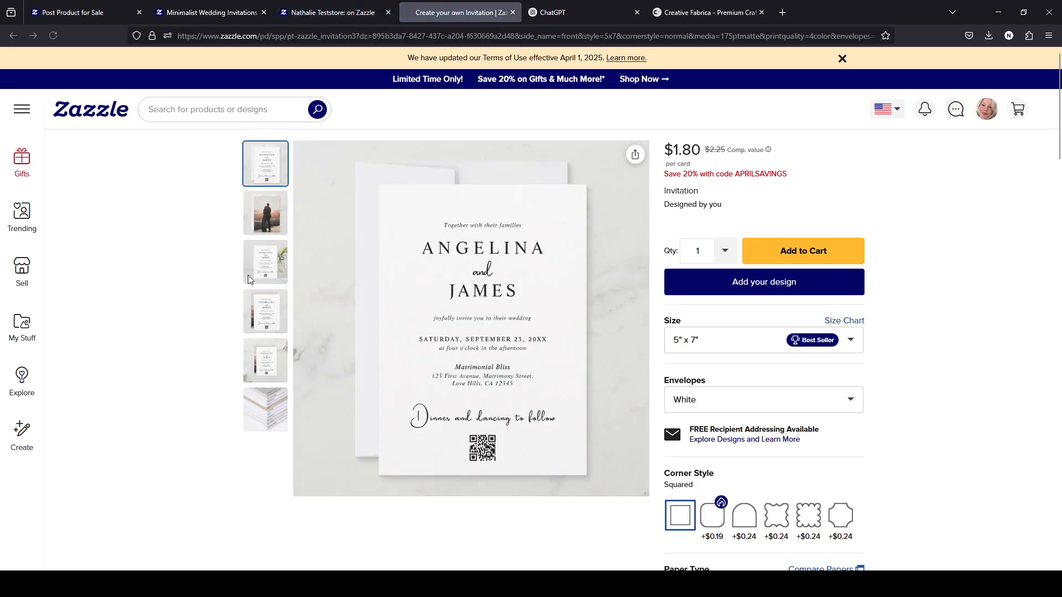
View the invitation's couple-photo back and the preview showing its front and back together
click(250, 228)
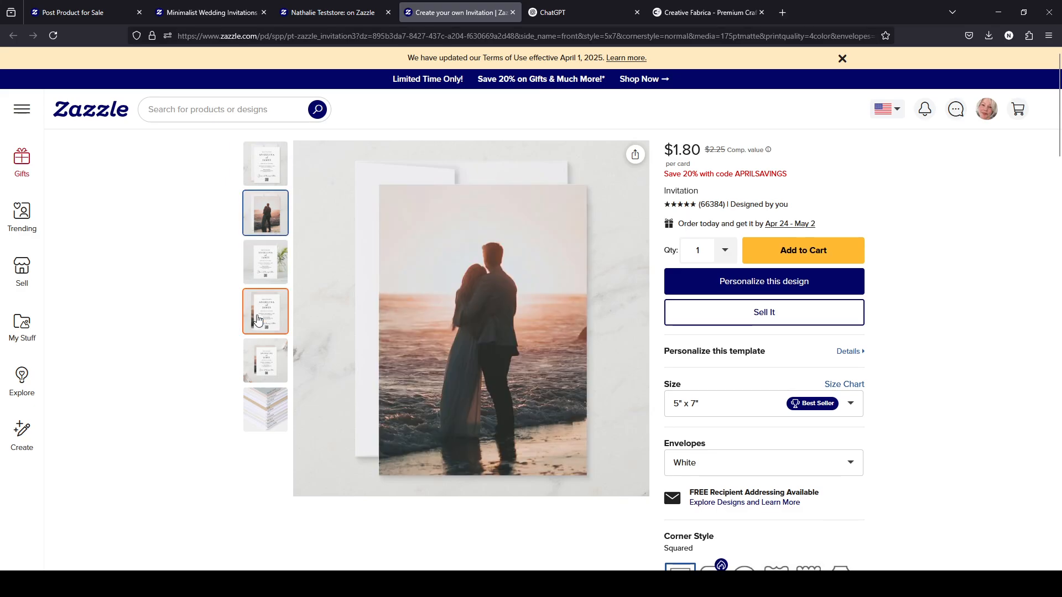
click(260, 323)
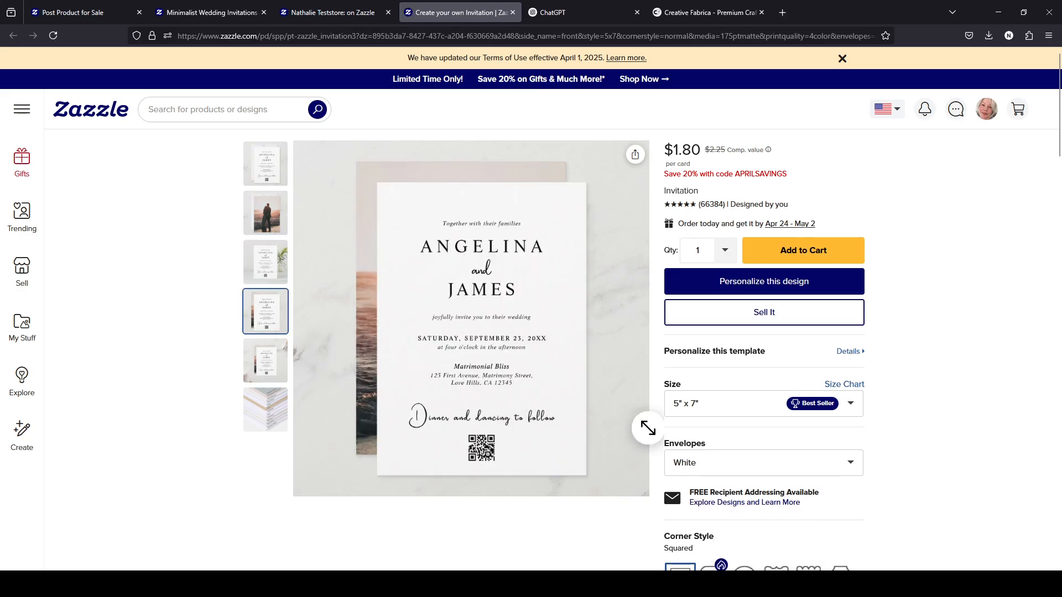
scroll(659, 434, down, 2)
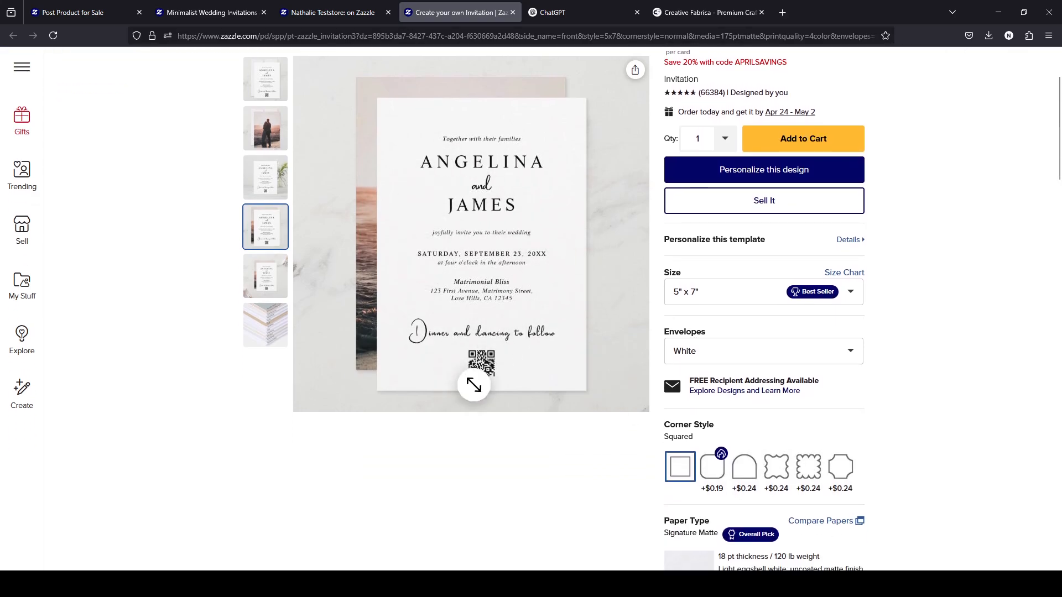
Check the product preview in the Post Product for Sale form and return to the saved invitation's page
click(88, 13)
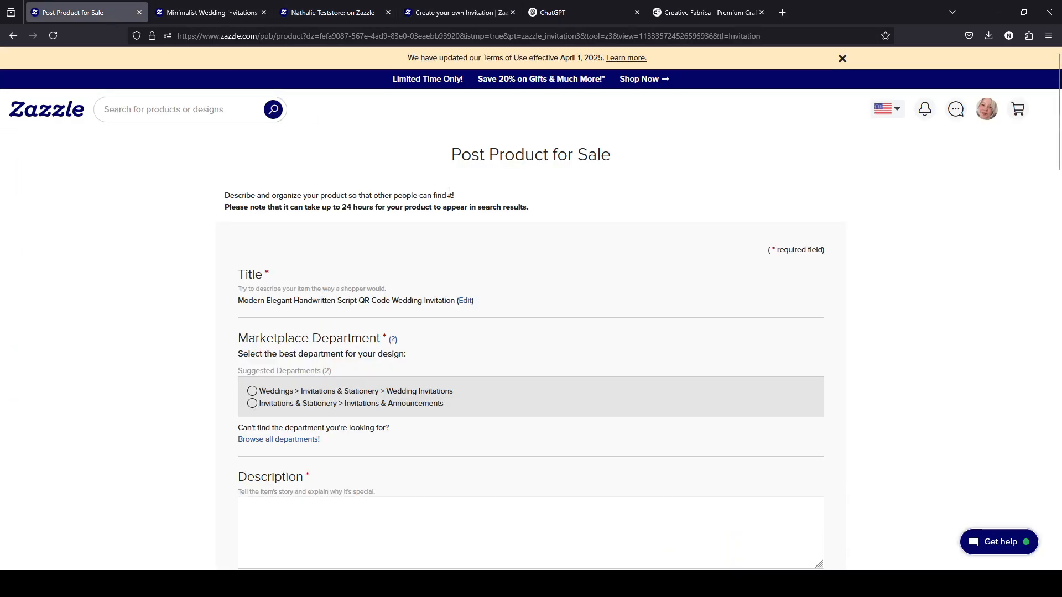
scroll(422, 304, down, 10)
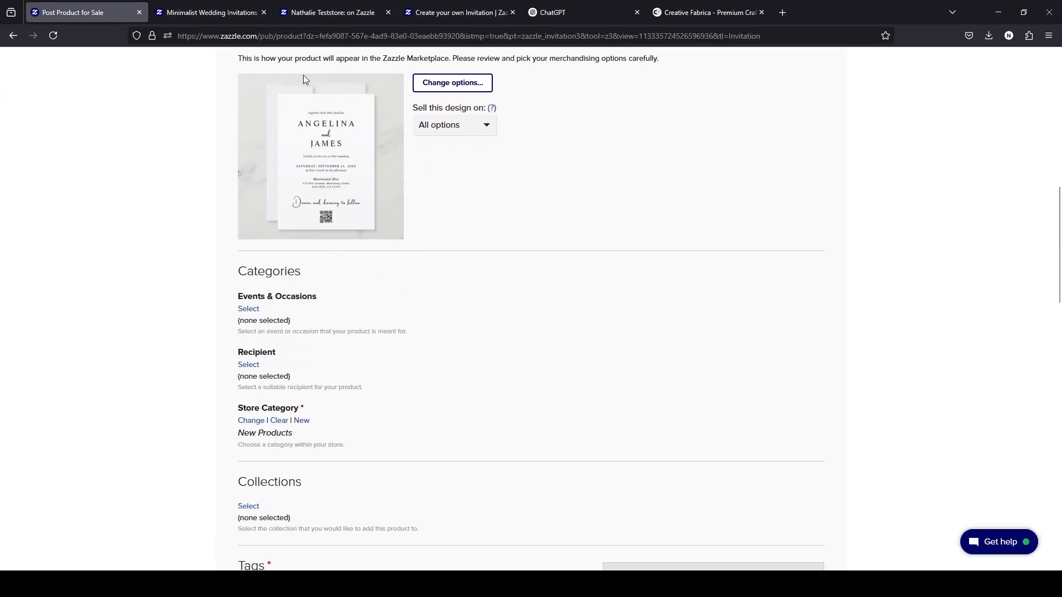
click(229, 8)
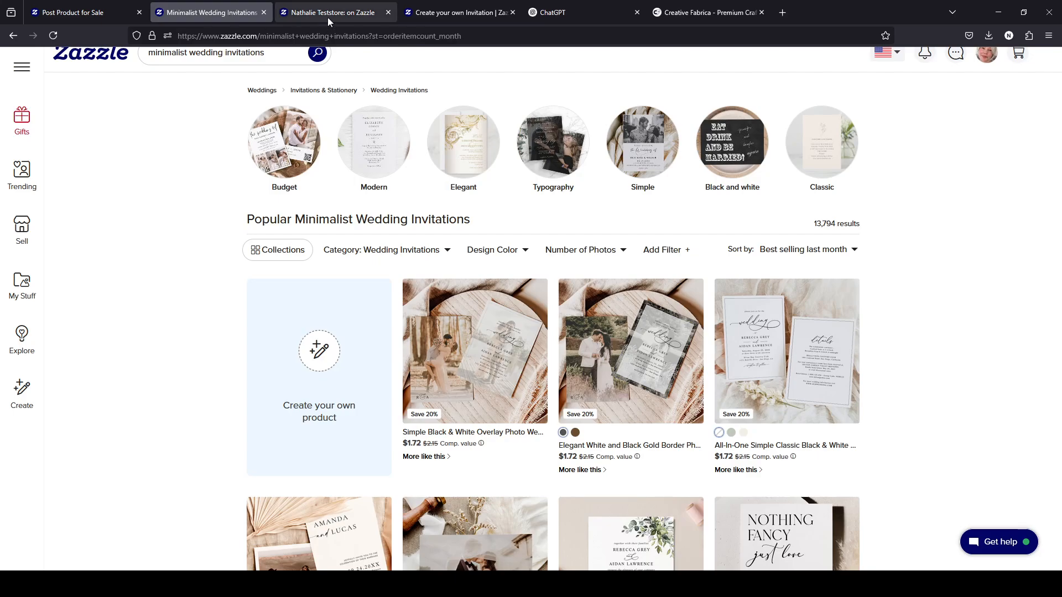
click(327, 13)
click(425, 15)
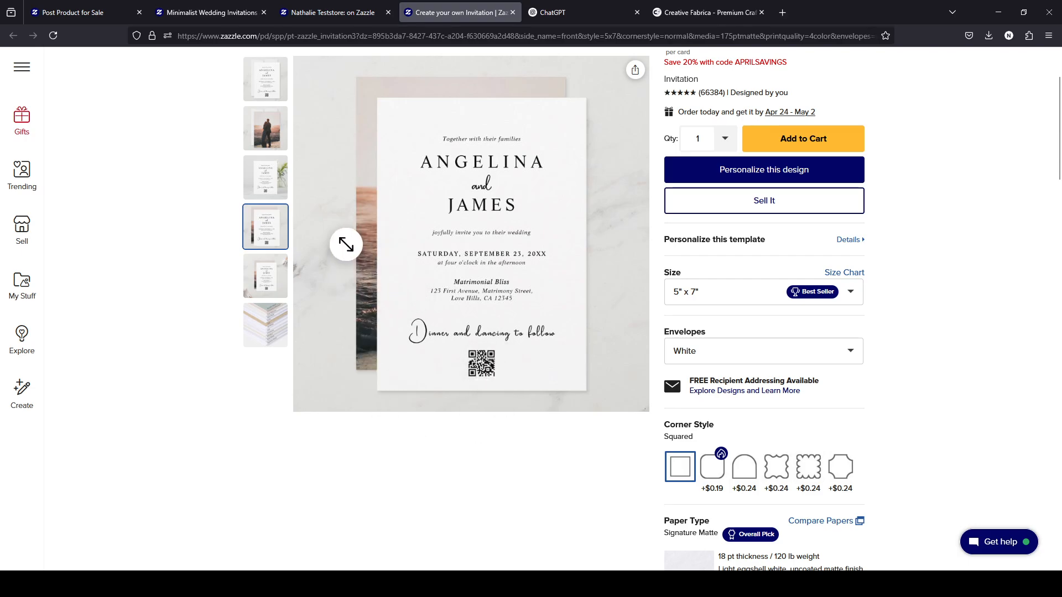
Compare the invitation's photo back with the combined front-and-back preview on its product page
click(278, 128)
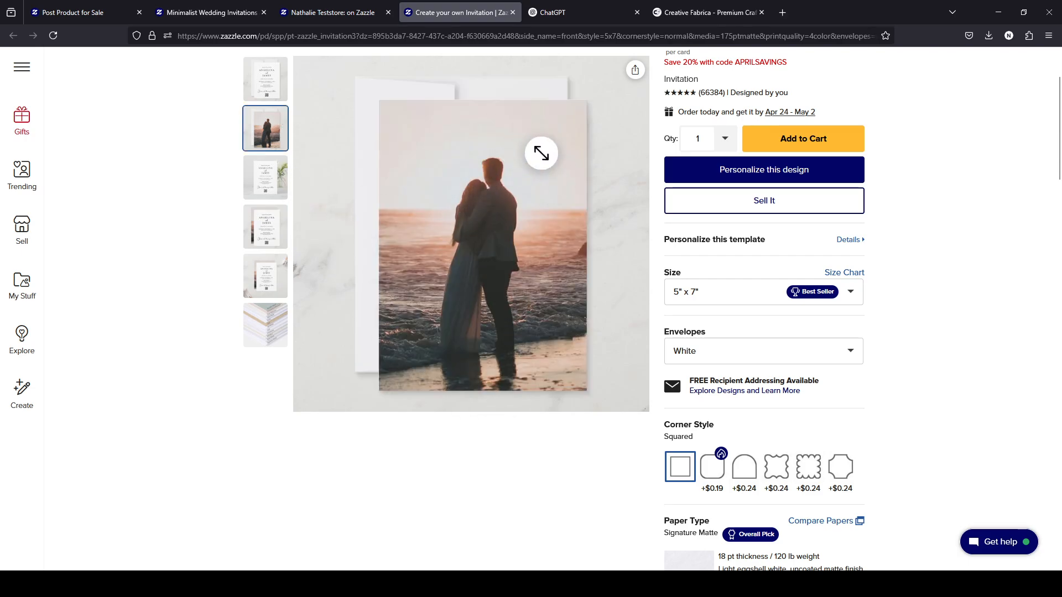
click(278, 218)
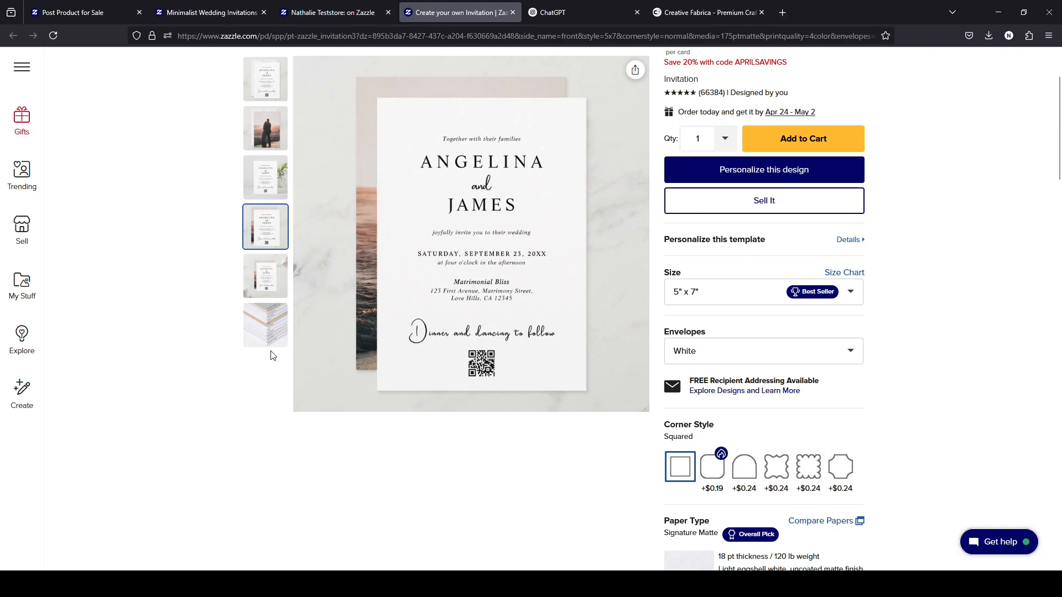
scroll(272, 354, down, 1)
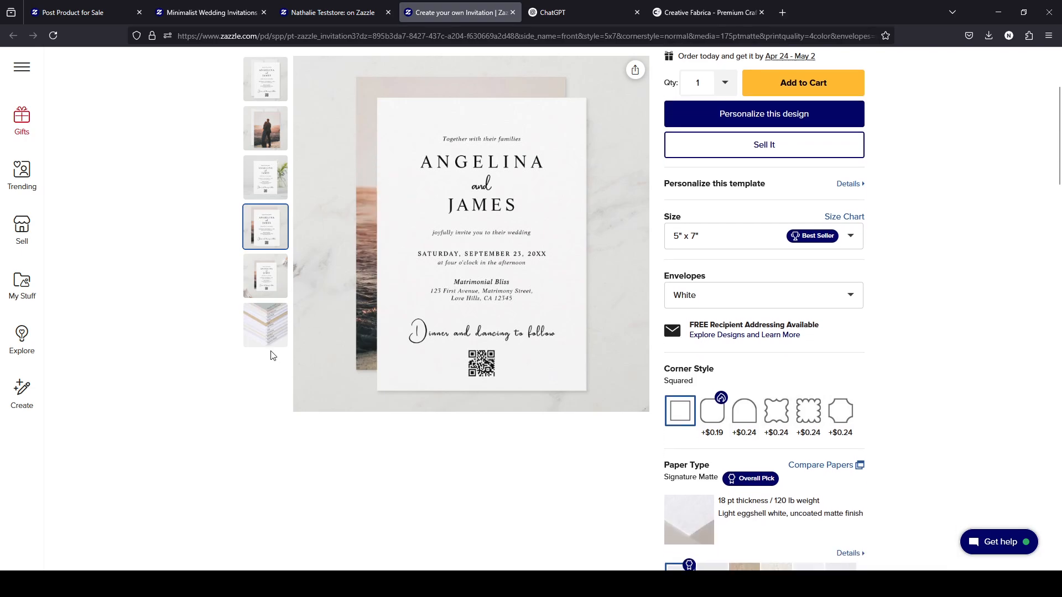
scroll(270, 355, up, 2)
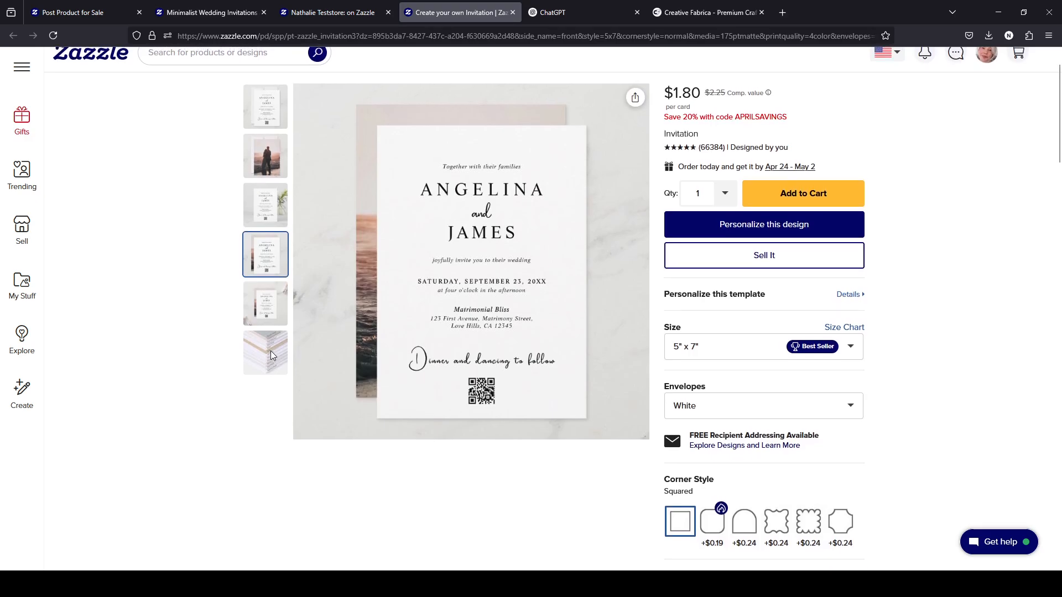
click(281, 168)
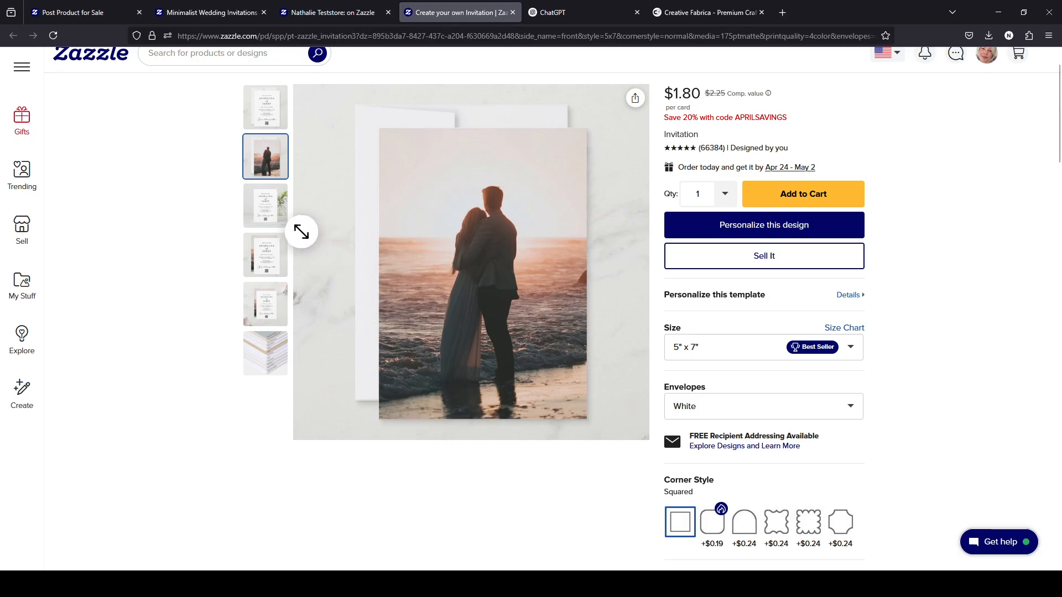
click(277, 251)
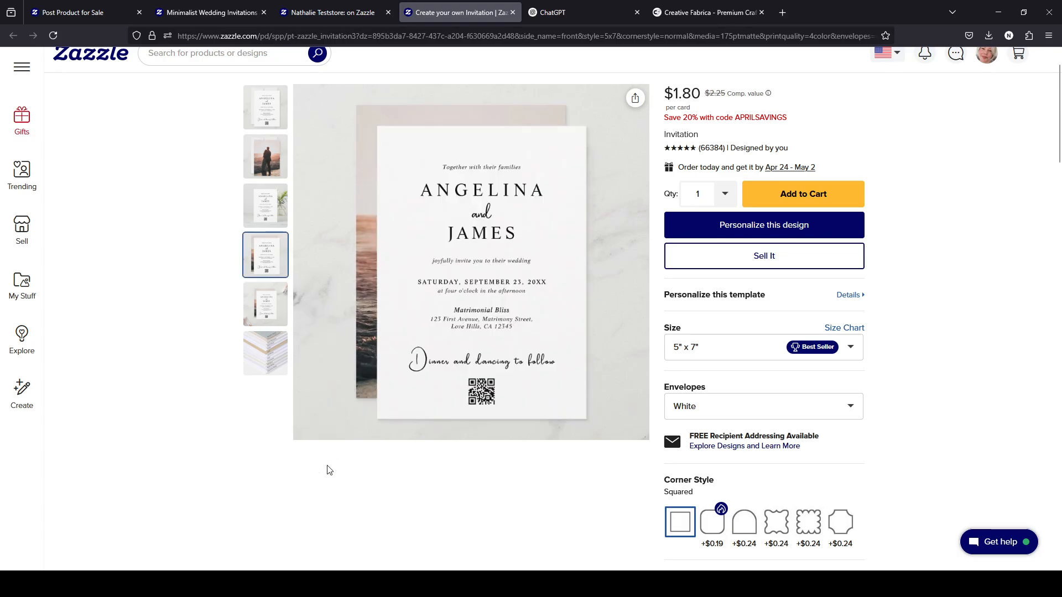
Browse the products offered for transferring the invitation design, through to the end of the row and back to its start
scroll(288, 445, down, 10)
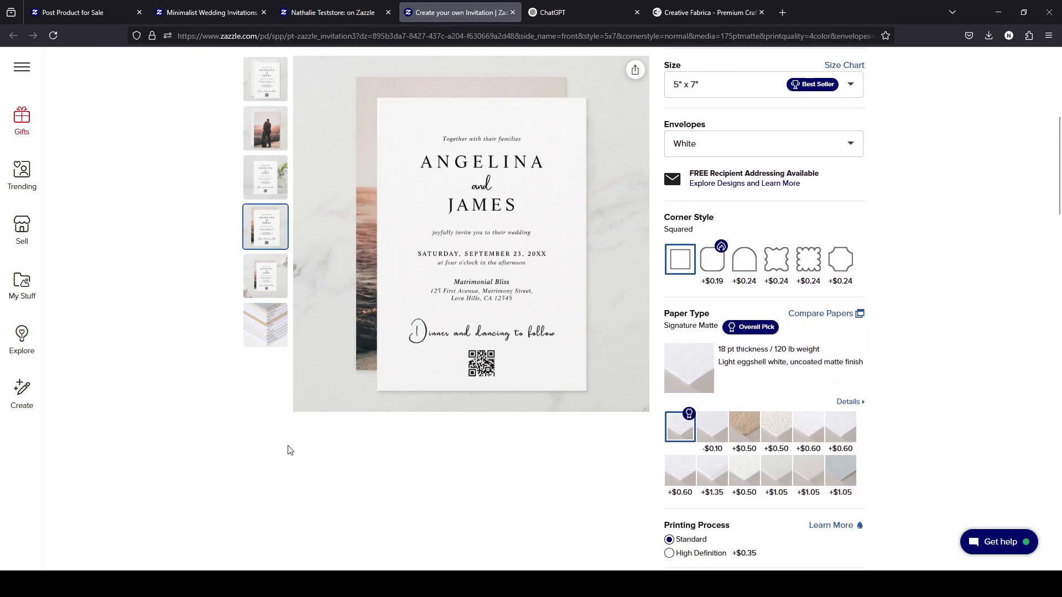
scroll(288, 445, up, 12)
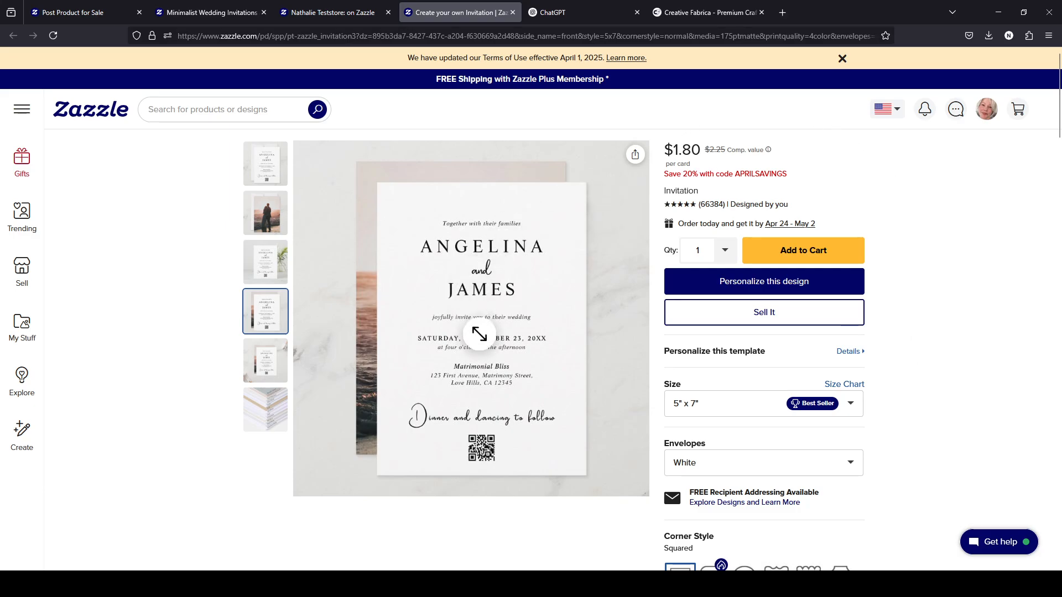
scroll(571, 285, down, 5)
scroll(570, 286, down, 9)
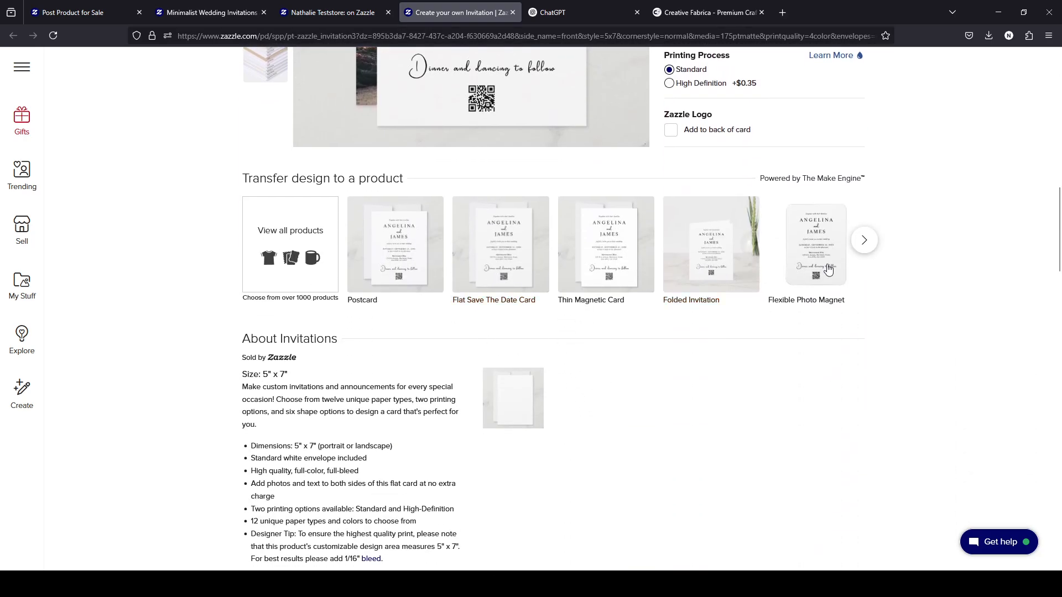
click(866, 249)
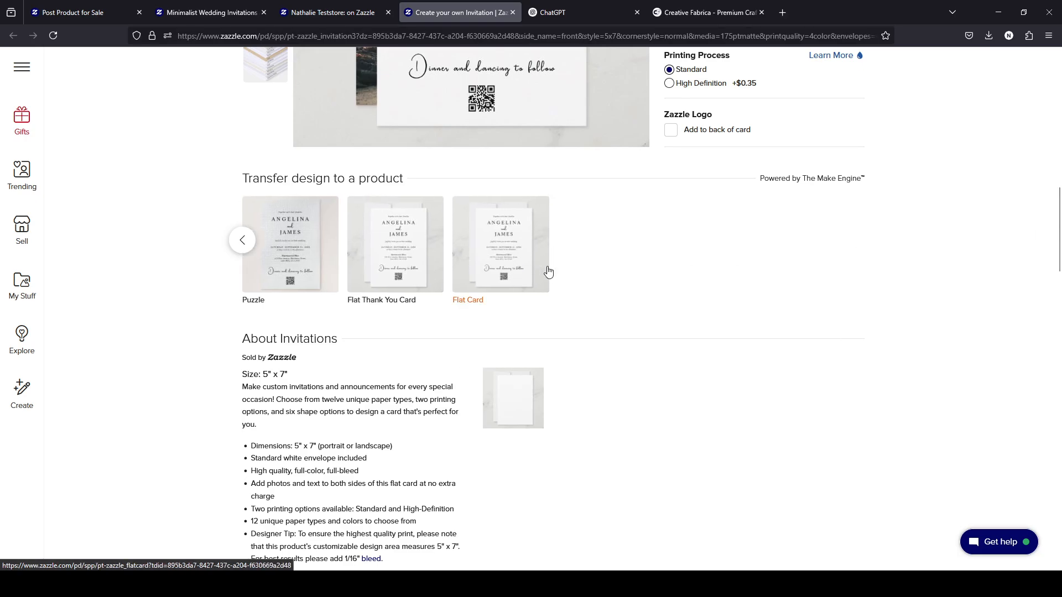
click(243, 240)
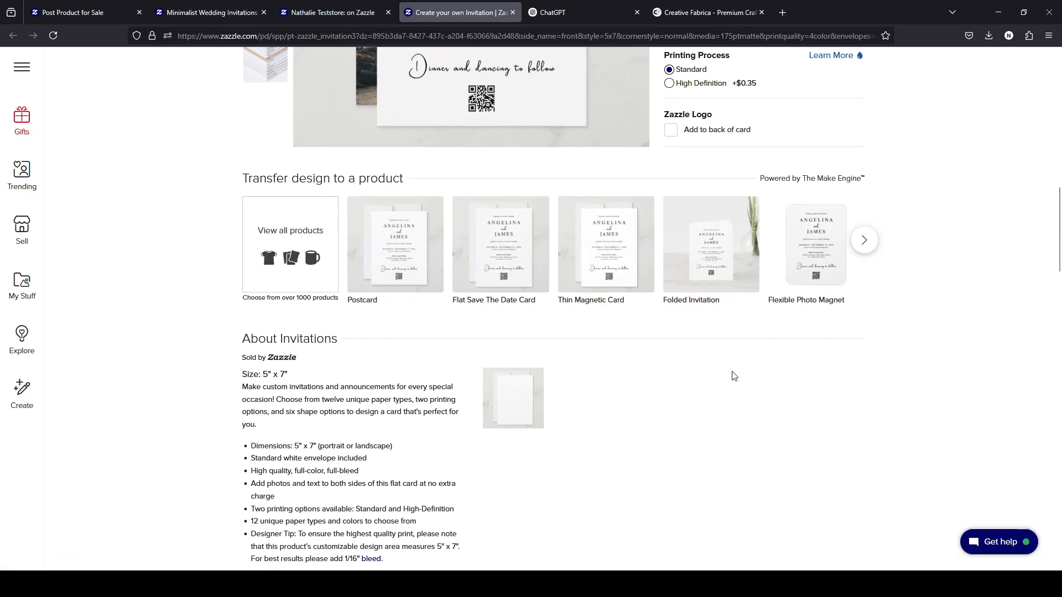
Review the invitation's preview, paper and printing options together with the option to transfer the design to all products
scroll(731, 371, up, 11)
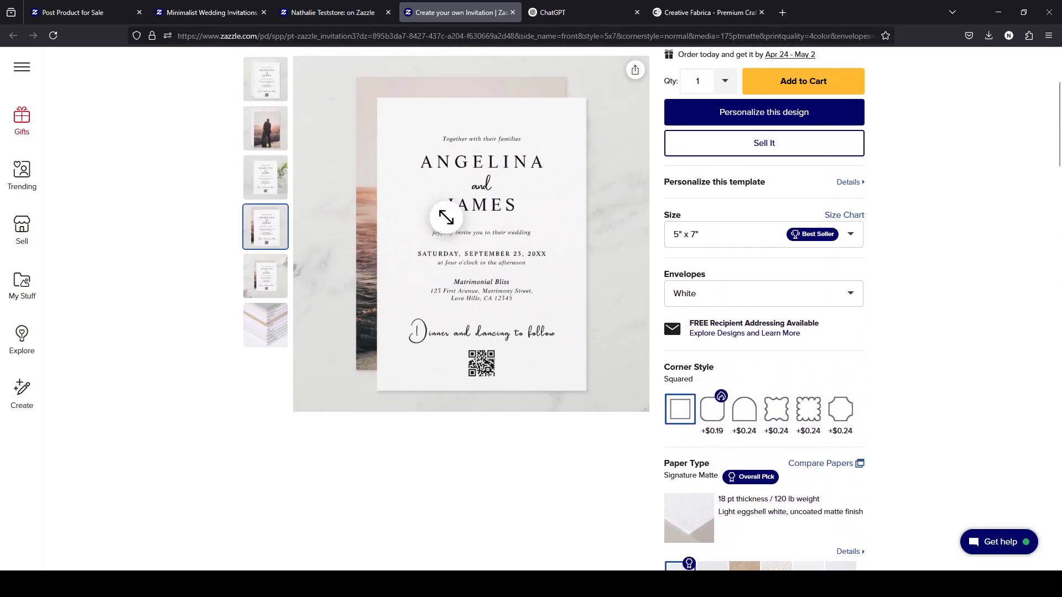
scroll(655, 374, up, 3)
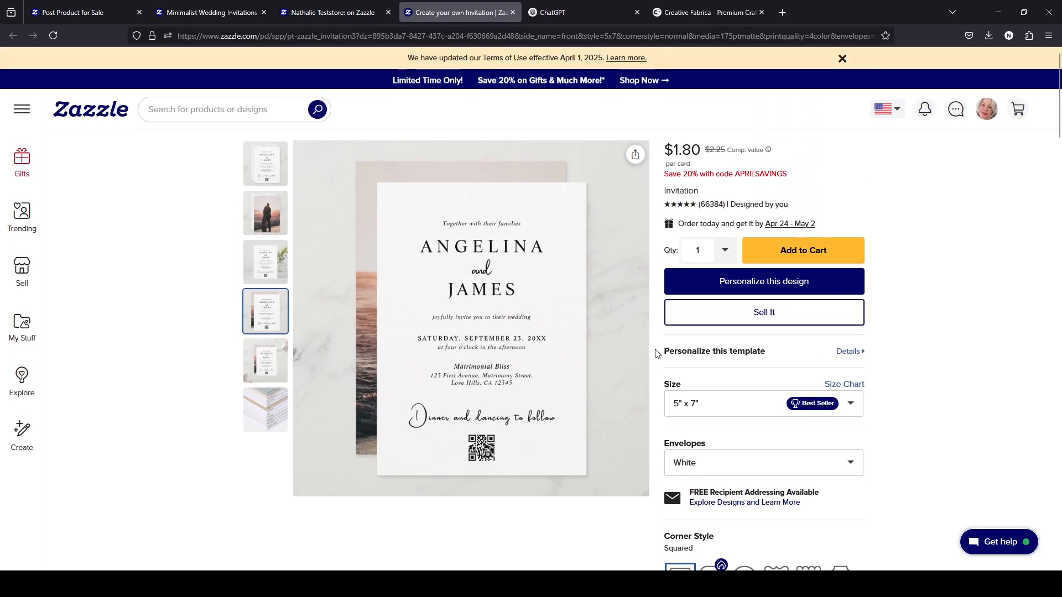
scroll(655, 365, down, 10)
scroll(620, 414, down, 2)
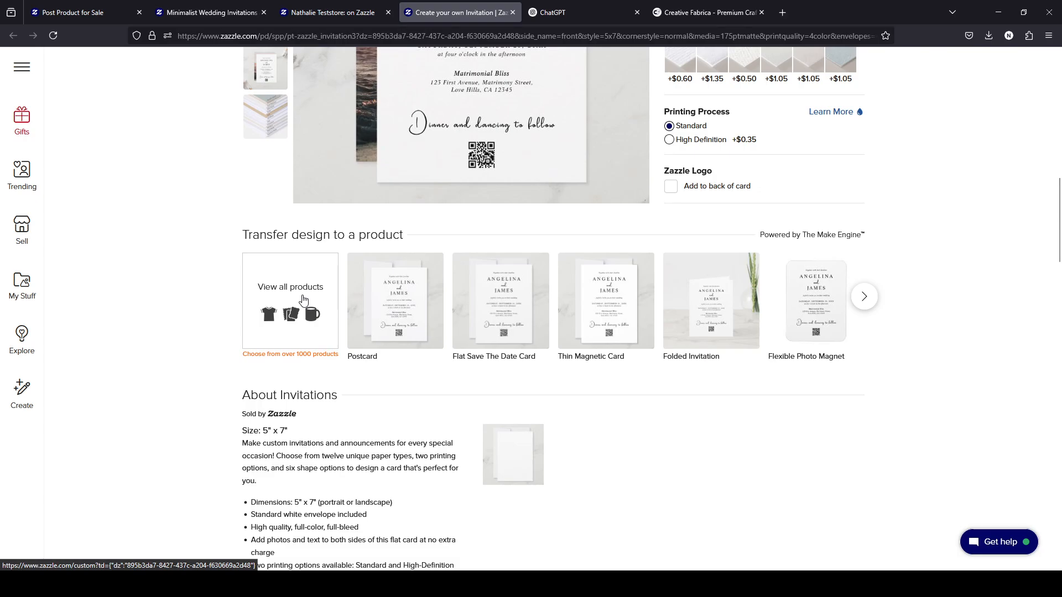
scroll(343, 293, up, 1)
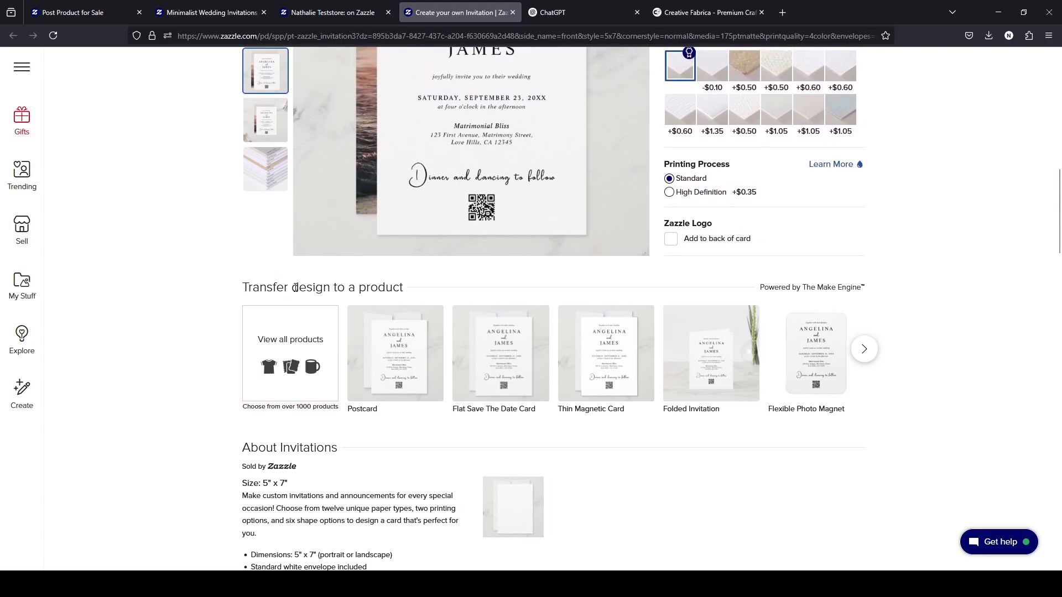
scroll(387, 287, up, 3)
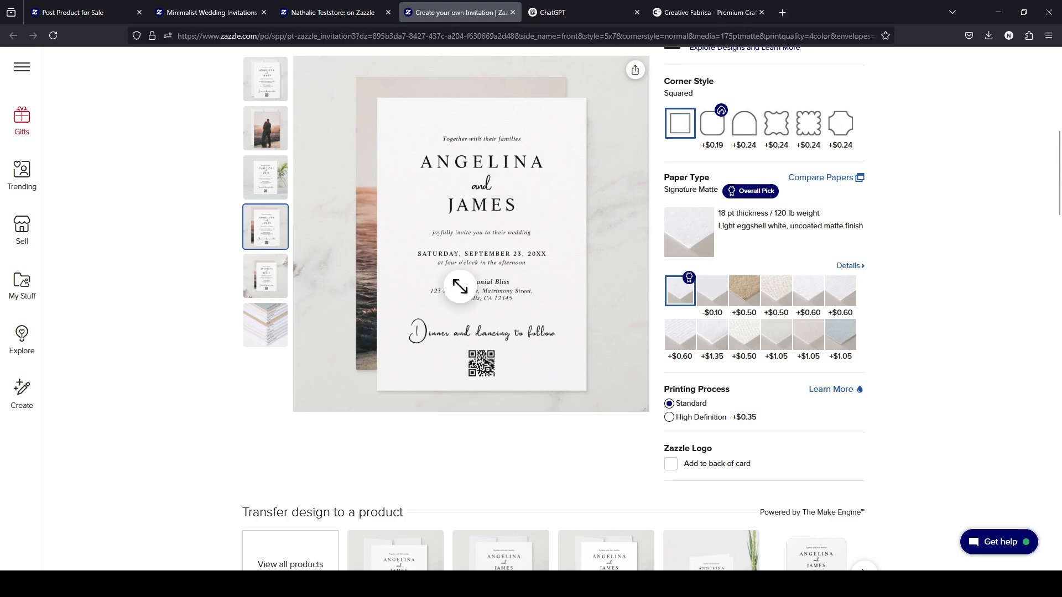
scroll(386, 465, down, 3)
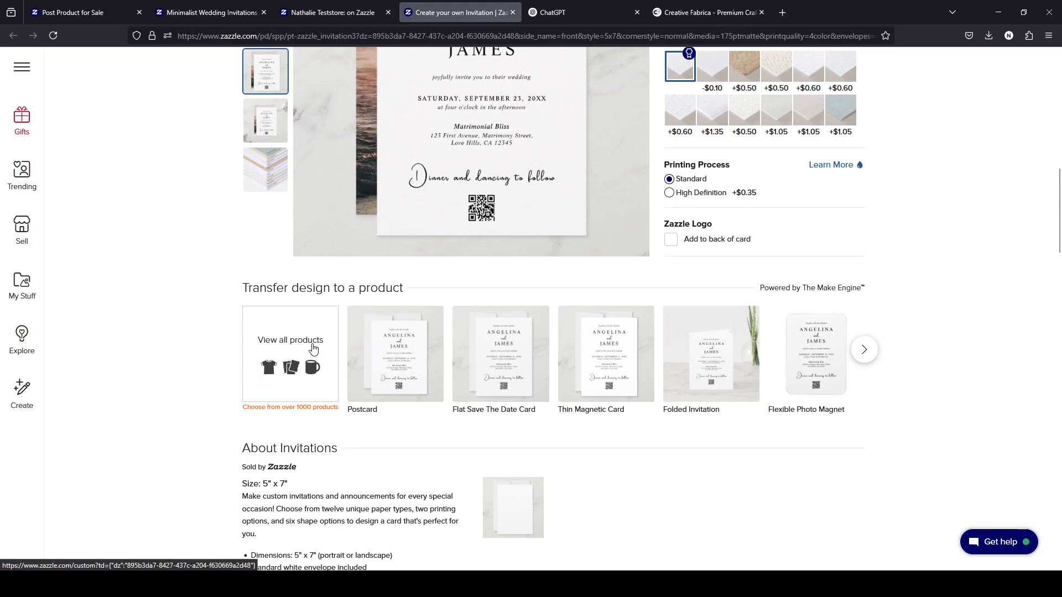
Open the full list of products for transferring the invitation design in a new tab and browse the blank products
middle_click(313, 348)
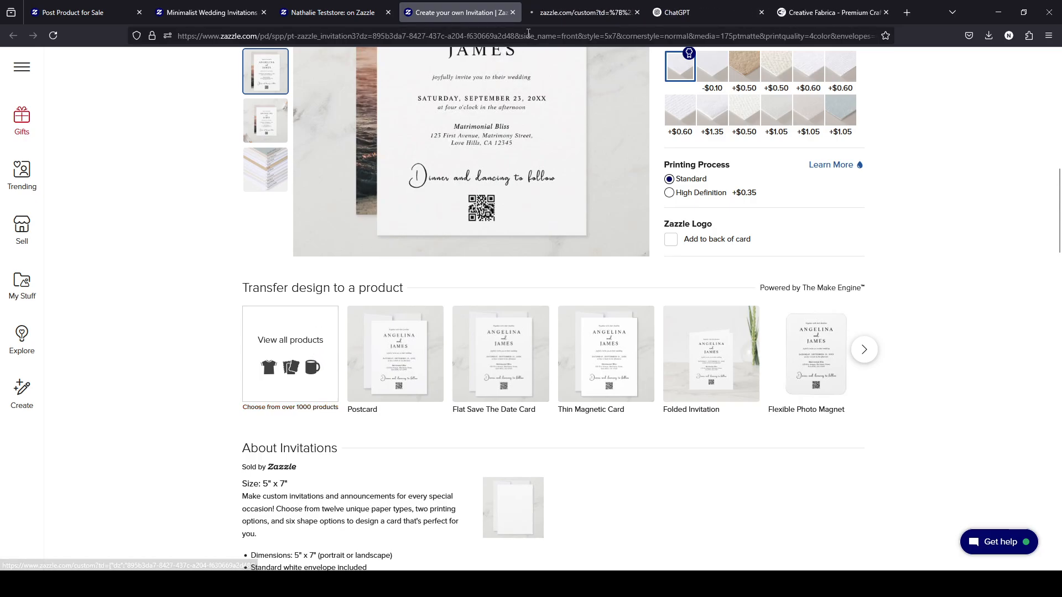
click(576, 8)
scroll(552, 460, down, 4)
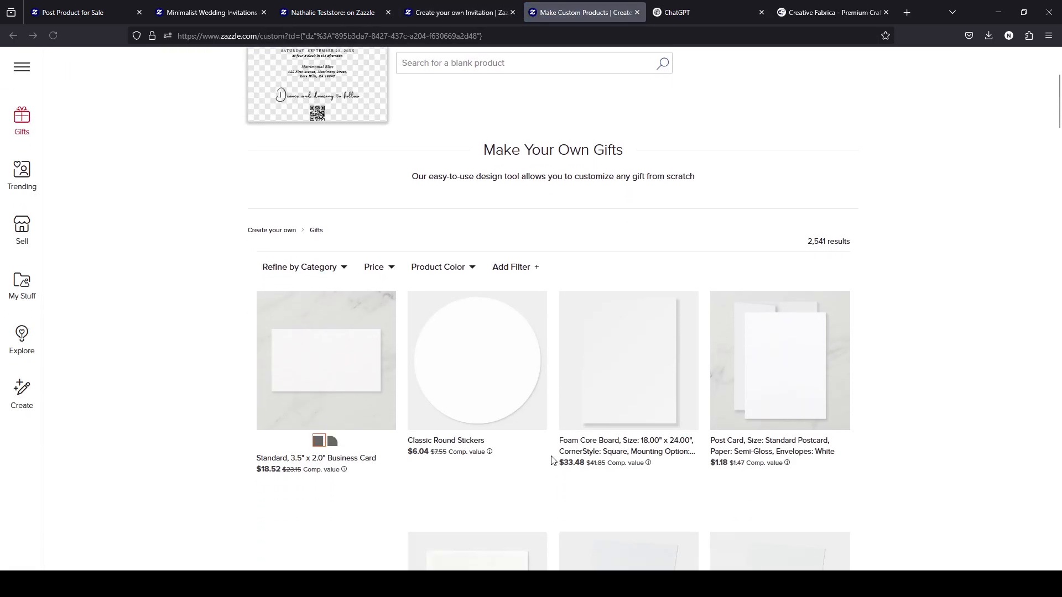
scroll(552, 461, down, 4)
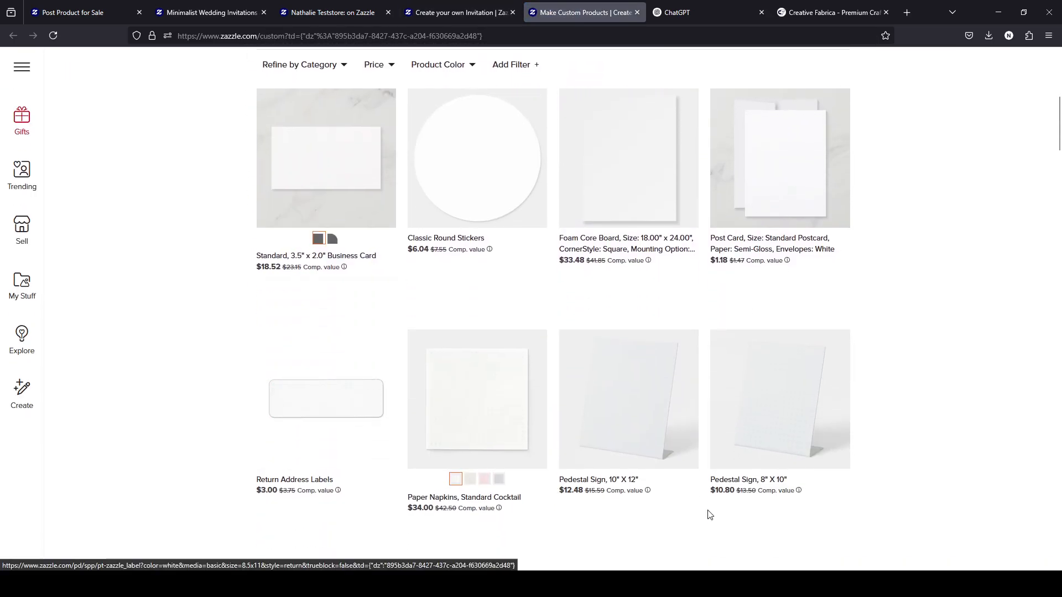
scroll(417, 371, up, 3)
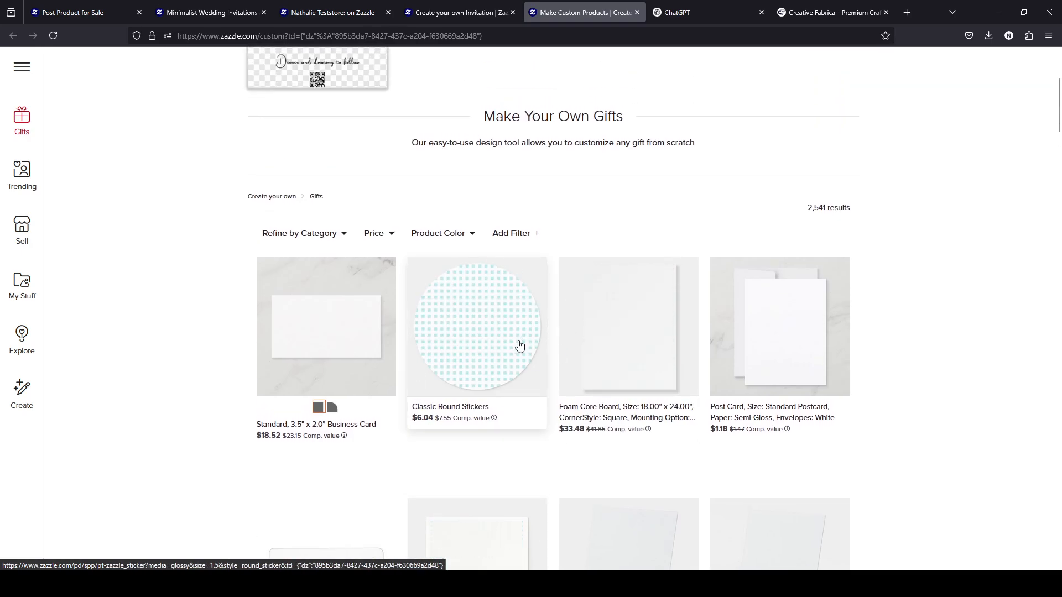
scroll(474, 397, up, 1)
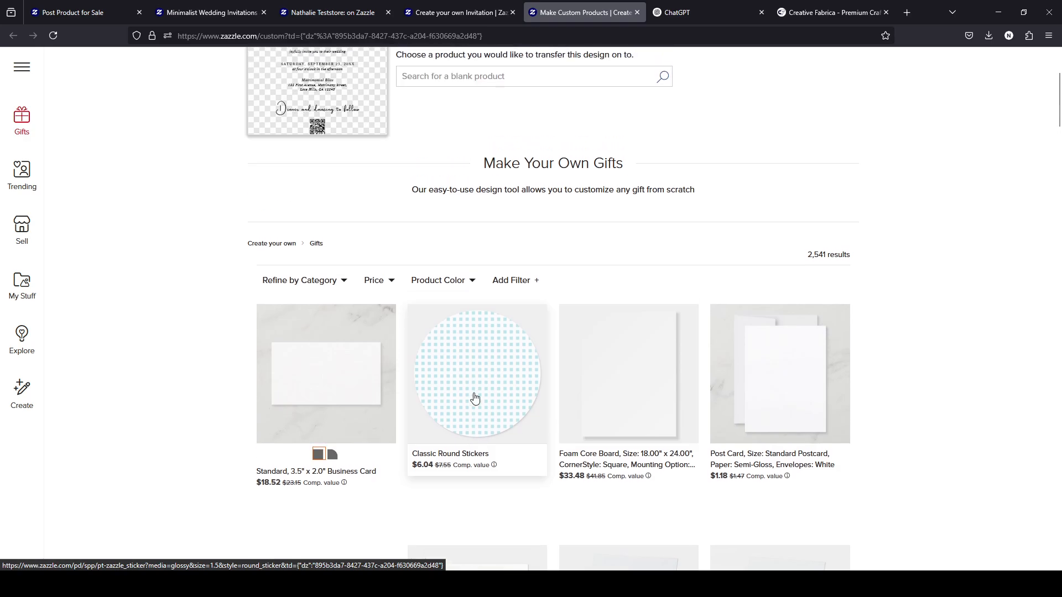
scroll(533, 353, up, 2)
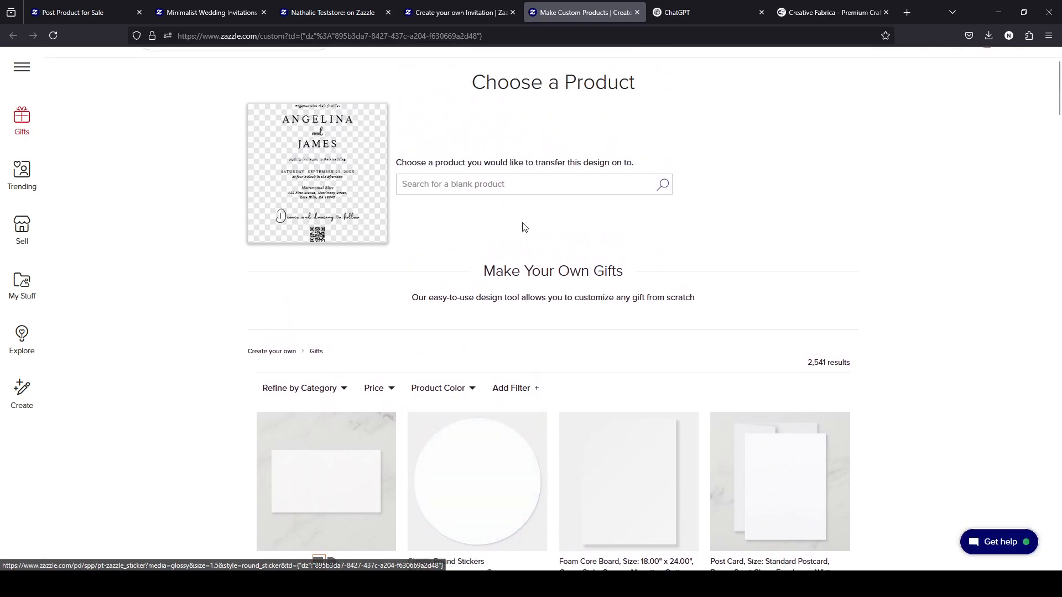
Search the blank products for "paper" to find items the invitation design can be transferred to
click(600, 203)
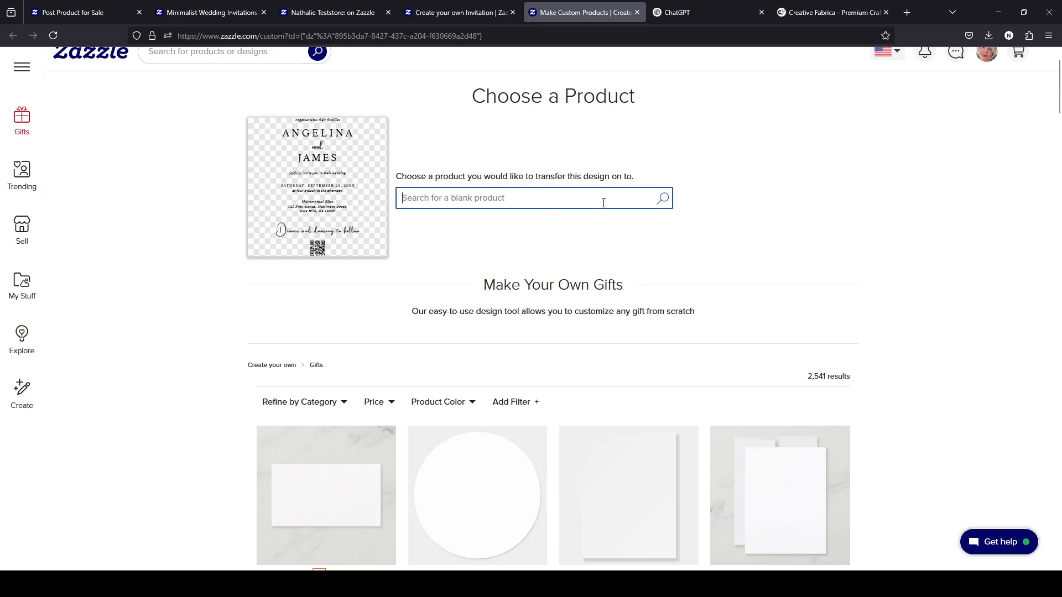
text(paper)
key(Return)
Browse the paper product results, from wrapping paper and flat sheets down to the coasters and napkins, and return to the start
scroll(623, 301, down, 5)
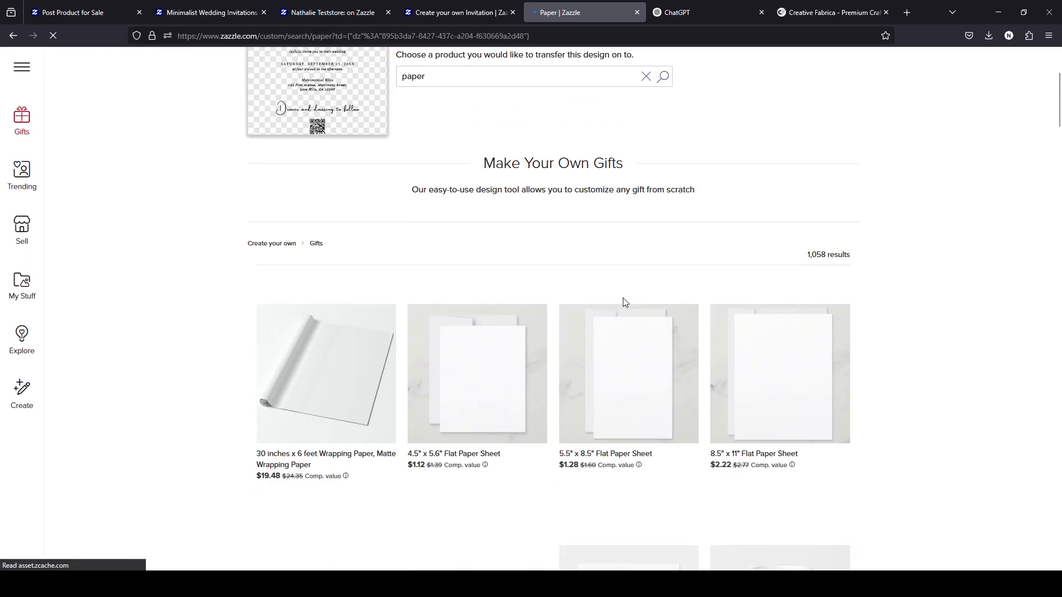
scroll(498, 437, down, 2)
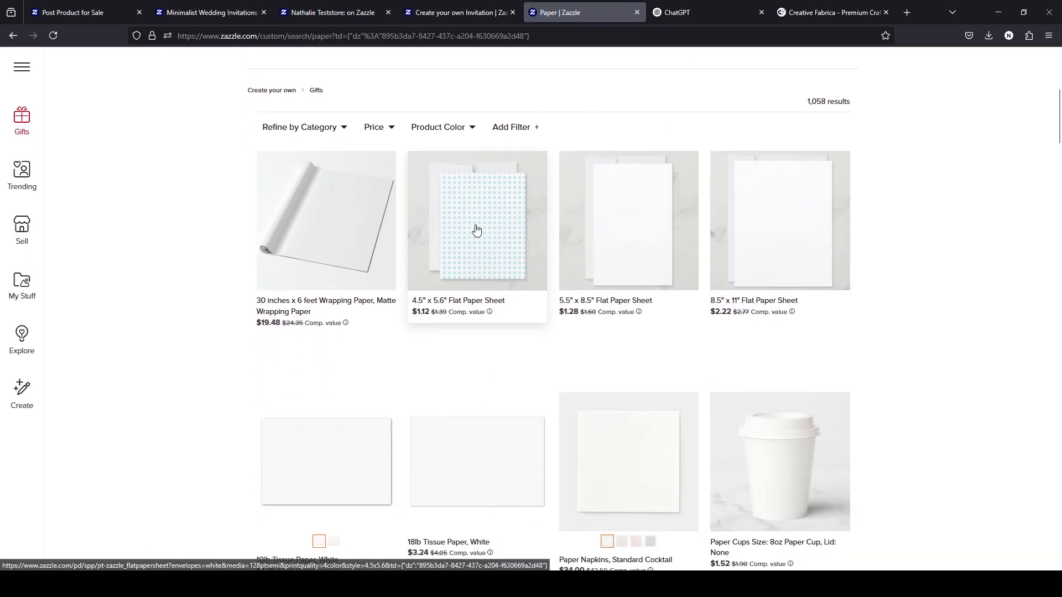
scroll(542, 289, down, 4)
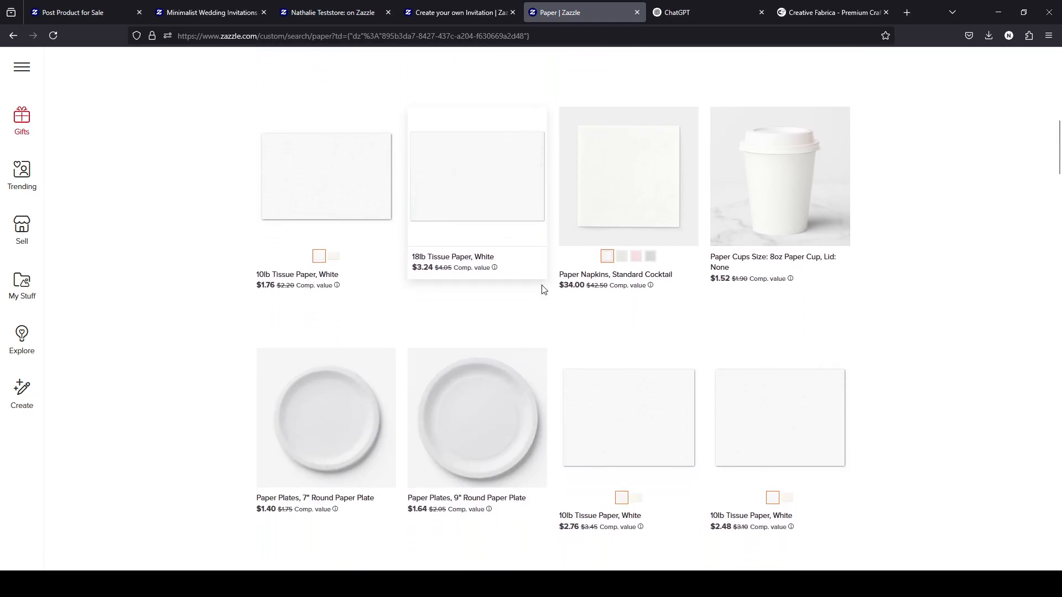
scroll(542, 289, up, 5)
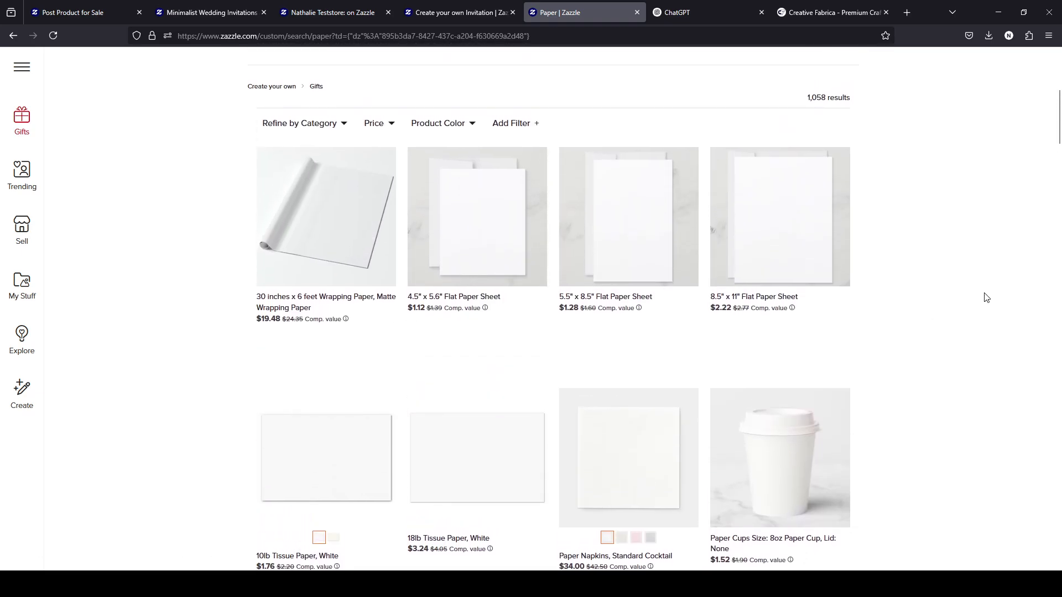
scroll(986, 298, down, 5)
scroll(987, 297, down, 4)
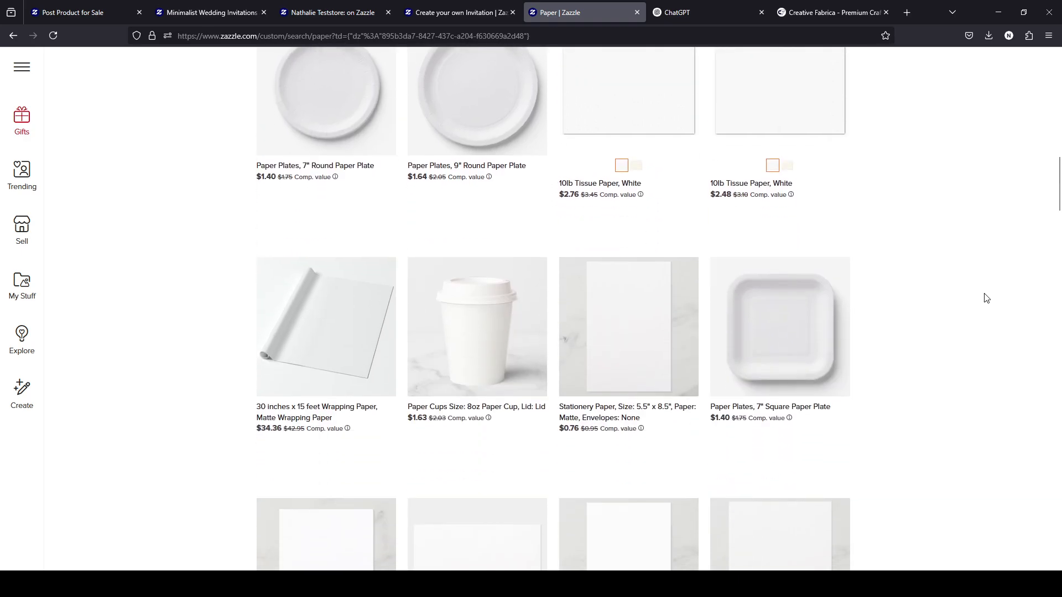
scroll(987, 297, down, 4)
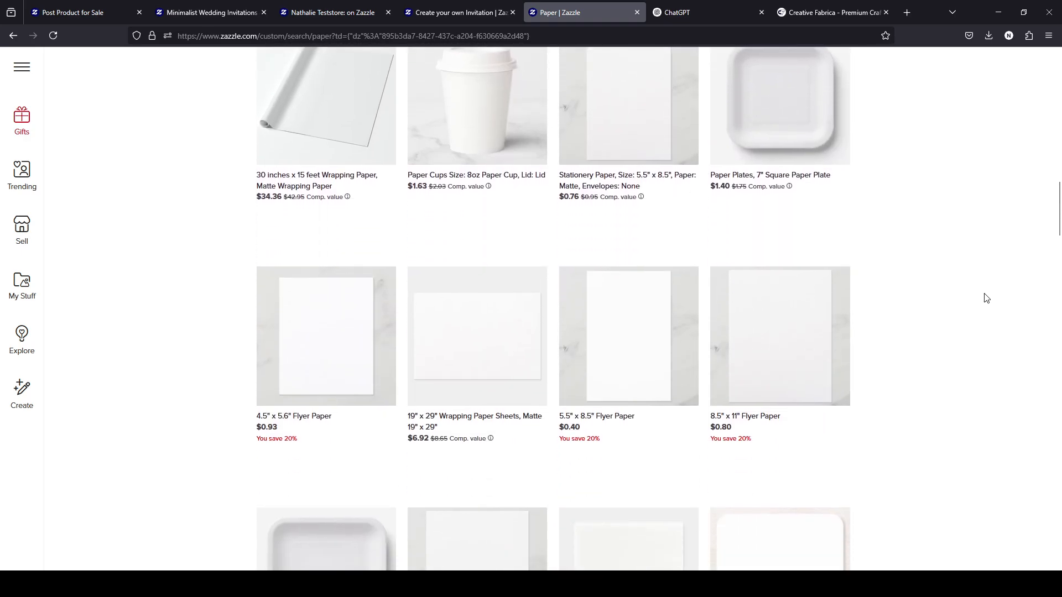
scroll(986, 297, down, 3)
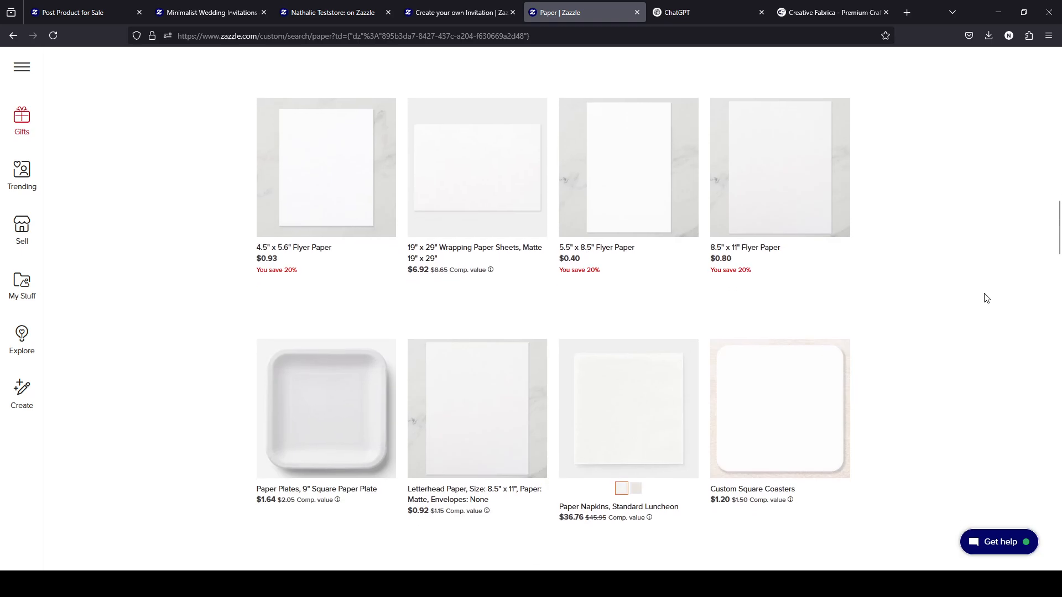
scroll(987, 298, down, 3)
scroll(987, 298, down, 2)
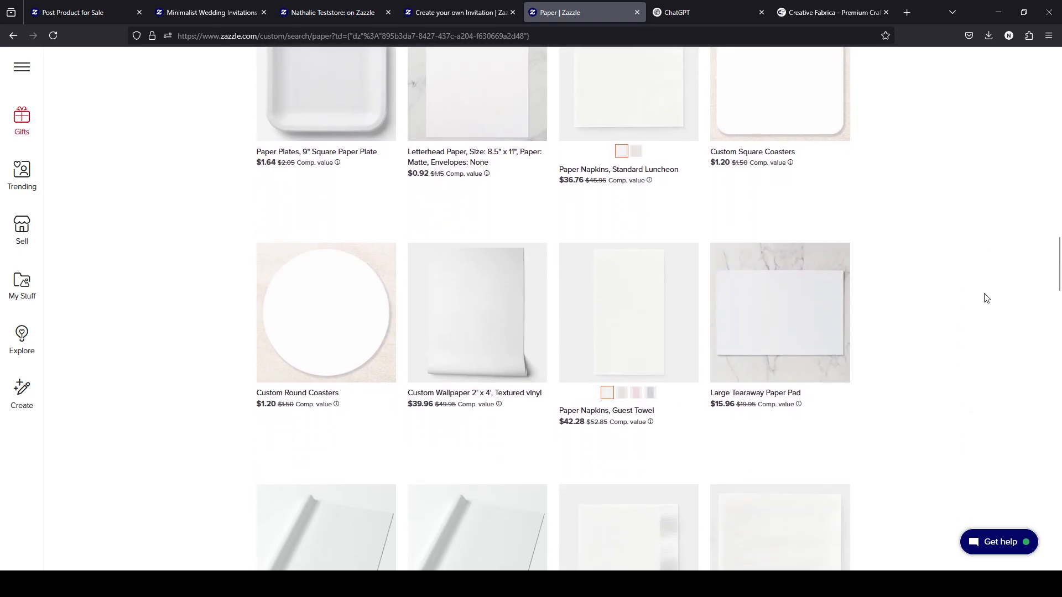
scroll(987, 298, up, 5)
scroll(987, 298, up, 10)
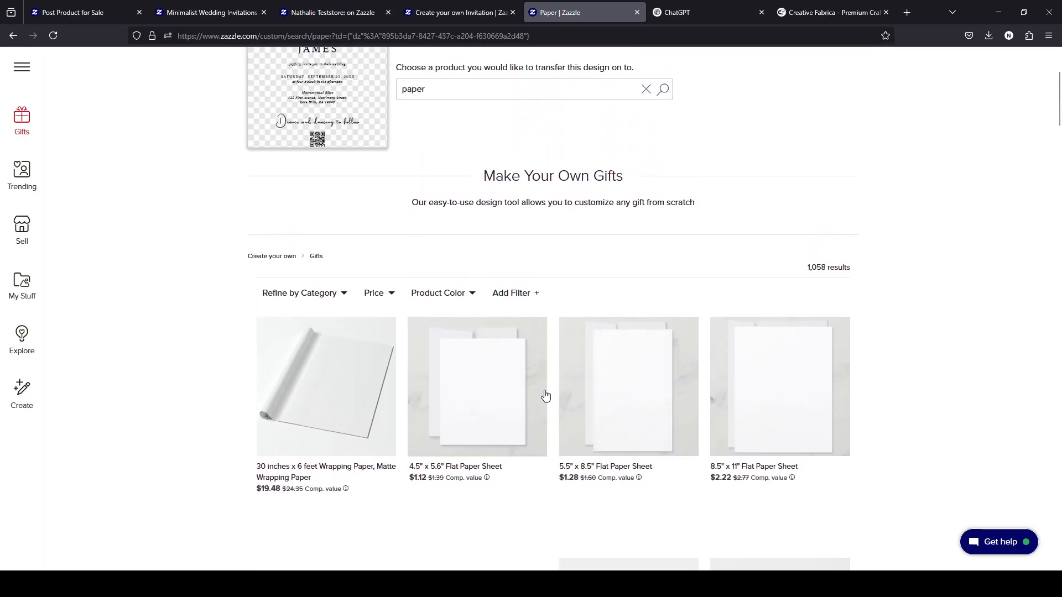
Transfer the invitation design to the 4.5" x 5.6" Flat Paper Sheet, opening that product in a separate tab
scroll(675, 380, down, 1)
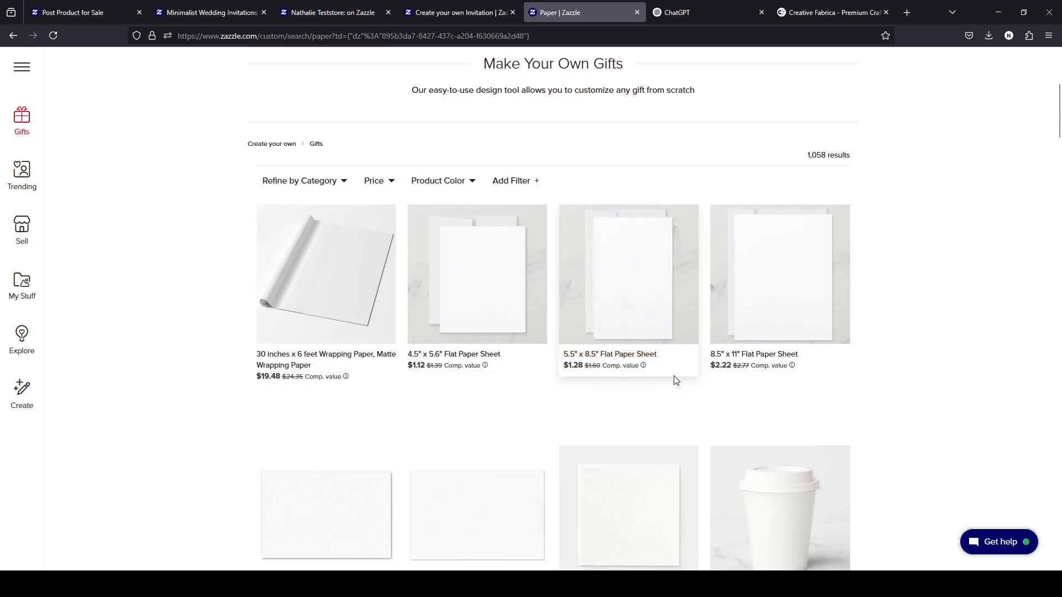
scroll(676, 380, down, 1)
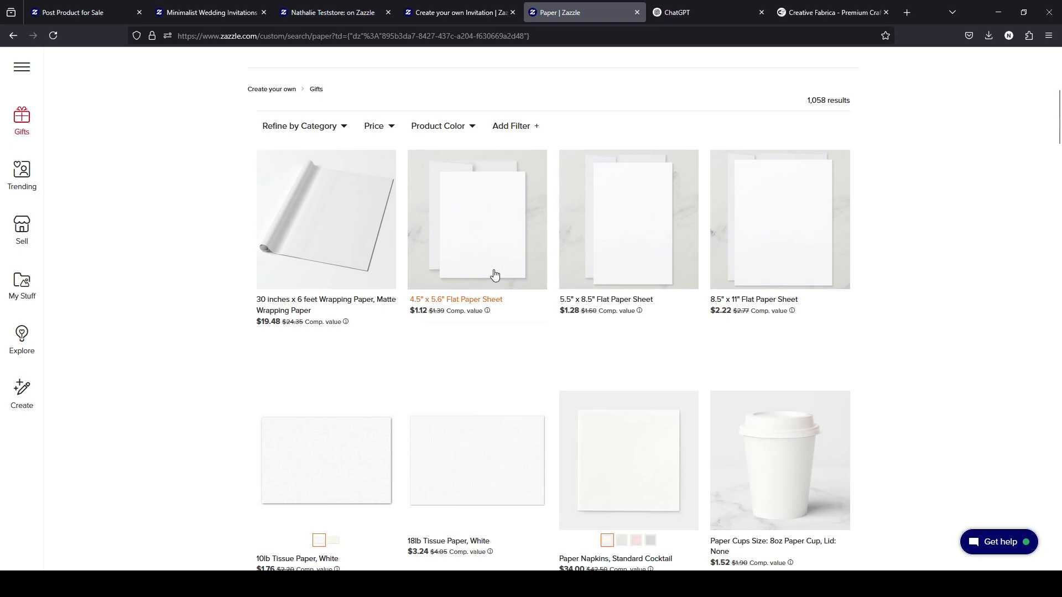
scroll(478, 210, down, 4)
scroll(477, 211, up, 5)
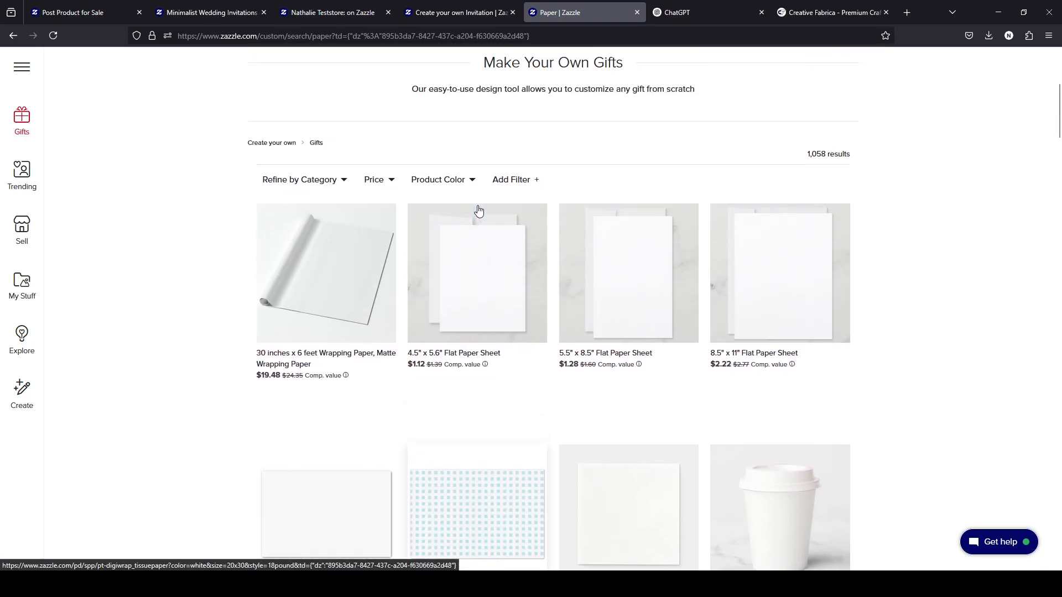
click(494, 311)
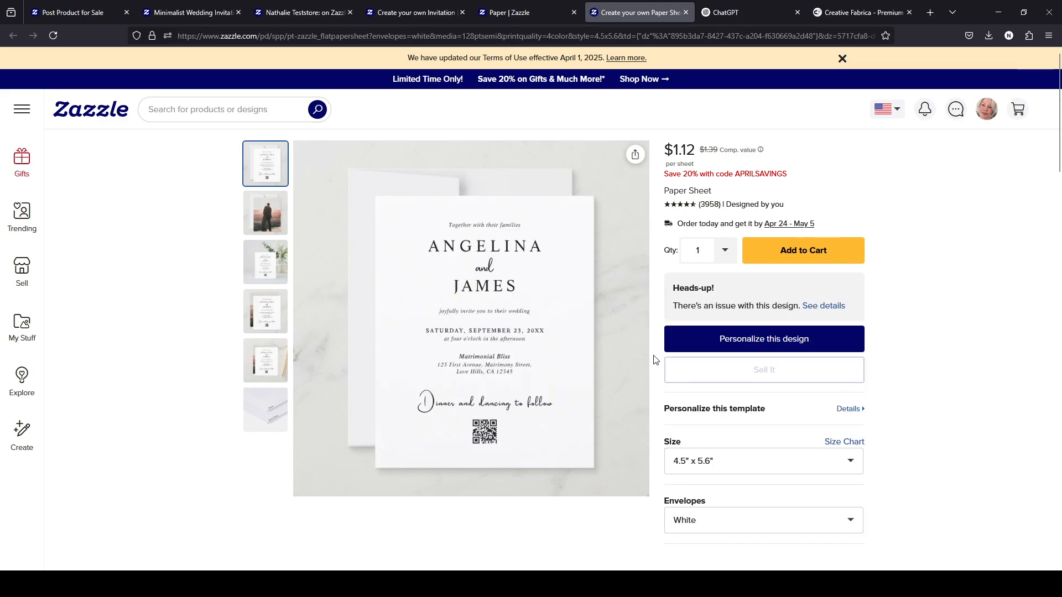
Compare the paper sheet's photo back with its front preview beside the flowers, and check the transfer options below
scroll(611, 433, down, 1)
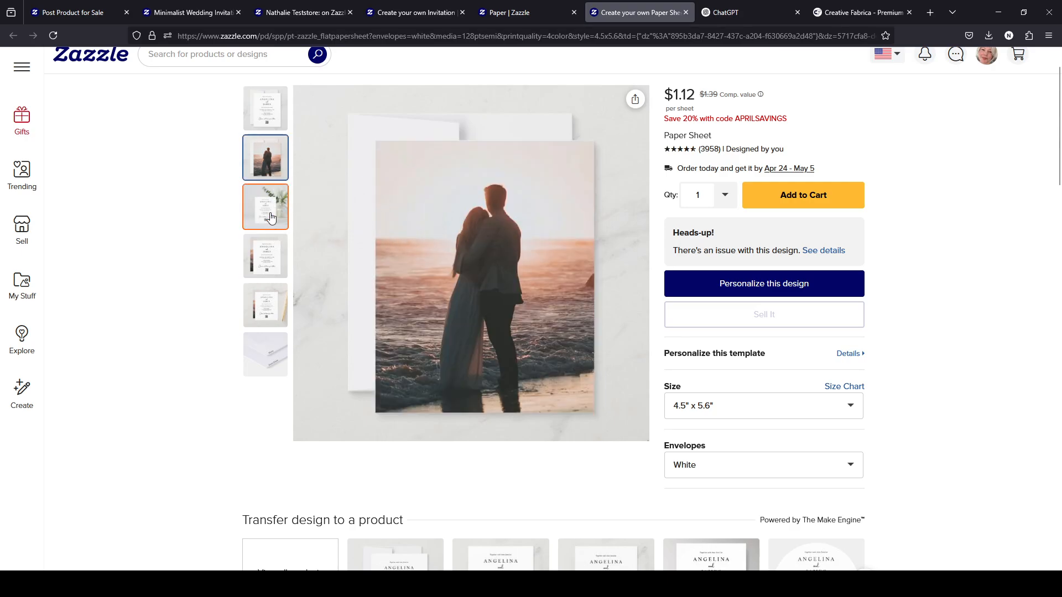
mouse_move(269, 212)
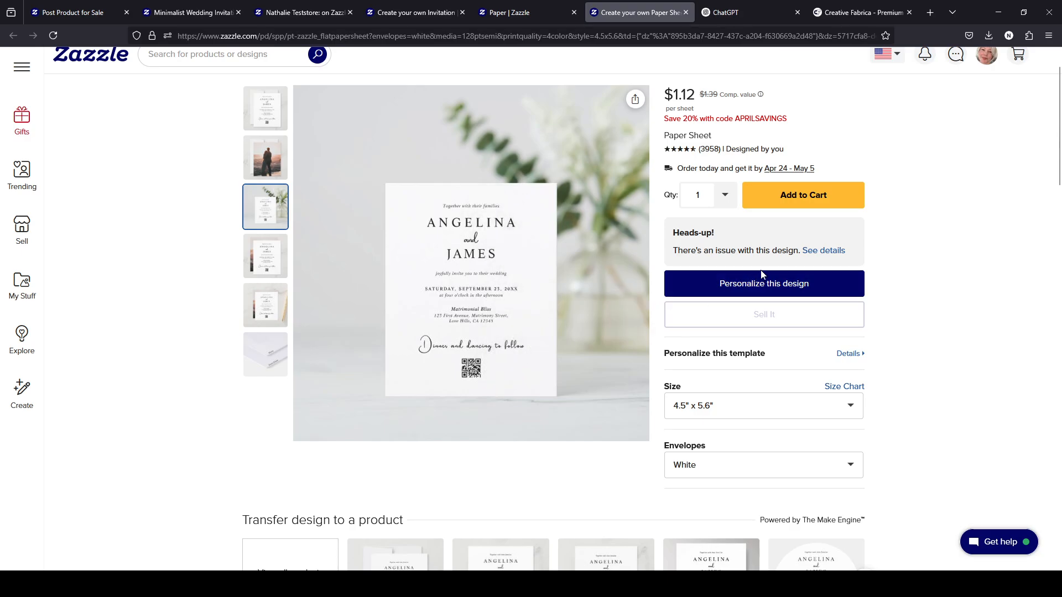
scroll(808, 440, down, 2)
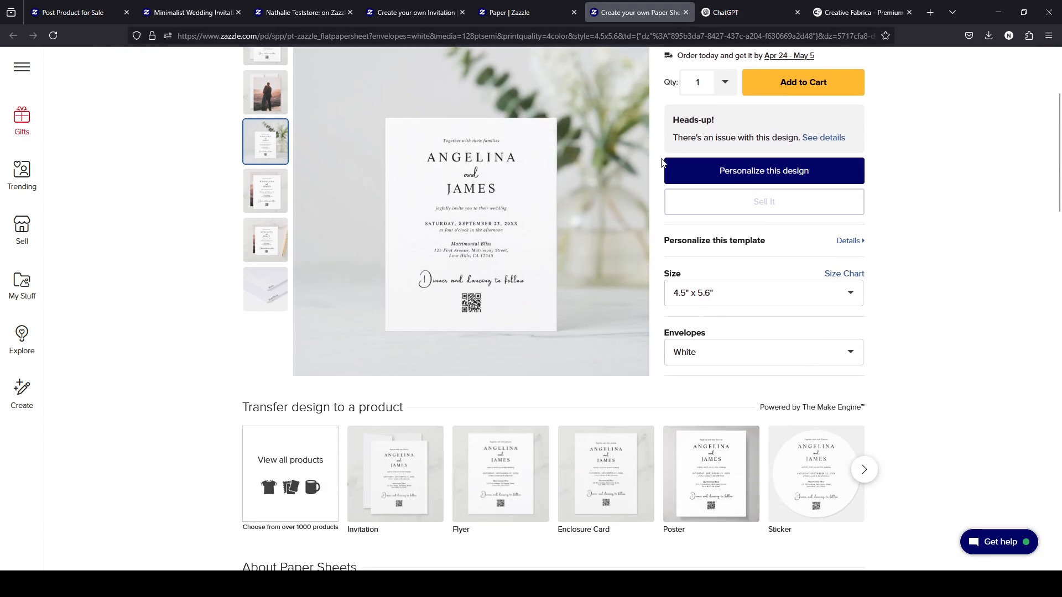
Return to the invitation's product page and review its available sizes, corner styles and paper types without changing the 5" x 7" size
click(509, 16)
click(445, 8)
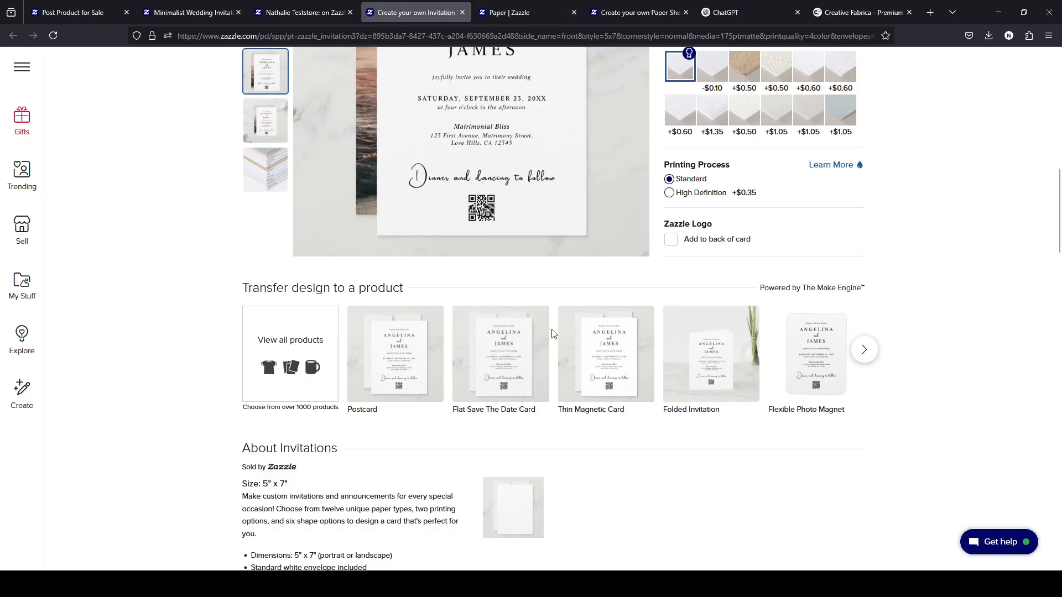
scroll(633, 327, up, 3)
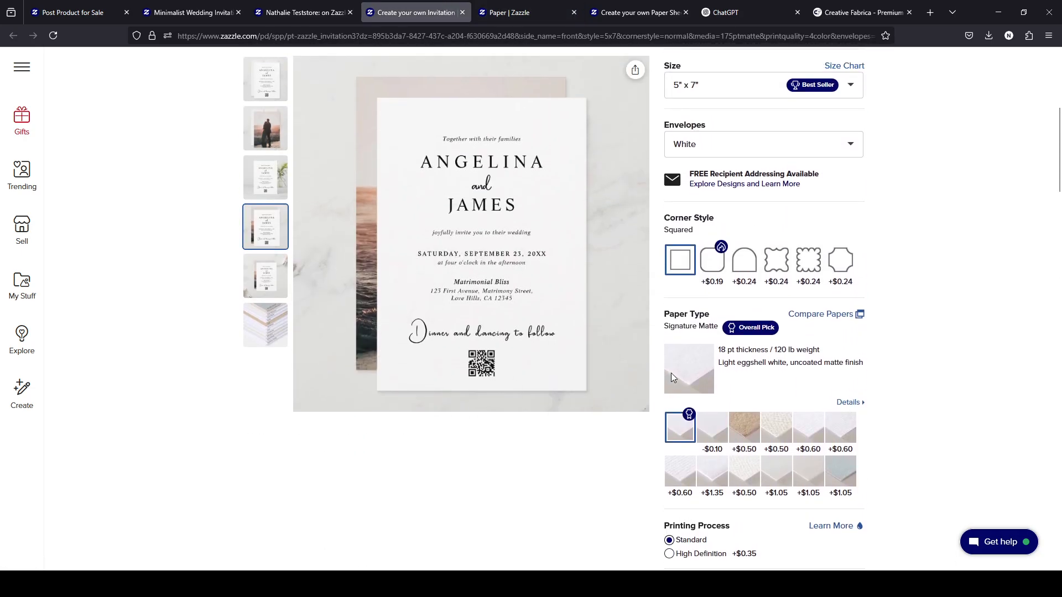
scroll(673, 377, up, 2)
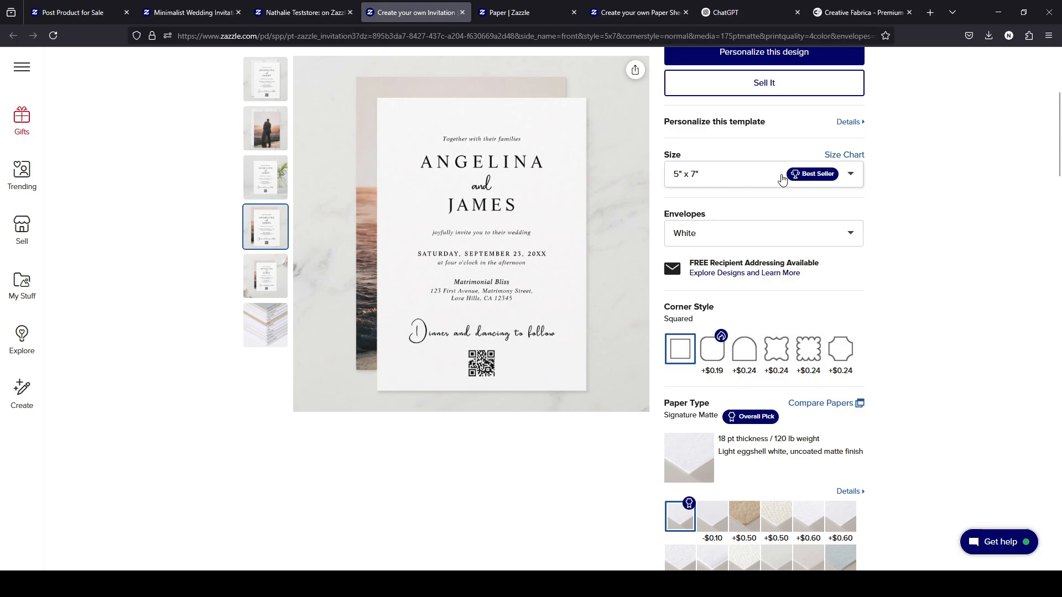
click(728, 177)
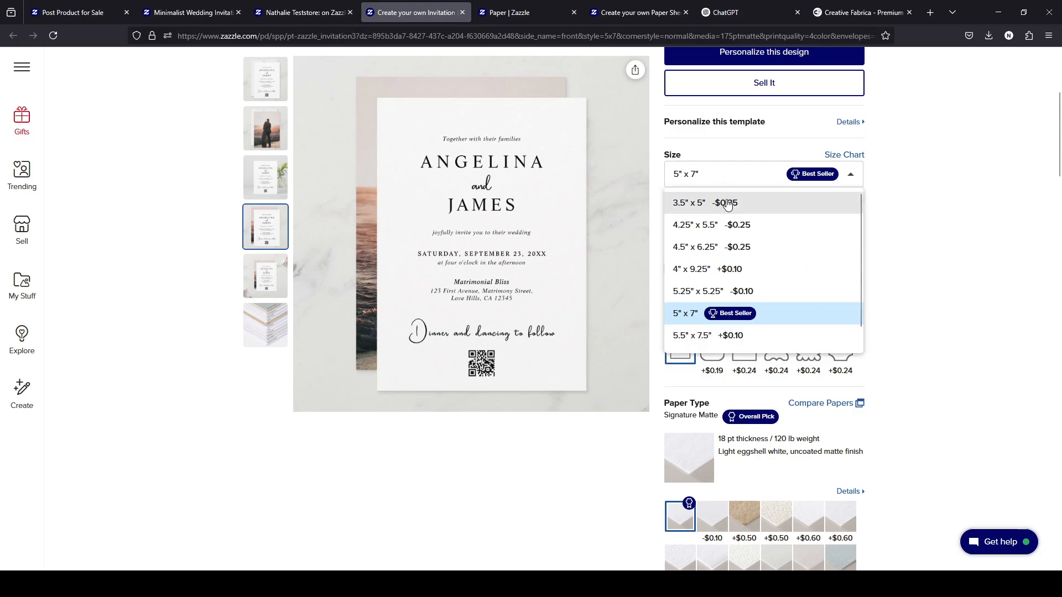
click(908, 265)
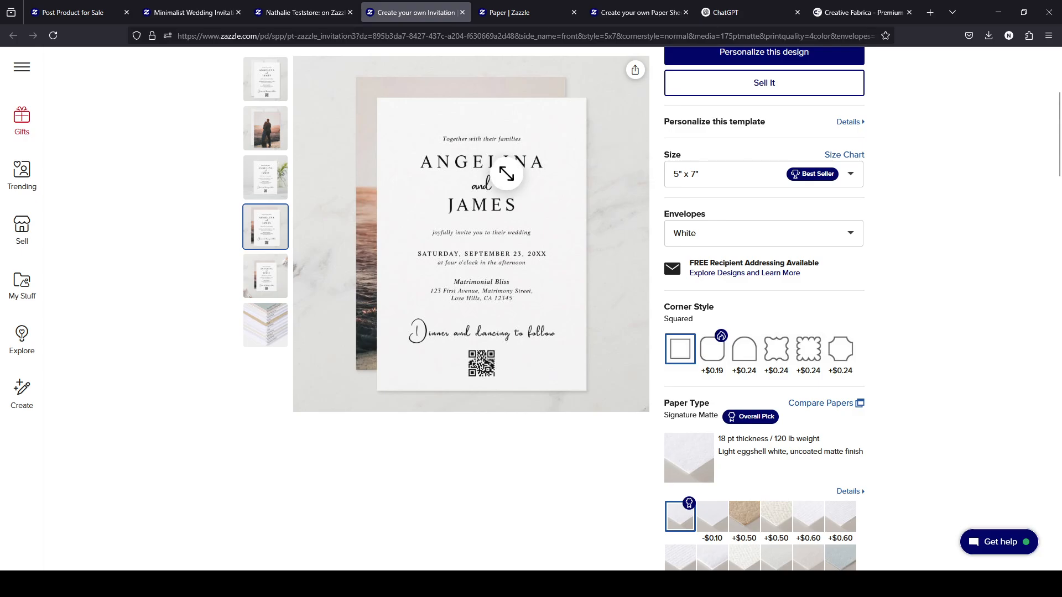
scroll(505, 174, up, 2)
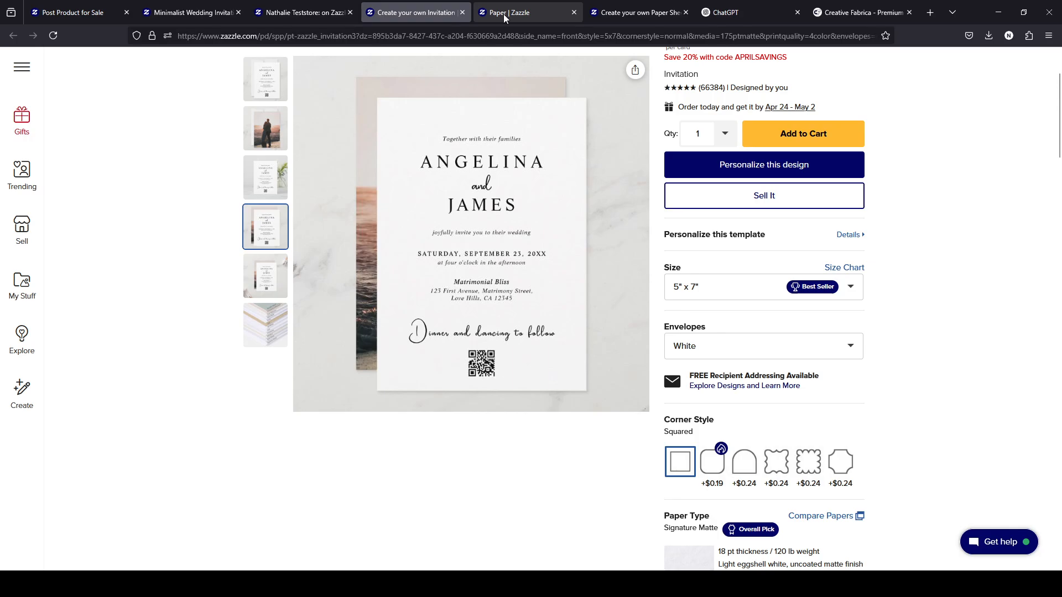
scroll(771, 236, up, 2)
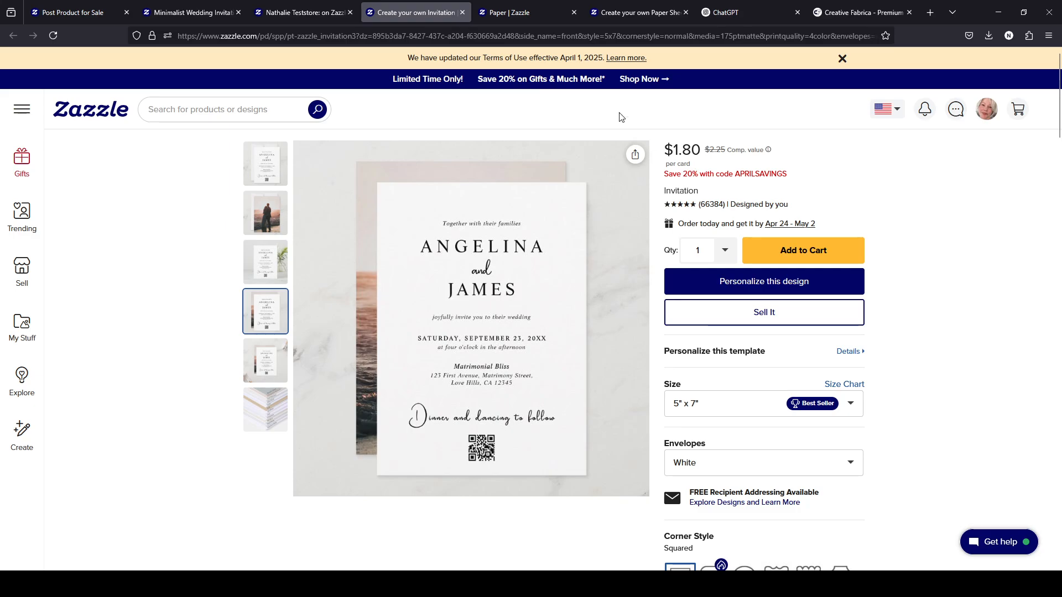
Return to the paper sheet's product page and examine its size and envelope options, transfer products and paper description
click(522, 14)
click(650, 12)
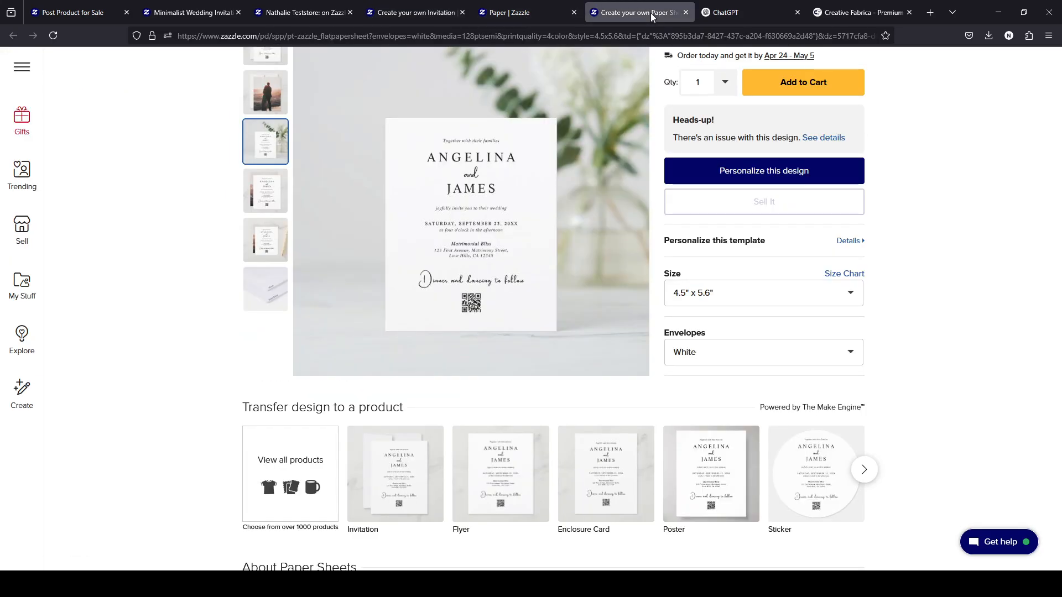
scroll(795, 190, up, 3)
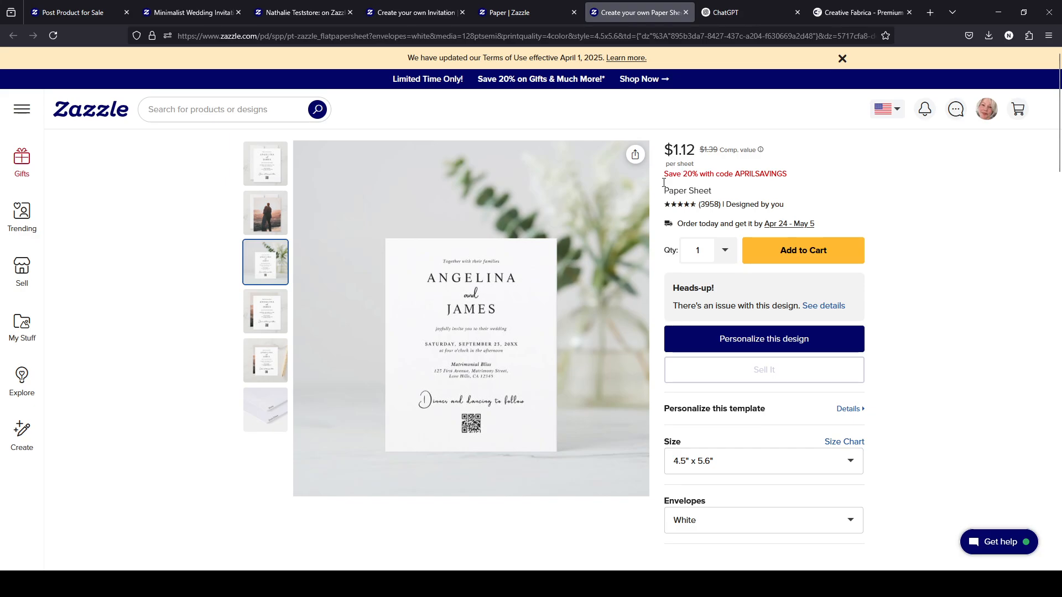
scroll(671, 177, down, 6)
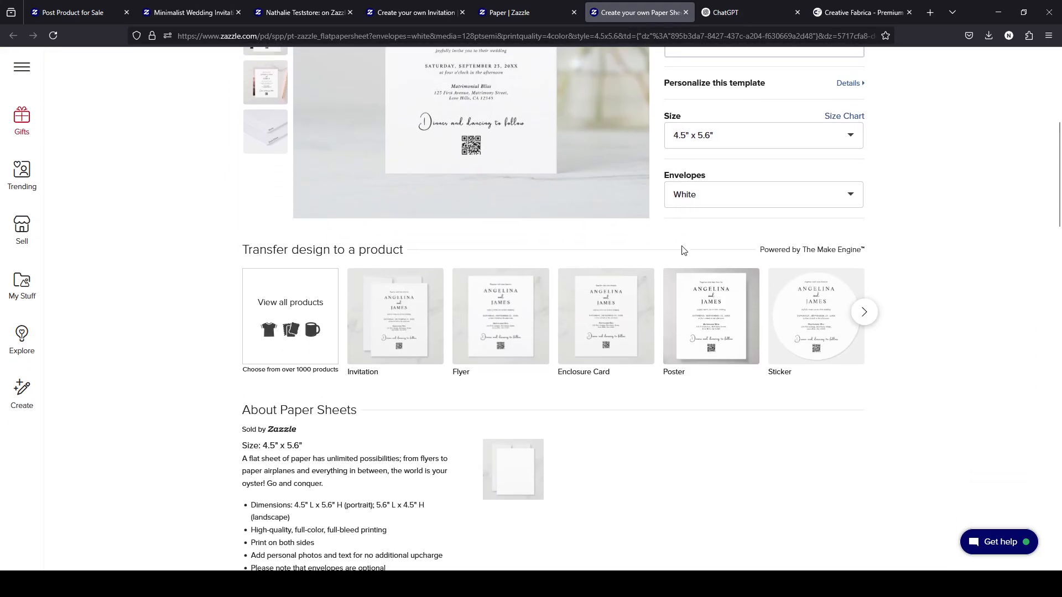
scroll(684, 250, up, 4)
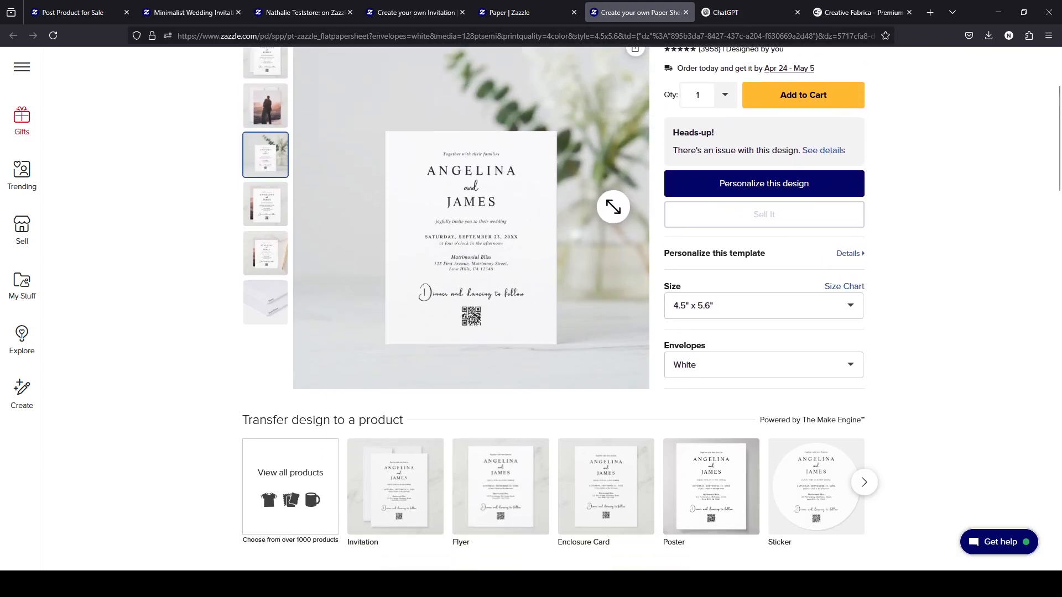
scroll(615, 237, down, 7)
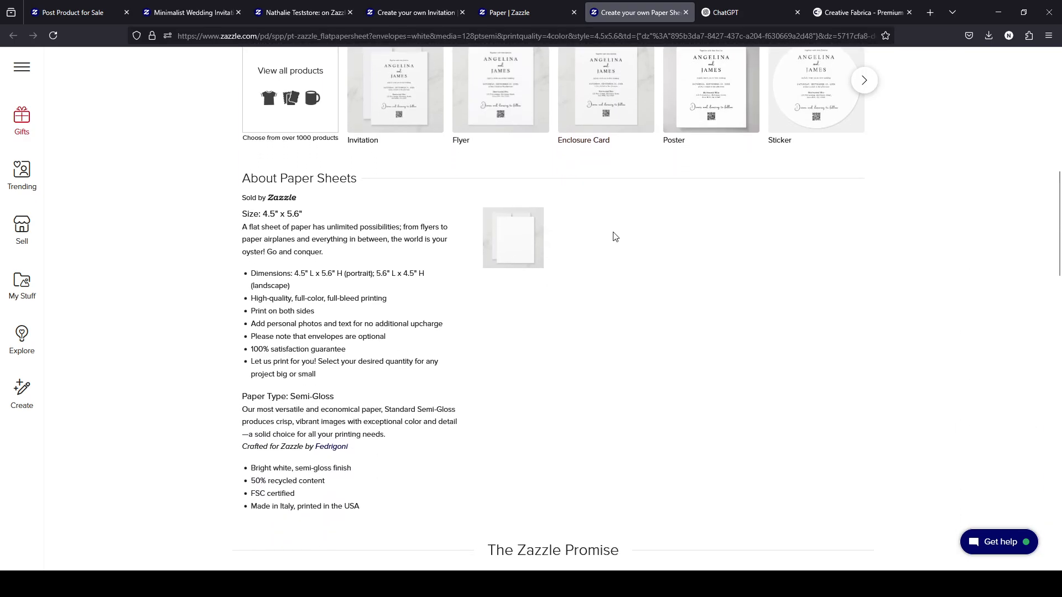
Examine the paper sheet's product page, comparing its preview, size and envelope options with the Paper Sheets description and Semi-Gloss paper details
scroll(643, 241, down, 1)
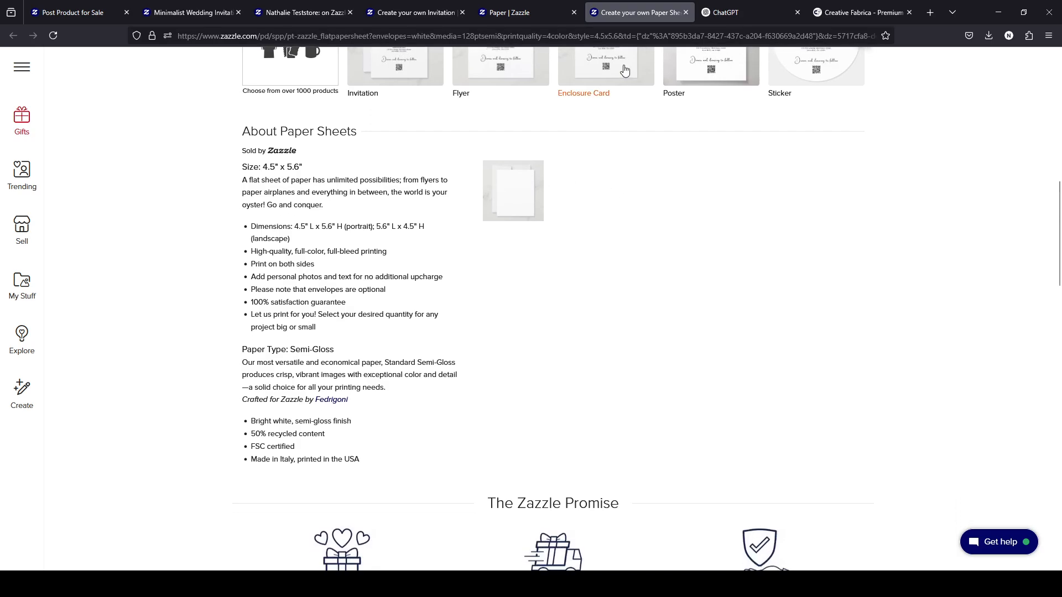
scroll(643, 241, up, 9)
scroll(643, 241, up, 2)
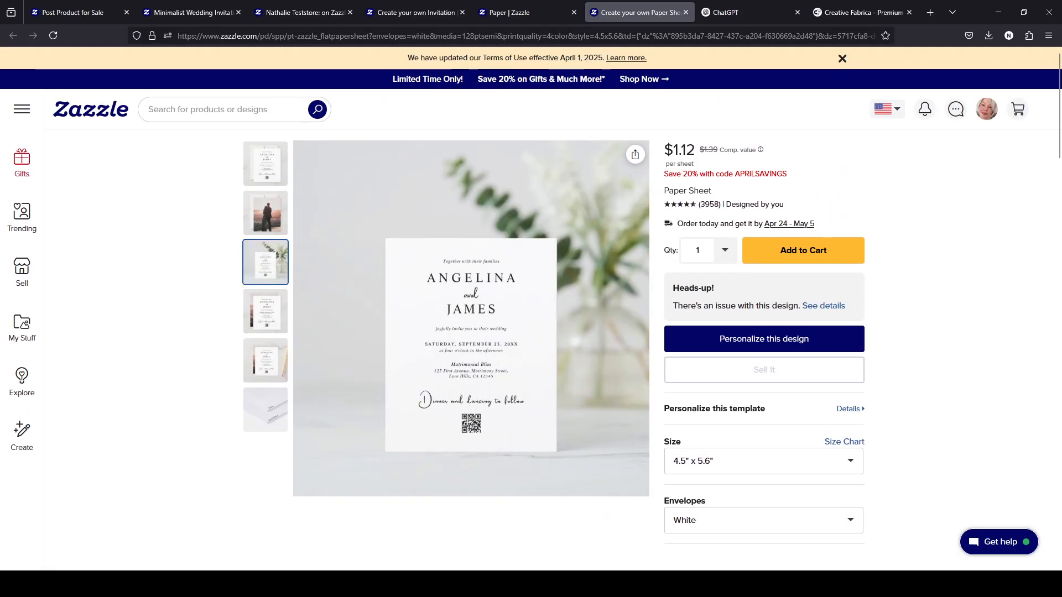
scroll(643, 241, down, 10)
scroll(643, 241, down, 2)
scroll(642, 303, up, 1)
scroll(587, 283, up, 3)
scroll(587, 283, up, 8)
scroll(587, 283, down, 11)
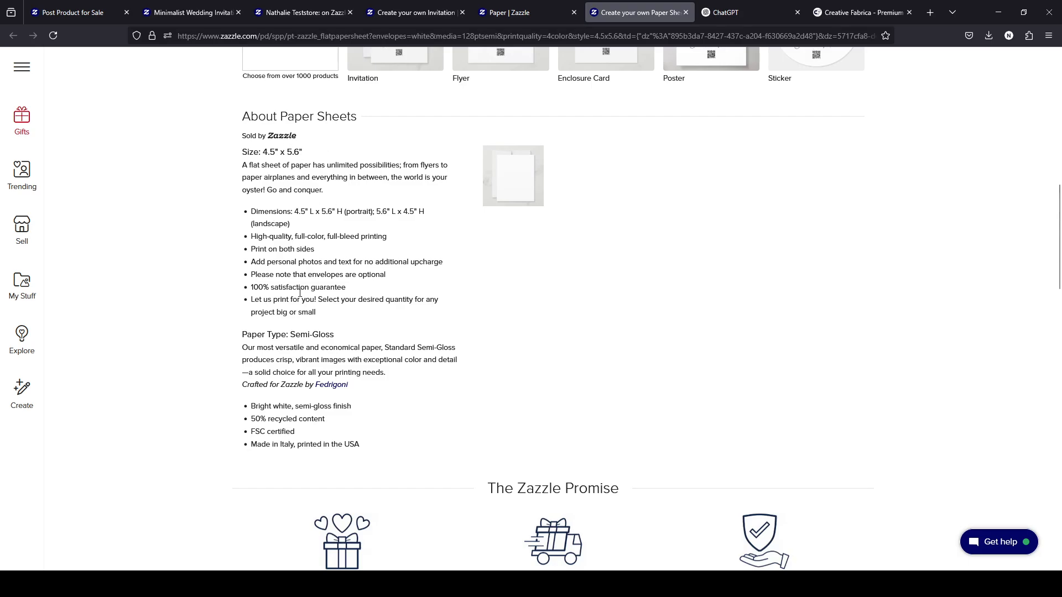
scroll(339, 336, down, 1)
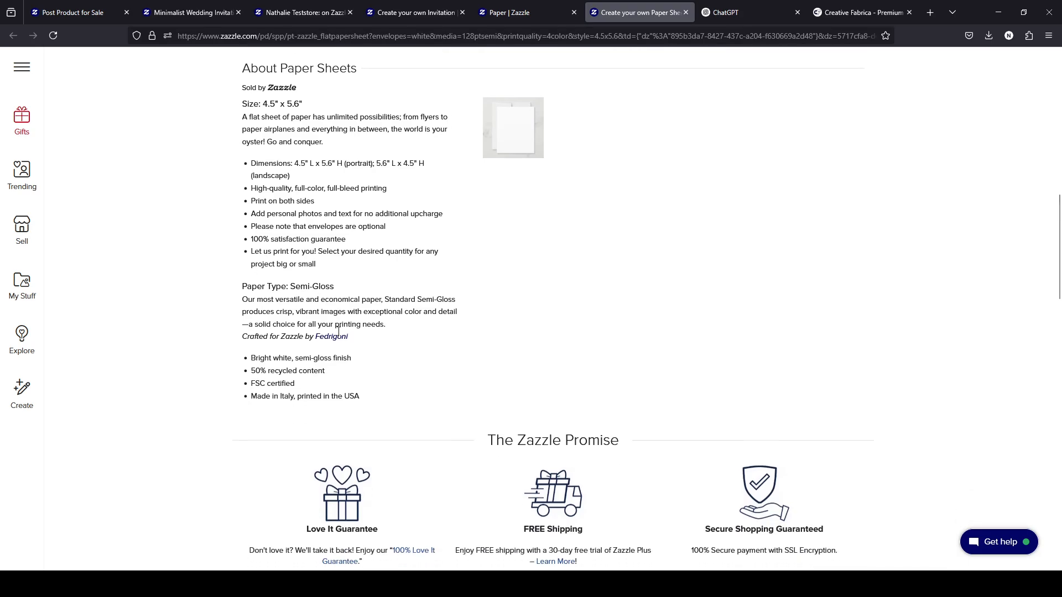
scroll(438, 332, up, 1)
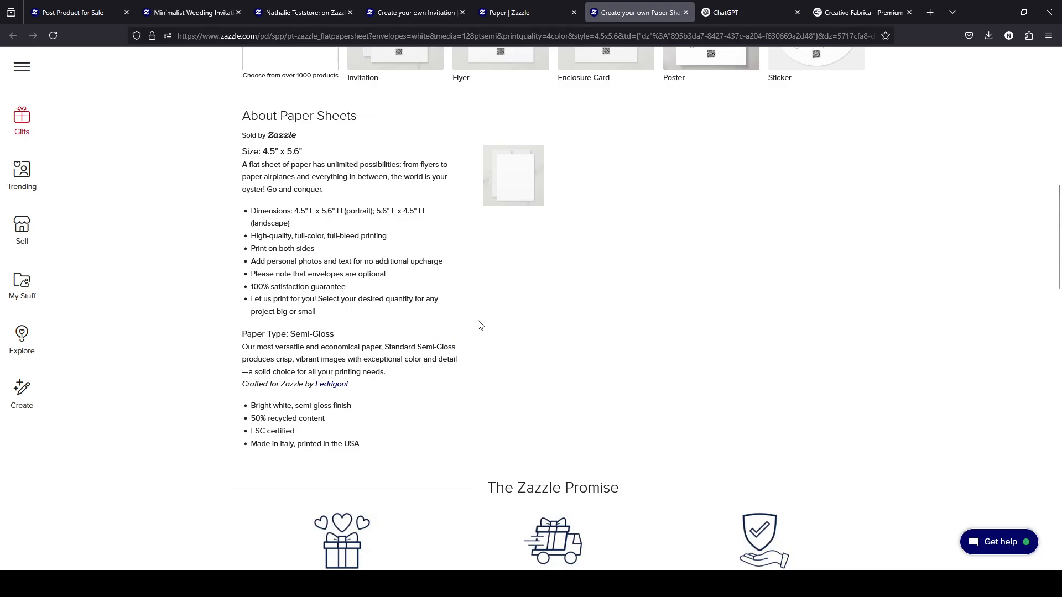
scroll(479, 326, up, 9)
scroll(702, 299, down, 3)
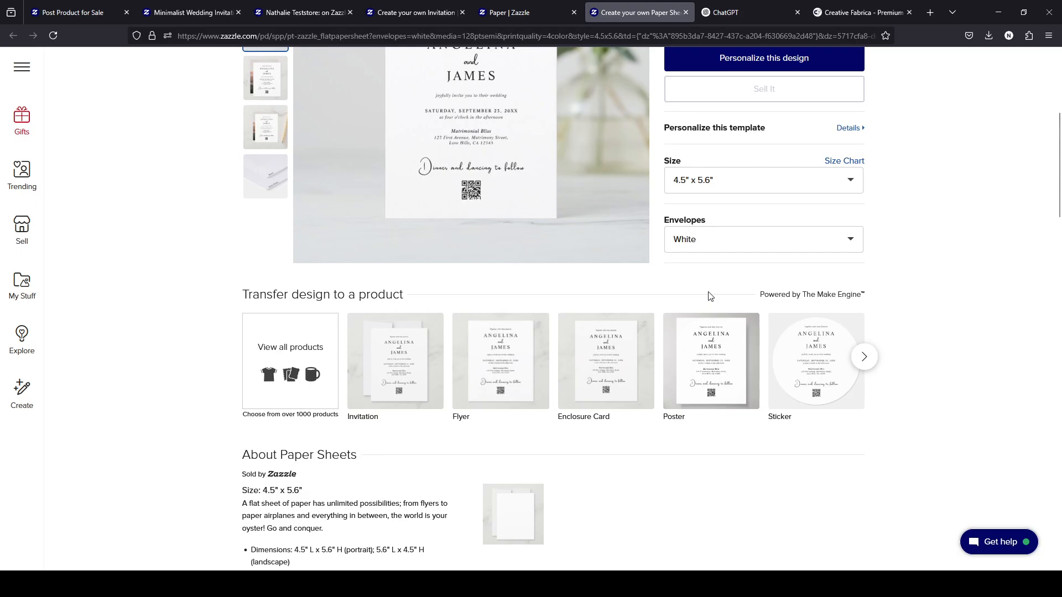
scroll(709, 296, up, 3)
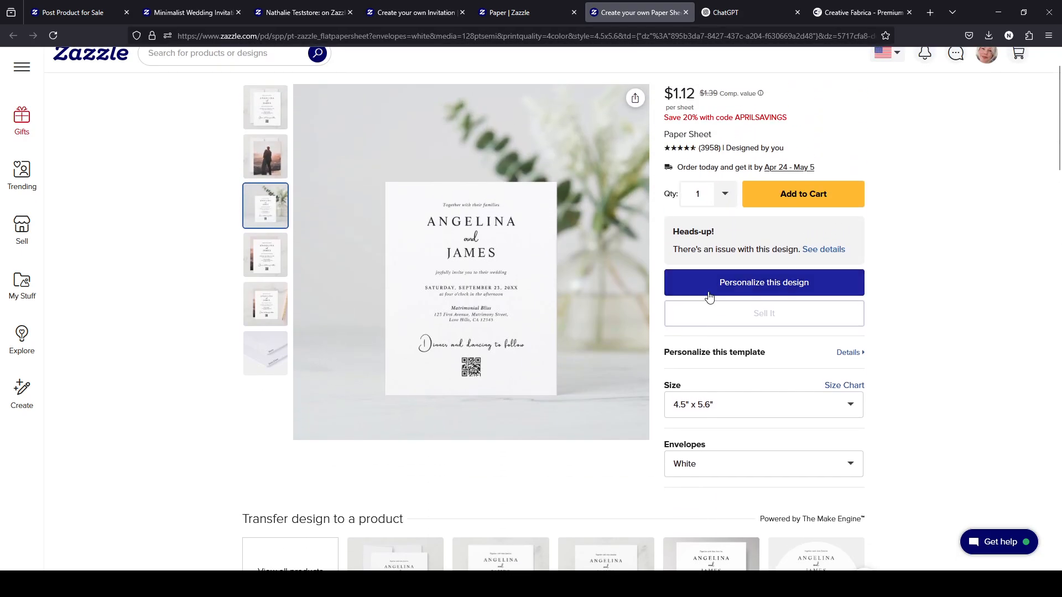
scroll(709, 297, down, 10)
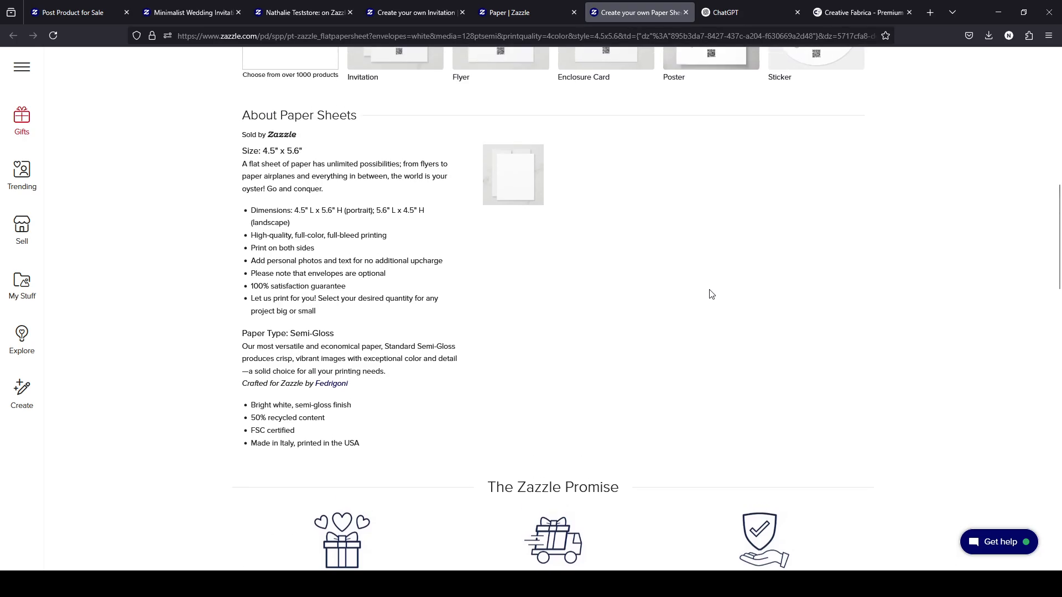
Read the paper sheet's customer reviews and reviewer photos, including the comments on semi-gloss print quality, and return to the product preview
scroll(458, 307, down, 10)
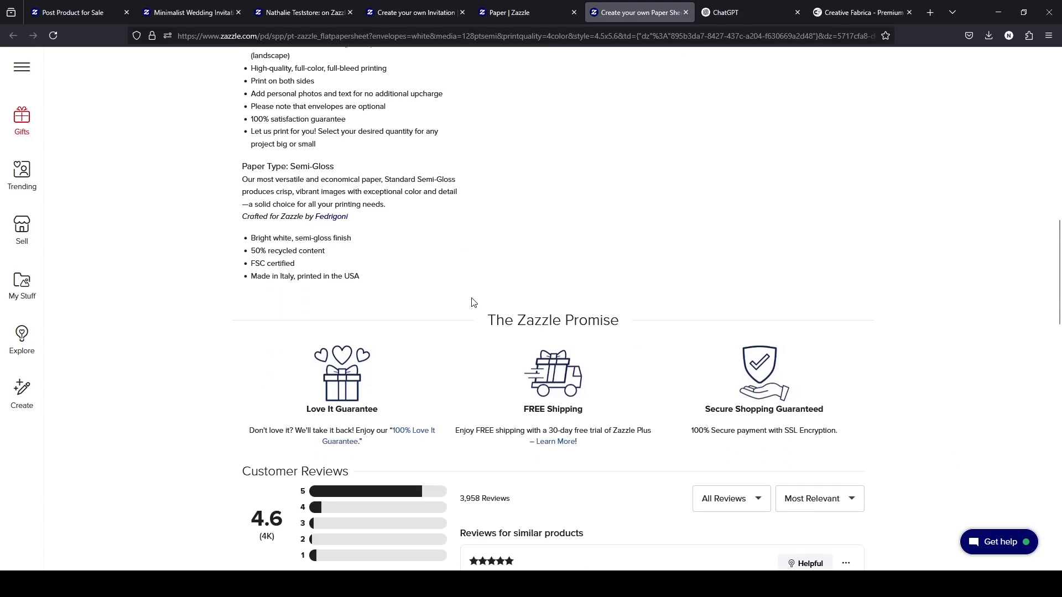
scroll(348, 136, up, 10)
scroll(497, 200, up, 3)
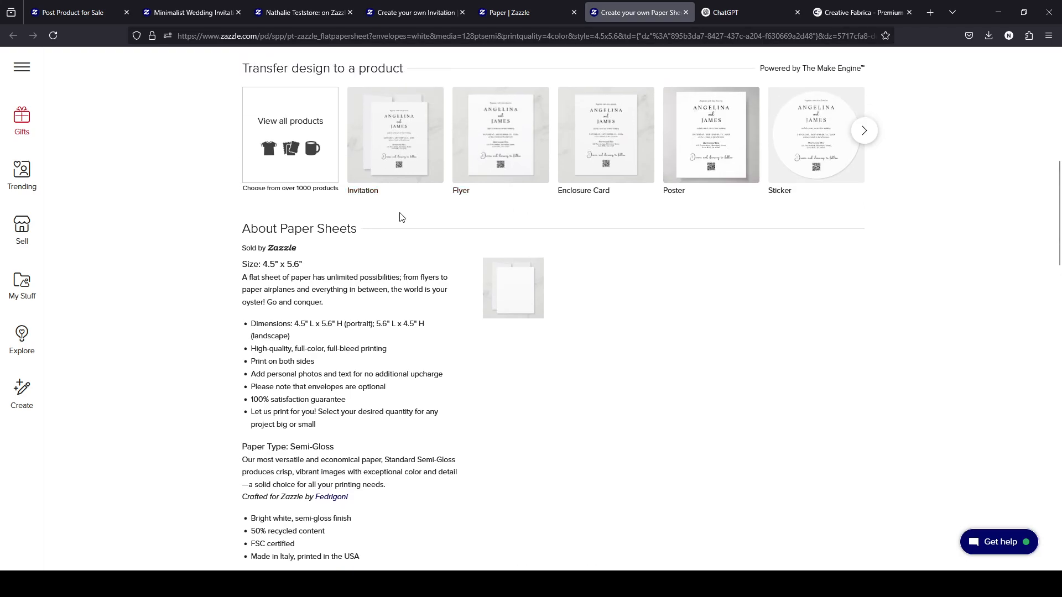
scroll(420, 323, down, 12)
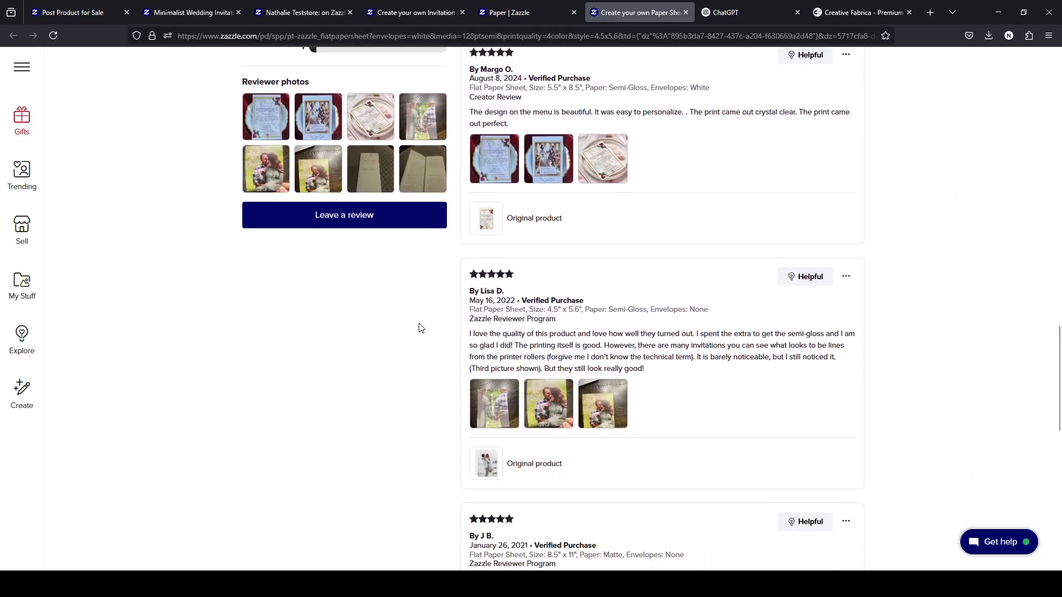
scroll(419, 328, down, 2)
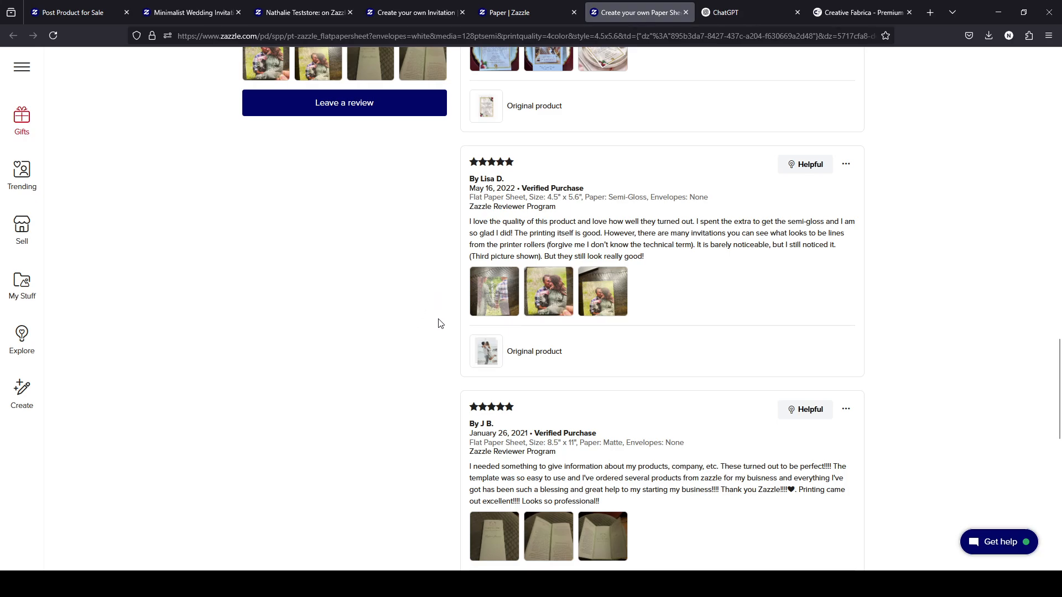
scroll(441, 320, up, 10)
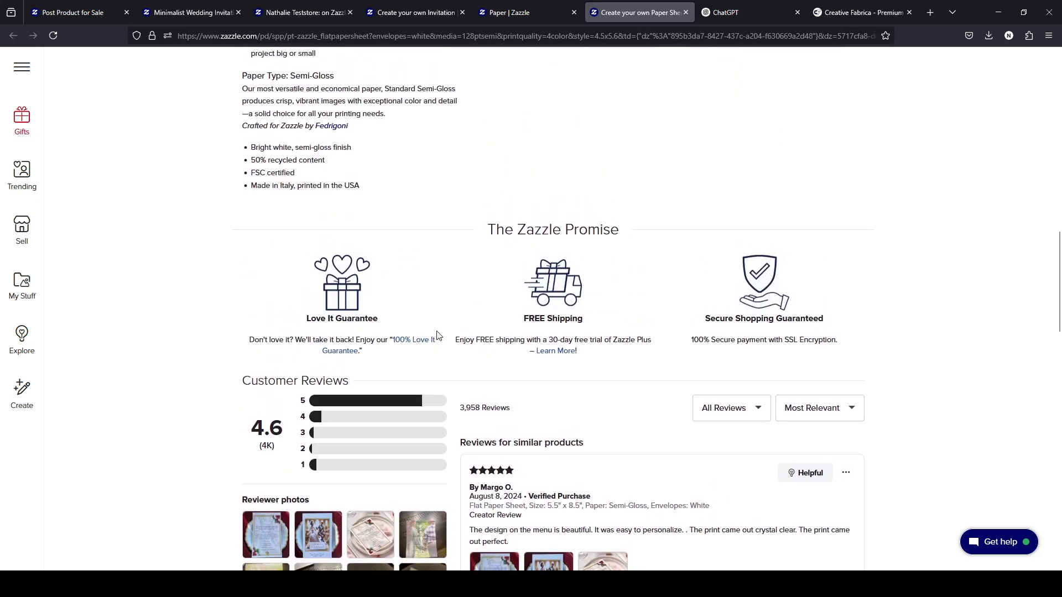
scroll(437, 335, up, 15)
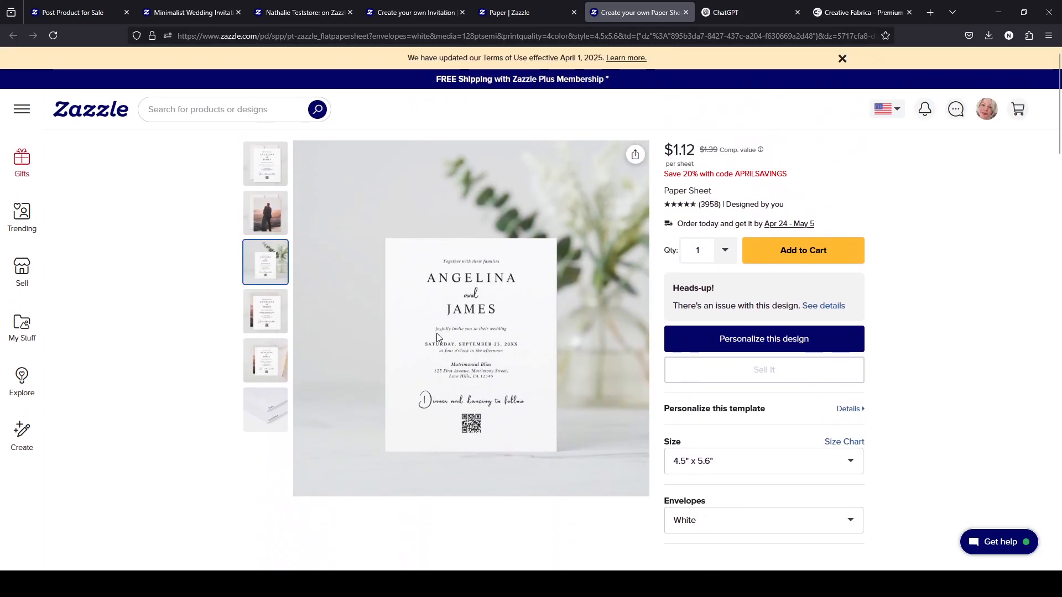
Open the paper sheet's template fields, continue into the full design editor, and check the warning on the front QR code layer
scroll(431, 332, down, 2)
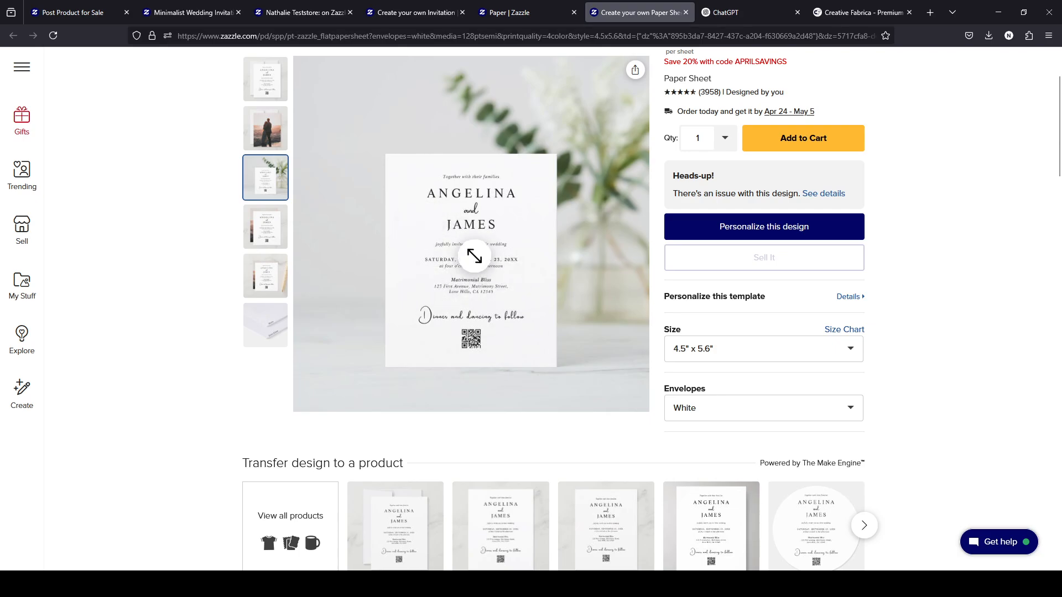
click(715, 227)
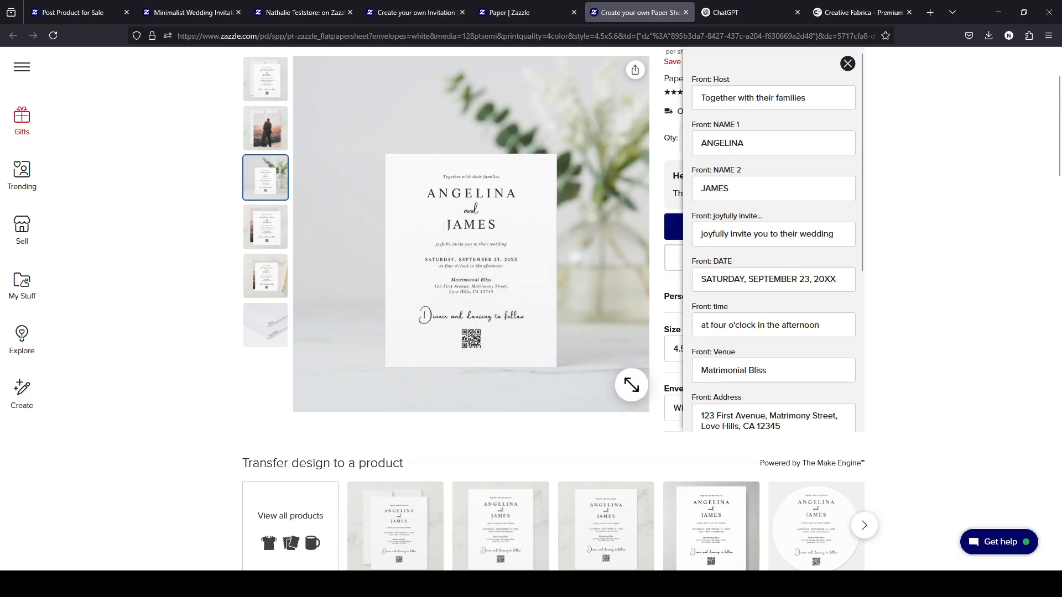
scroll(832, 263, down, 5)
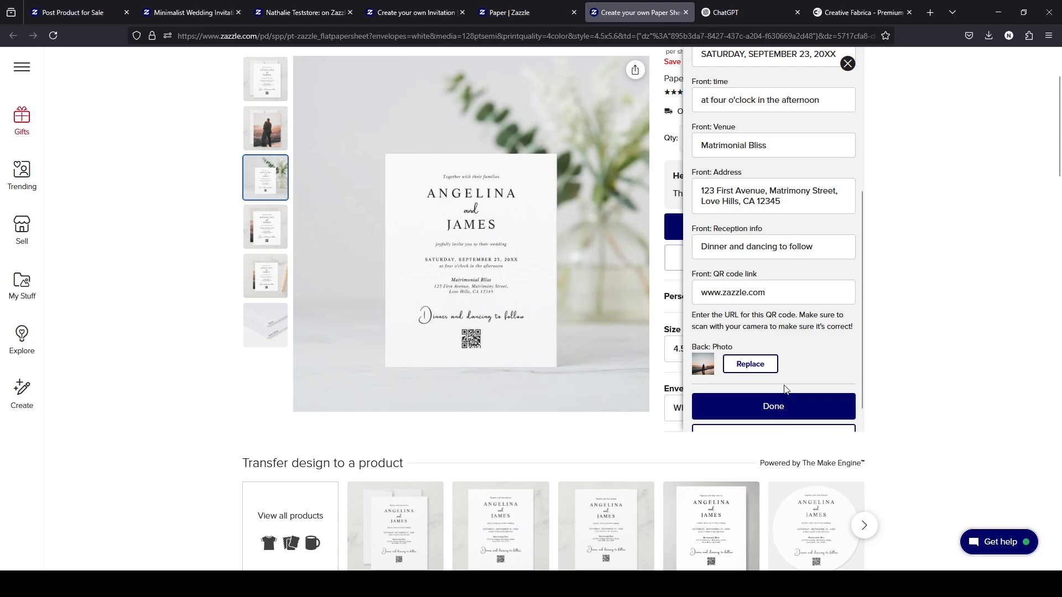
scroll(865, 313, down, 1)
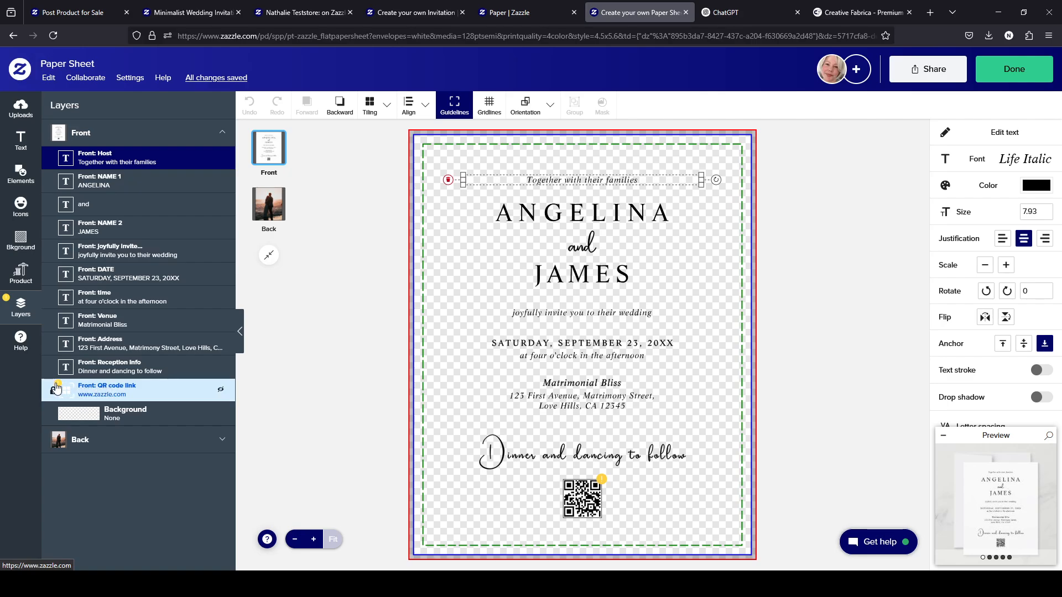
mouse_move(56, 388)
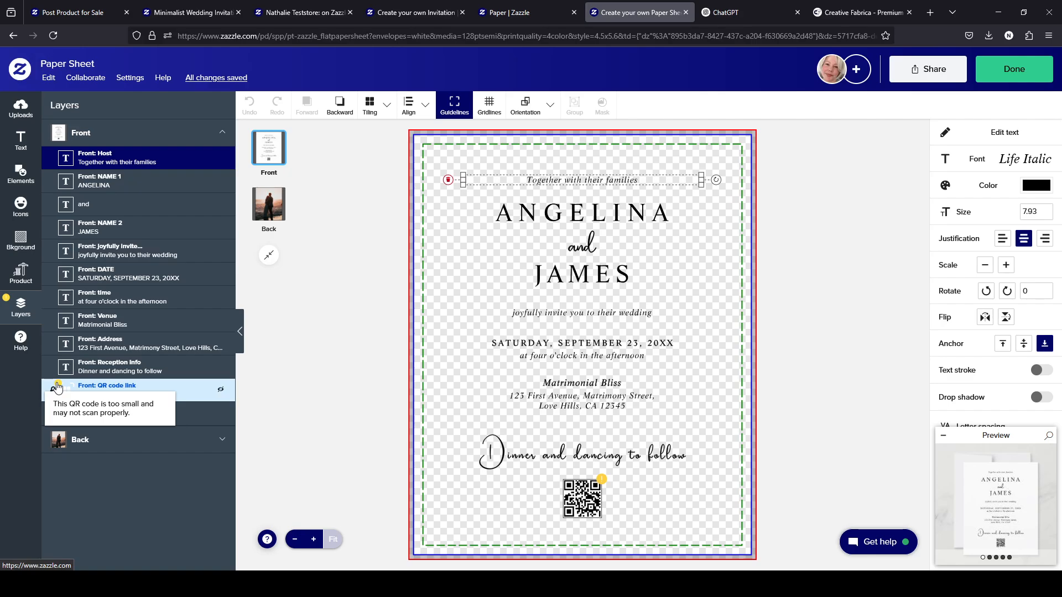
Enlarge the QR code on the front just enough to clear its size warning, keeping it below the reception line
click(583, 490)
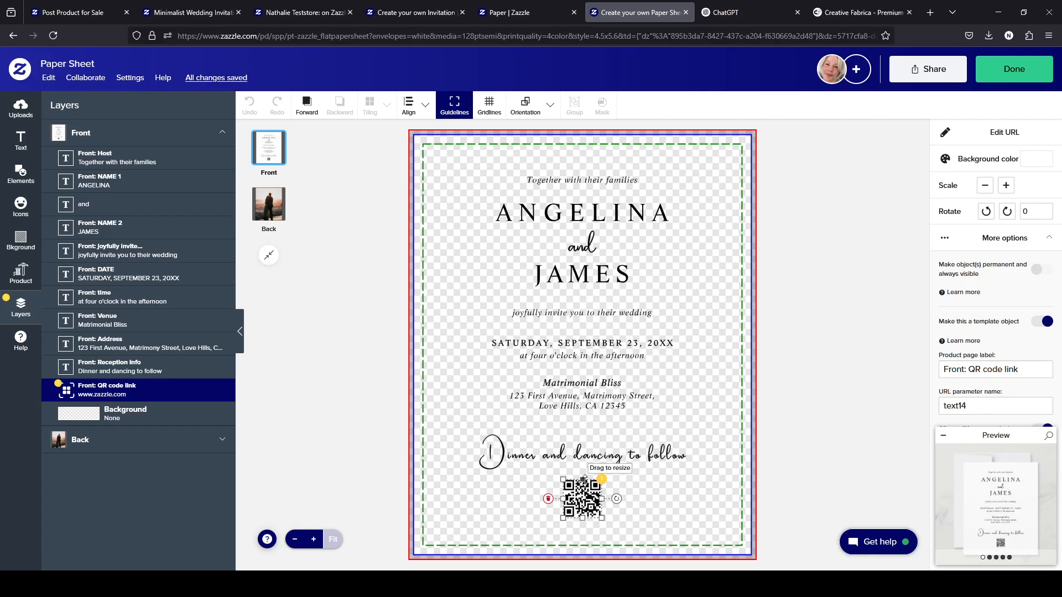
drag(584, 517, 582, 474)
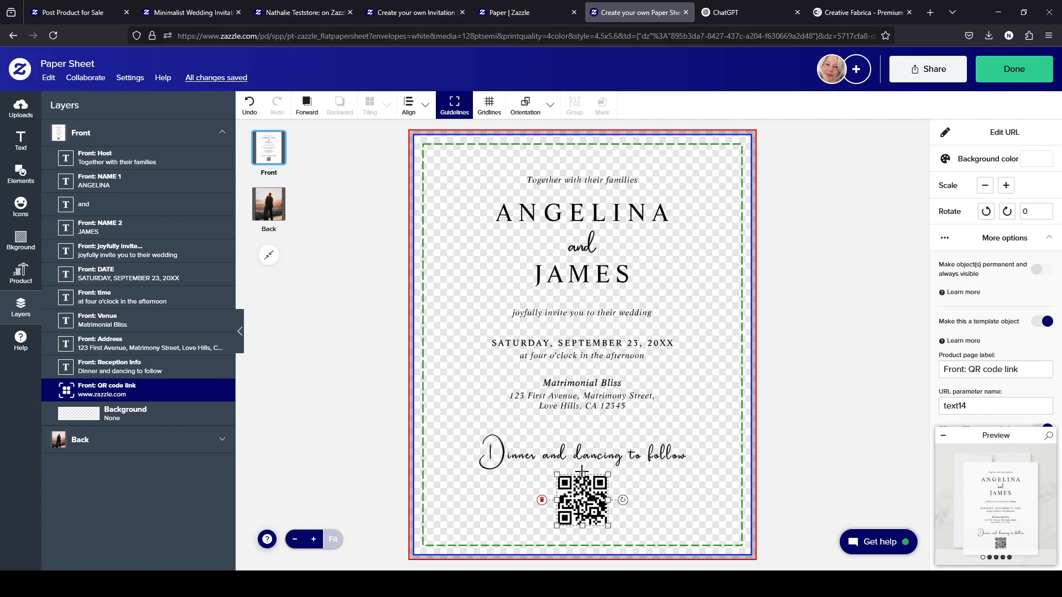
drag(582, 473, 582, 486)
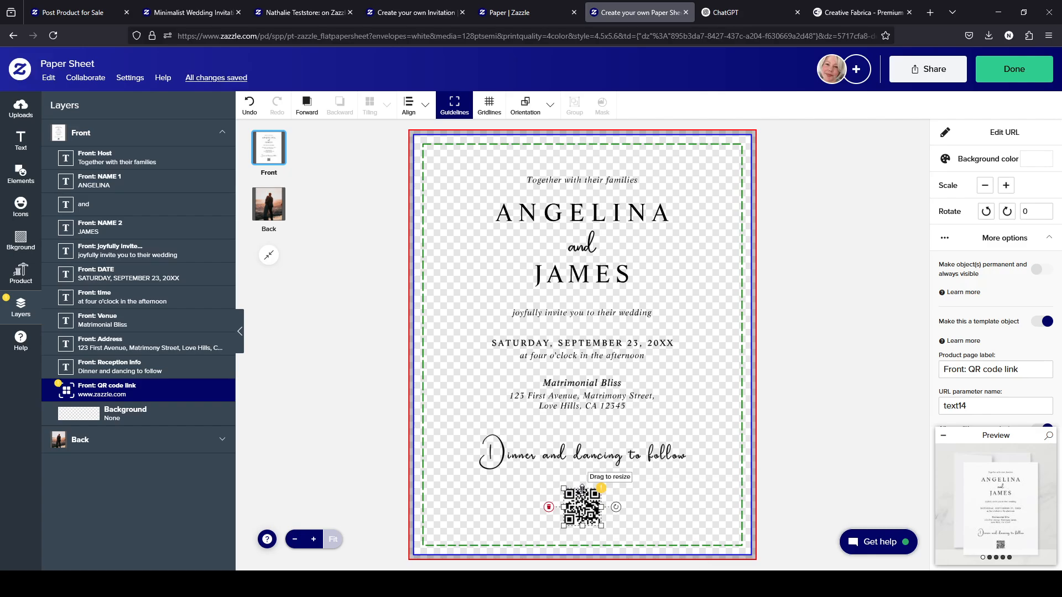
drag(582, 485, 582, 477)
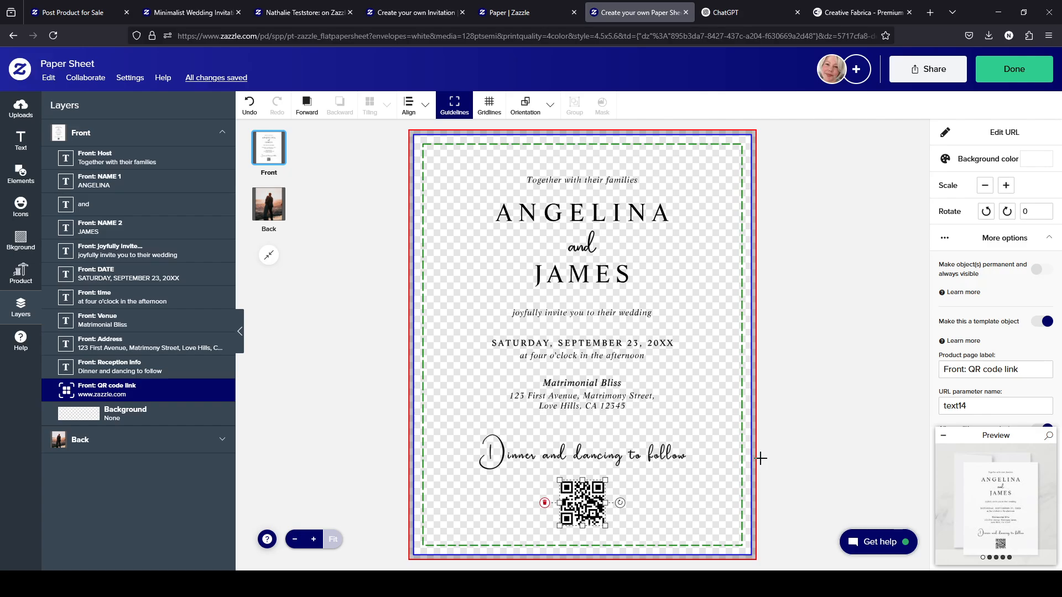
Widen the text box of "Dinner and dancing to follow" on both sides, almost to the green safe-area guideline
click(662, 462)
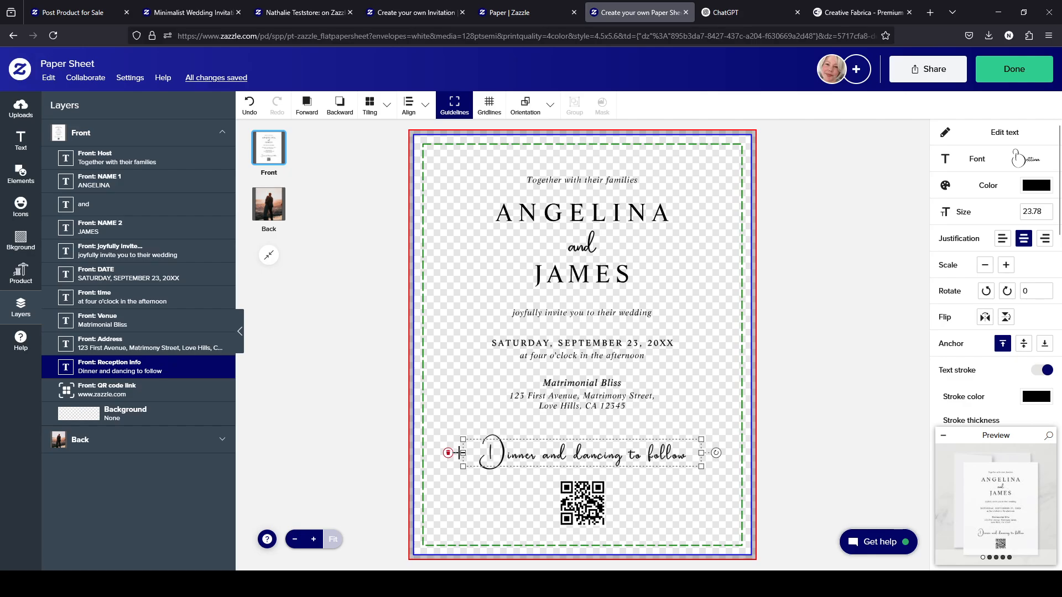
drag(463, 453, 444, 454)
drag(701, 453, 720, 457)
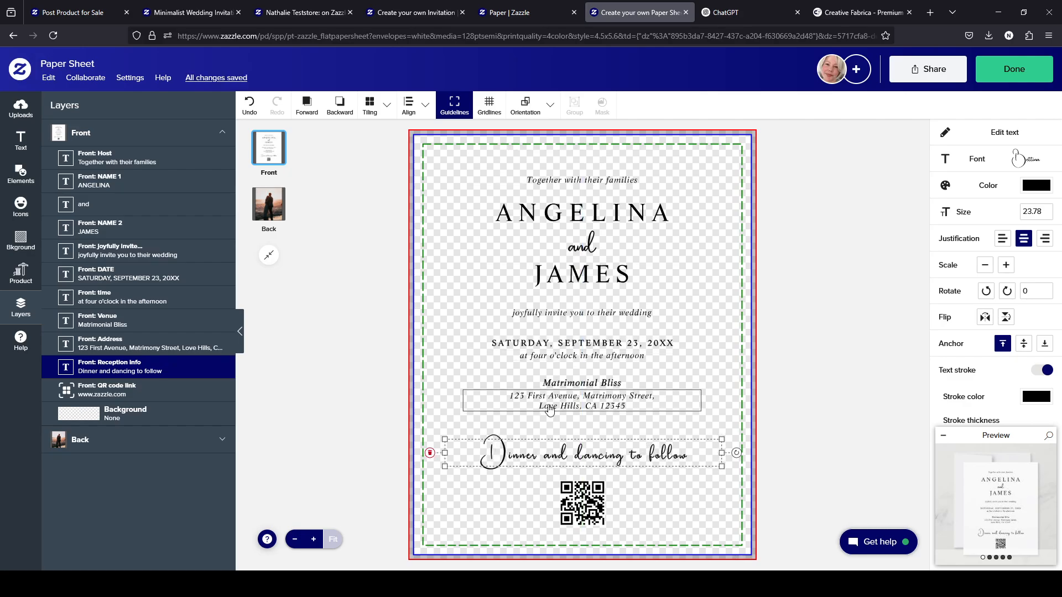
Widen the address text box on both sides to match the width of the reception info box
click(467, 398)
mouse_move(464, 397)
mouse_down()
mouse_move(431, 399)
mouse_move(445, 404)
mouse_up()
click(462, 455)
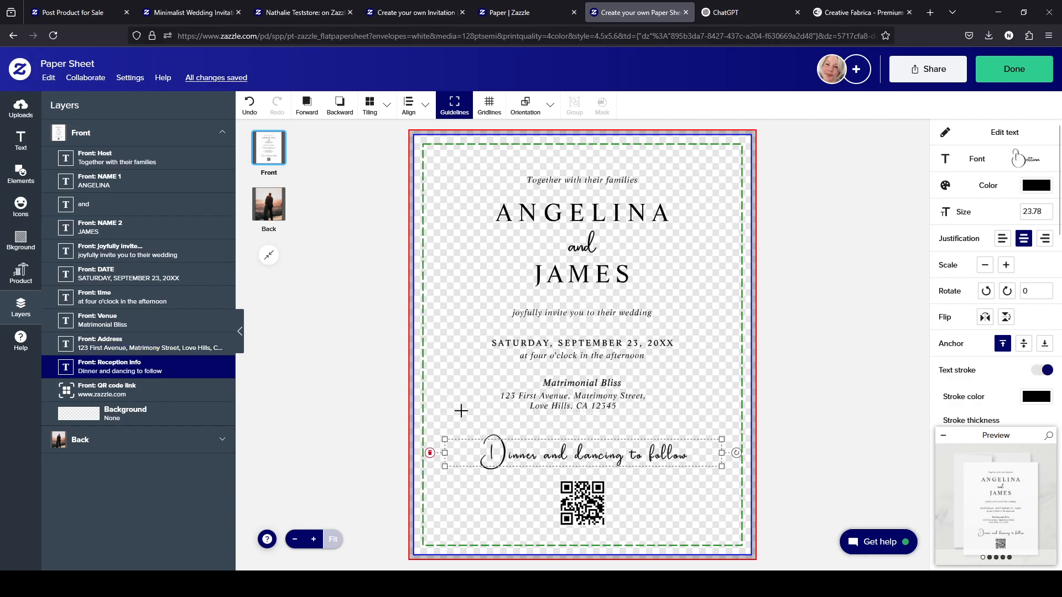
click(669, 403)
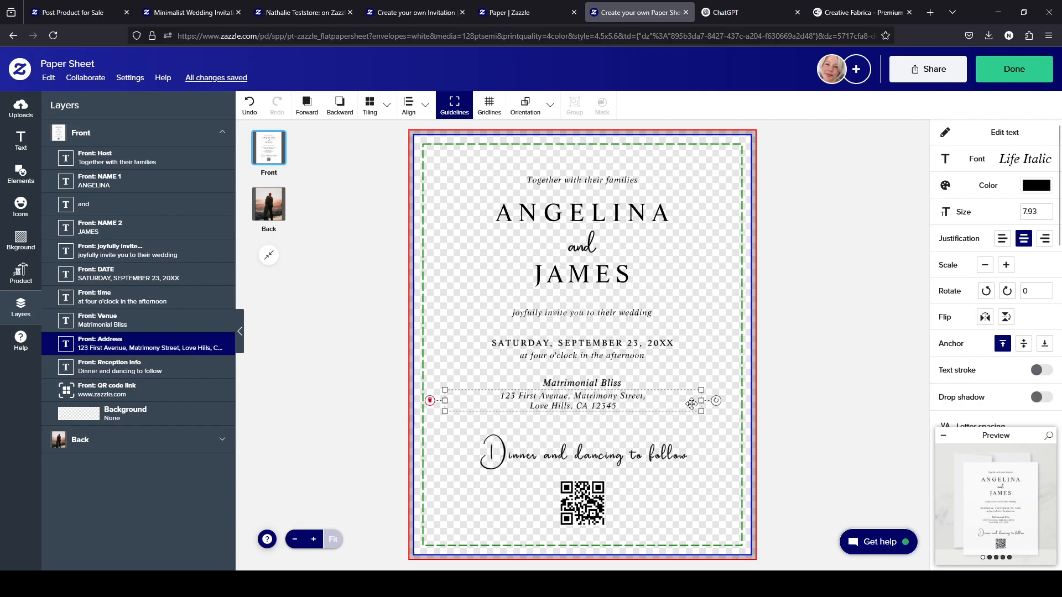
drag(711, 401, 721, 403)
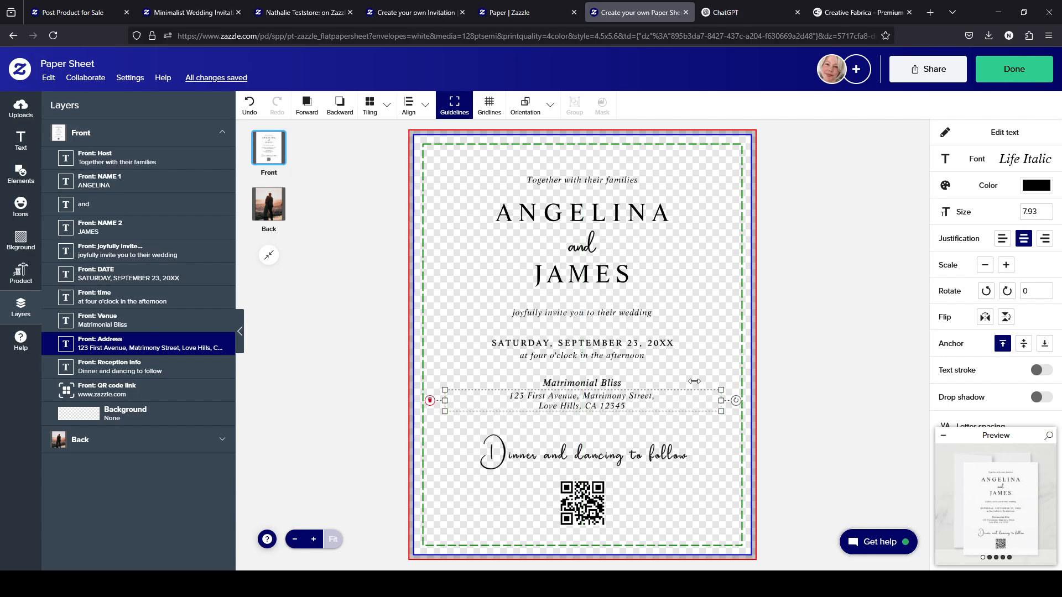
Widen the "Matrimonial Bliss" venue text box on both sides to match the address and reception info boxes
click(601, 382)
mouse_move(463, 383)
mouse_down()
mouse_move(430, 383)
mouse_move(444, 382)
mouse_up()
drag(702, 383, 723, 383)
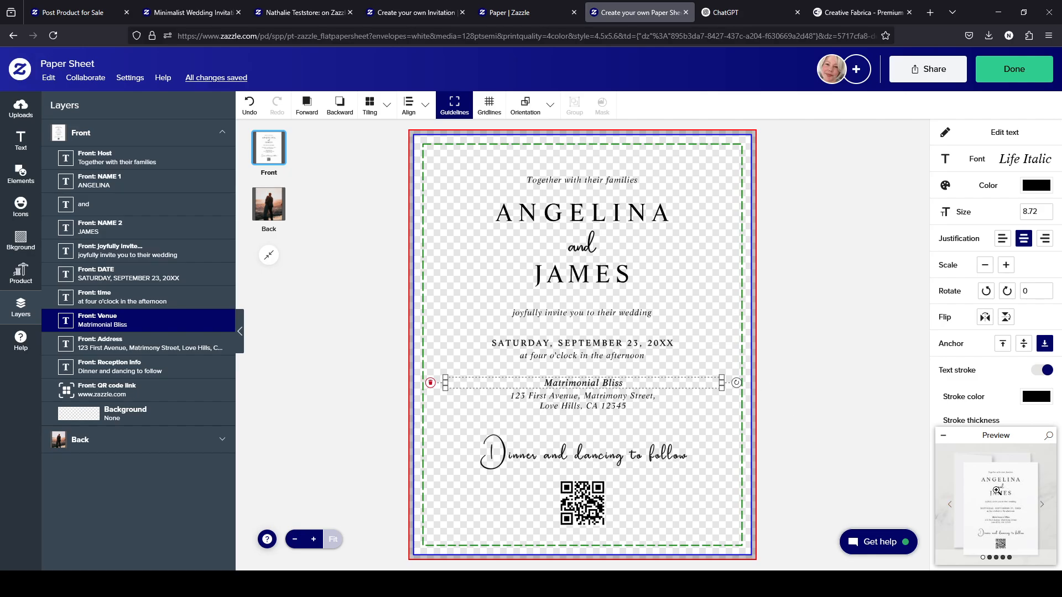
click(639, 453)
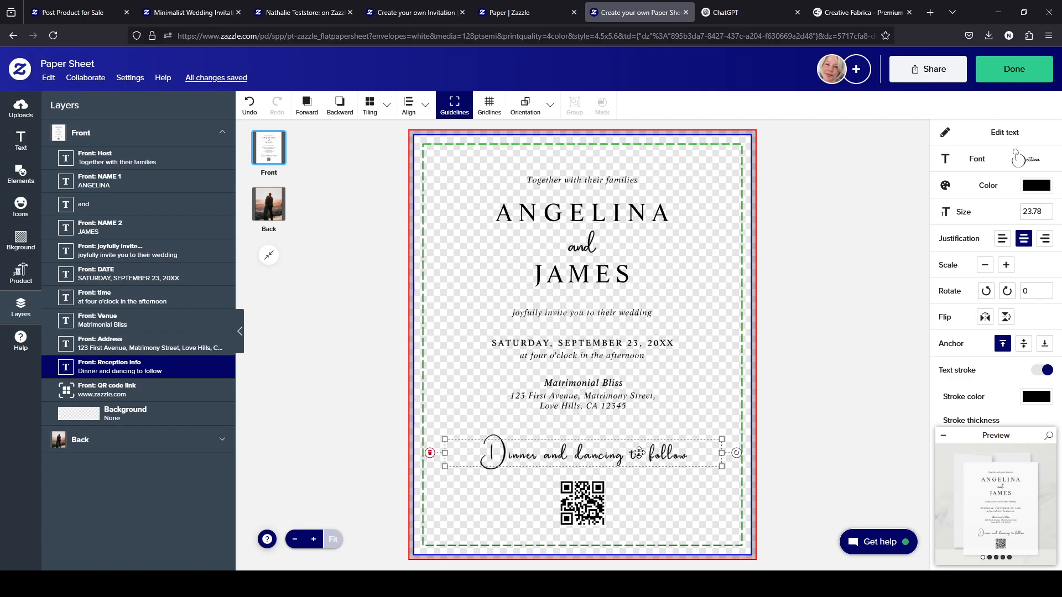
Move all text above the reception line slightly down as one selection and center it horizontally on the artboard
drag(800, 415, 401, 138)
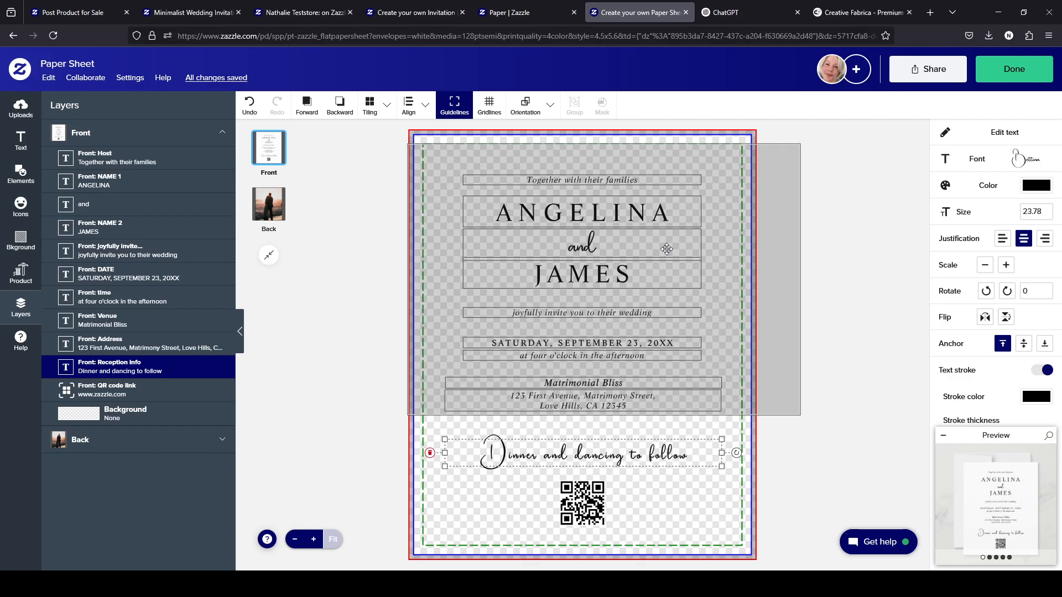
drag(676, 237, 676, 245)
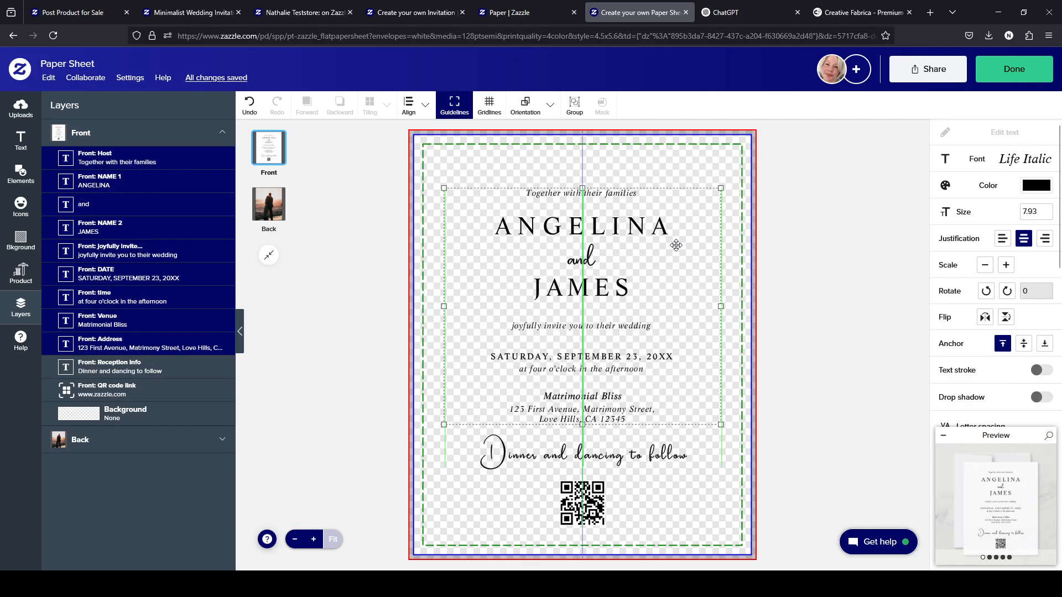
click(409, 104)
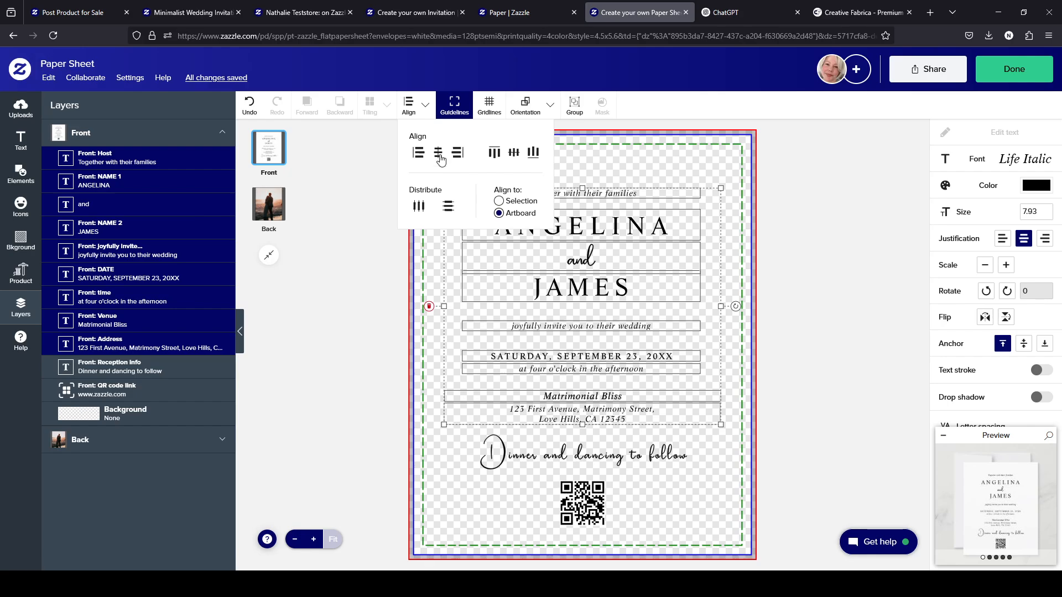
click(837, 413)
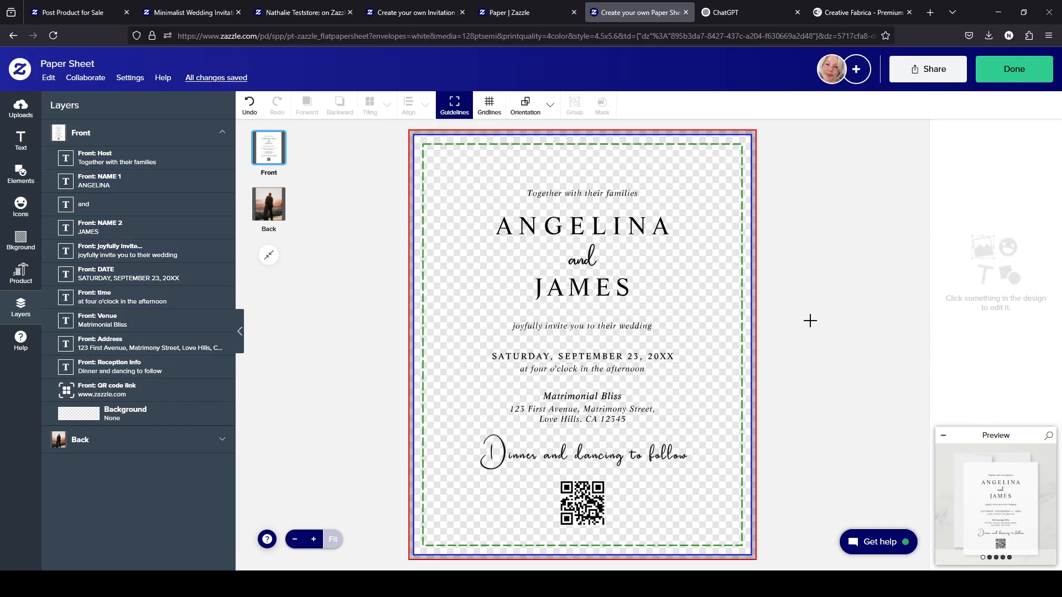
Move the host line, both names and the word "and" slightly down as one centered selection, and check the enlarged preview
drag(791, 161, 463, 306)
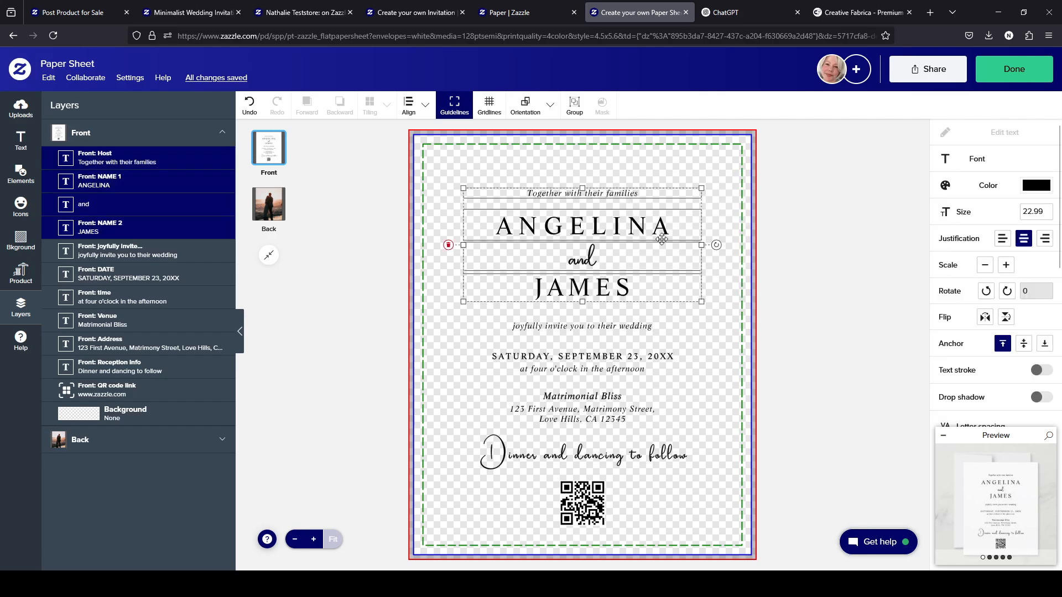
drag(662, 243, 662, 250)
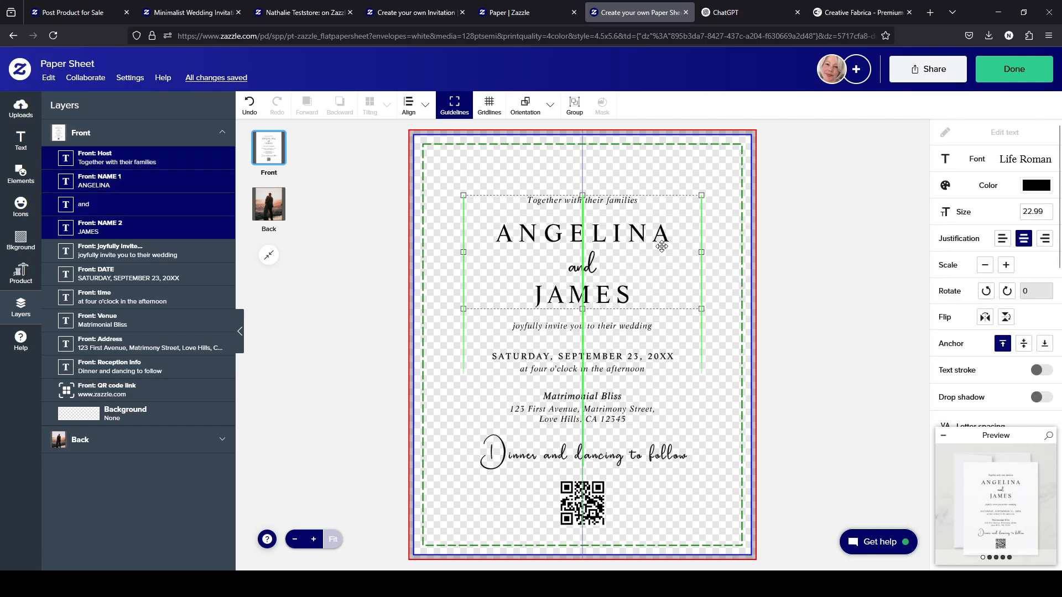
click(779, 302)
click(989, 479)
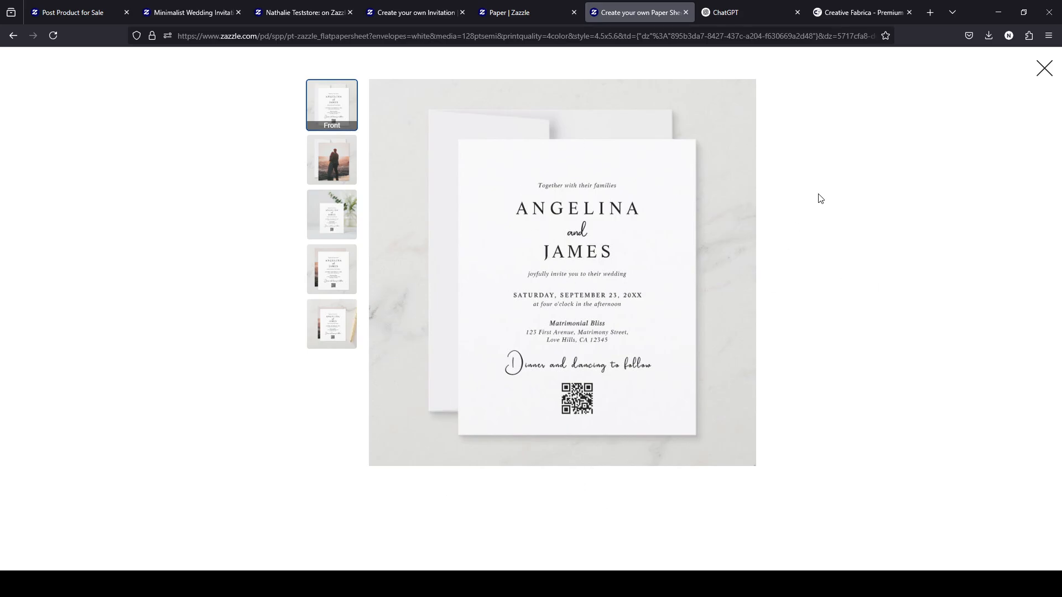
click(1045, 68)
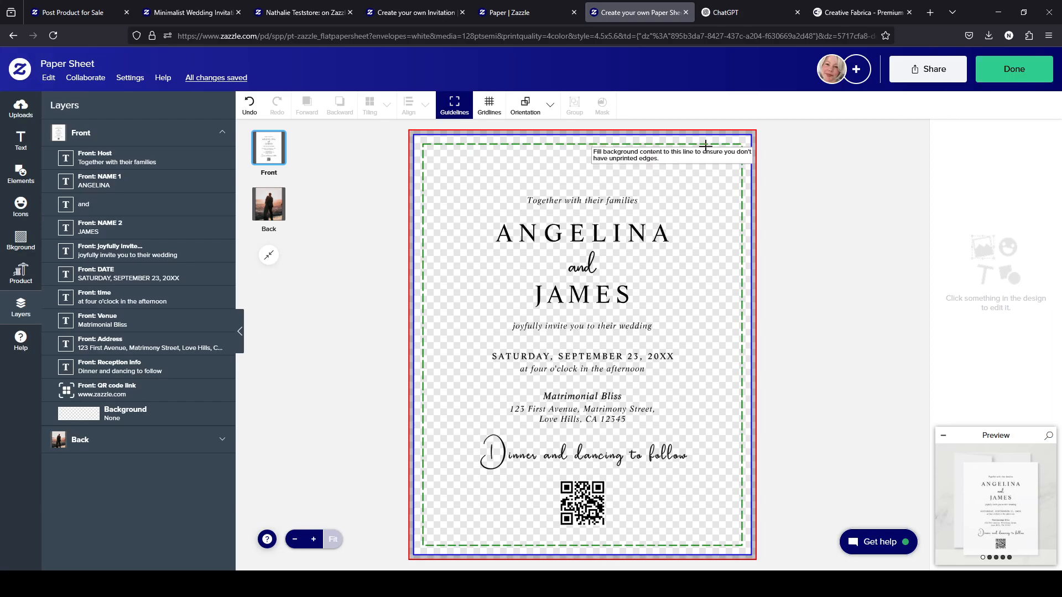
Move "Together with their families" and "joyfully invite you to their wedding" each slightly down, and open the enlarged preview
drag(653, 206, 651, 206)
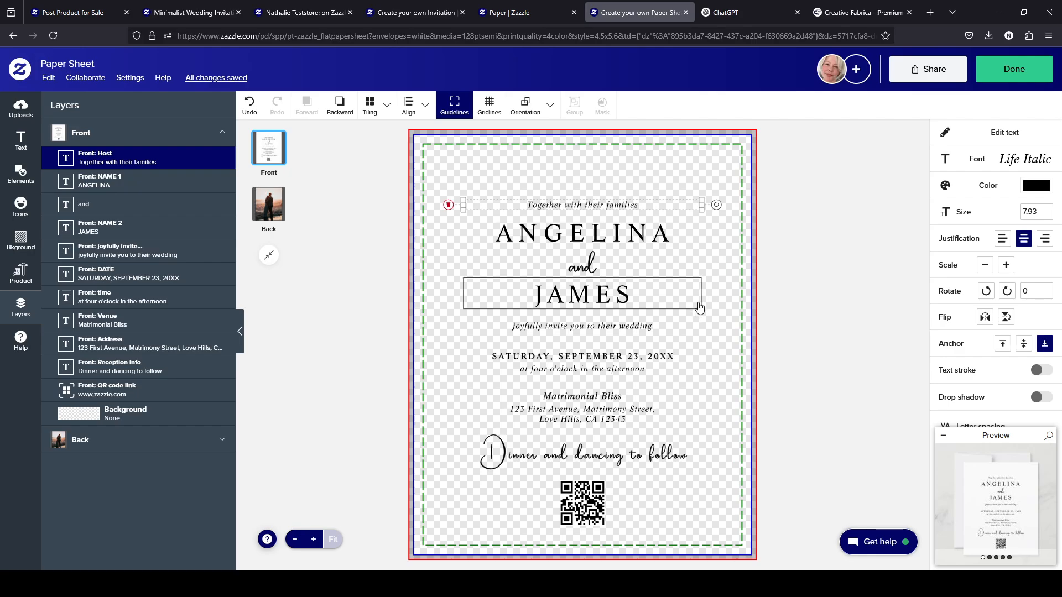
drag(632, 328, 633, 329)
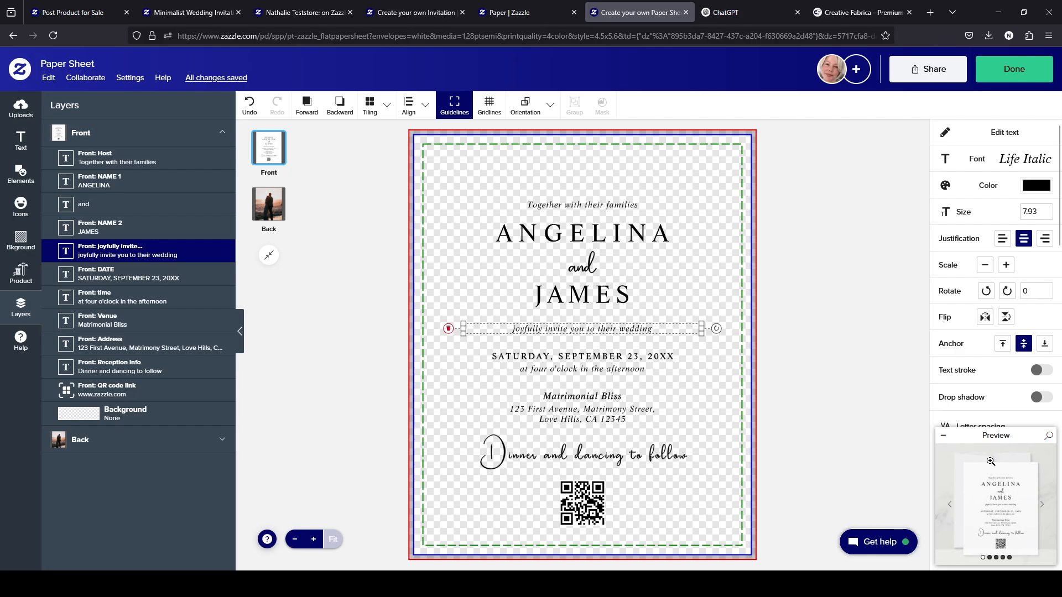
click(982, 437)
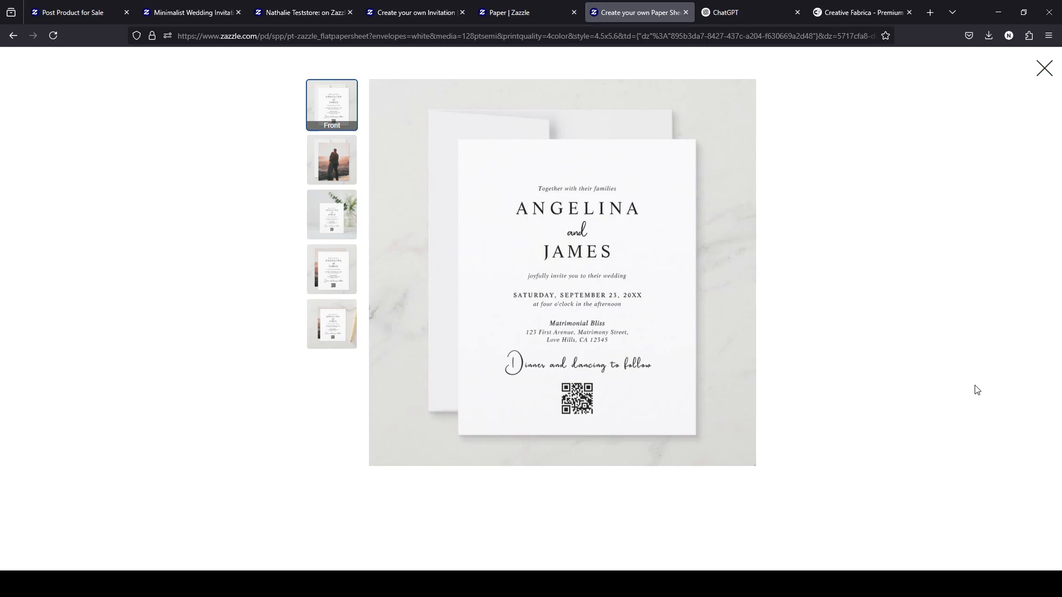
Switch to the minimalist wedding invitations search results and examine the layouts and typography of the best-selling designs
click(196, 12)
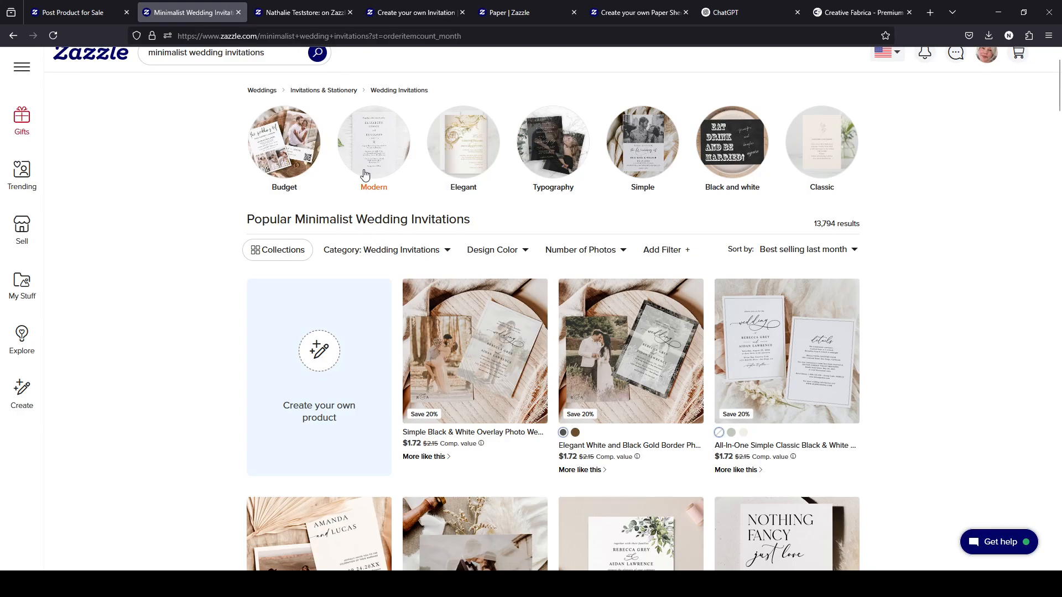
scroll(457, 184, down, 2)
scroll(976, 270, down, 3)
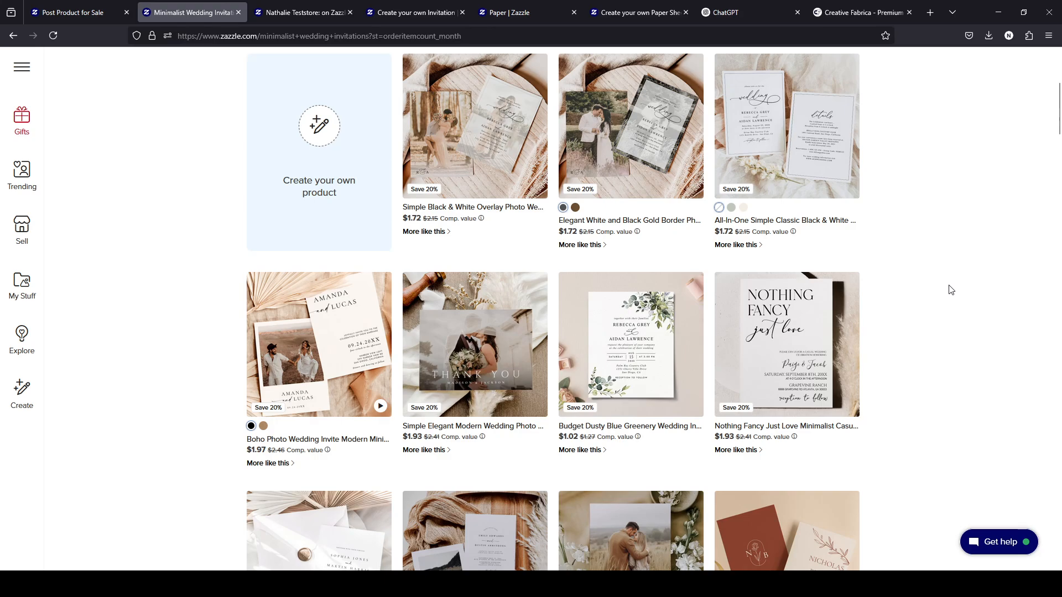
scroll(949, 290, down, 2)
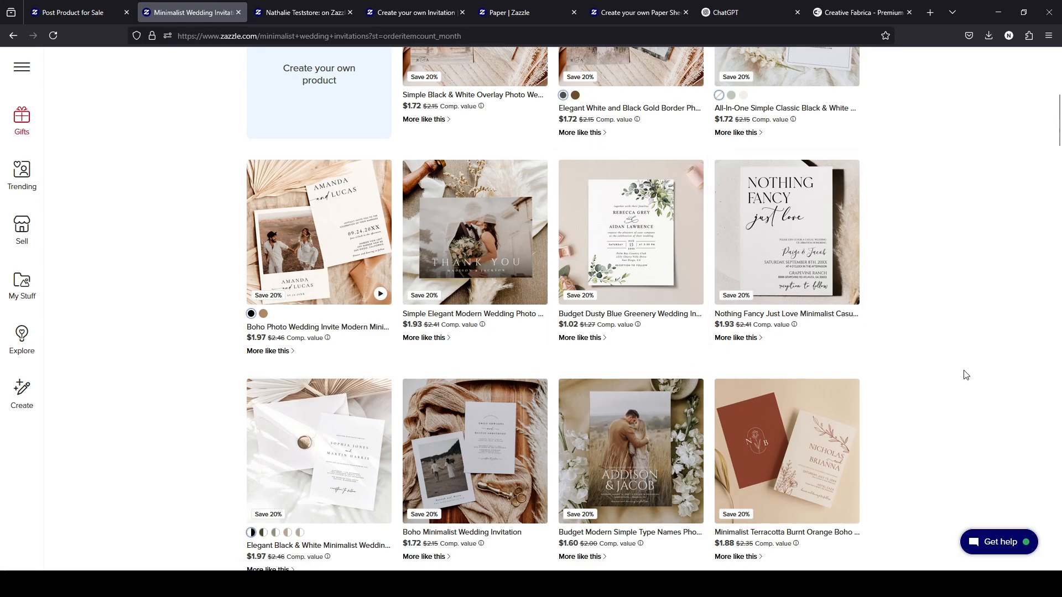
scroll(962, 372, down, 2)
scroll(963, 374, up, 5)
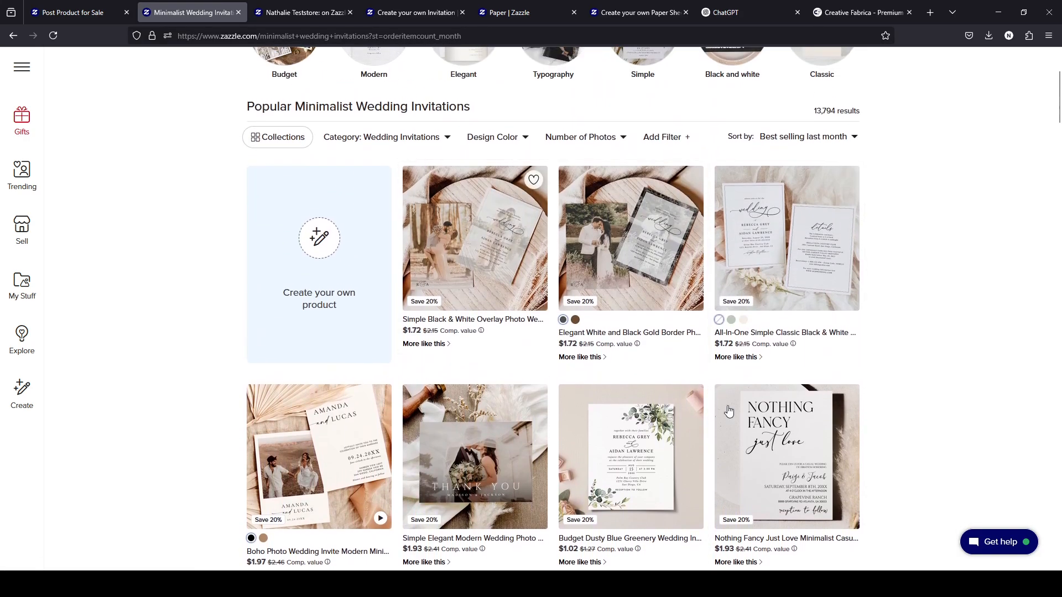
scroll(958, 349, down, 3)
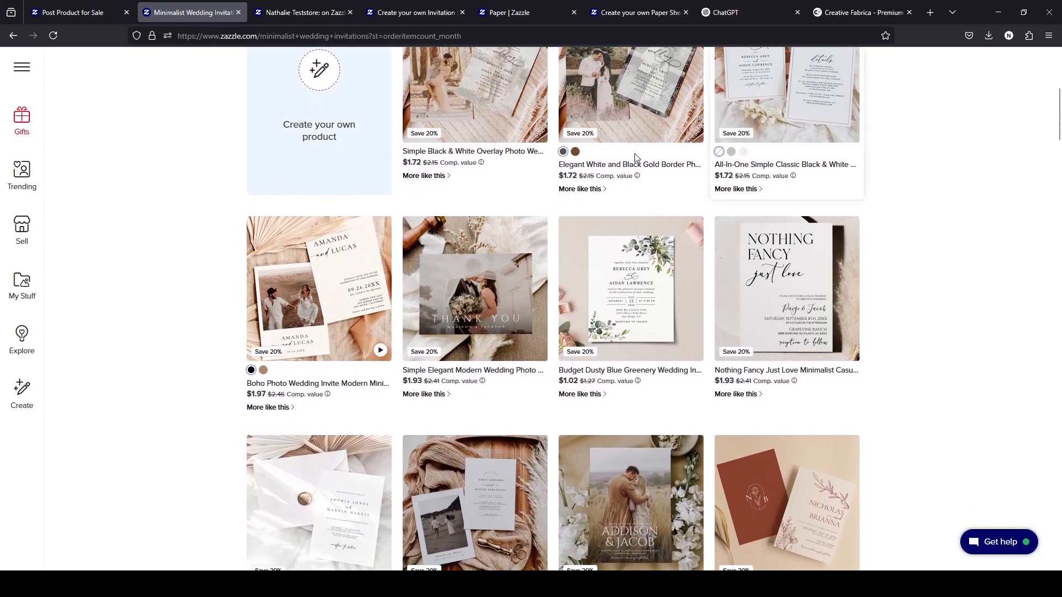
scroll(856, 470, down, 2)
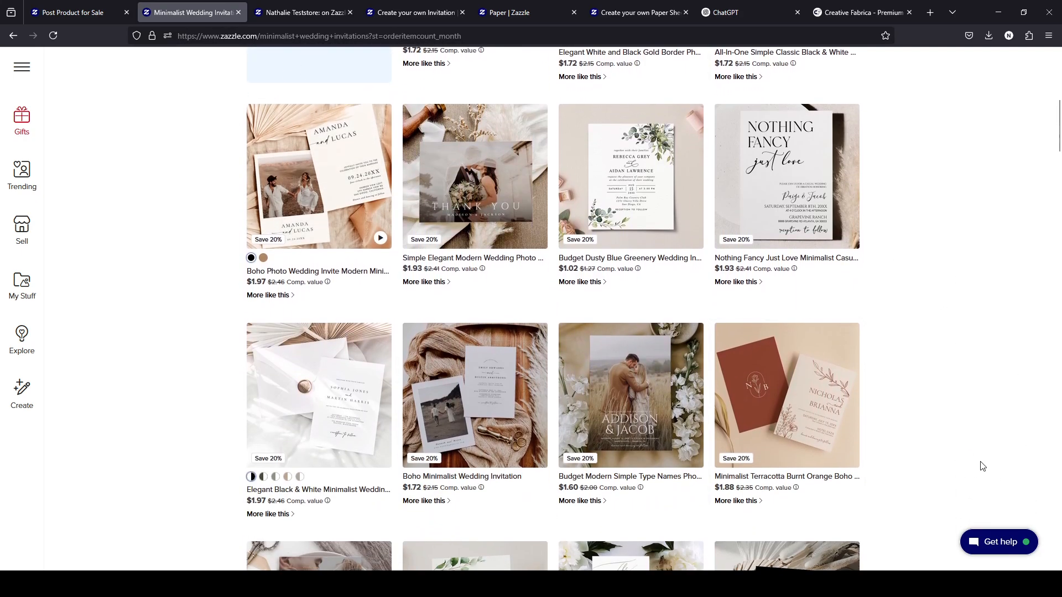
scroll(982, 465, down, 4)
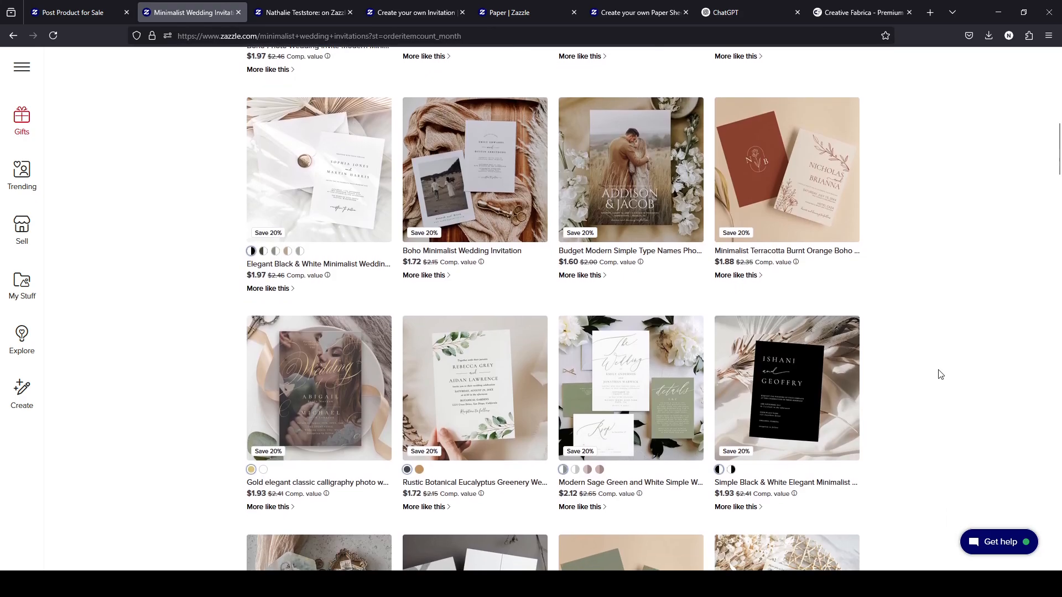
scroll(939, 372, down, 2)
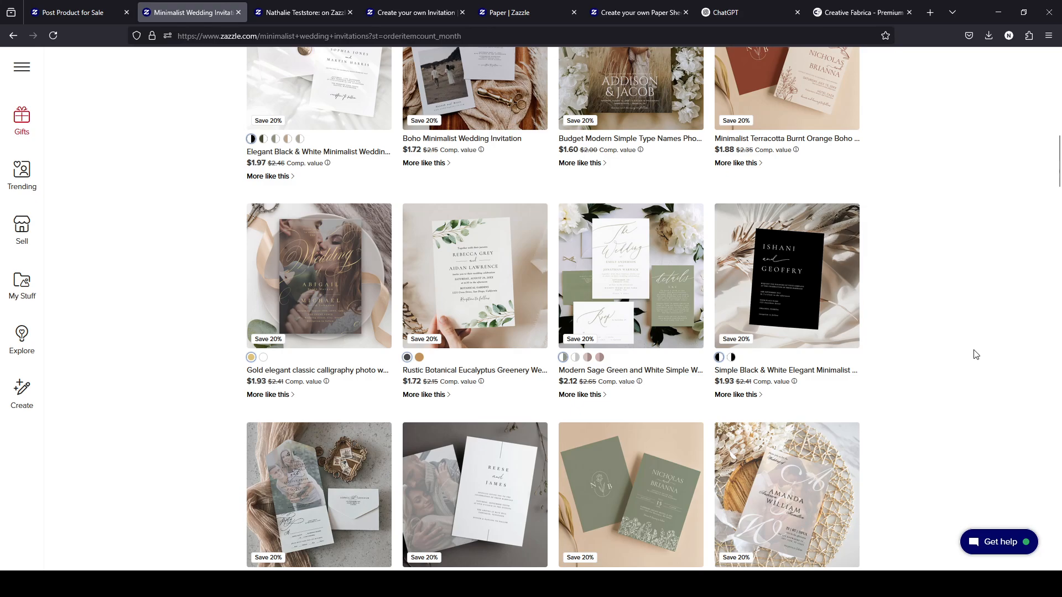
scroll(976, 355, down, 2)
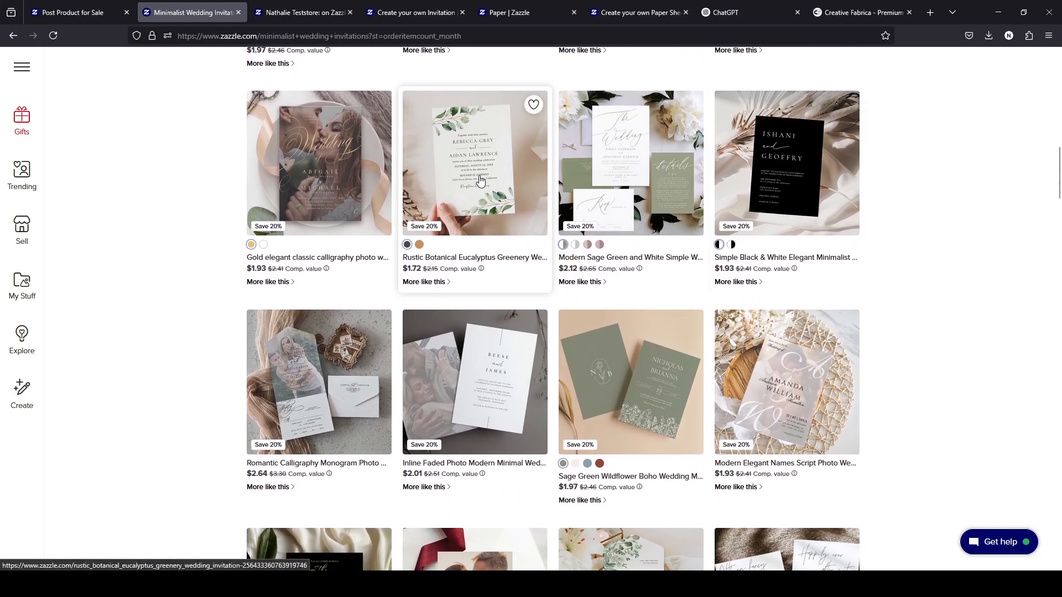
scroll(940, 286, down, 1)
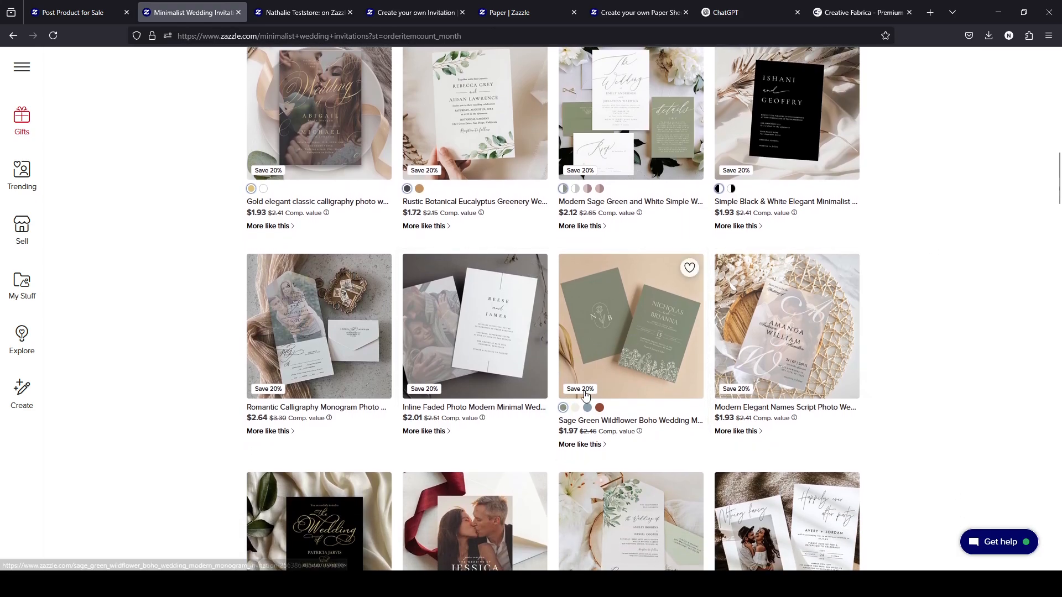
scroll(377, 427, down, 4)
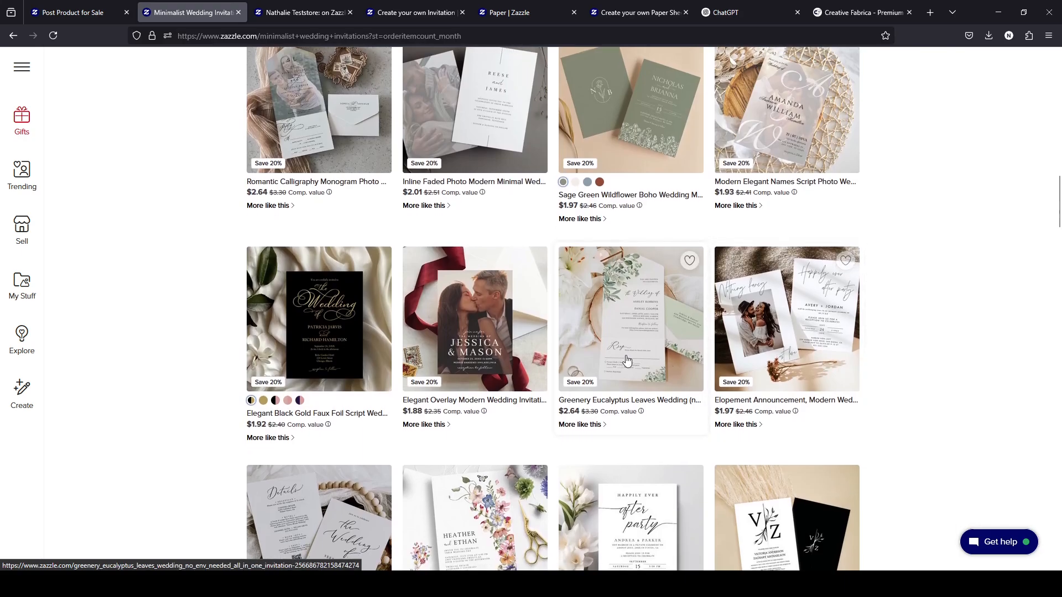
scroll(785, 337, up, 10)
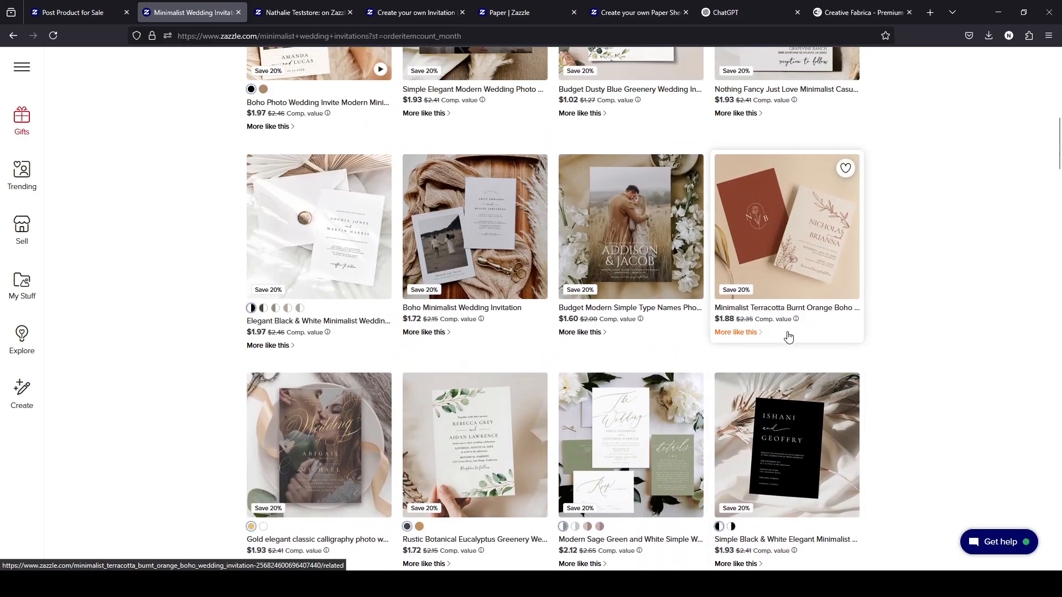
Open the Simple Black & White Elegant Minimalist Wedding Invitation, view its template fields and load it in the design tool
click(783, 433)
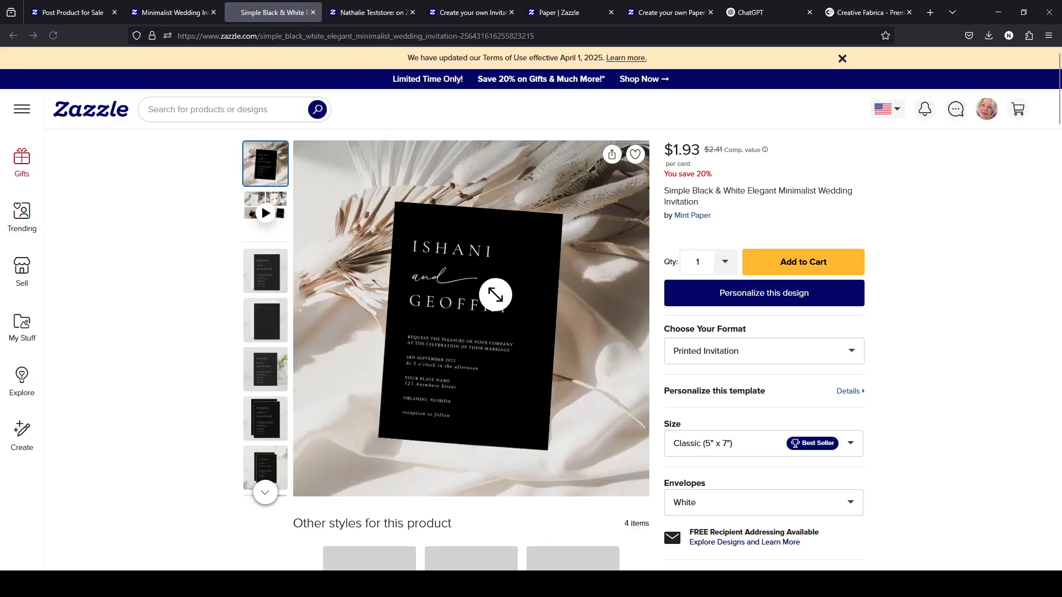
scroll(503, 299, down, 1)
click(755, 239)
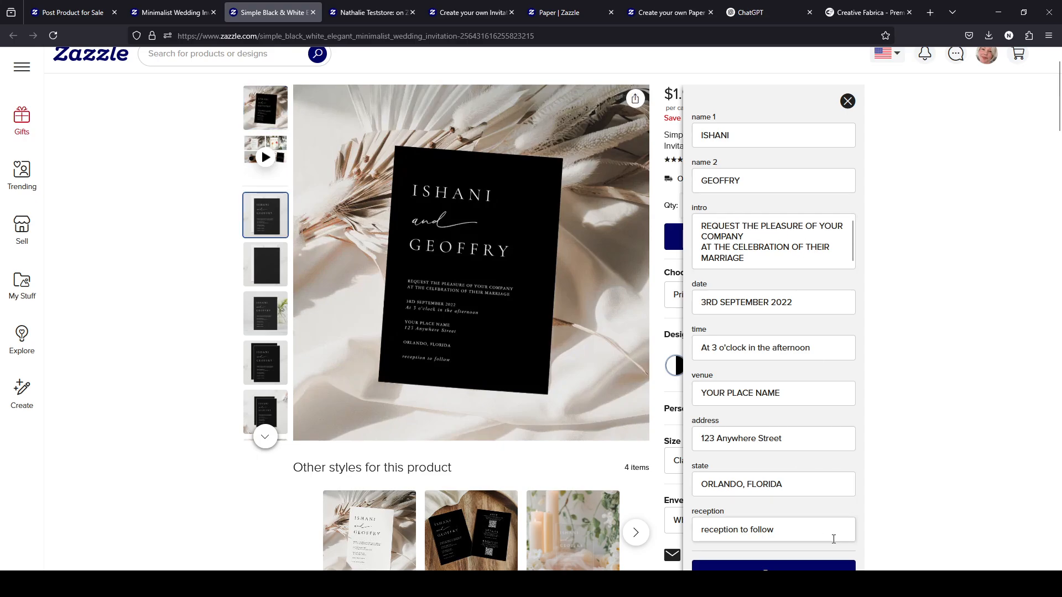
scroll(847, 514, down, 1)
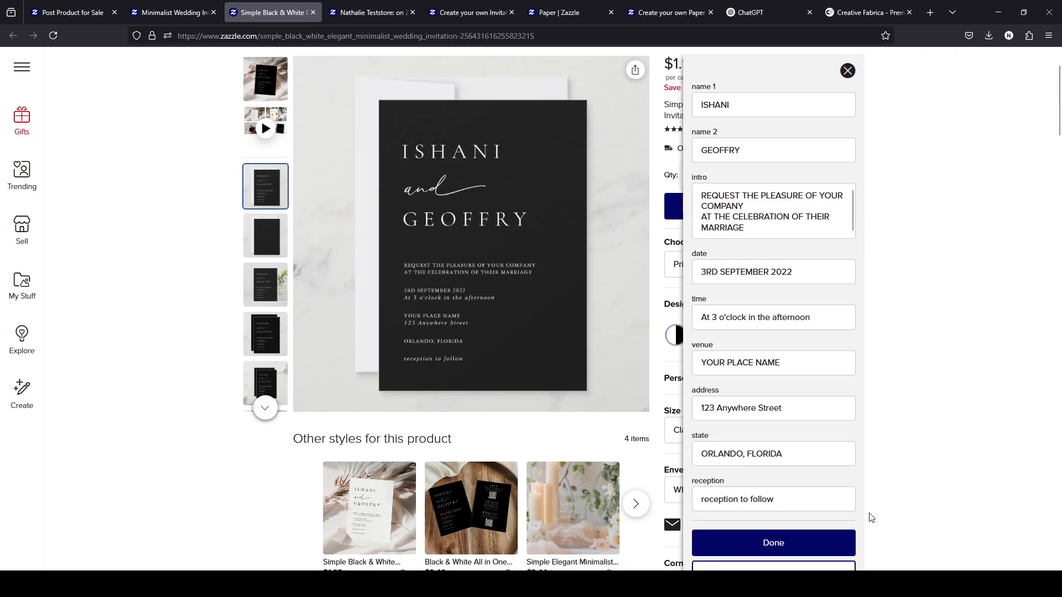
click(820, 567)
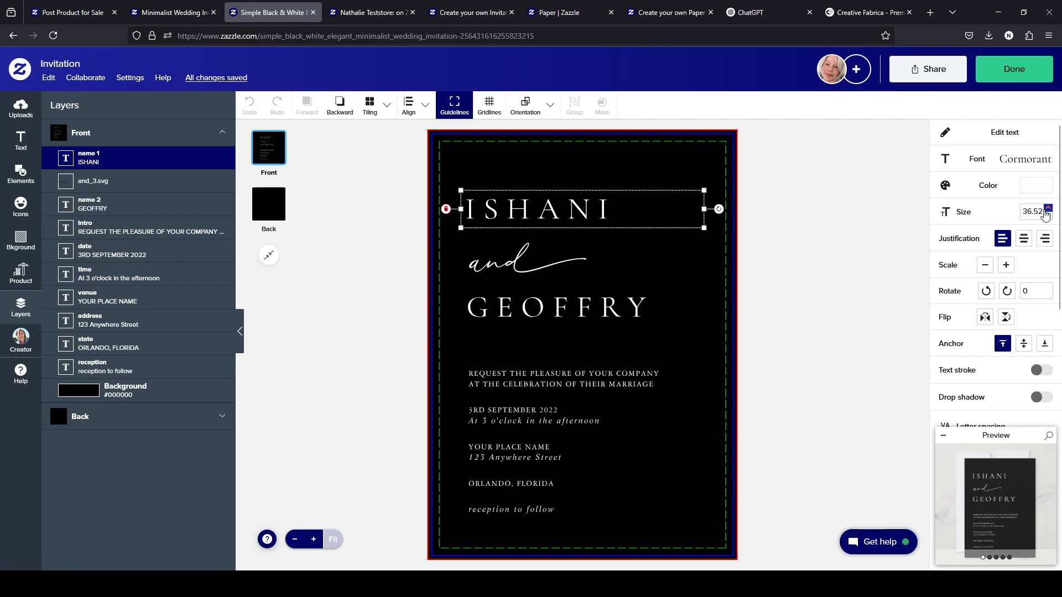
Examine the font, size, letter spacing and line spacing settings of the "name 1" text on the black invitation
scroll(1024, 334, down, 3)
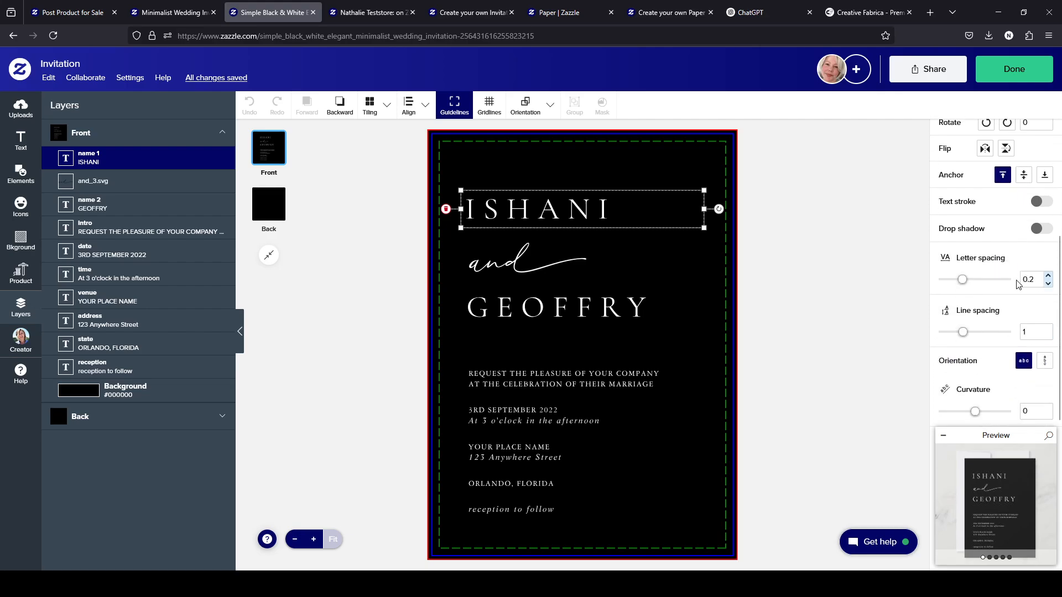
scroll(996, 326, up, 3)
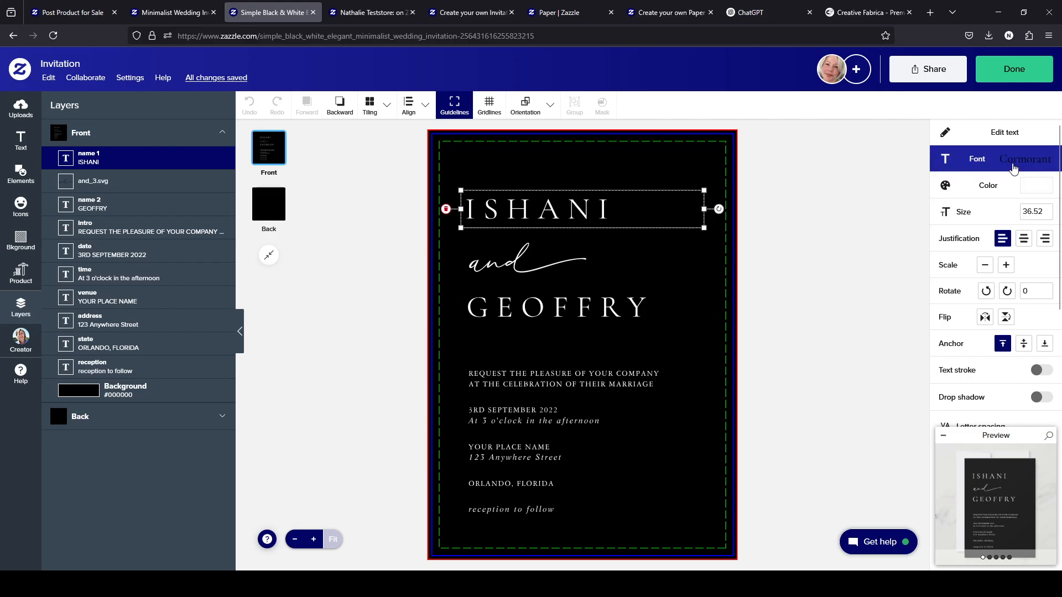
scroll(1054, 291, down, 3)
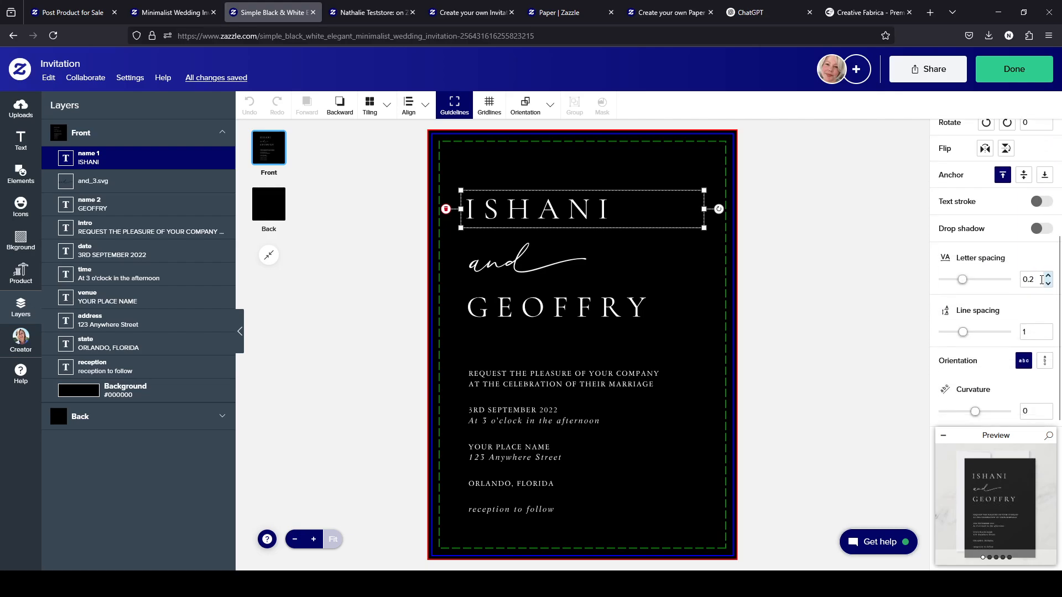
scroll(1042, 280, up, 3)
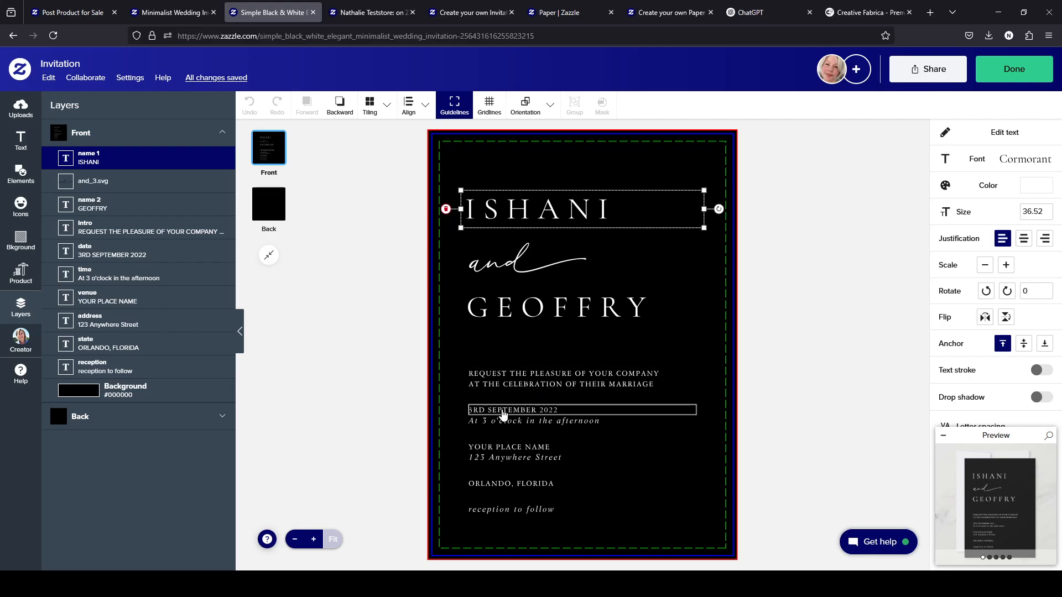
Return to the search results, open the Budget Dusty Blue Greenery Wedding Invitation in a new tab and enlarge its product image
key(ctrl+shift+Tab)
scroll(886, 277, up, 4)
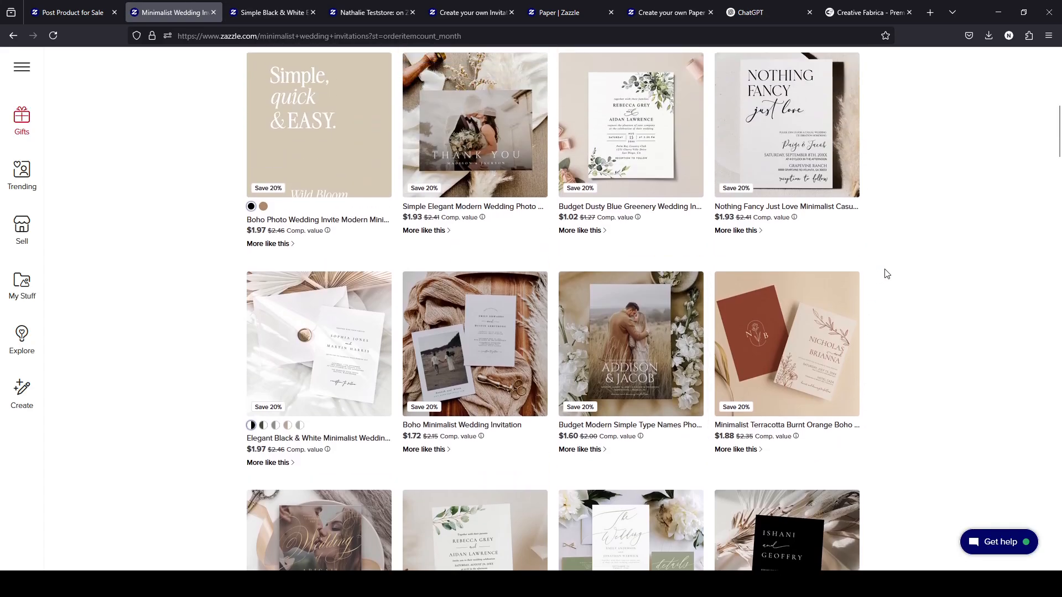
scroll(886, 274, up, 3)
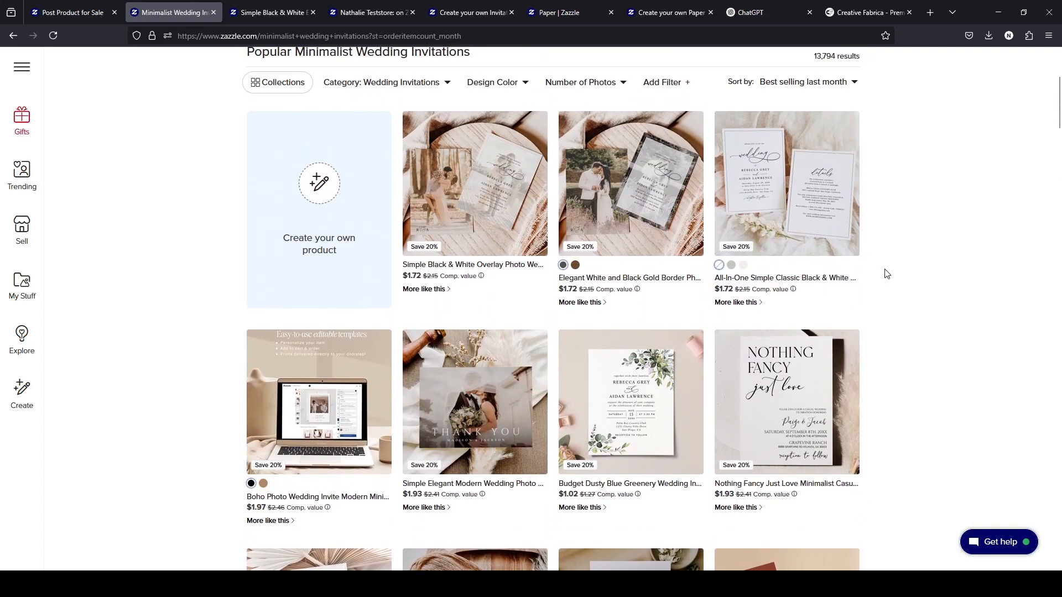
scroll(887, 274, down, 4)
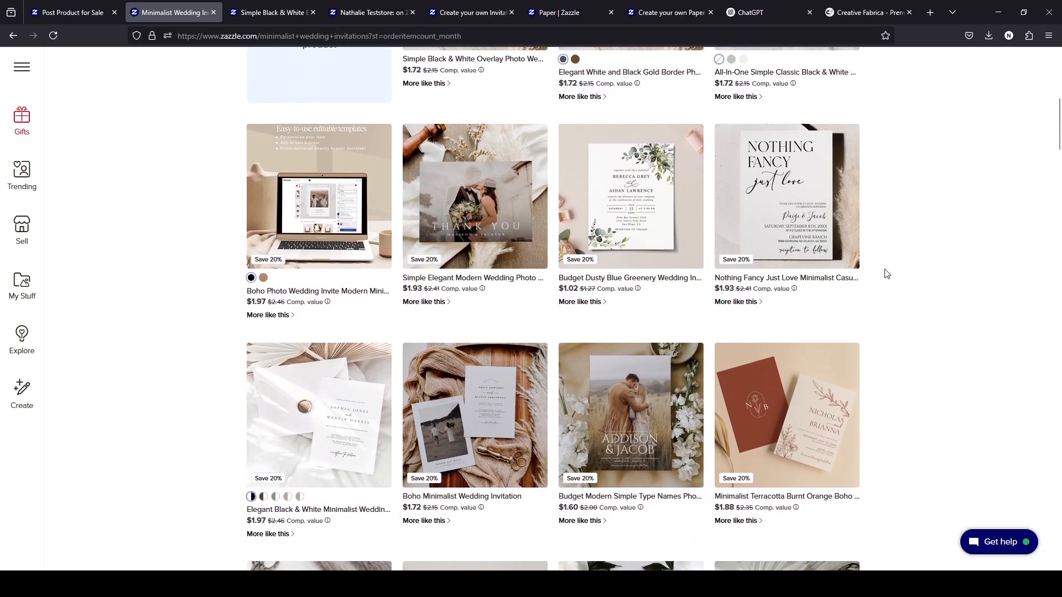
scroll(886, 274, down, 1)
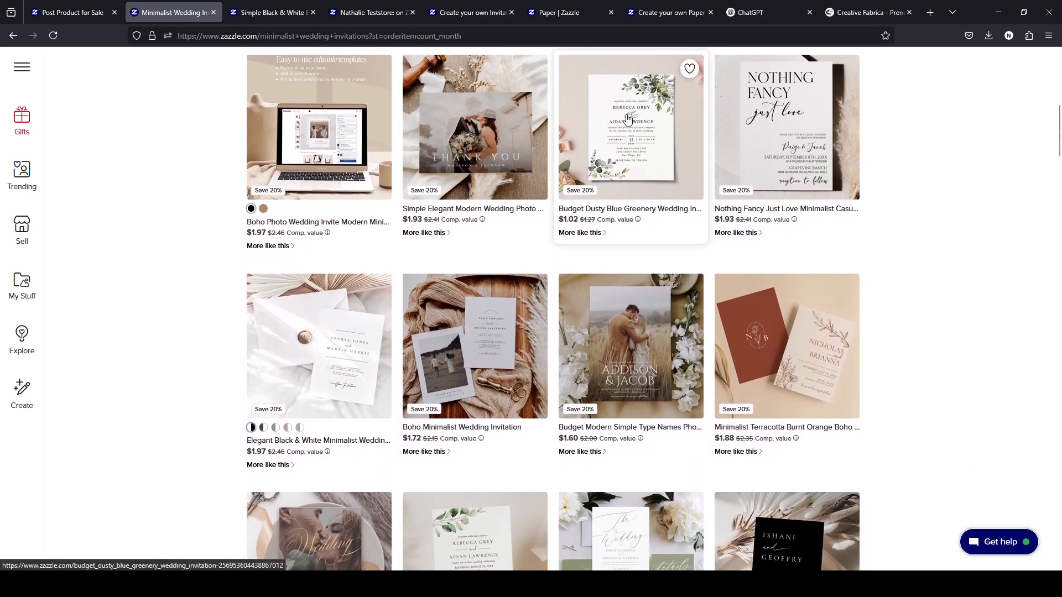
middle_click(630, 160)
scroll(631, 161, up, 1)
click(224, 15)
scroll(766, 343, down, 3)
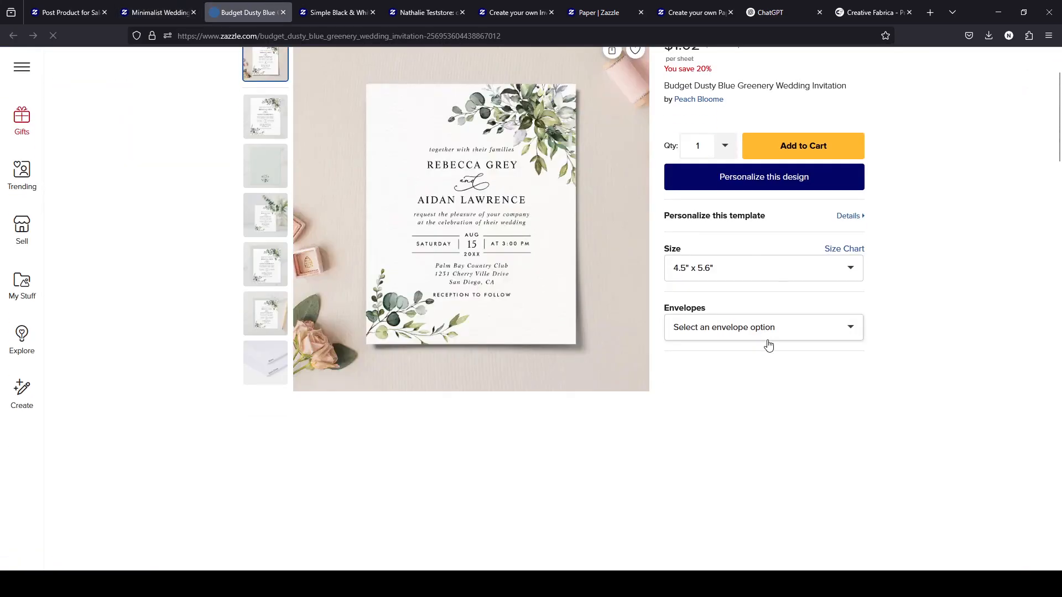
scroll(747, 339, up, 2)
click(499, 300)
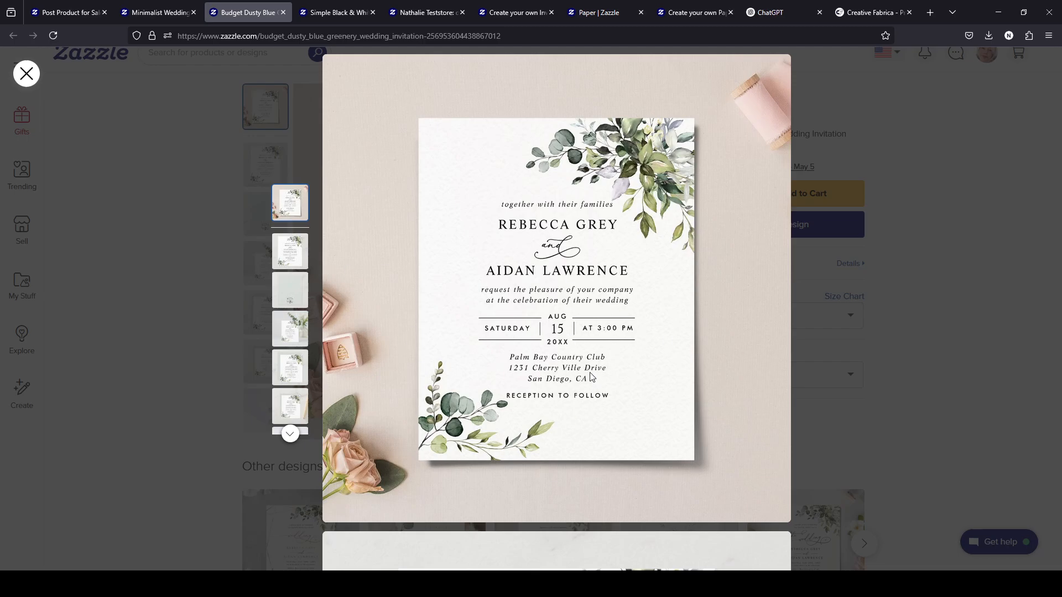
Return to the Simple Black & White Elegant Minimalist invitation and leave the design tool for its product page
click(349, 12)
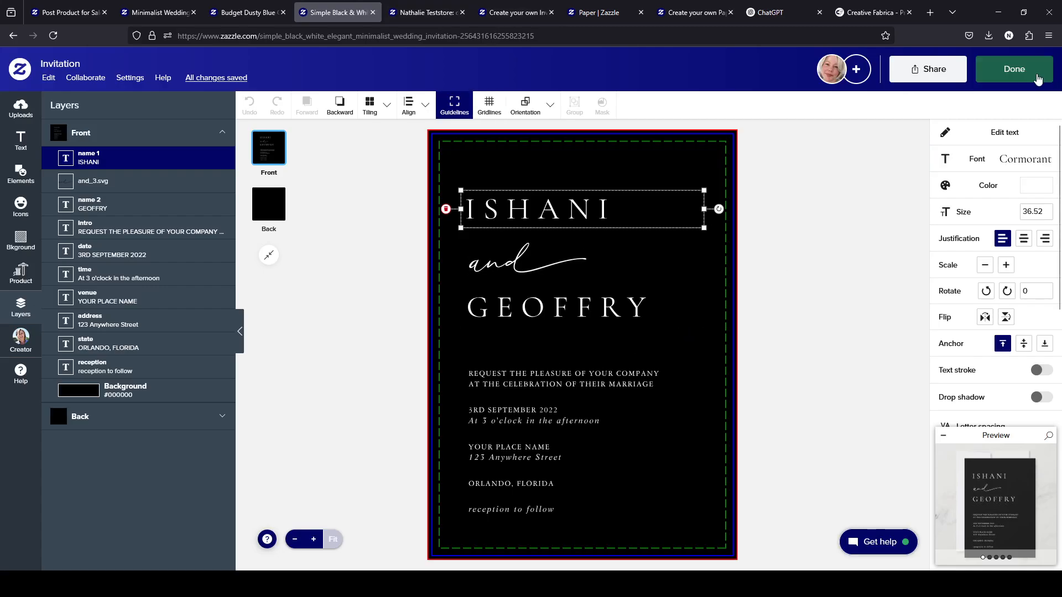
click(1038, 76)
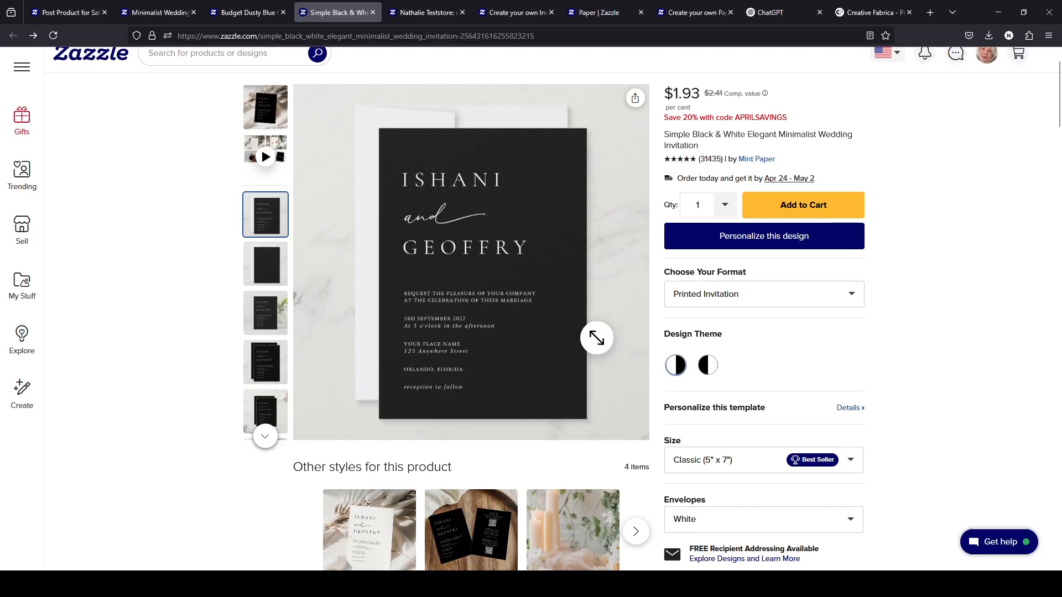
Review the enlarged Budget Dusty Blue Greenery invitation, then enlarge the front image of the Simple Black & White Elegant Minimalist invitation
click(248, 12)
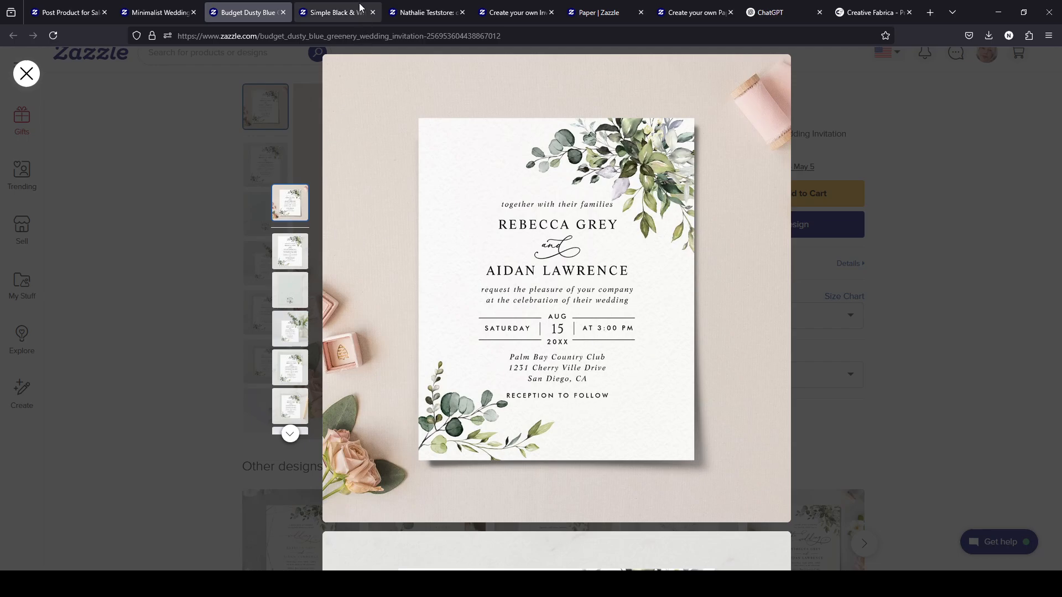
click(334, 12)
click(531, 310)
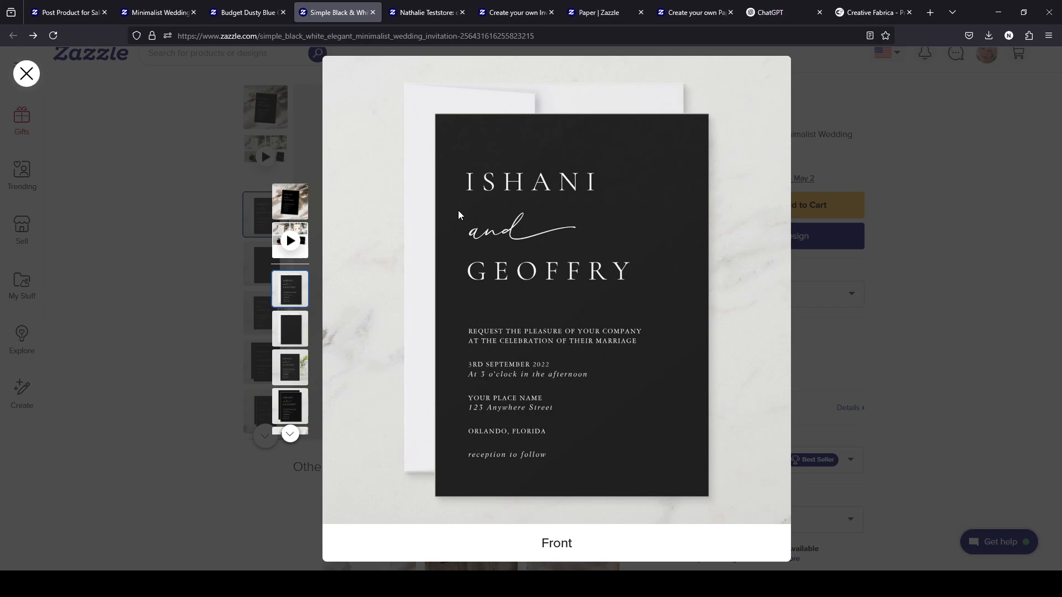
Compare the text layout of the enlarged black minimalist invitation with the Budget Dusty Blue Greenery invitation, alternating between both images
click(417, 9)
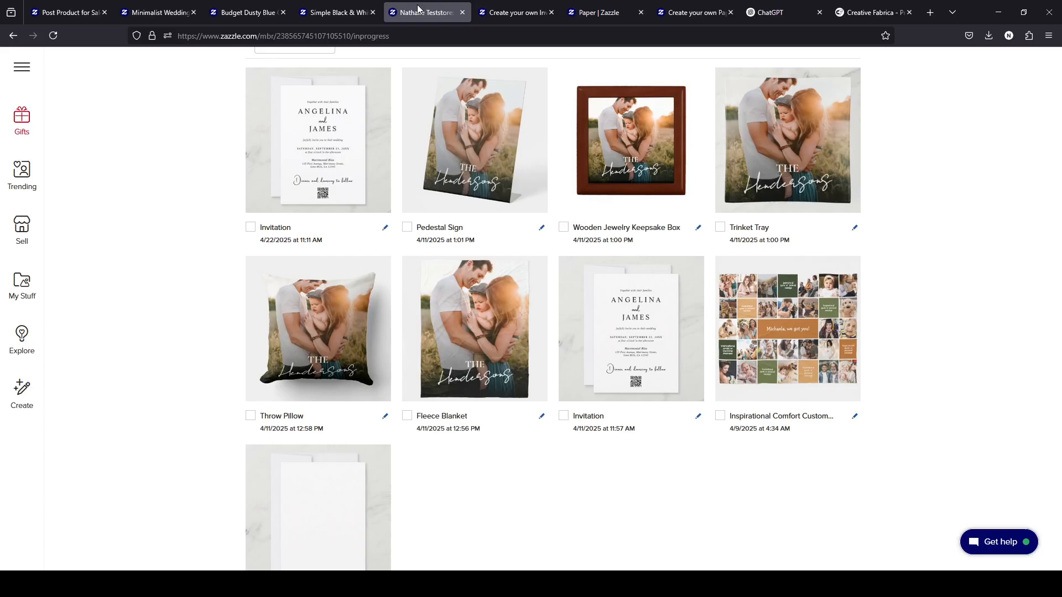
click(332, 10)
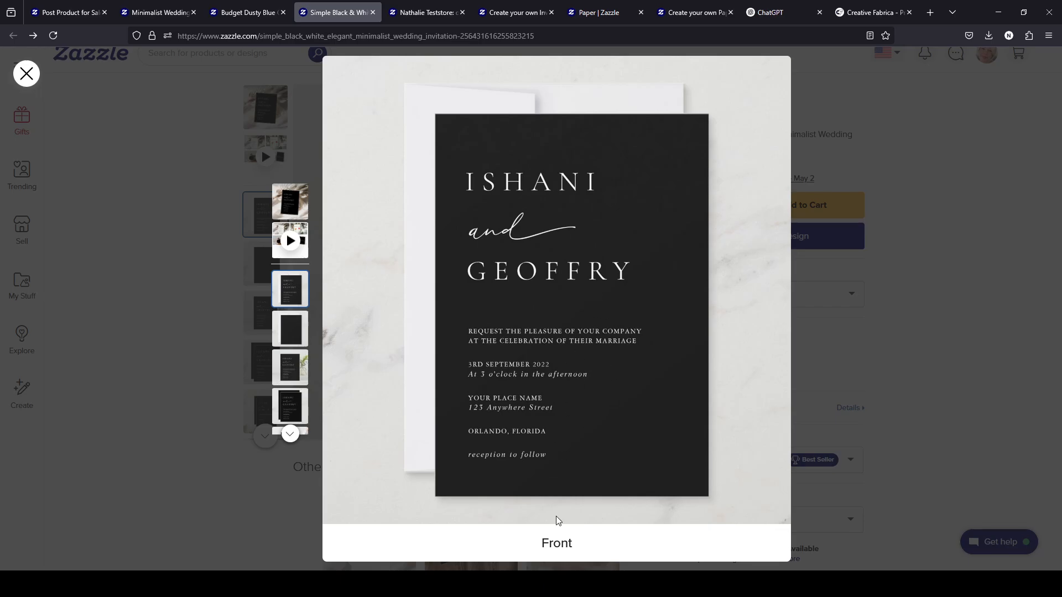
click(260, 8)
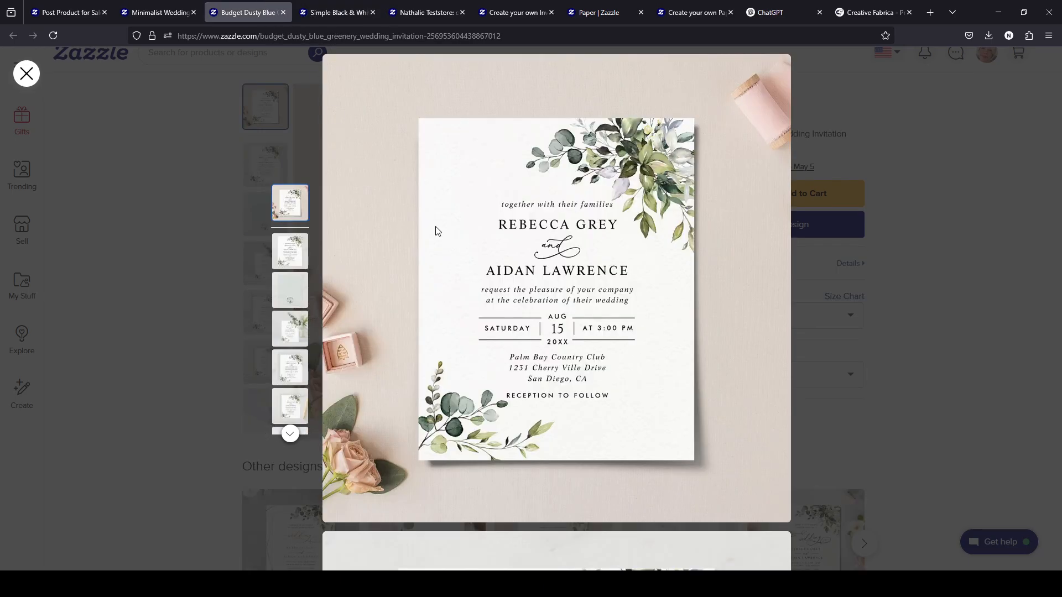
click(337, 12)
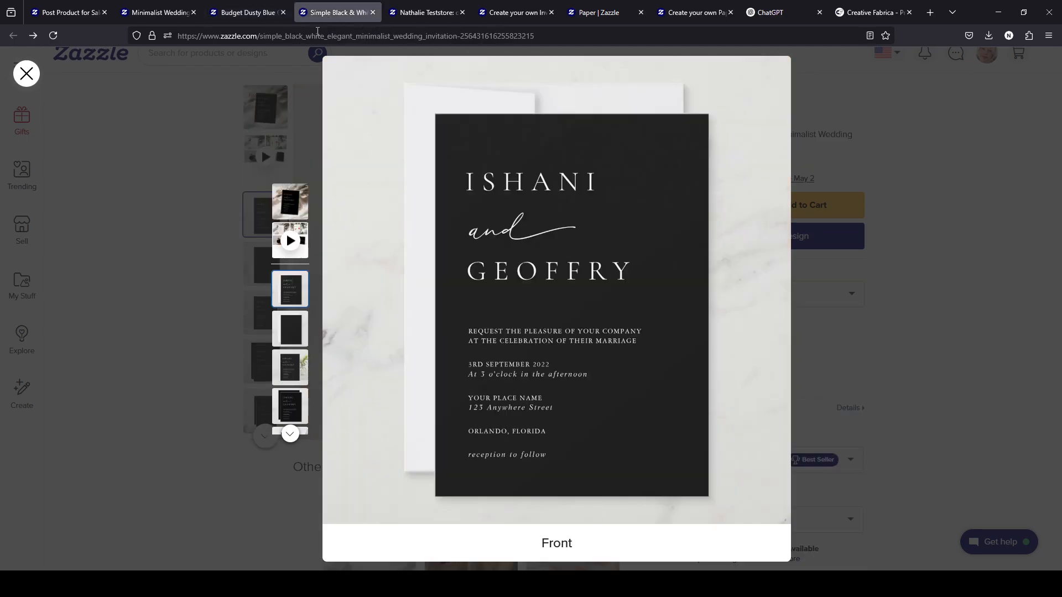
click(236, 16)
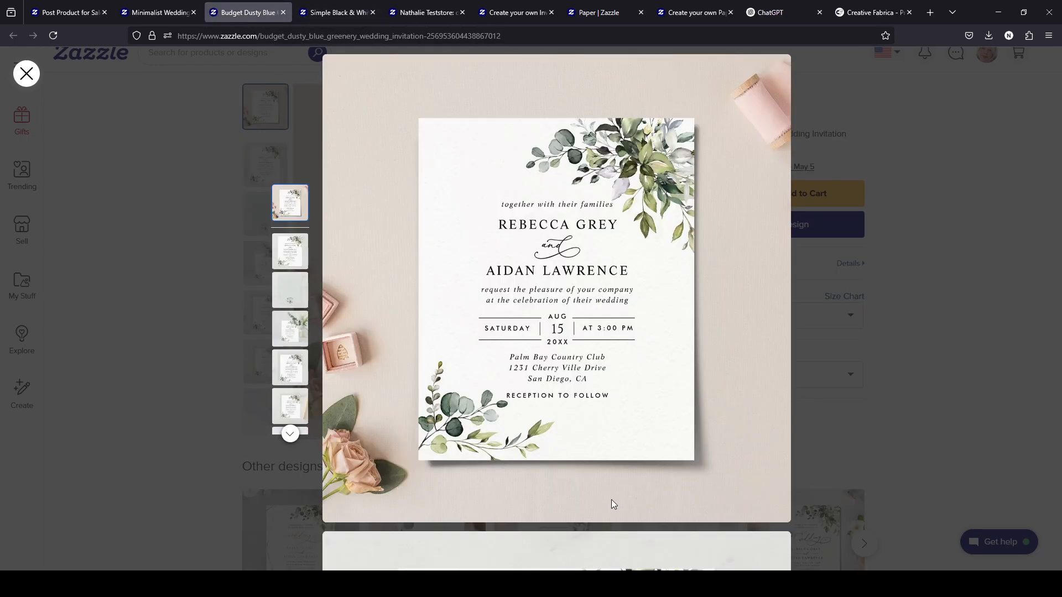
click(365, 5)
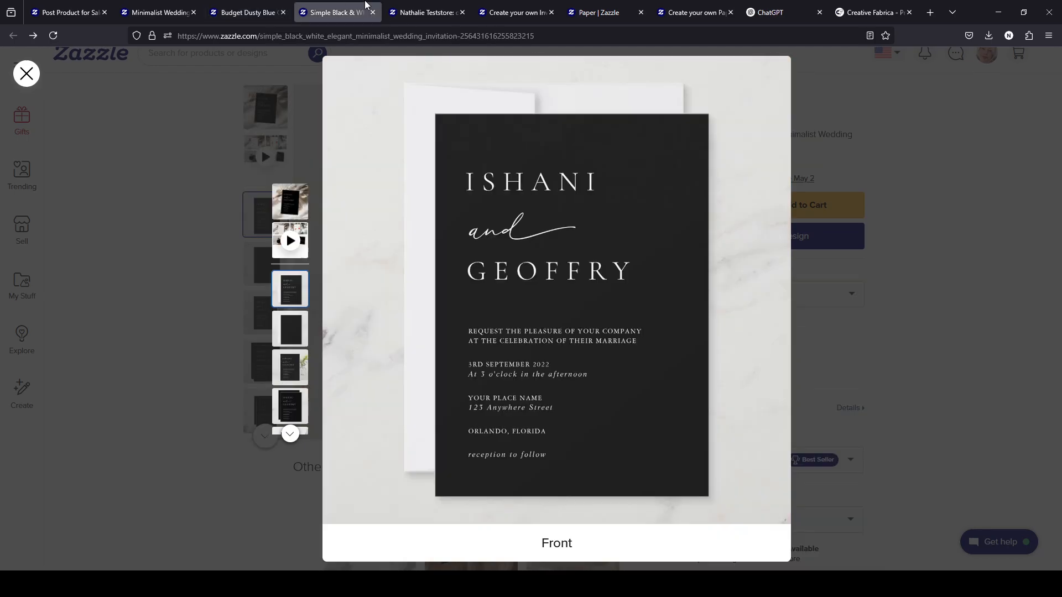
Return to the Post Product for Sale form for the wedding invitation
click(439, 16)
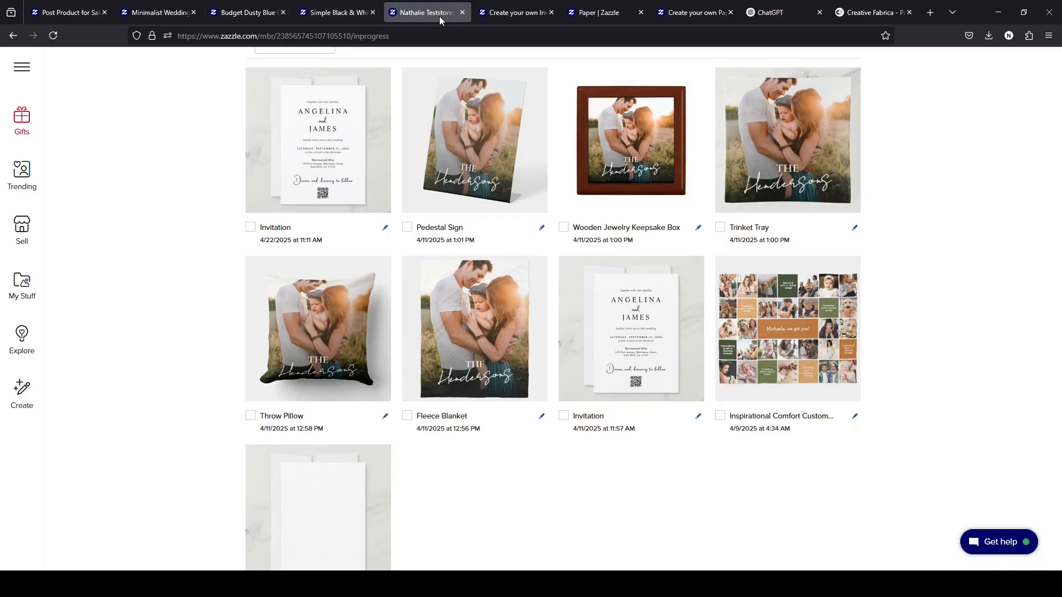
click(526, 15)
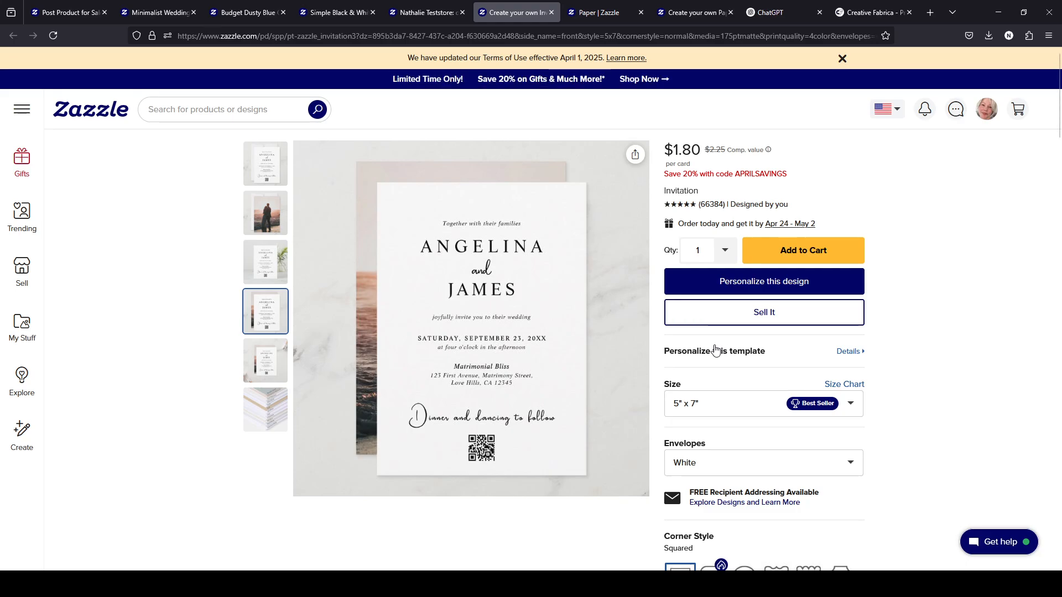
click(145, 14)
click(75, 15)
scroll(552, 327, up, 10)
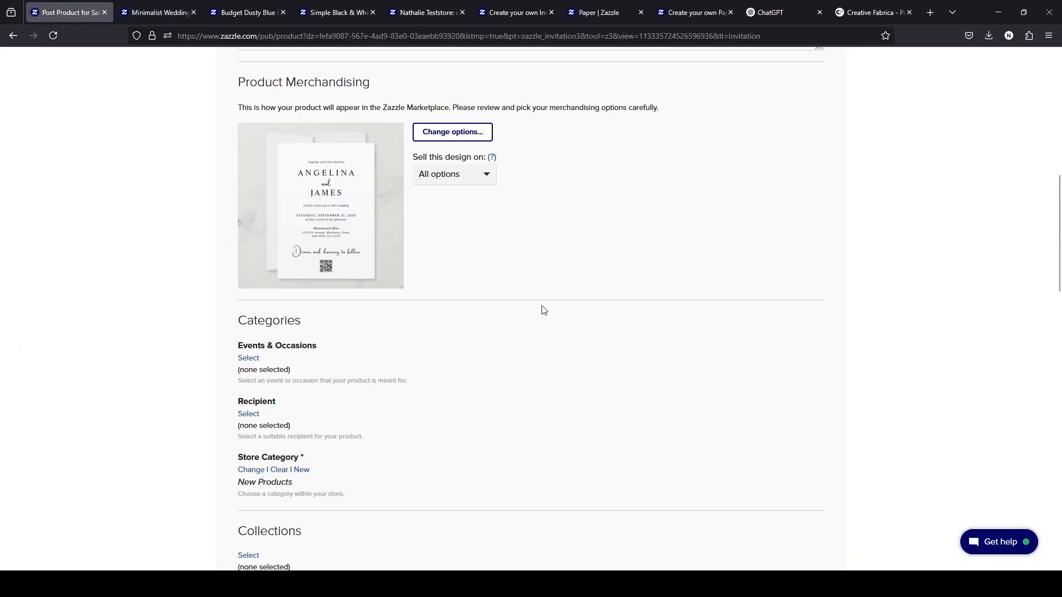
Set the marketplace department to Weddings > Invitations & Stationery > Wedding Invitations
scroll(541, 308, down, 3)
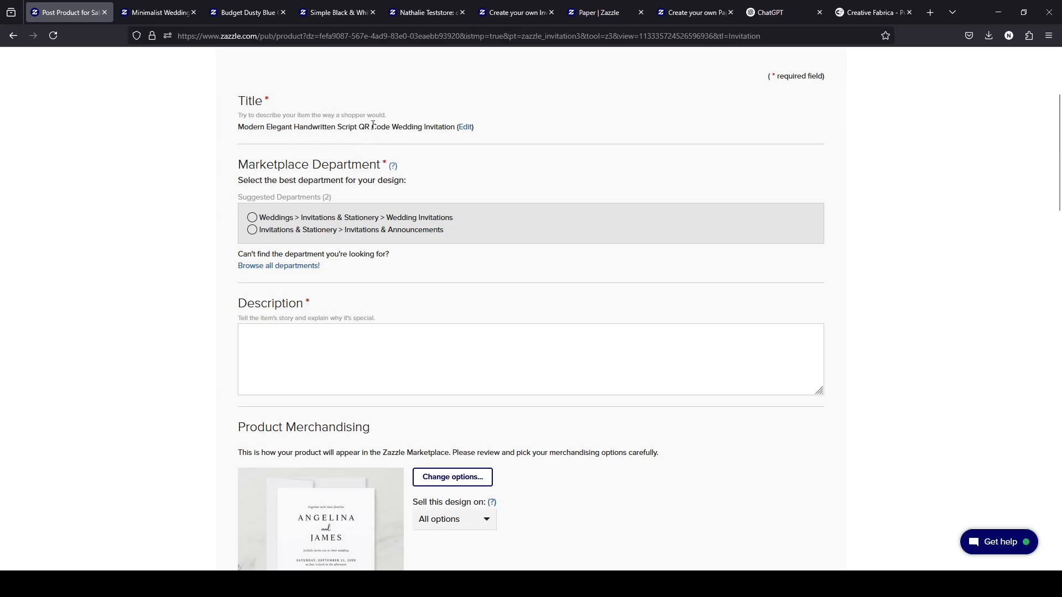
scroll(323, 249, down, 2)
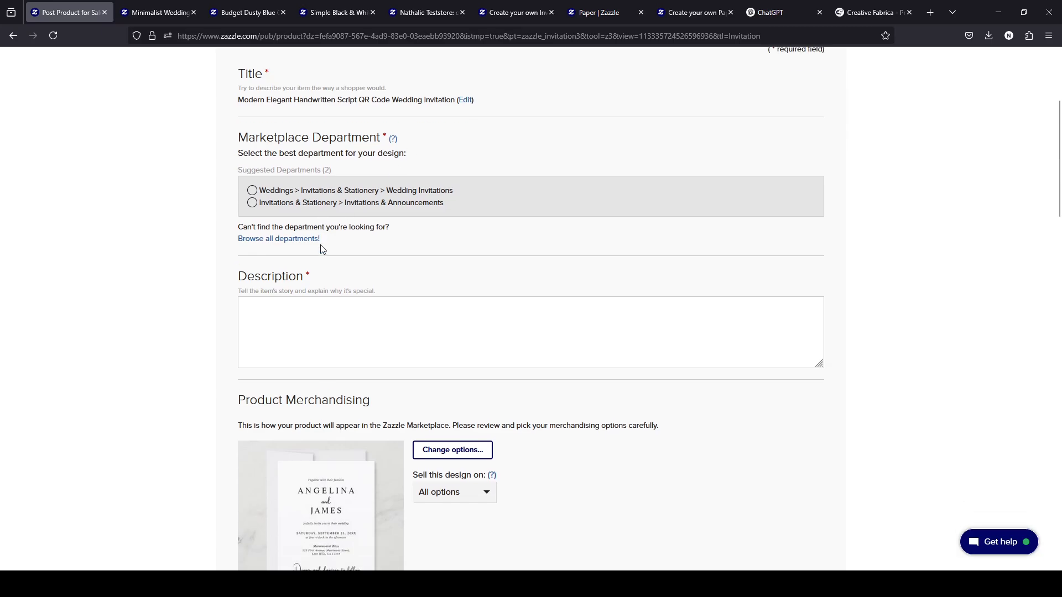
scroll(323, 248, down, 2)
click(337, 173)
click(338, 163)
click(334, 175)
click(329, 160)
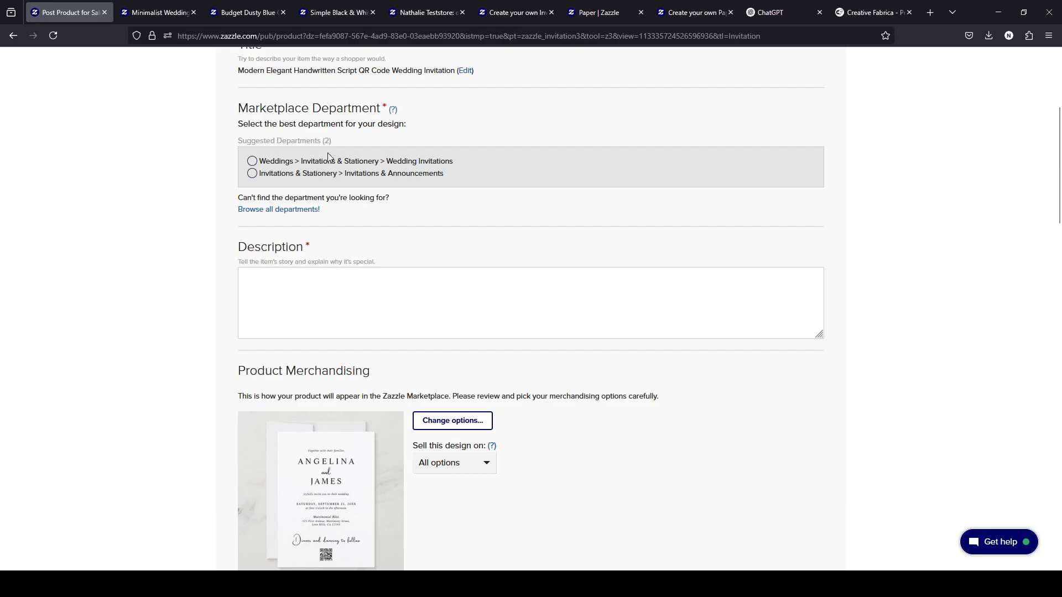
scroll(351, 189, up, 1)
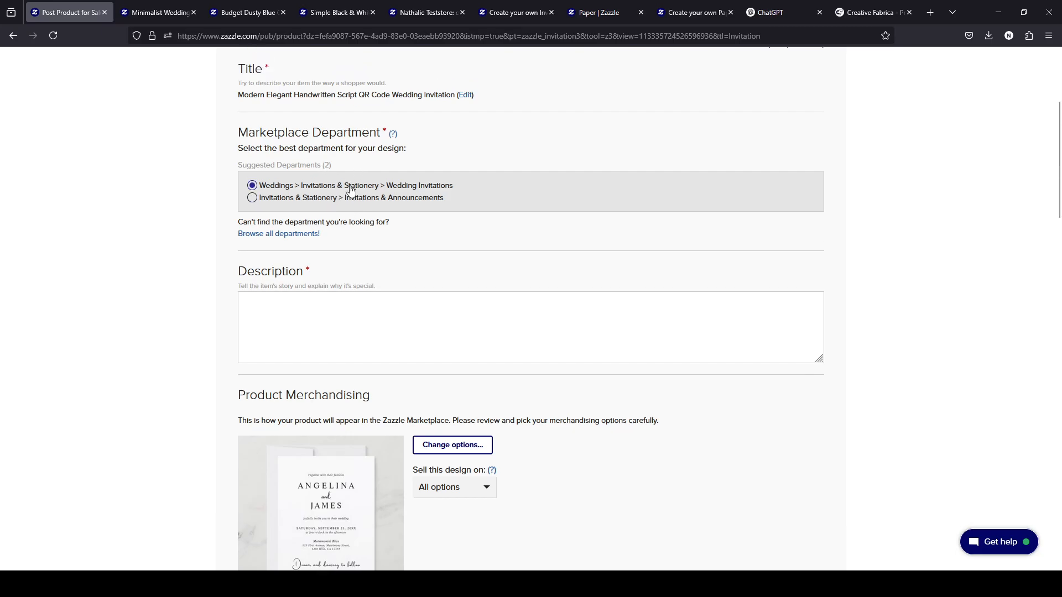
click(253, 219)
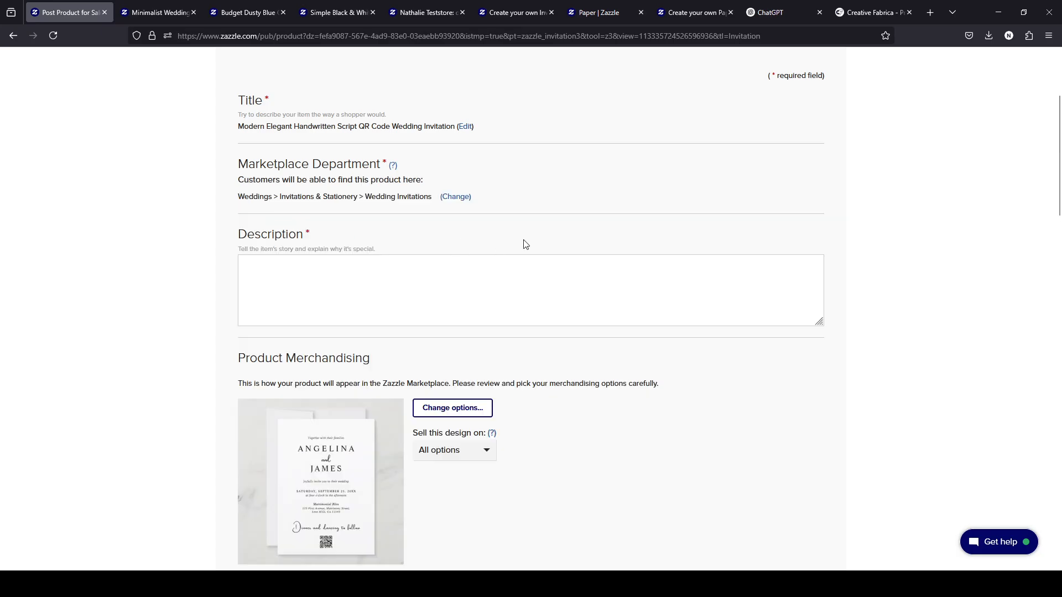
Try the Invitations & Announcements department, and set it back to Weddings > Invitations & Stationery > Wedding Invitations
click(455, 197)
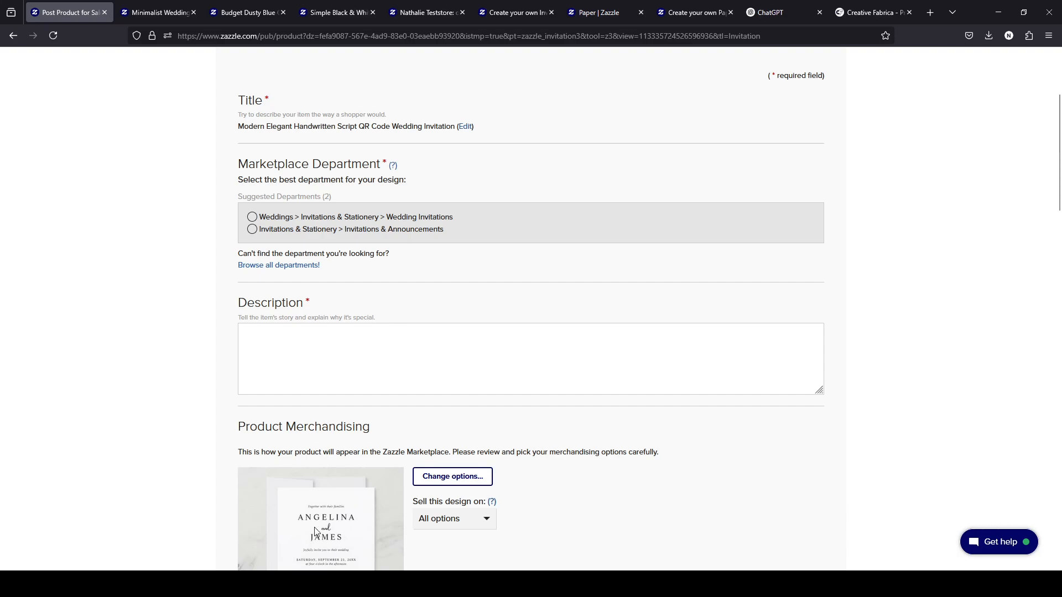
click(253, 230)
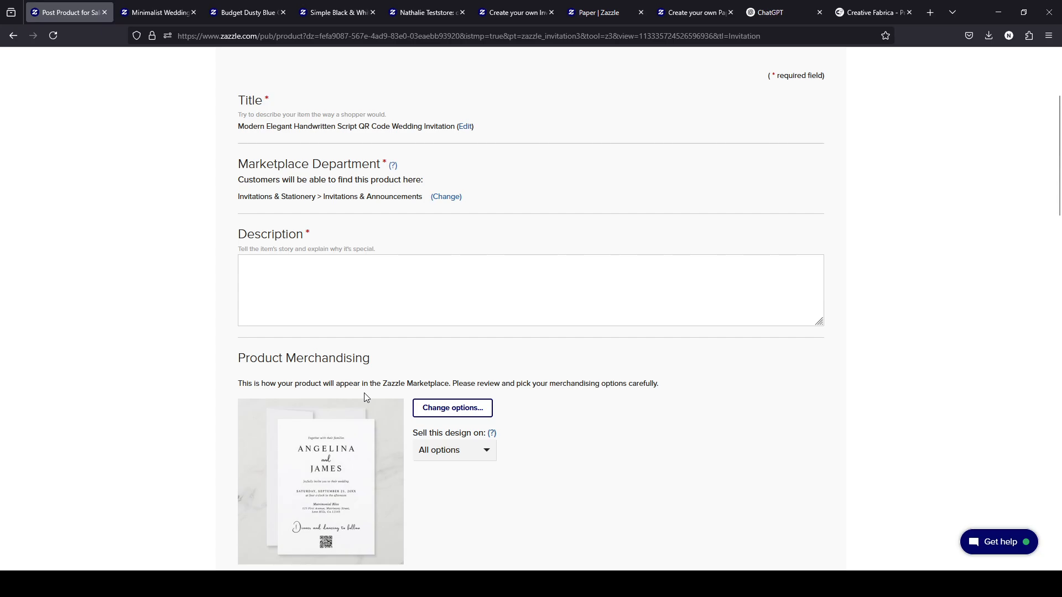
click(445, 197)
click(341, 218)
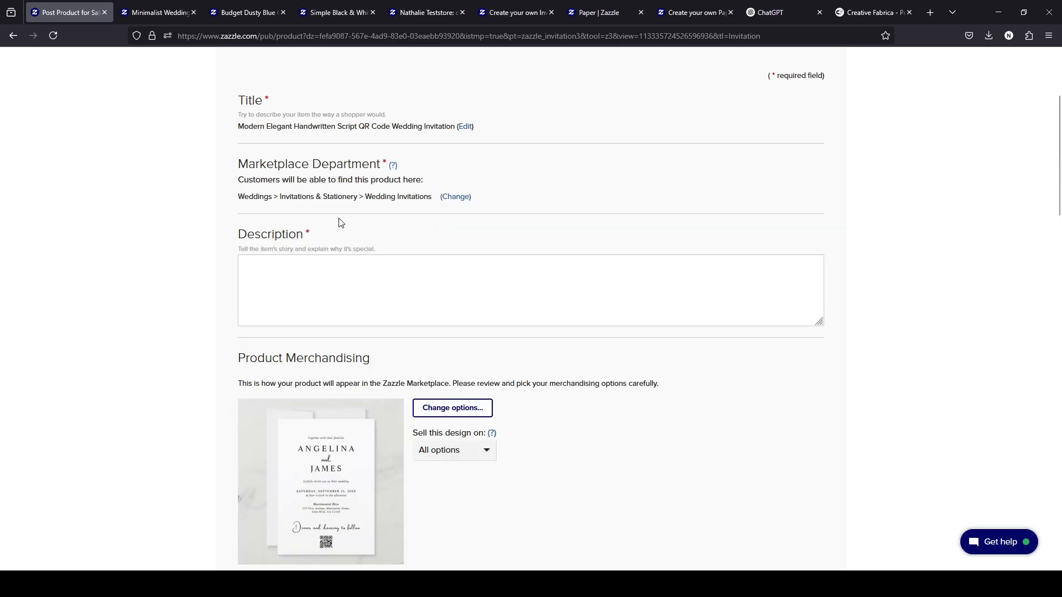
Place the ChatGPT page directly beside the product form page and return to the form's empty Description field
scroll(436, 344, down, 1)
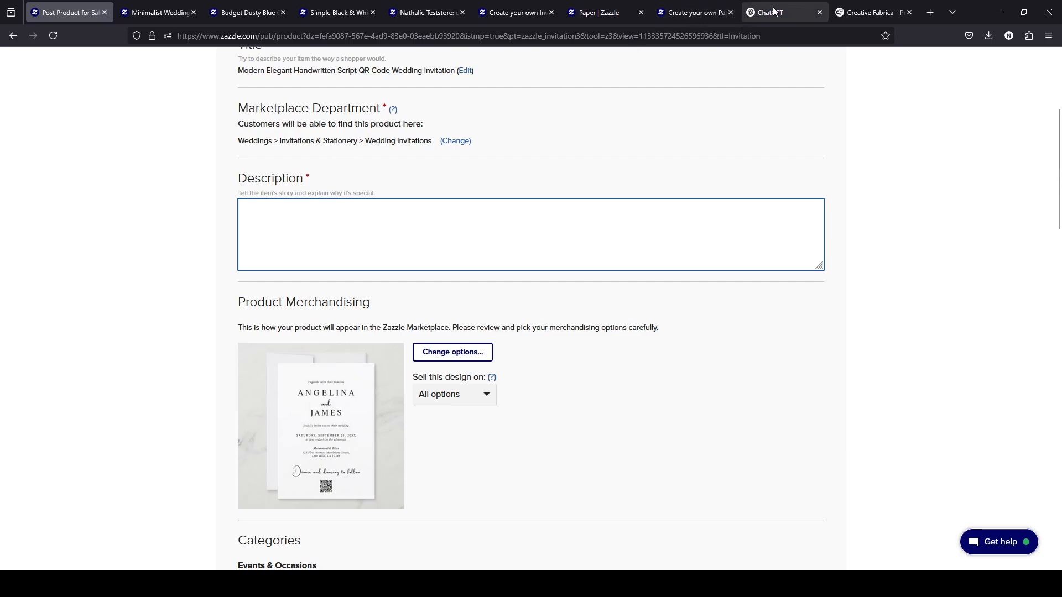
drag(773, 10, 133, 17)
click(67, 13)
click(372, 229)
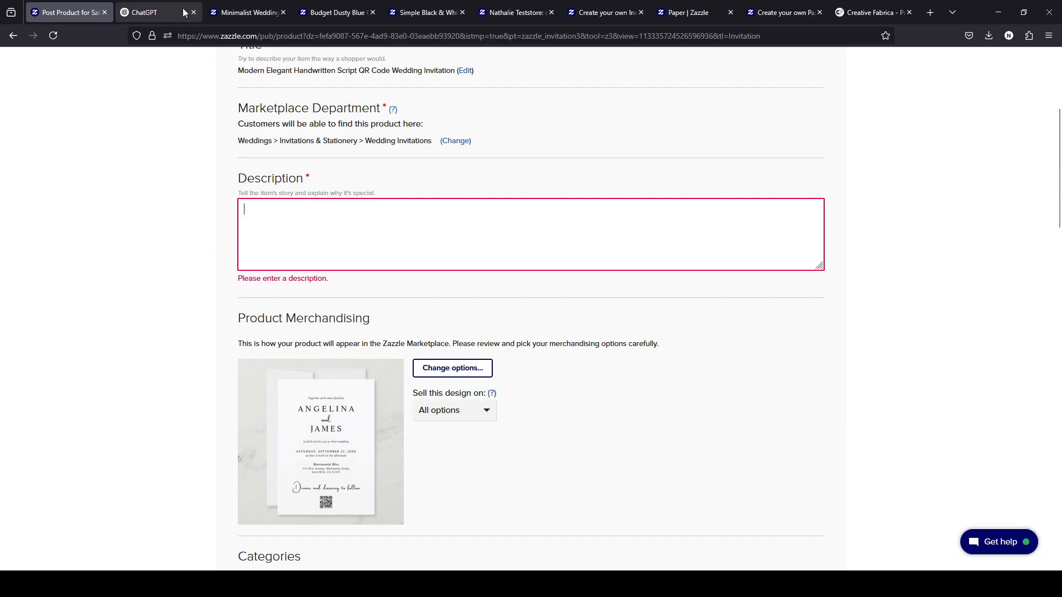
click(144, 12)
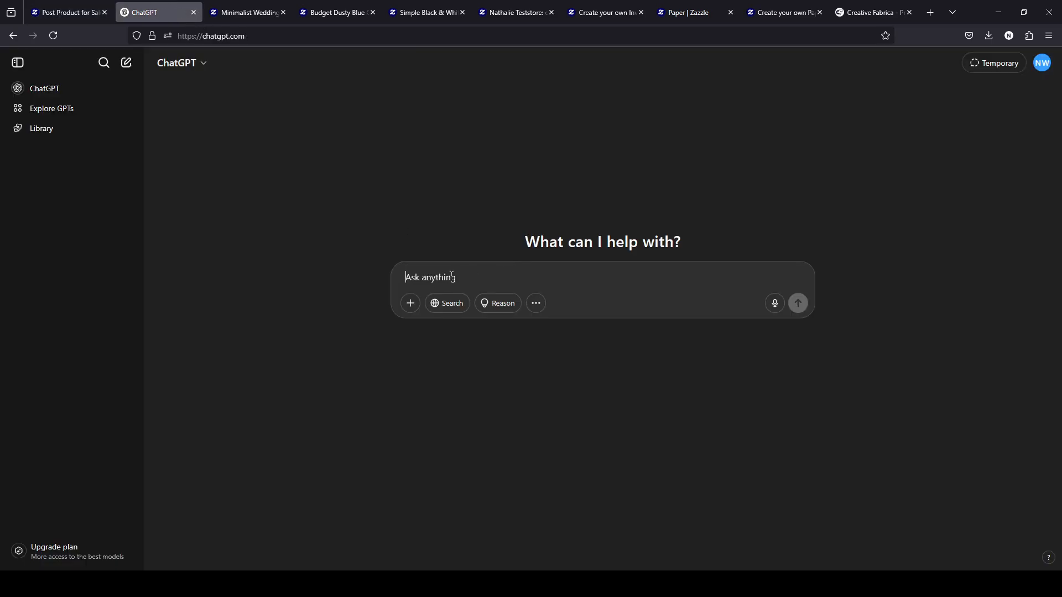
click(66, 12)
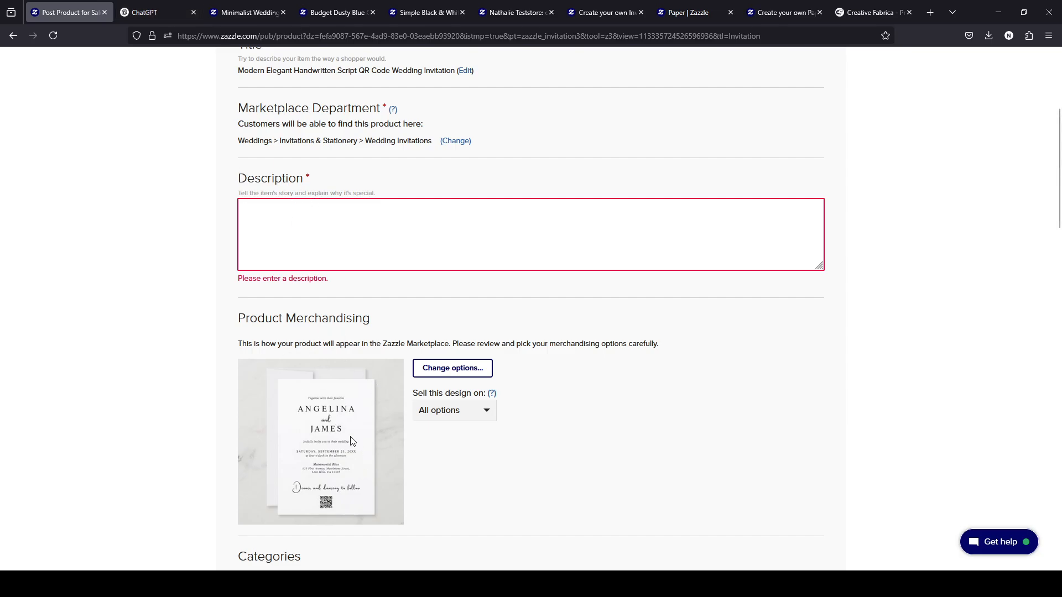
click(169, 13)
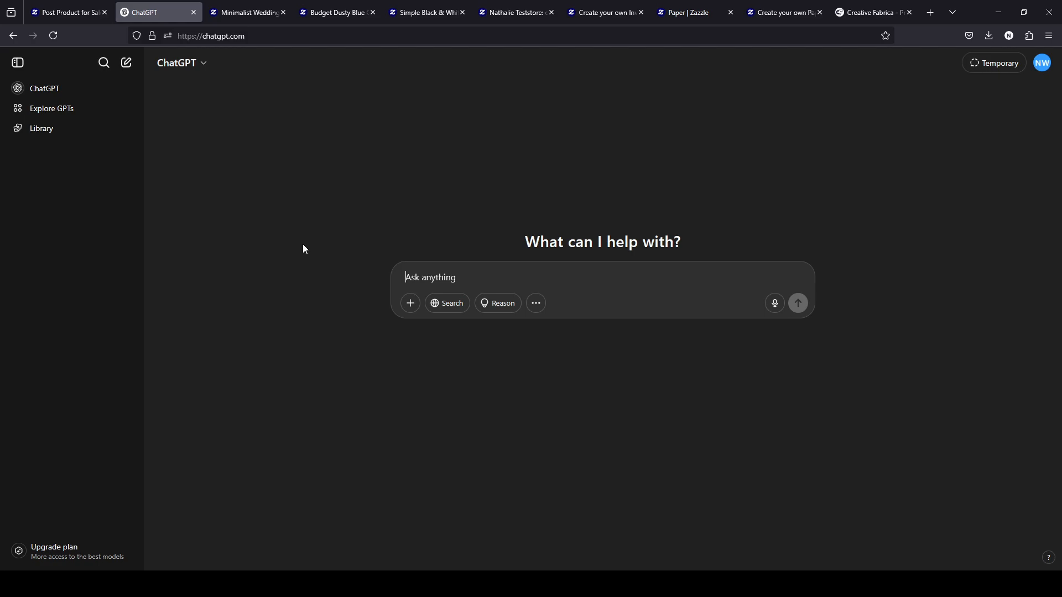
click(49, 14)
Open the Product Merchandising options and enlarge the preview of the invitation's front
click(272, 253)
scroll(220, 270, down, 2)
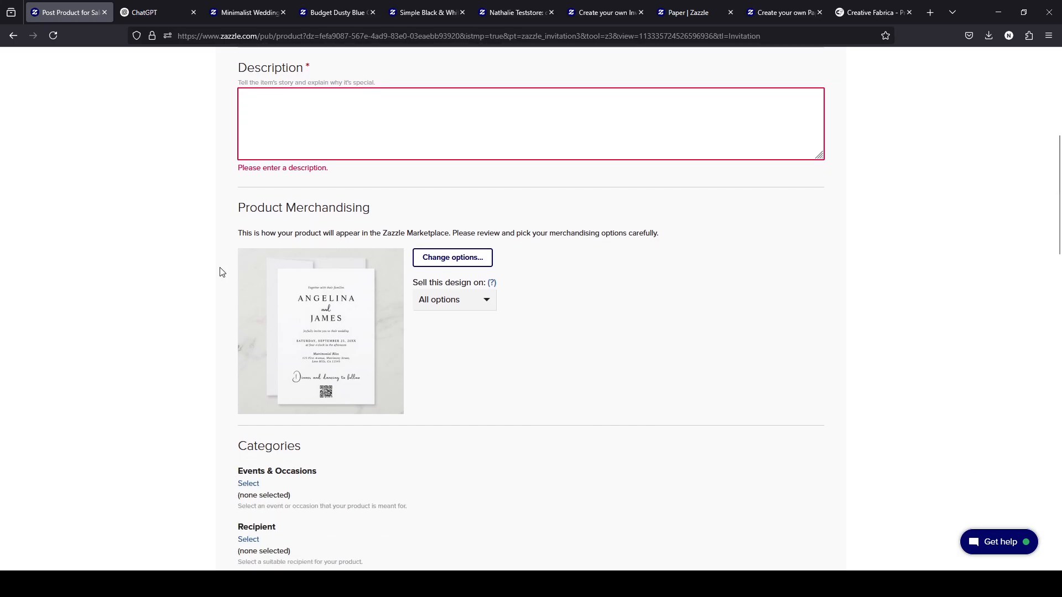
scroll(220, 271, down, 1)
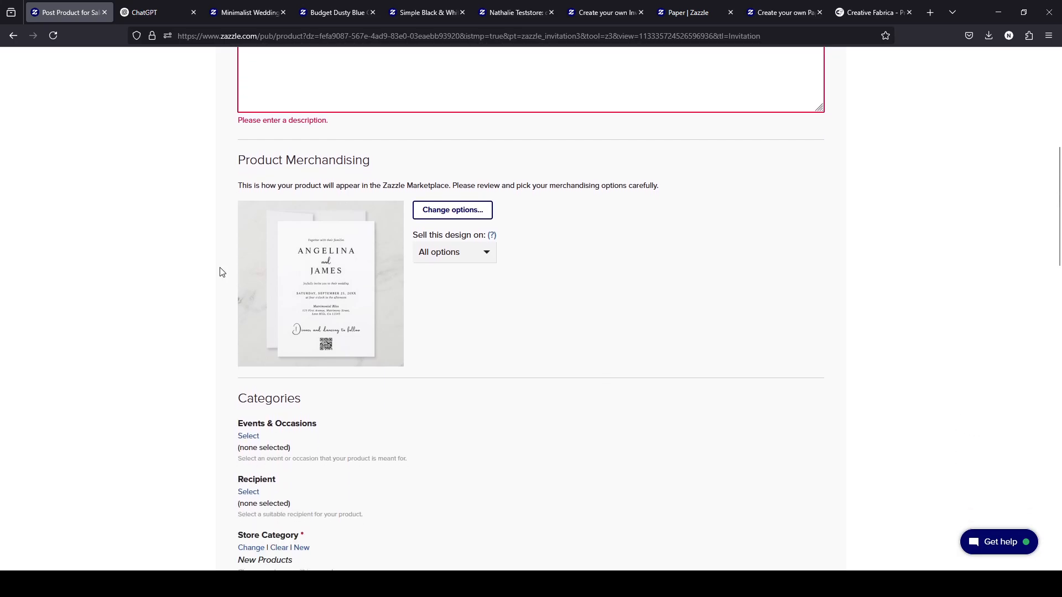
click(441, 204)
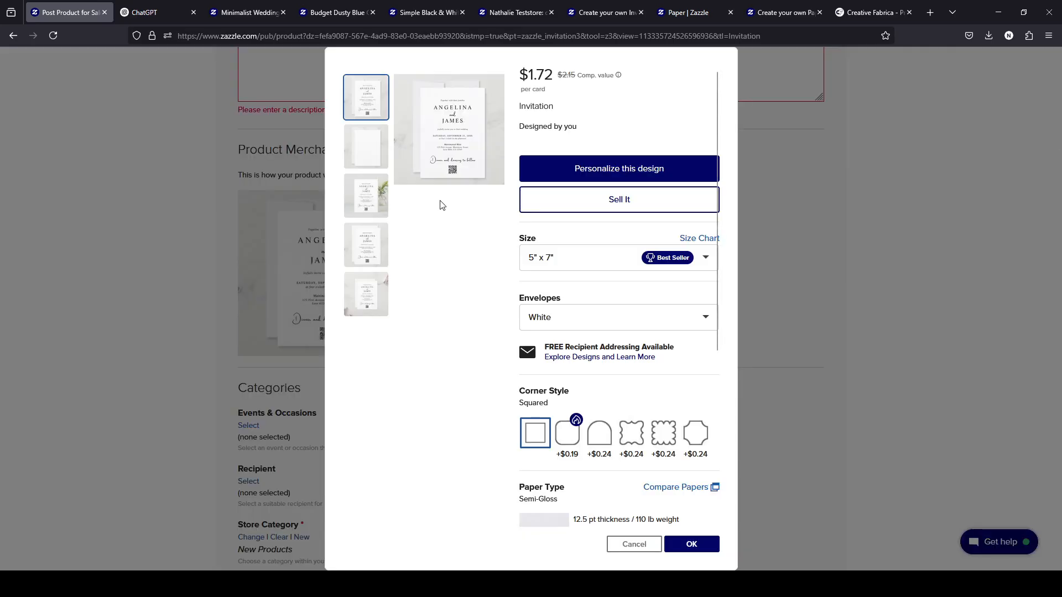
click(448, 115)
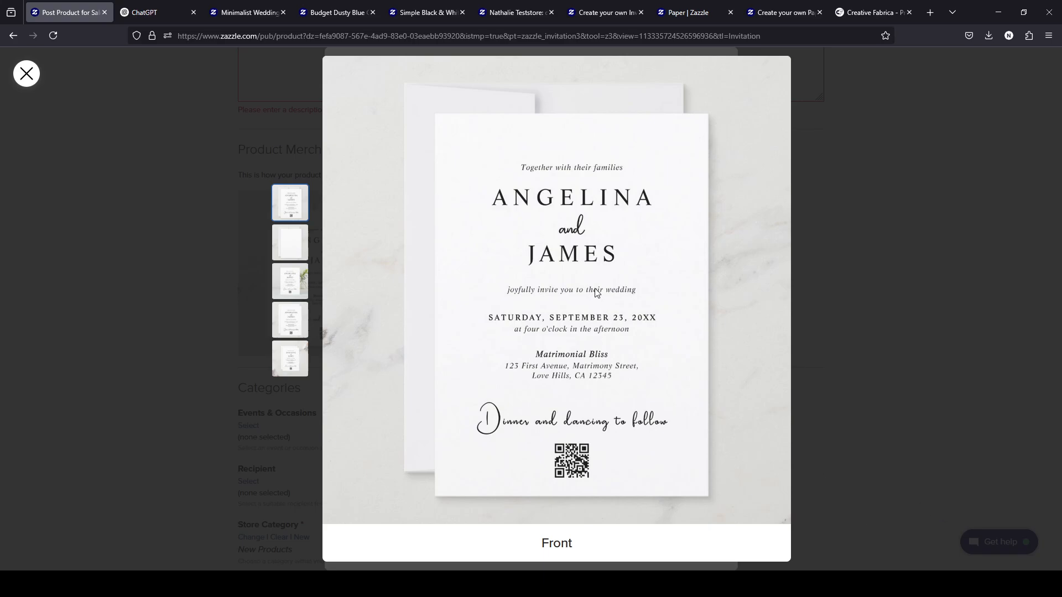
Switch to ChatGPT, paste the copied invitation image into the prompt and check the attachment at full size
click(147, 5)
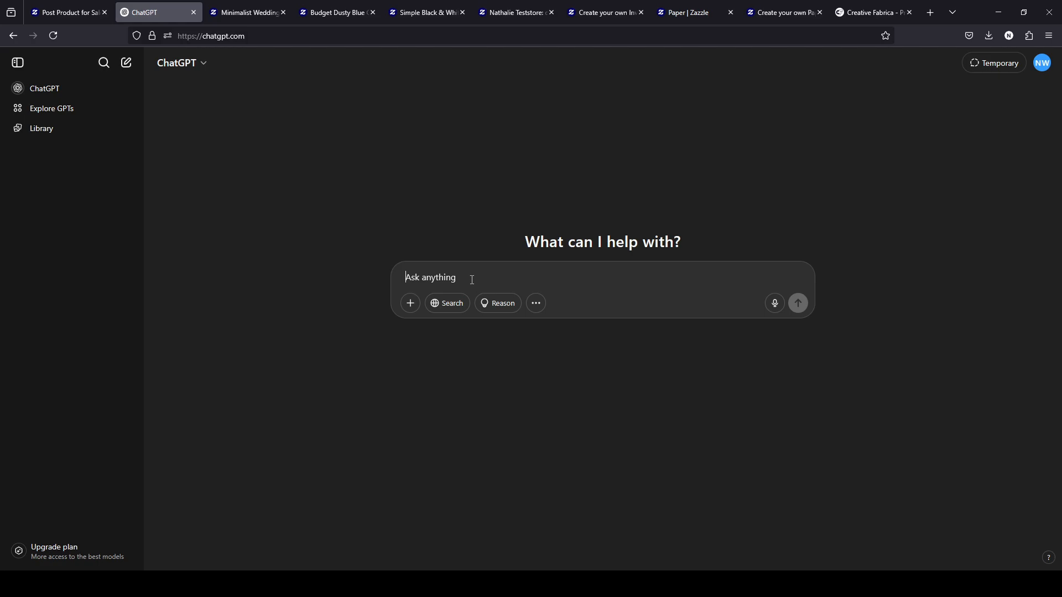
key(ctrl+v)
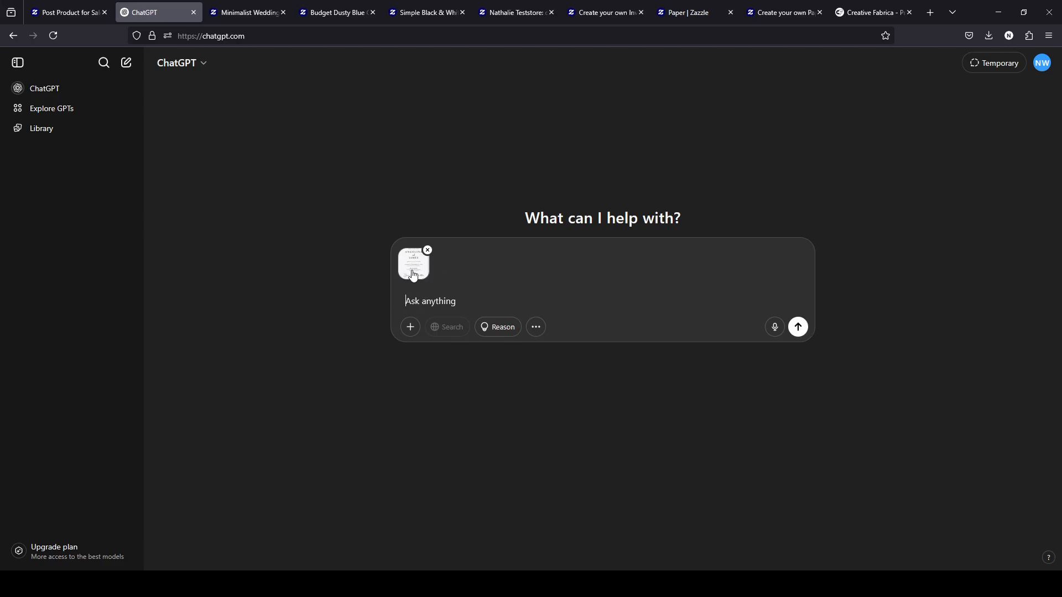
click(413, 276)
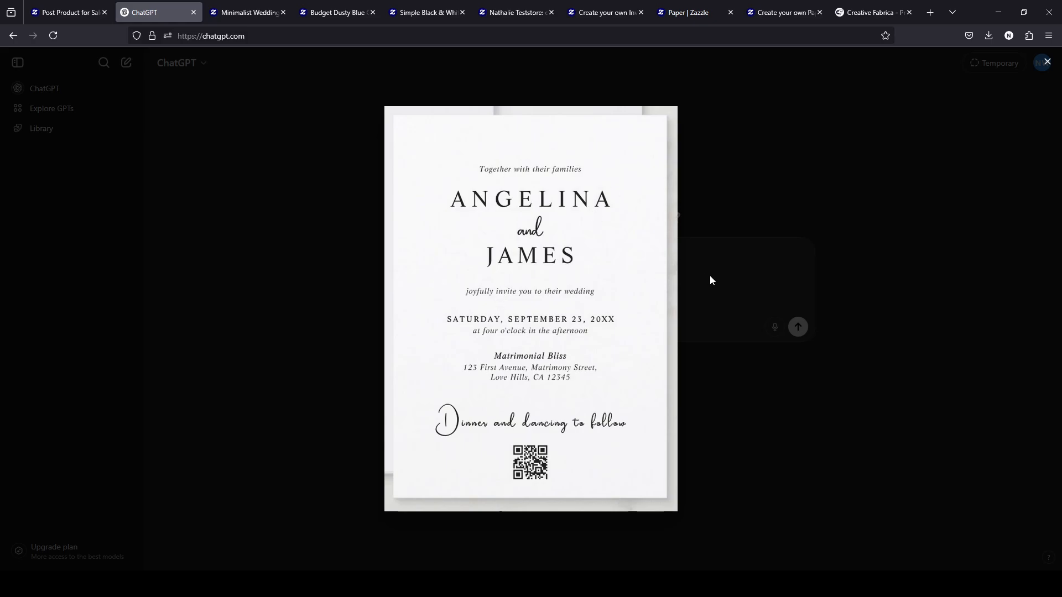
click(1048, 63)
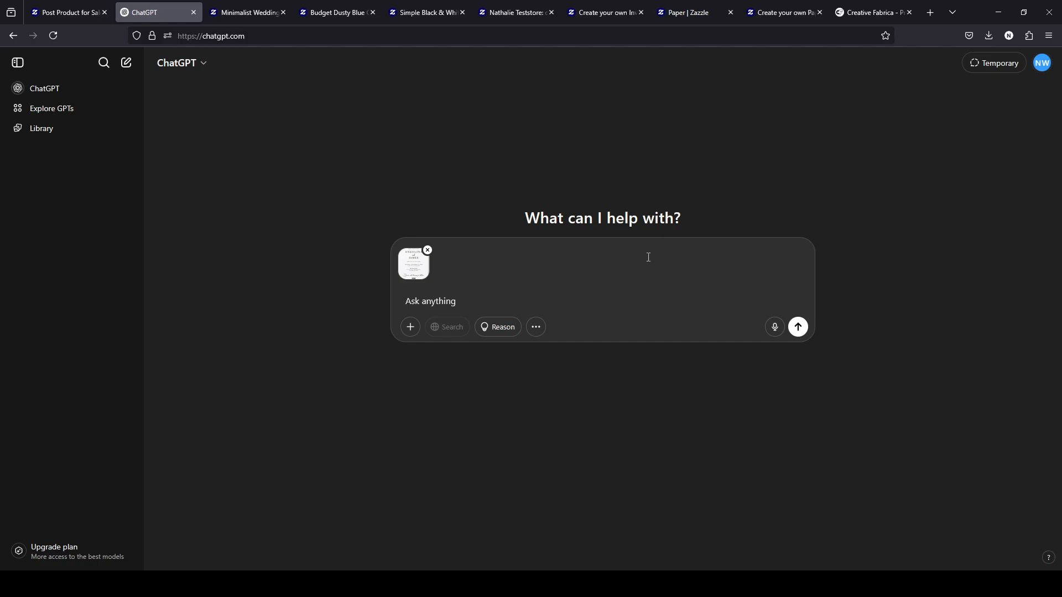
Send ChatGPT the prompt "write a product description" with the attached invitation image
text(write a product des)
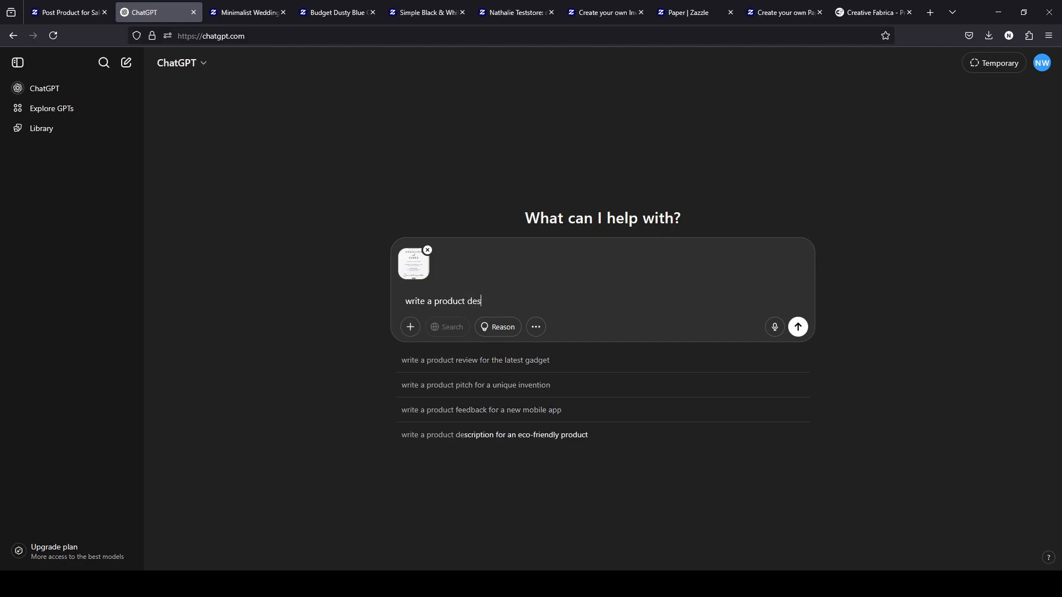
text(crip)
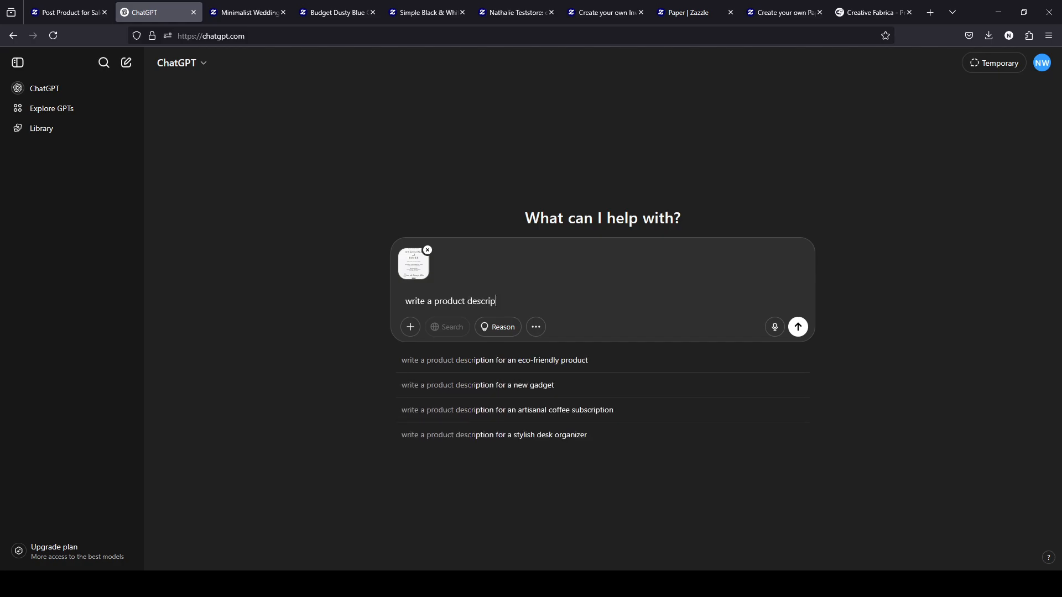
text(tion for this we)
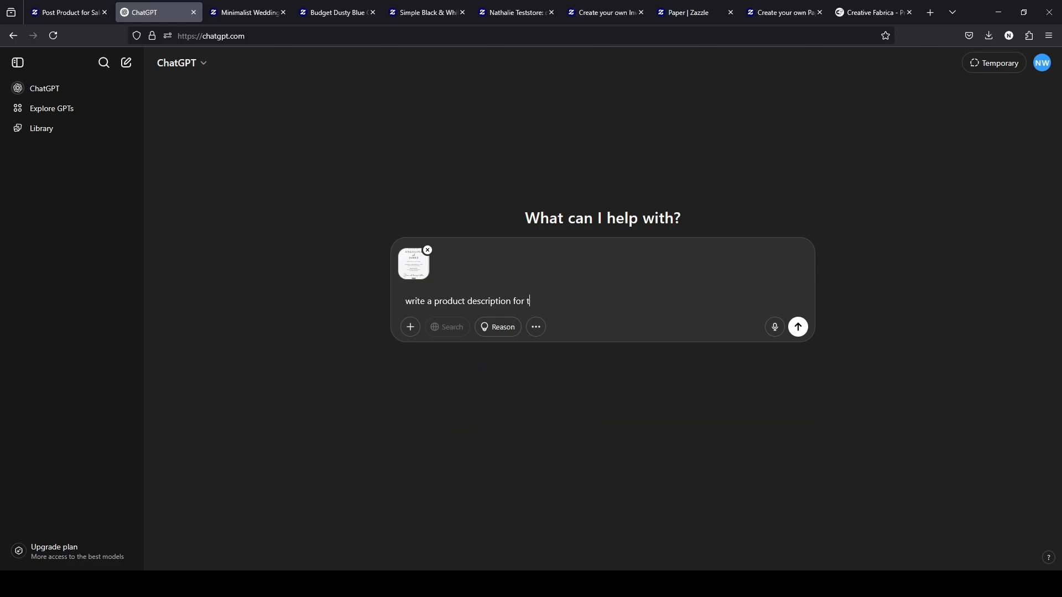
key(BackSpace)
key(BackSpace)
text(invitation)
drag(511, 301, 780, 292)
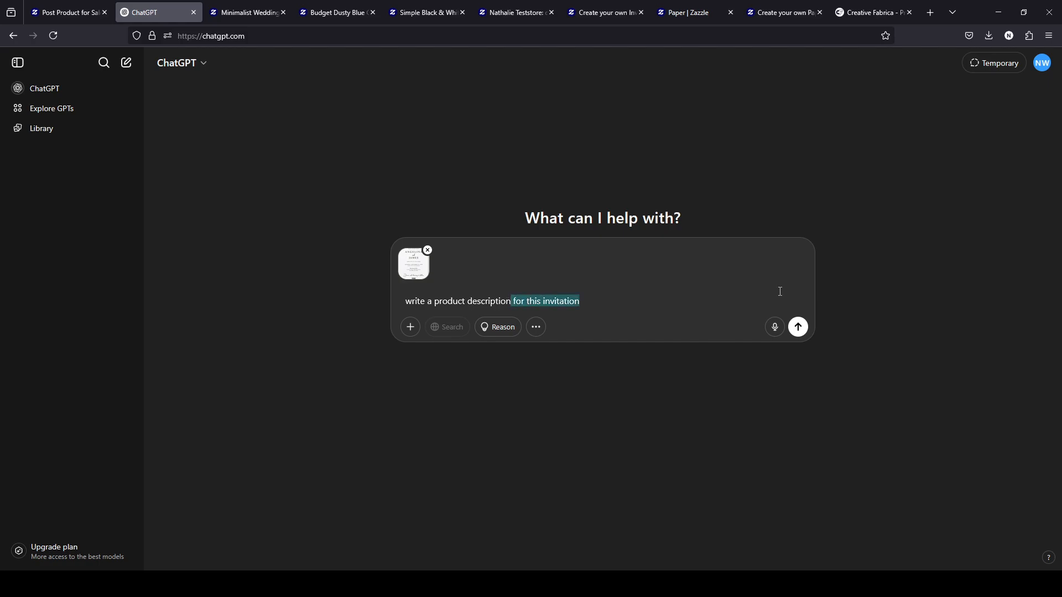
key(BackSpace)
click(798, 327)
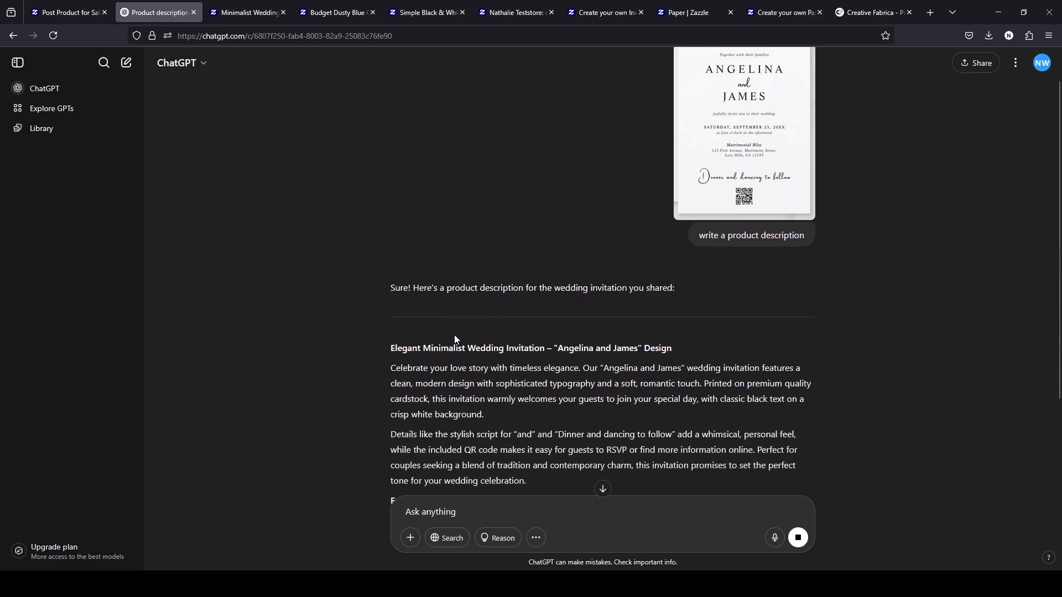
Read through the generated product description, then switch back to the Zazzle form and close the enlarged invitation preview
scroll(481, 353, down, 5)
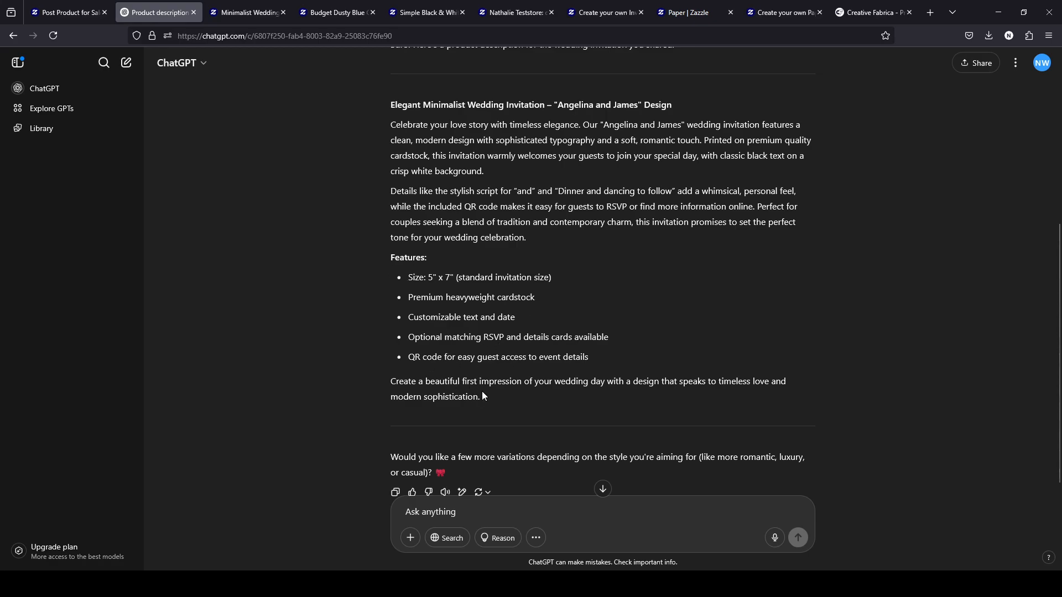
scroll(464, 323, up, 3)
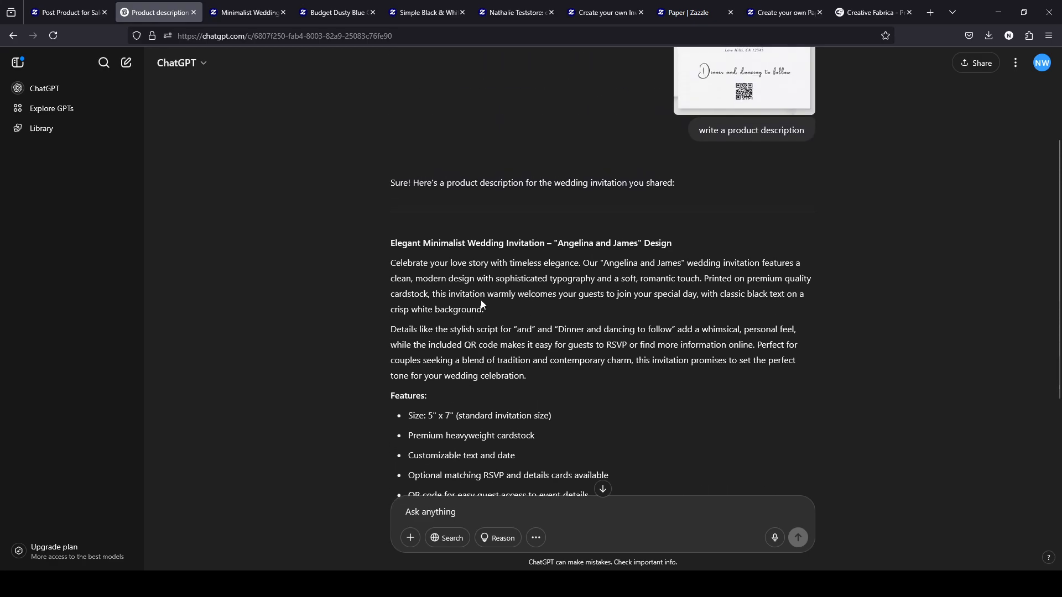
scroll(480, 300, down, 3)
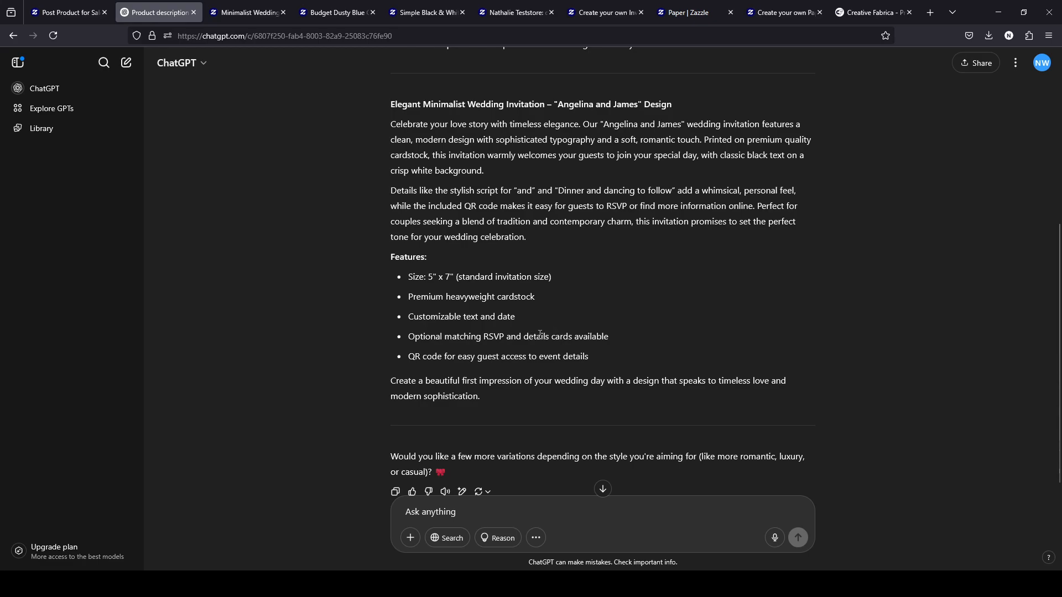
scroll(566, 332, down, 1)
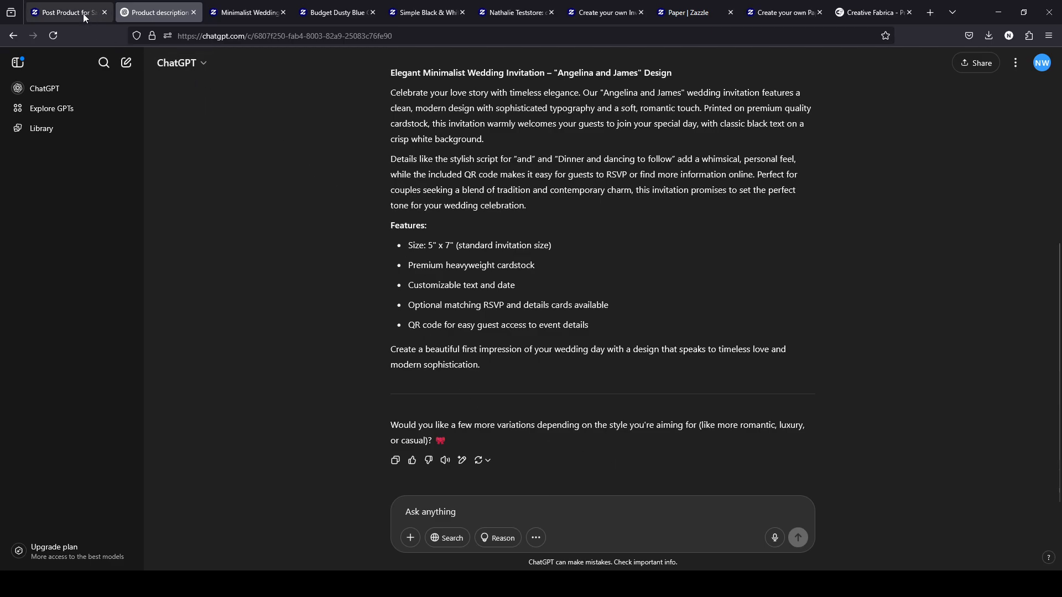
click(61, 12)
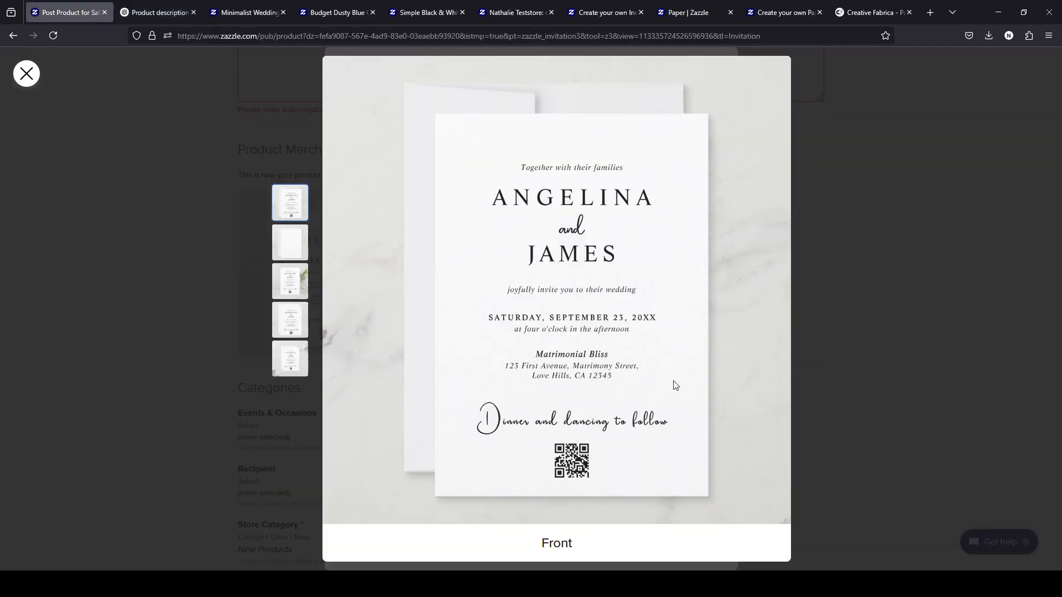
click(25, 77)
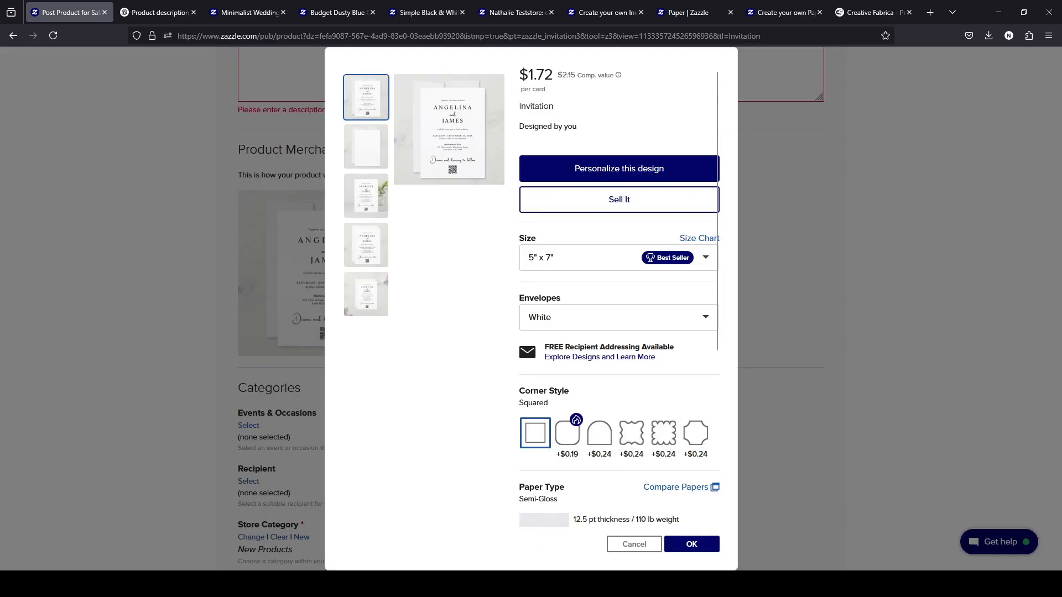
Cancel the merchandising options and review the listing form's title, department, description, categories, collections and tags sections
click(619, 544)
scroll(500, 331, down, 3)
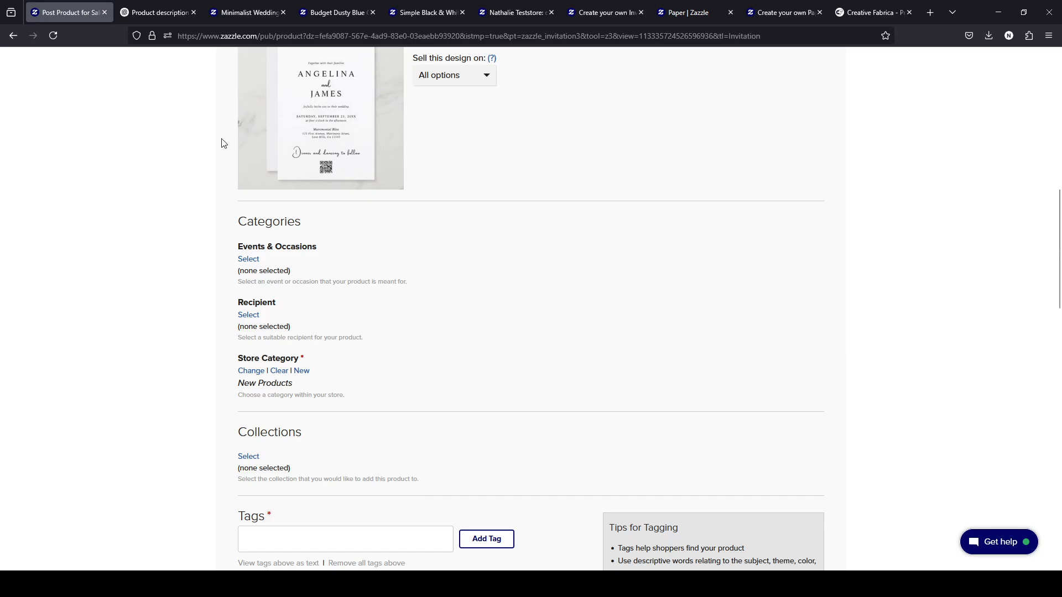
scroll(222, 143, up, 7)
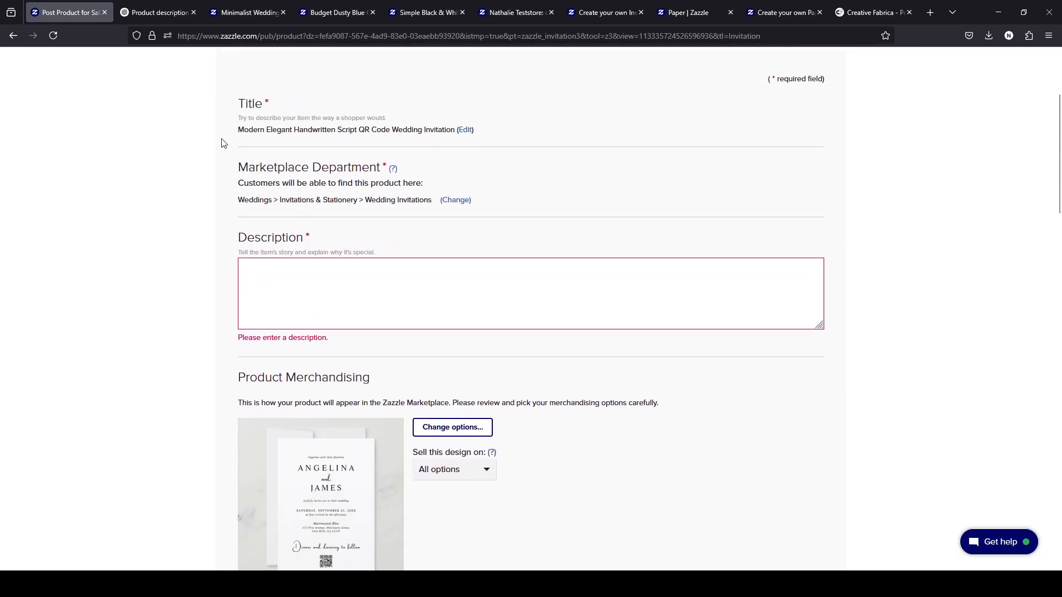
scroll(222, 143, down, 7)
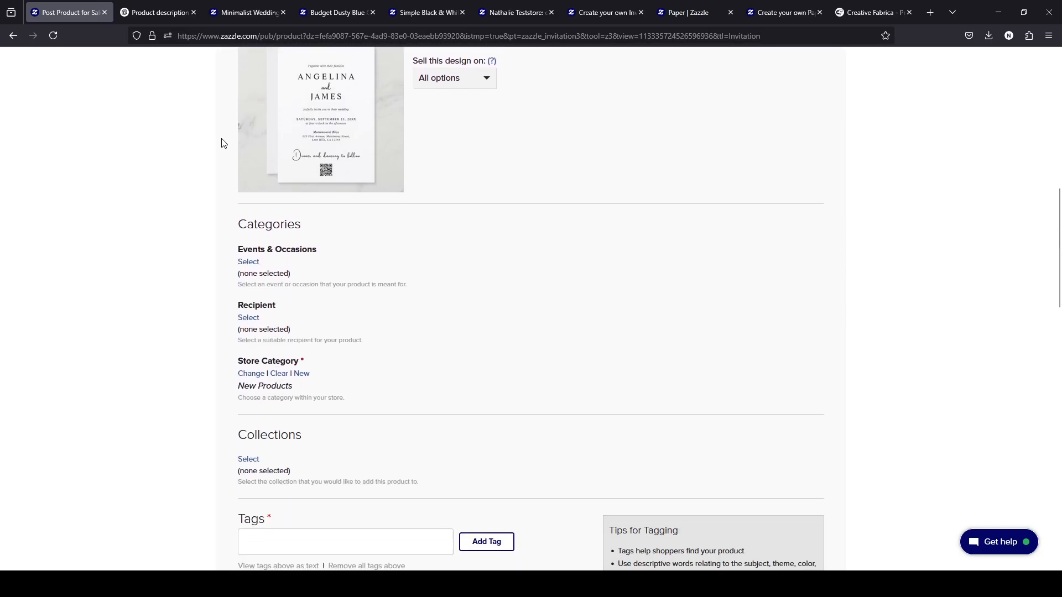
scroll(222, 143, up, 4)
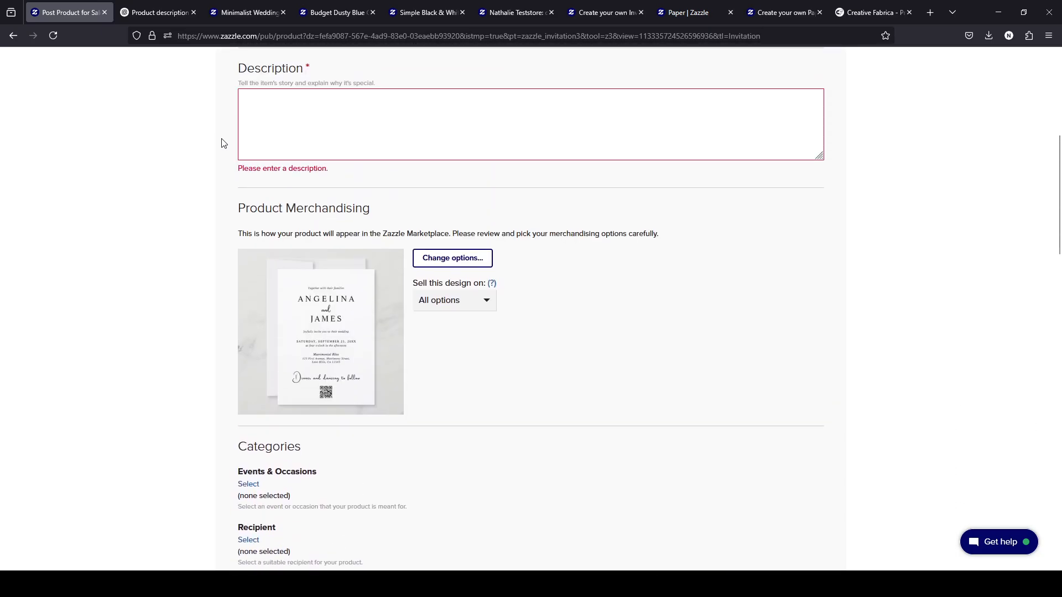
click(321, 120)
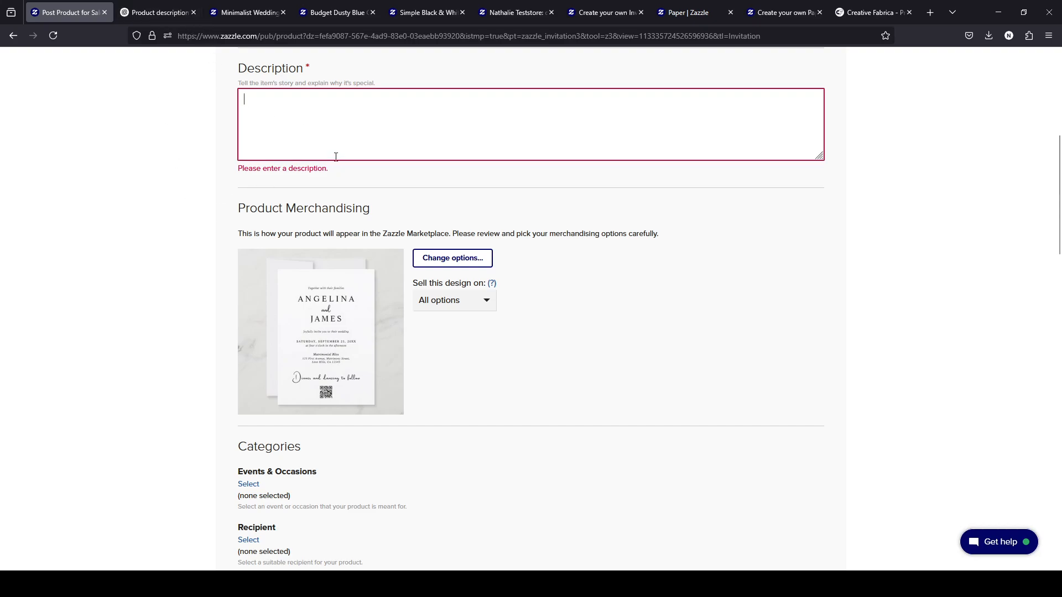
scroll(356, 139, up, 3)
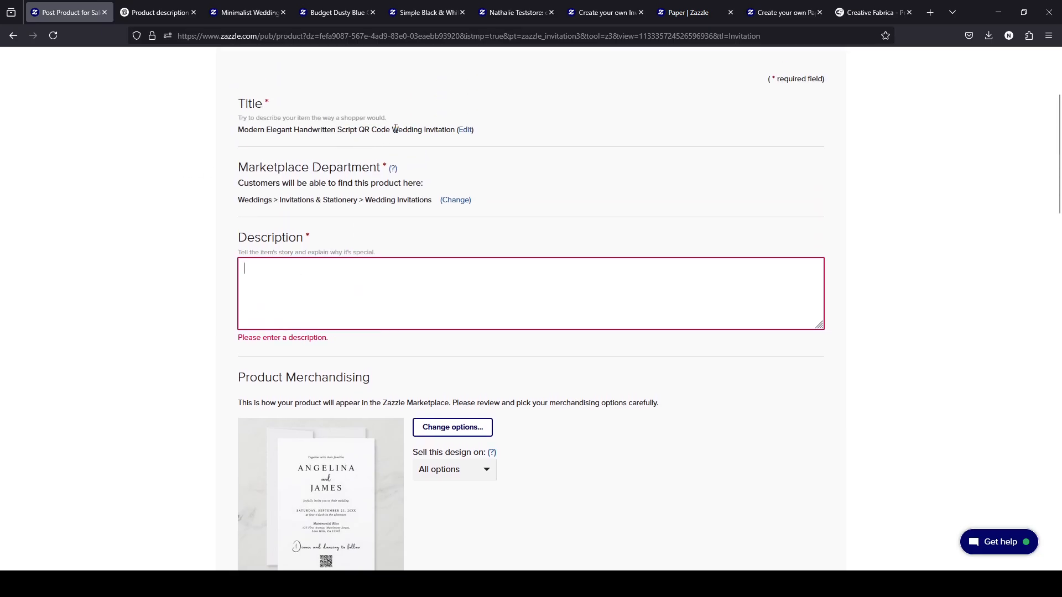
scroll(395, 128, down, 9)
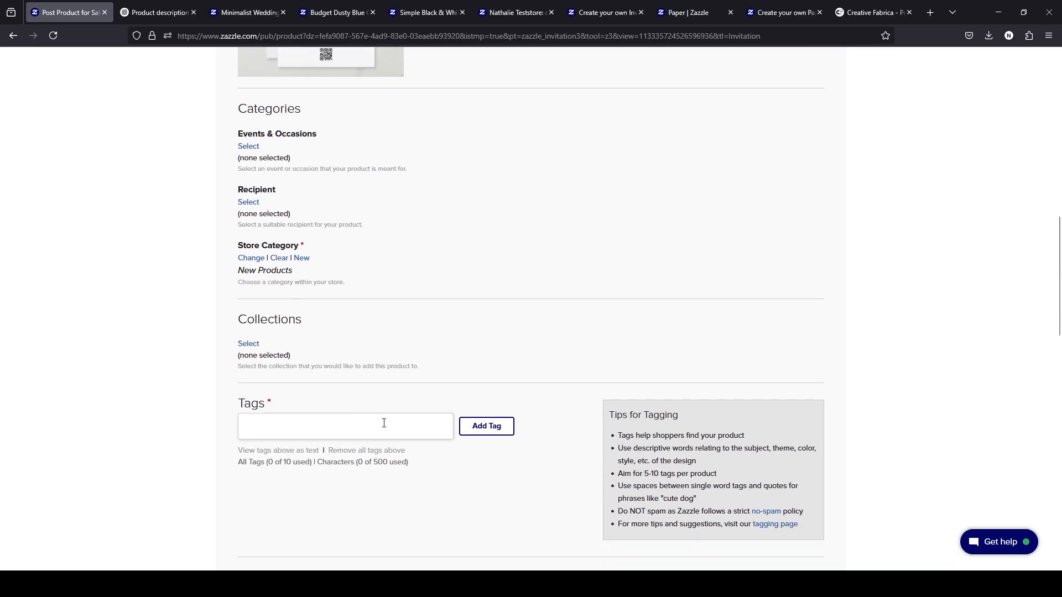
scroll(363, 412, up, 9)
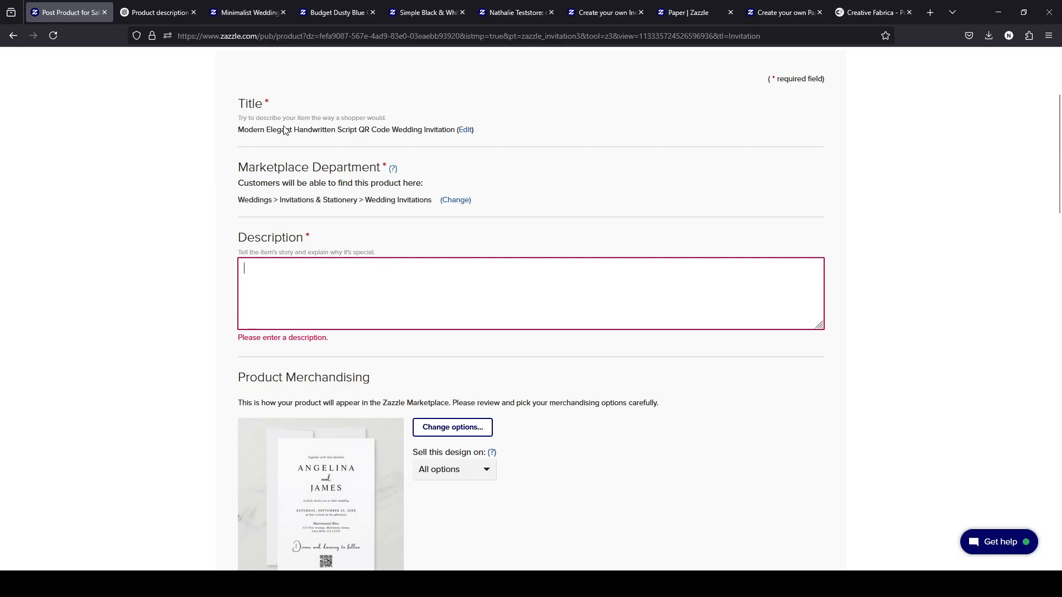
Switch to ChatGPT and reread the generated wedding invitation description and its features list
click(175, 13)
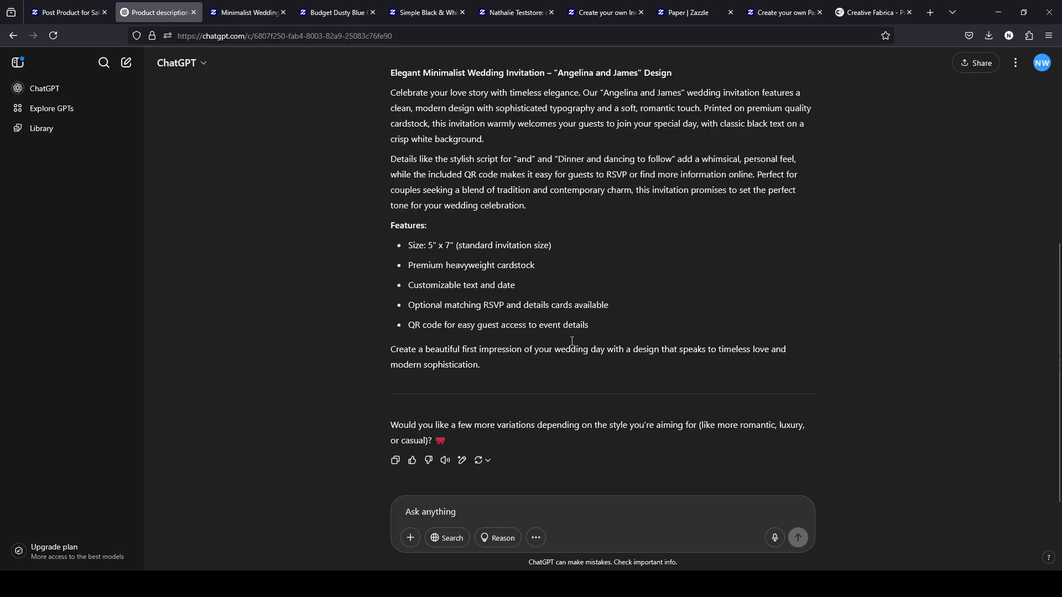
scroll(603, 398, up, 3)
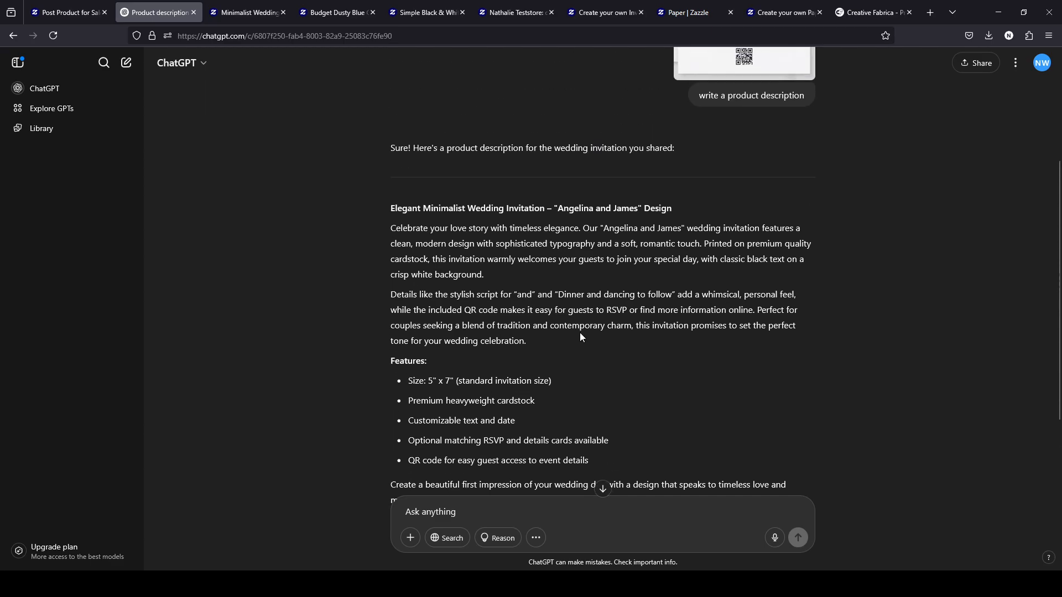
scroll(574, 362, down, 3)
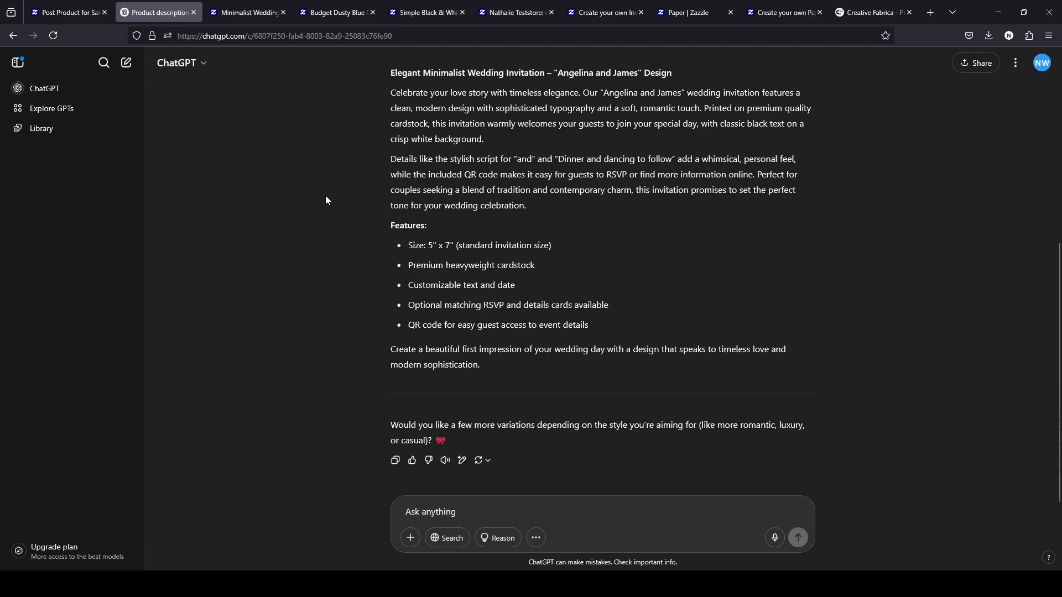
Open the GPTs directory in ChatGPT and search it for "zazzle"
click(69, 115)
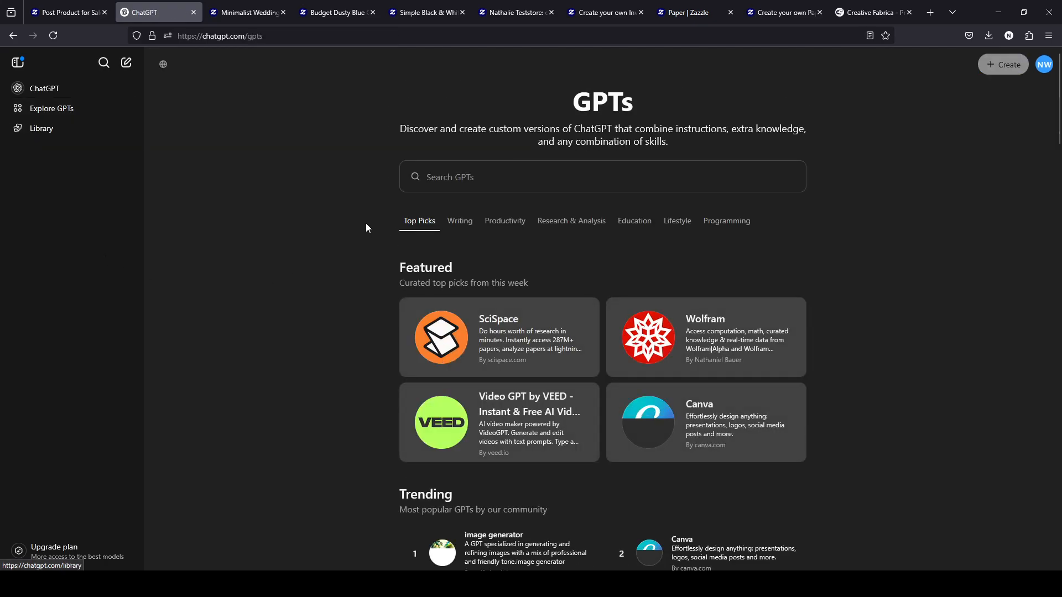
click(543, 177)
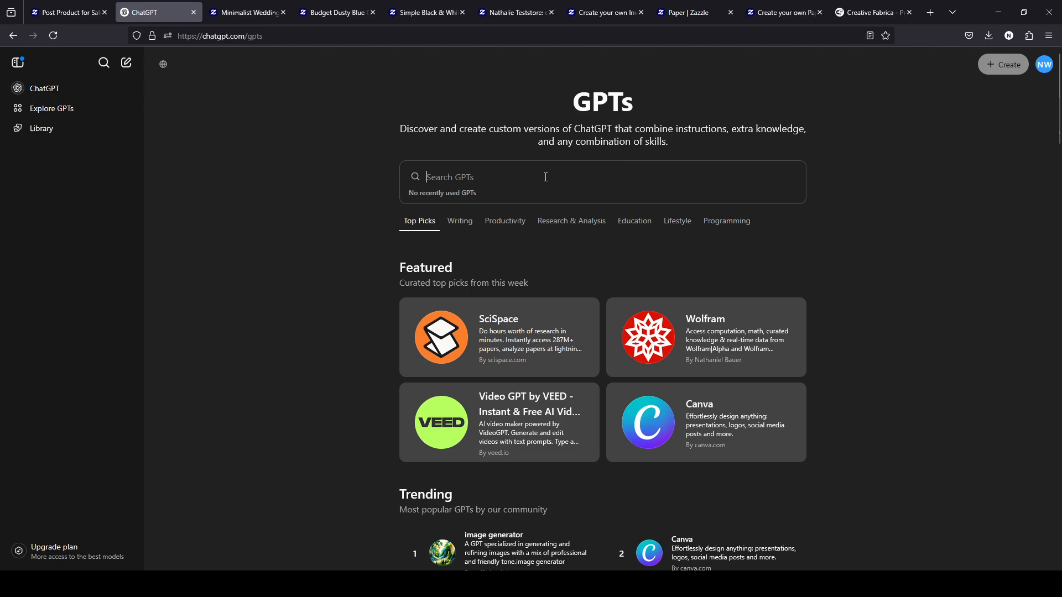
text(zazz)
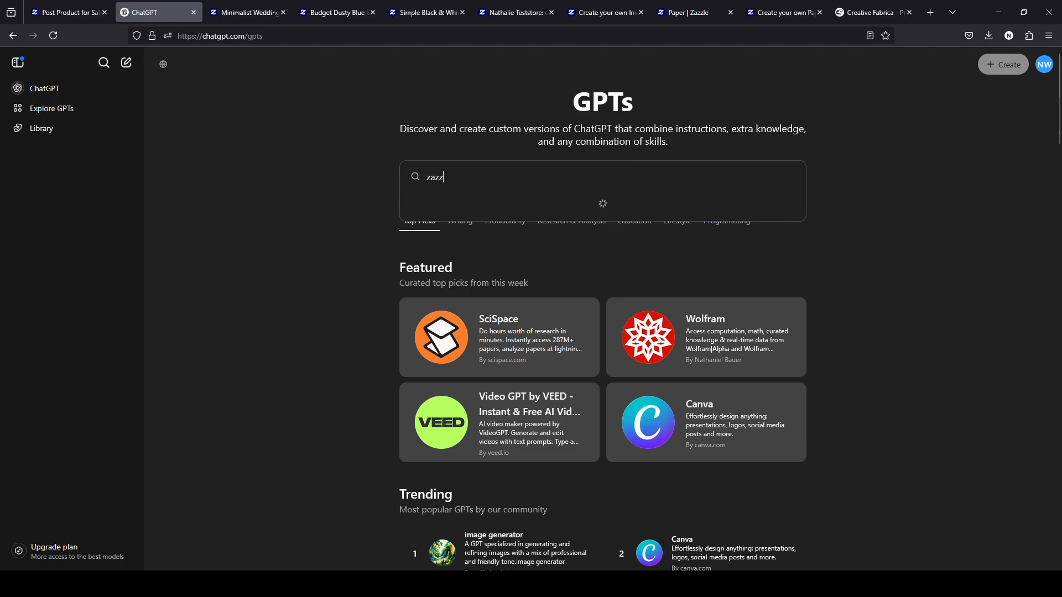
text(le)
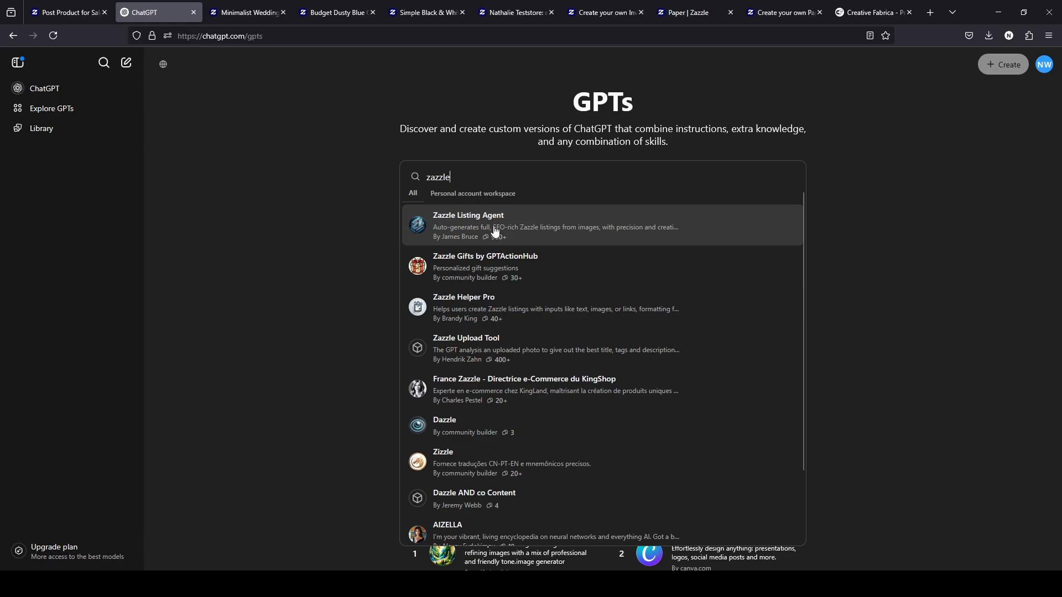
Open the Zazzle Listing Agent GPT, look over its details, start a chat with it and check its options
click(561, 222)
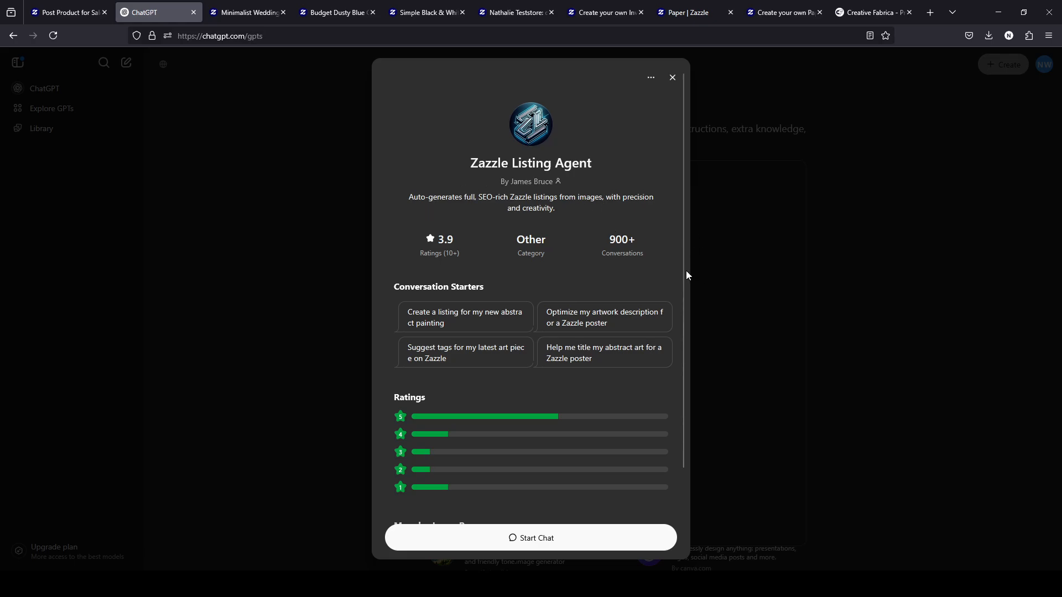
drag(686, 288, 610, 381)
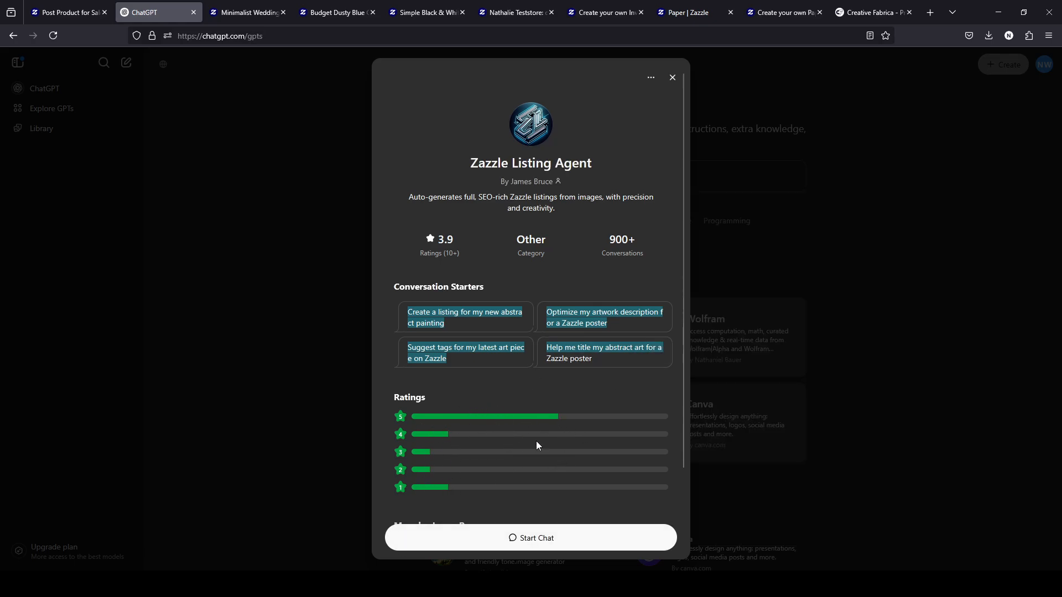
scroll(683, 310, down, 3)
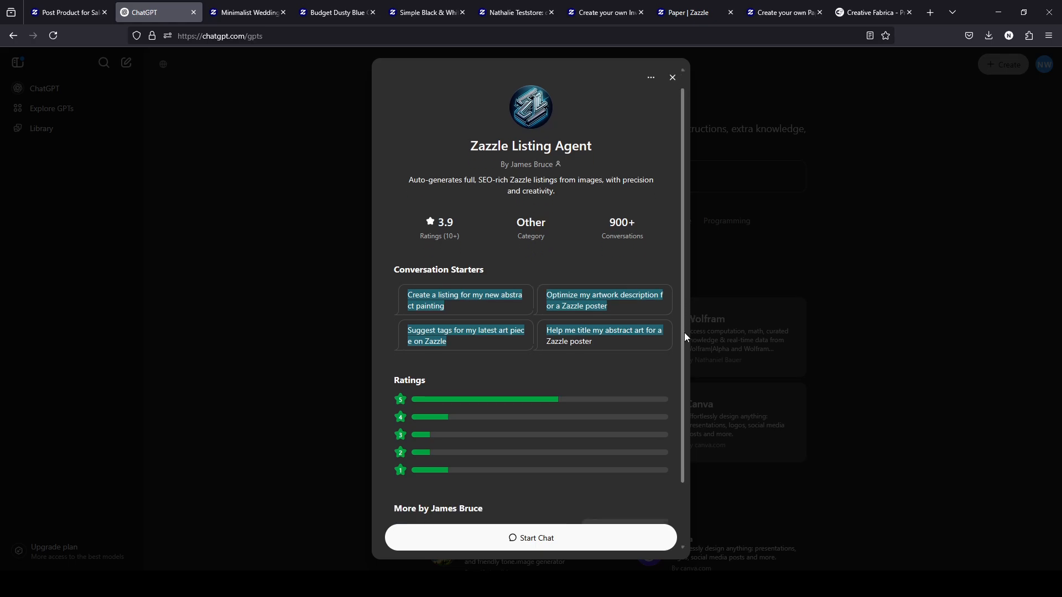
click(556, 547)
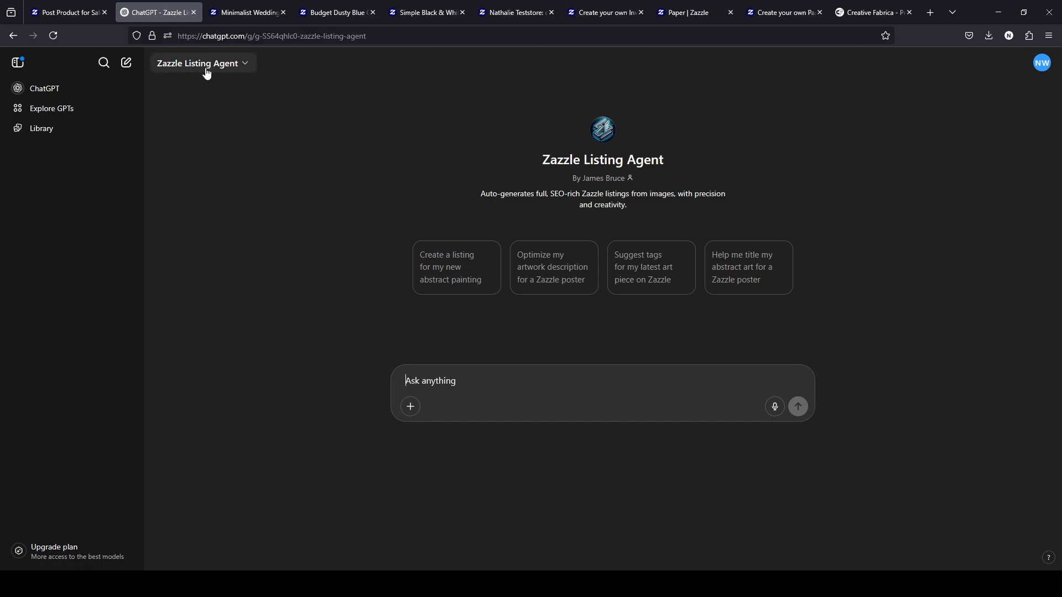
click(246, 65)
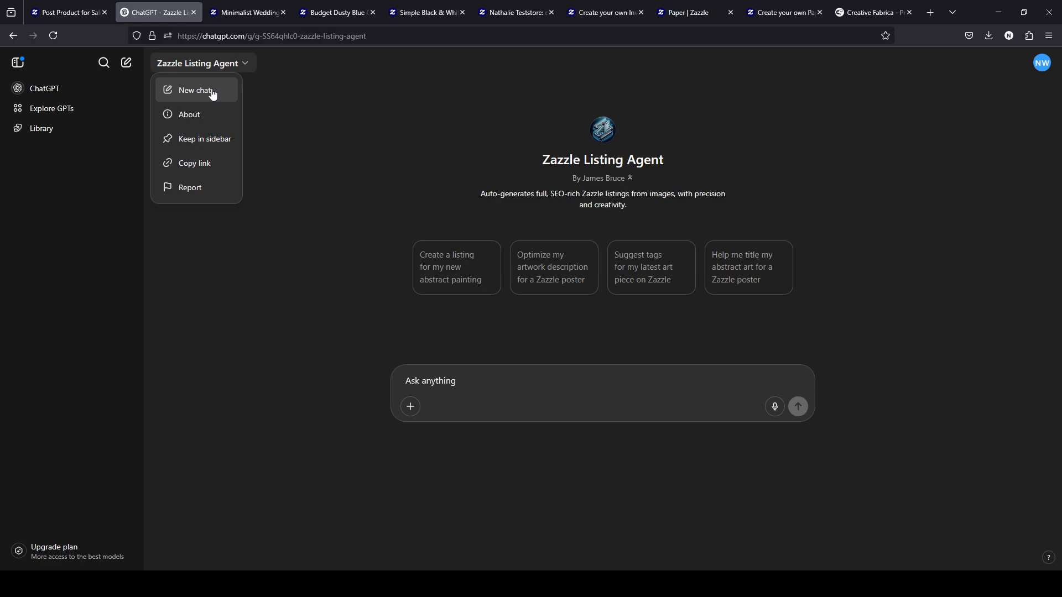
click(279, 104)
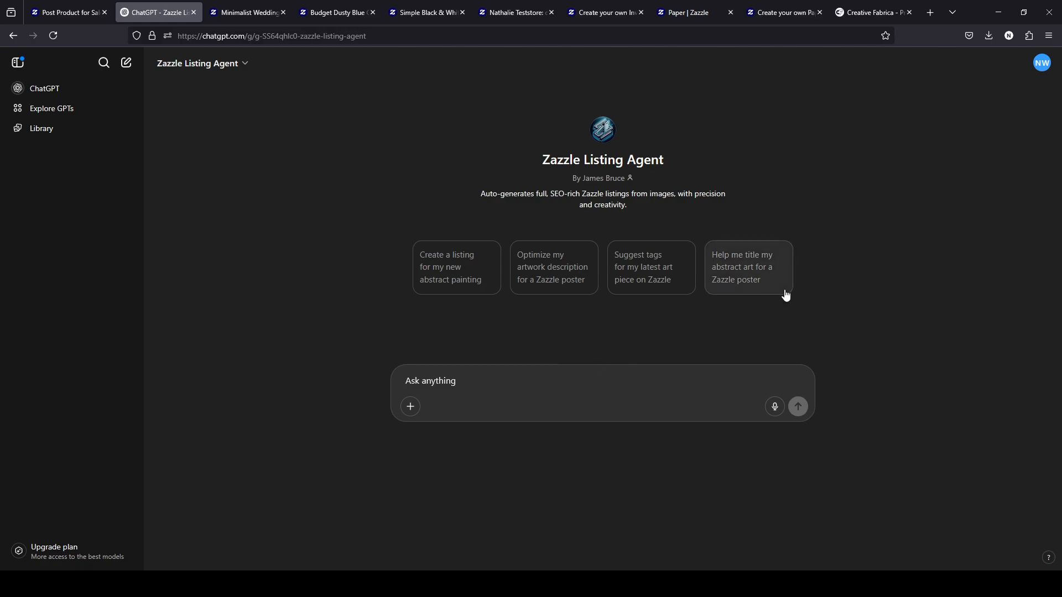
Send the copied invitation image to the Zazzle Listing Agent and read the title, description and tags it writes
key(ctrl+v)
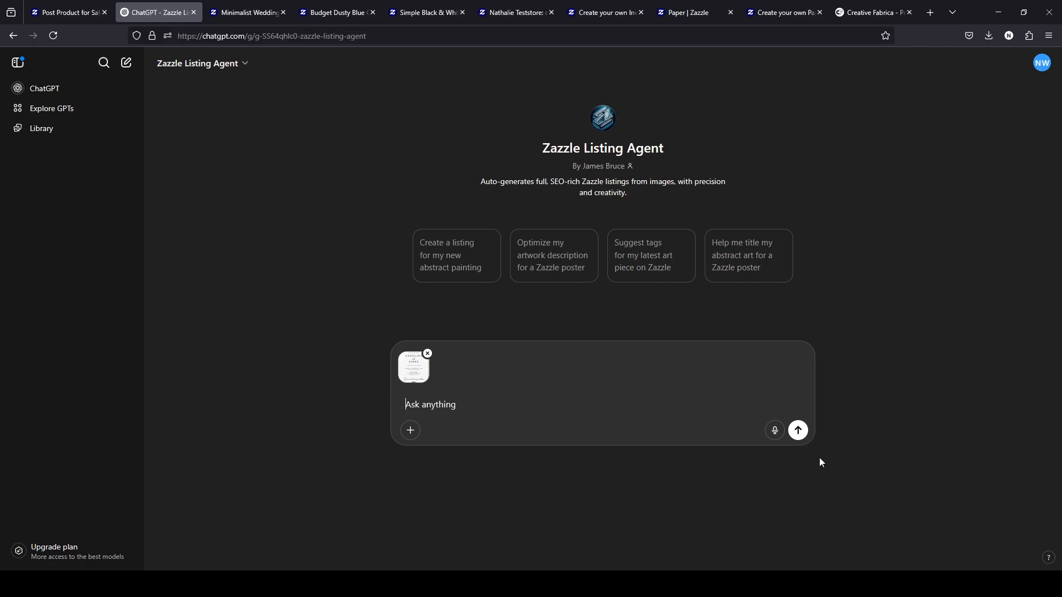
click(798, 431)
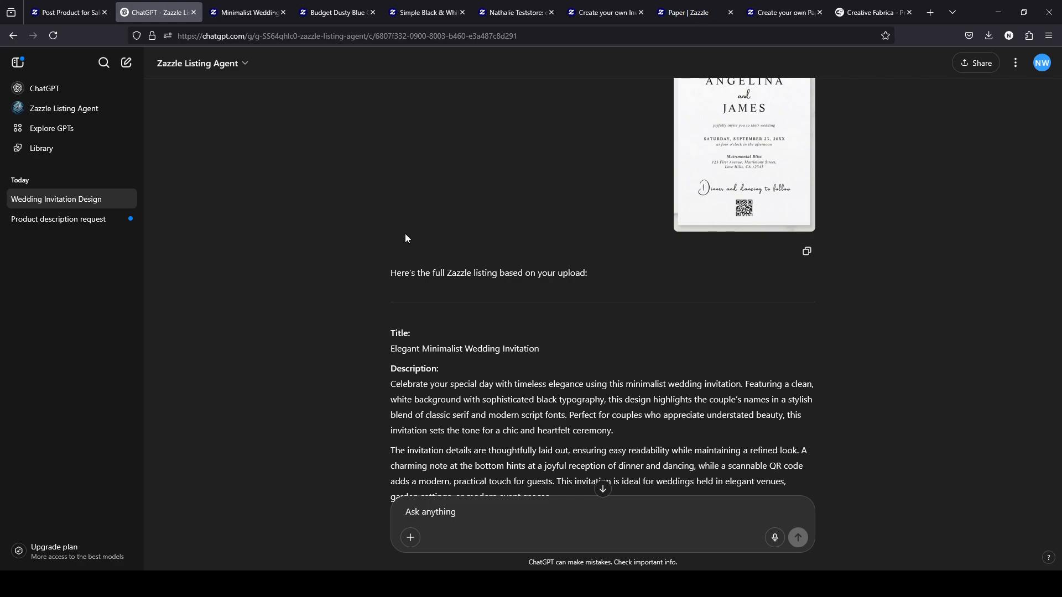
scroll(513, 339, up, 2)
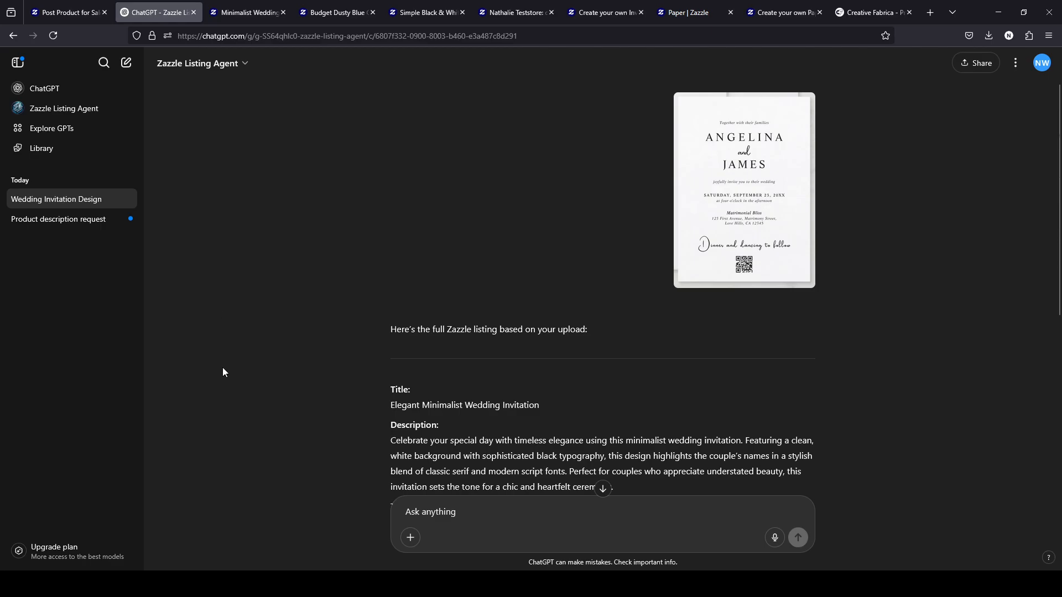
scroll(366, 335, down, 6)
scroll(453, 293, up, 2)
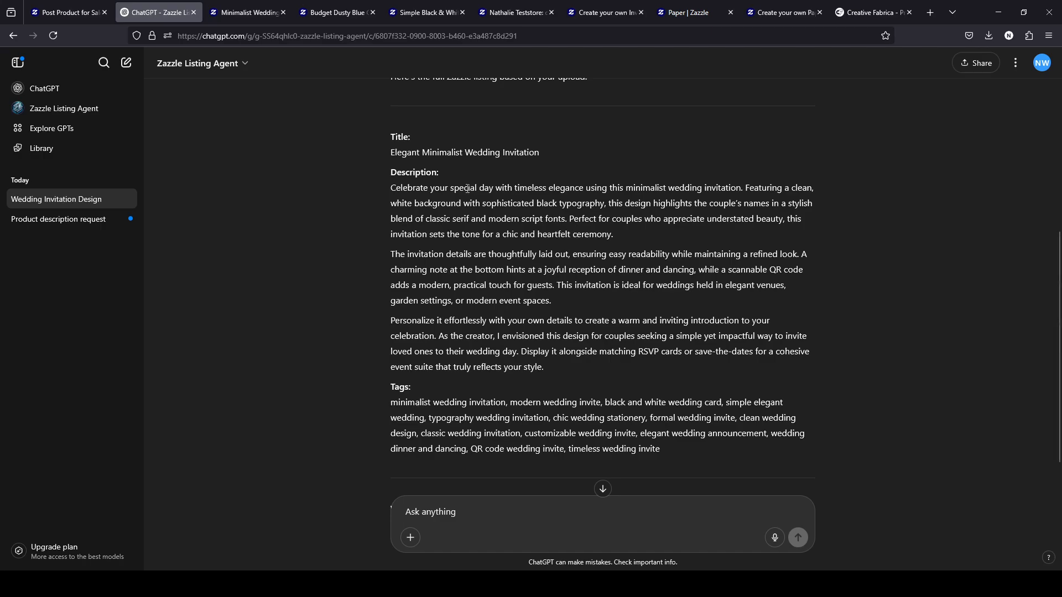
Copy the three description paragraphs from the generated listing into the Description field of the Zazzle form
drag(390, 187, 571, 366)
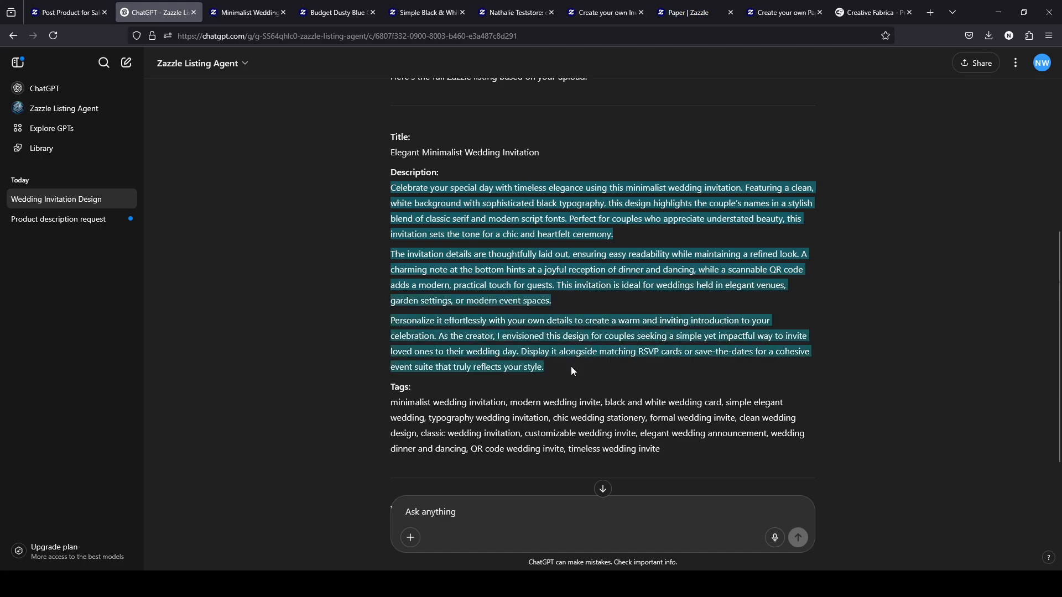
click(88, 15)
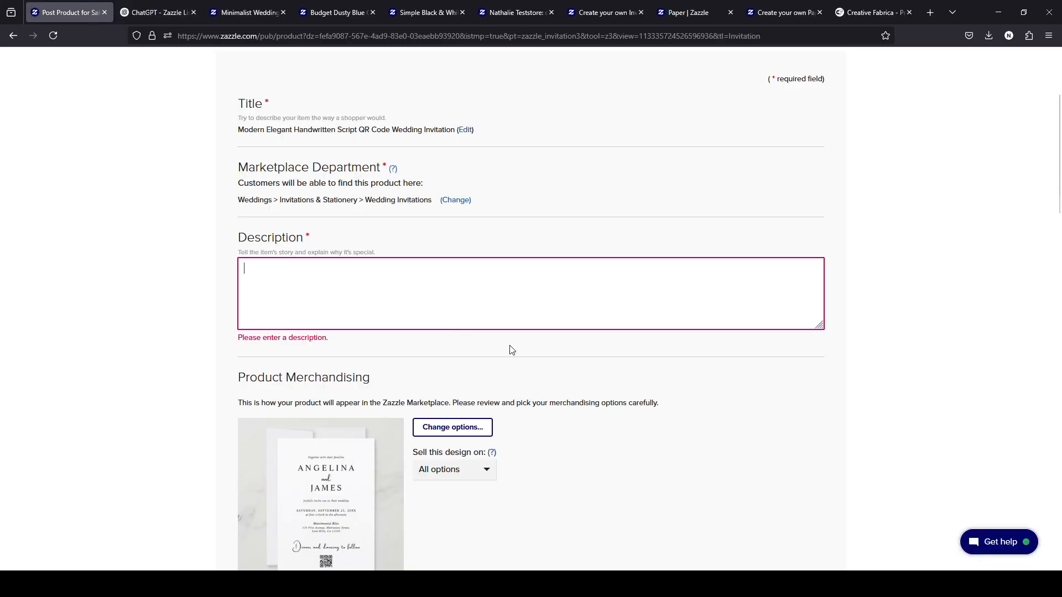
click(433, 279)
key(ctrl+v)
scroll(573, 290, up, 3)
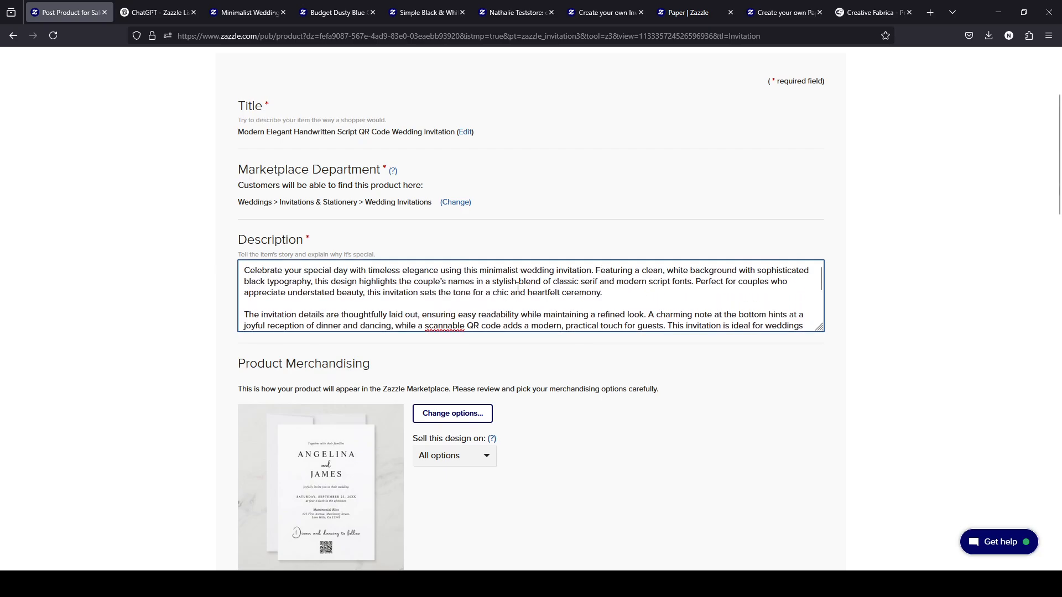
Remove the blank lines between the description's paragraphs to make one continuous paragraph, and review the text through to its end
scroll(511, 301, down, 2)
scroll(498, 301, up, 2)
click(641, 292)
key(Delete)
key(Delete)
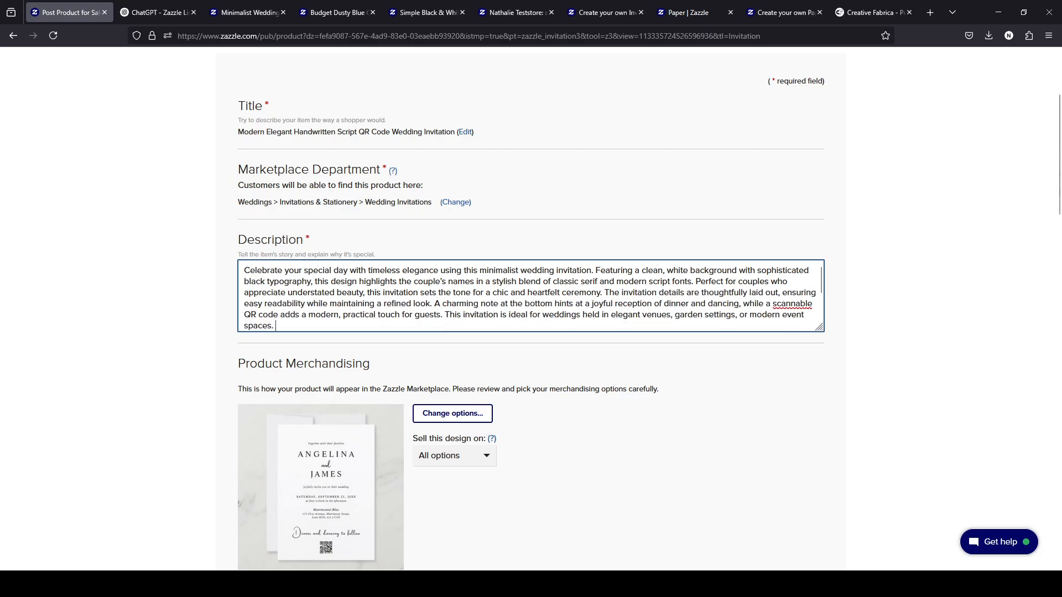
key(Delete)
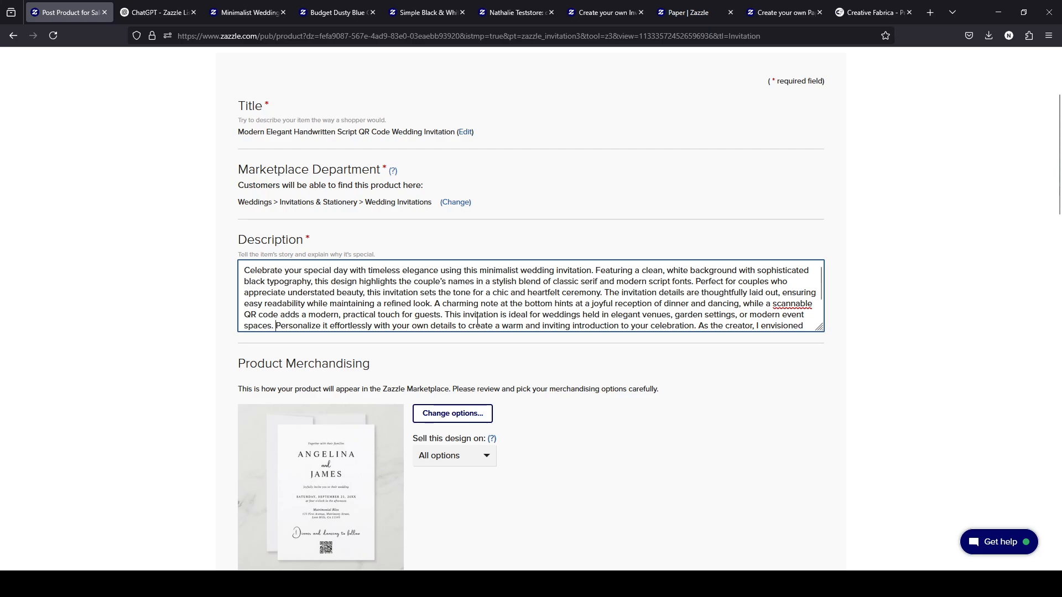
scroll(421, 315, down, 2)
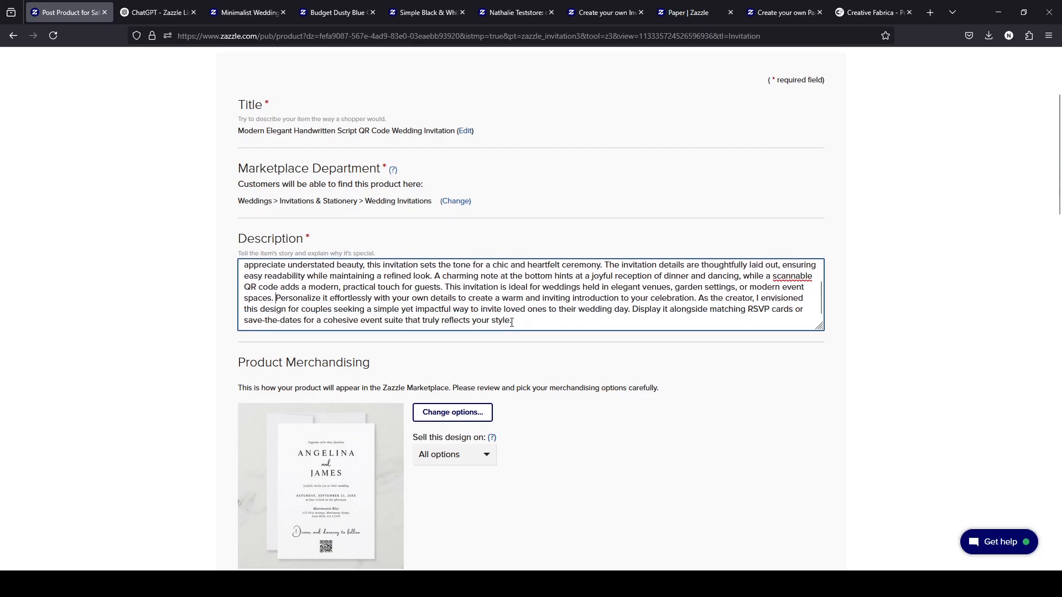
scroll(515, 346, down, 3)
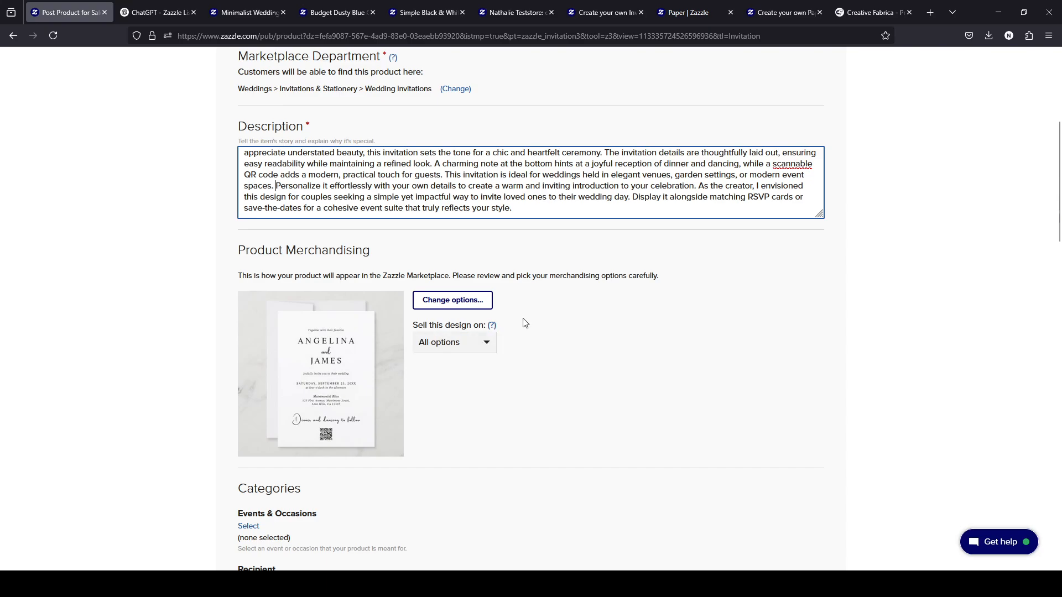
scroll(524, 324, up, 1)
scroll(542, 245, up, 3)
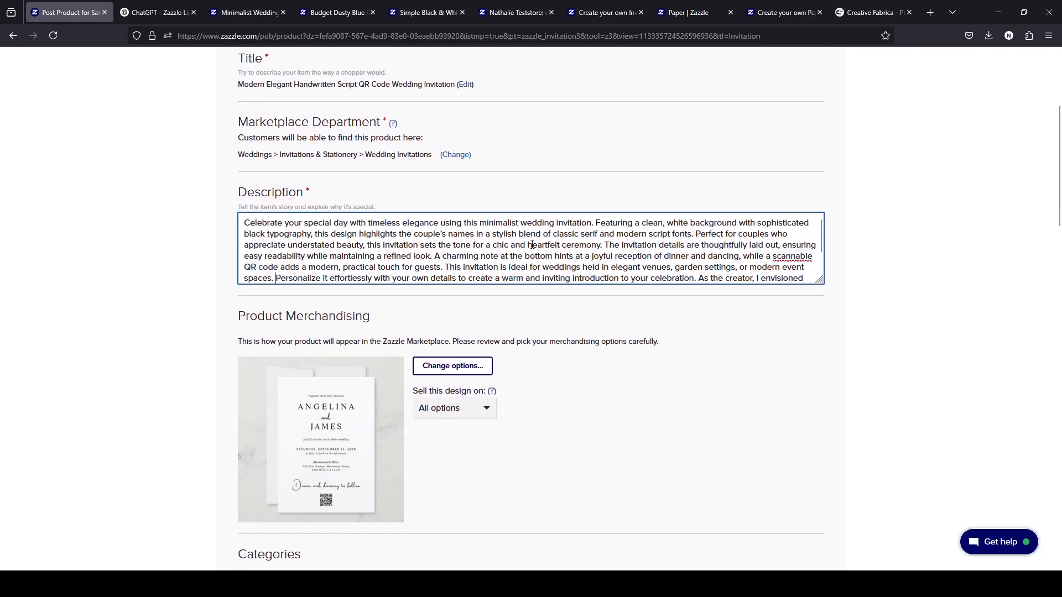
scroll(613, 419, down, 2)
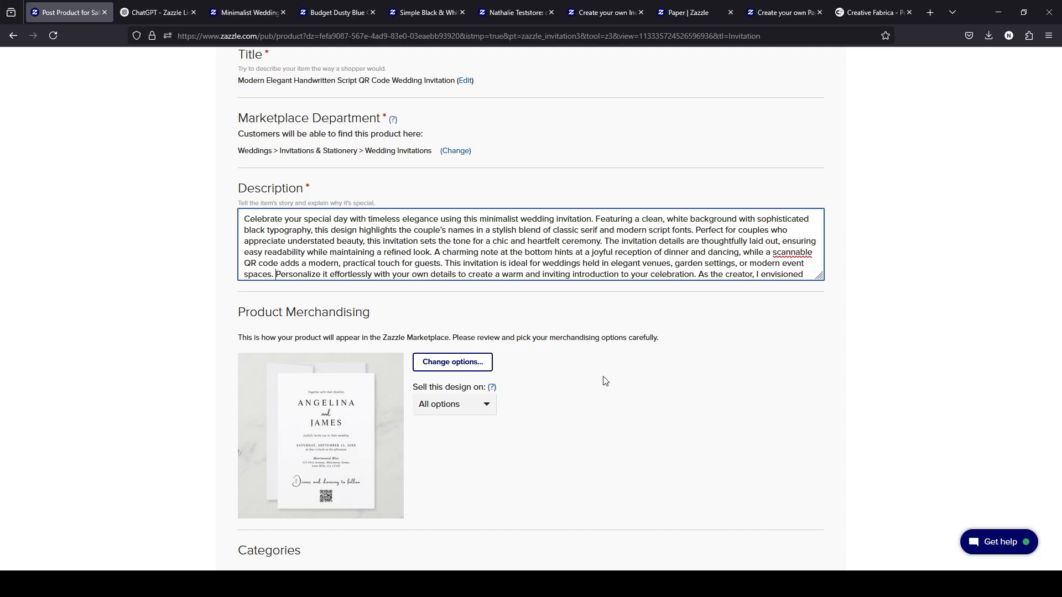
Open the account's Saved Designs from the wedding invitation search page and look through all the saved products
click(244, 12)
scroll(976, 246, down, 1)
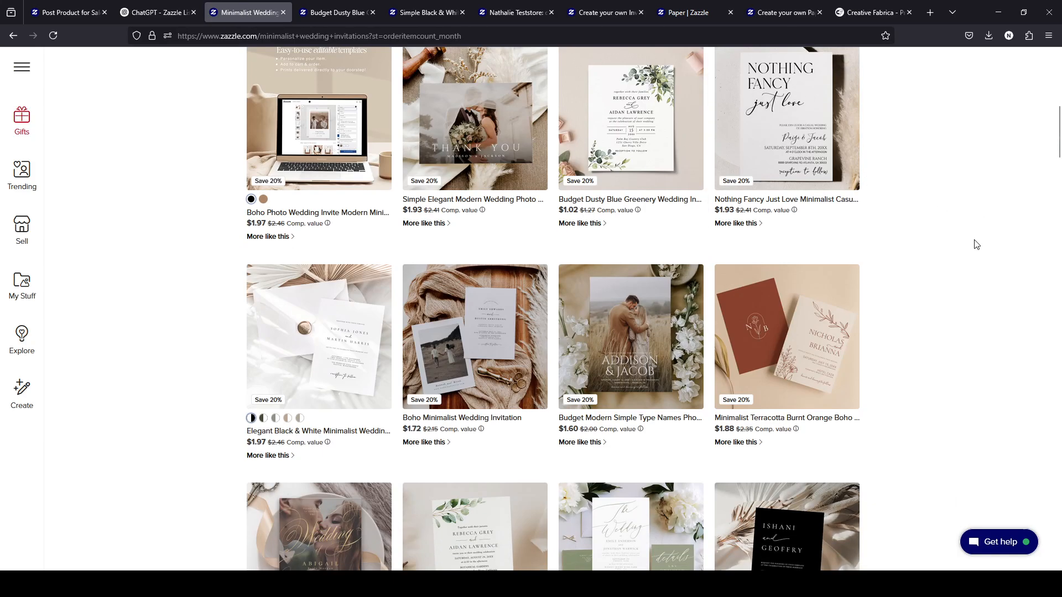
scroll(978, 243, up, 5)
click(995, 111)
click(888, 207)
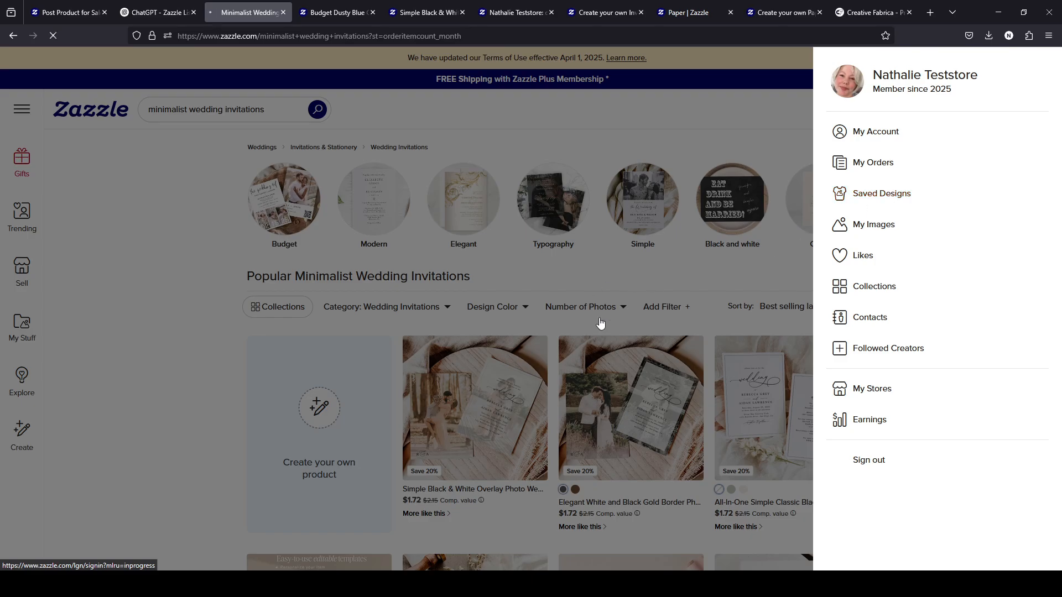
scroll(504, 255, down, 3)
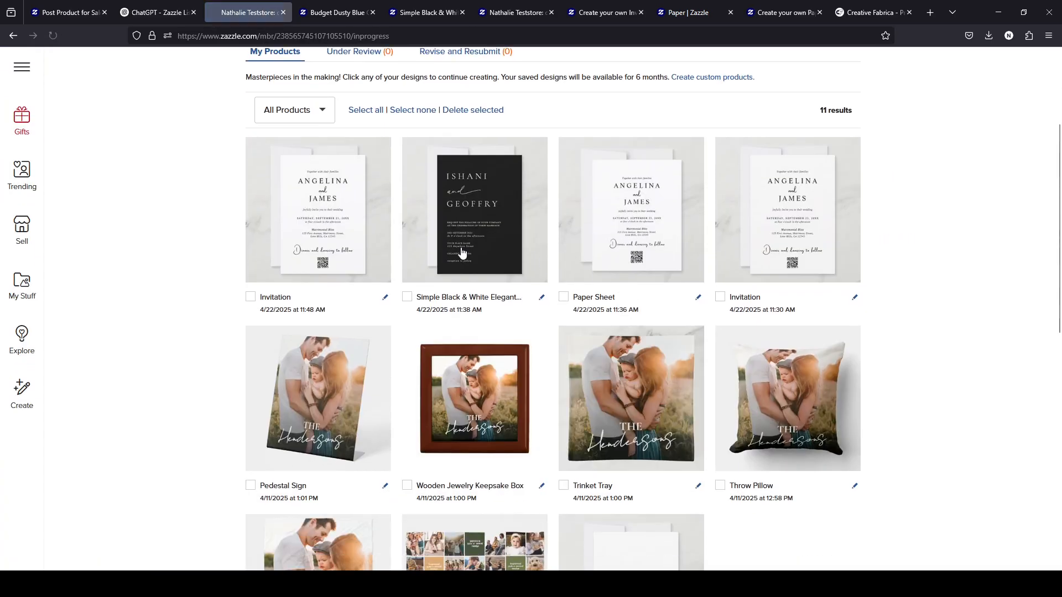
scroll(624, 339, down, 6)
scroll(610, 344, up, 2)
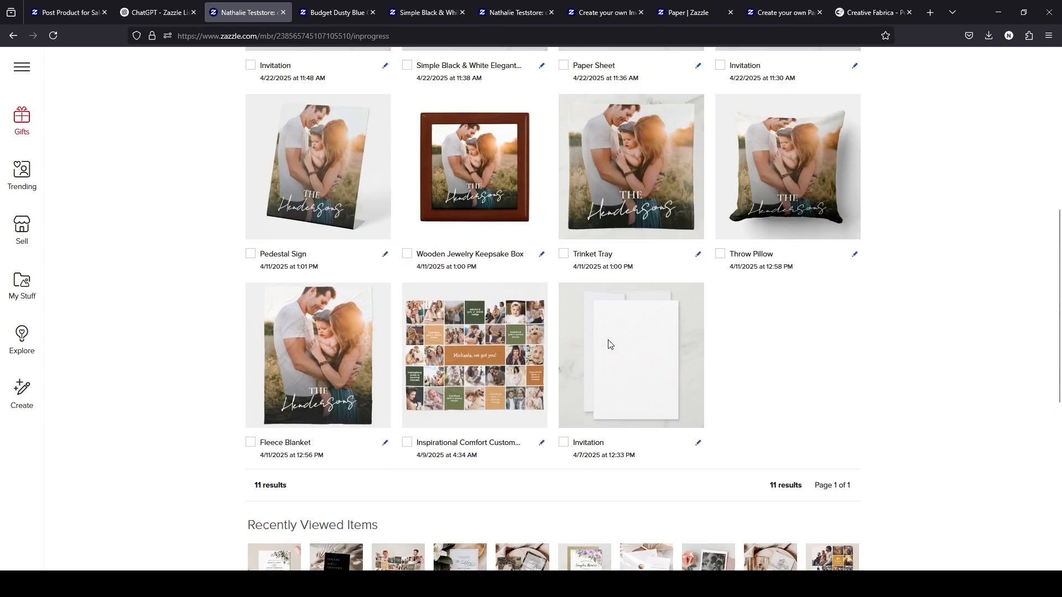
scroll(610, 345, up, 7)
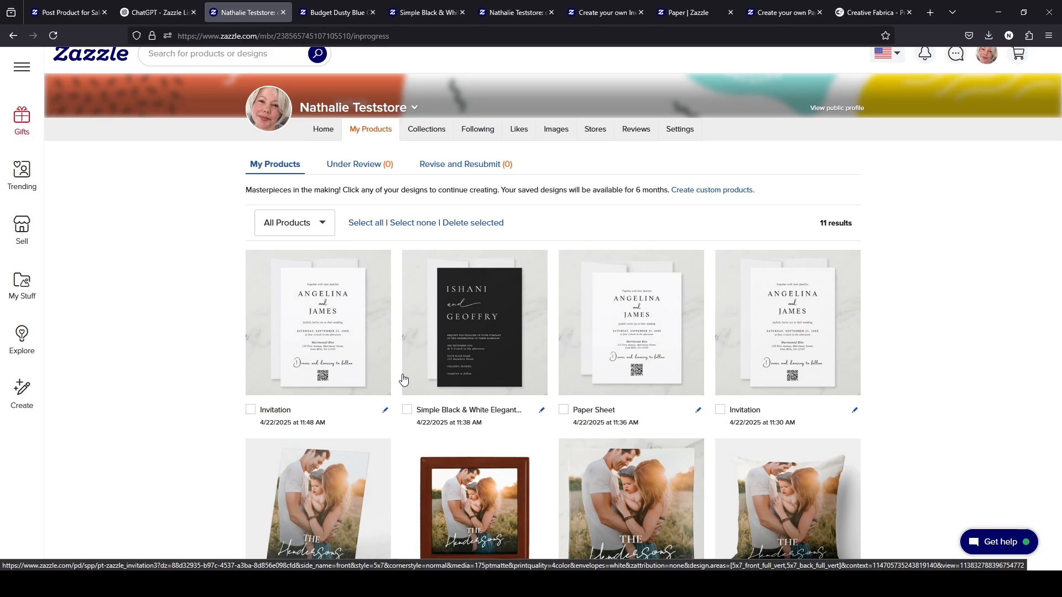
Delete the black "Simple Black & White Elegant..." invitation from the saved designs
click(407, 410)
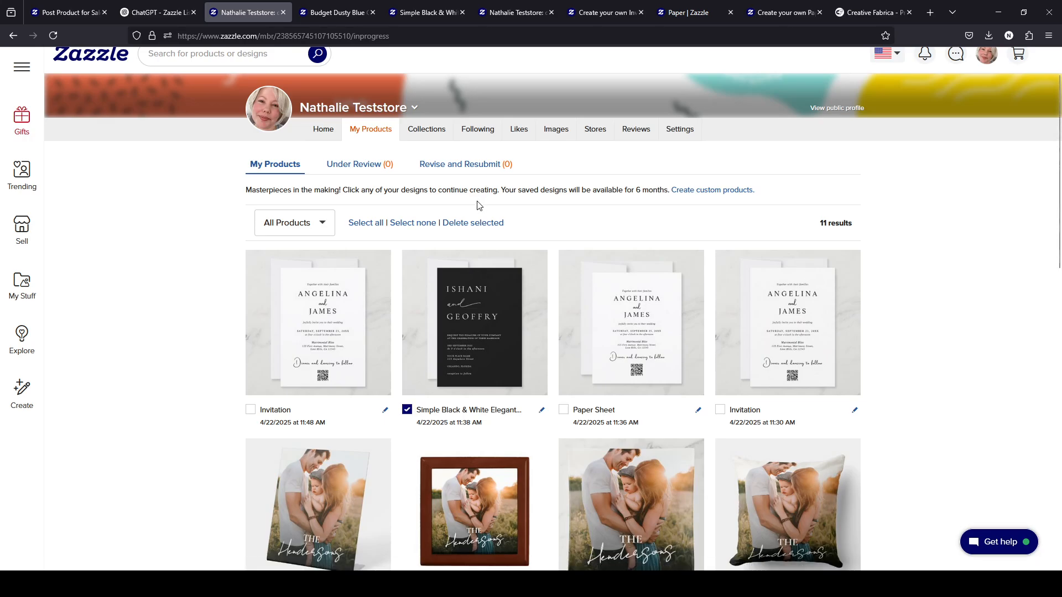
click(470, 224)
click(588, 346)
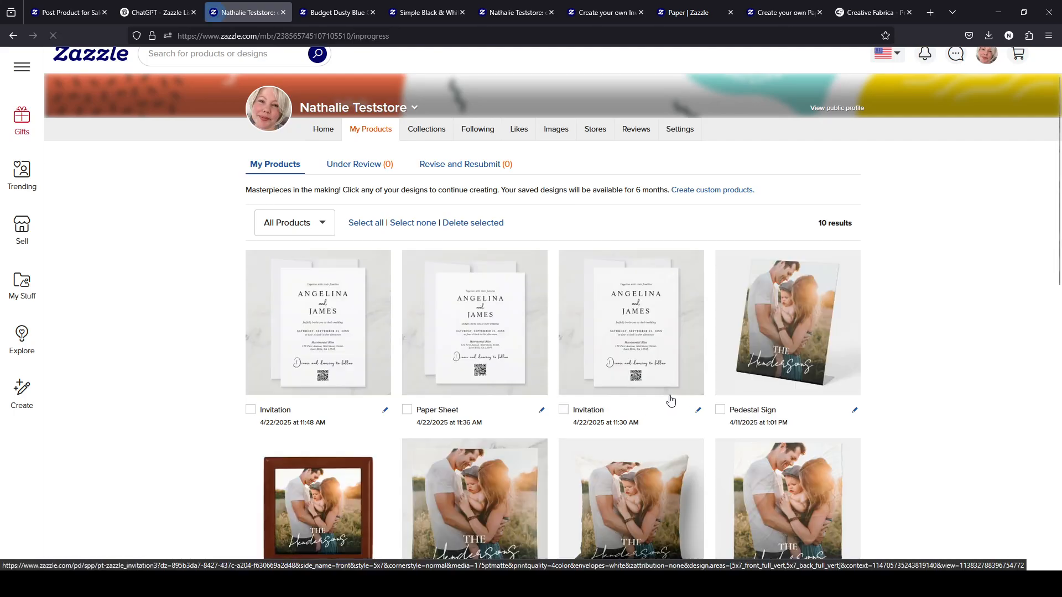
Delete the "Inspirational Comfort Custom..." photo collage blanket from the saved designs and look over the remaining products
scroll(338, 373, down, 2)
scroll(602, 301, down, 4)
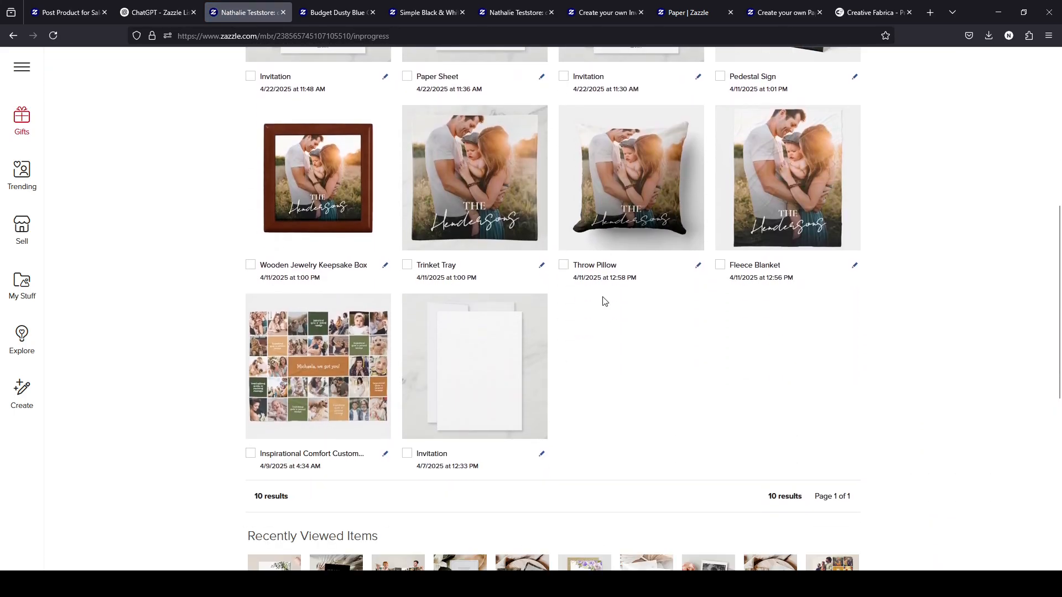
scroll(602, 302, up, 5)
scroll(603, 301, down, 4)
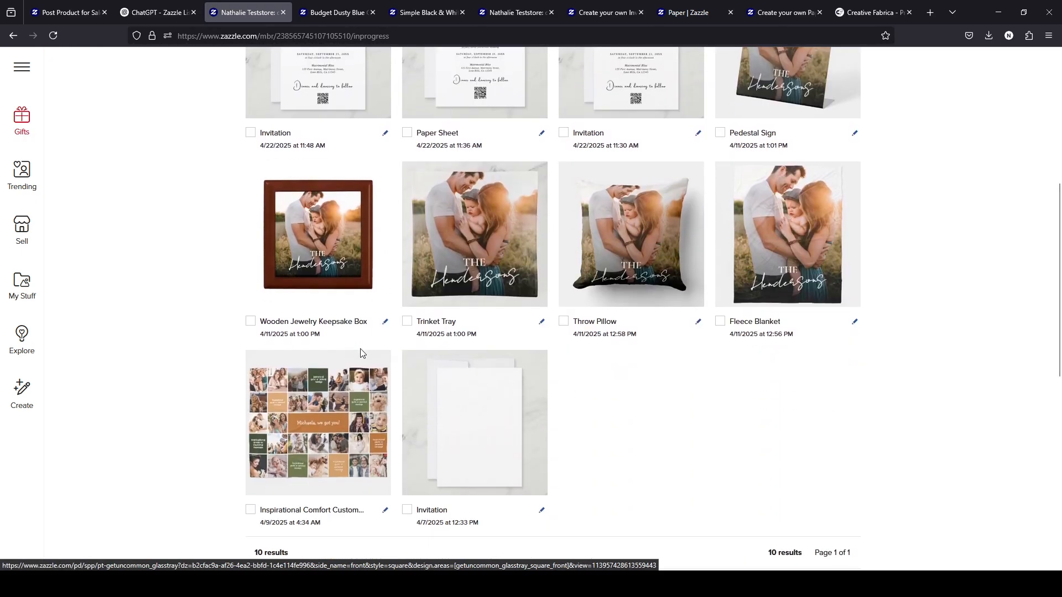
click(250, 500)
scroll(339, 485, down, 4)
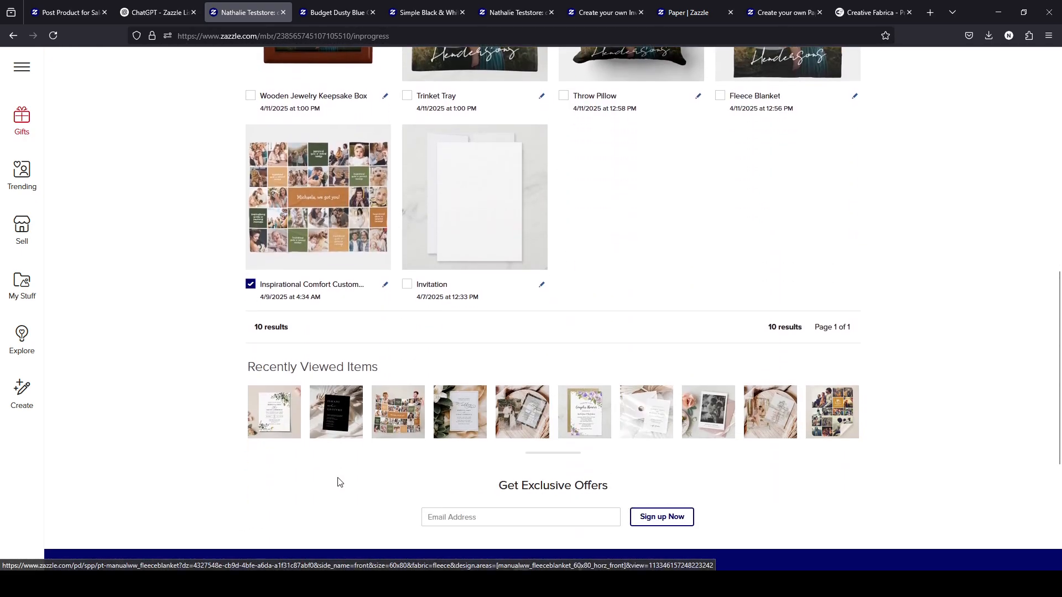
scroll(339, 485, up, 10)
click(478, 280)
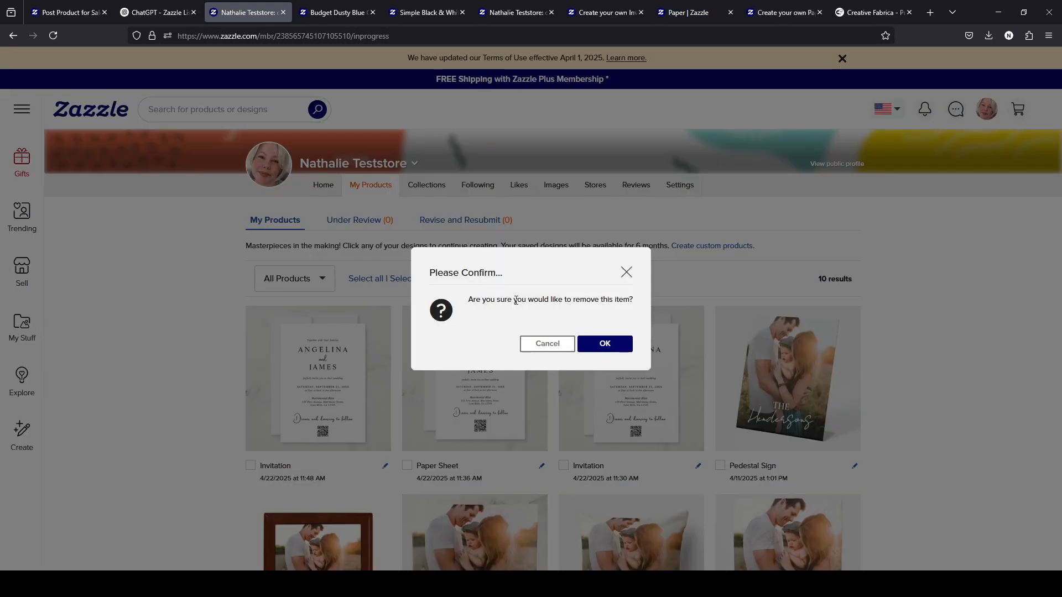
click(584, 346)
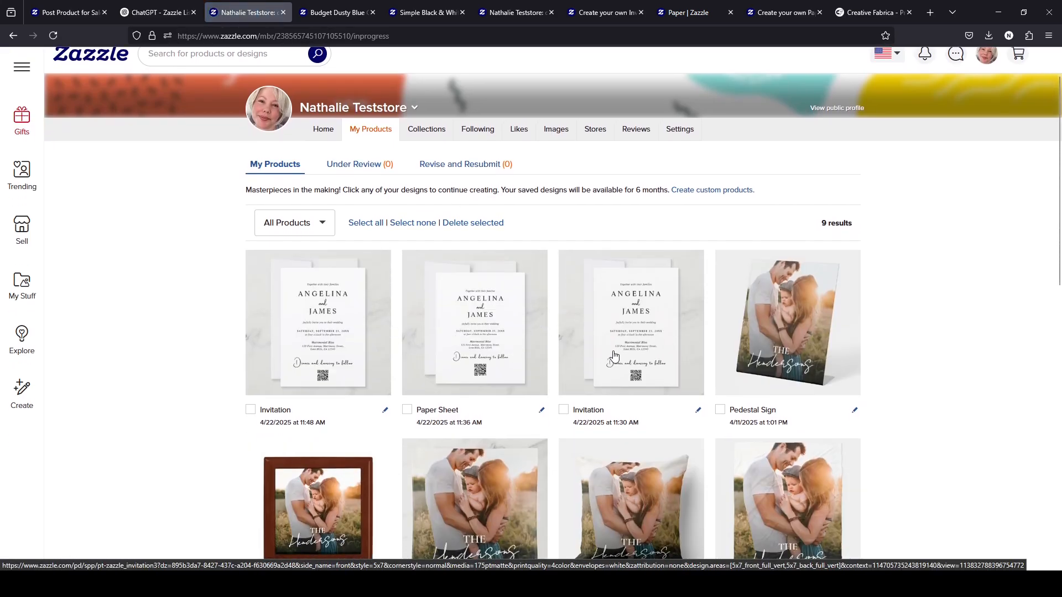
scroll(801, 369, down, 3)
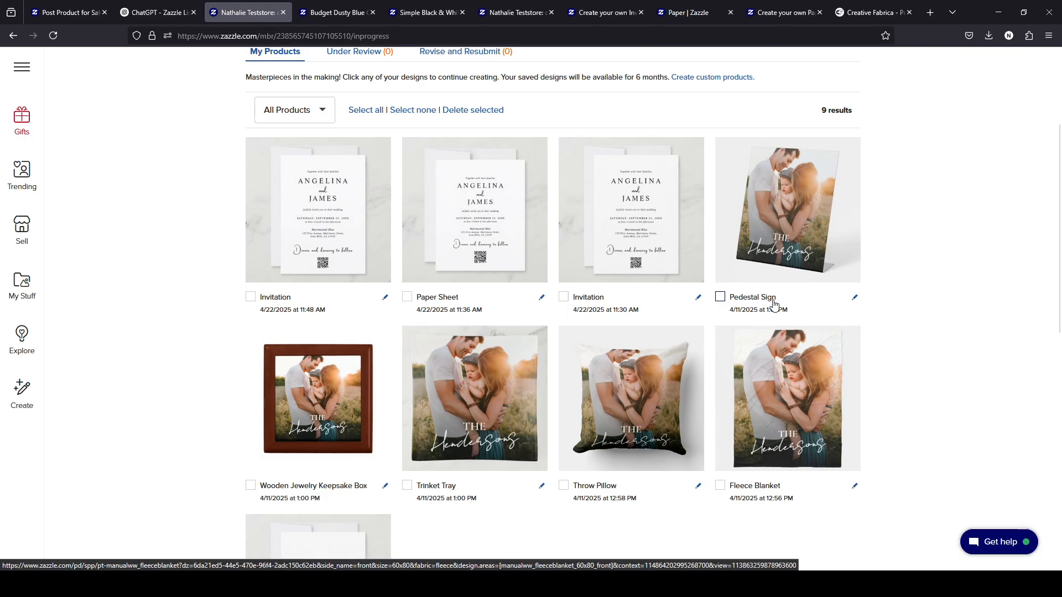
Return to the invitation's listing form, reread the full description and compare it with the title and the empty Tags section
click(157, 12)
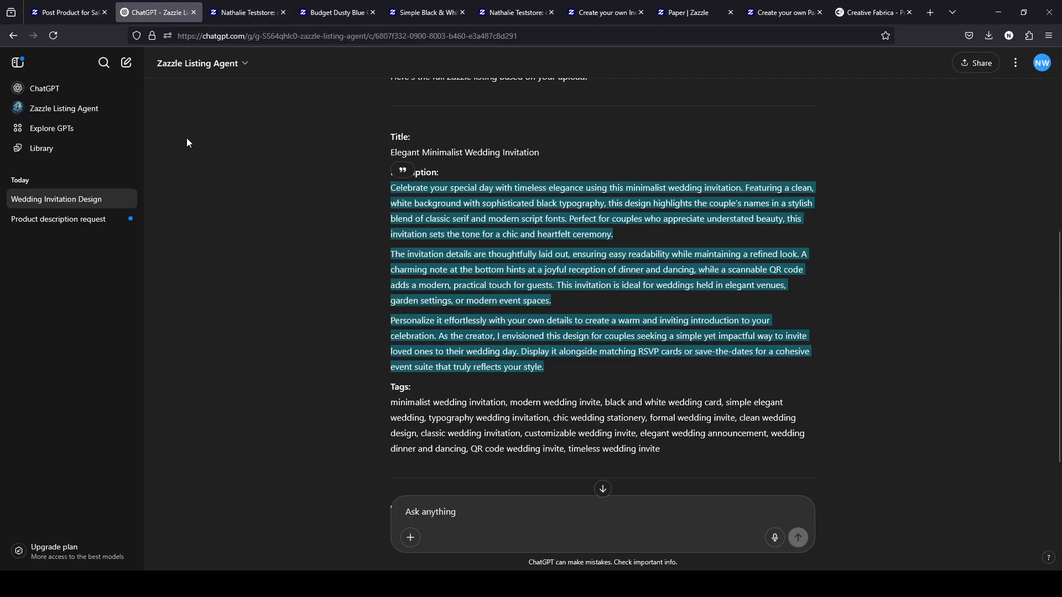
click(70, 12)
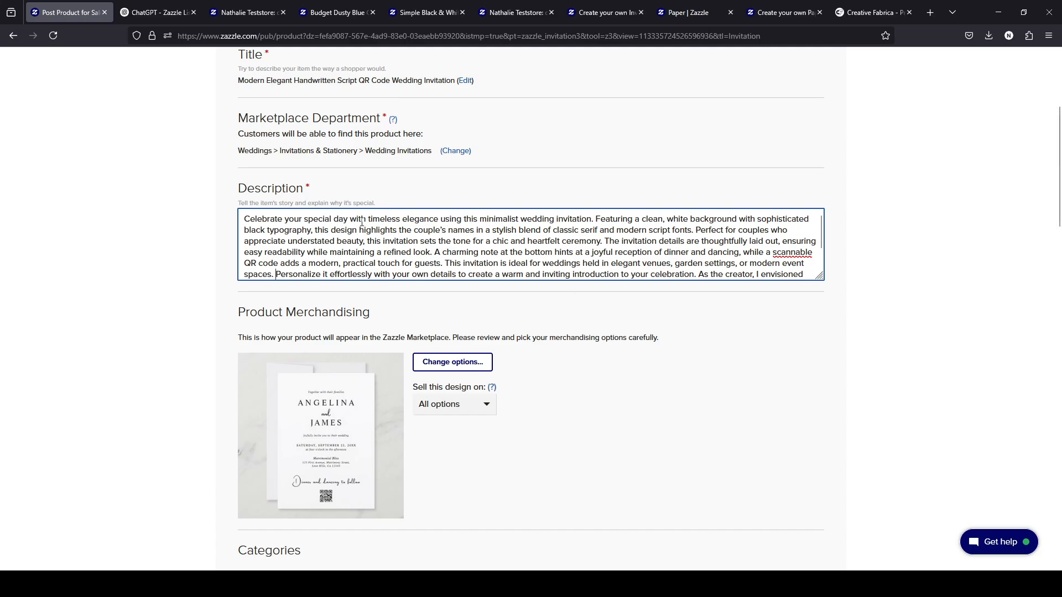
click(398, 217)
scroll(394, 237, up, 1)
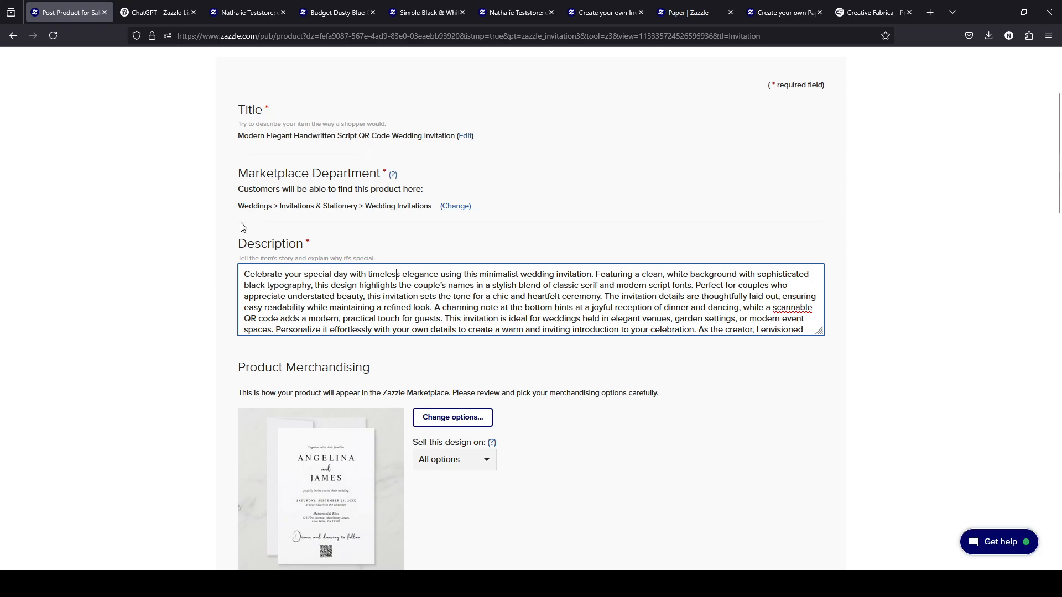
scroll(241, 238, down, 2)
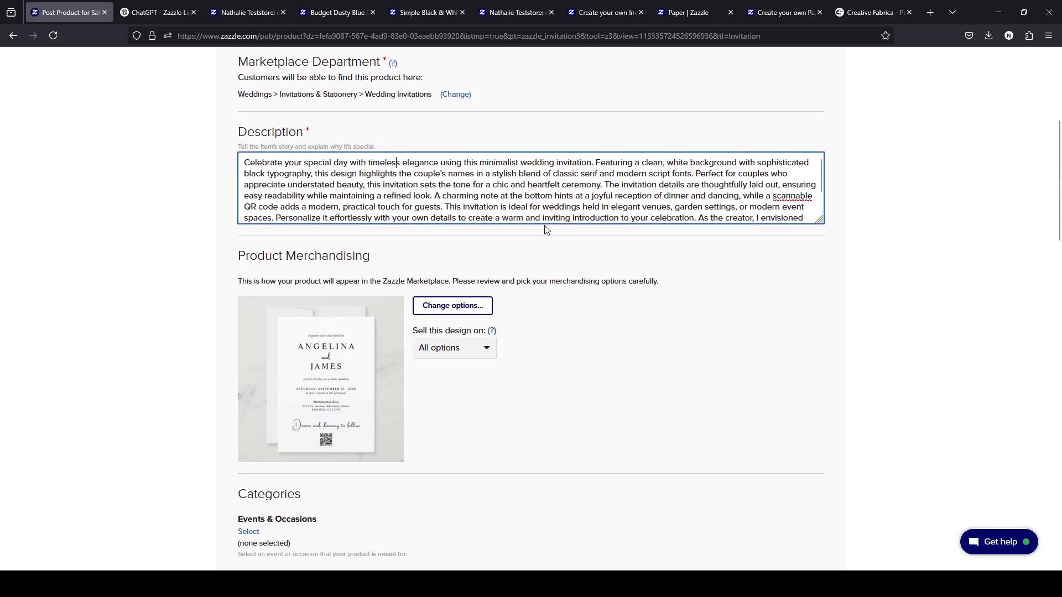
scroll(546, 229, up, 2)
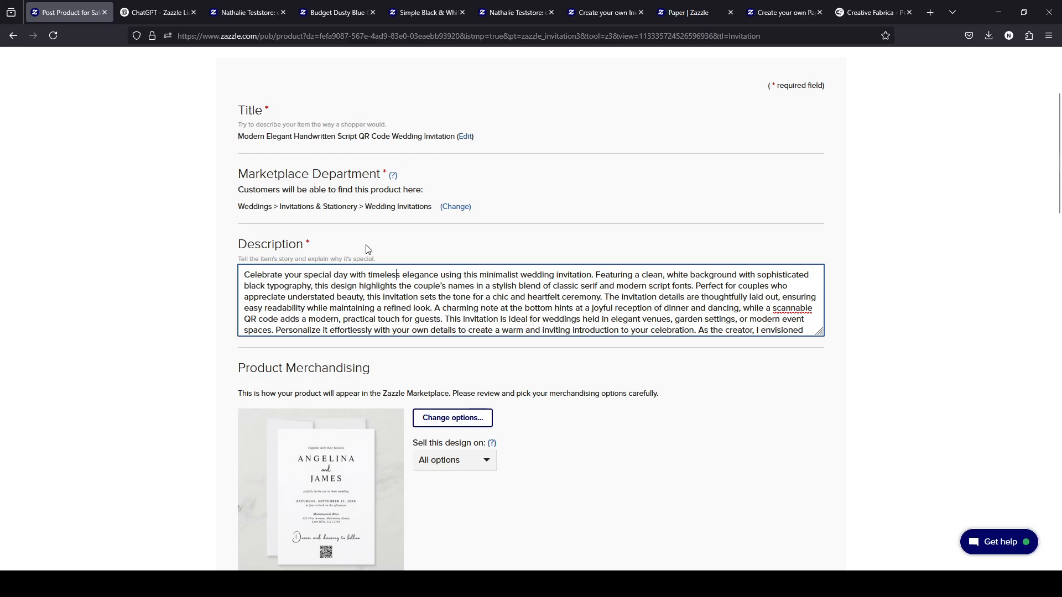
scroll(358, 289, down, 1)
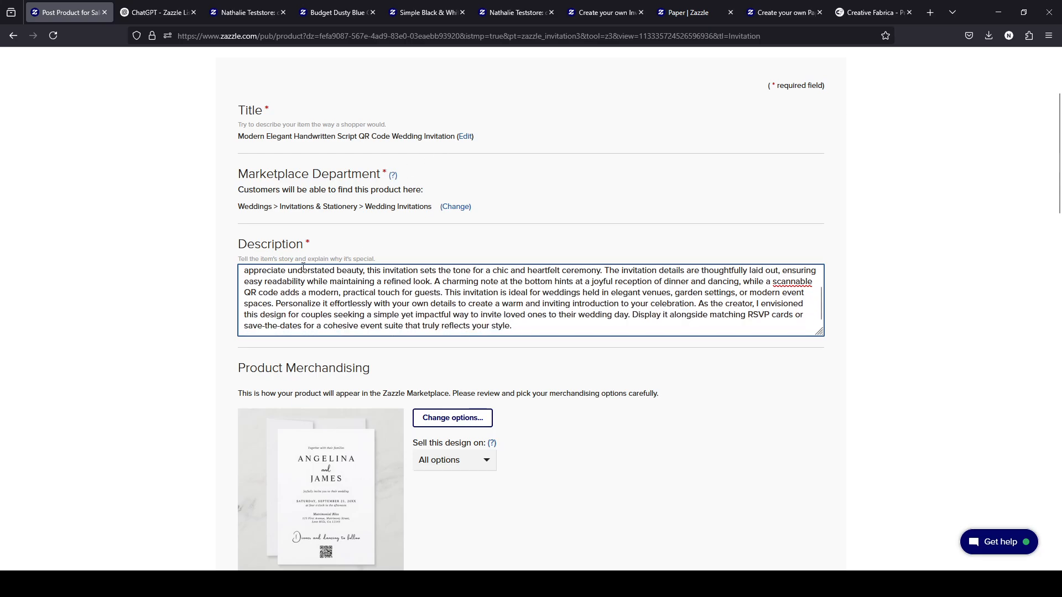
scroll(406, 305, up, 2)
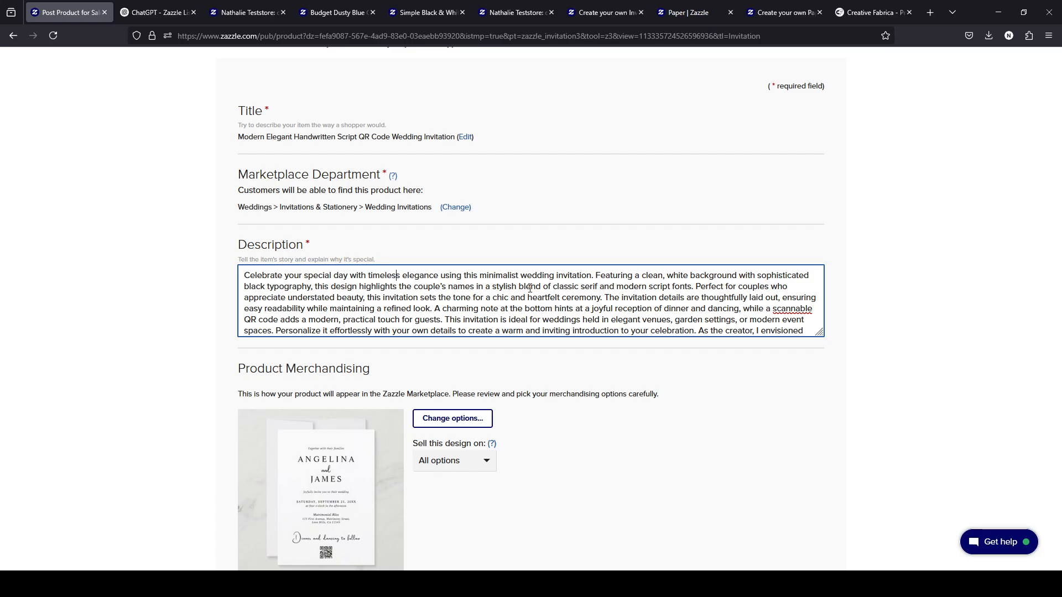
scroll(529, 288, down, 2)
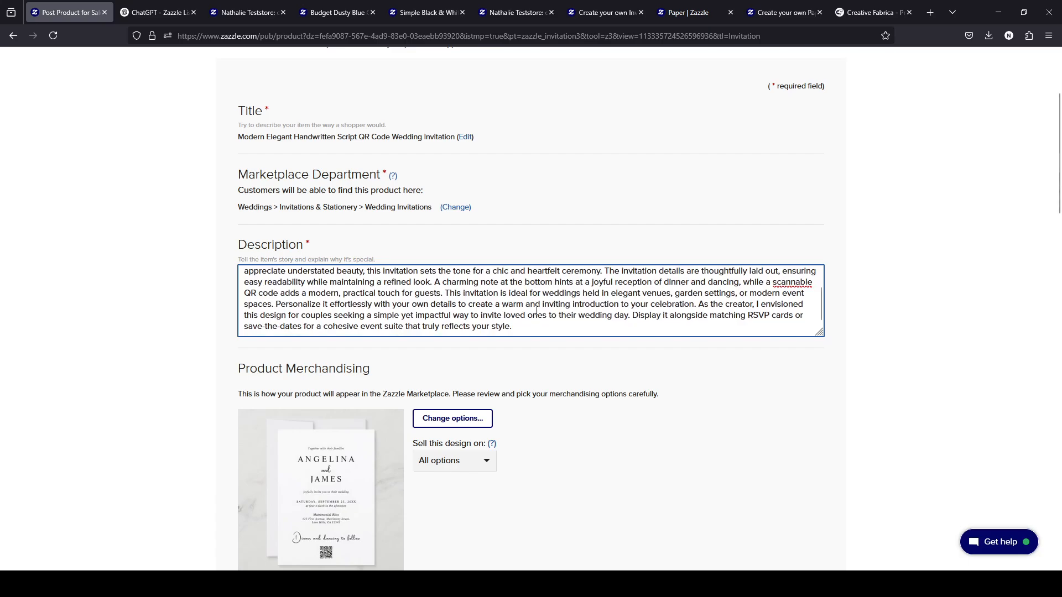
scroll(588, 484, down, 7)
scroll(588, 483, down, 3)
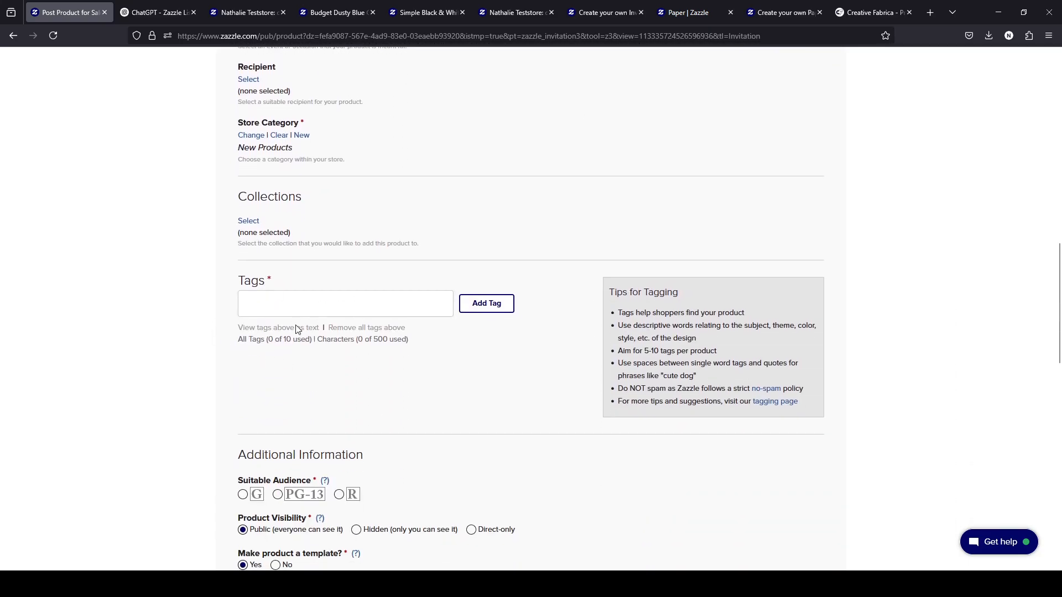
scroll(414, 393, up, 10)
scroll(485, 295, up, 1)
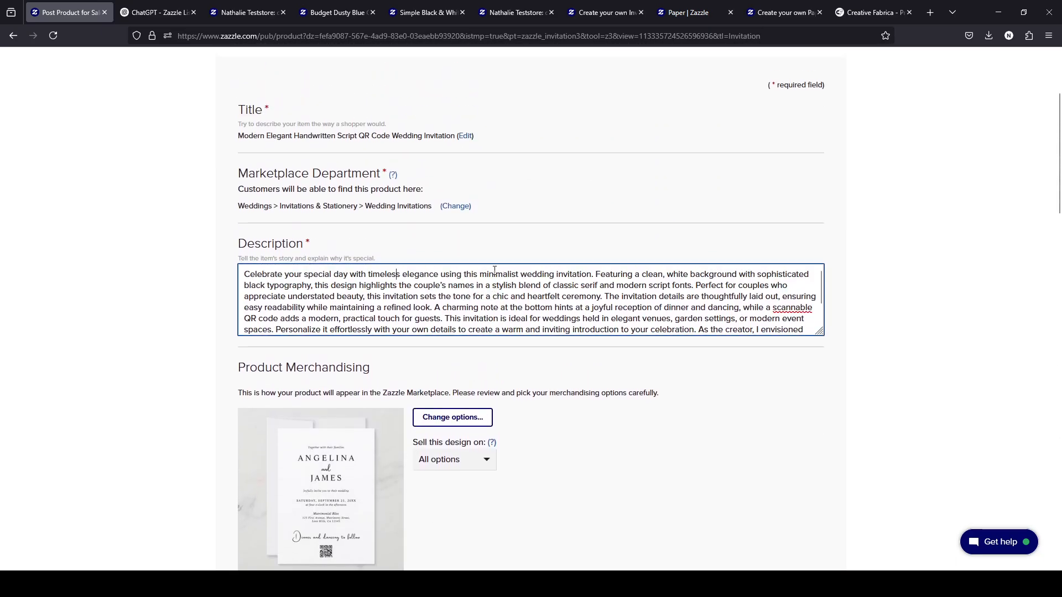
Examine the description's search phrases, including "minimalist wedding invitation" and the garden settings wording, and reread the text
drag(480, 274, 593, 279)
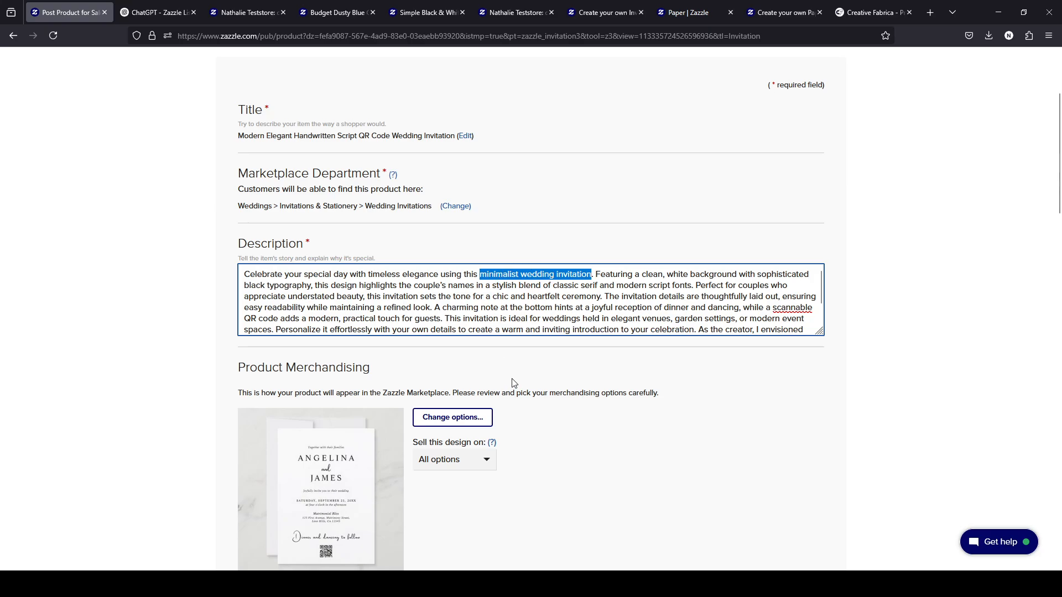
click(515, 320)
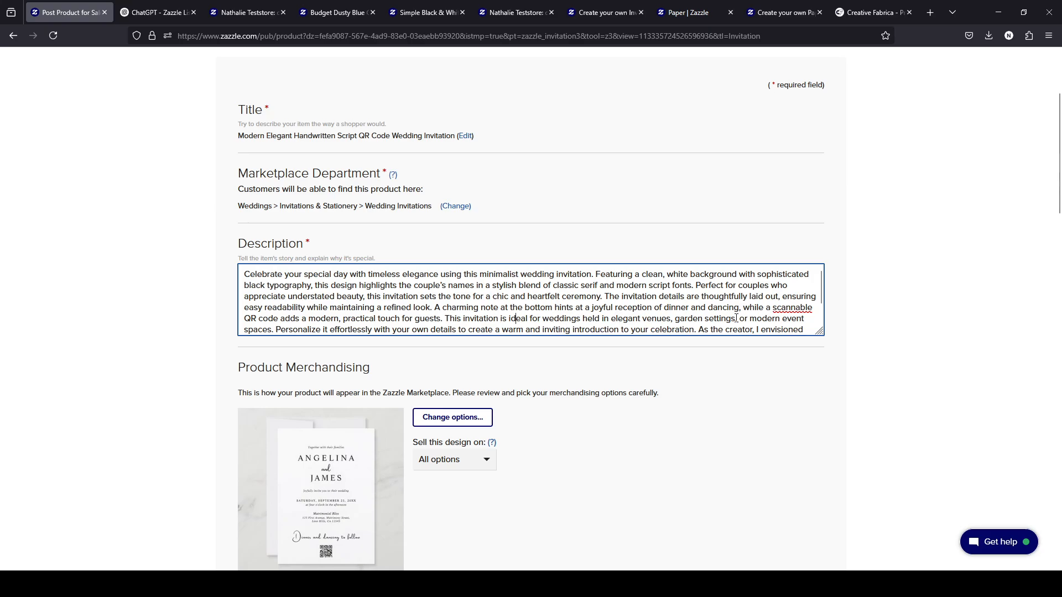
scroll(719, 299, down, 2)
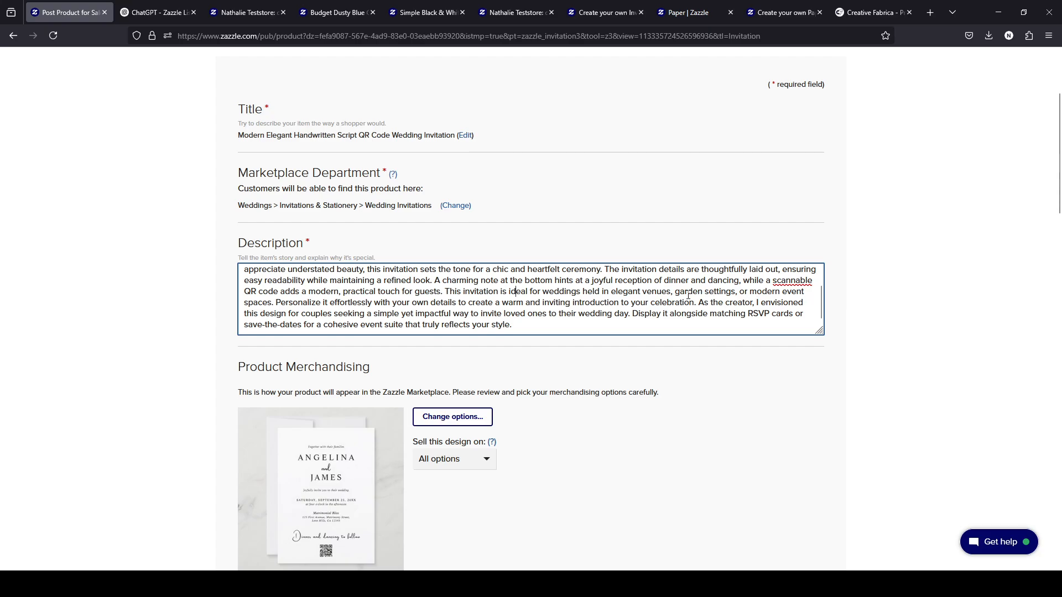
drag(677, 291, 769, 303)
click(737, 291)
click(647, 291)
scroll(475, 307, down, 4)
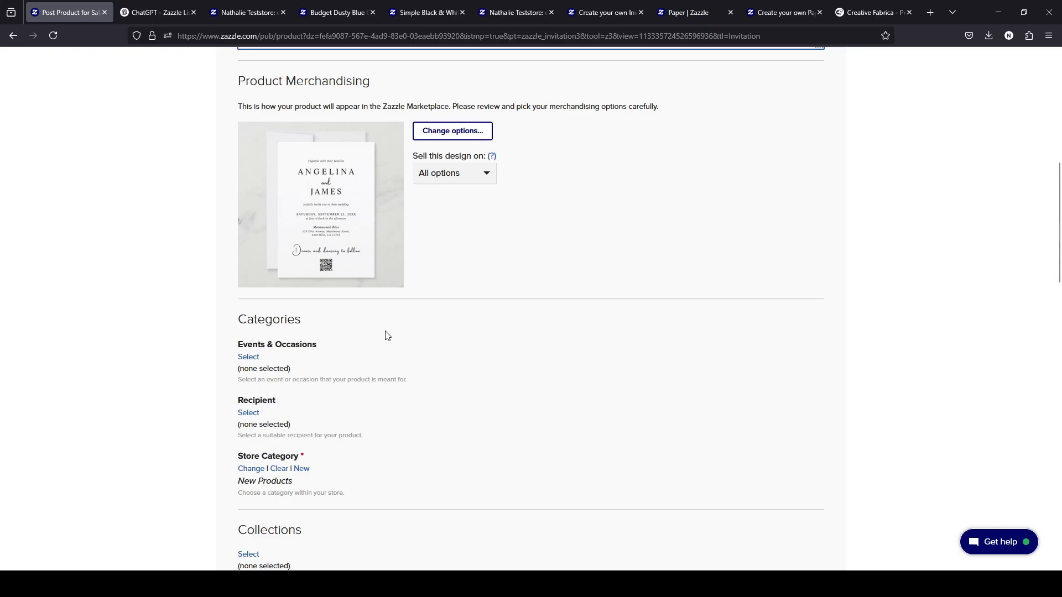
scroll(386, 334, up, 2)
scroll(548, 301, up, 1)
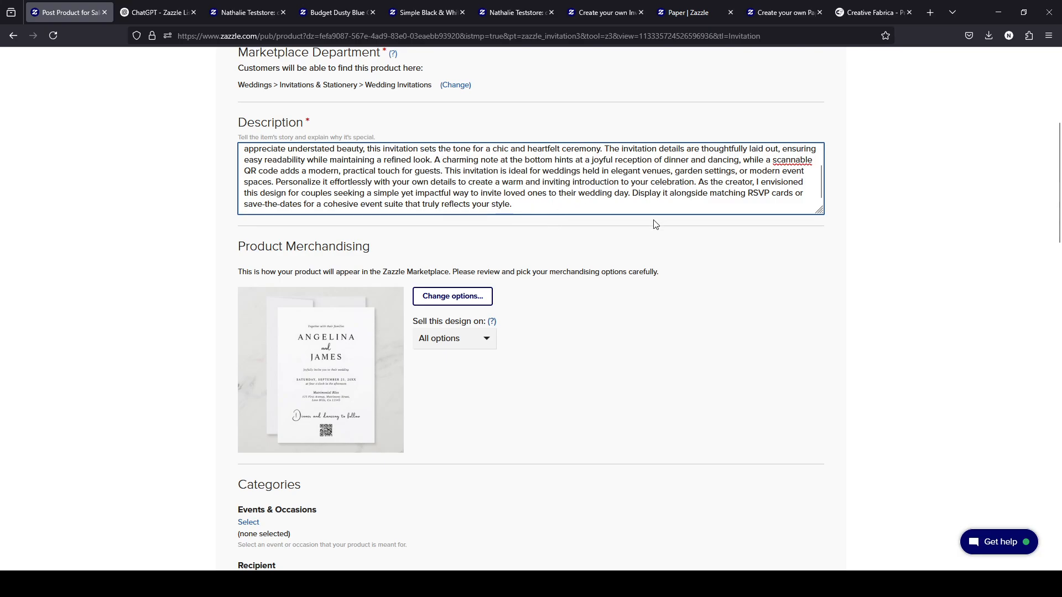
scroll(626, 189, up, 5)
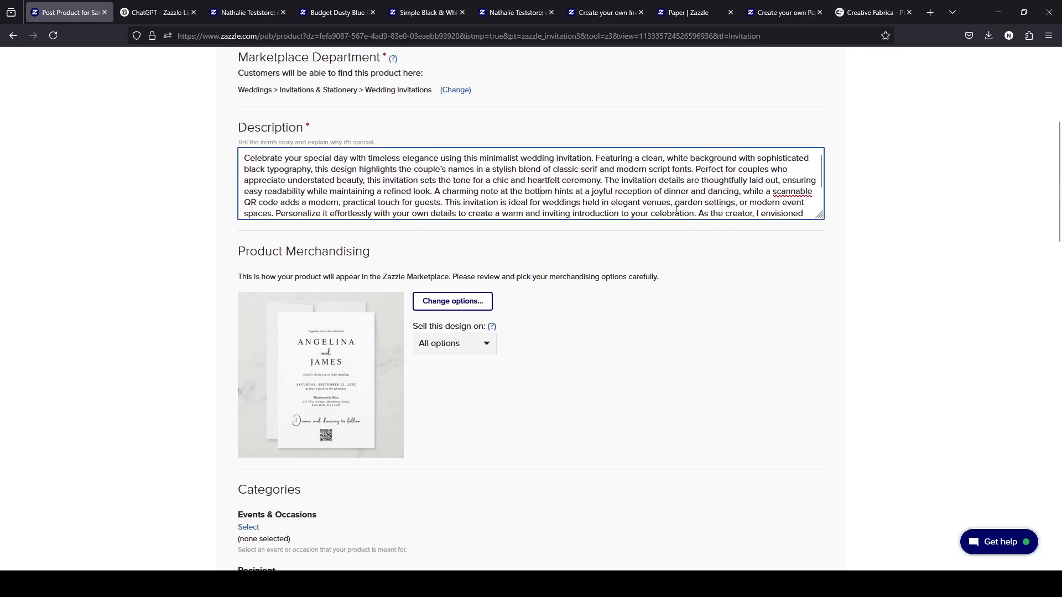
Set the invitation's merchandising preview to the upright card mockup with the flower vase in the background
scroll(531, 337, down, 6)
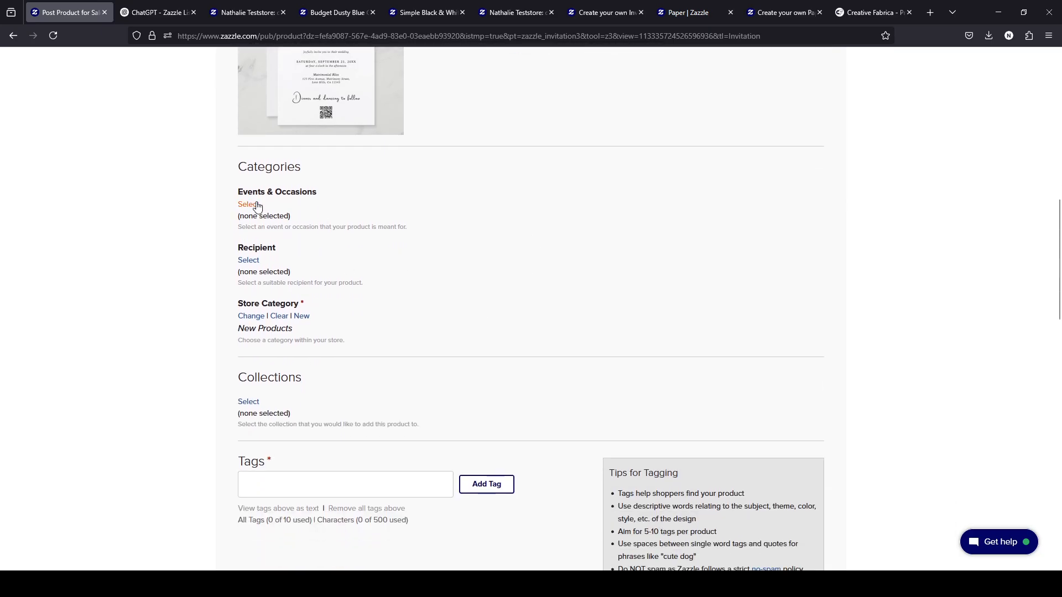
scroll(311, 274, up, 4)
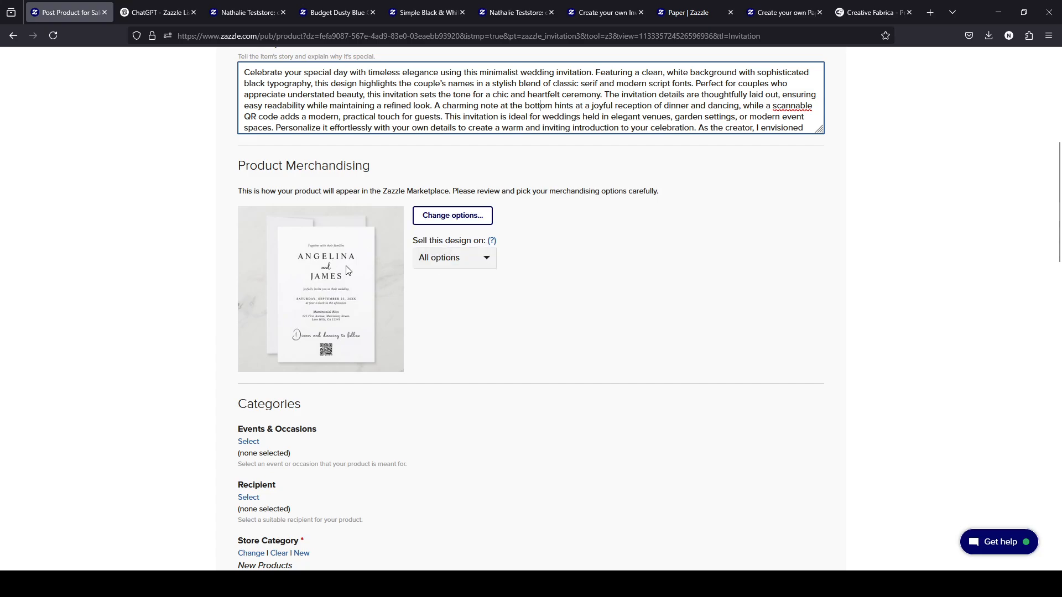
click(450, 222)
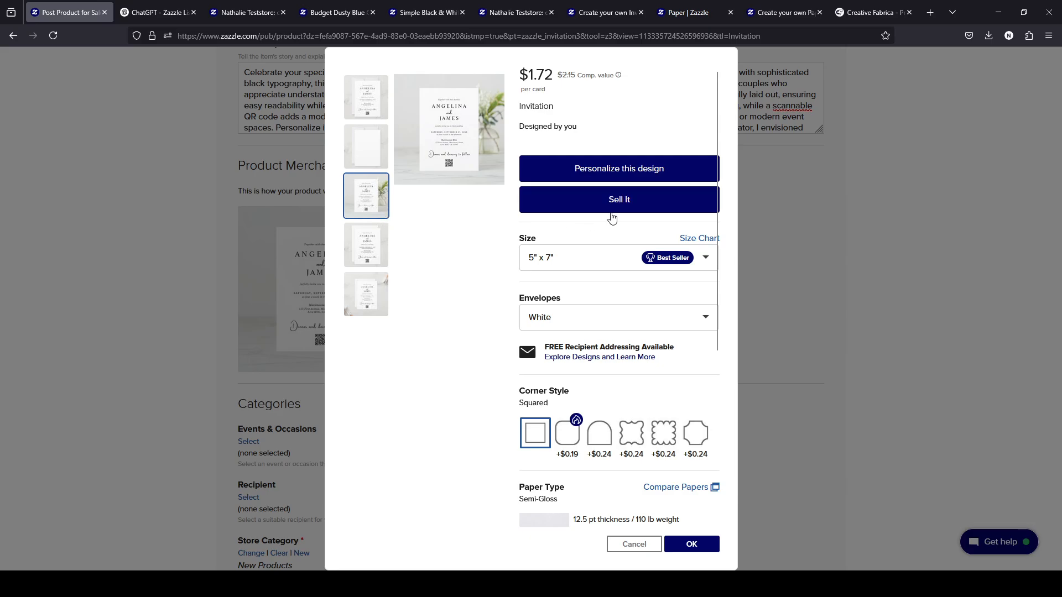
click(695, 547)
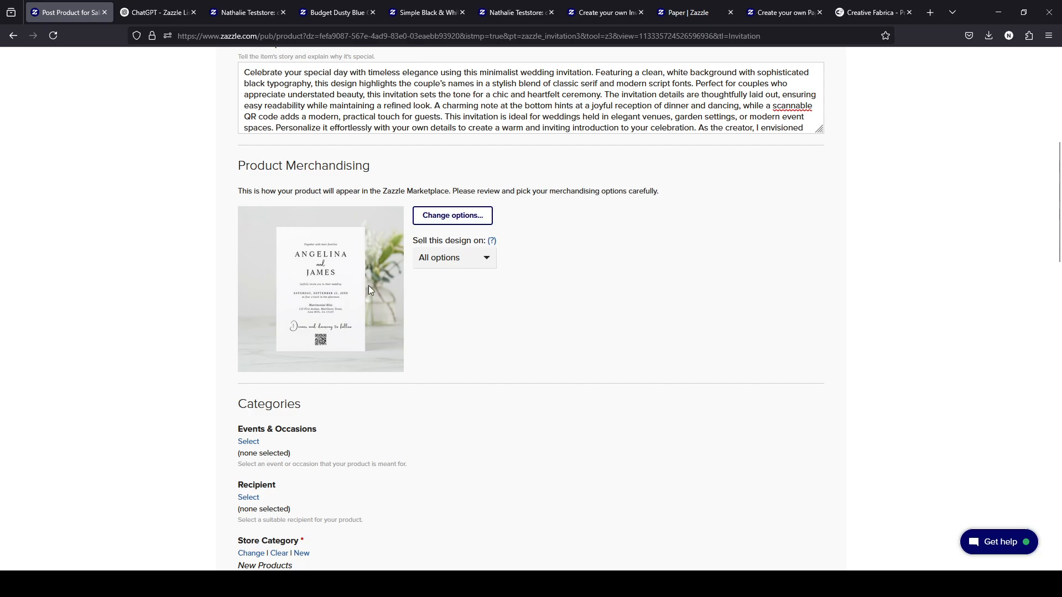
Try the merchandising mockup showing the invitation front laid over a second blank card
click(451, 221)
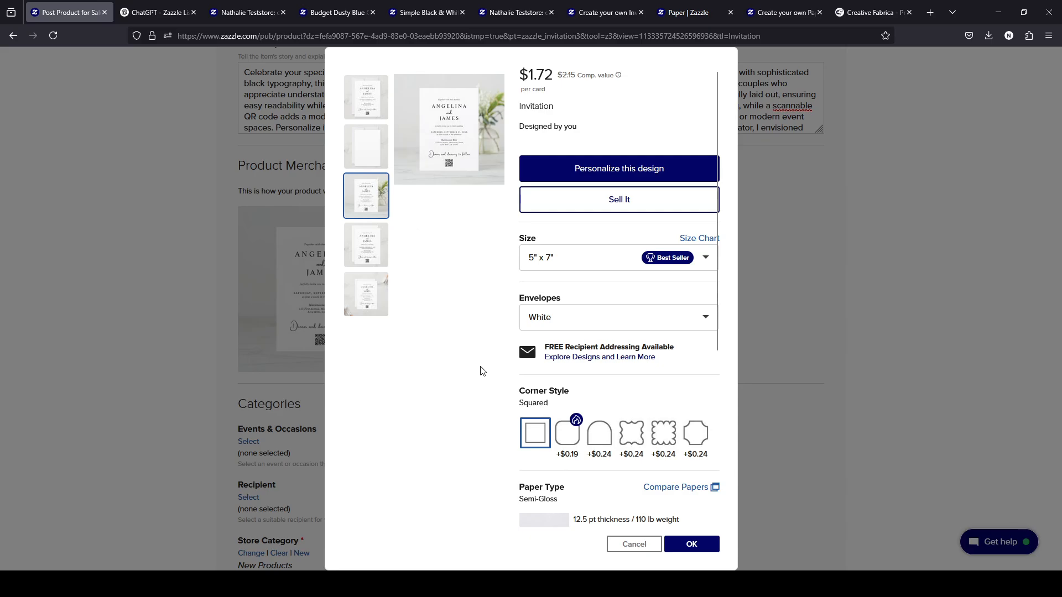
click(366, 98)
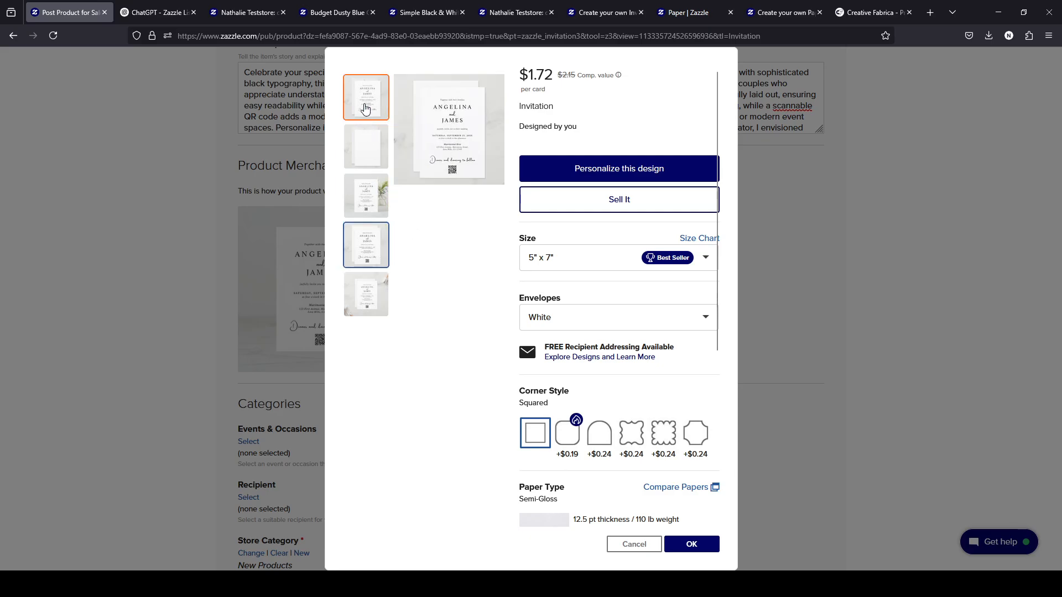
click(658, 544)
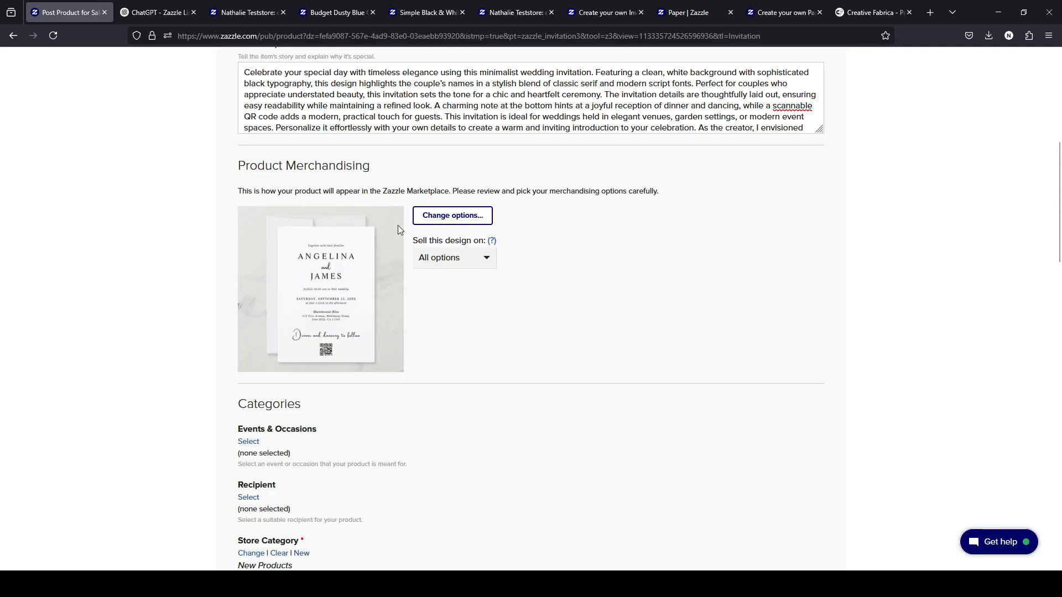
Reopen the merchandising options with the upright vase mockup and examine the size, envelope, corner style, paper type and printing choices
click(440, 222)
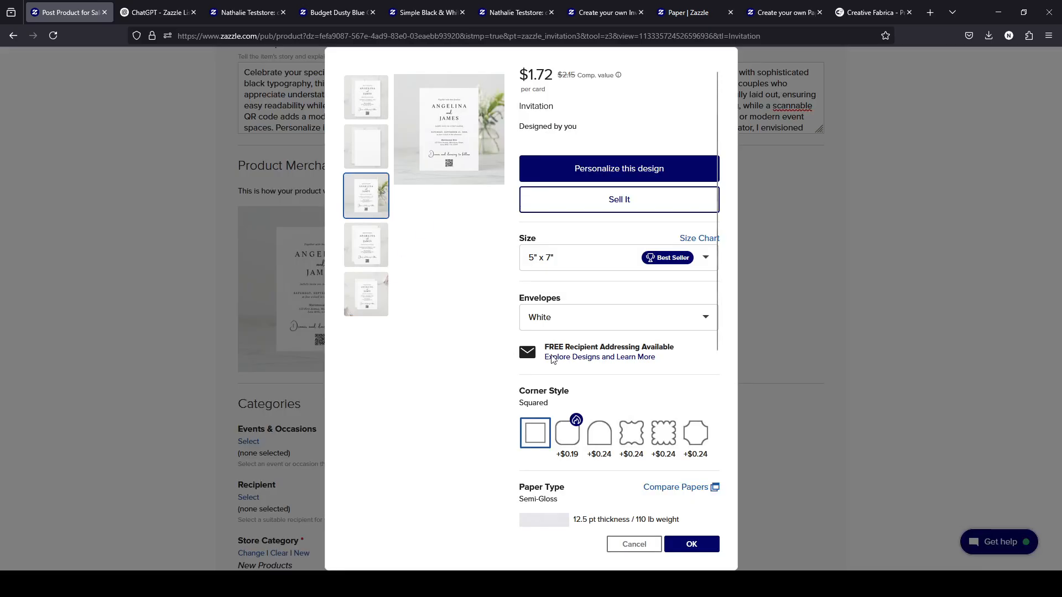
scroll(704, 348, down, 2)
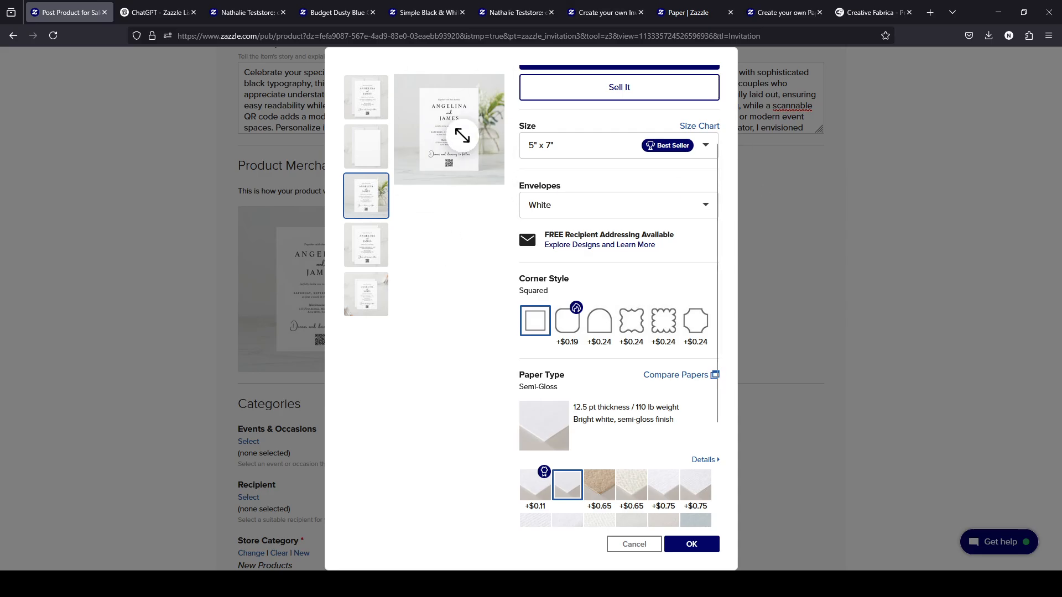
scroll(493, 202, up, 2)
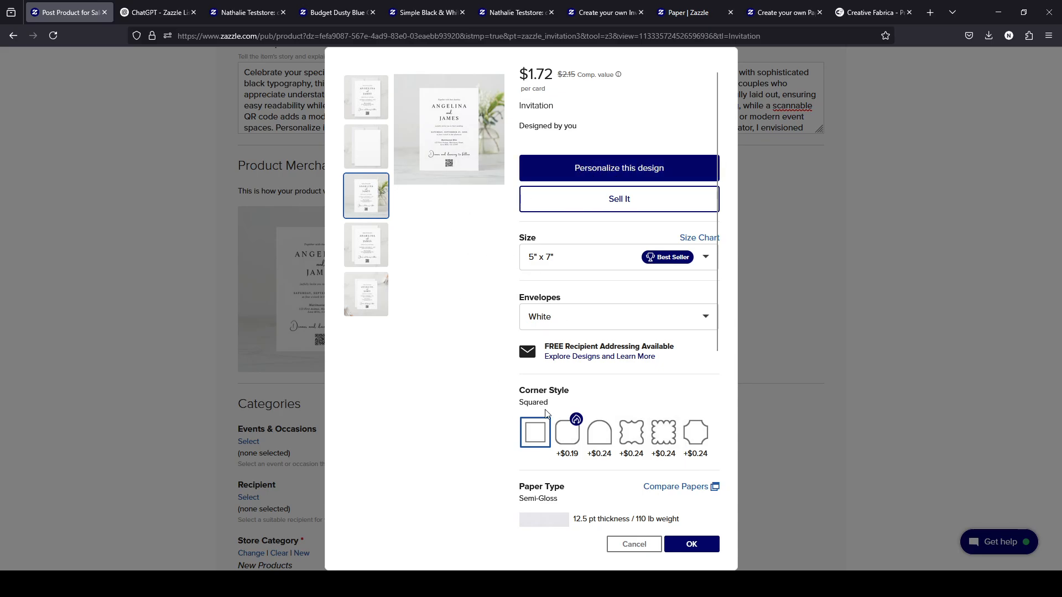
scroll(605, 354, down, 2)
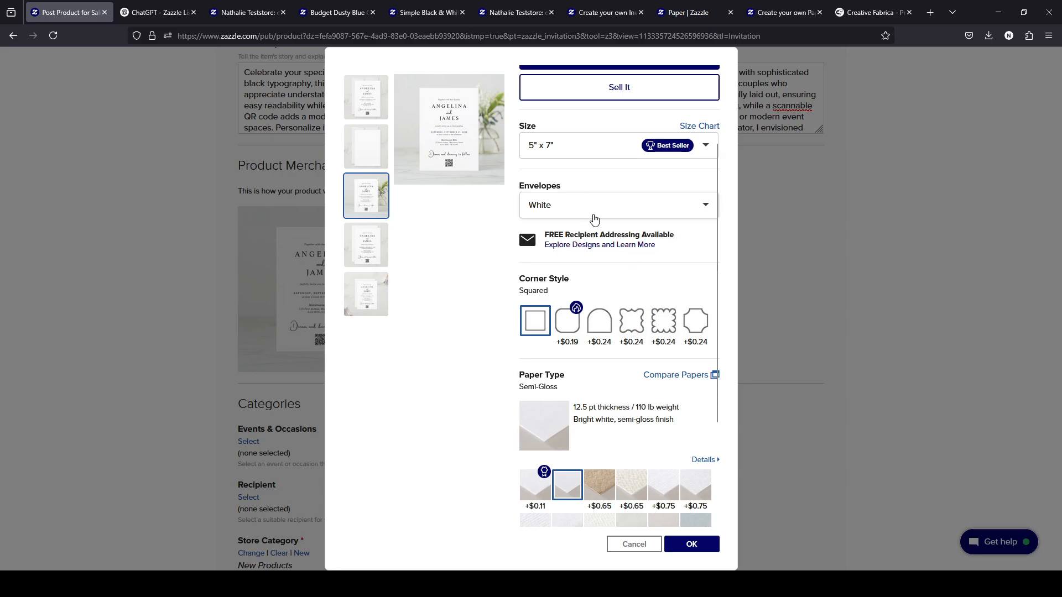
scroll(594, 219, down, 1)
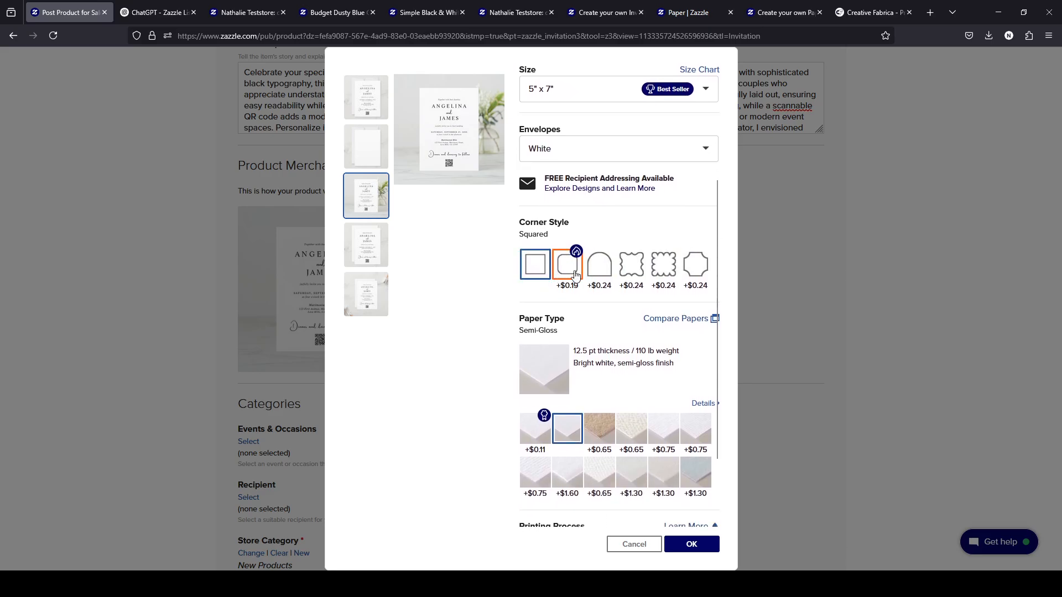
mouse_move(574, 253)
scroll(571, 296, down, 2)
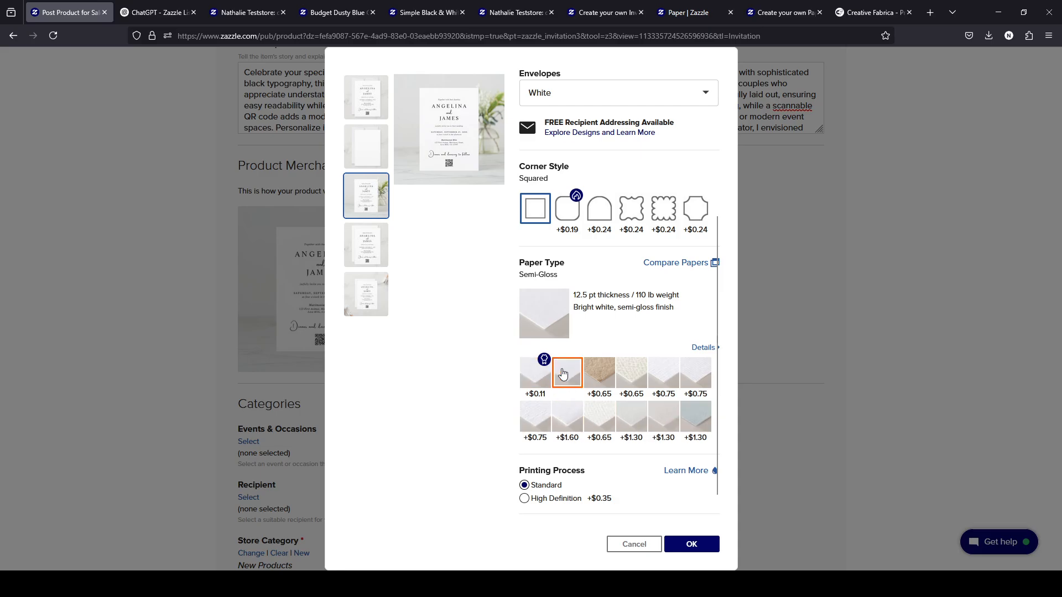
scroll(563, 381, up, 4)
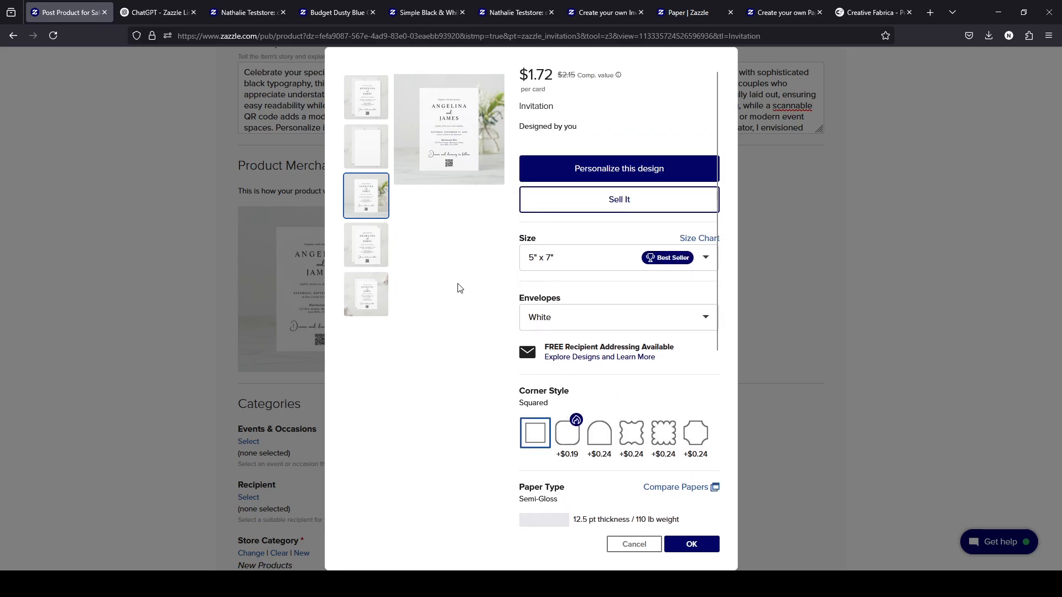
Try the Metallic Silver paper type, check the price per card and restore Semi-Gloss
scroll(539, 315, down, 5)
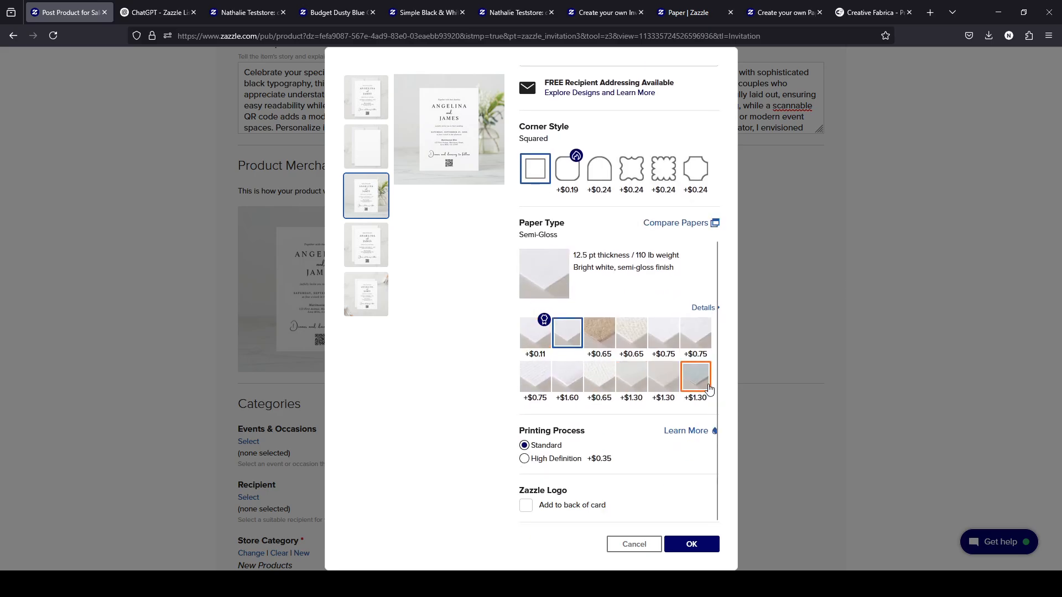
click(696, 377)
scroll(664, 359, up, 4)
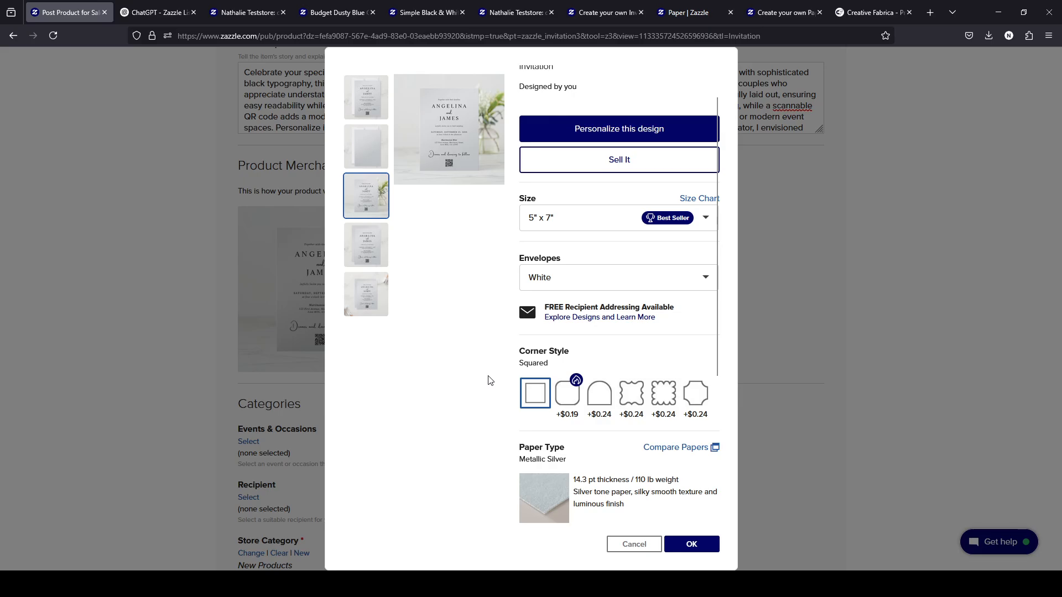
scroll(489, 380, up, 1)
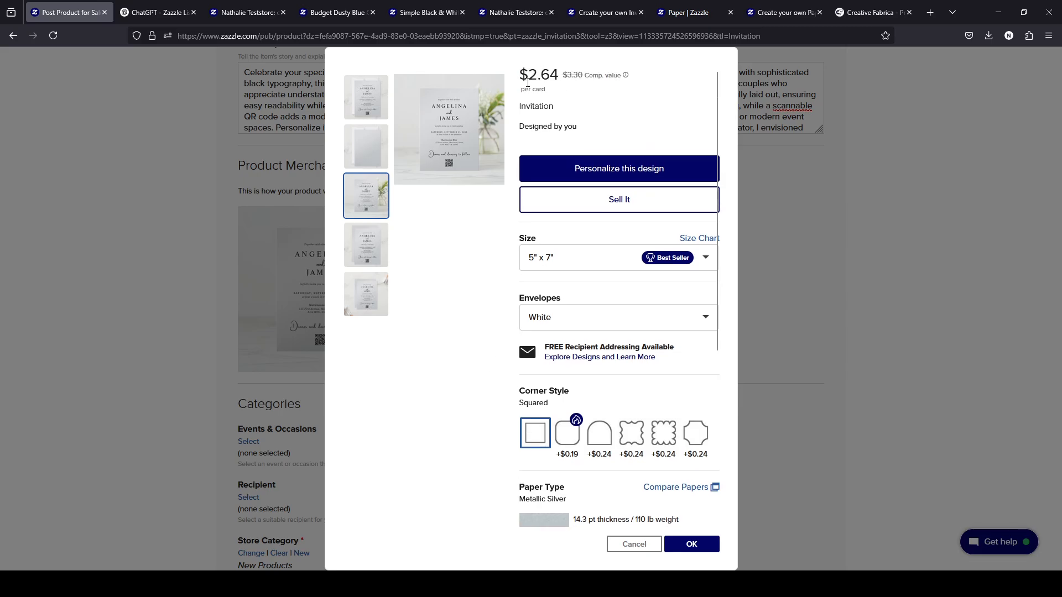
scroll(462, 352, down, 6)
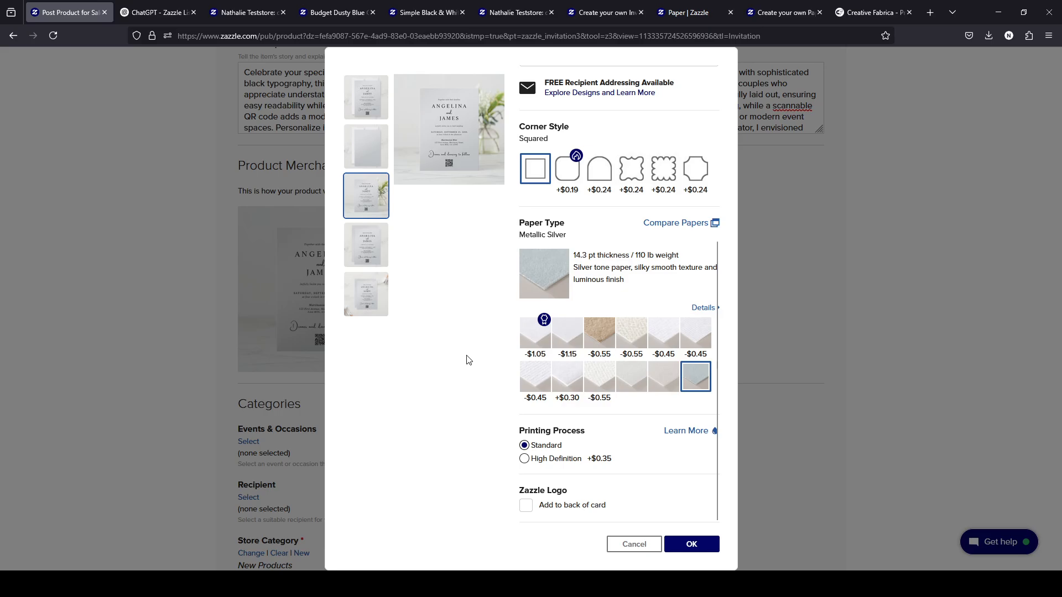
click(561, 339)
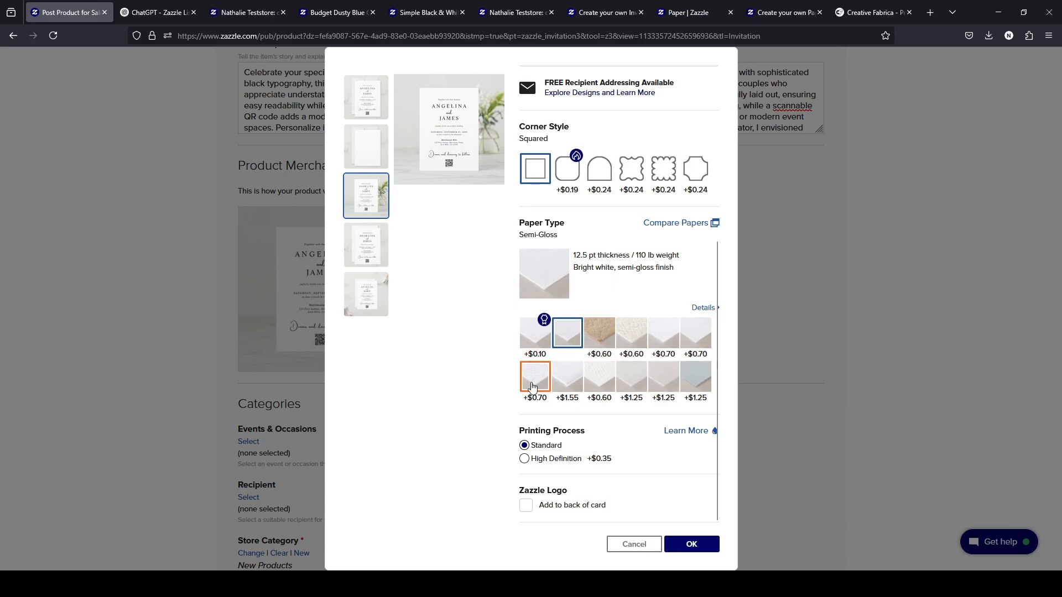
Try the High Definition printing process and return it to Standard
click(561, 464)
click(550, 447)
scroll(696, 469, up, 4)
scroll(527, 479, down, 4)
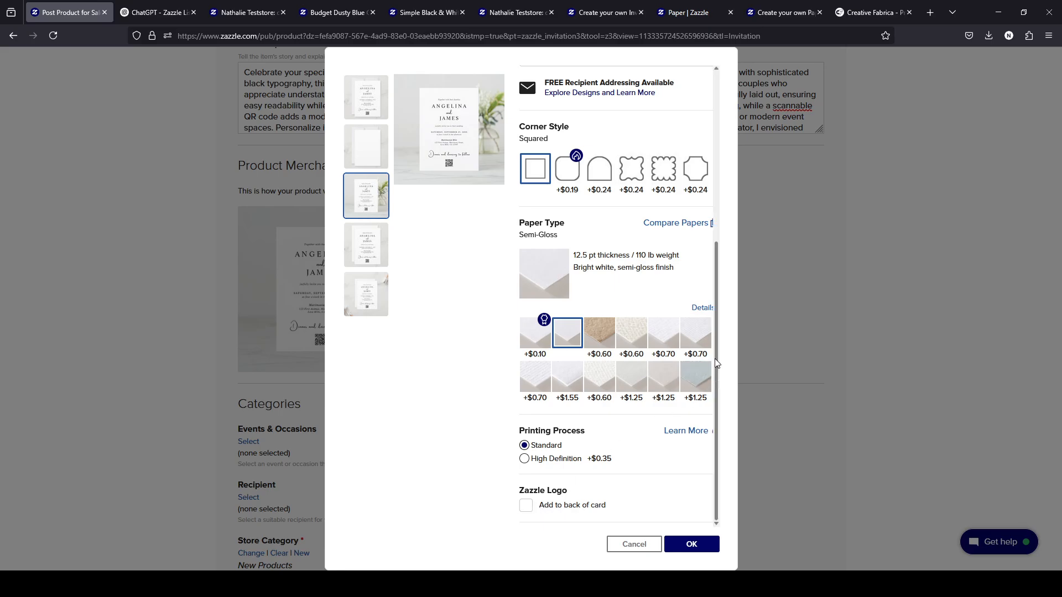
Try Rounded corners on the card, inspect the enlarged Standing Front preview and restore the Squared corner style
scroll(704, 360, up, 4)
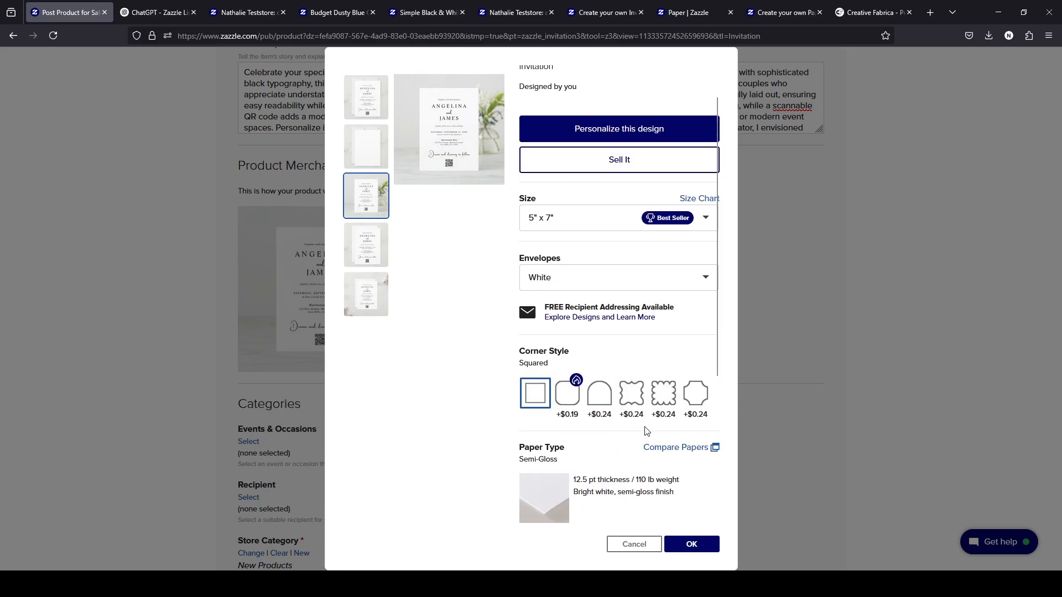
scroll(627, 441, down, 1)
scroll(627, 442, down, 1)
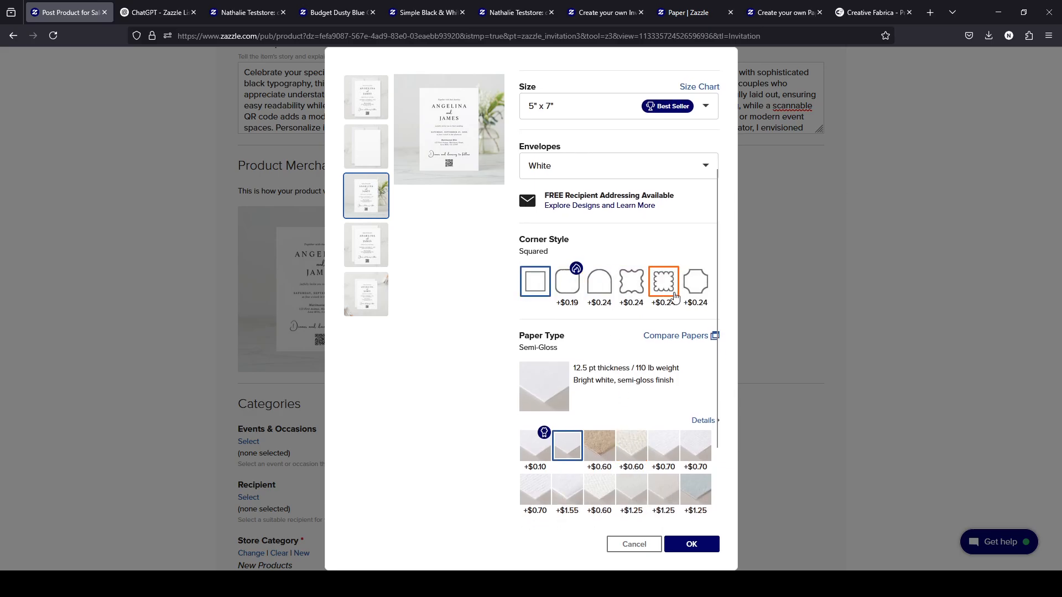
click(568, 295)
scroll(630, 425, up, 1)
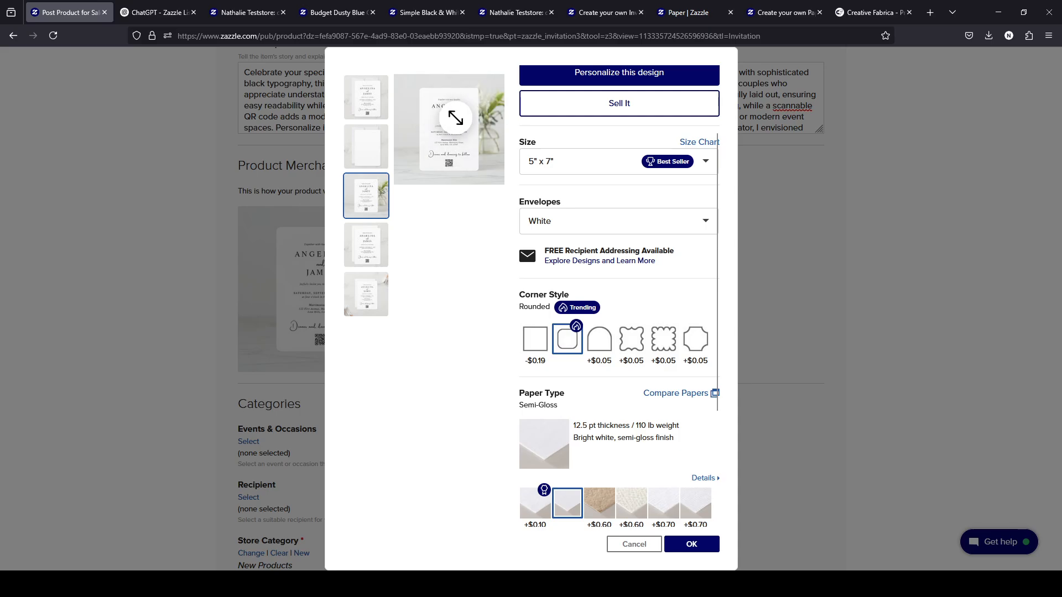
click(455, 118)
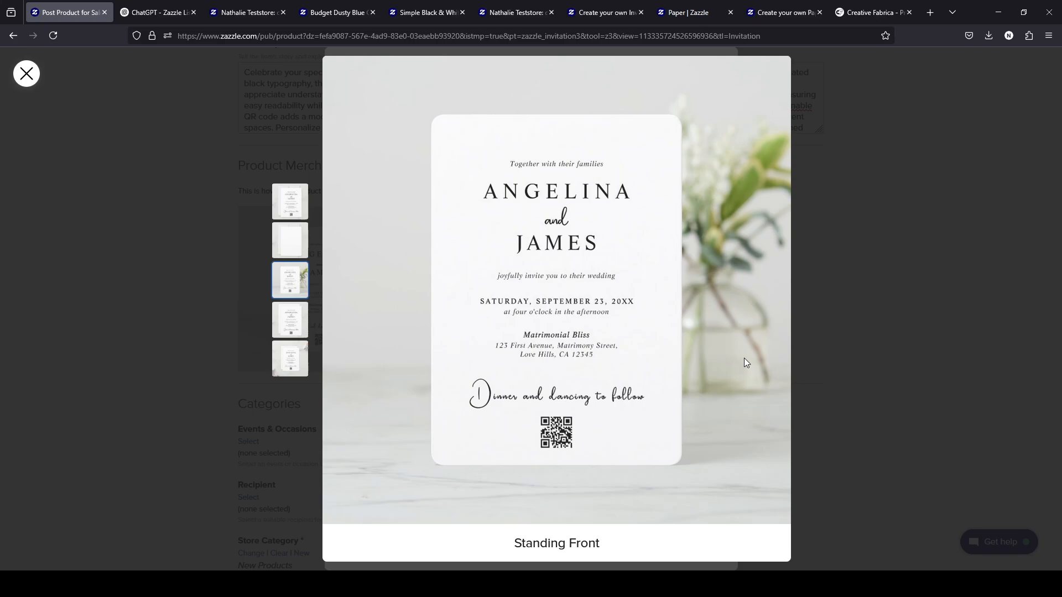
scroll(744, 359, down, 2)
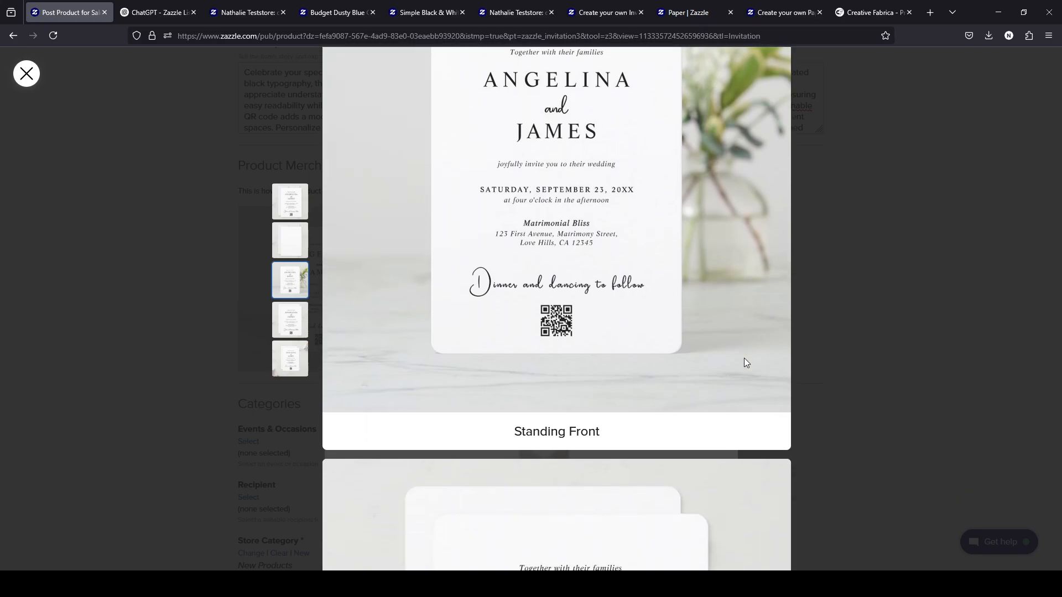
scroll(745, 363, up, 4)
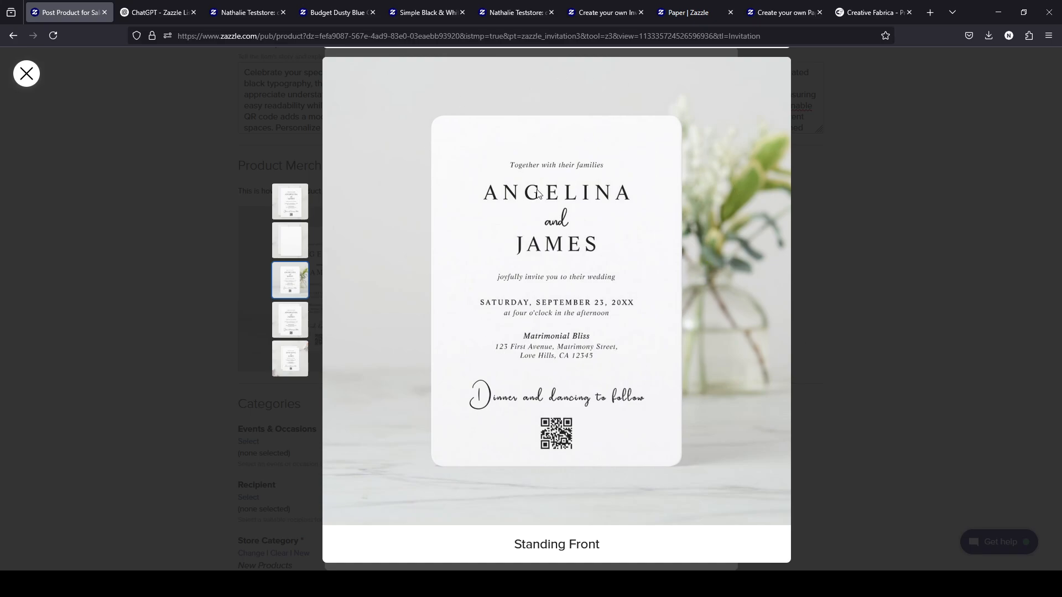
click(26, 73)
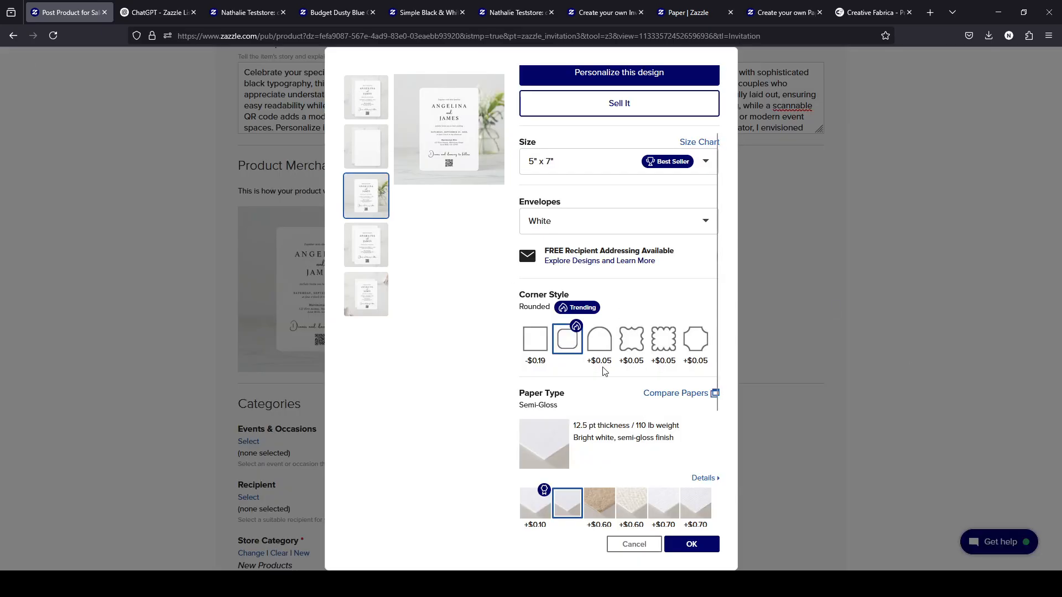
click(535, 338)
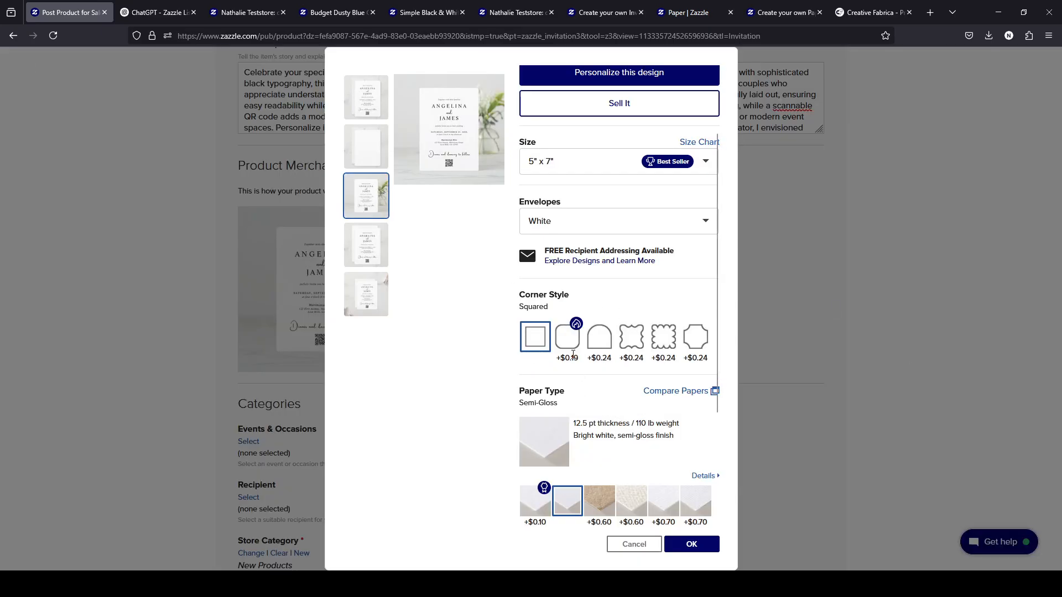
Compare the price per card with Rounded corners and reset the corner style to Squared
scroll(573, 381, up, 2)
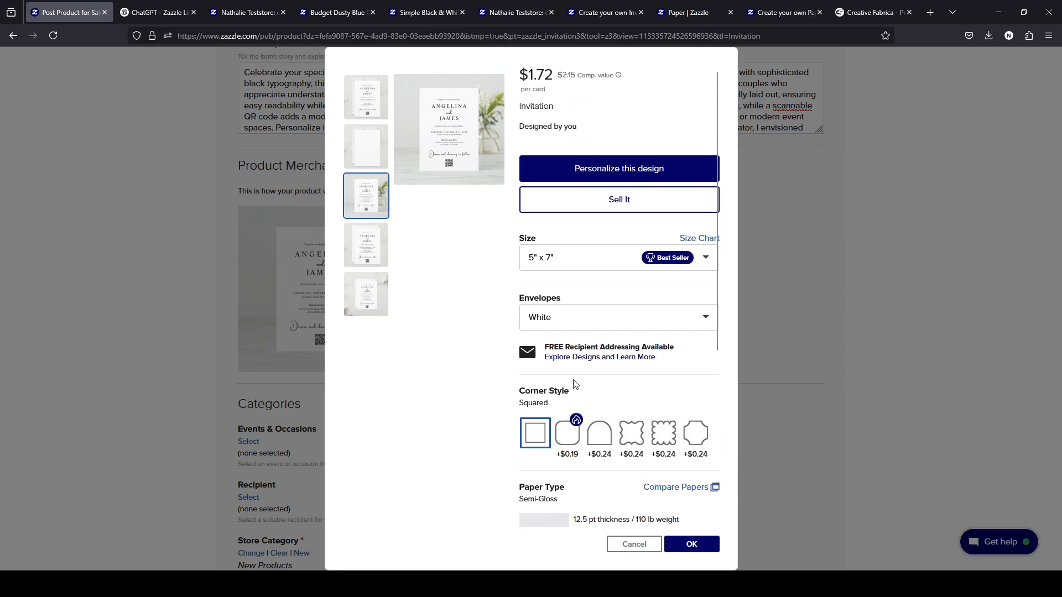
click(568, 434)
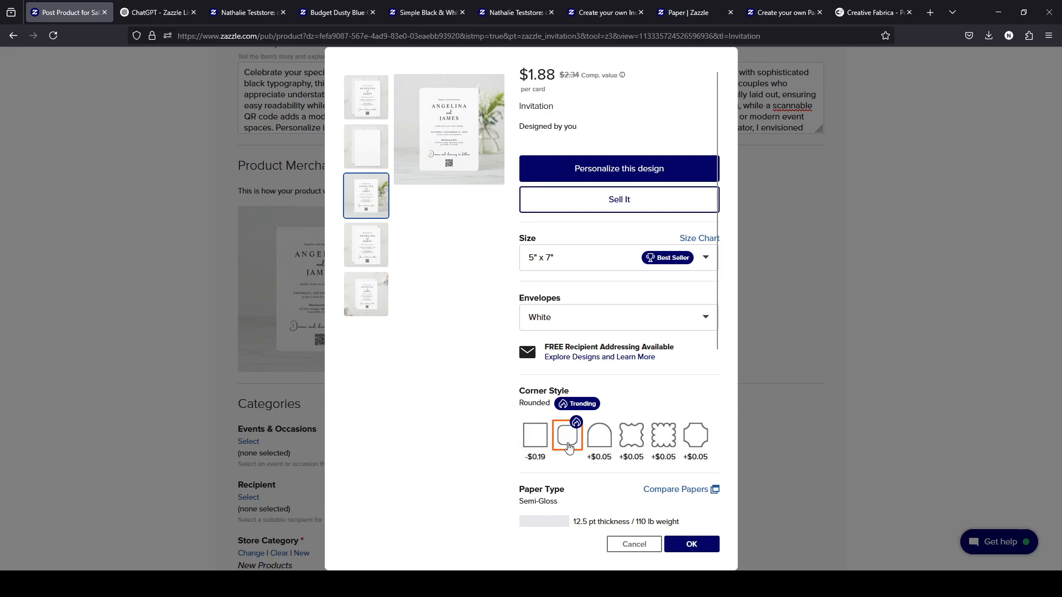
click(534, 441)
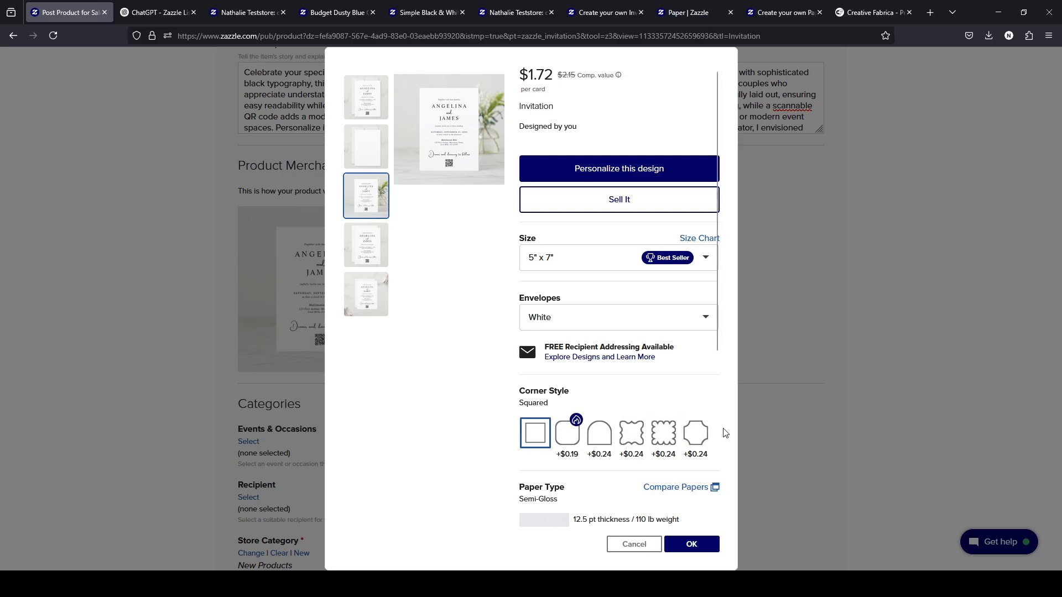
Inspect the enlarged Standing Front preview with squared corners and review the corner, paper, printing and Zazzle logo options
scroll(713, 389, down, 3)
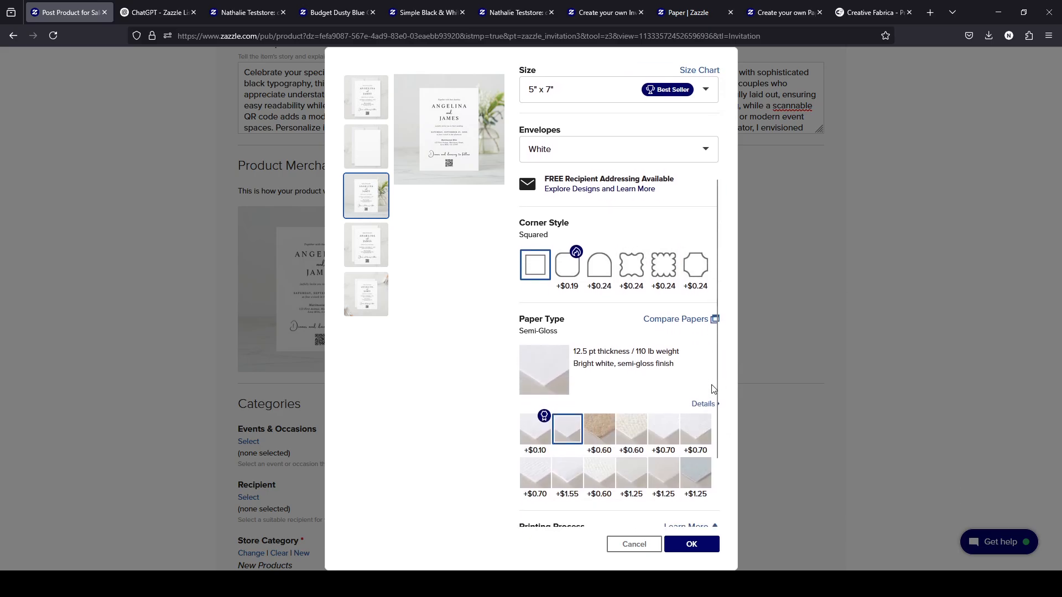
scroll(713, 389, up, 2)
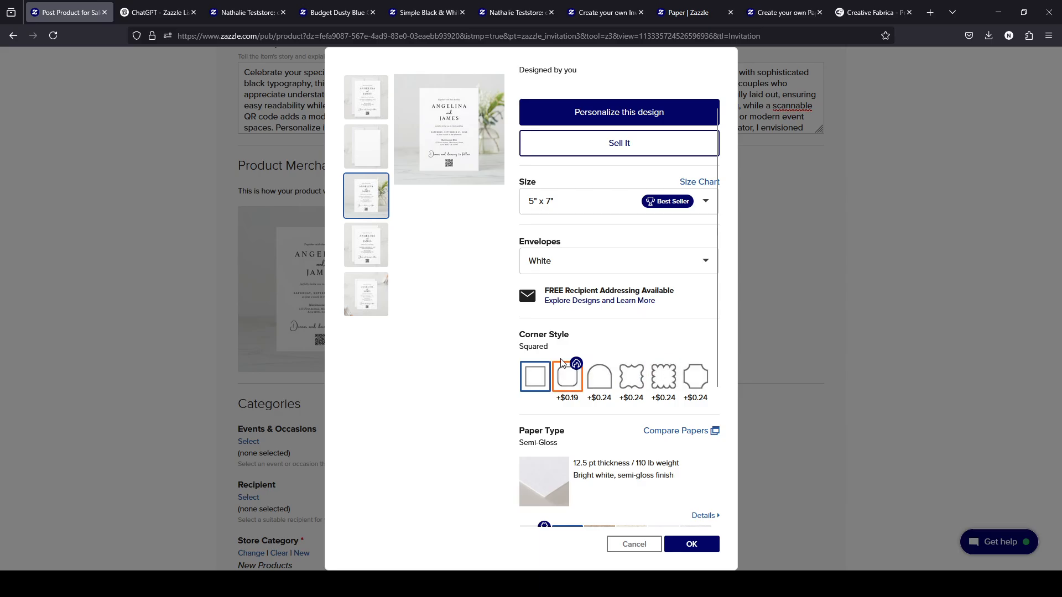
click(454, 128)
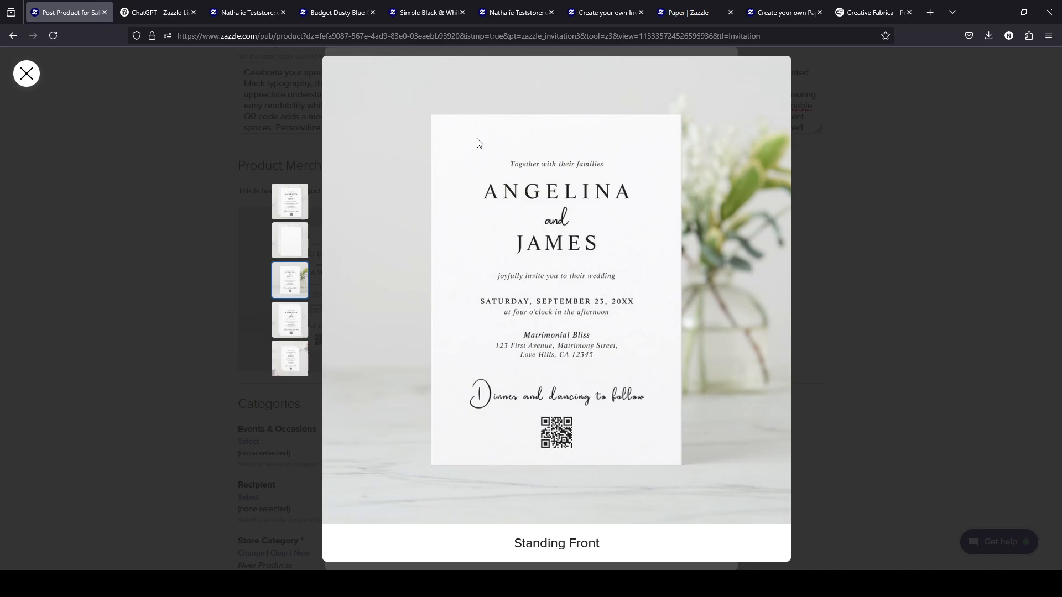
click(26, 73)
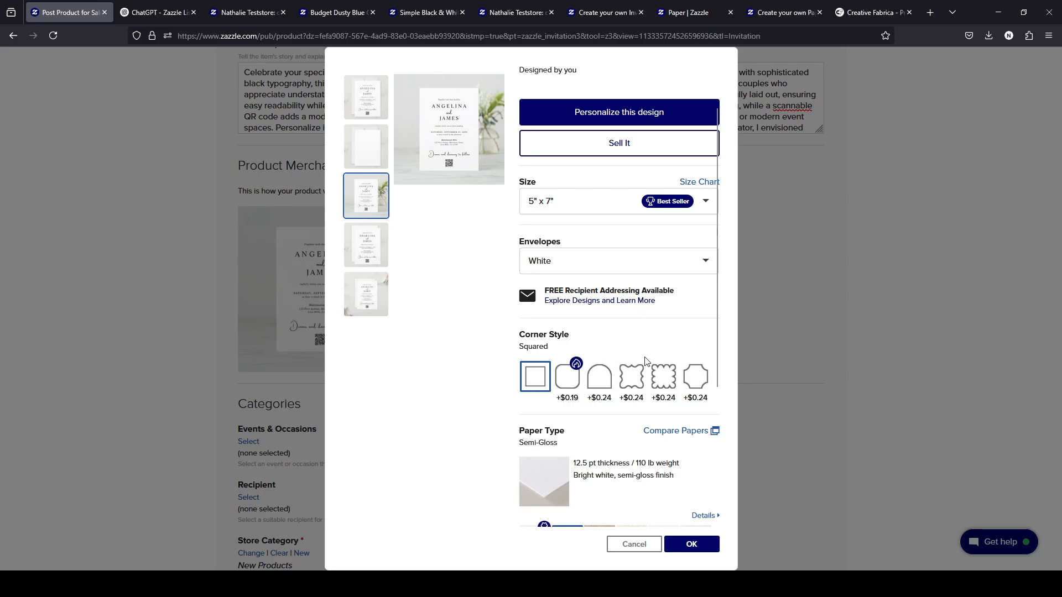
scroll(618, 379, down, 2)
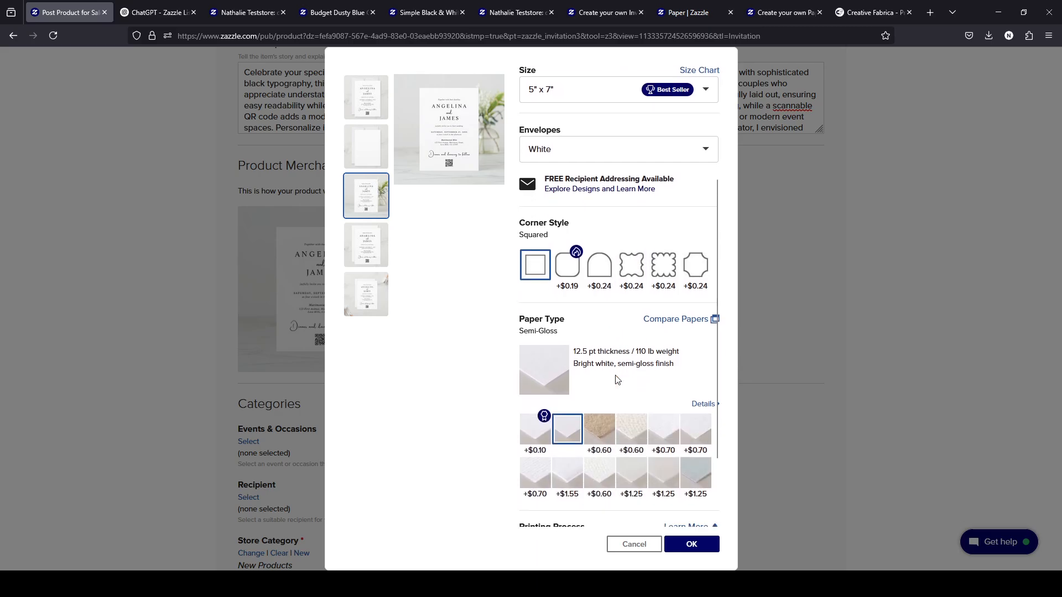
scroll(619, 367, up, 1)
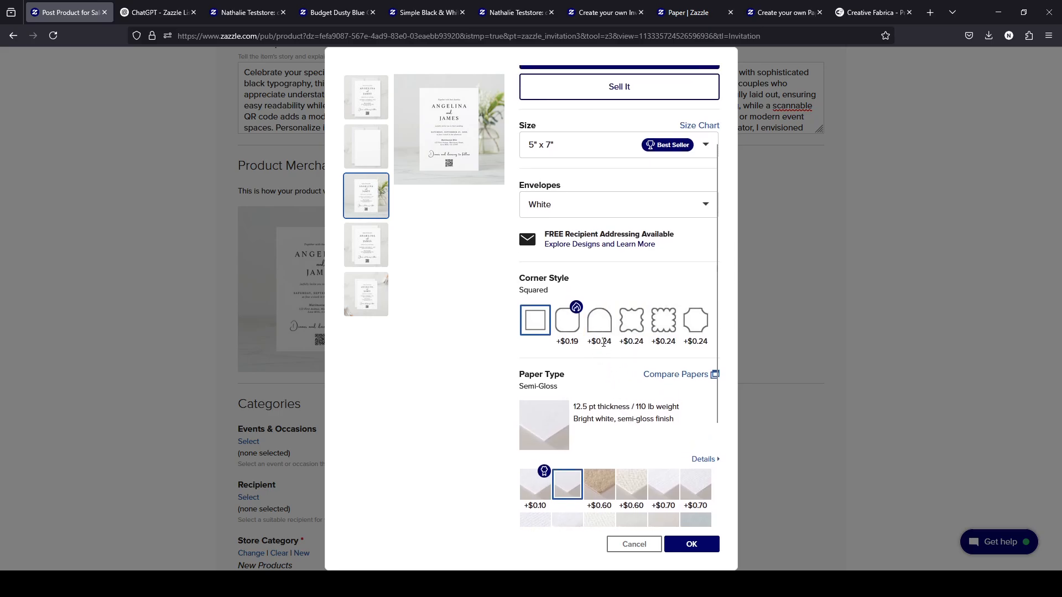
scroll(605, 354, up, 1)
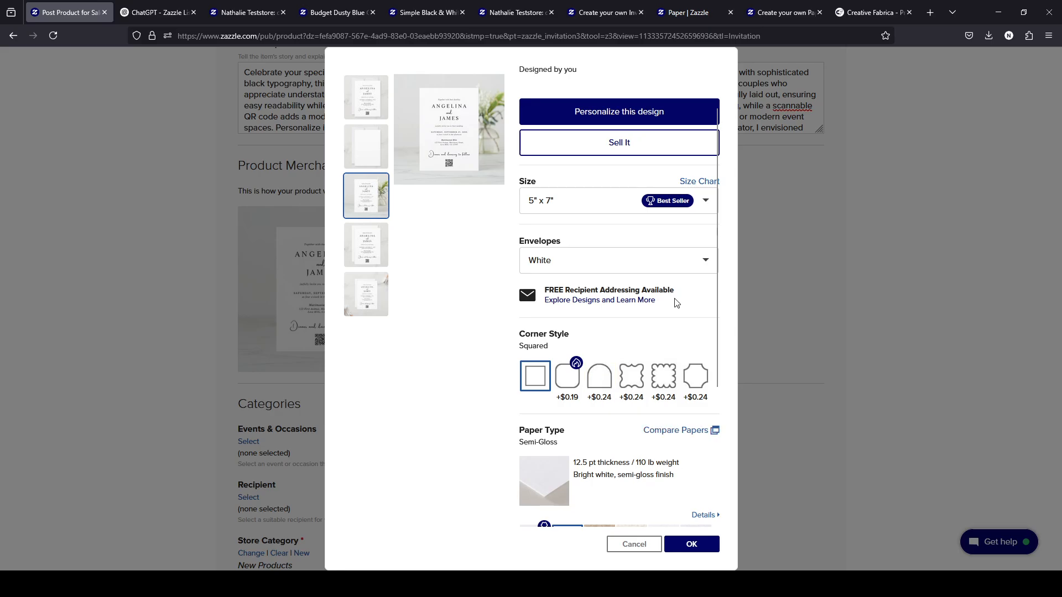
scroll(675, 301, down, 2)
scroll(675, 301, down, 2)
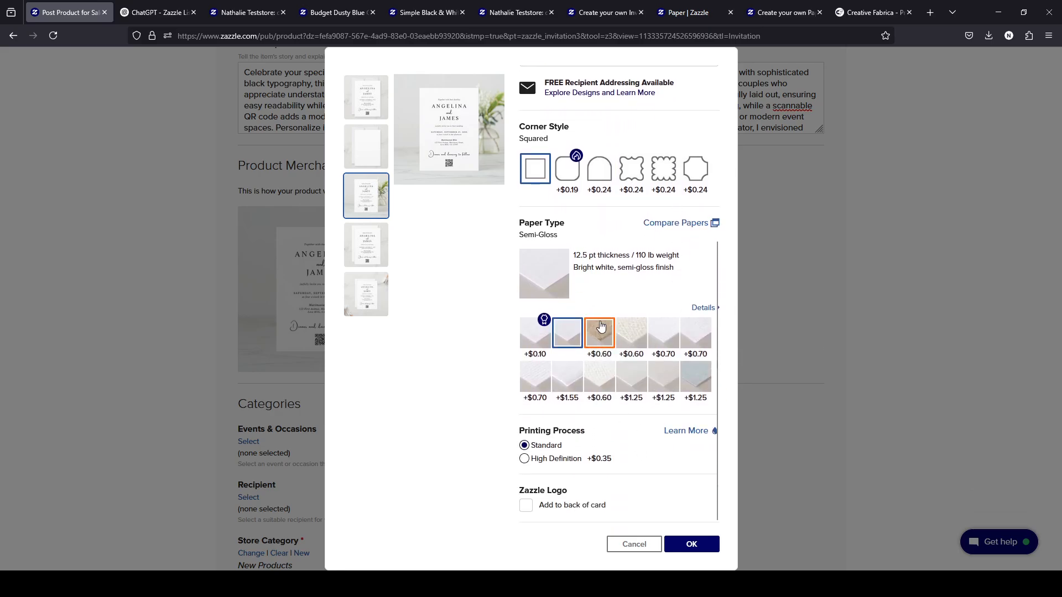
Compare the merchandising options with those on the Simple Black & White Elegant Minimalist Wedding Invitation product page and return to the listing form
scroll(601, 325, up, 5)
click(247, 12)
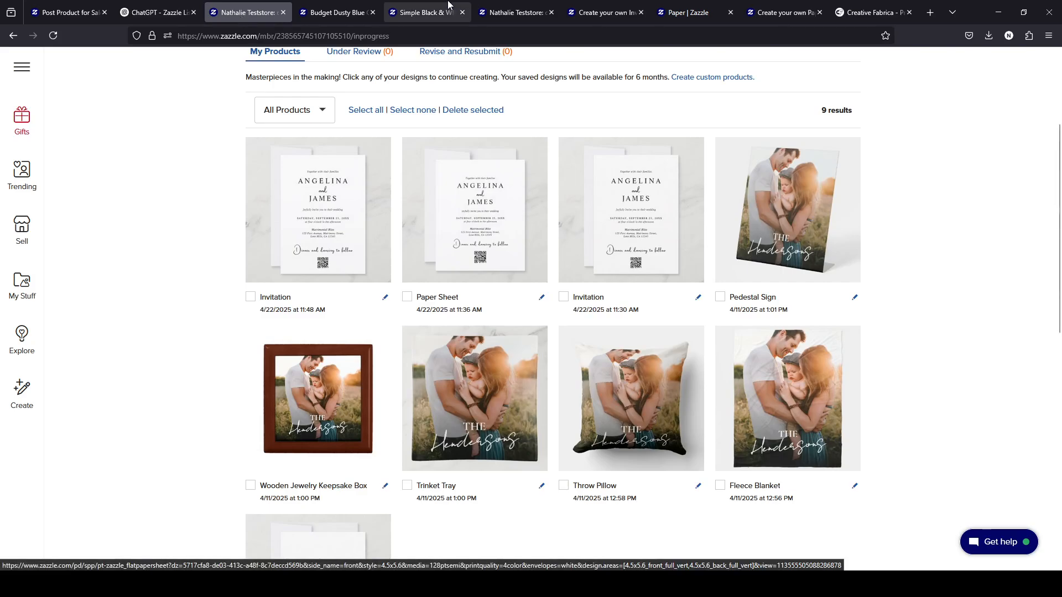
click(394, 7)
click(26, 73)
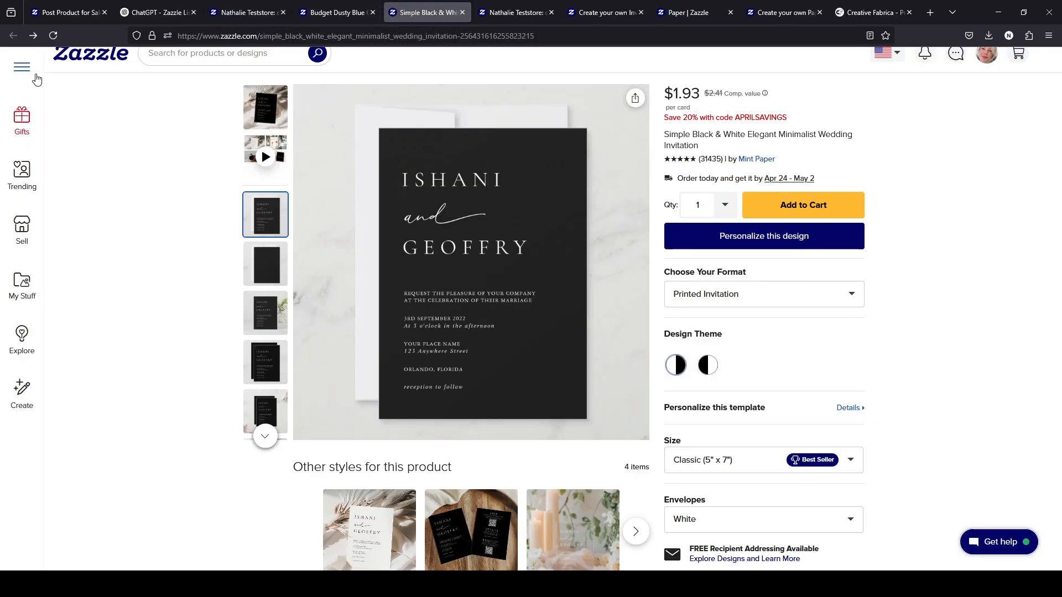
scroll(28, 76, down, 1)
scroll(934, 220, down, 3)
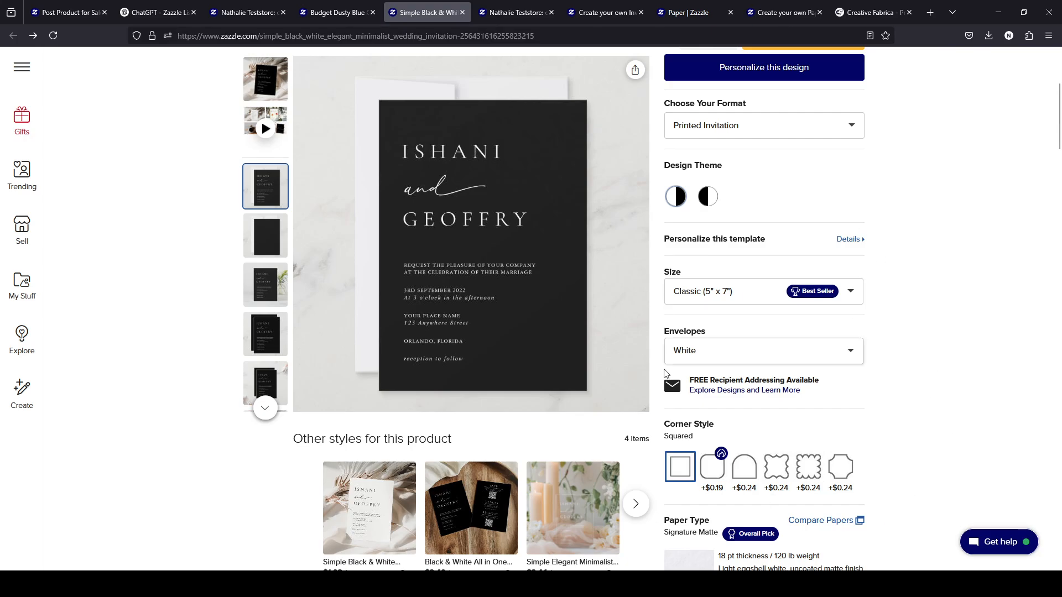
click(243, 11)
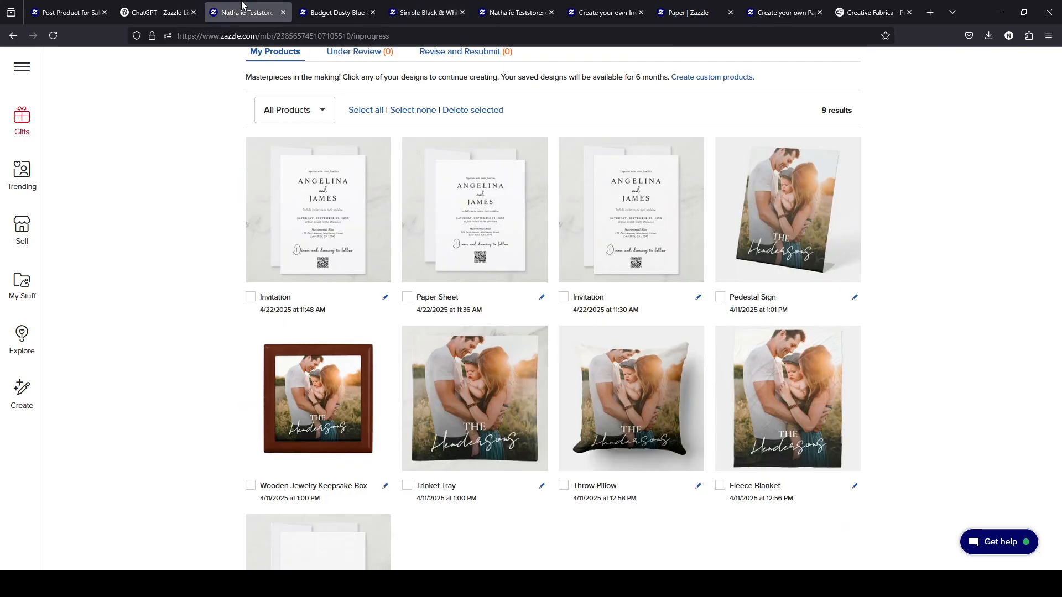
click(155, 19)
click(88, 12)
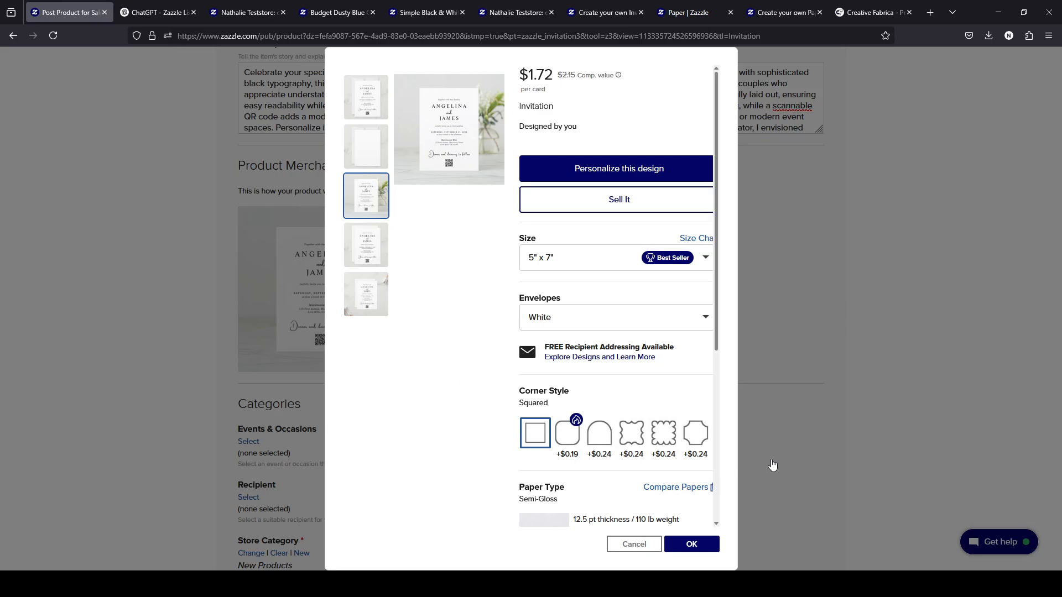
Review and accept the merchandising options for the invitation, and set the design to sell on All options
scroll(698, 447, down, 3)
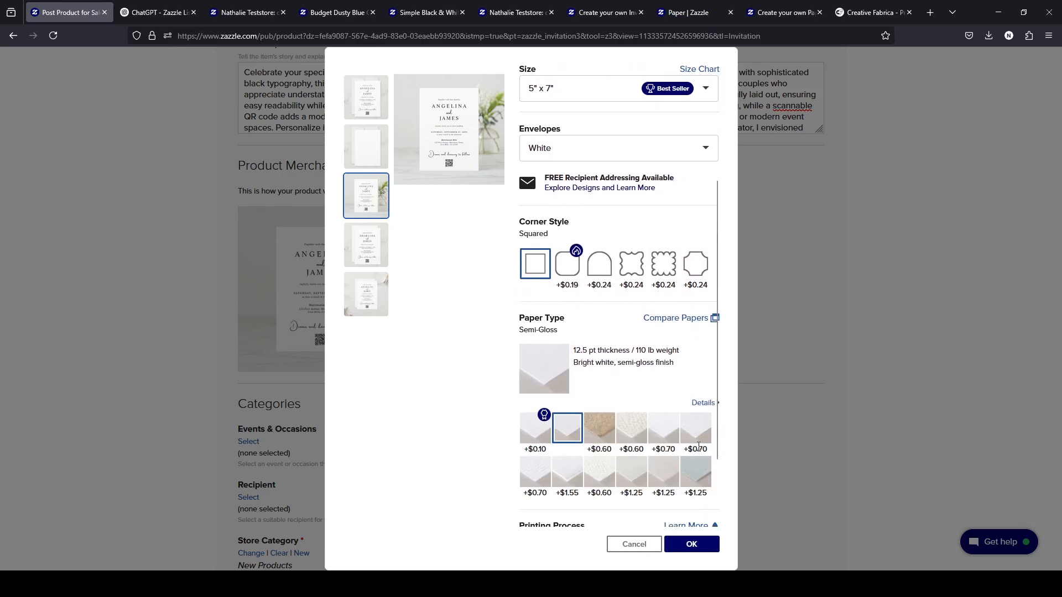
scroll(698, 447, up, 3)
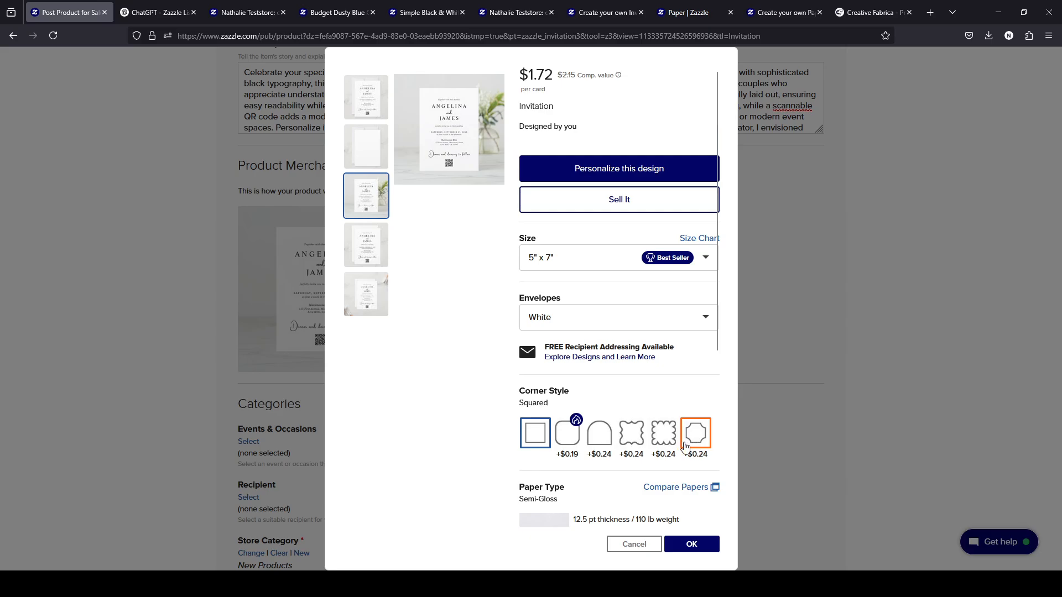
scroll(684, 352, down, 4)
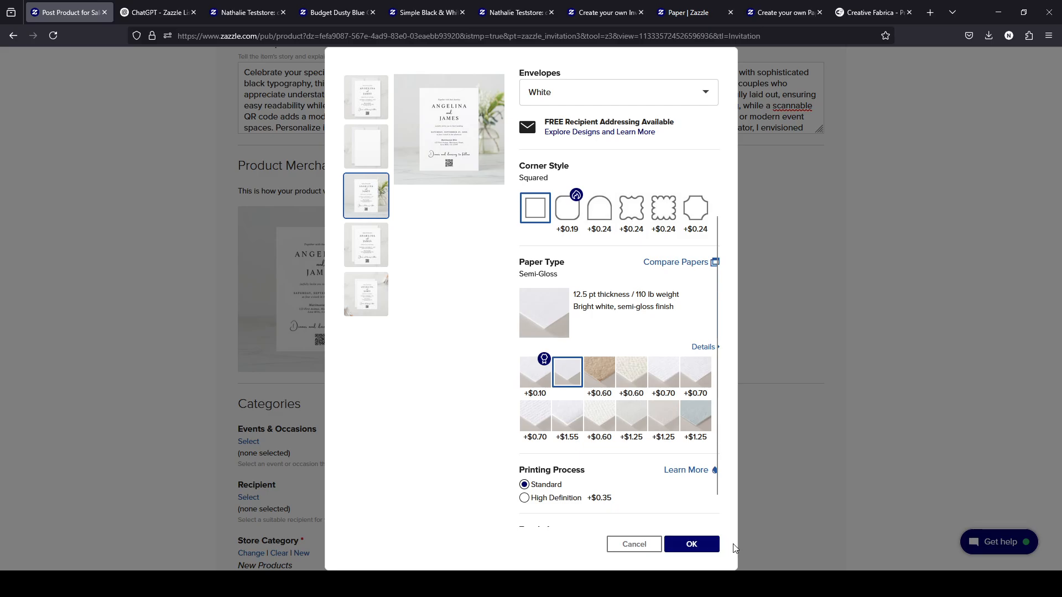
click(703, 549)
click(438, 257)
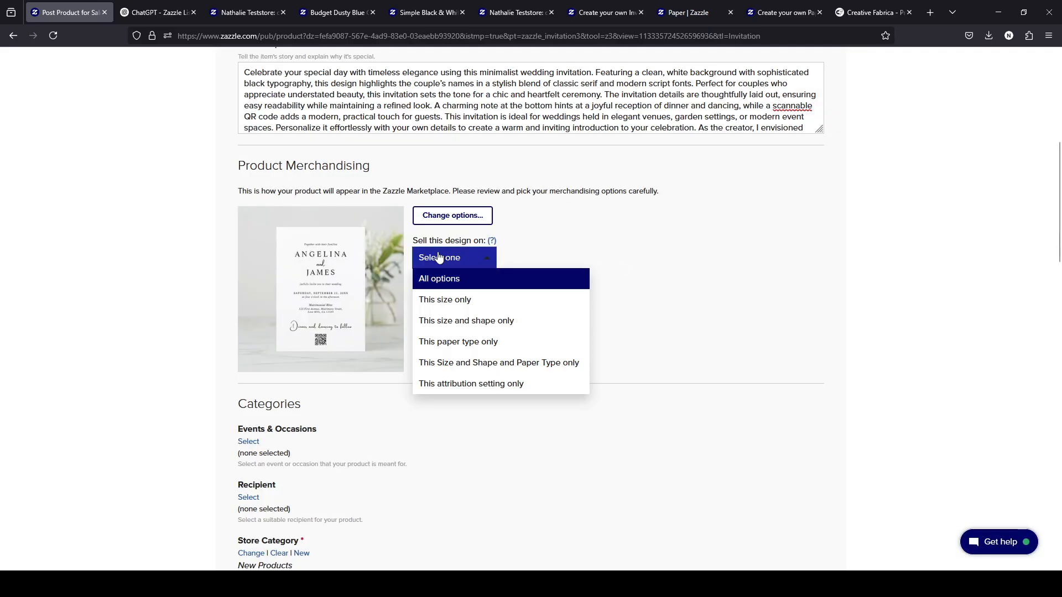
click(438, 278)
Reopen the merchandising options to review size, envelopes, corner style, paper type and printing process, and close them without changes
click(457, 215)
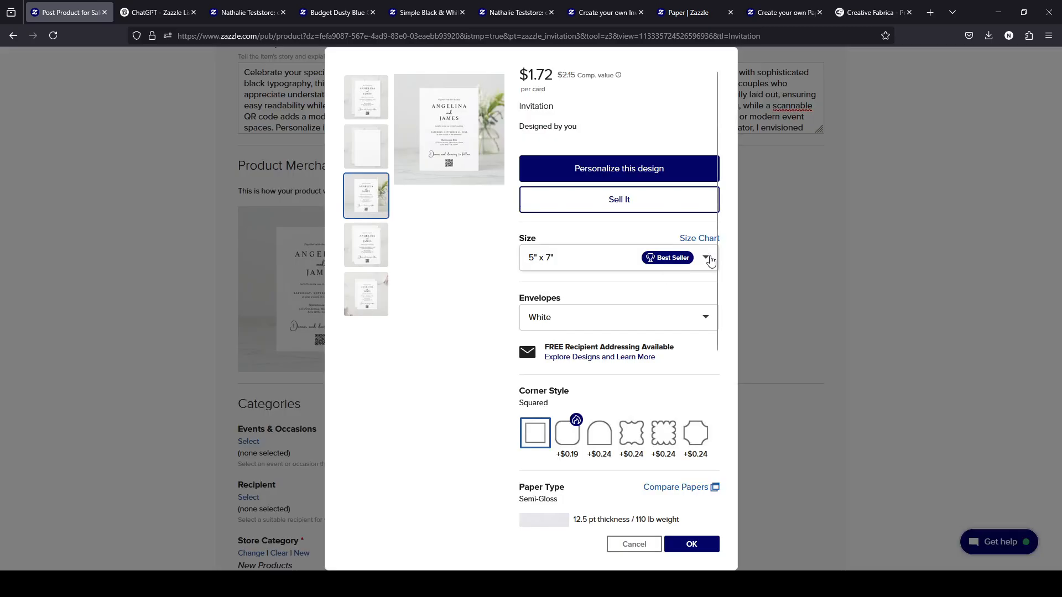
scroll(711, 261, down, 5)
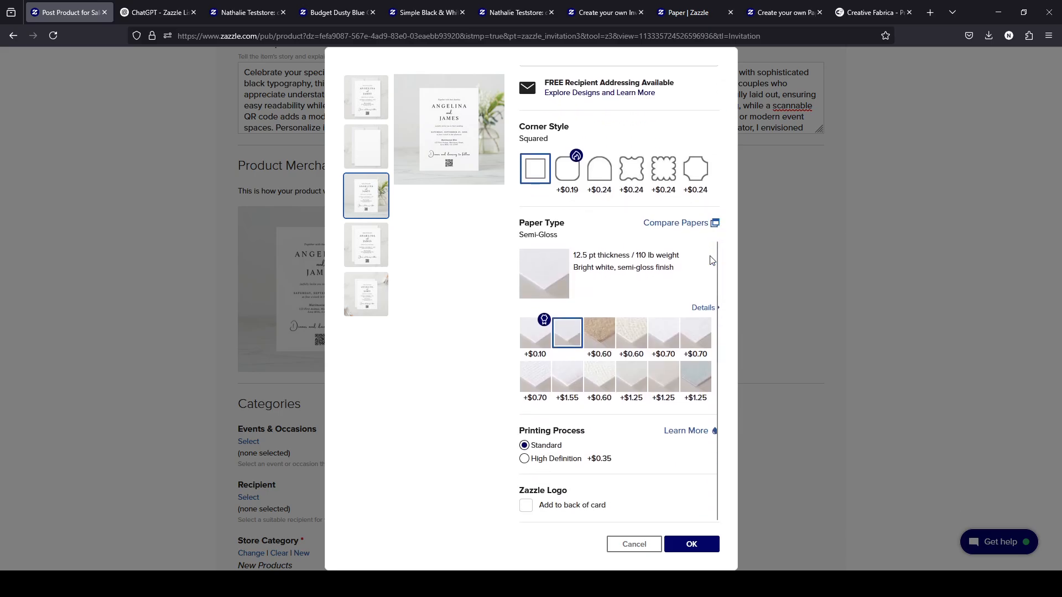
scroll(711, 261, up, 5)
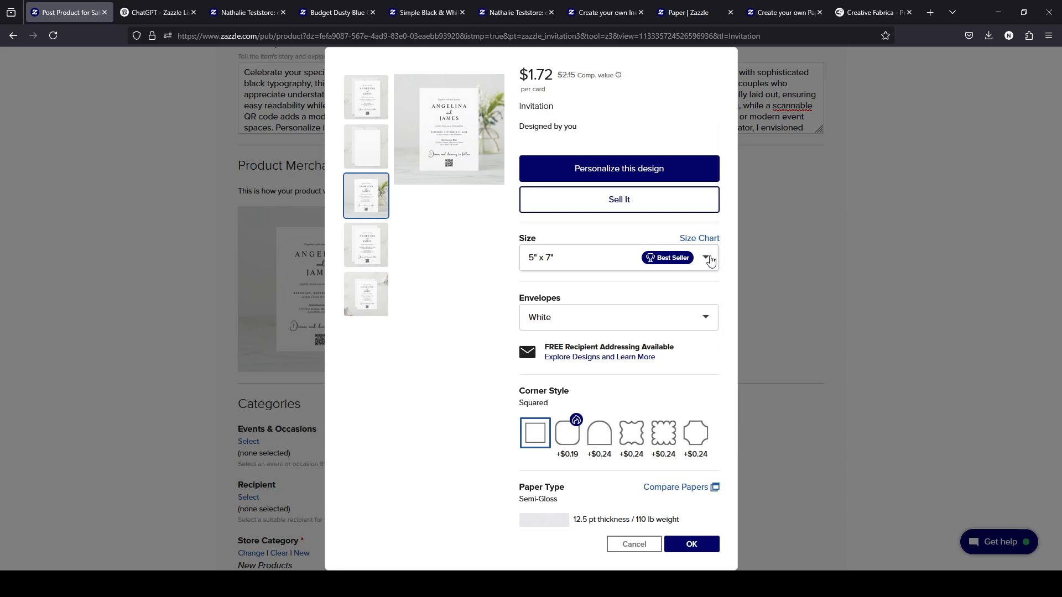
click(653, 546)
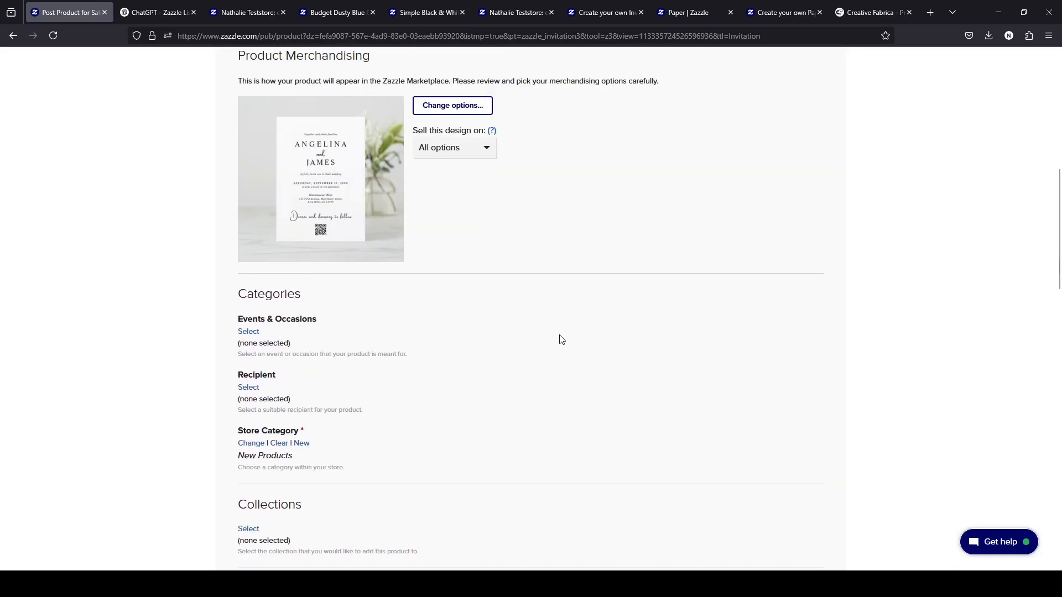
scroll(561, 339, down, 4)
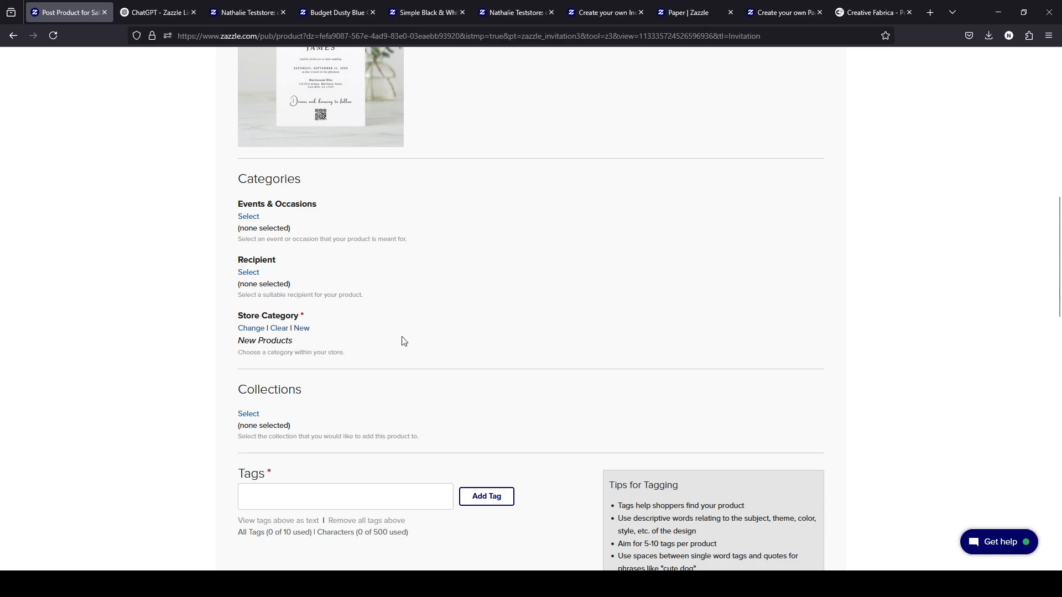
scroll(363, 299, up, 3)
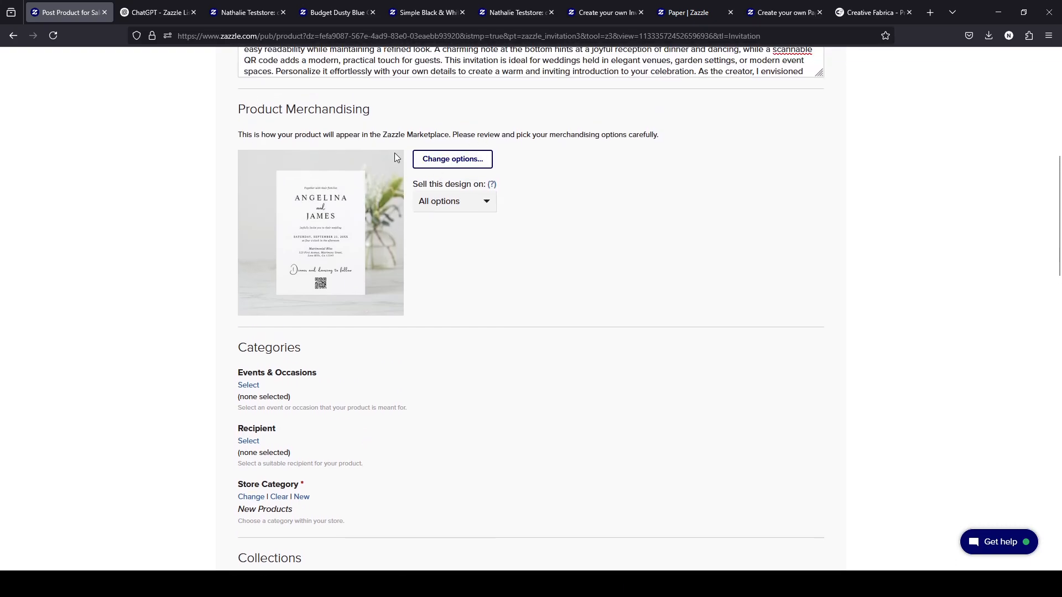
click(476, 160)
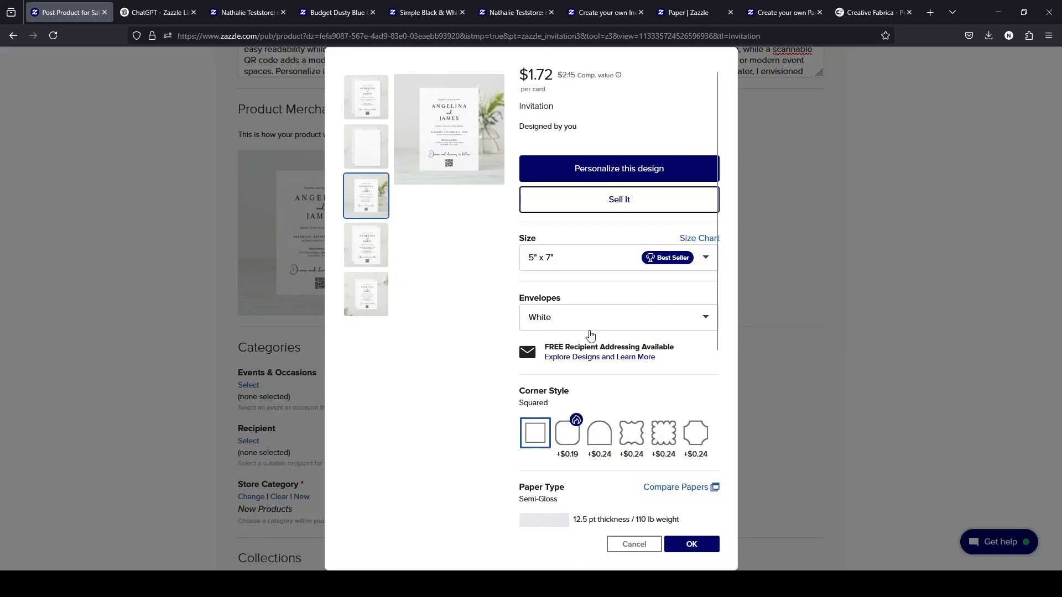
click(634, 545)
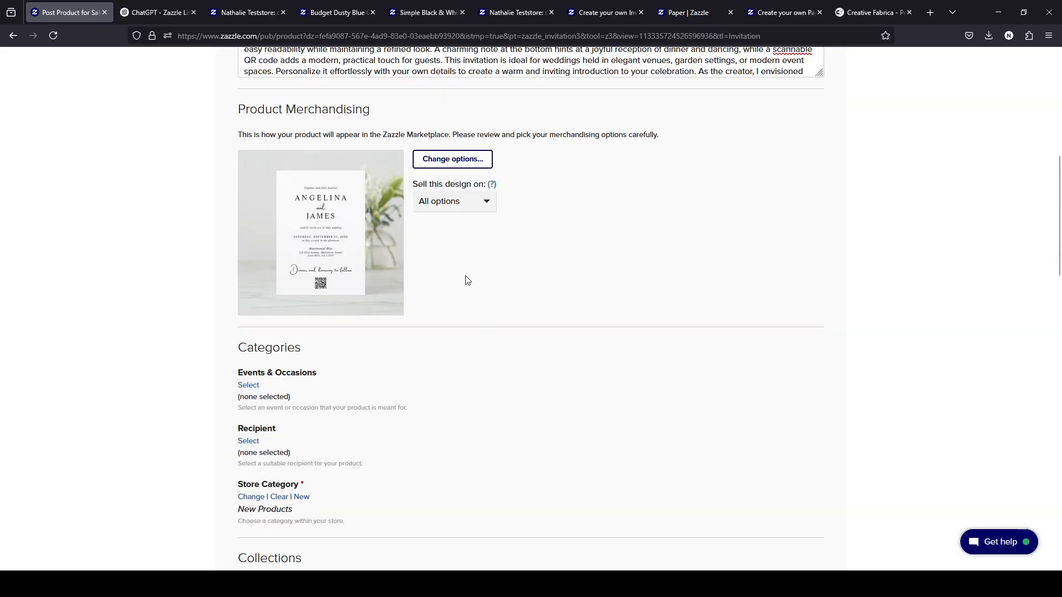
Compare the available sales restriction choices with the size, corner style and paper type settings in the merchandising options, changing nothing
click(483, 204)
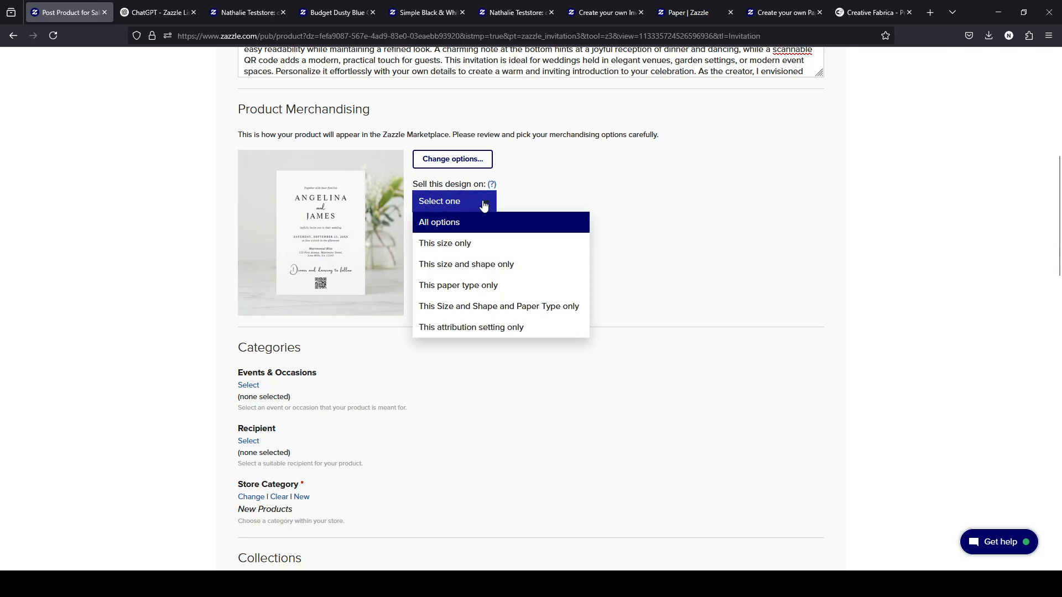
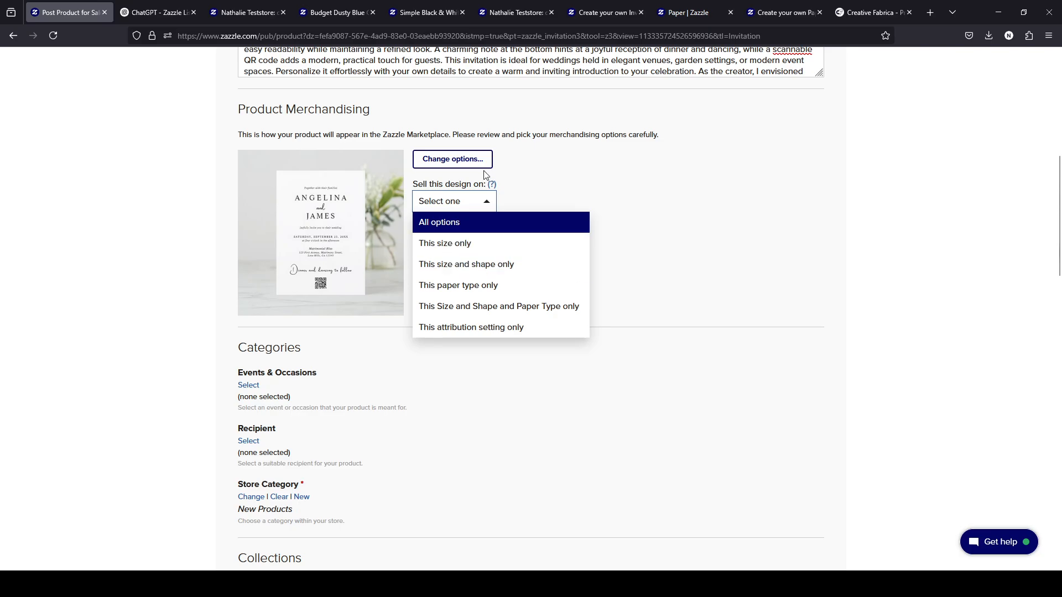
click(470, 160)
scroll(563, 432, down, 3)
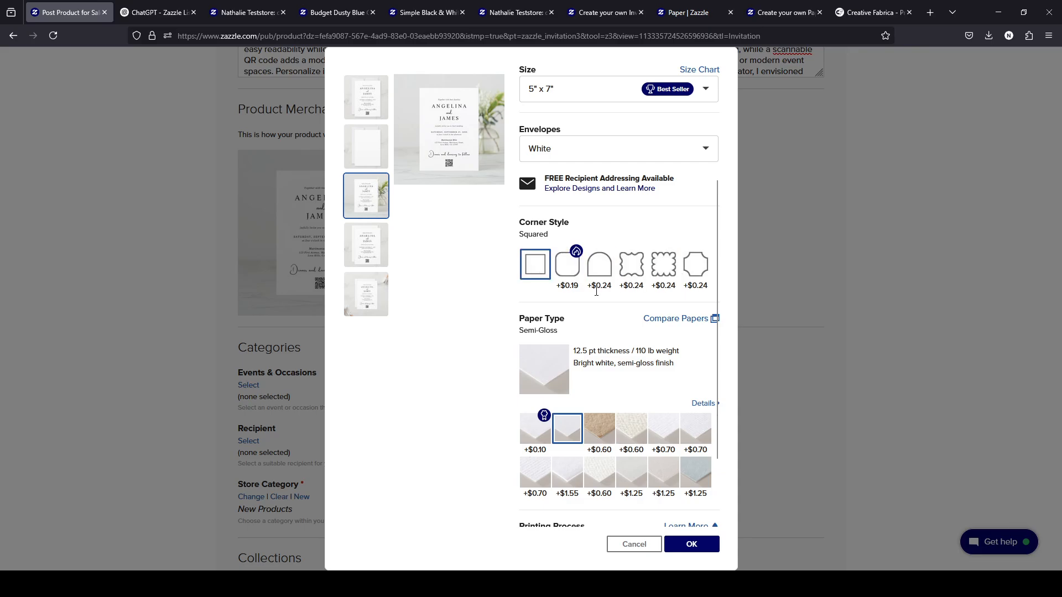
click(635, 542)
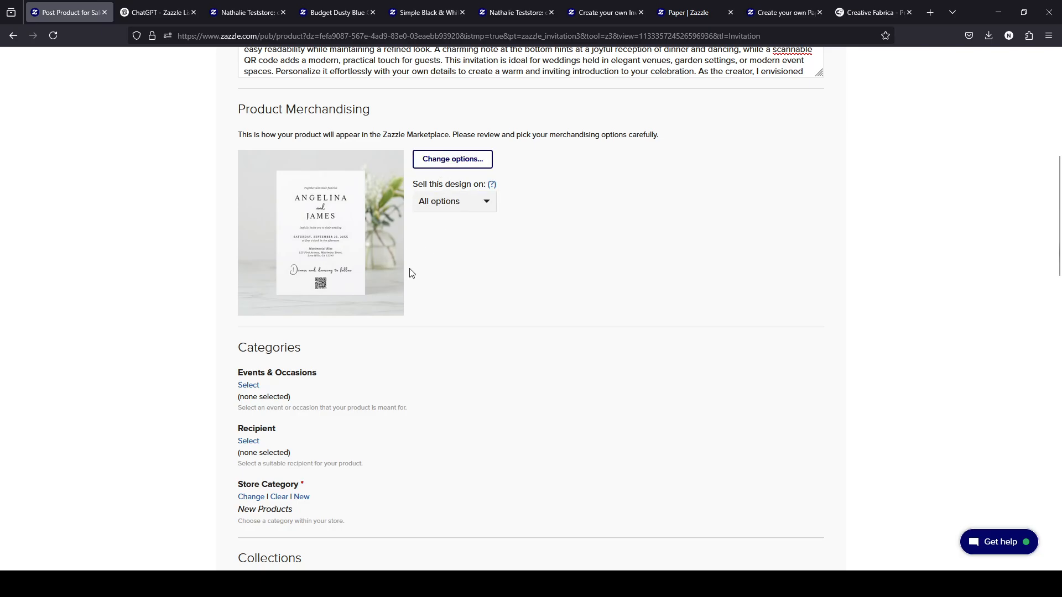
click(471, 203)
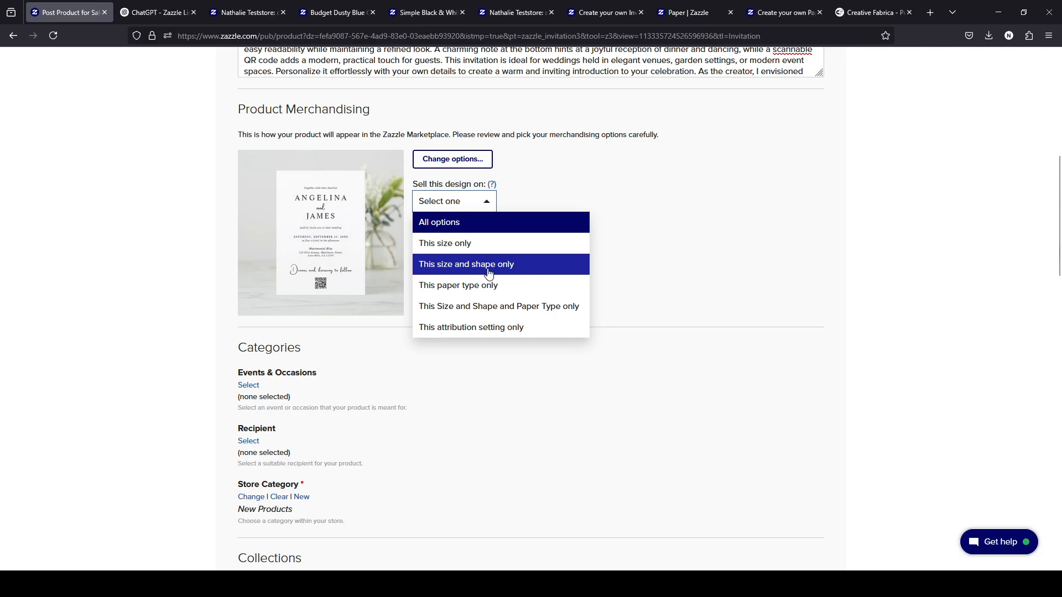
click(477, 162)
scroll(664, 387, down, 3)
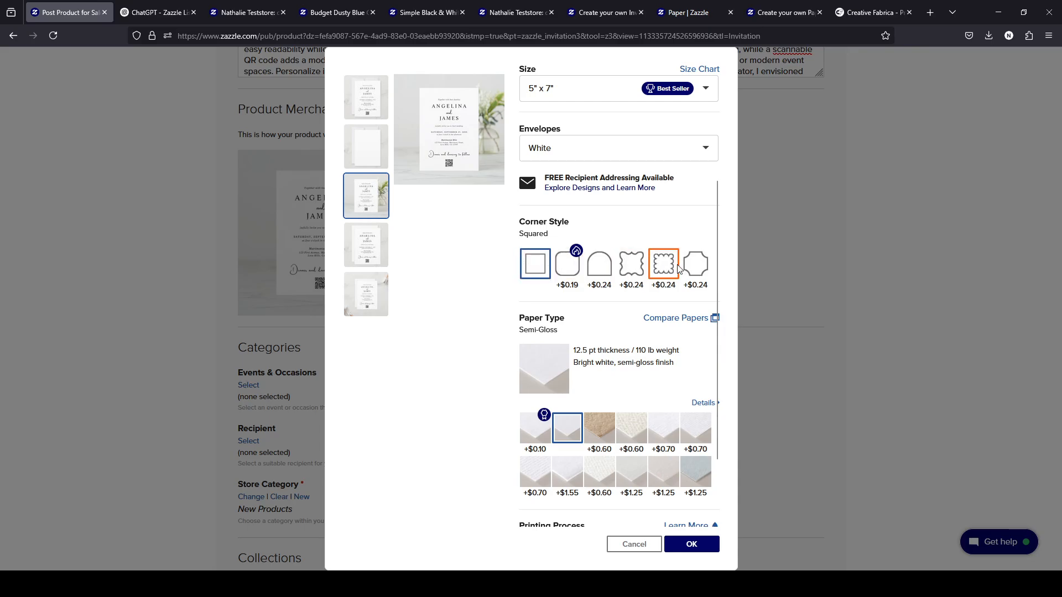
click(625, 544)
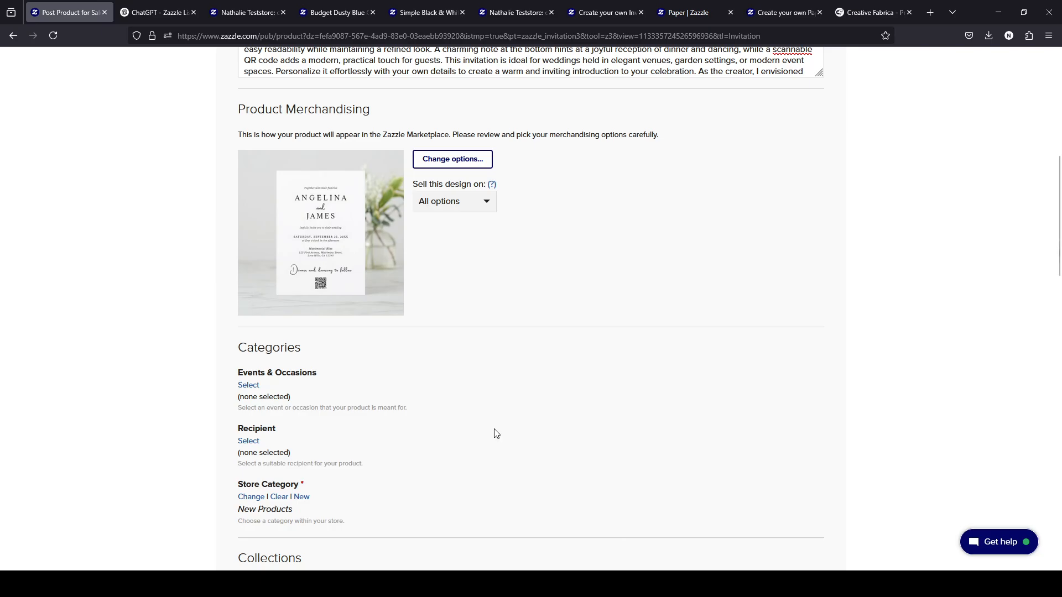
Try selling the design on This size and shape only and on This attribution setting only, and restore All options
scroll(409, 255, up, 1)
click(462, 260)
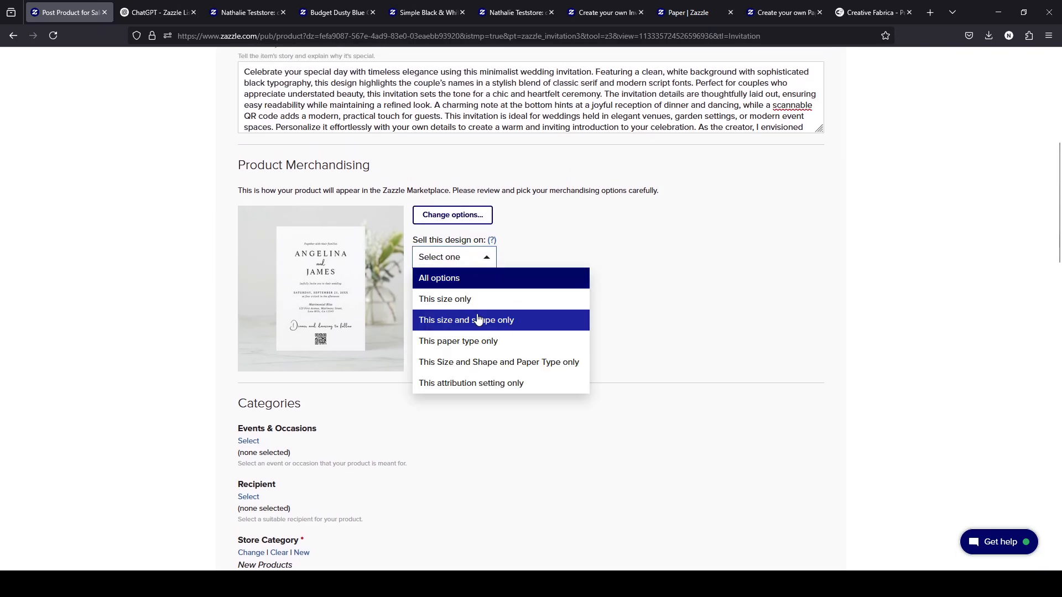
click(478, 320)
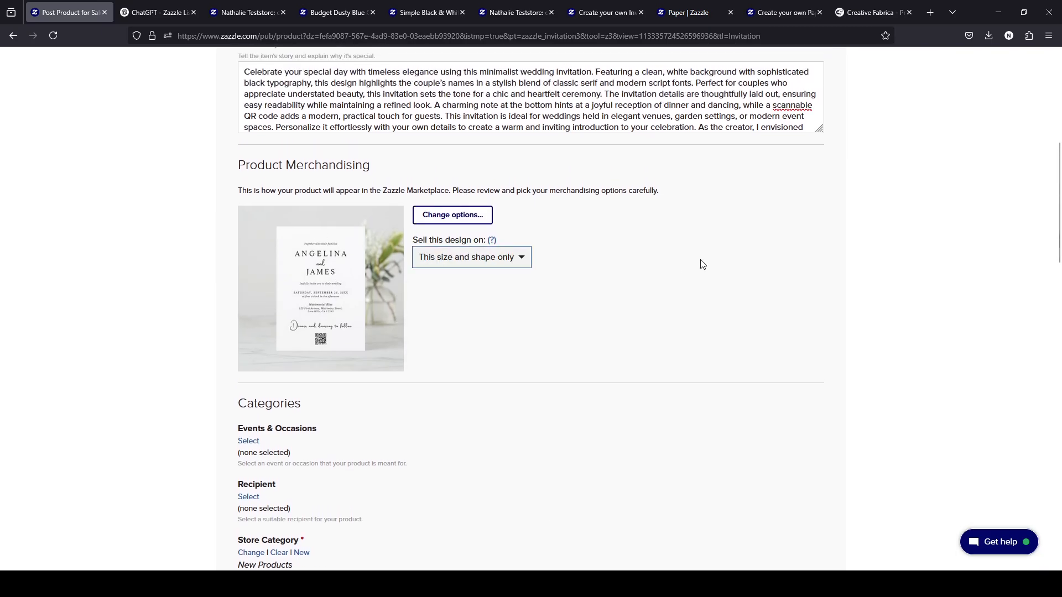
click(509, 263)
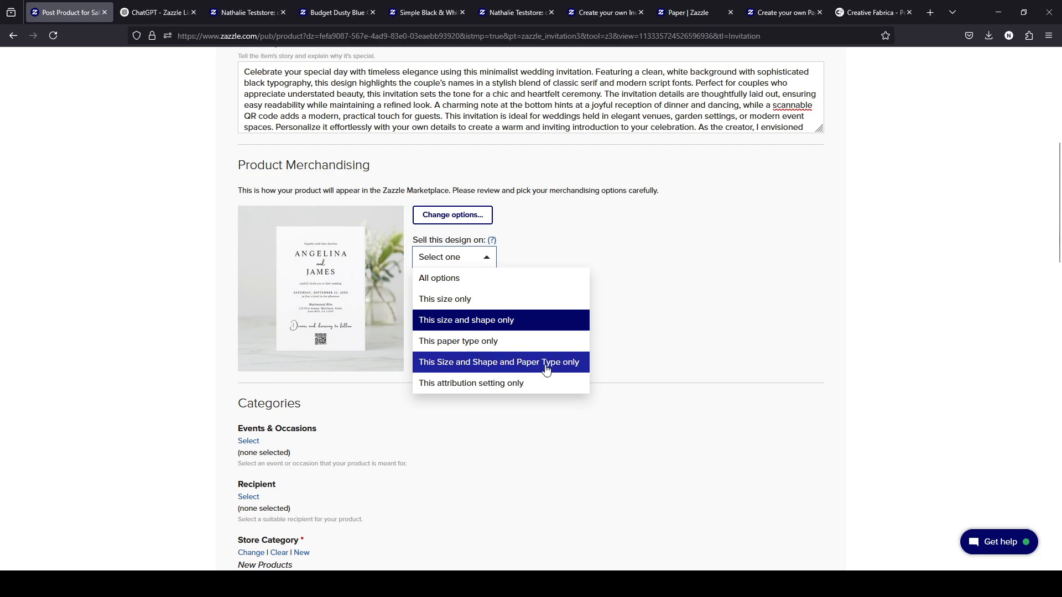
scroll(519, 387, down, 2)
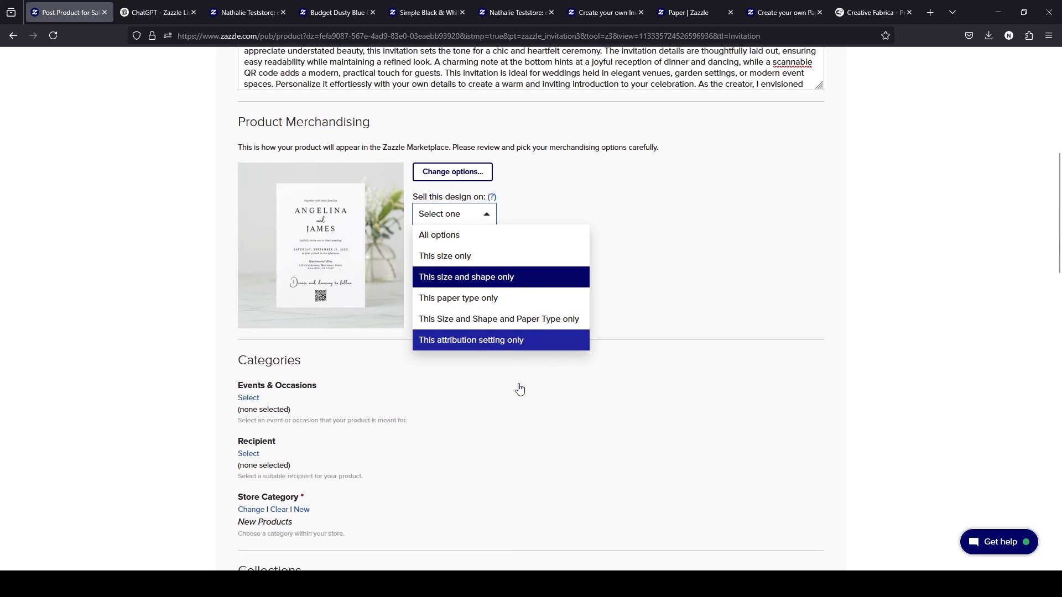
click(513, 334)
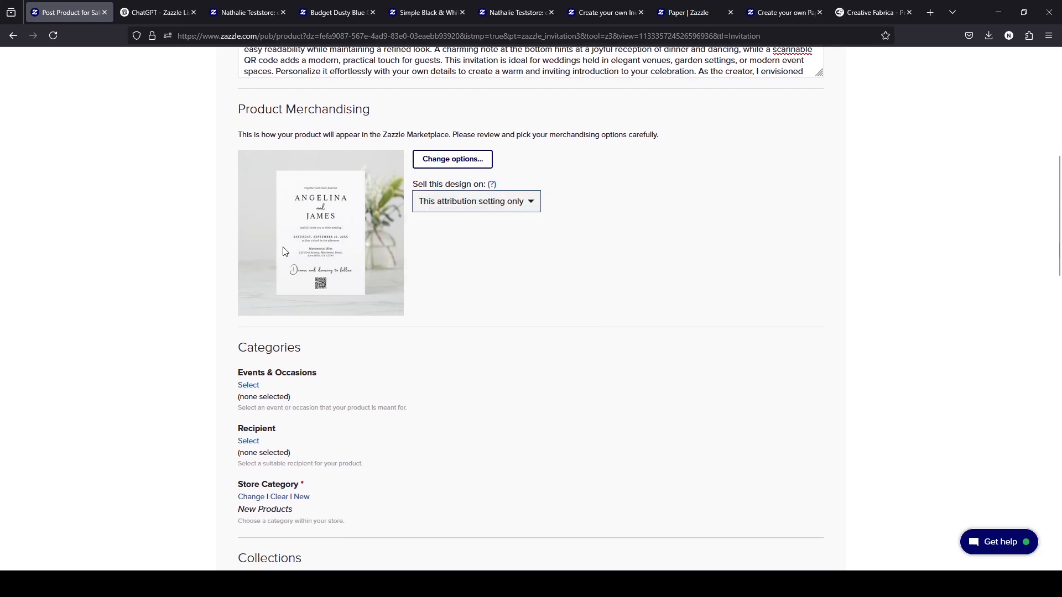
click(468, 207)
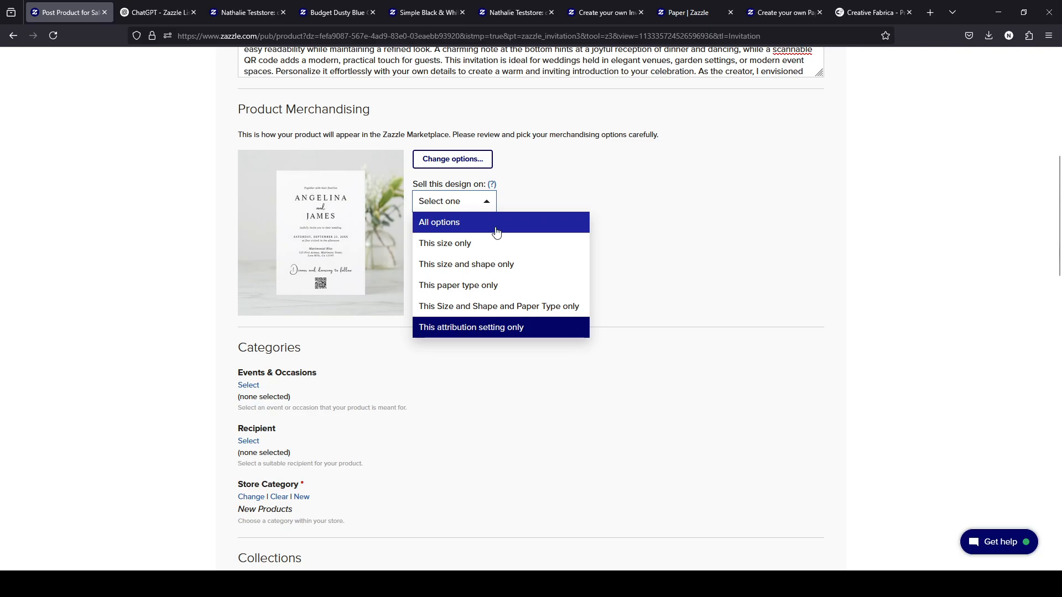
click(457, 226)
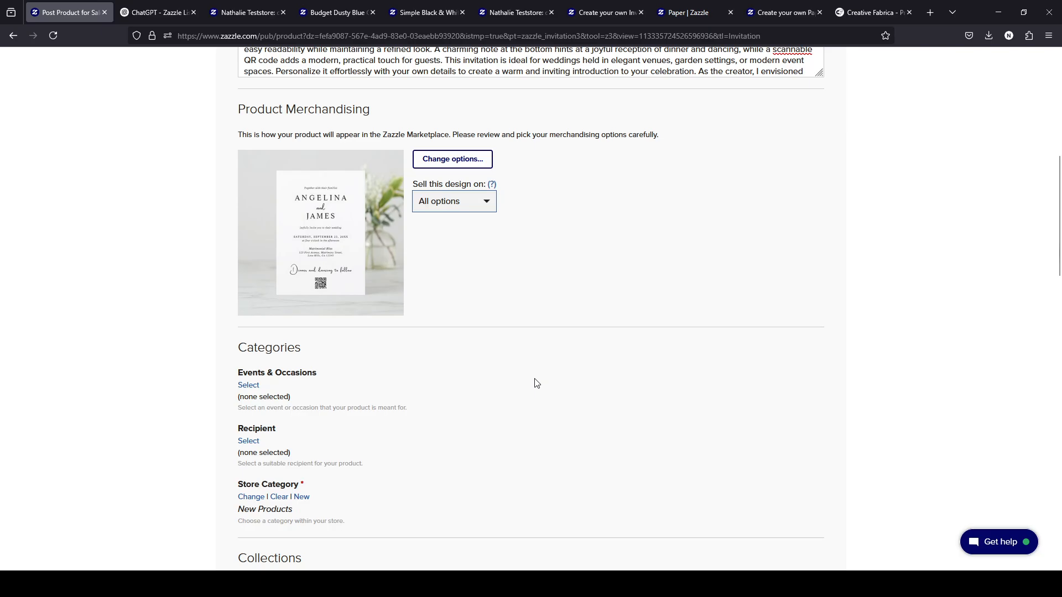
Open the Events & Occasions category choices and examine the subcategories under Expressions and Holidays
scroll(420, 399, down, 3)
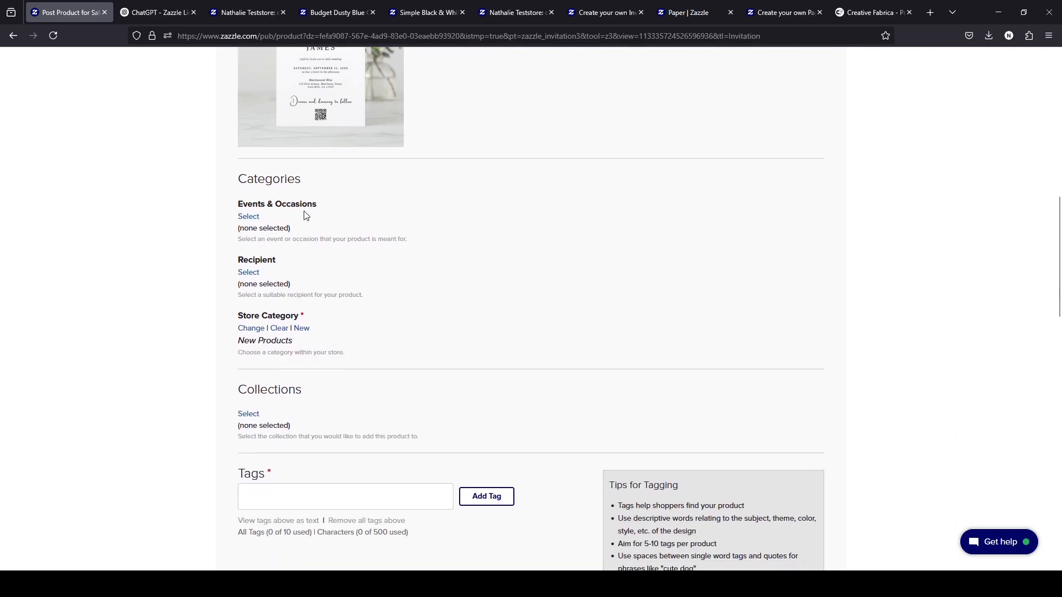
scroll(304, 216, up, 1)
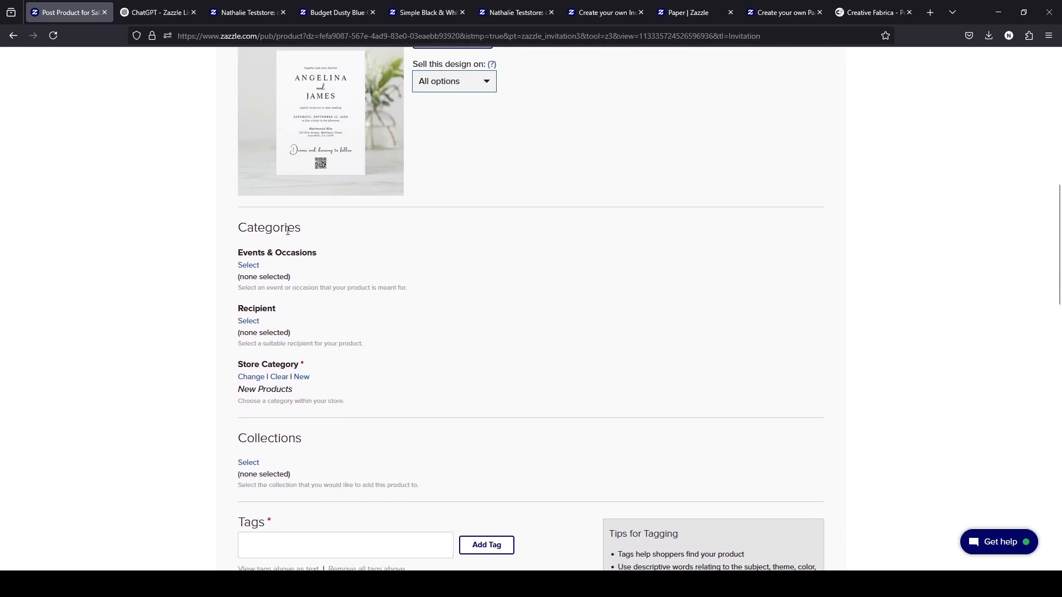
click(254, 273)
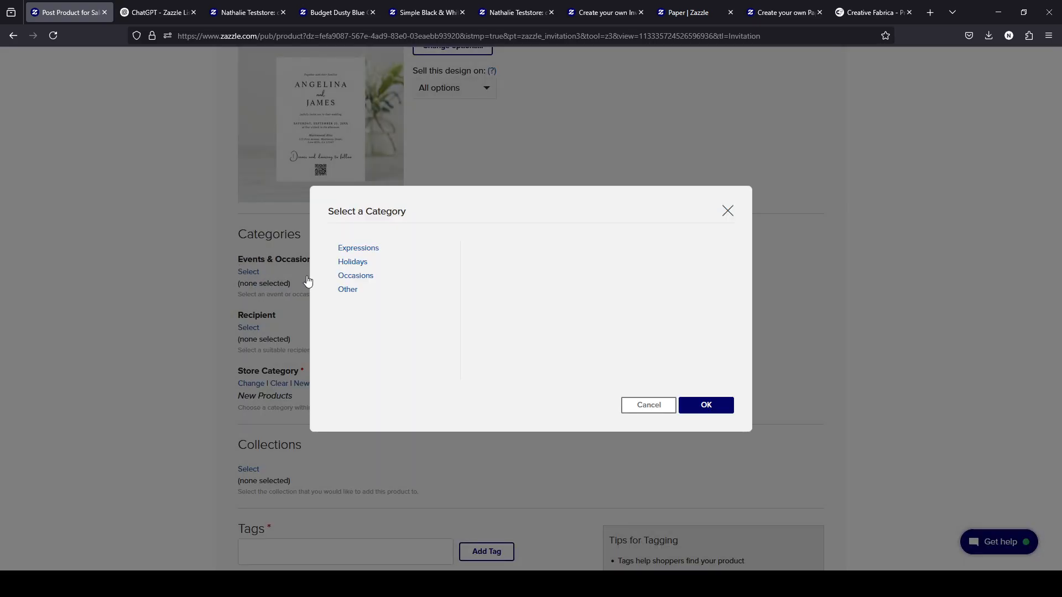
click(368, 254)
scroll(520, 310, down, 3)
scroll(532, 323, up, 4)
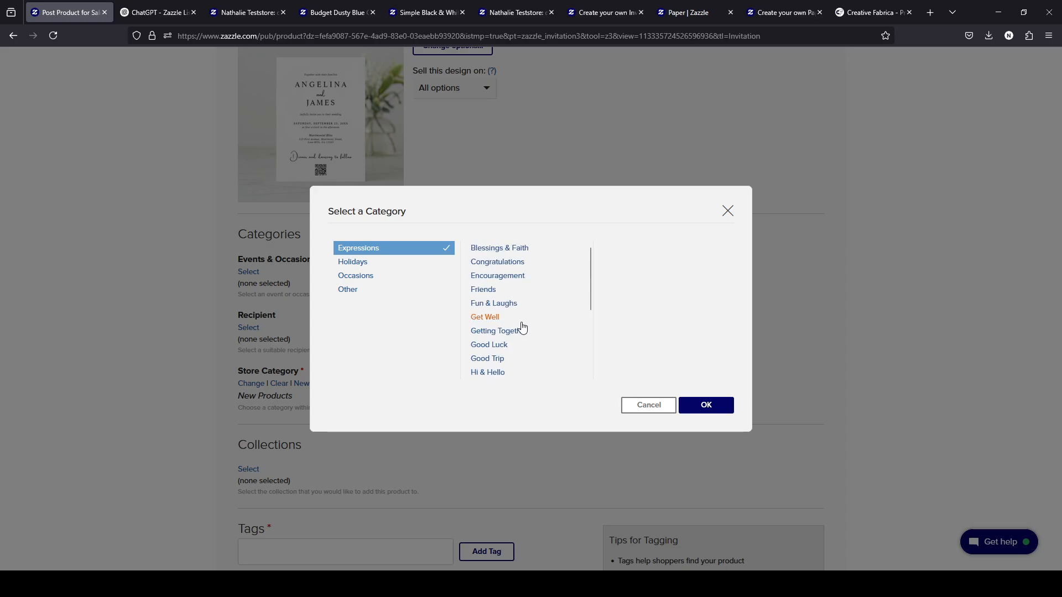
click(352, 265)
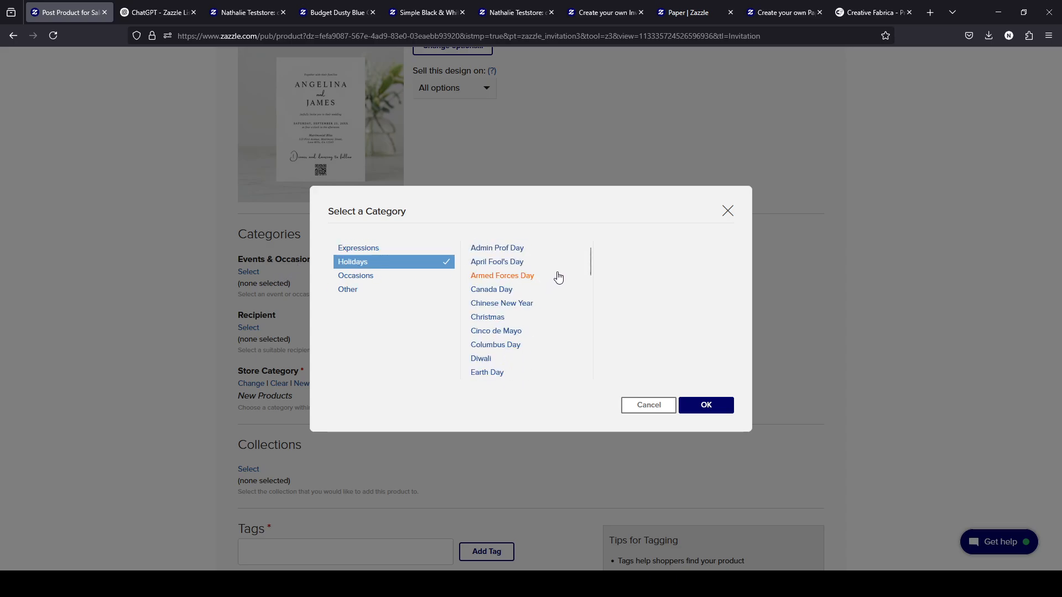
scroll(547, 267, down, 3)
scroll(546, 267, down, 5)
scroll(546, 267, up, 8)
scroll(566, 300, down, 3)
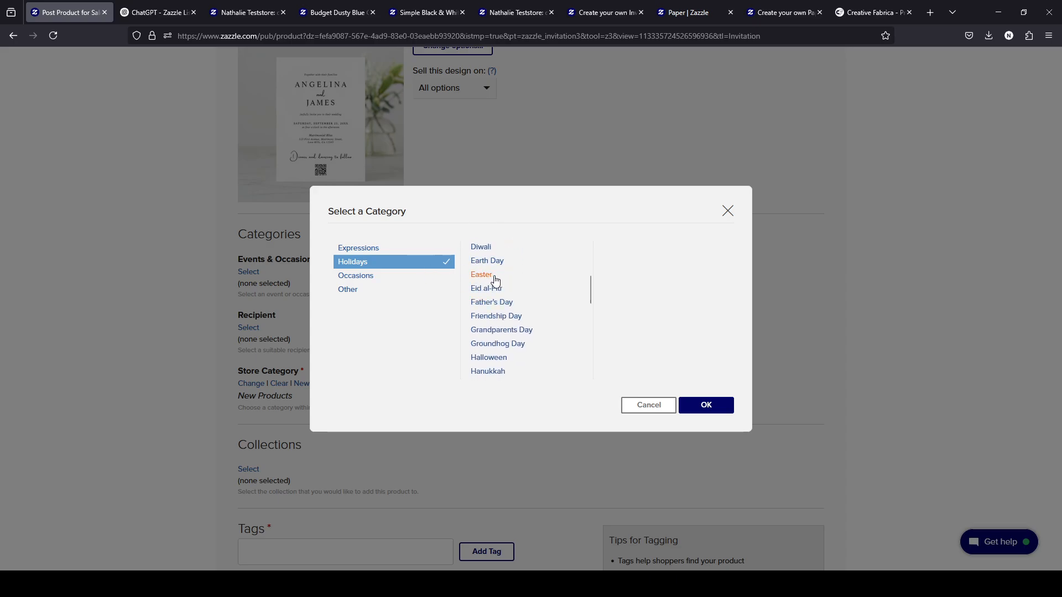
Examine the Occasions subcategories, including Baby & Expecting, Birthdays and Divorce
click(368, 279)
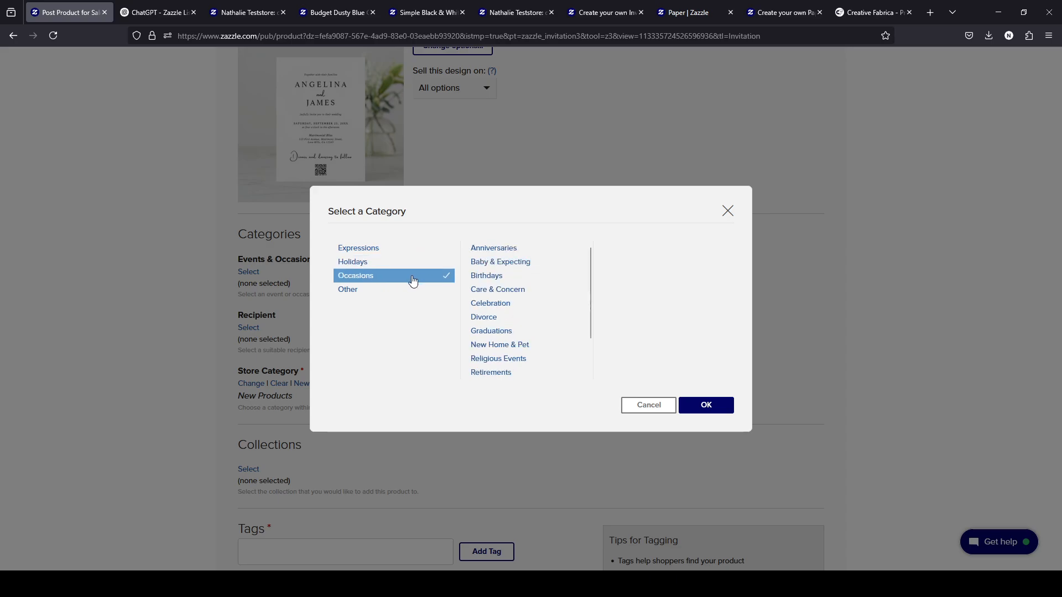
click(526, 266)
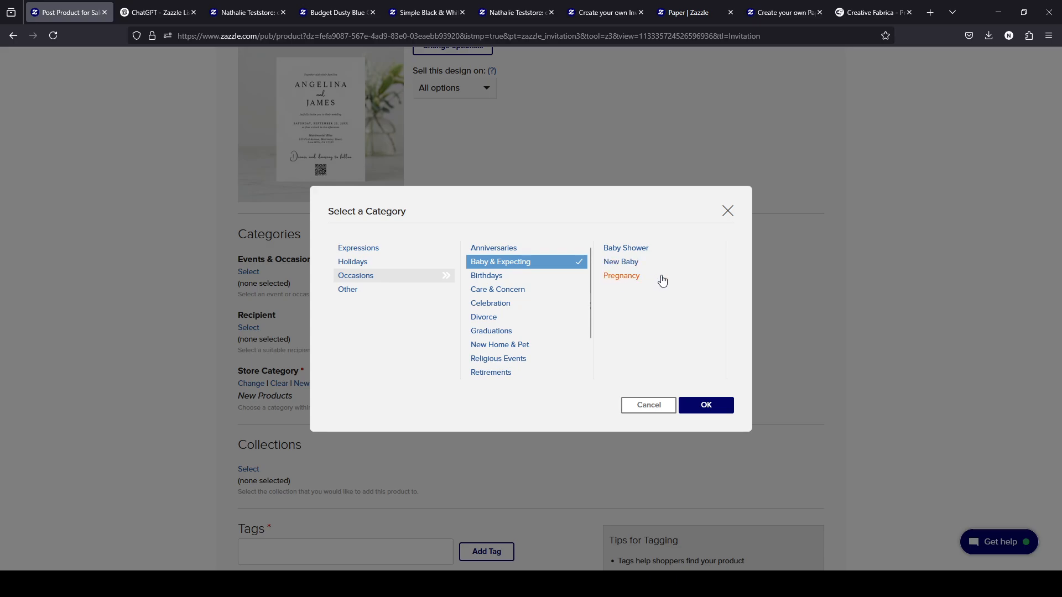
click(515, 278)
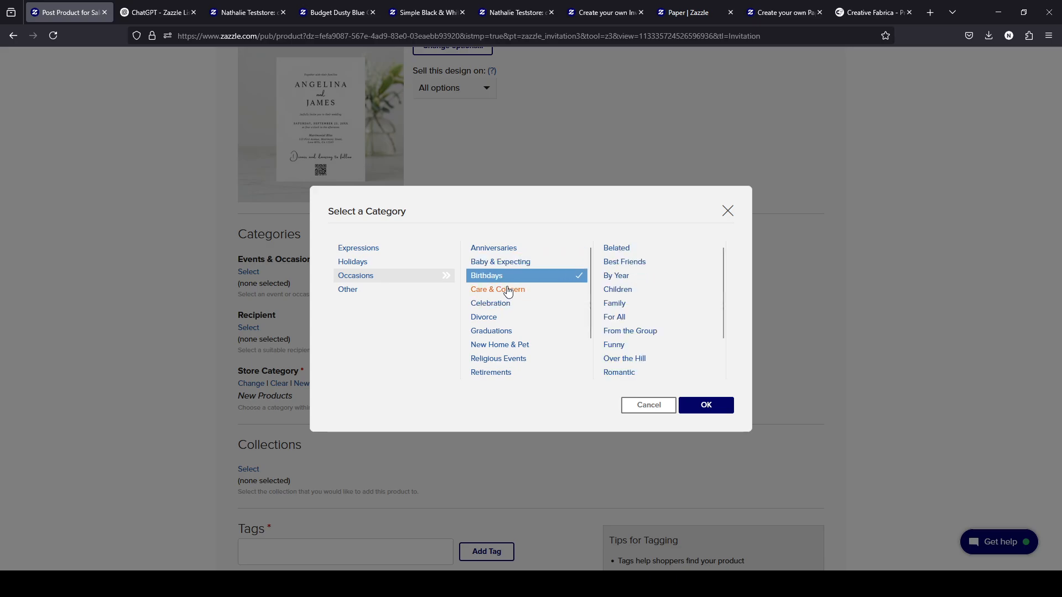
scroll(514, 329, down, 2)
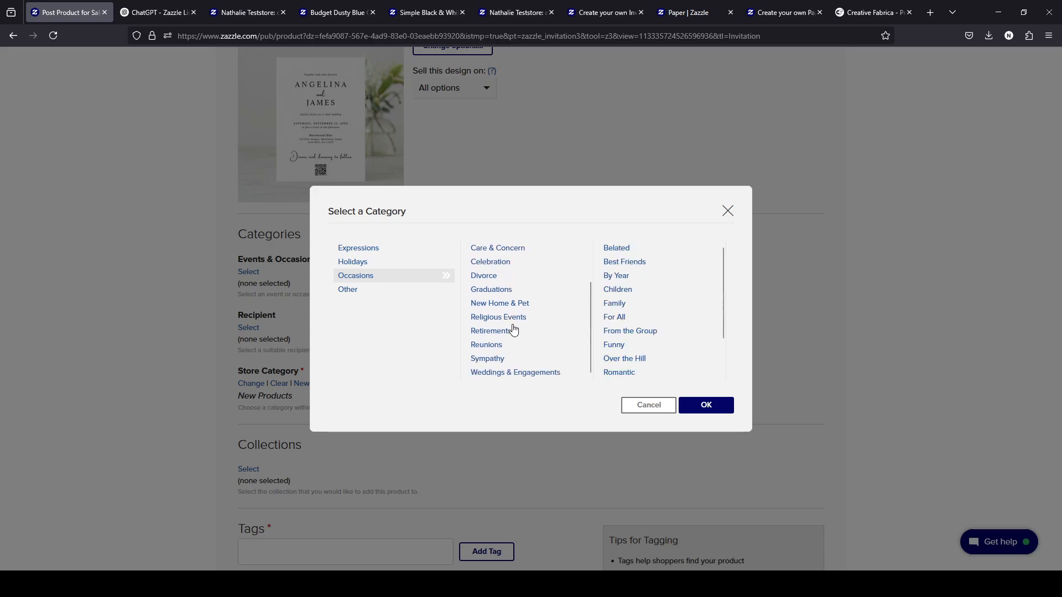
click(502, 279)
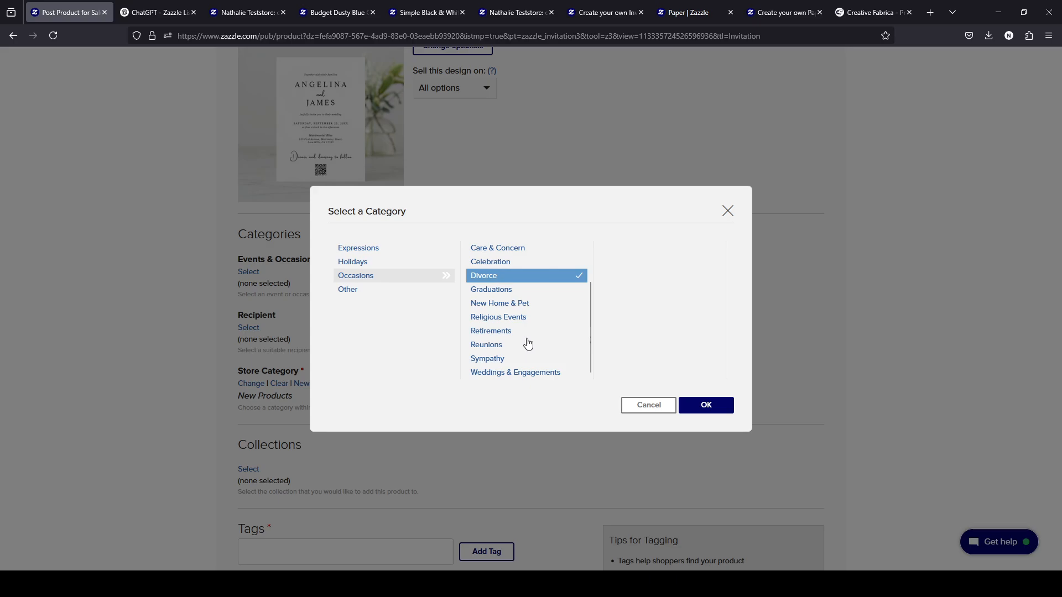
scroll(526, 343, up, 2)
scroll(526, 344, down, 2)
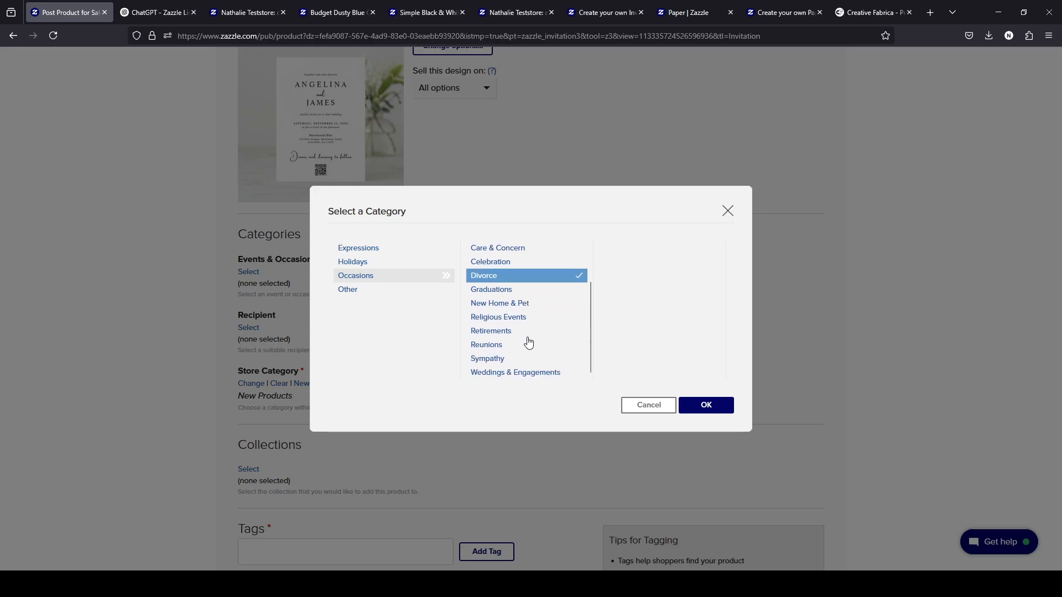
Set the Events & Occasions category to Occasions > Weddings & Engagements > Wedding > Invitations
click(521, 380)
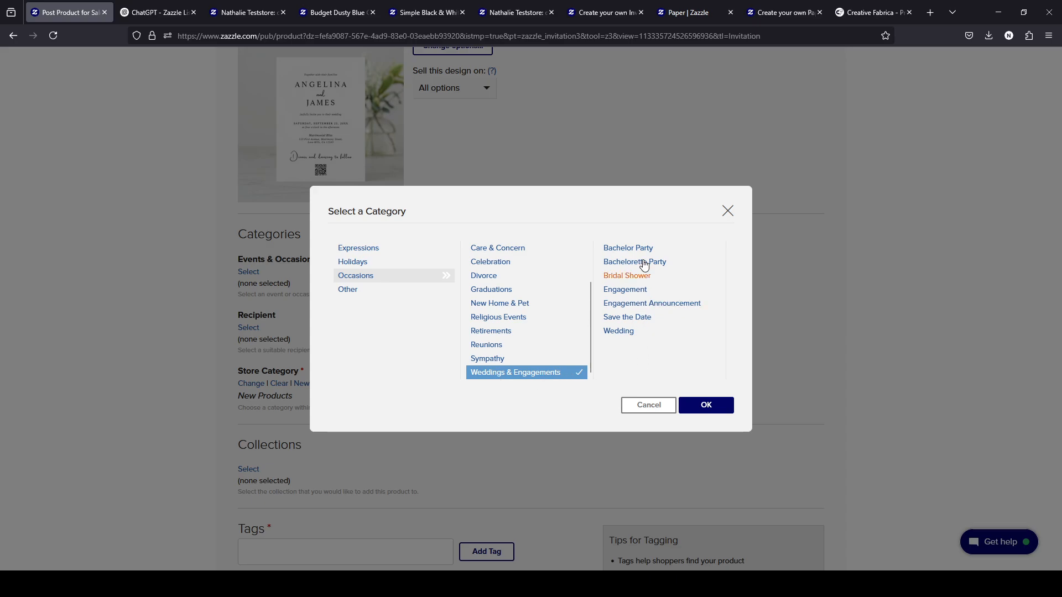
click(620, 332)
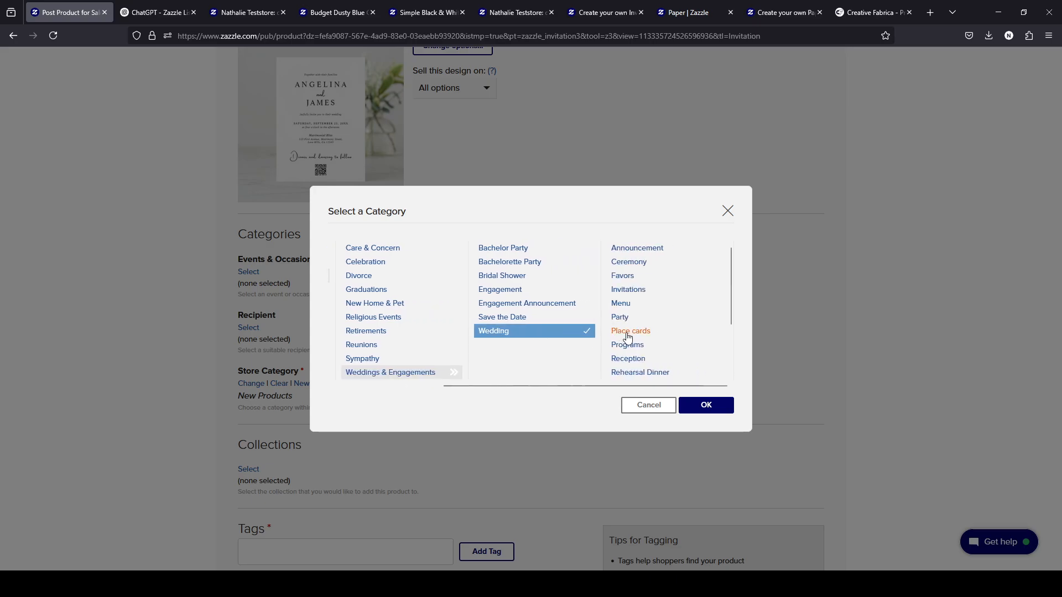
scroll(719, 308, down, 3)
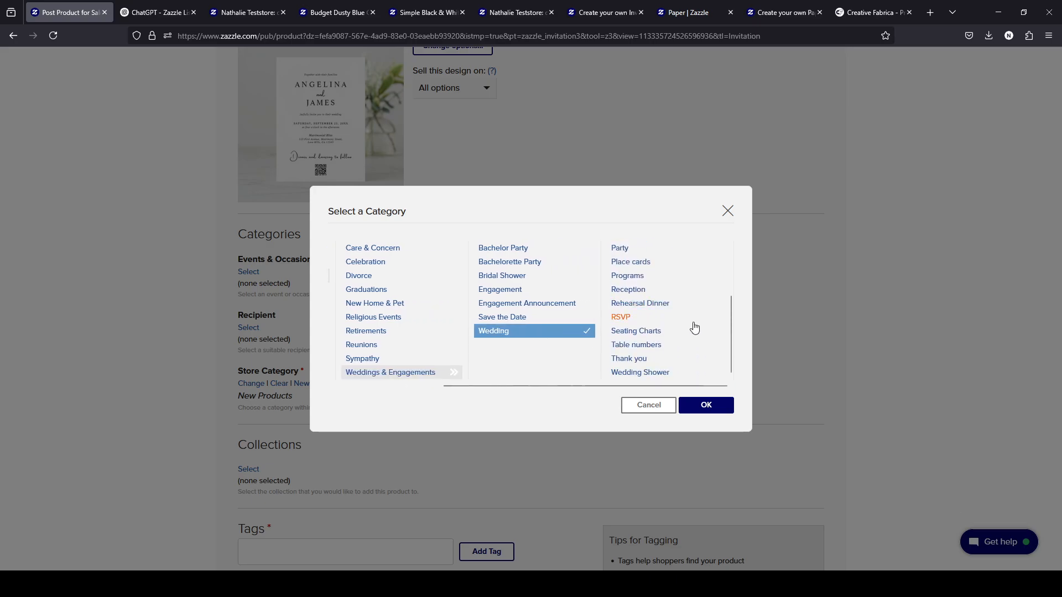
scroll(693, 343, up, 3)
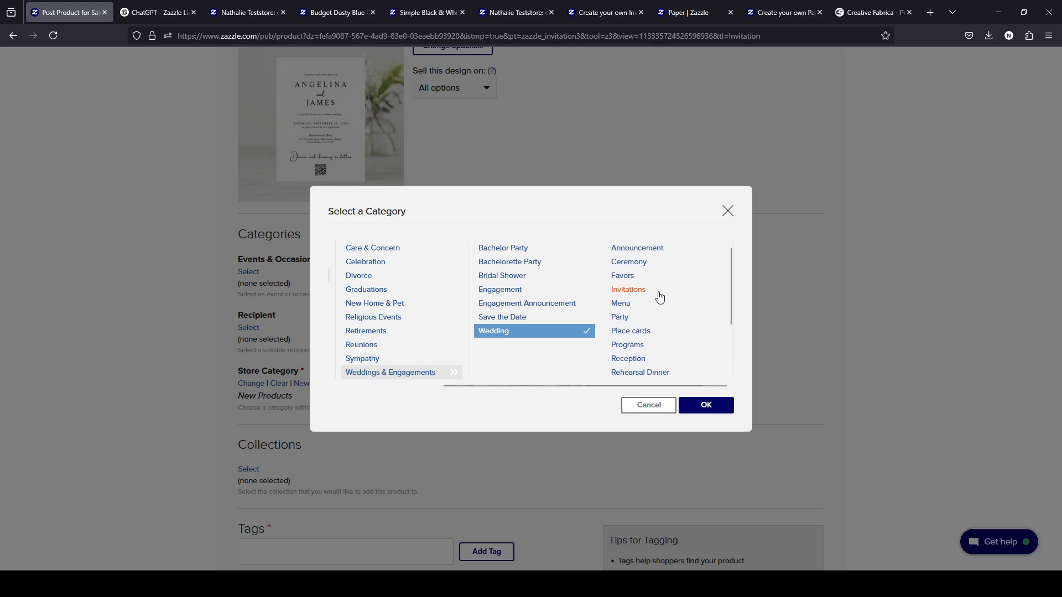
click(640, 292)
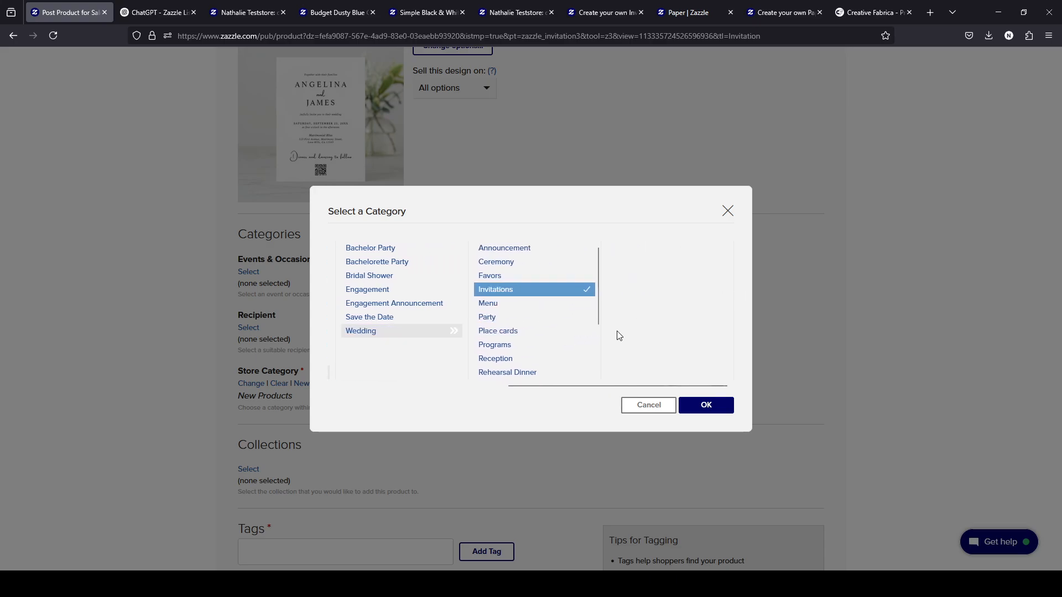
click(712, 407)
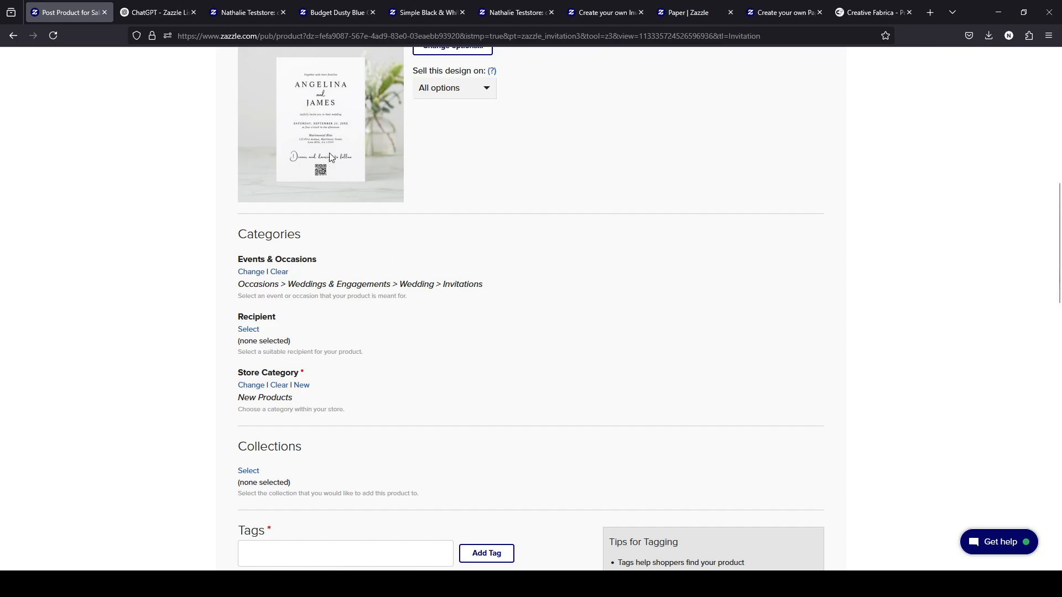
In the Zazzle store tab, browse Shop by Category through Clothing & Shoes to the Shoes marketplace page and look over its products
click(253, 8)
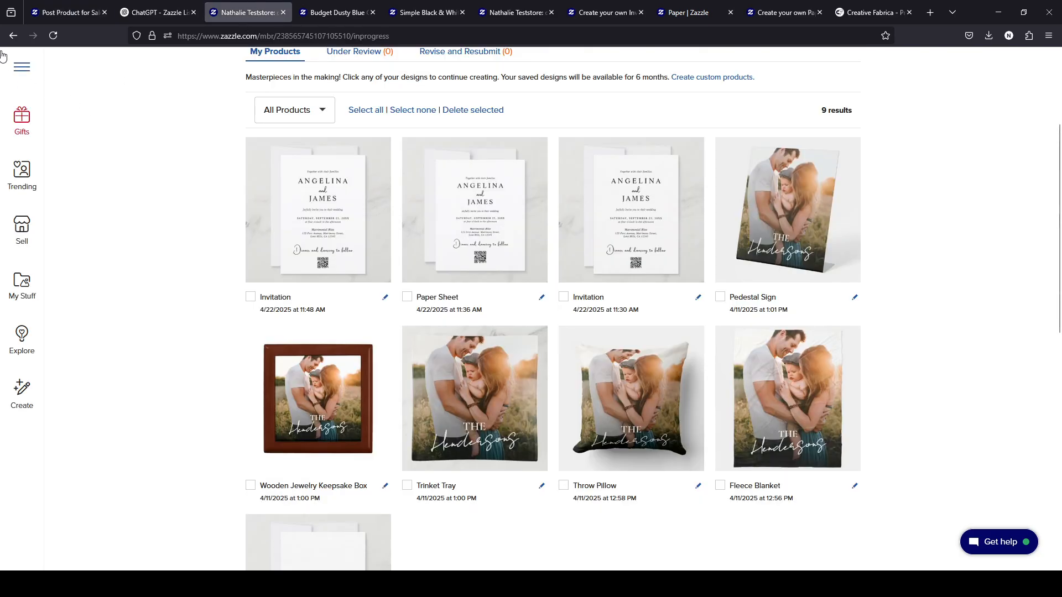
click(22, 67)
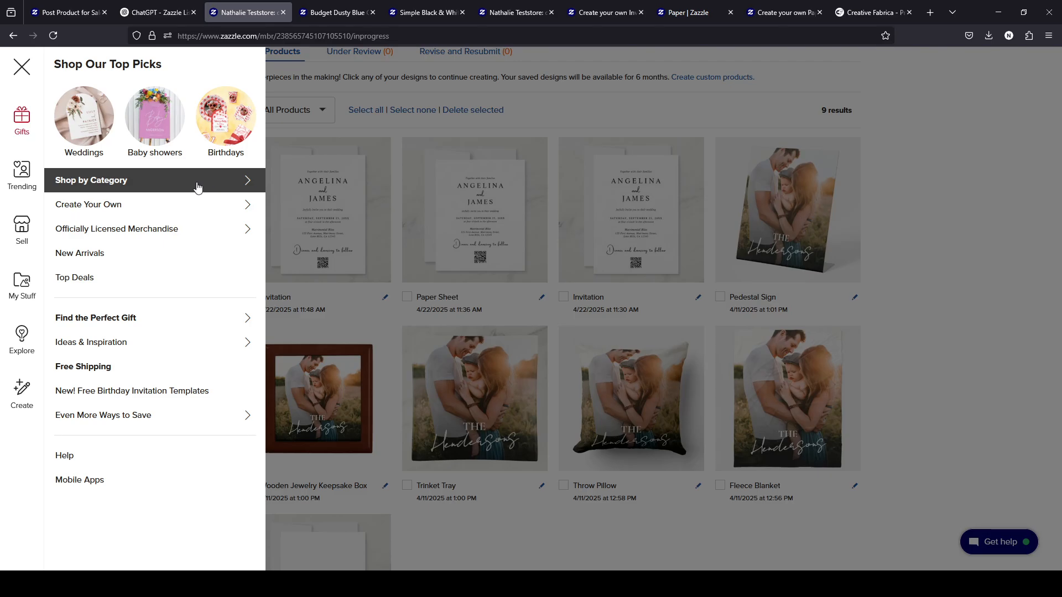
click(198, 189)
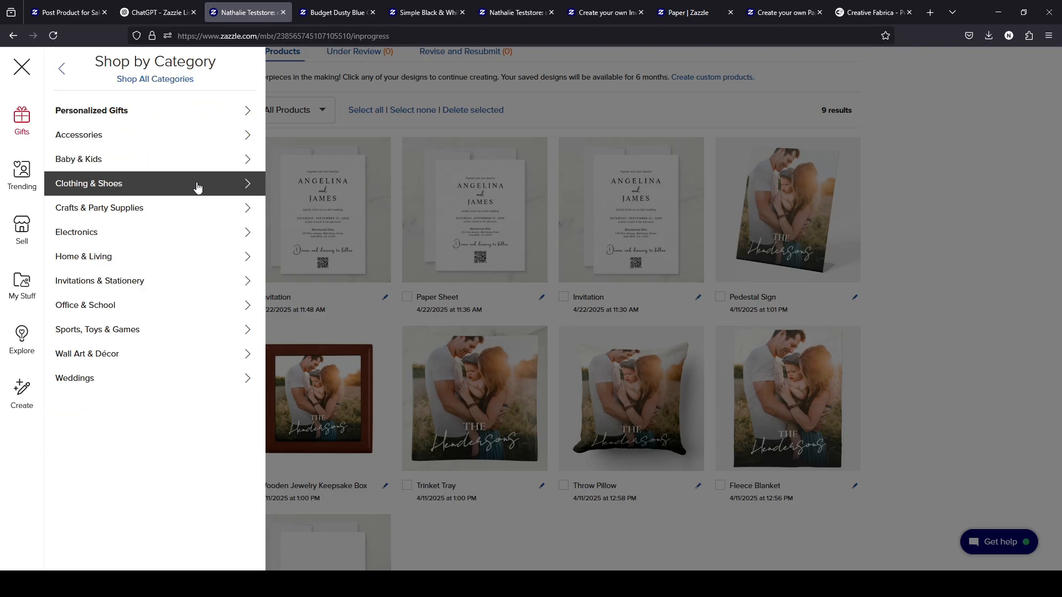
click(198, 188)
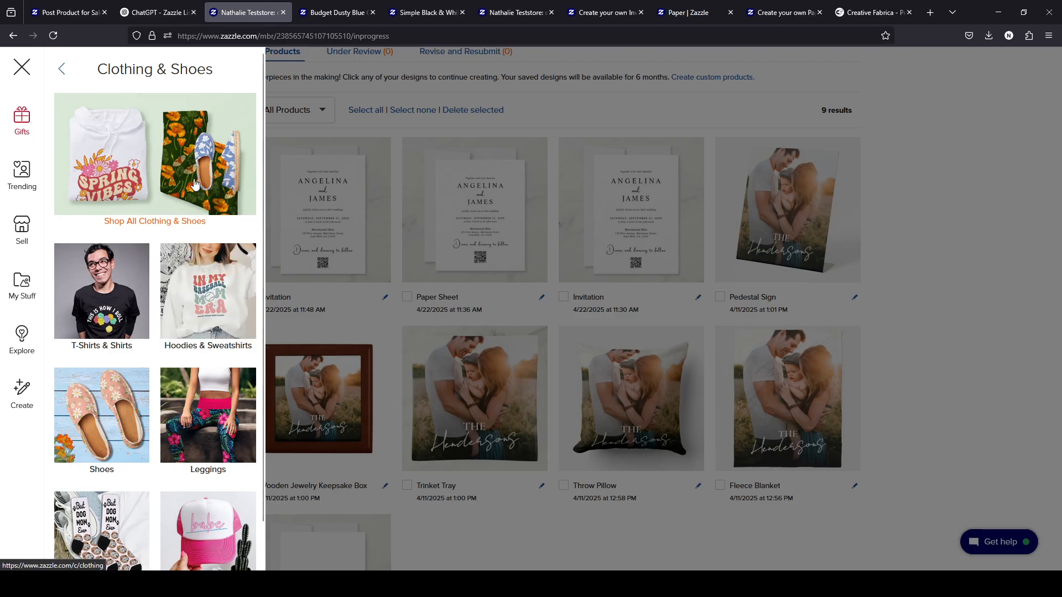
scroll(188, 210, down, 1)
click(109, 373)
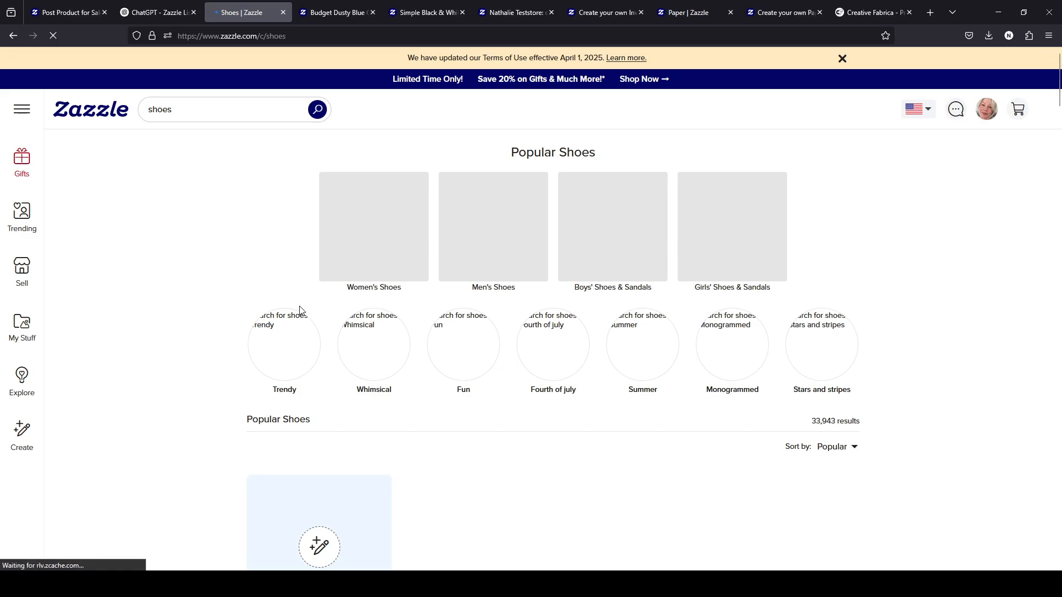
scroll(300, 311, down, 2)
scroll(300, 311, down, 5)
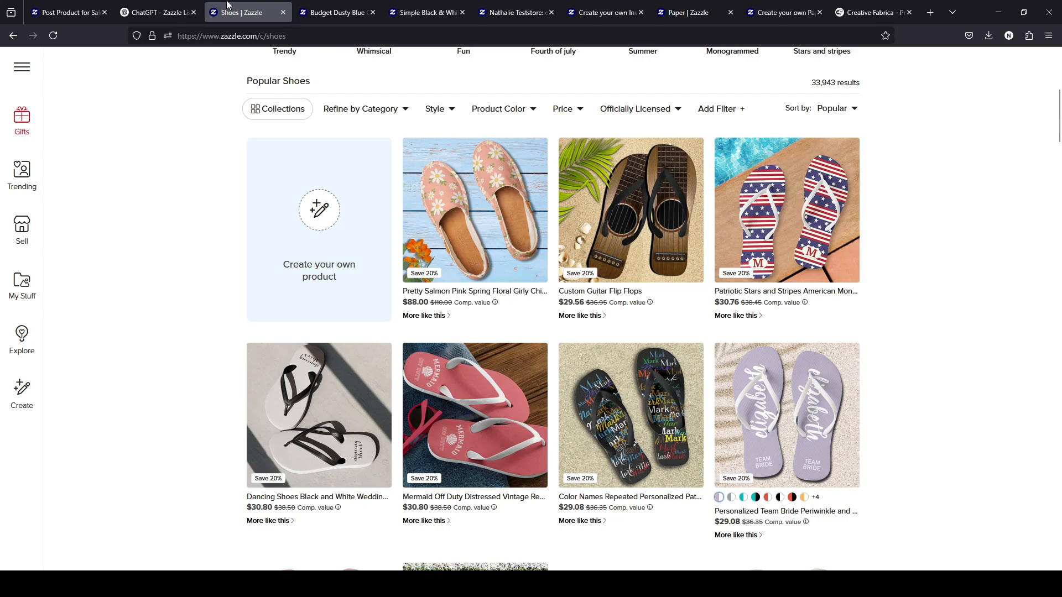
Return to the product posting form and compare its marketplace department with the chosen Events & Occasions category
click(161, 11)
click(61, 11)
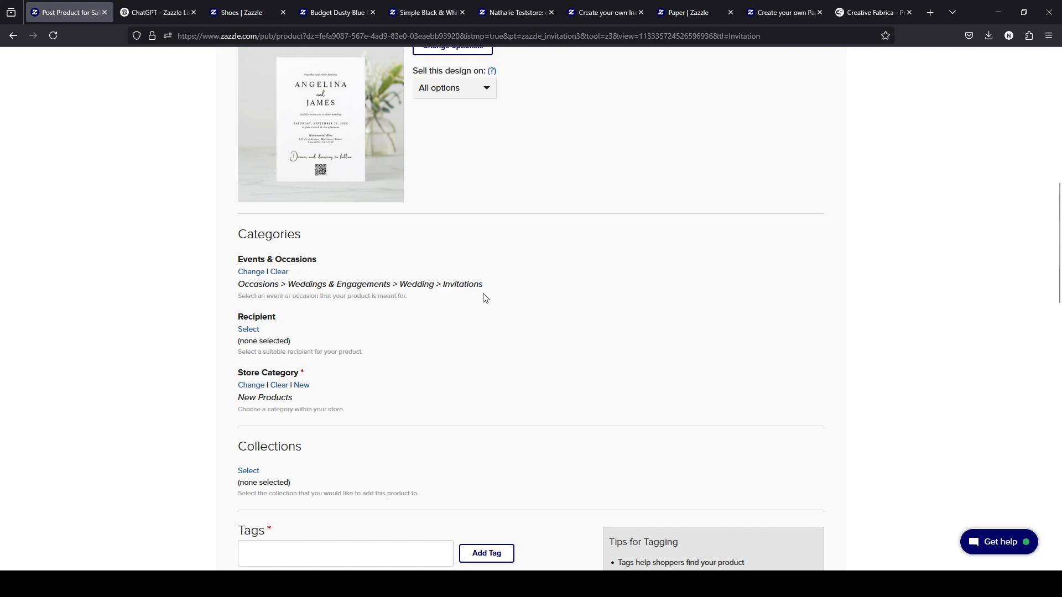
scroll(429, 322, up, 7)
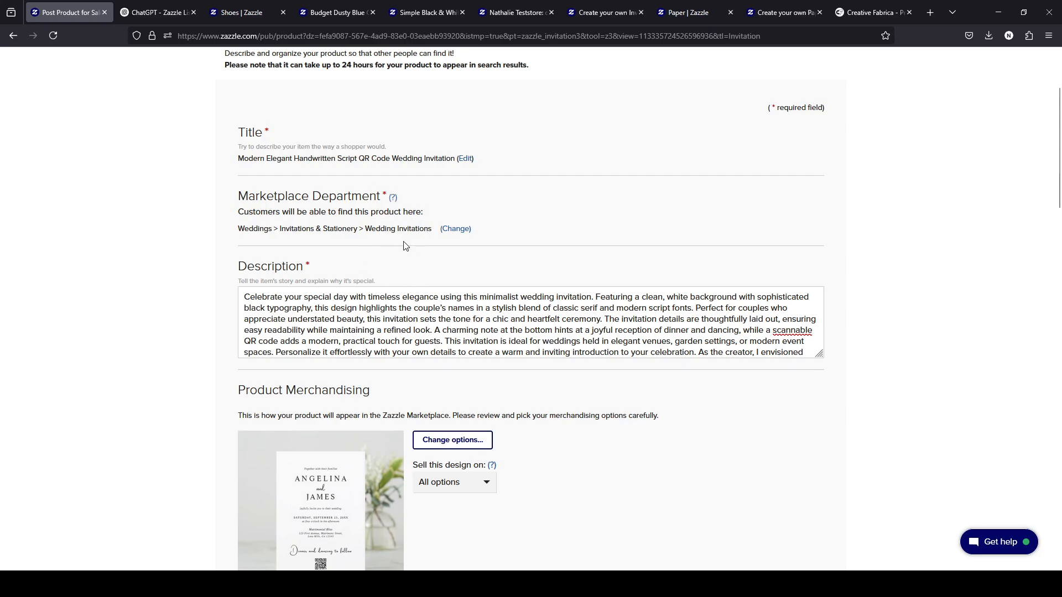
scroll(403, 242, down, 15)
scroll(382, 347, down, 5)
scroll(382, 348, up, 15)
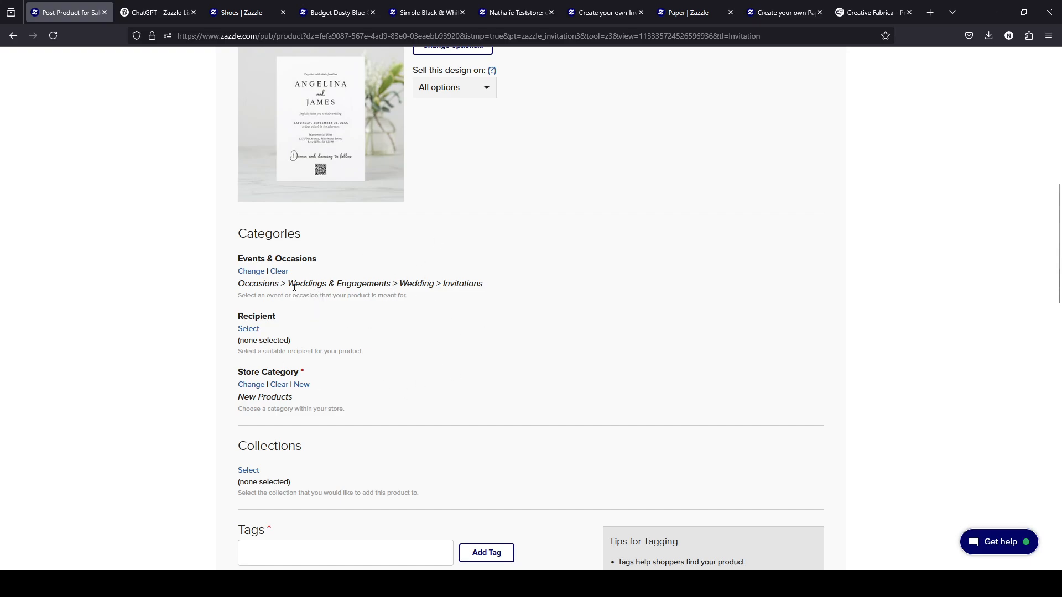
Open the Recipient category choices and look through the For Anyone and For Her lists, trying Any Person and Bride
click(245, 332)
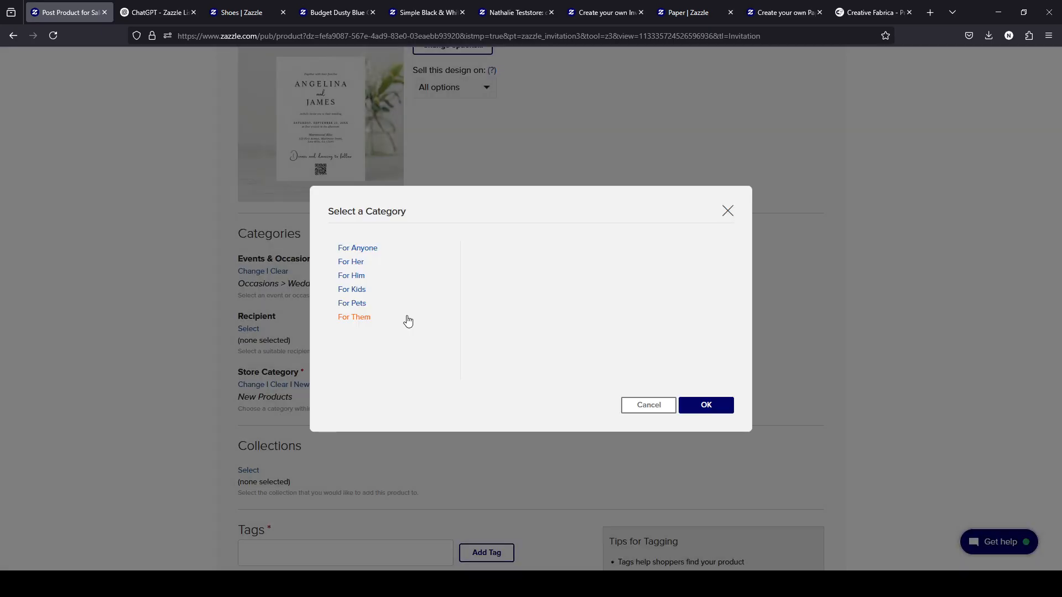
click(505, 262)
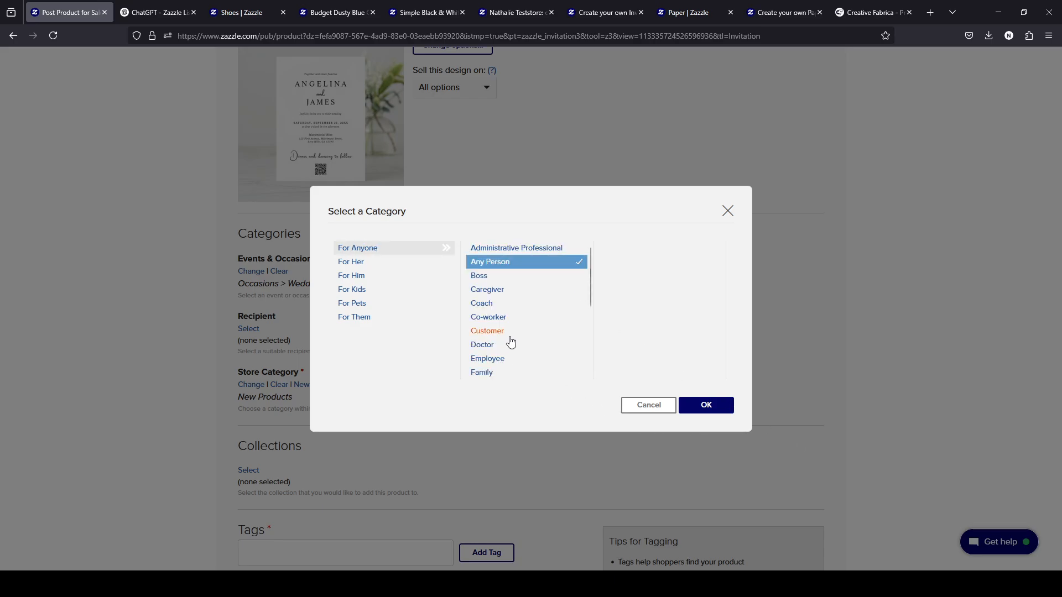
click(358, 263)
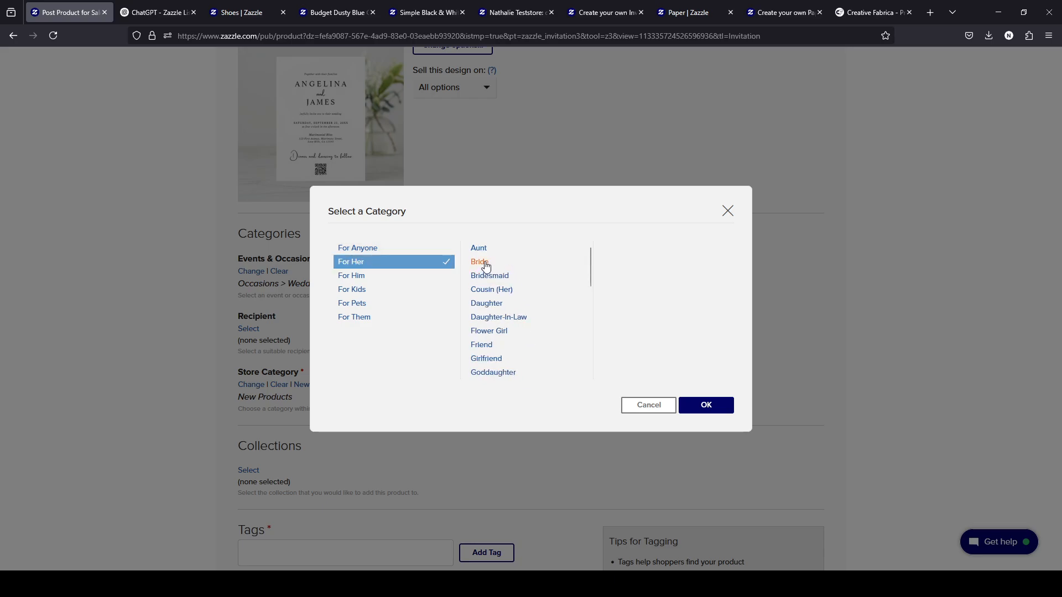
click(553, 270)
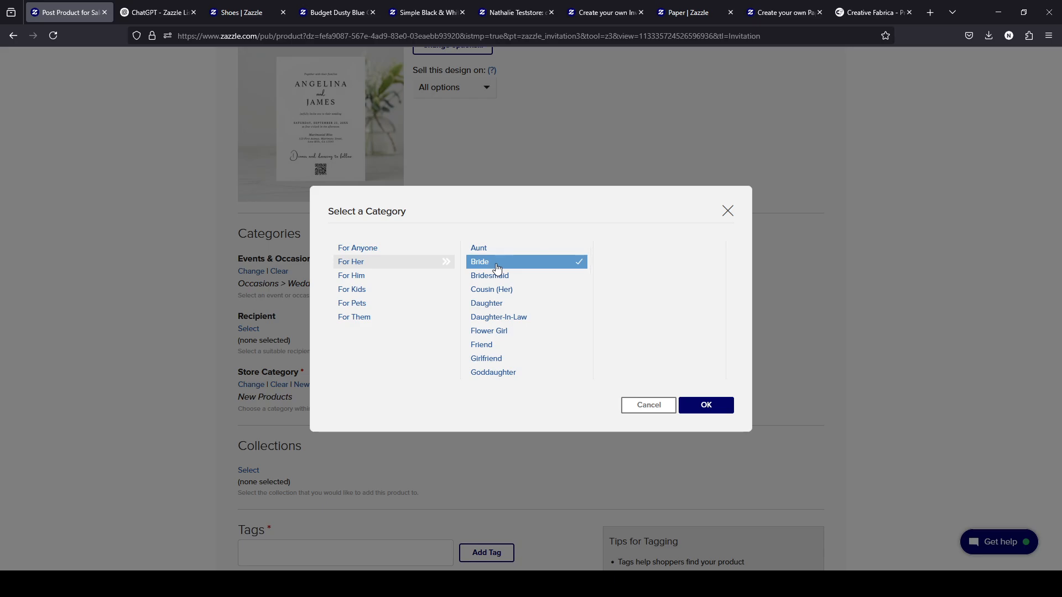
scroll(567, 319, down, 5)
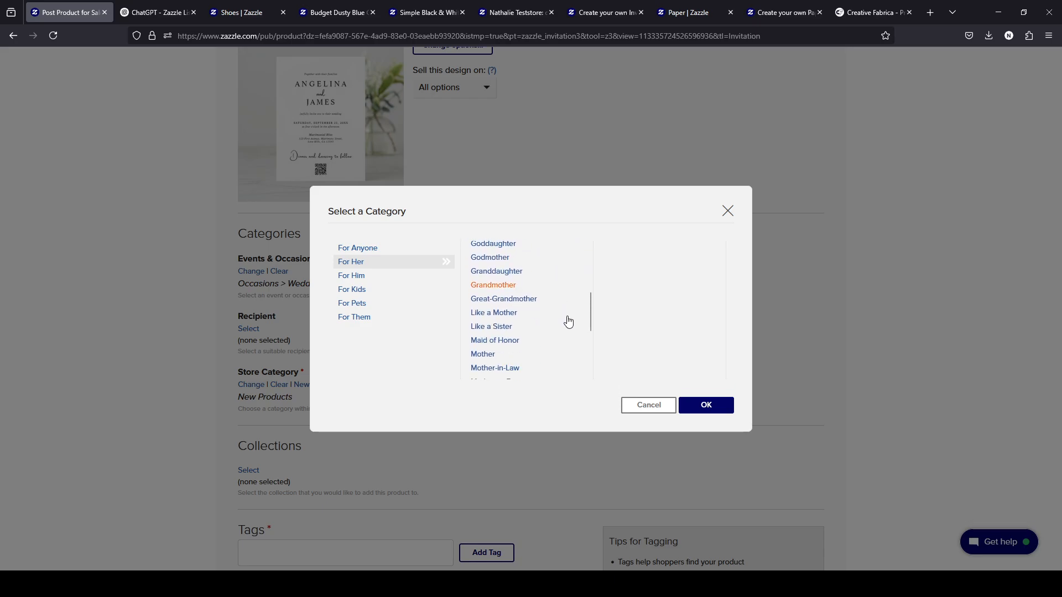
scroll(567, 320, up, 5)
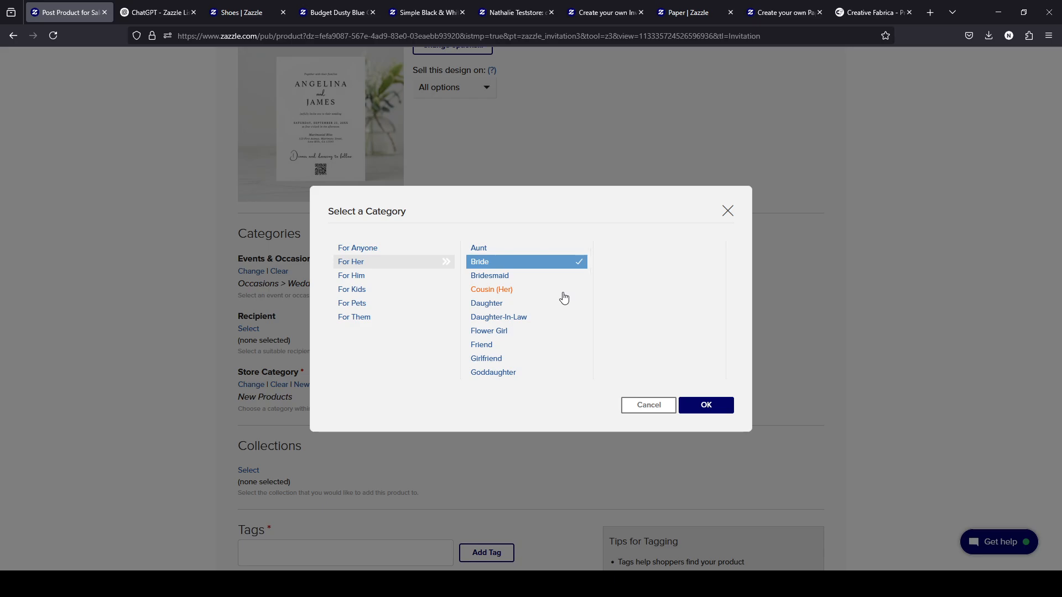
Set the Recipient category to For Anyone > Any Person, checking the For Them options before confirming
click(365, 248)
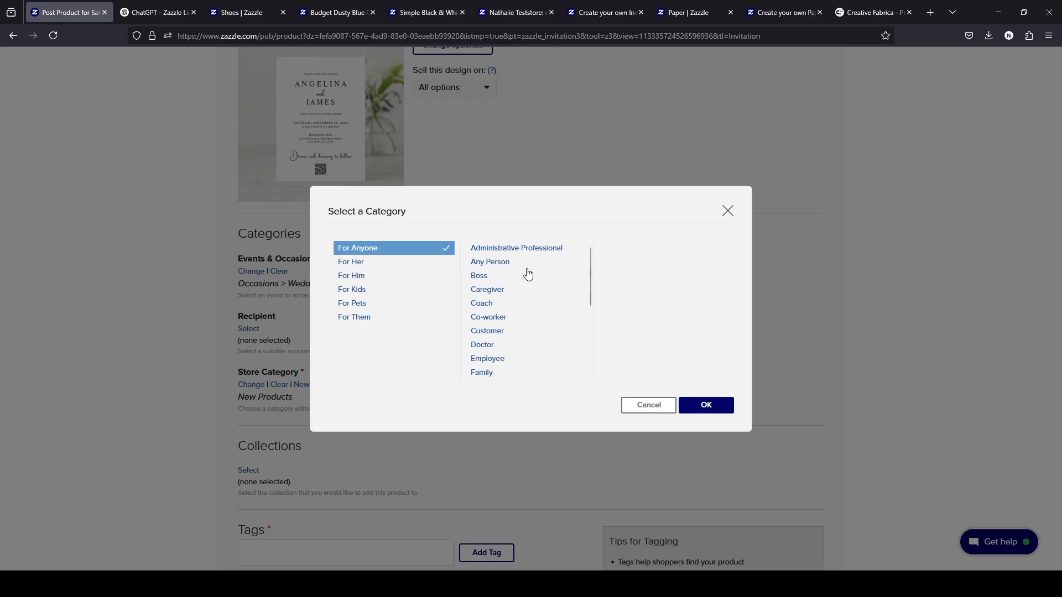
click(496, 268)
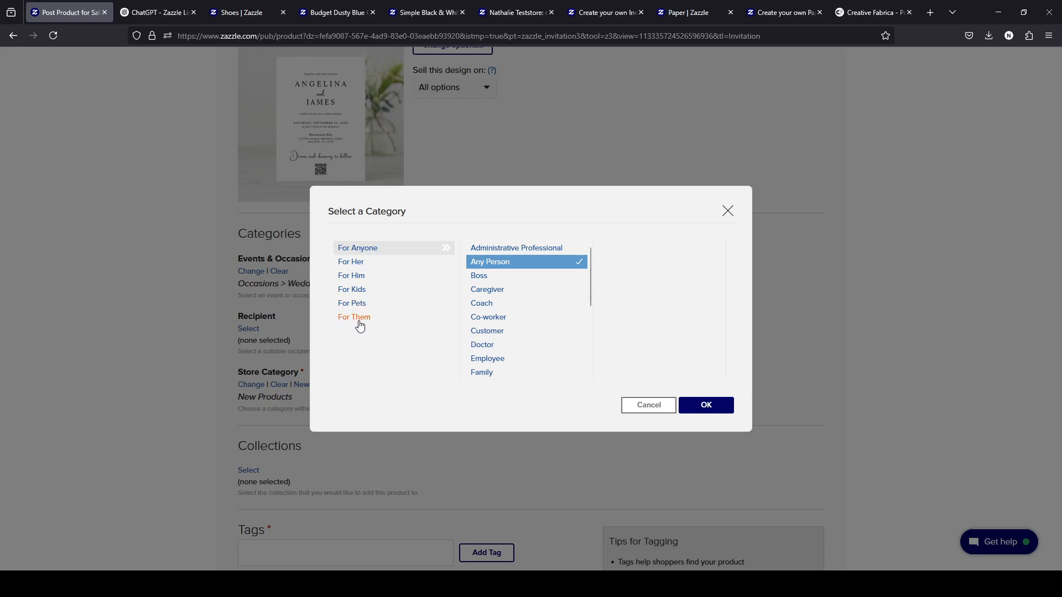
click(445, 316)
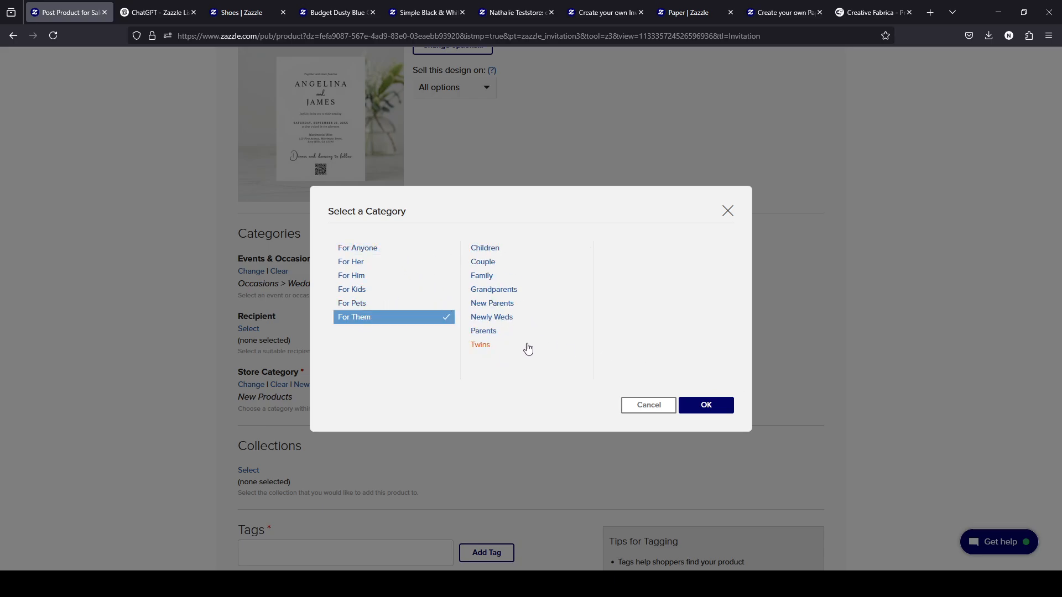
click(376, 247)
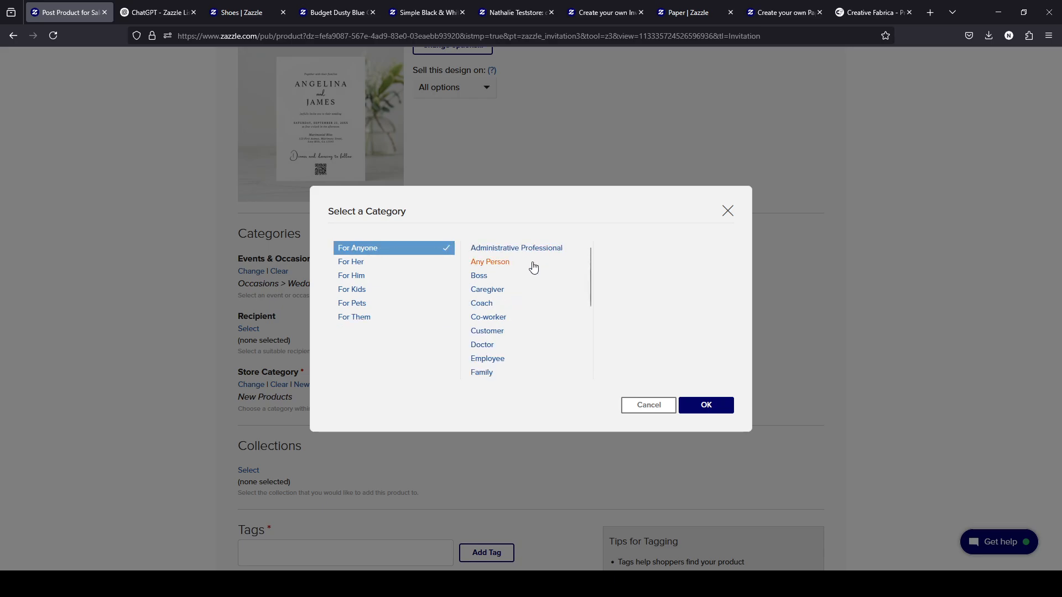
click(492, 264)
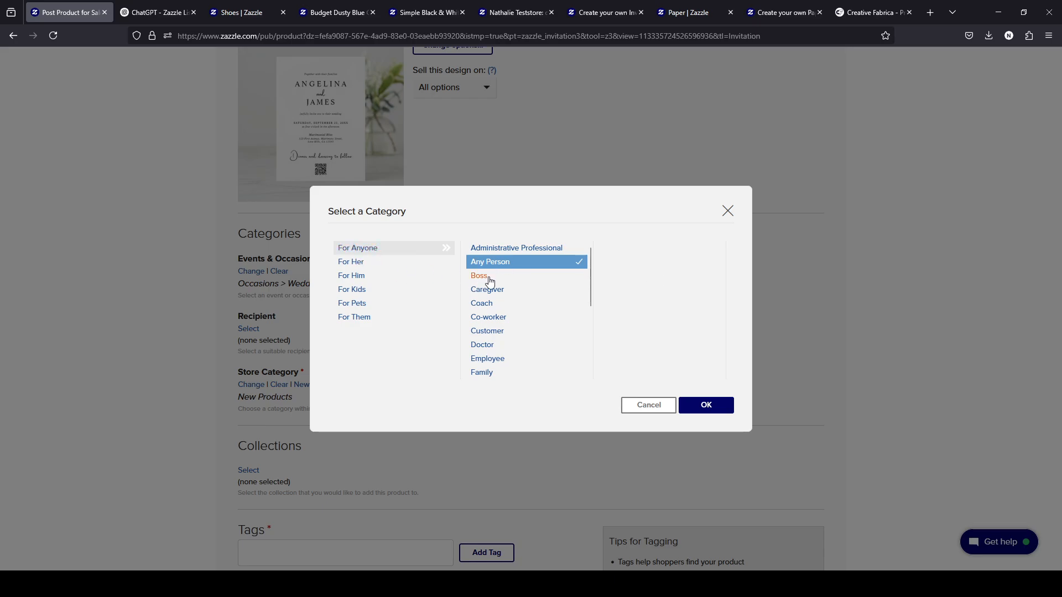
click(706, 405)
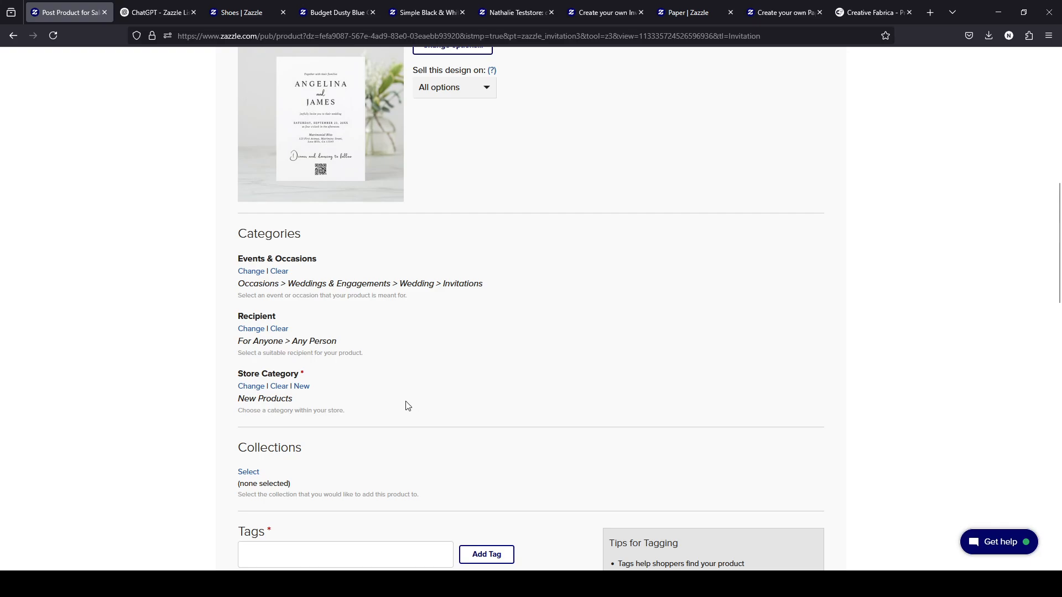
Check the available store categories and clear the New Products selection from Store Category
scroll(407, 406, down, 1)
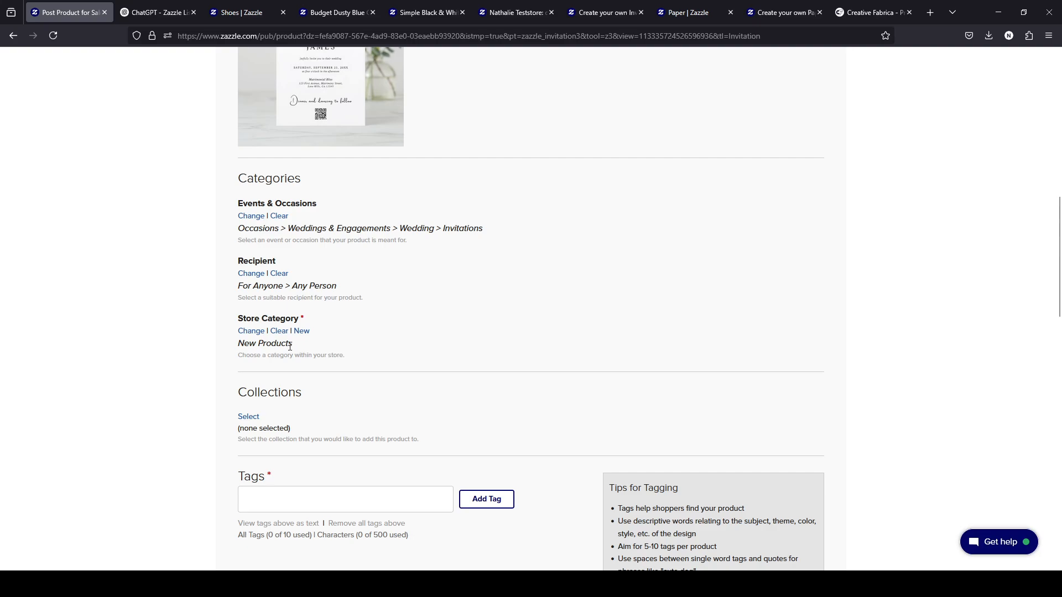
click(252, 331)
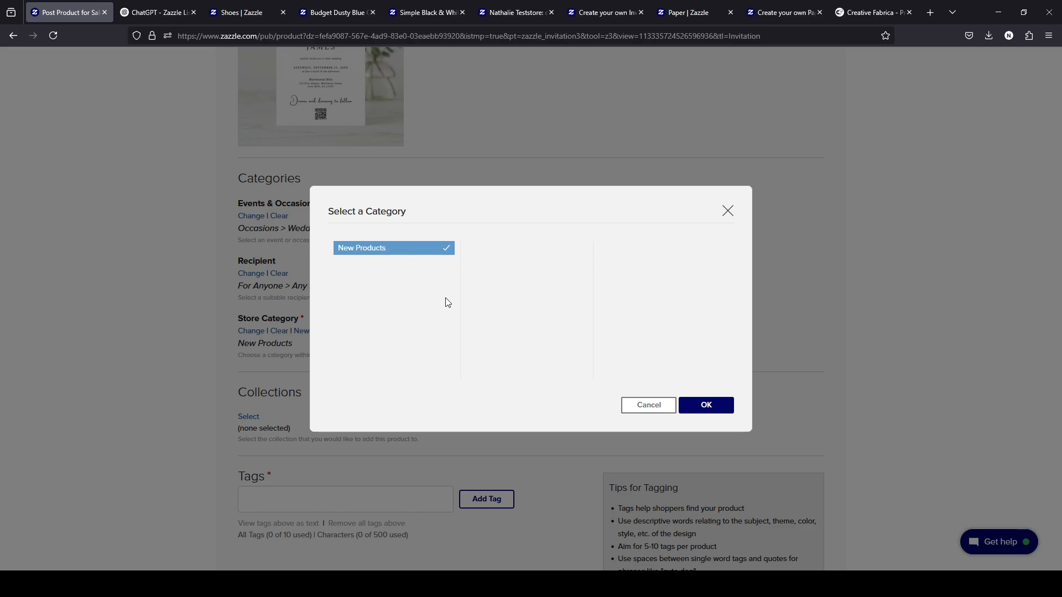
click(707, 405)
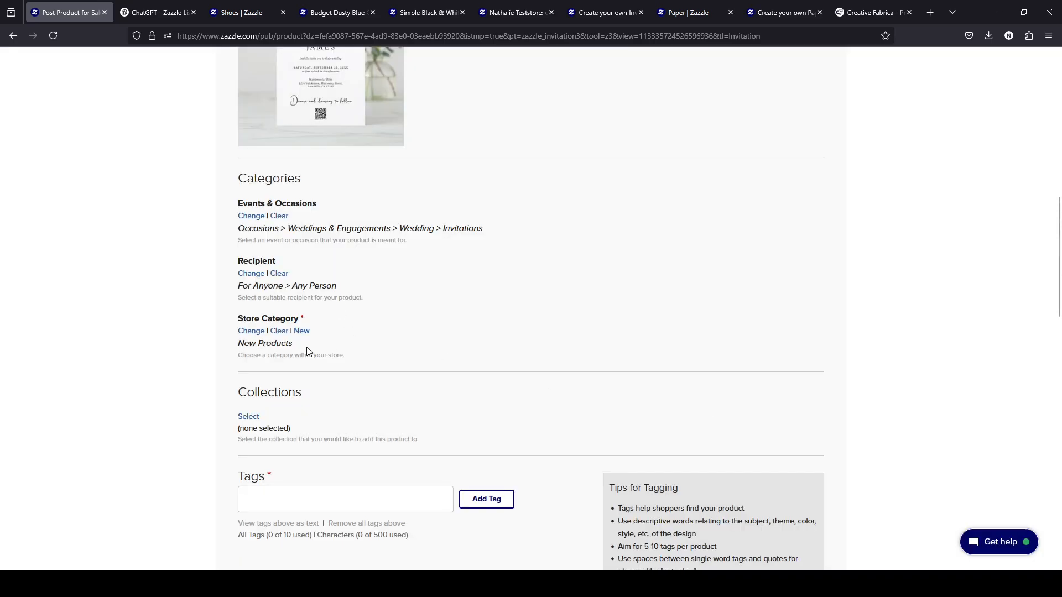
click(283, 334)
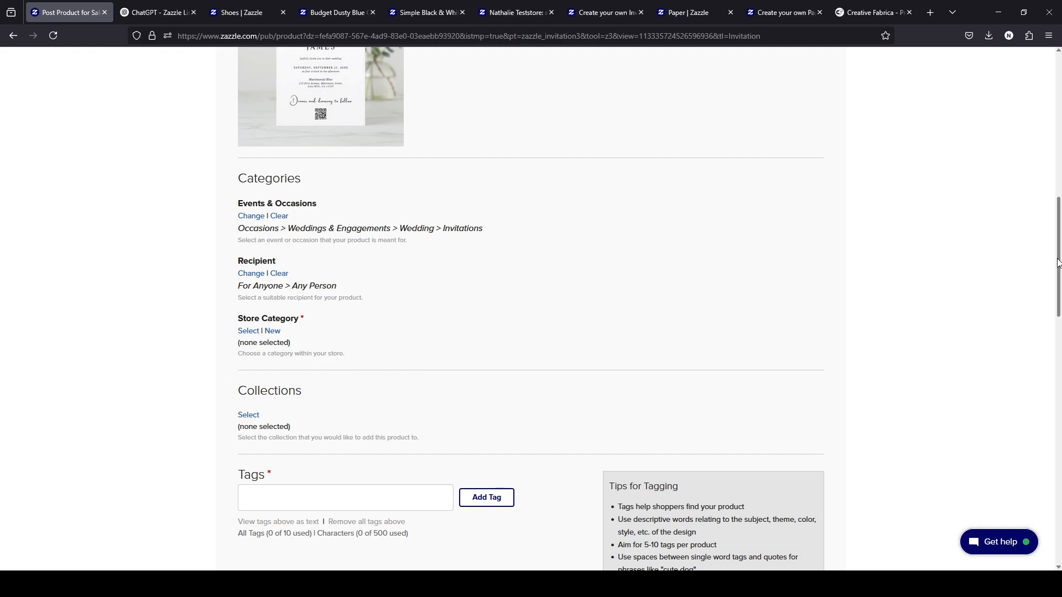
Create a store category named "Wedding invitations", trying New Products as its parent but clearing the parent before saving
click(272, 332)
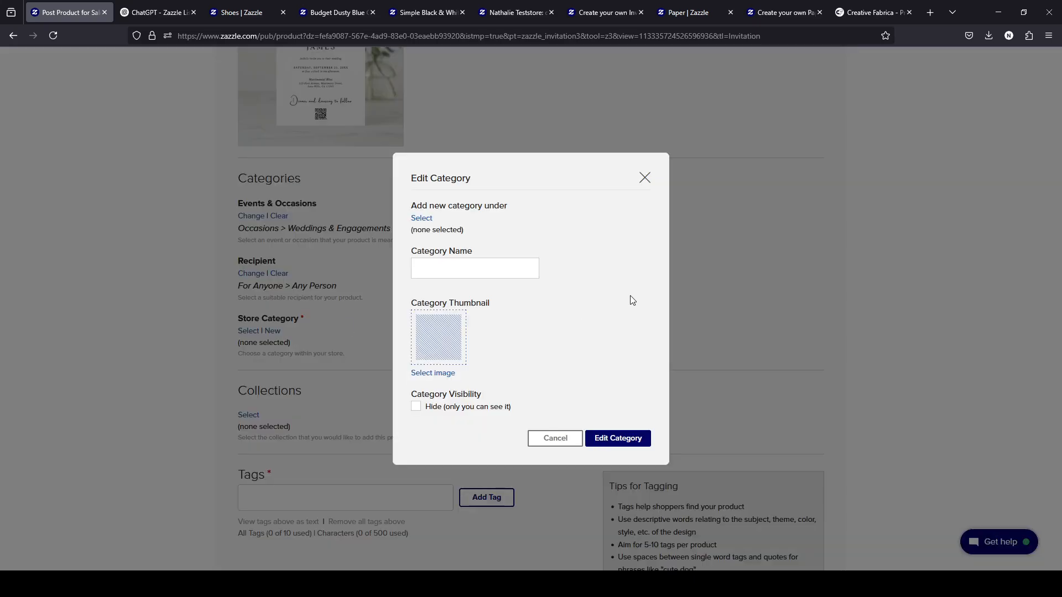
click(474, 273)
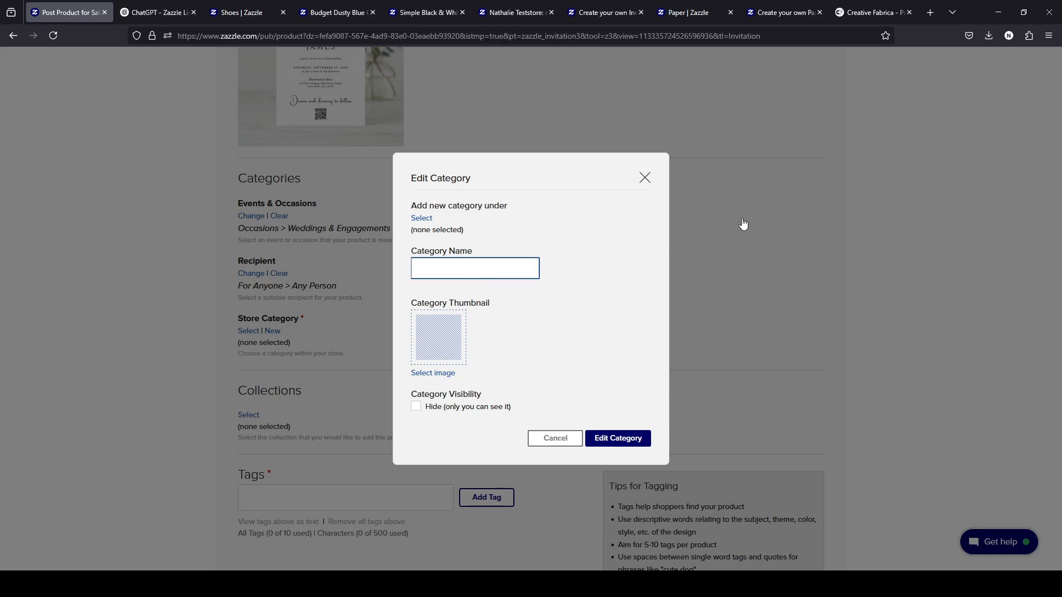
text(Wedding invitations)
click(421, 218)
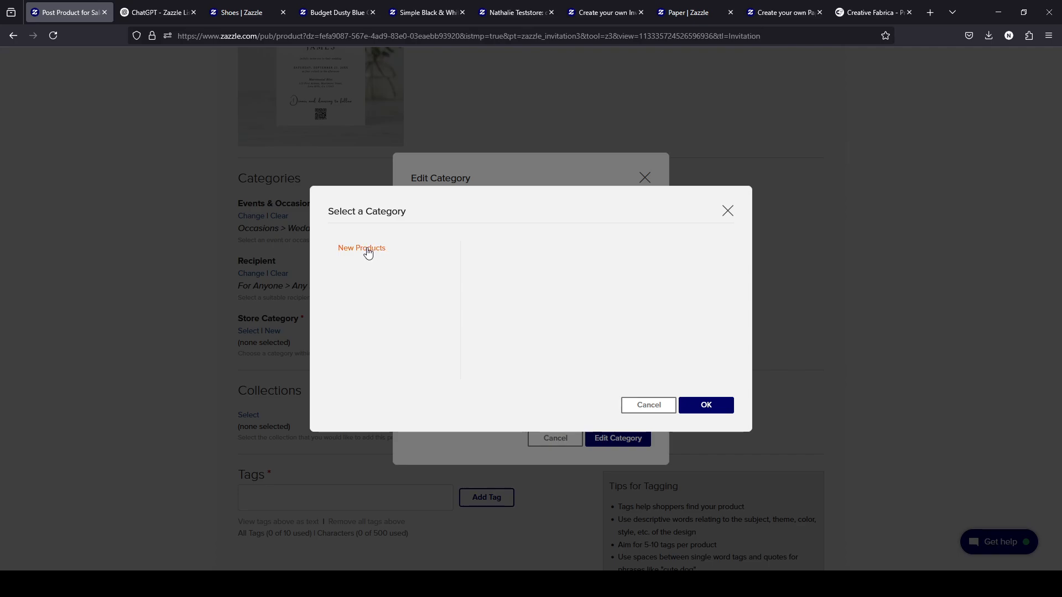
click(368, 253)
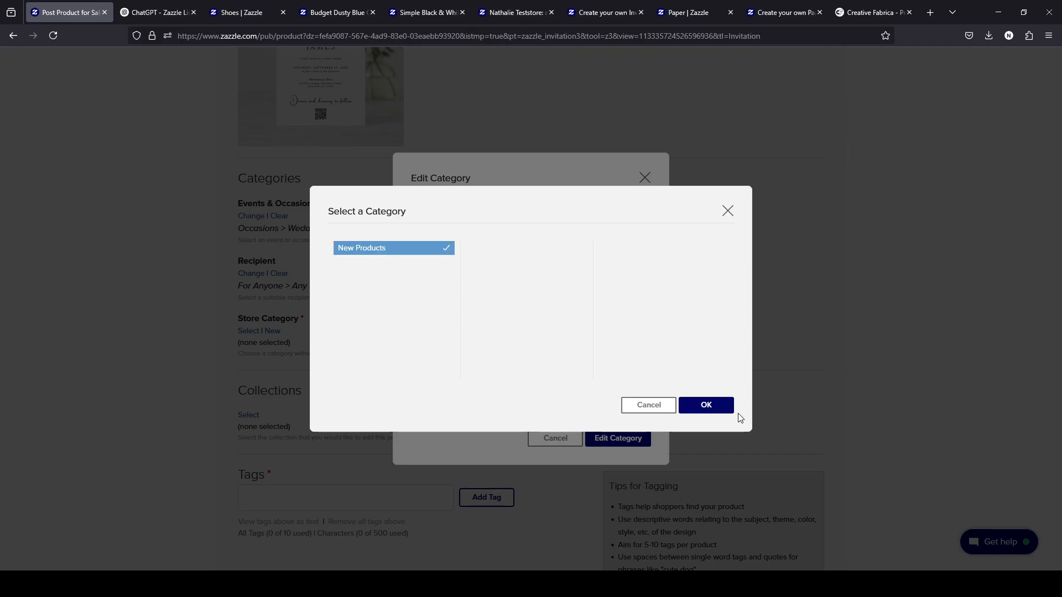
click(707, 407)
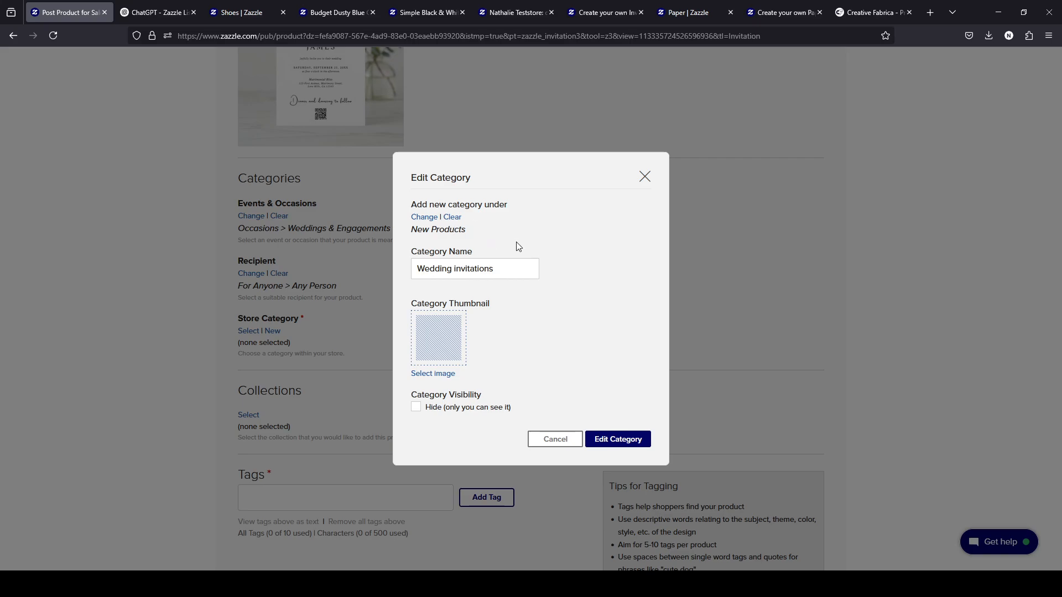
click(452, 217)
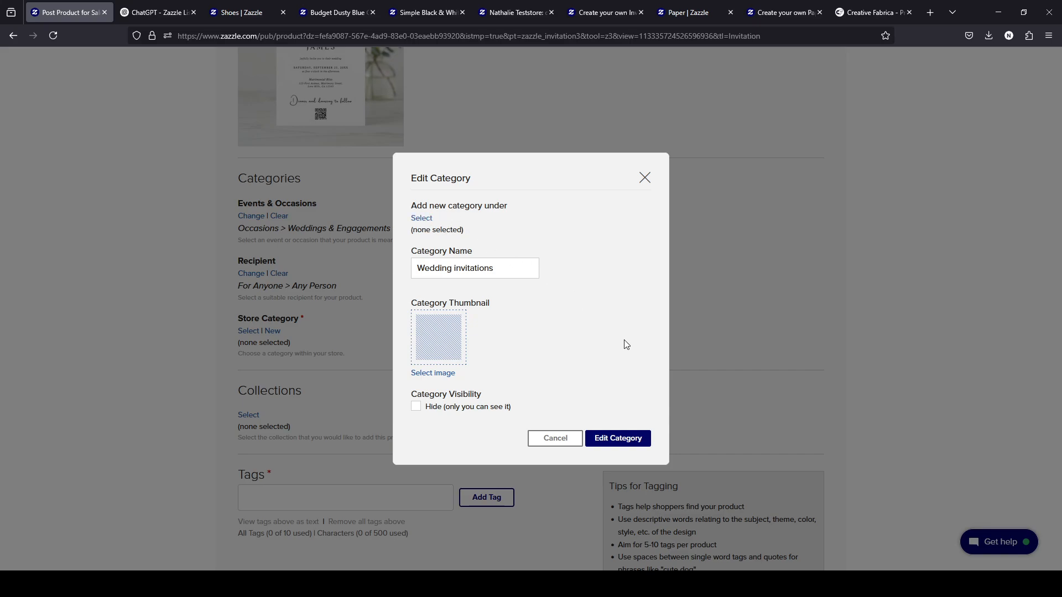
click(632, 437)
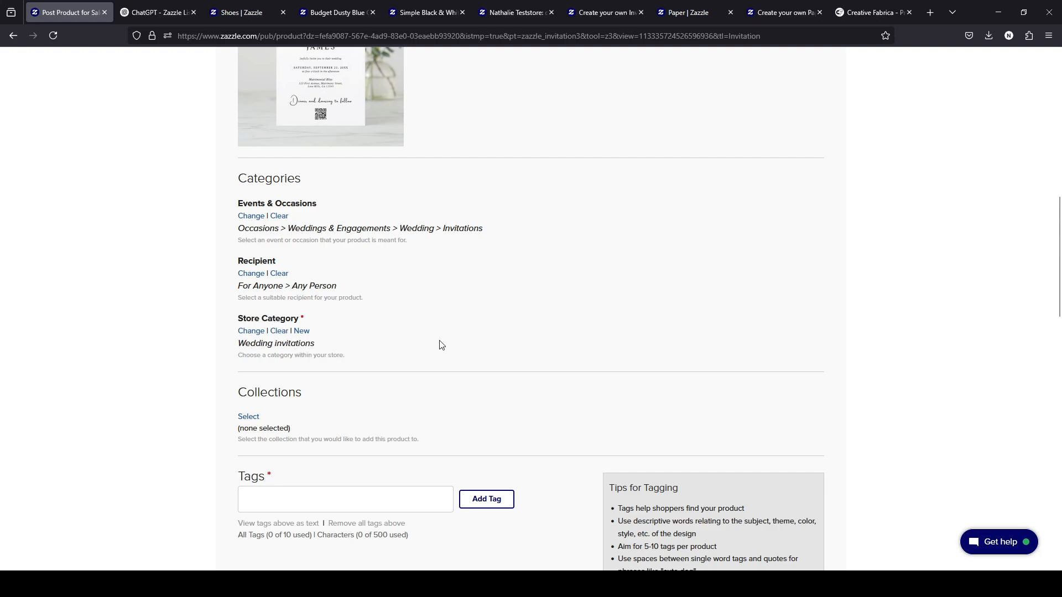
Review the posting form from Collections, Tags and Royalty Information back to the categories, description, marketplace department and title
scroll(439, 343, down, 2)
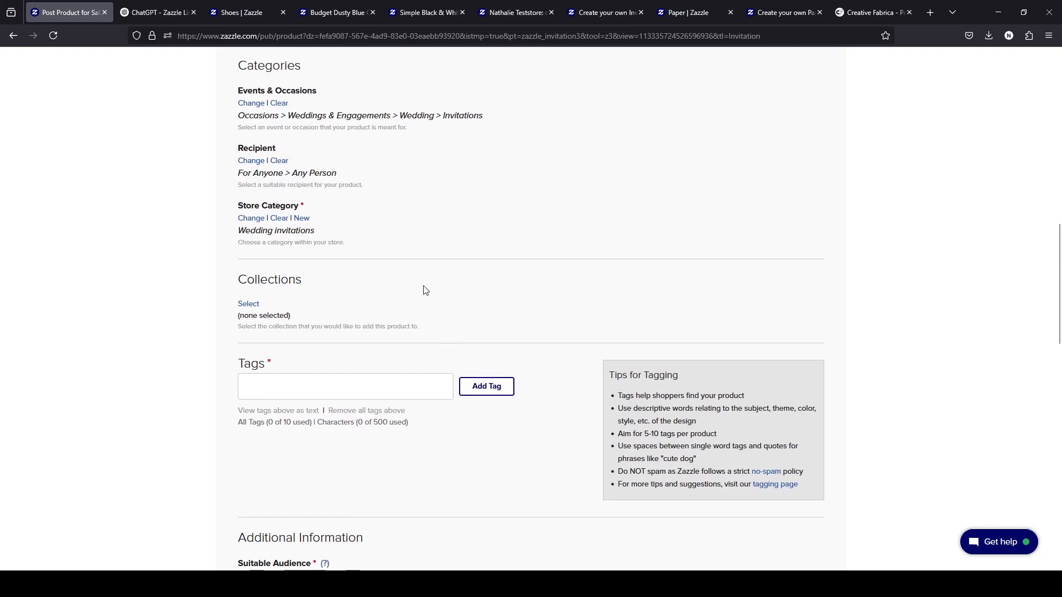
scroll(424, 289, down, 1)
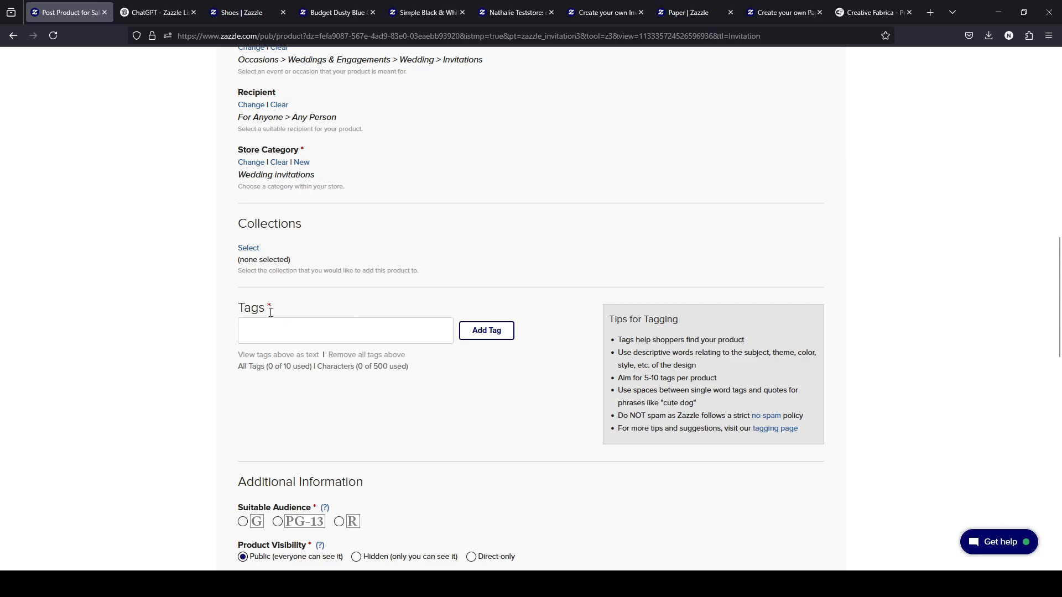
scroll(303, 348, down, 4)
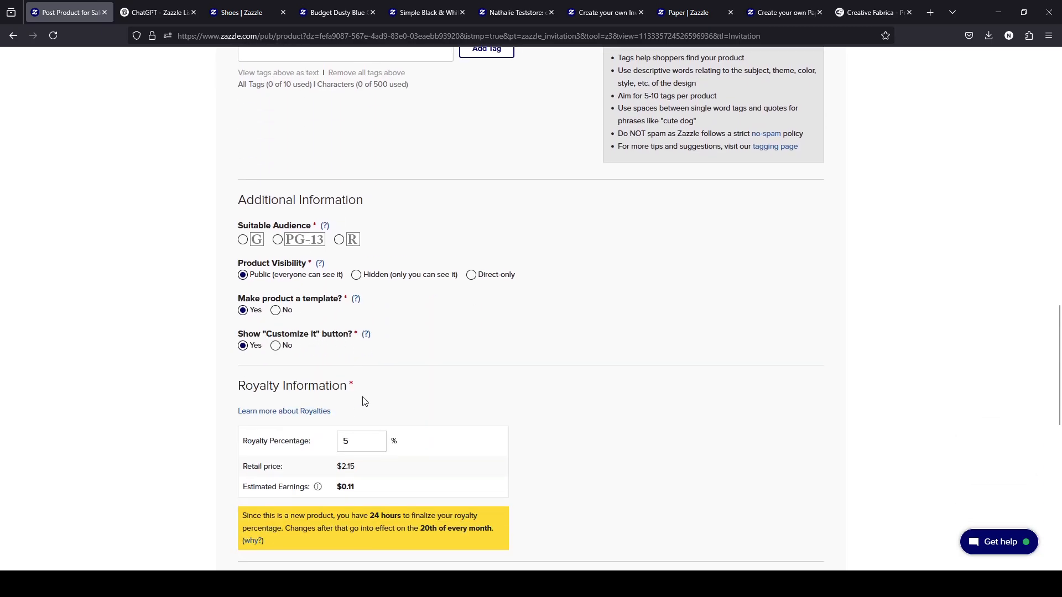
scroll(365, 399, up, 10)
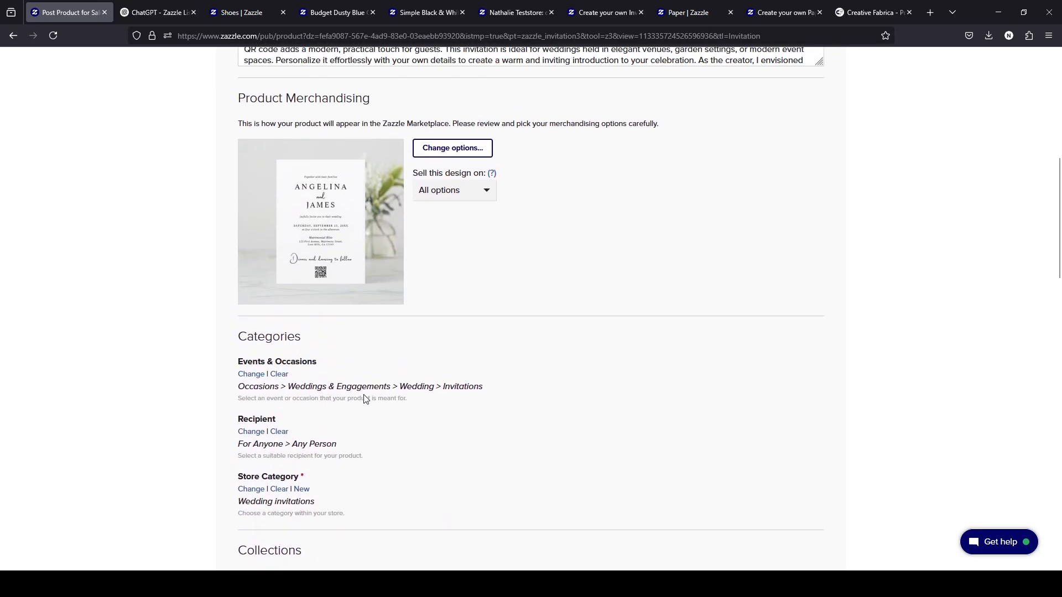
scroll(341, 419, down, 4)
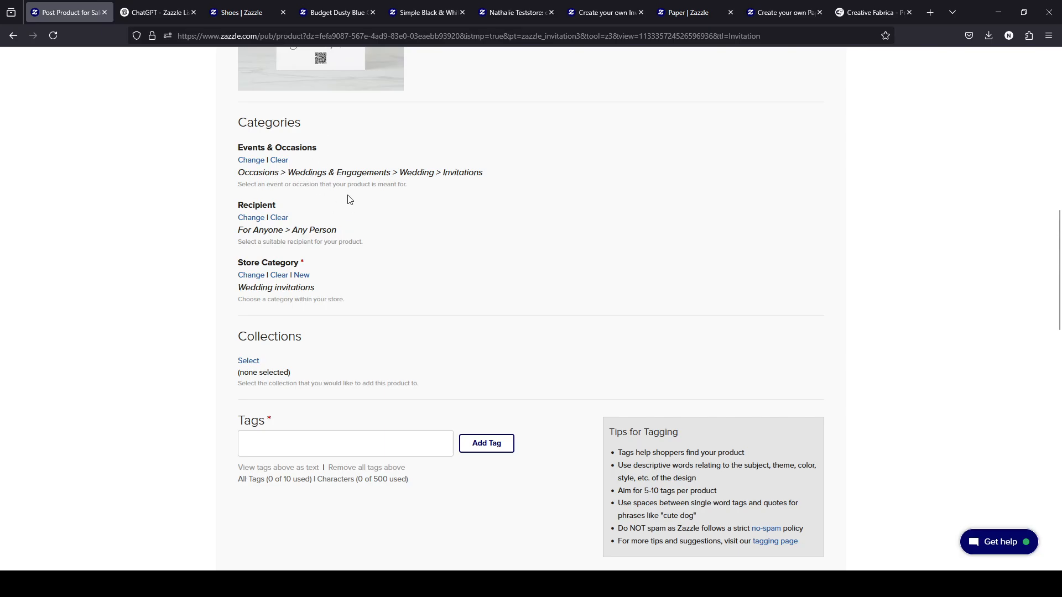
scroll(407, 290, up, 5)
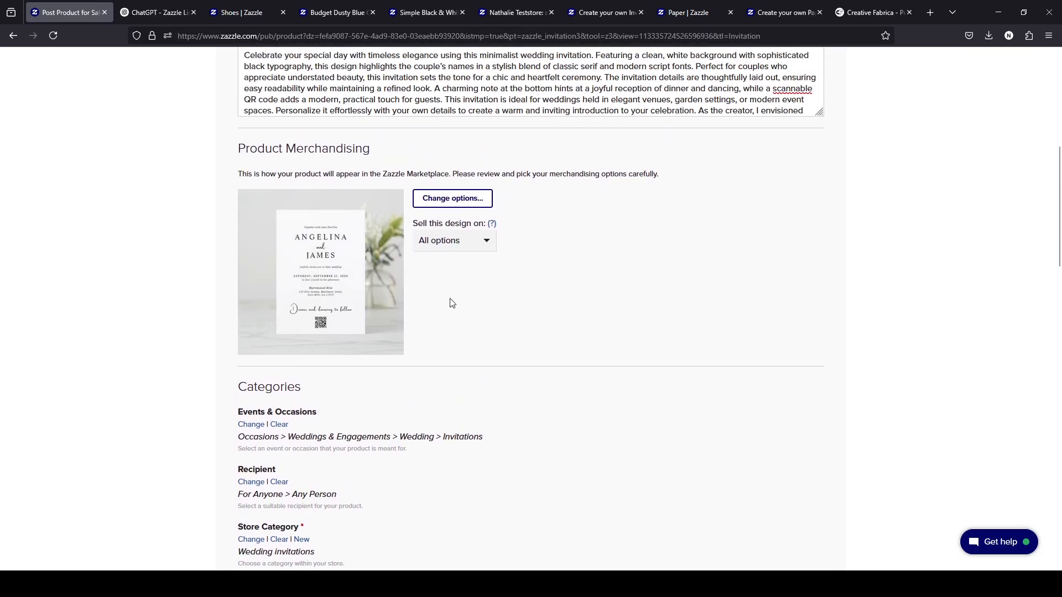
scroll(451, 304, up, 3)
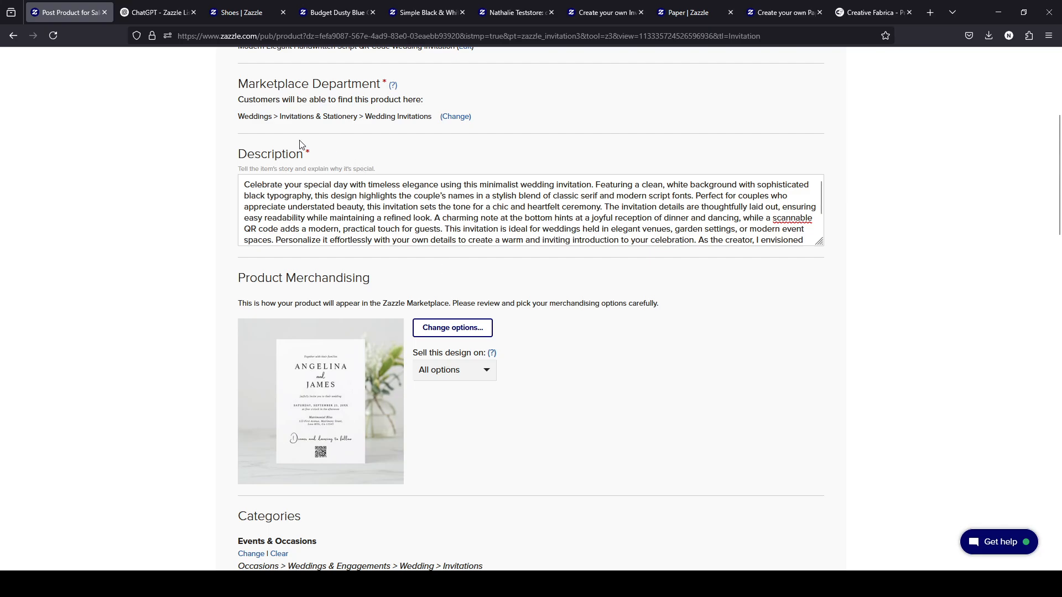
scroll(380, 155, up, 1)
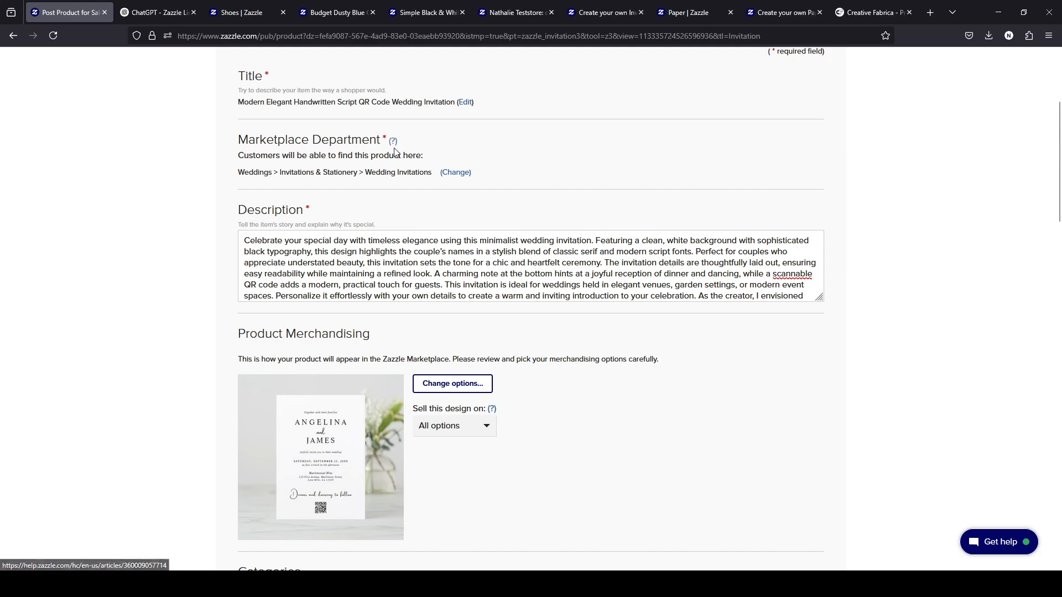
Activate the Tags field and review the listing's categories, title and description for comparison with possible tags
scroll(410, 277, down, 10)
click(341, 214)
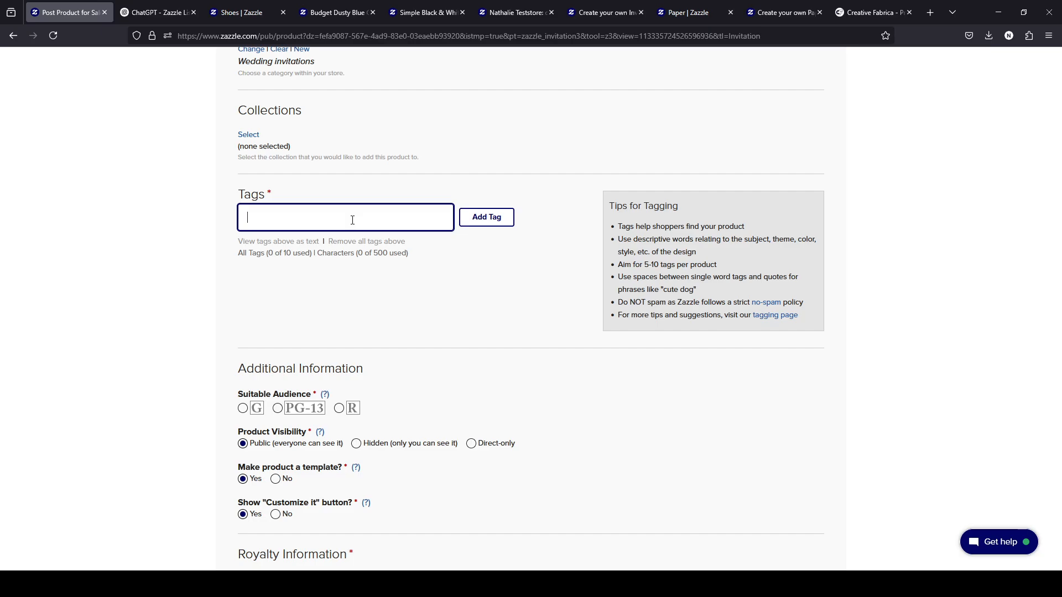
scroll(340, 200, up, 10)
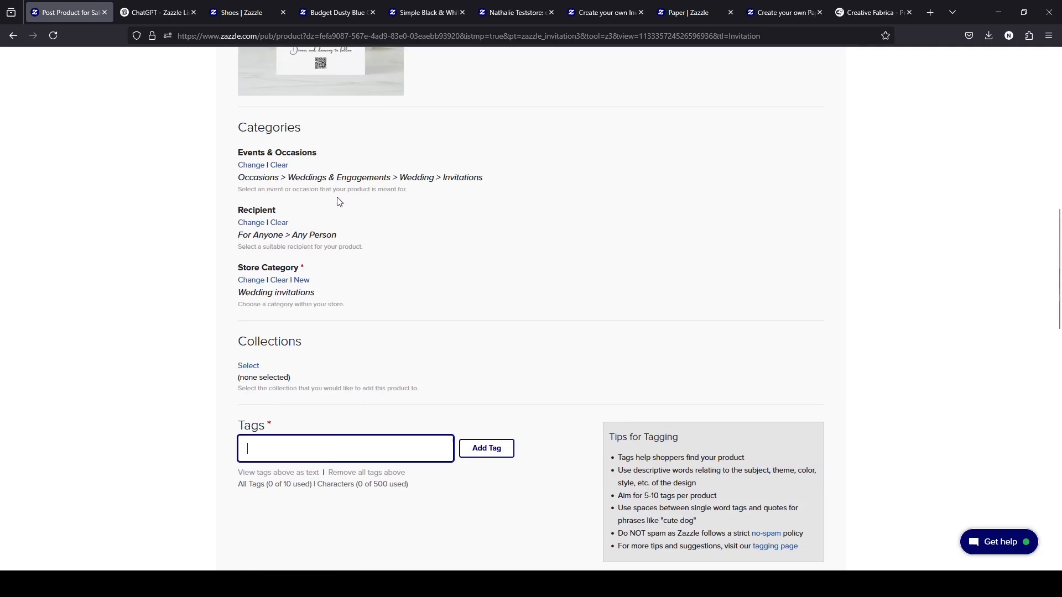
scroll(347, 177, up, 3)
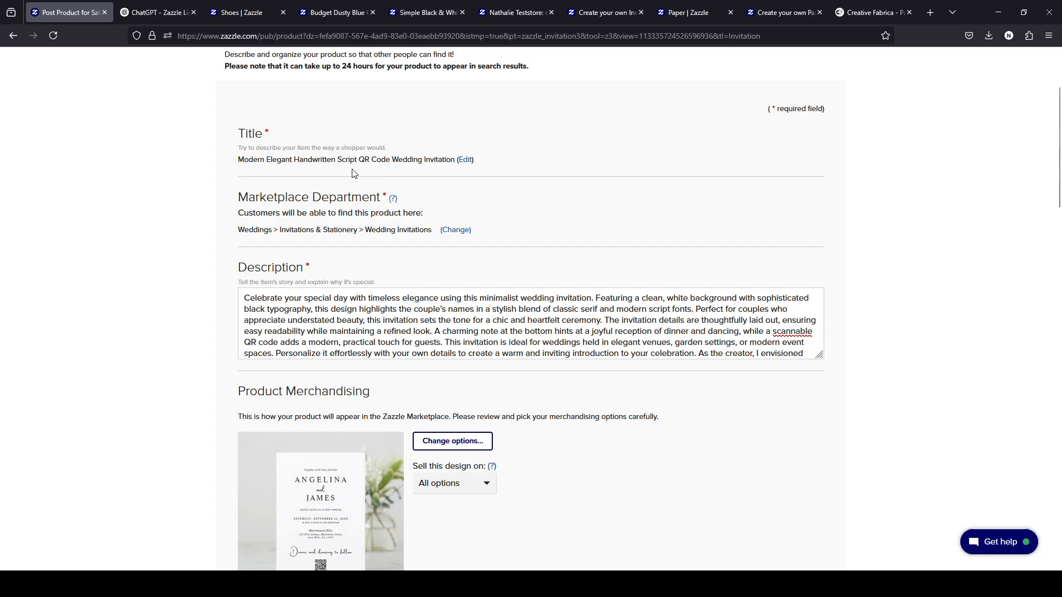
scroll(468, 219, down, 3)
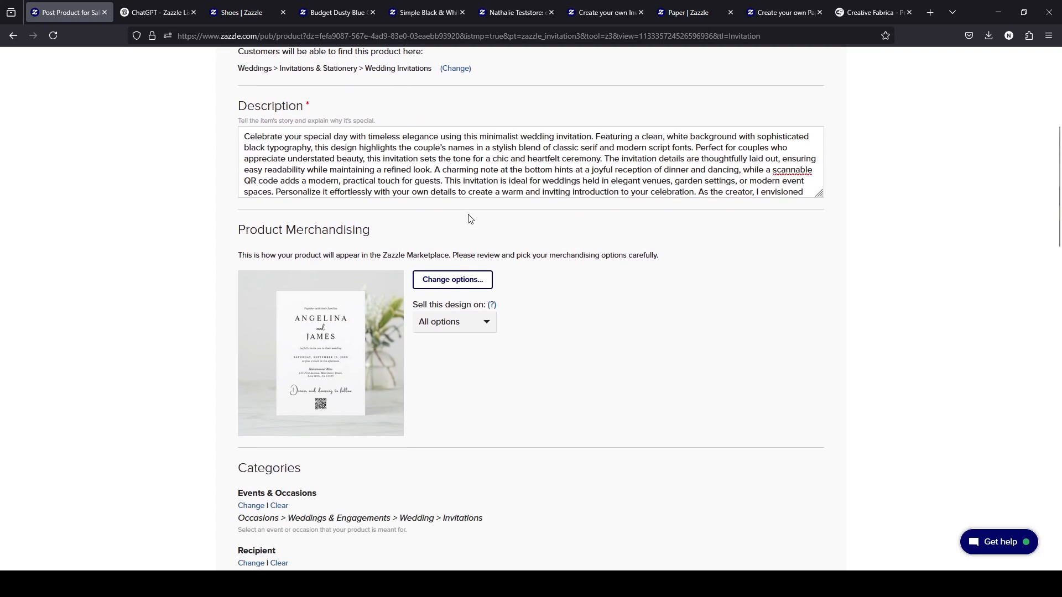
Open the Pretty Salmon Pink Spring Floral Girly Chic Espadrilles listing from the shoes results and examine its tags
scroll(469, 219, down, 3)
scroll(468, 218, down, 4)
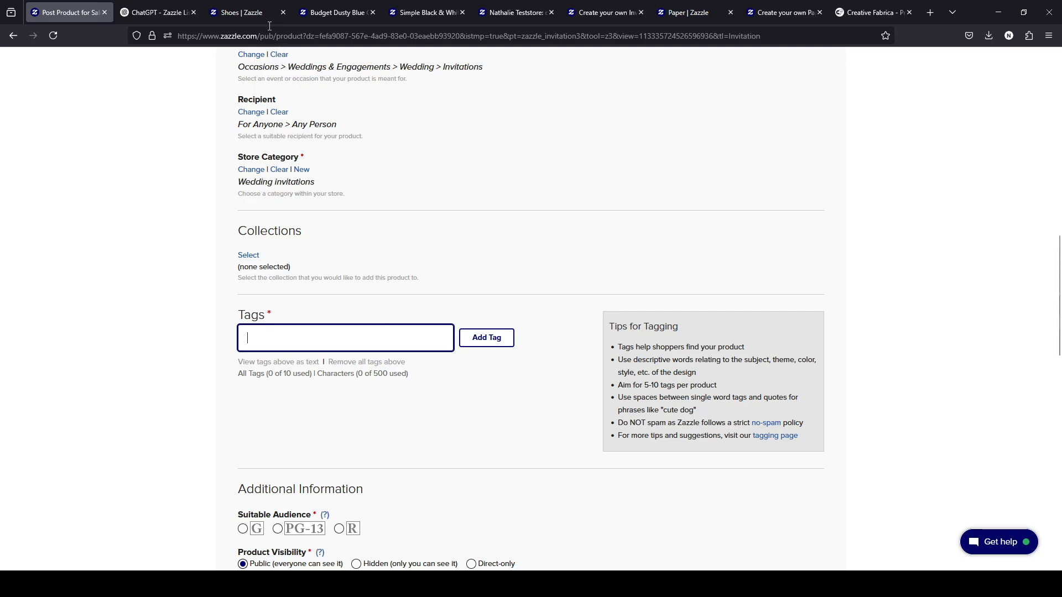
click(284, 12)
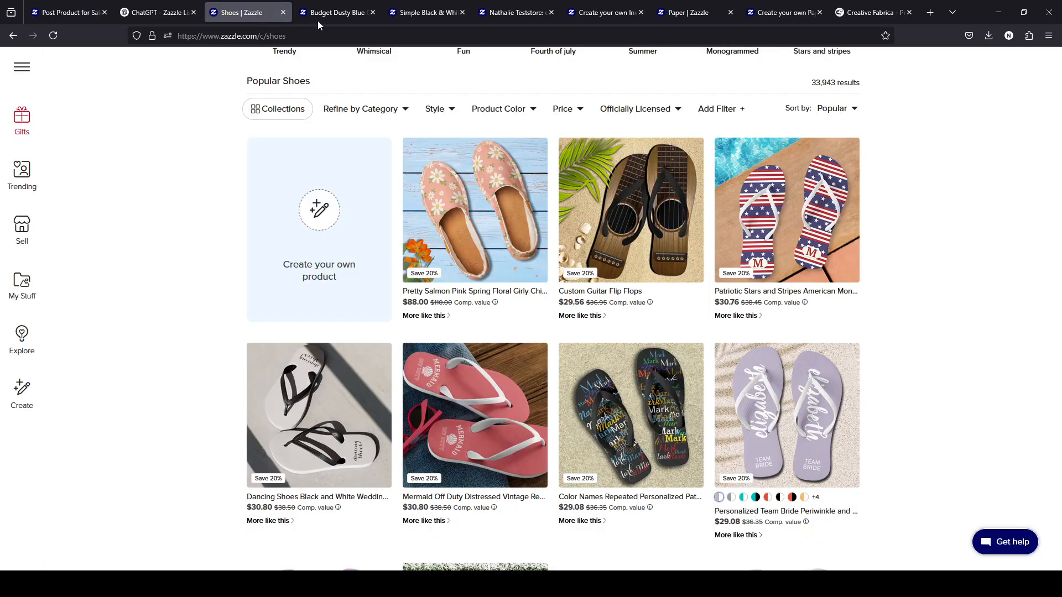
click(473, 220)
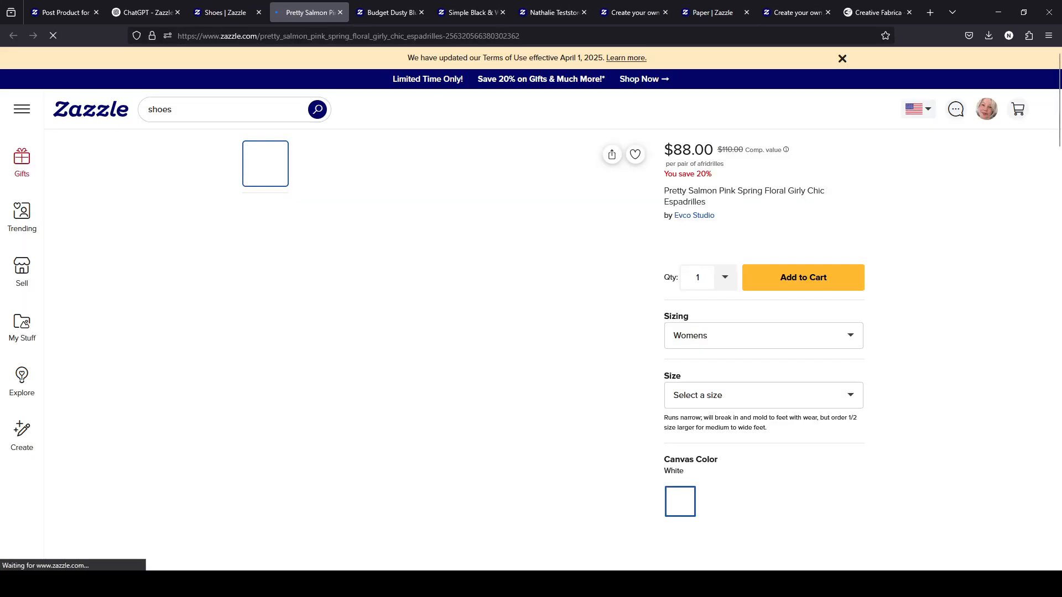
scroll(672, 387, down, 10)
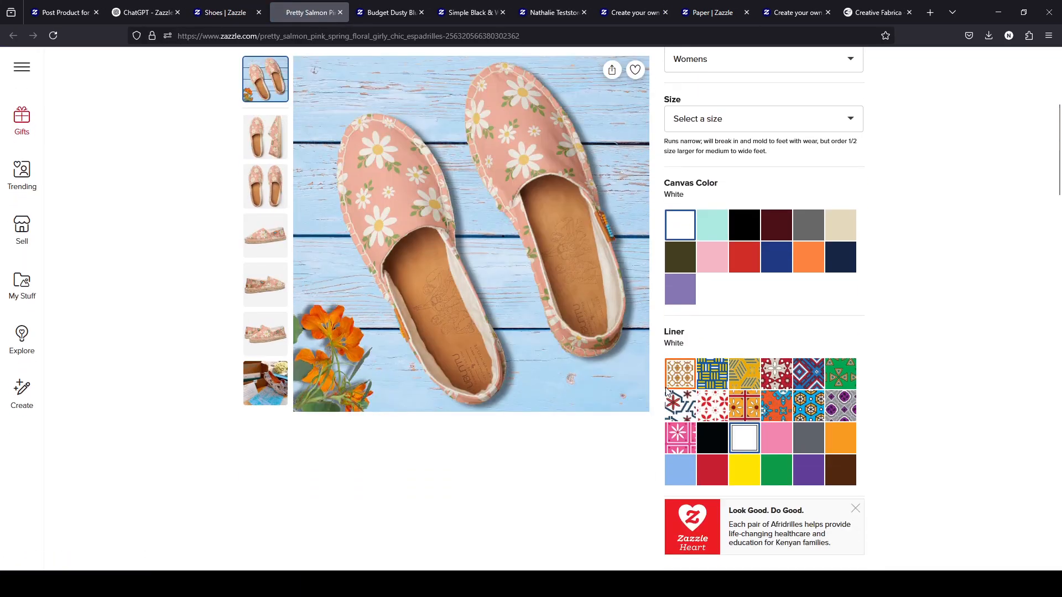
scroll(672, 387, down, 20)
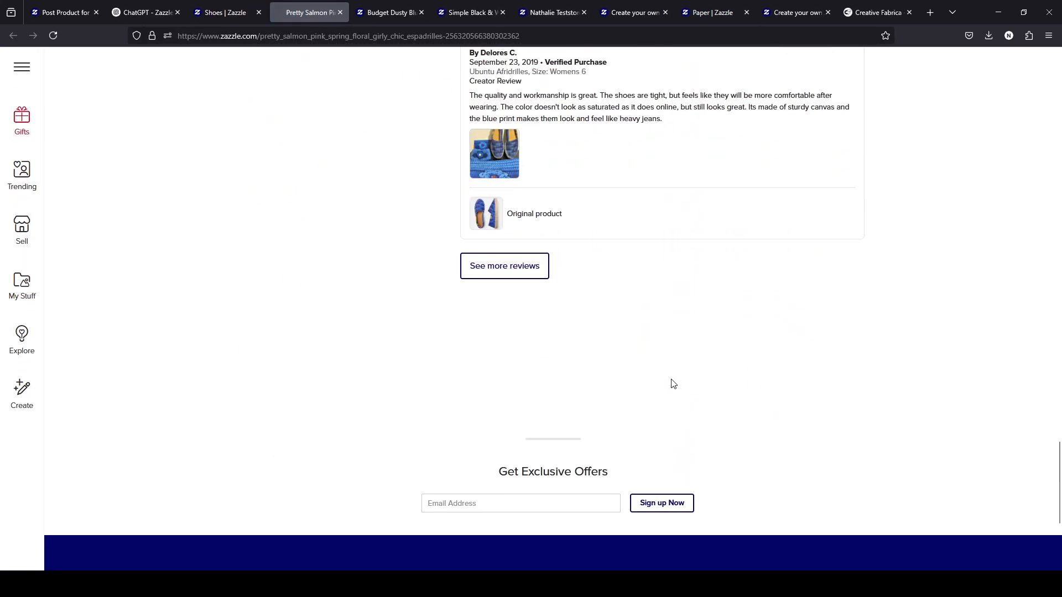
scroll(673, 383, up, 11)
scroll(673, 383, down, 10)
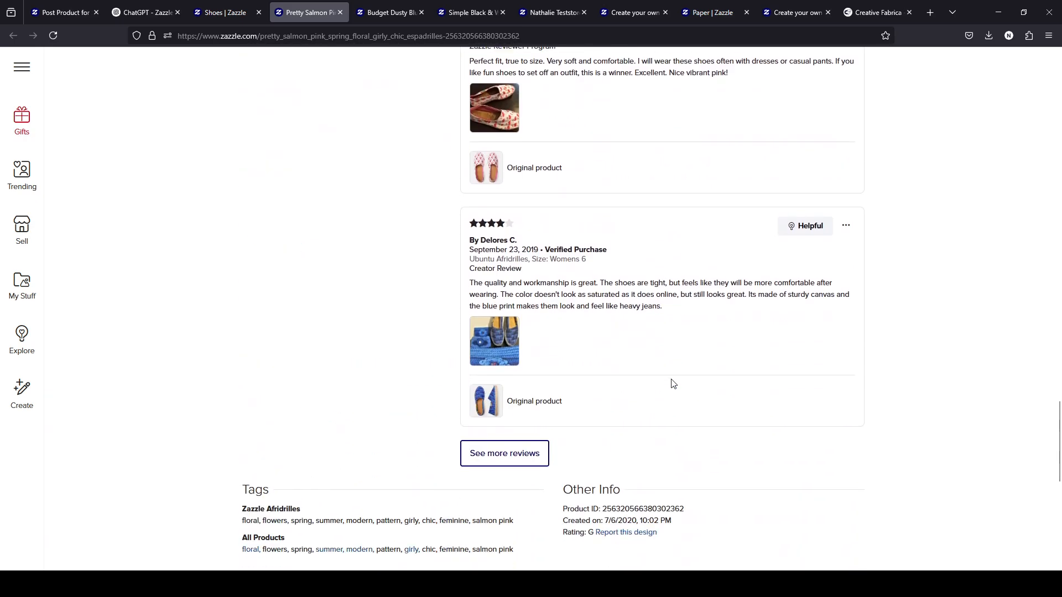
scroll(437, 368, down, 3)
scroll(437, 367, up, 5)
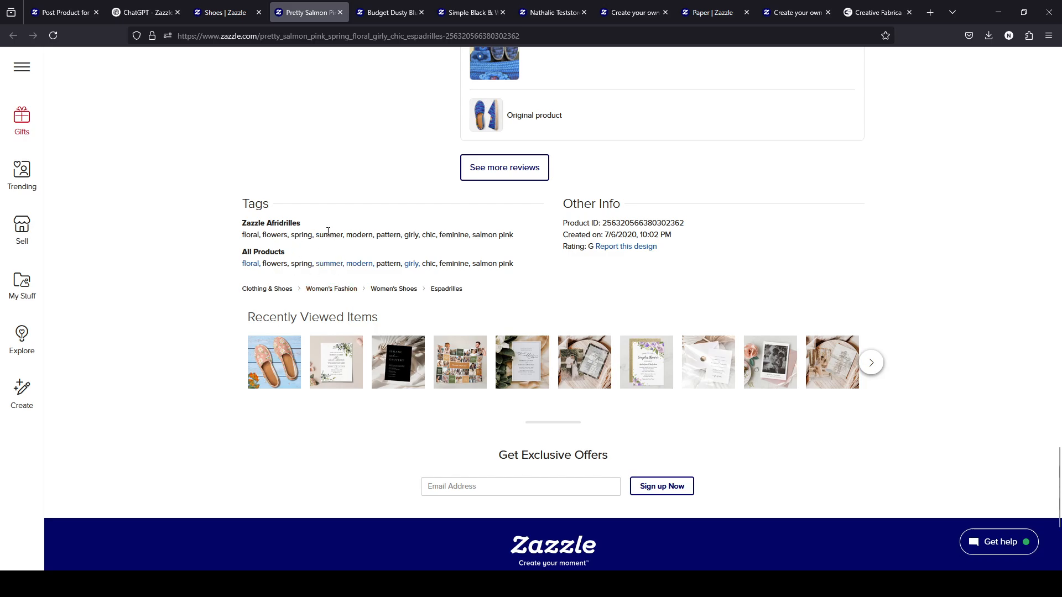
Compare the espadrilles' product photo and design with the tags given in the listing
scroll(393, 260, up, 15)
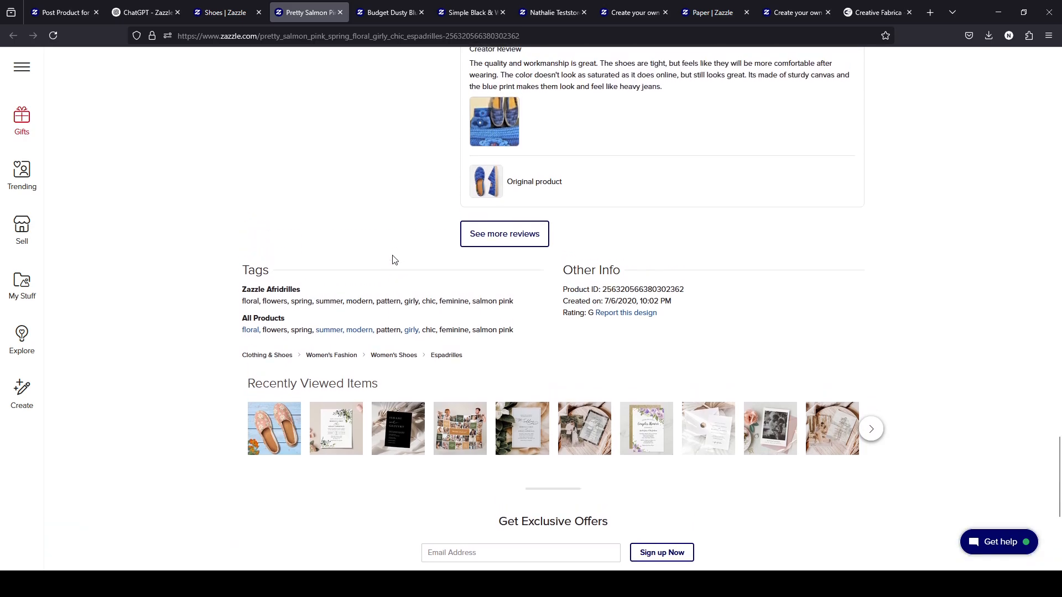
scroll(395, 260, up, 20)
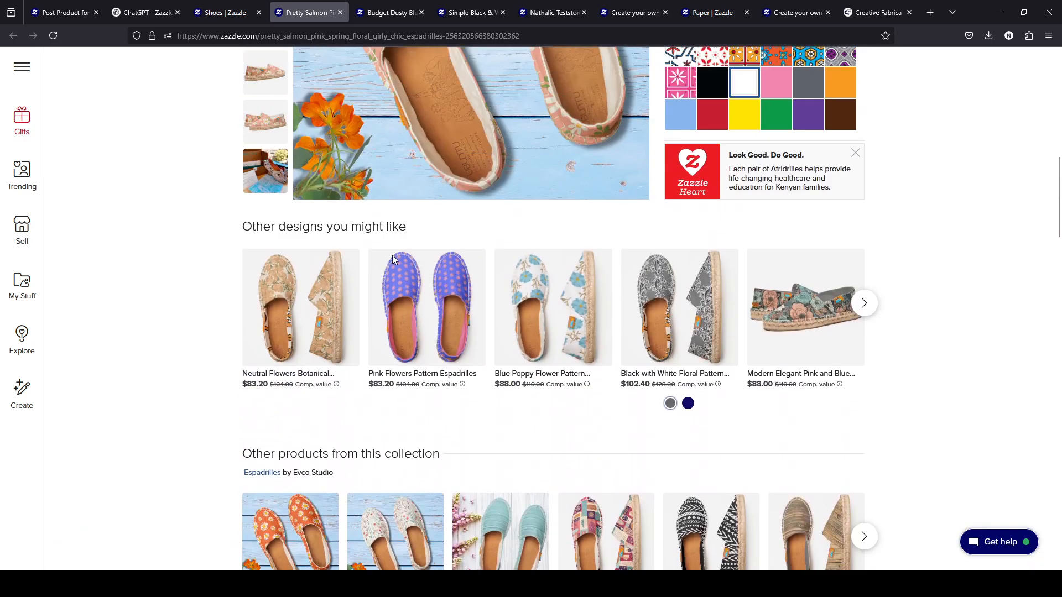
scroll(382, 210, up, 3)
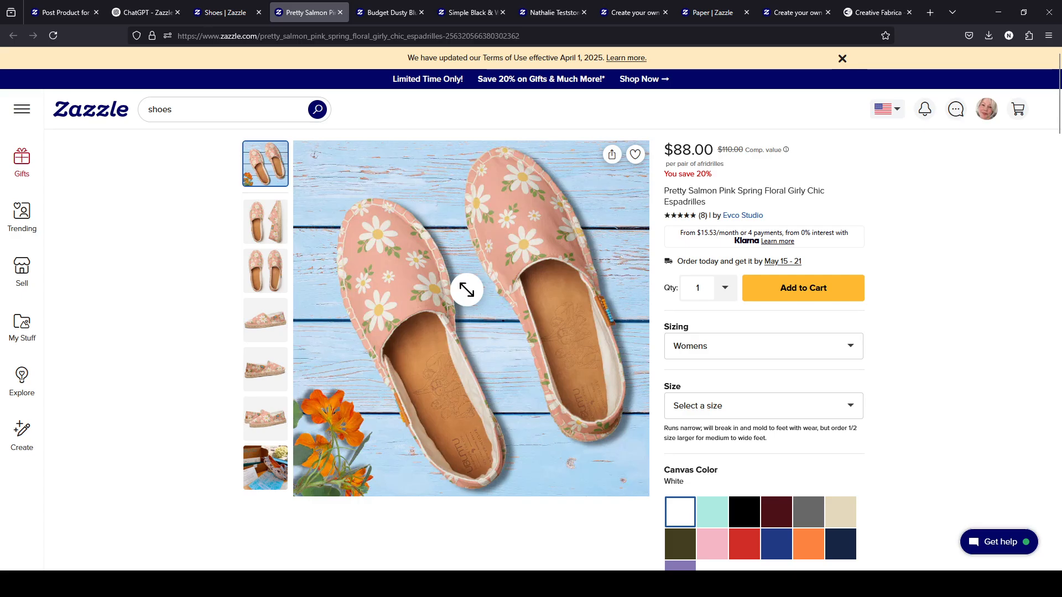
scroll(467, 289, down, 15)
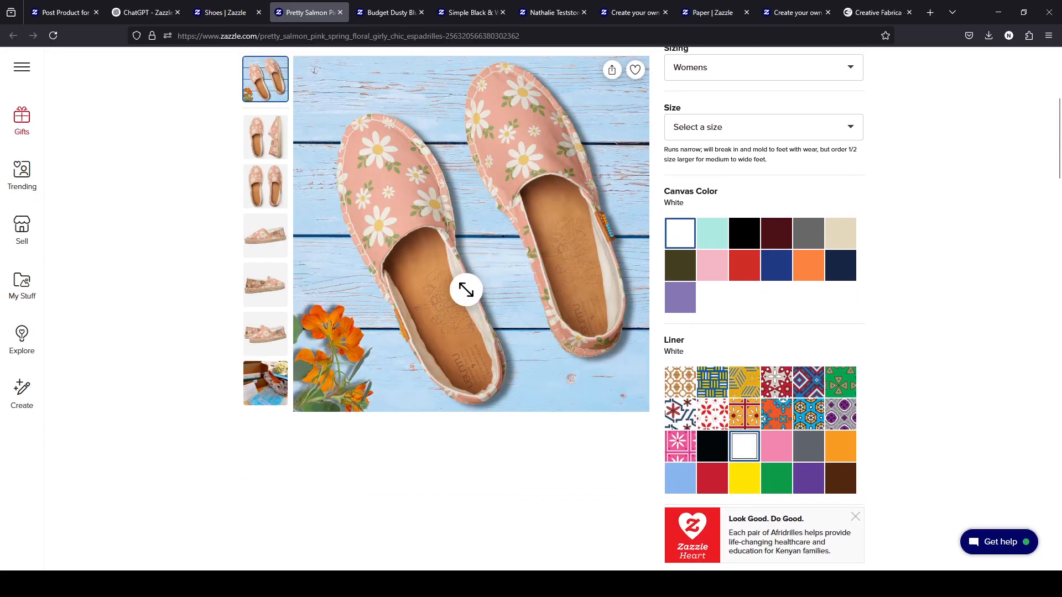
scroll(429, 352, down, 15)
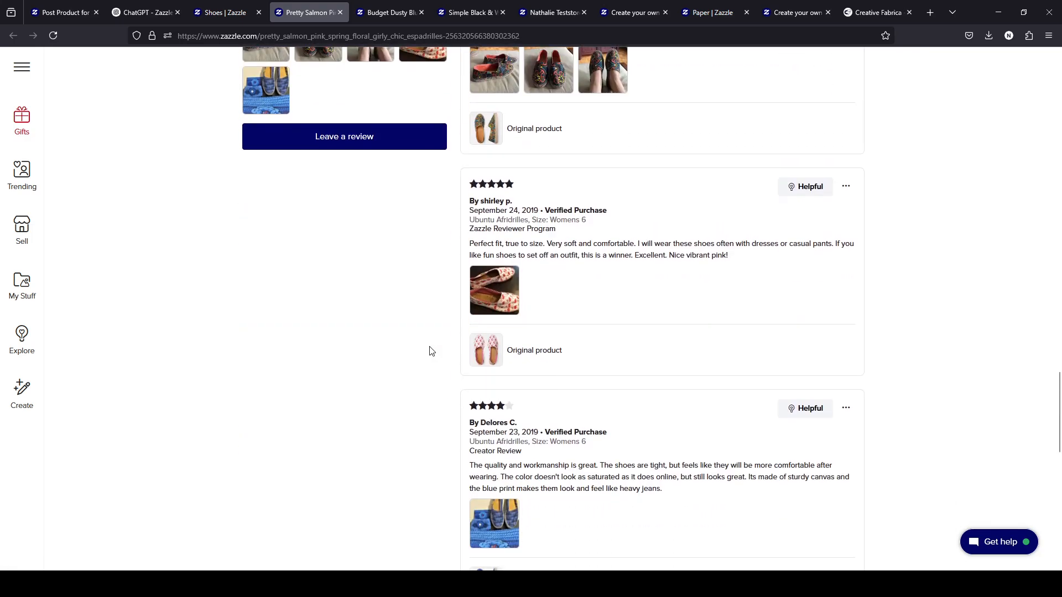
scroll(296, 323, up, 1)
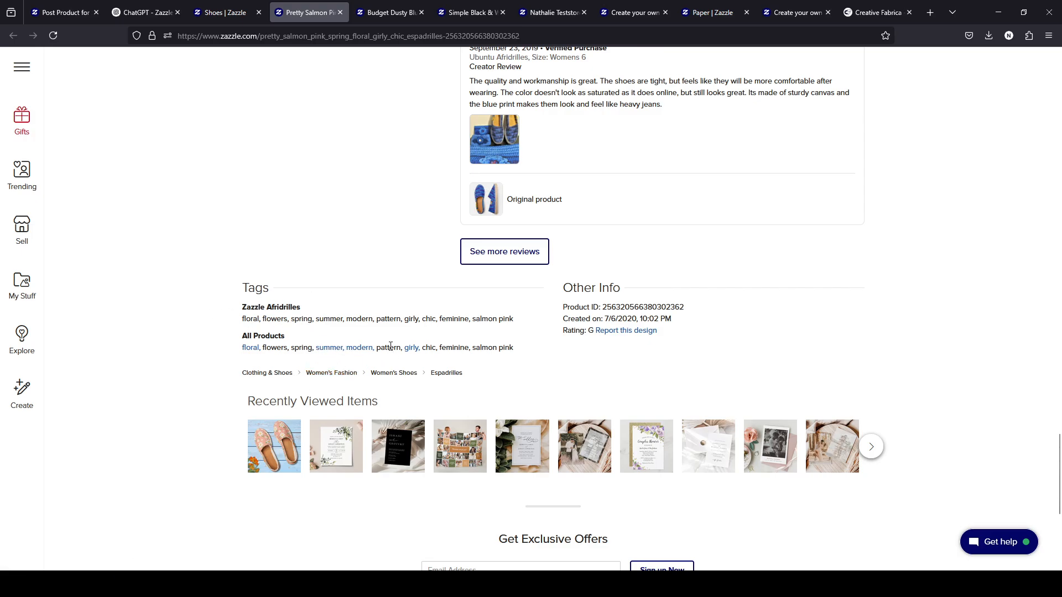
Compare the posting form's Tags section with the open espadrilles and wedding invitation listings
click(238, 13)
click(60, 12)
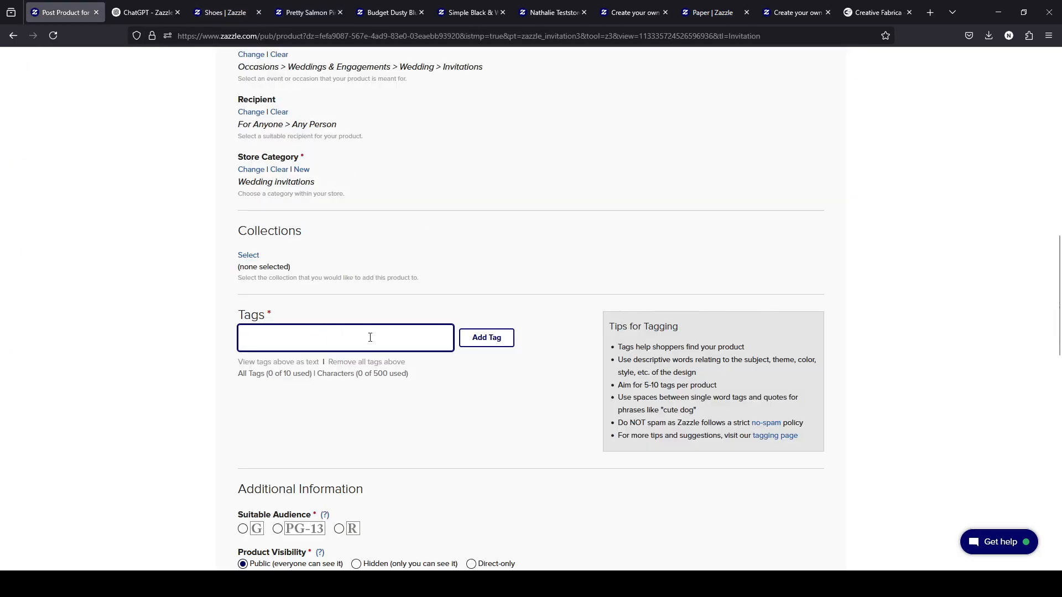
click(387, 15)
click(470, 12)
click(315, 13)
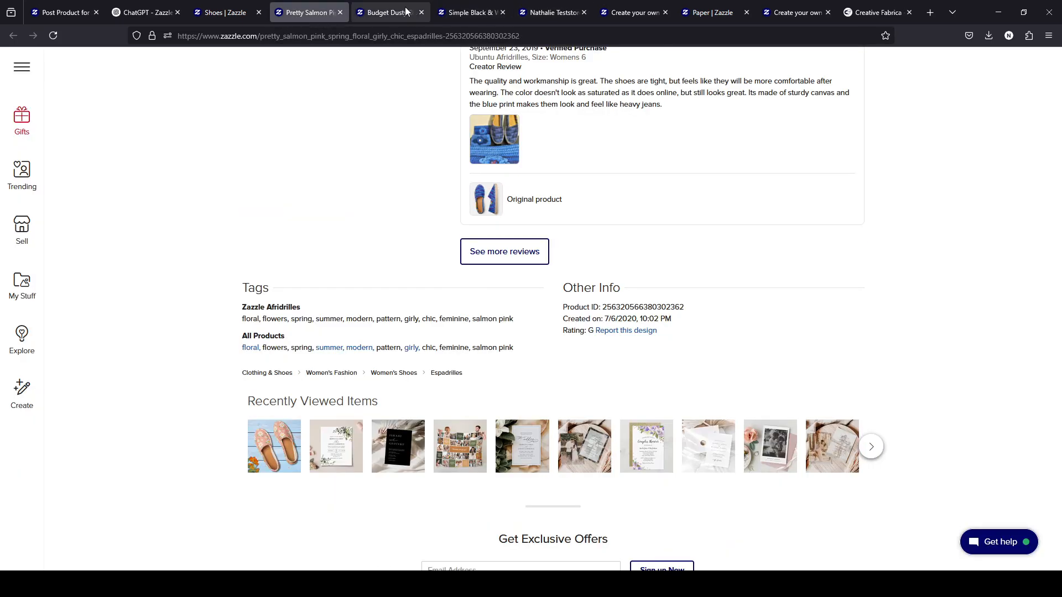
click(408, 11)
click(308, 12)
click(362, 15)
Return the shoes results tab to the saved designs page and look through the other open store and design pages
click(242, 13)
click(14, 36)
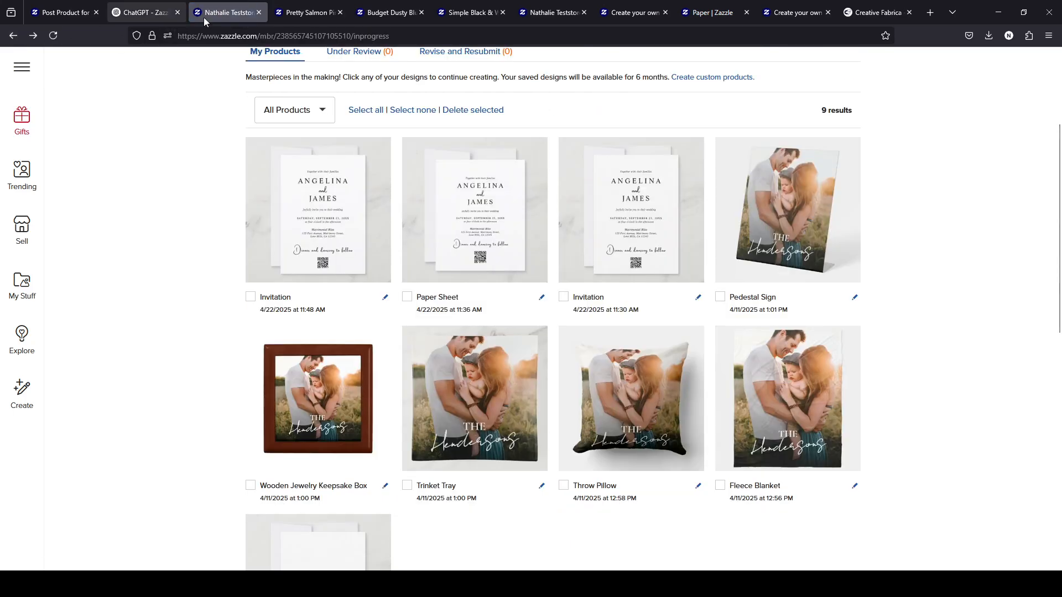
click(454, 12)
click(546, 11)
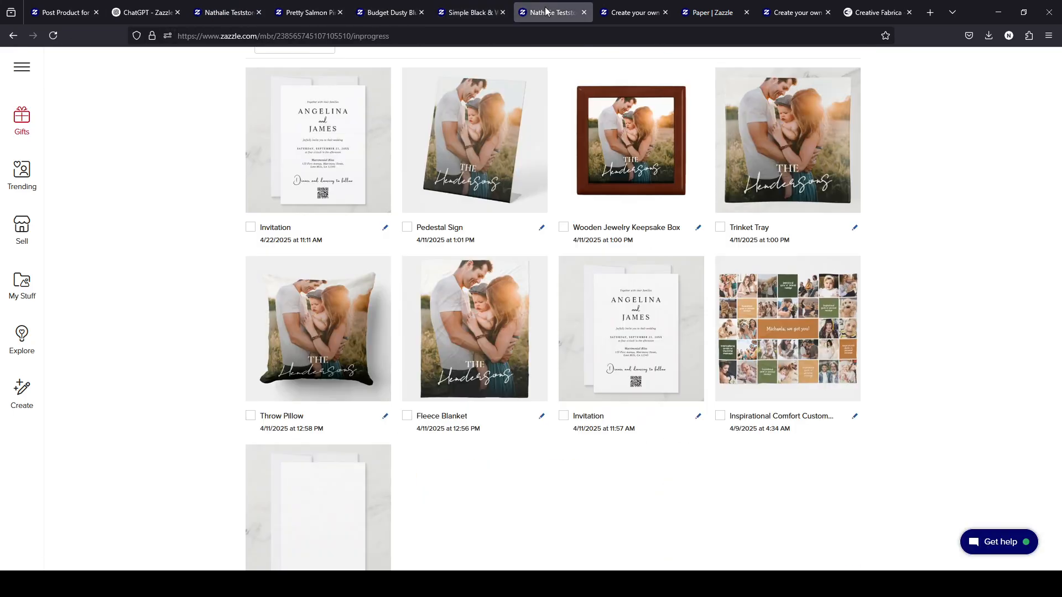
click(641, 11)
click(713, 10)
click(798, 8)
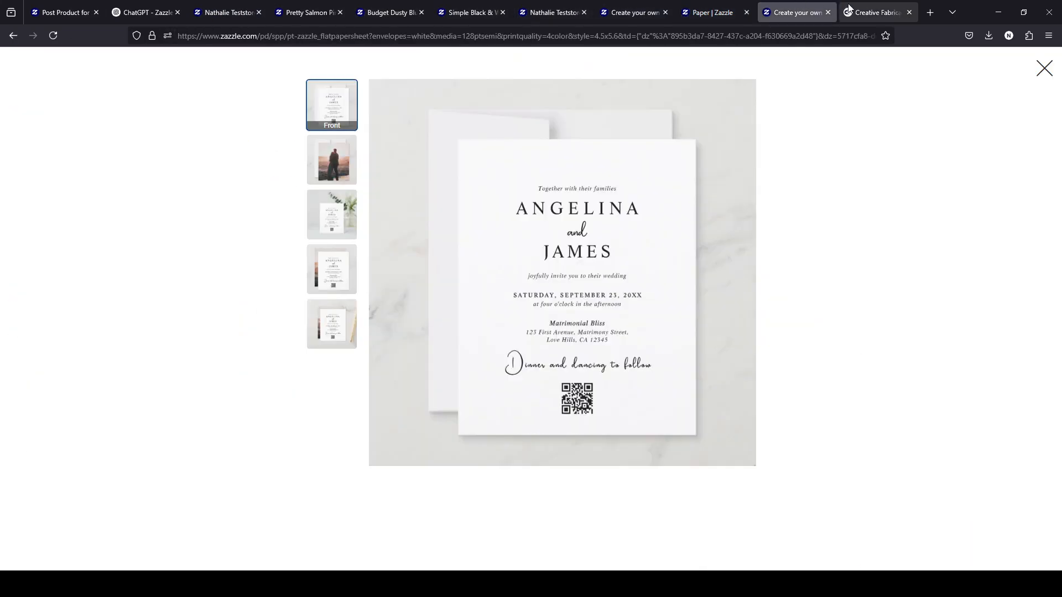
click(876, 12)
click(307, 13)
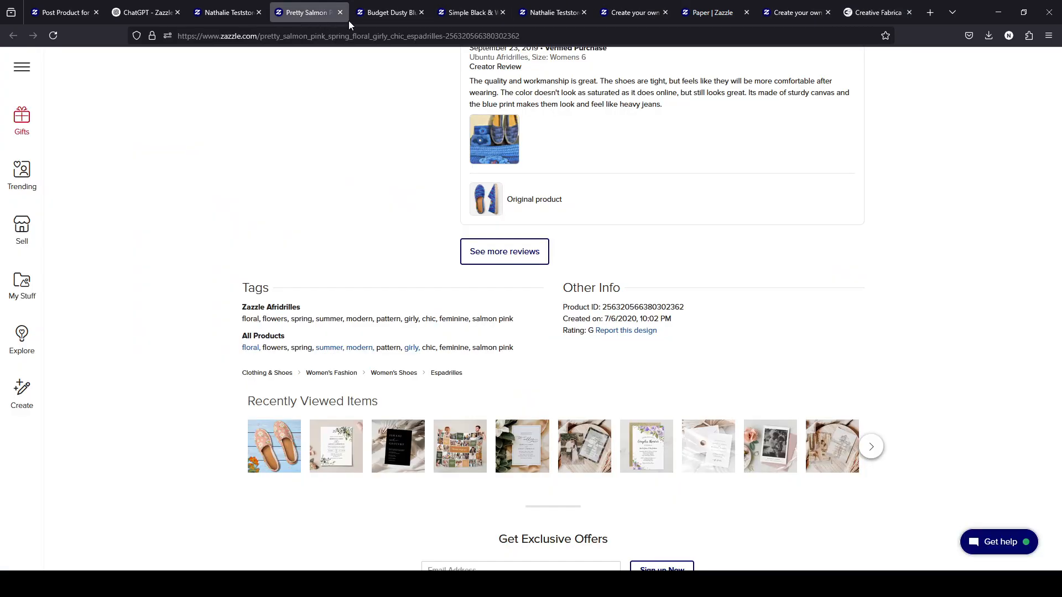
View the Budget Dusty Blue Greenery and the Simple Black & White Elegant Minimalist wedding invitation listings
scroll(393, 150, up, 10)
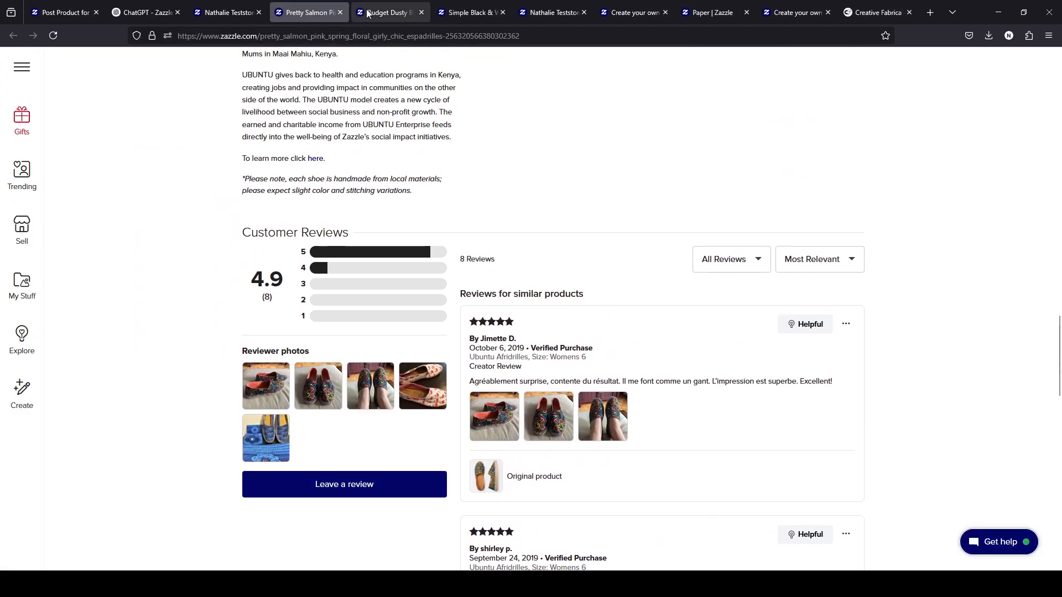
click(366, 12)
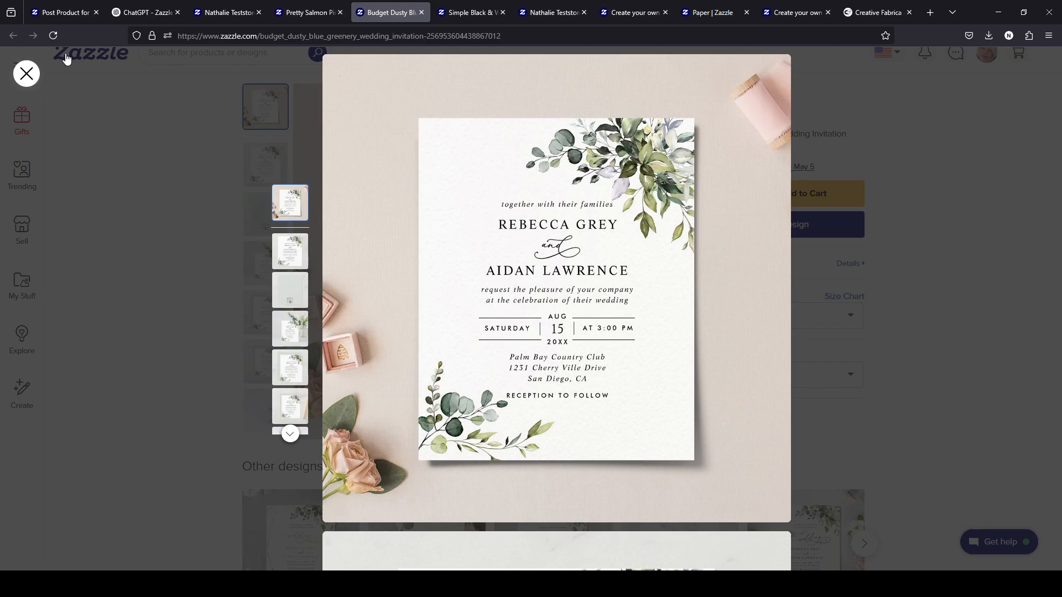
click(450, 8)
scroll(408, 95, up, 4)
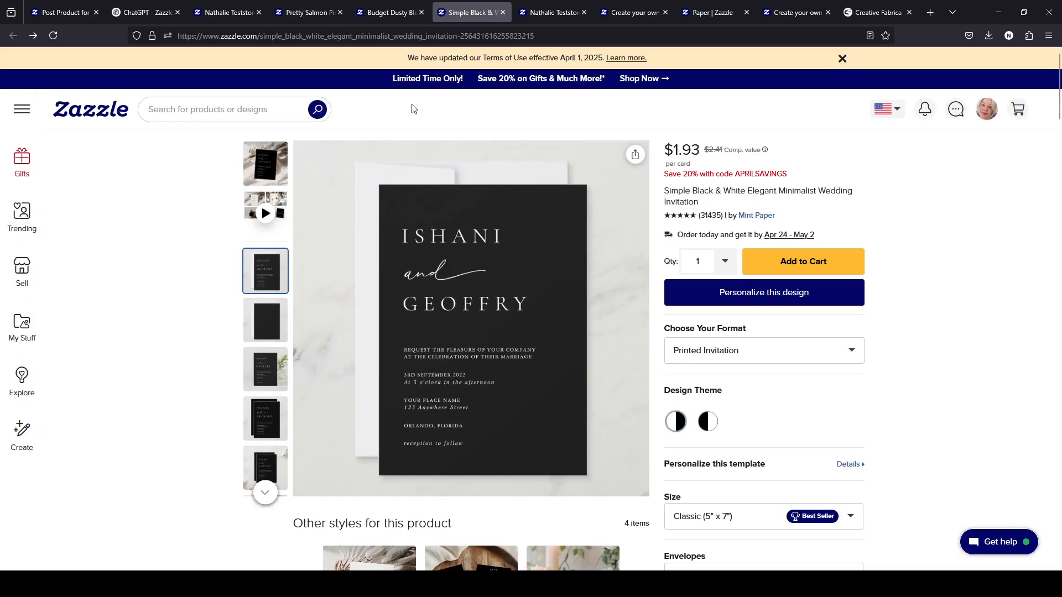
Load the zazzle.com home page in place of the black and white minimalist invitation listing
click(296, 35)
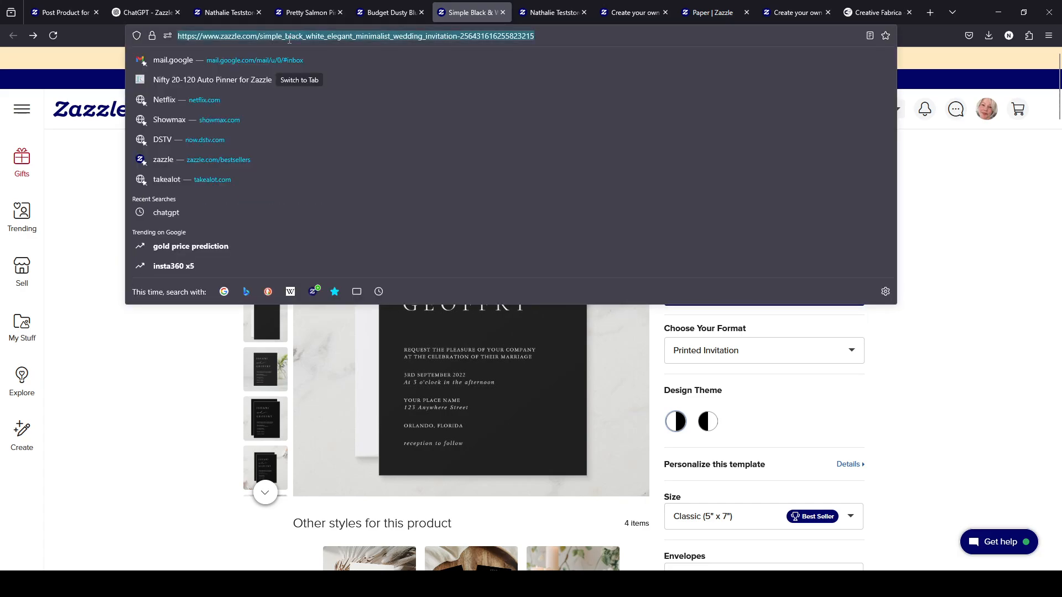
text(zazz)
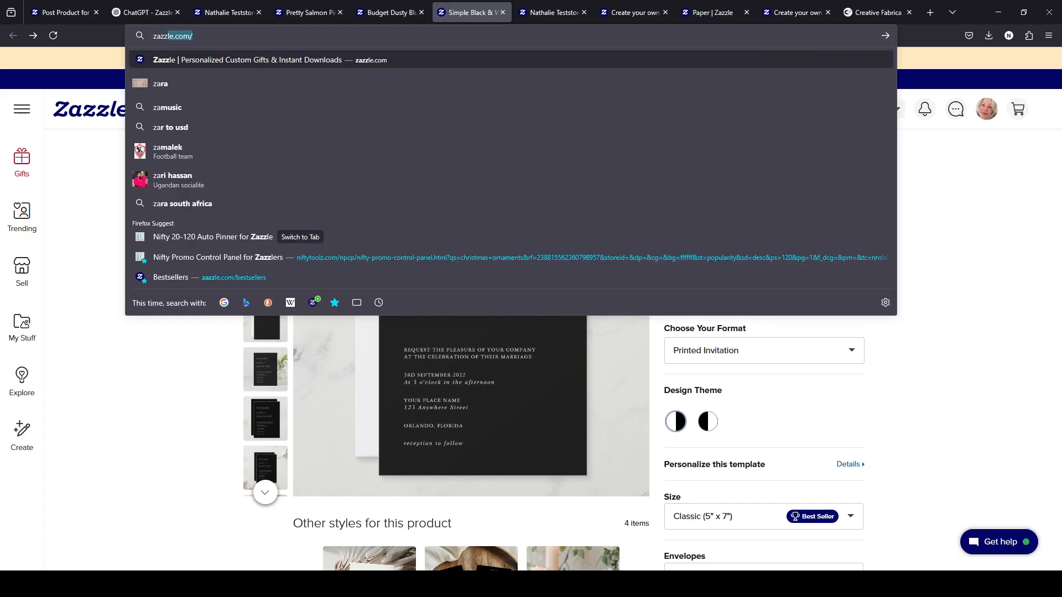
text(le.com/)
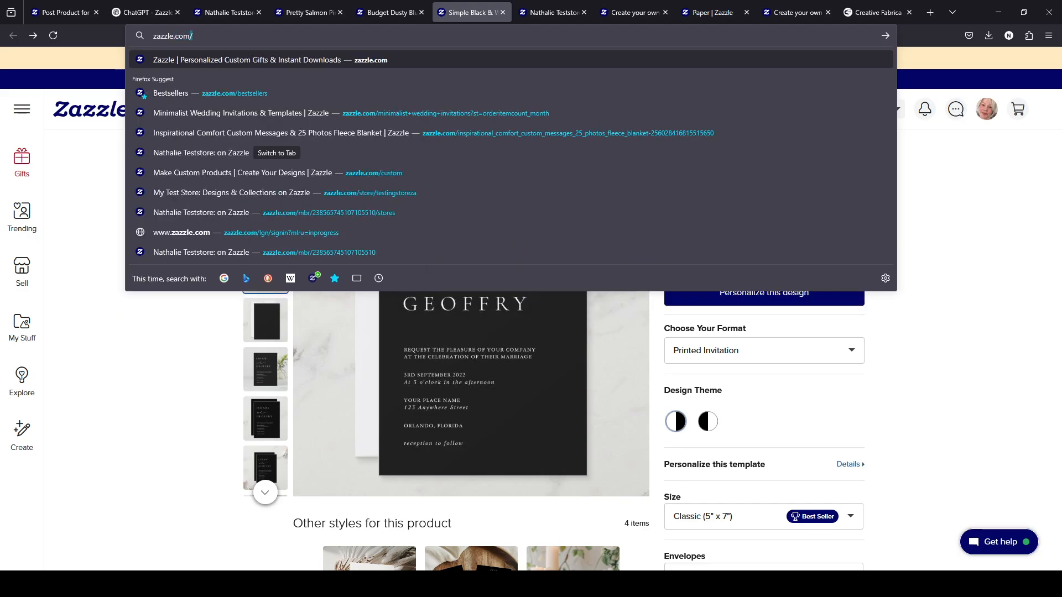
key(Return)
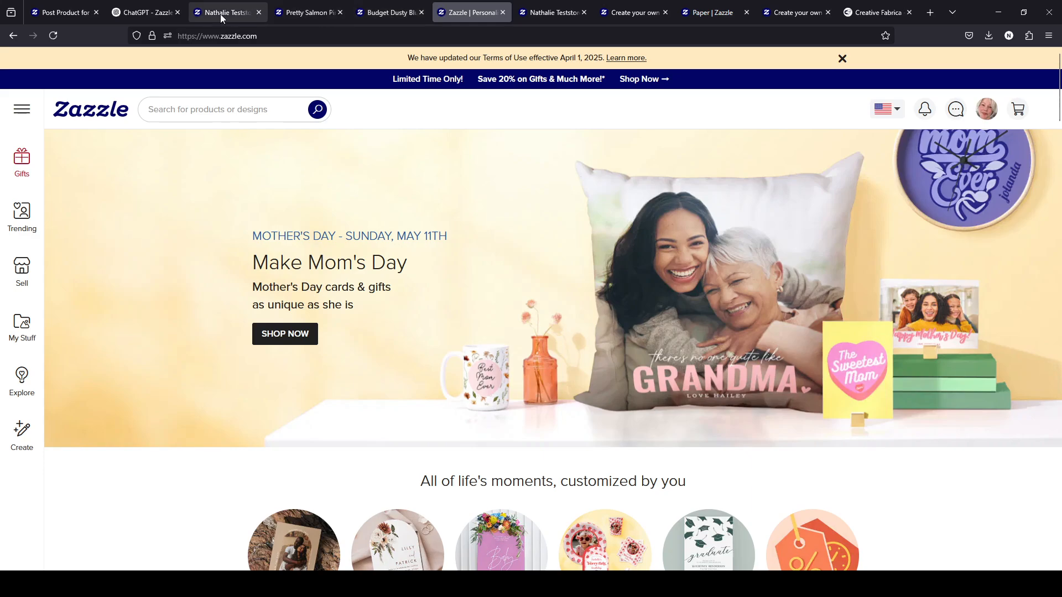
Check the posting form's Tags section and the QR code invitation design, and return to the Zazzle home page
click(75, 12)
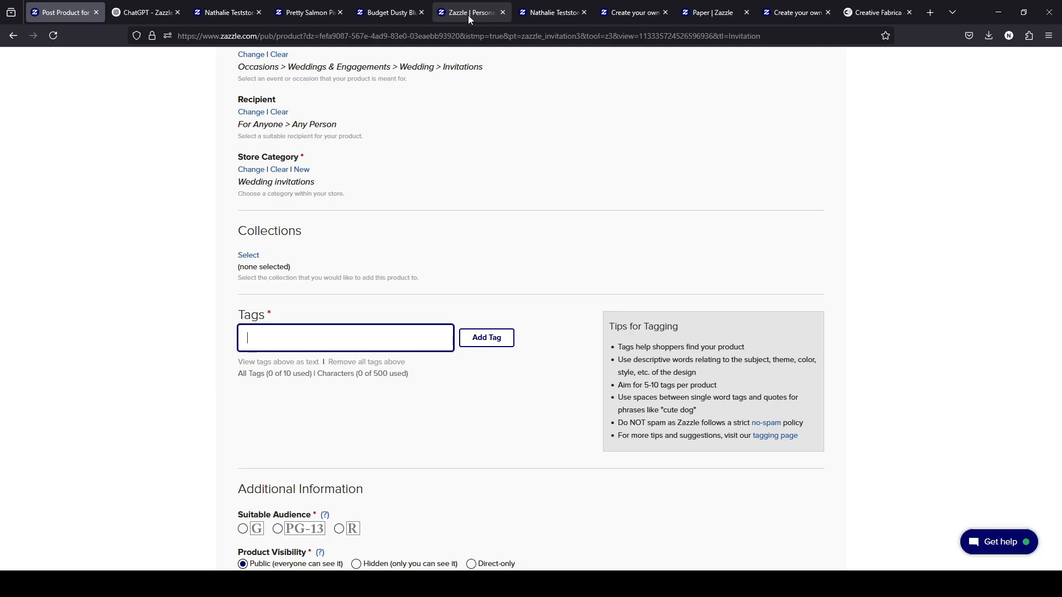
click(631, 17)
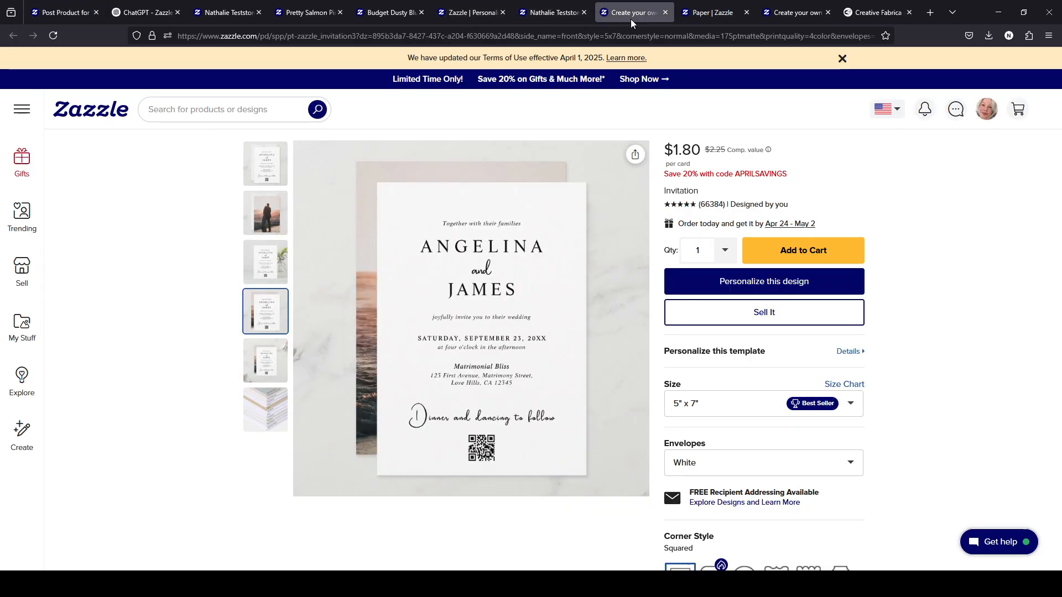
click(470, 13)
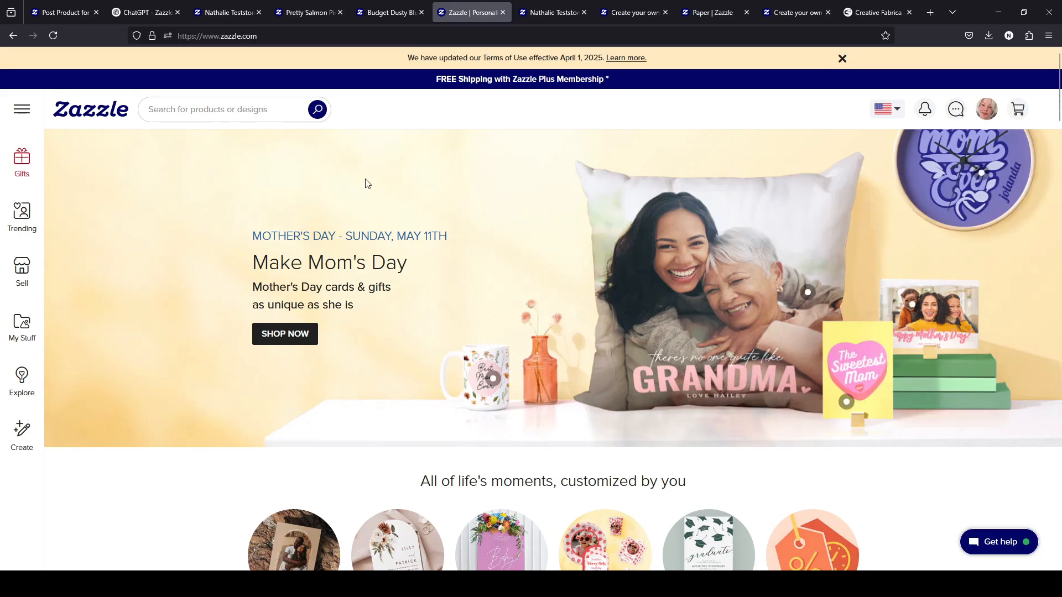
Open zazzle.com/bestsellers and look through the best-selling products
click(341, 33)
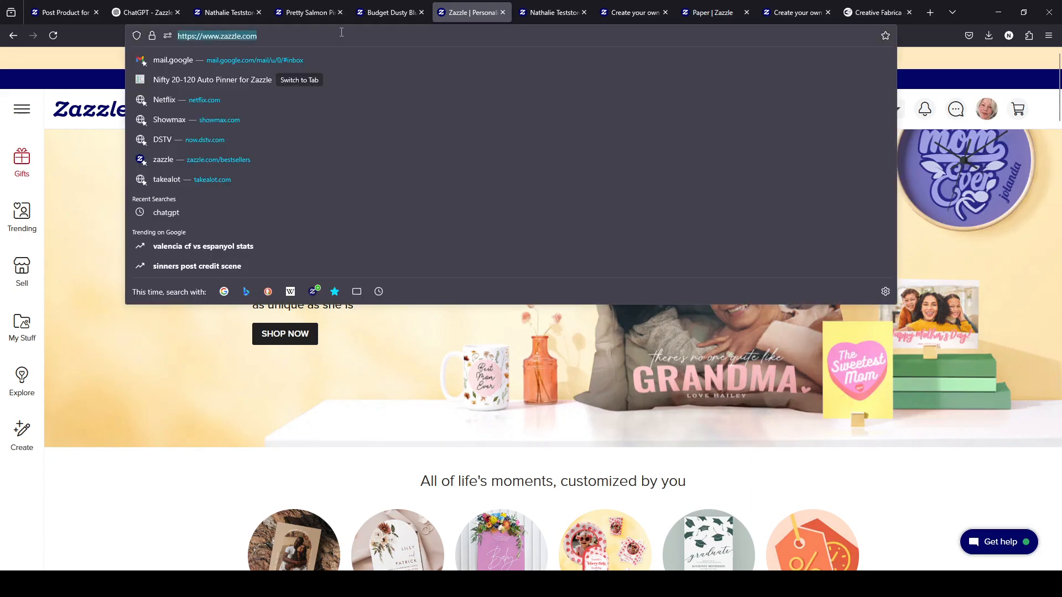
click(341, 32)
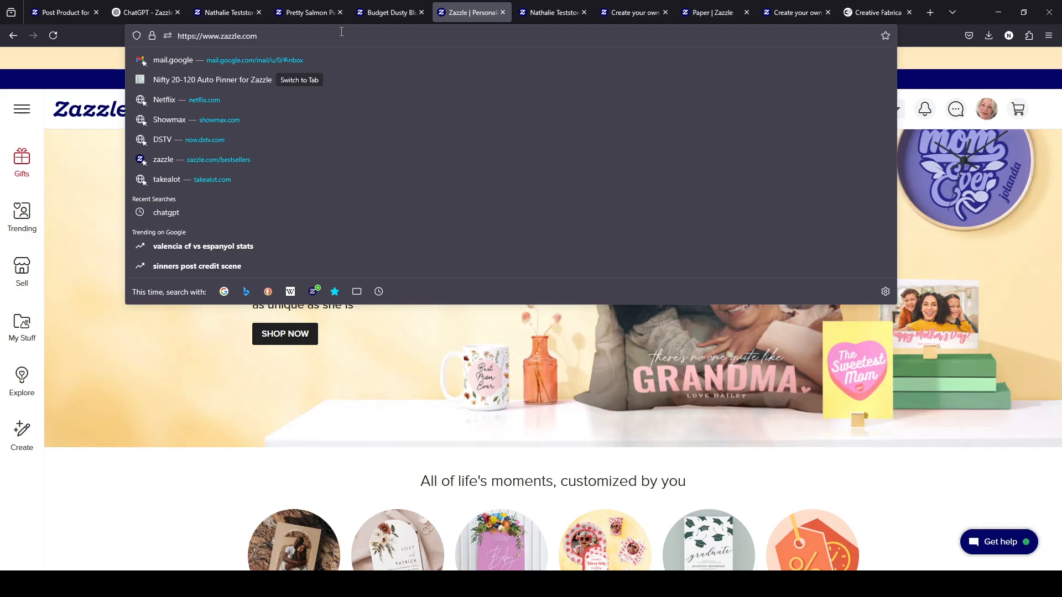
text(/best)
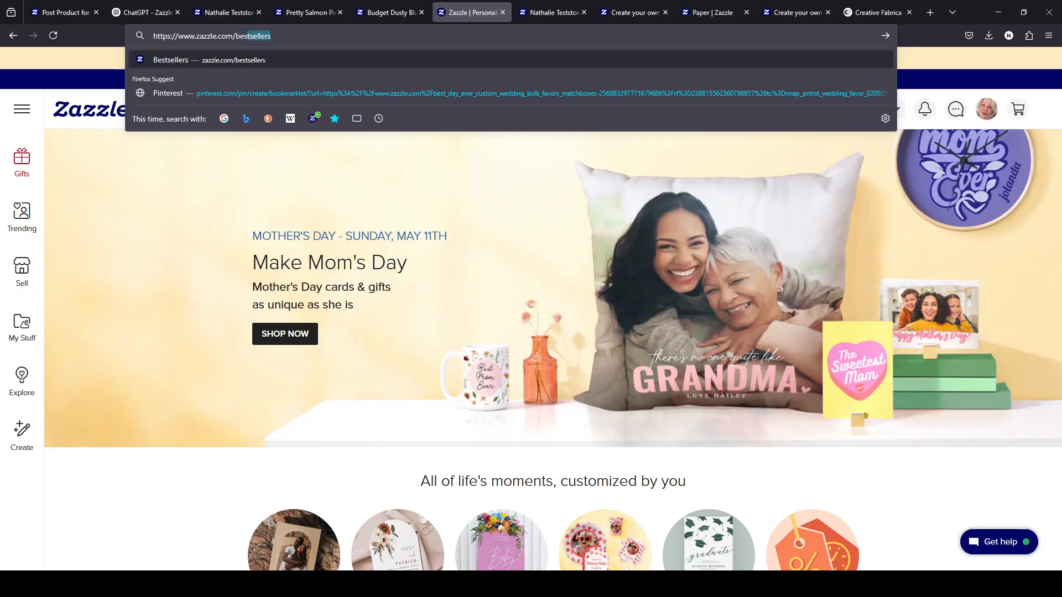
key(Return)
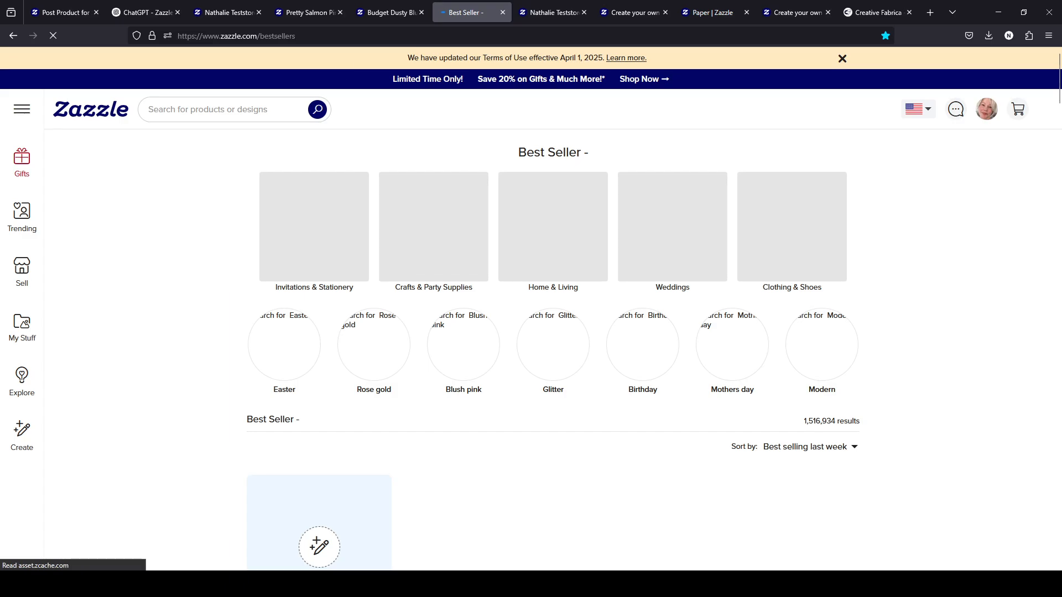
scroll(371, 200, down, 2)
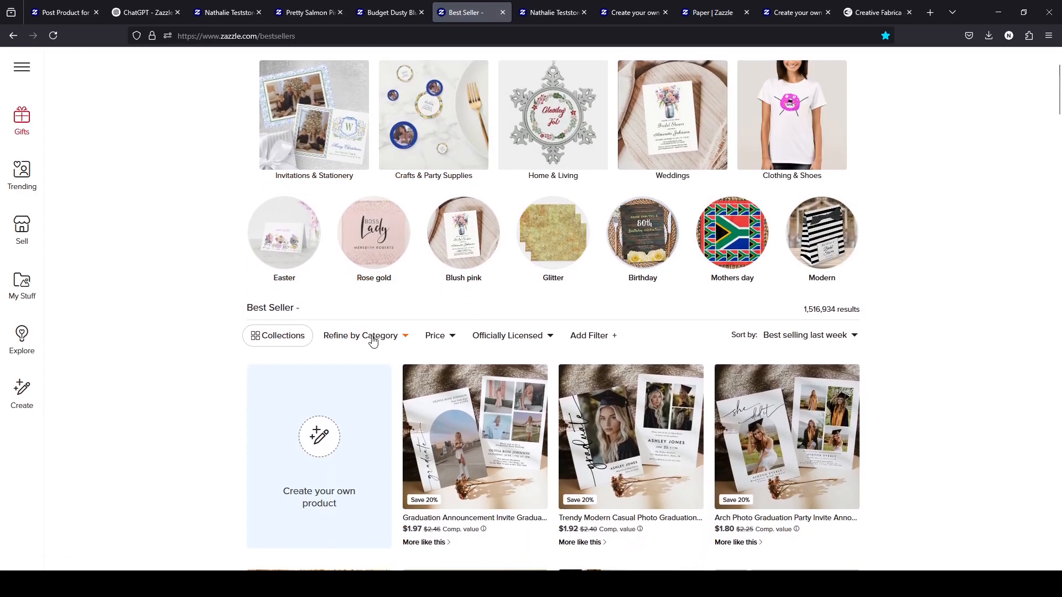
scroll(359, 328, down, 5)
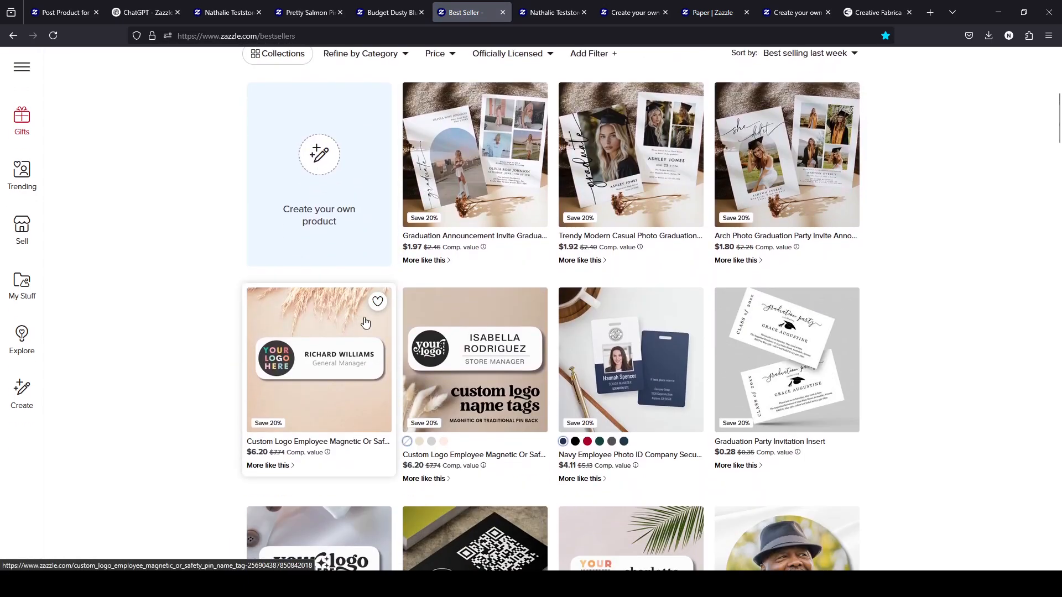
Refine the bestsellers by the Weddings category and look at its best-selling products
scroll(456, 297, up, 3)
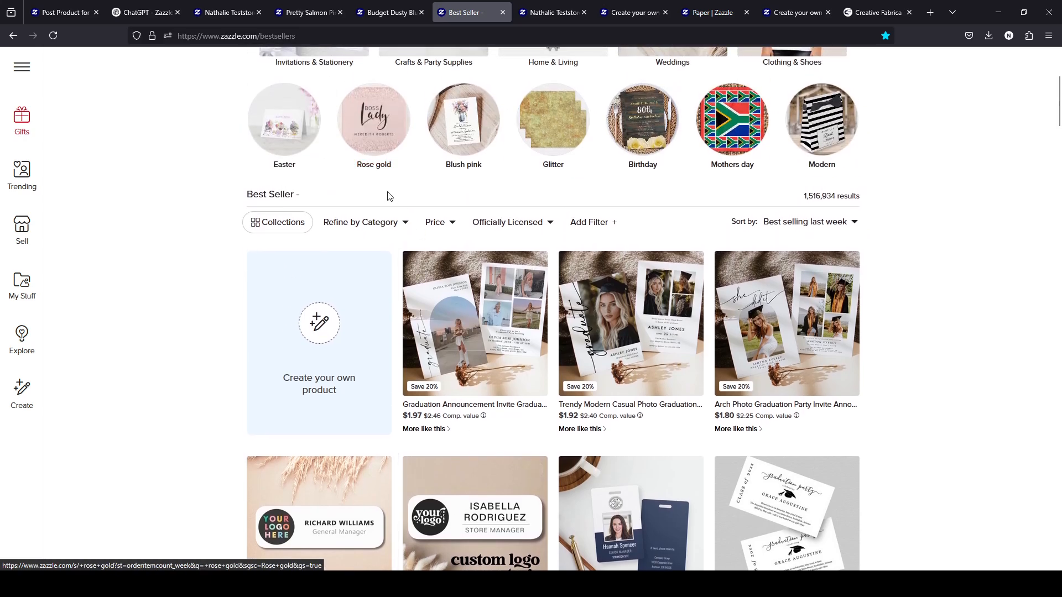
click(388, 223)
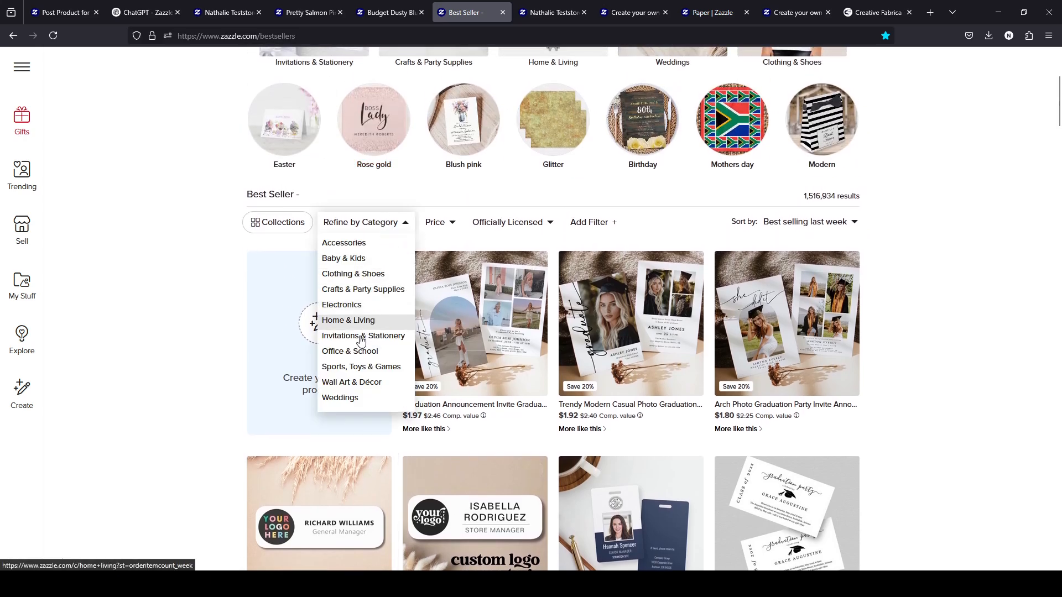
click(339, 398)
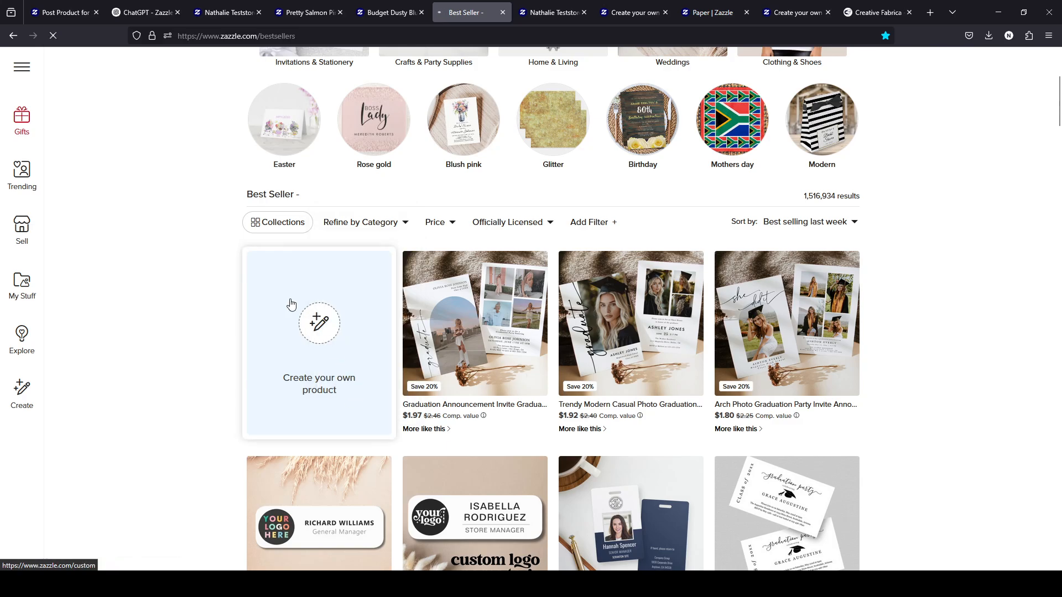
scroll(291, 304, down, 15)
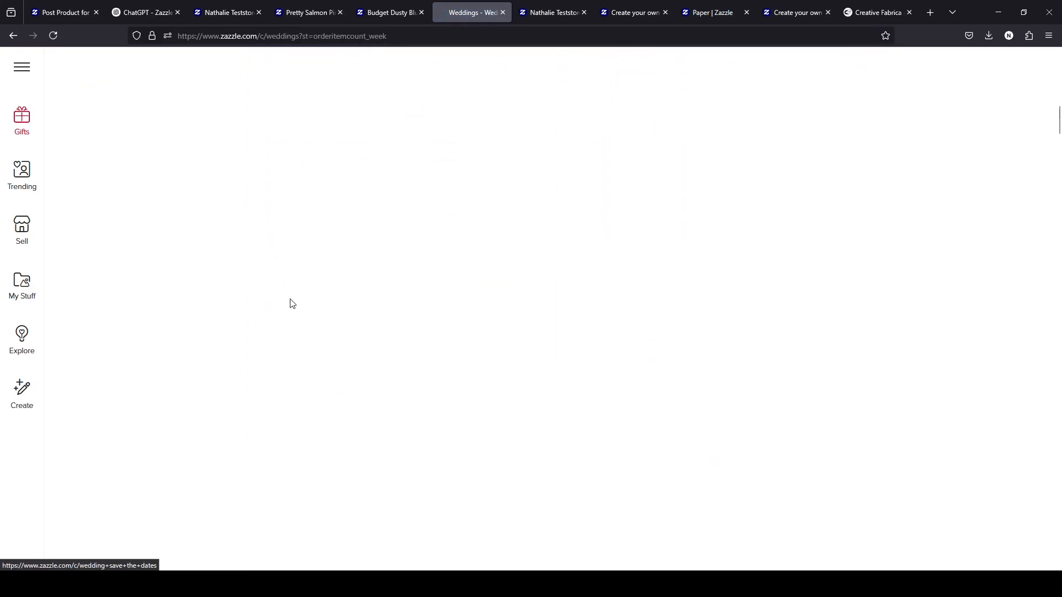
scroll(292, 304, down, 10)
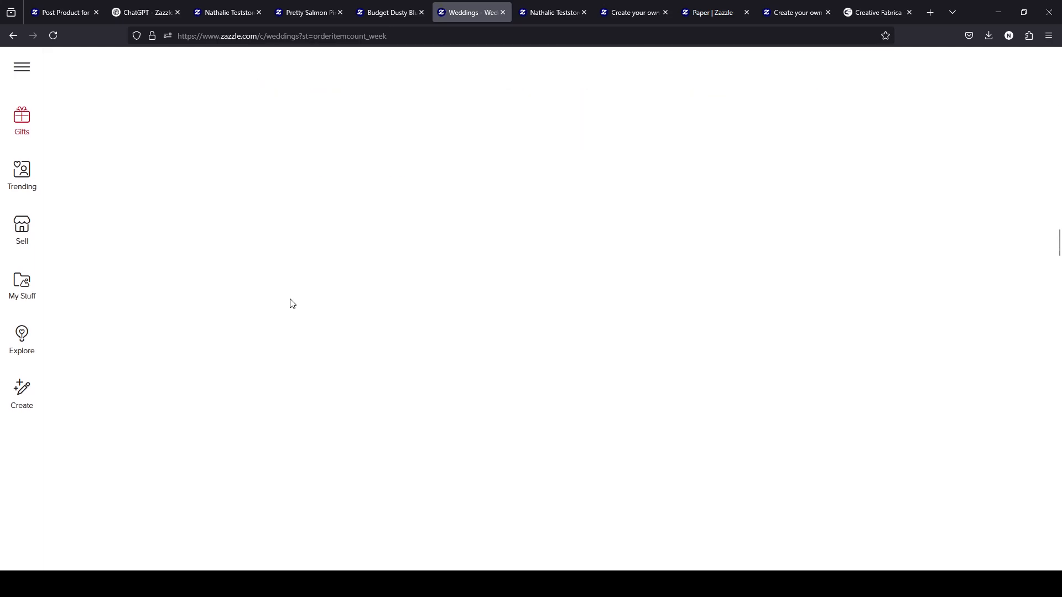
scroll(292, 302, down, 4)
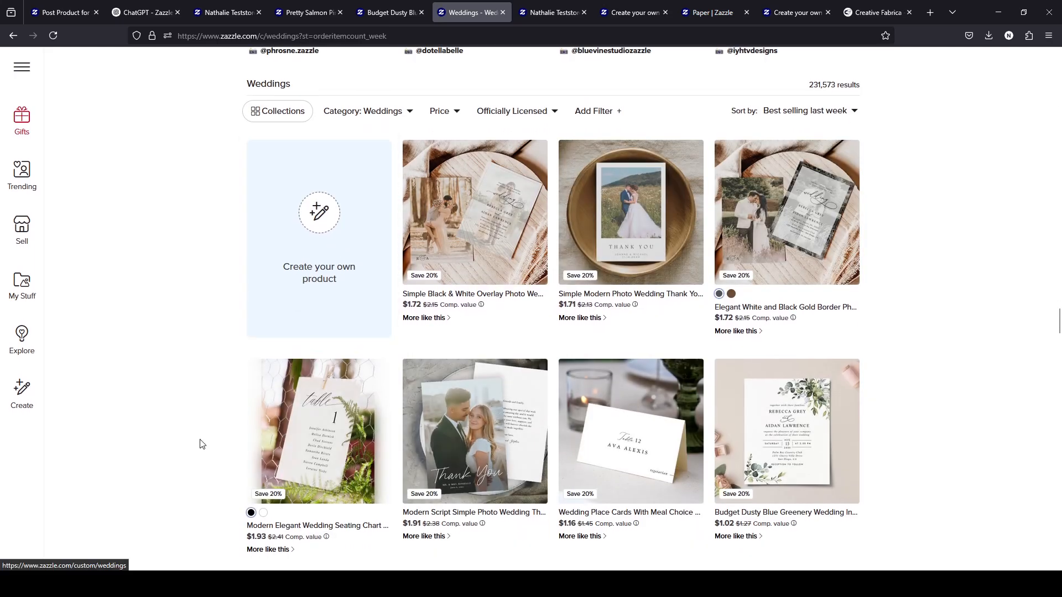
Narrow the Weddings bestsellers to the Invitations & Stationery category
scroll(458, 316, up, 2)
click(372, 228)
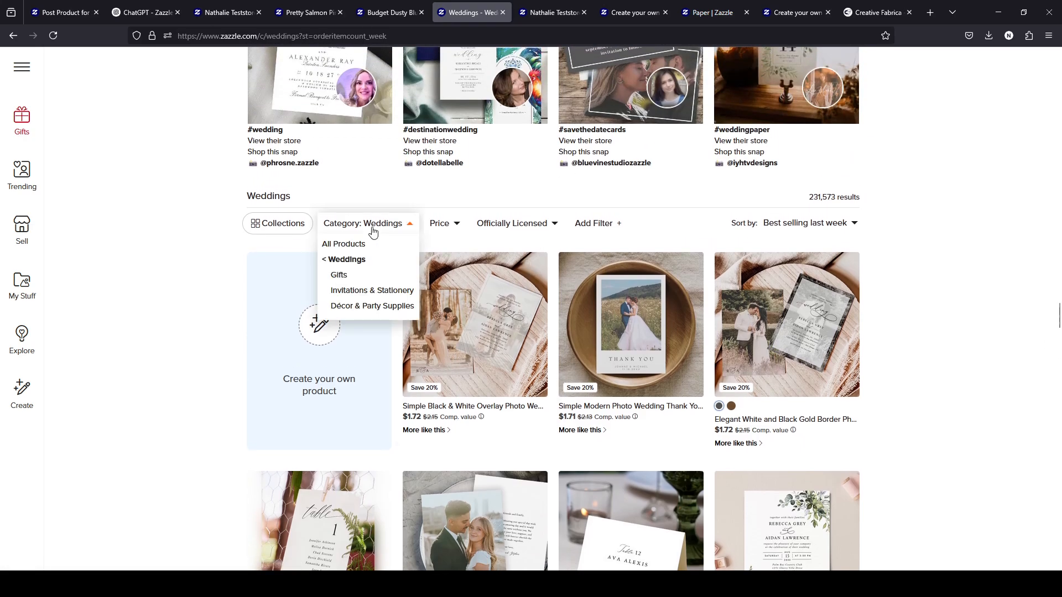
click(368, 291)
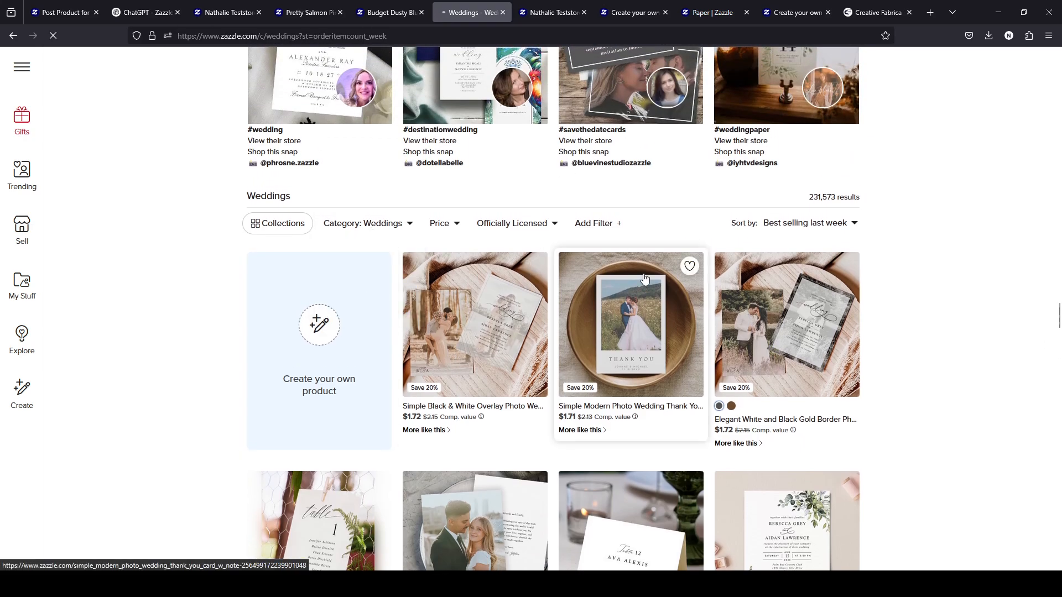
scroll(615, 293, down, 6)
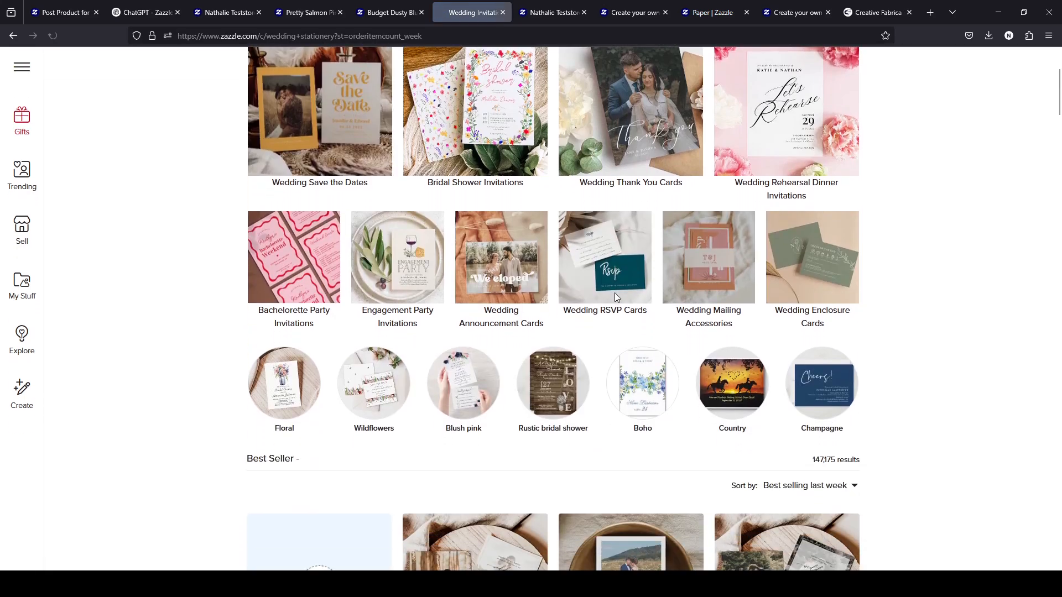
Examine the wedding stationery style categories and the best-selling invitations for tag ideas
scroll(615, 293, down, 4)
scroll(616, 295, up, 5)
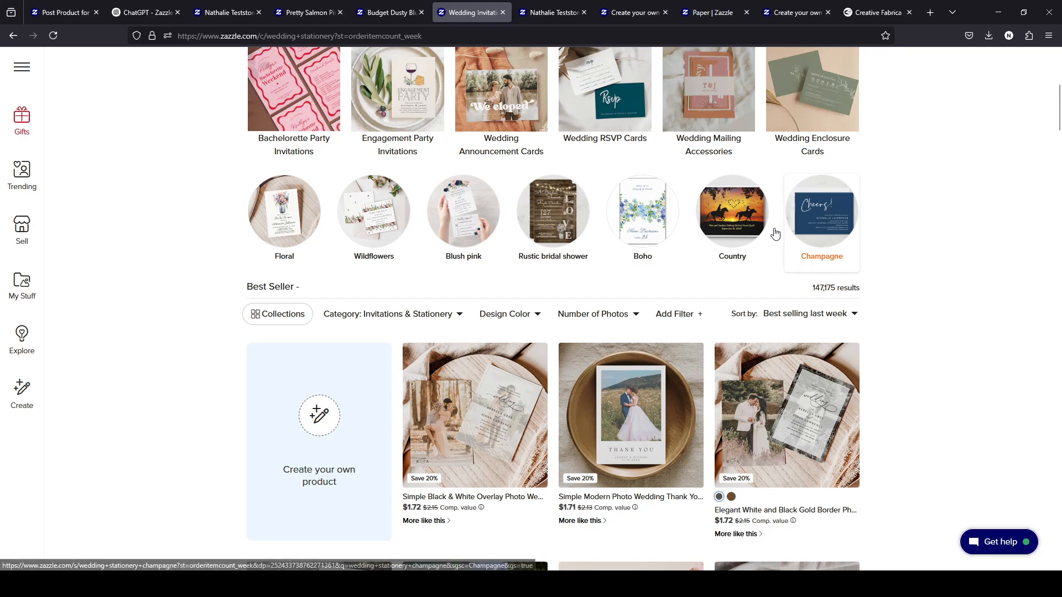
scroll(420, 346, up, 4)
scroll(414, 344, up, 1)
scroll(414, 345, down, 8)
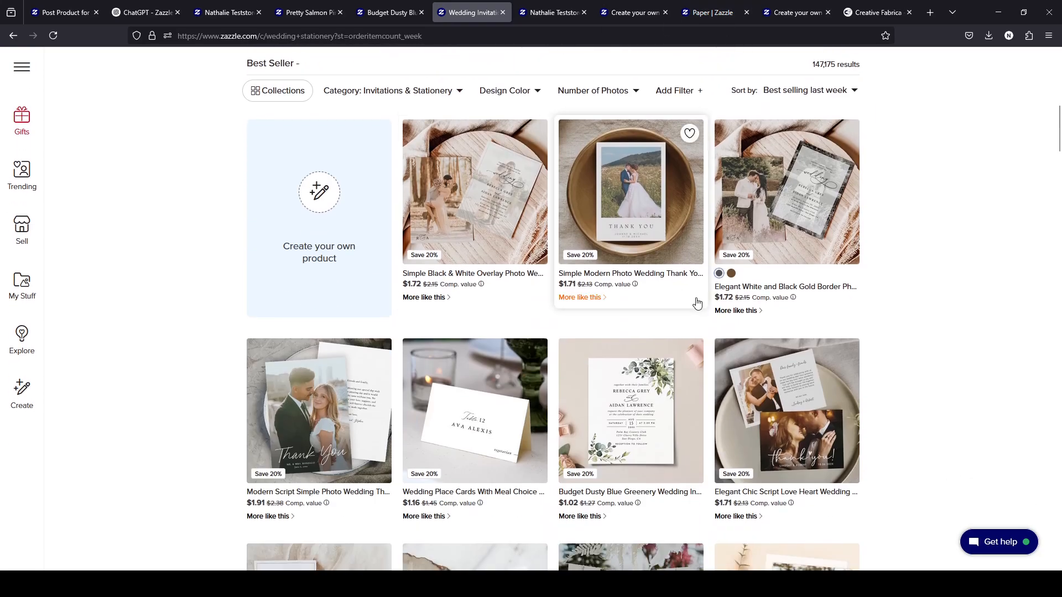
scroll(730, 299, up, 2)
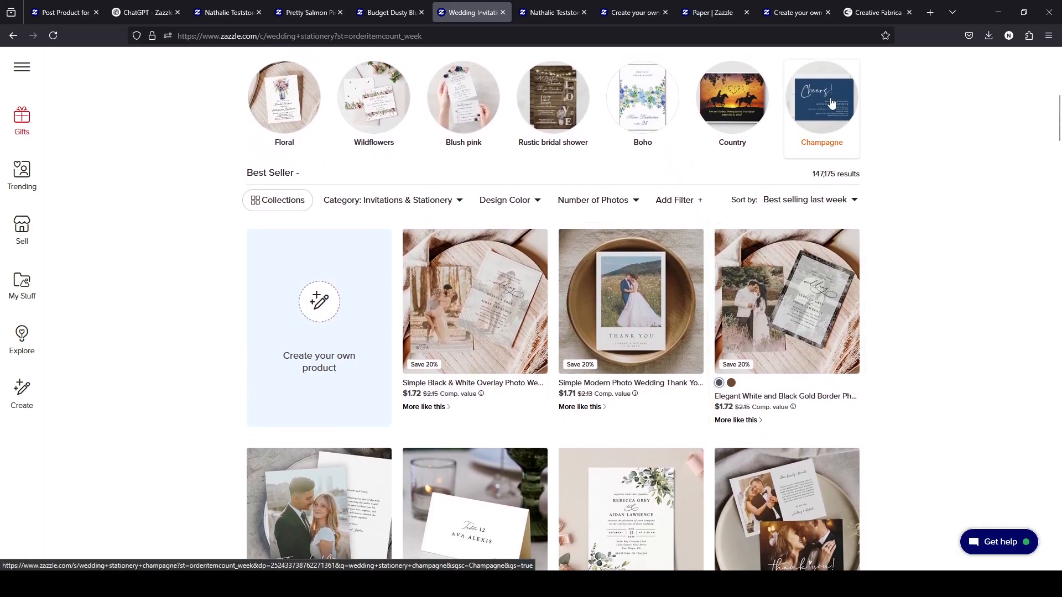
scroll(815, 308, up, 4)
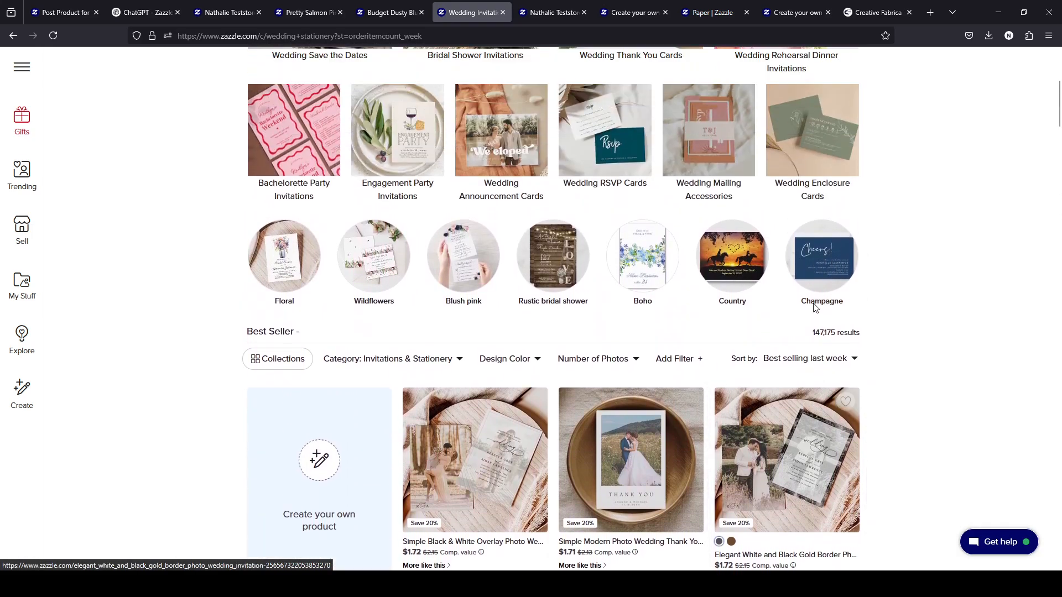
scroll(479, 416, down, 4)
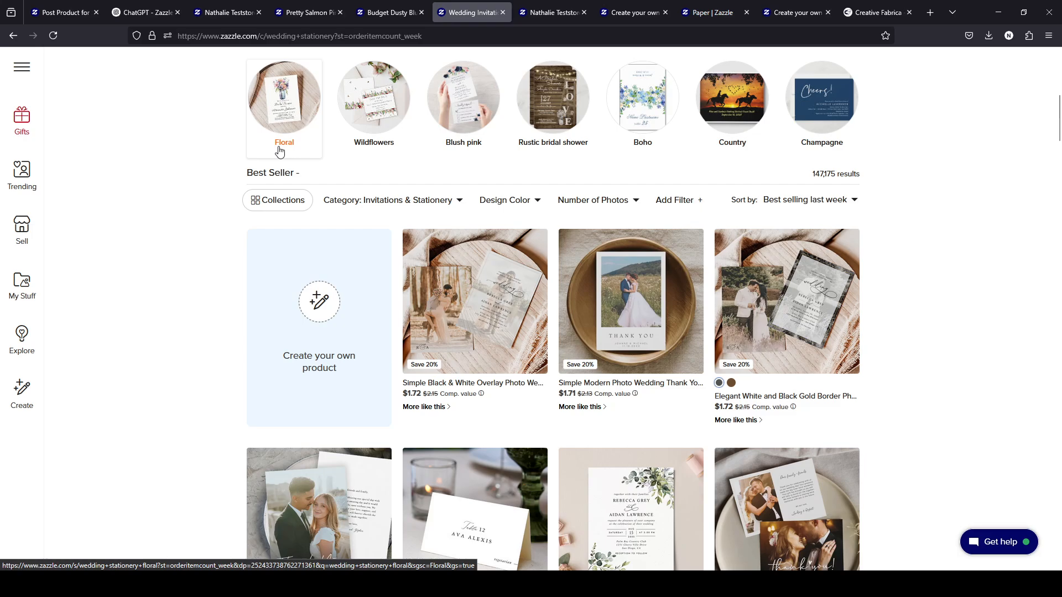
Return to the product posting form and add the tag phrase "modern minimalist wedding invitation", ended with a comma
click(58, 13)
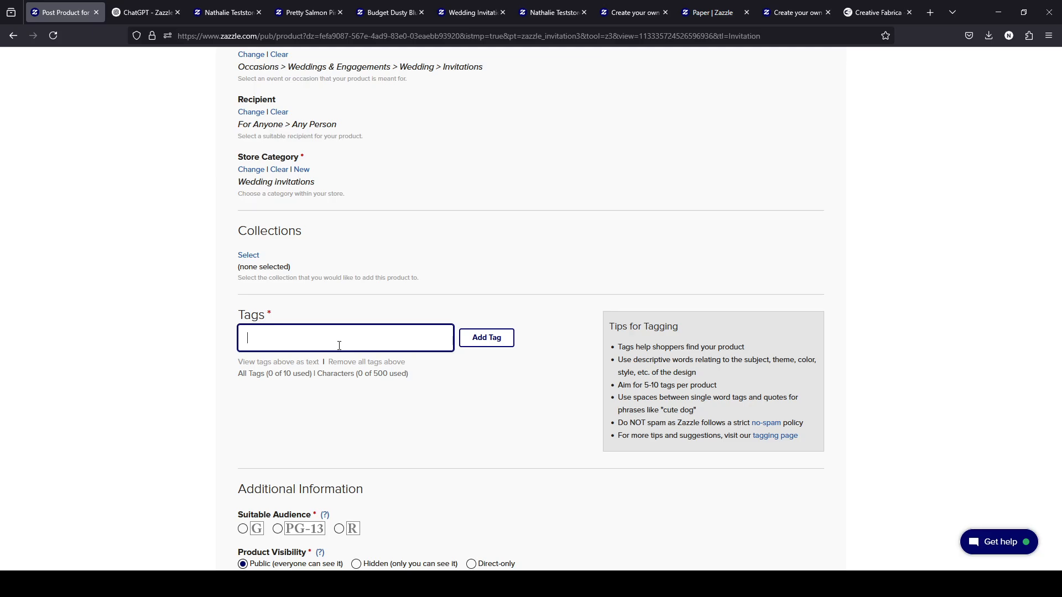
scroll(339, 345, up, 6)
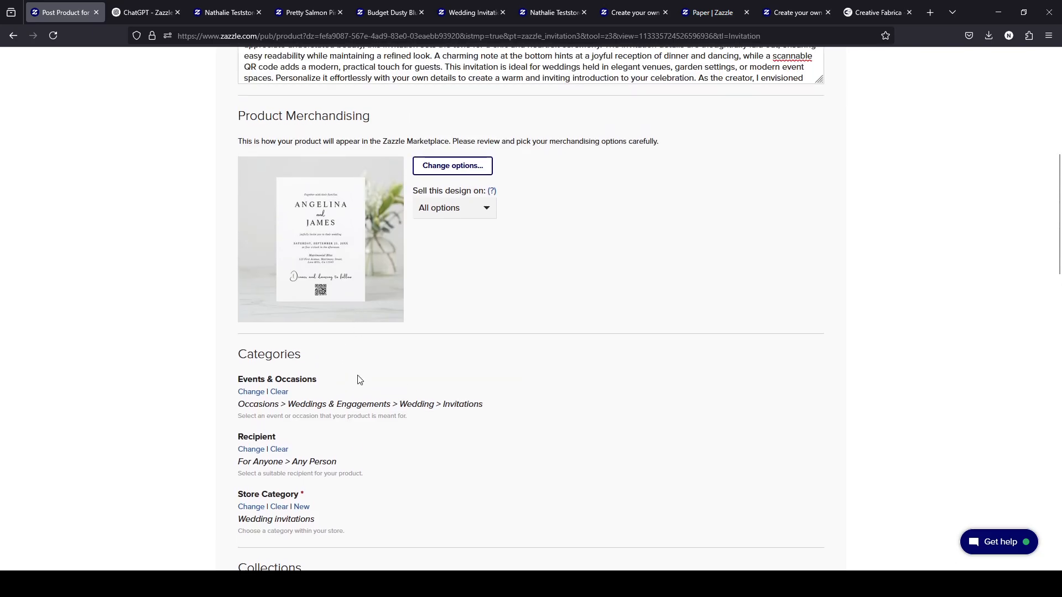
scroll(360, 379, down, 5)
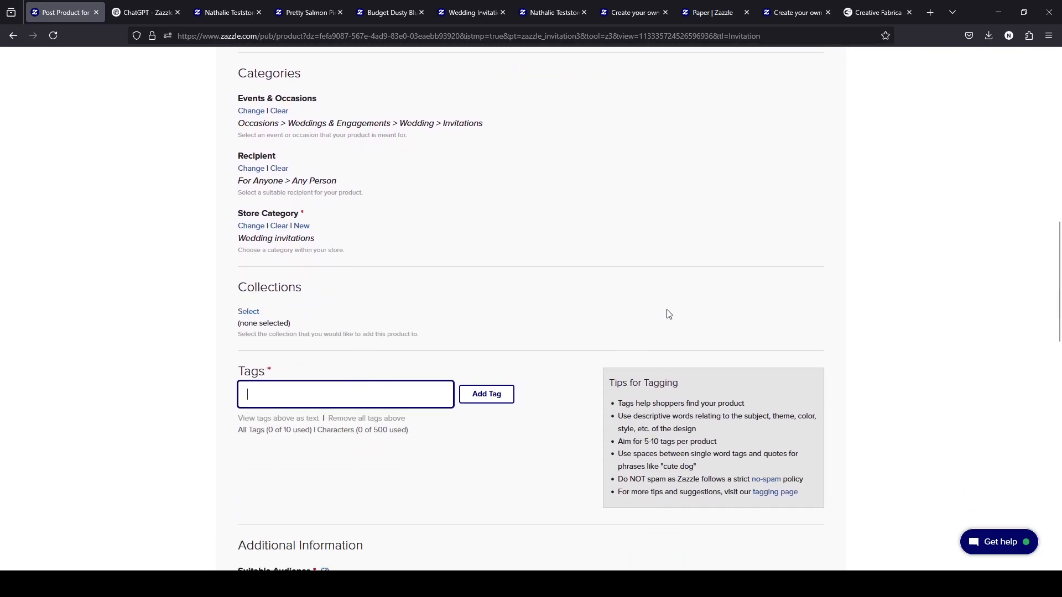
text(modern minimalist wedding )
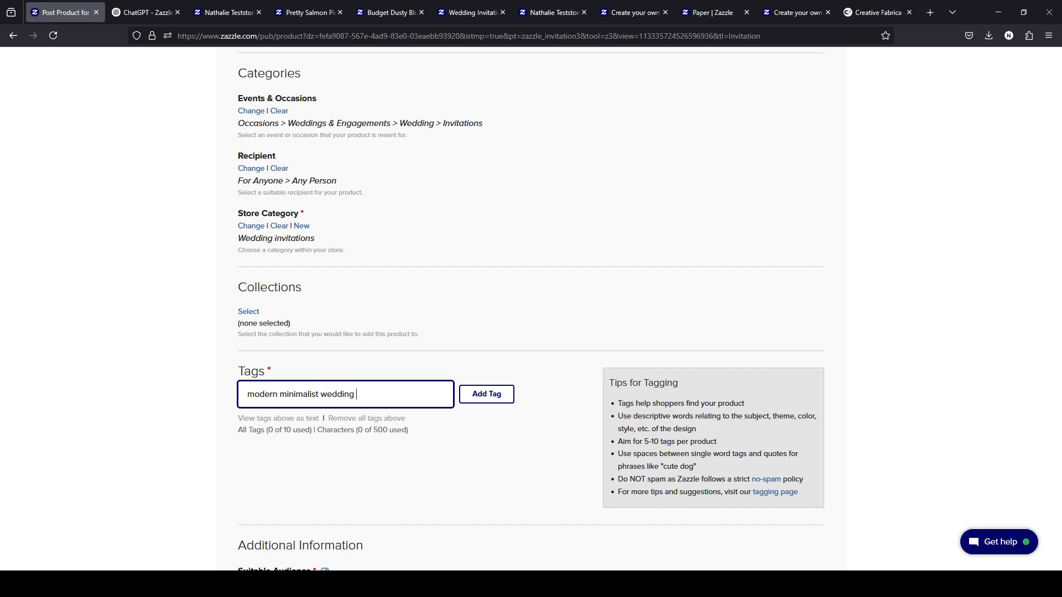
text(invitation)
text(,)
click(487, 393)
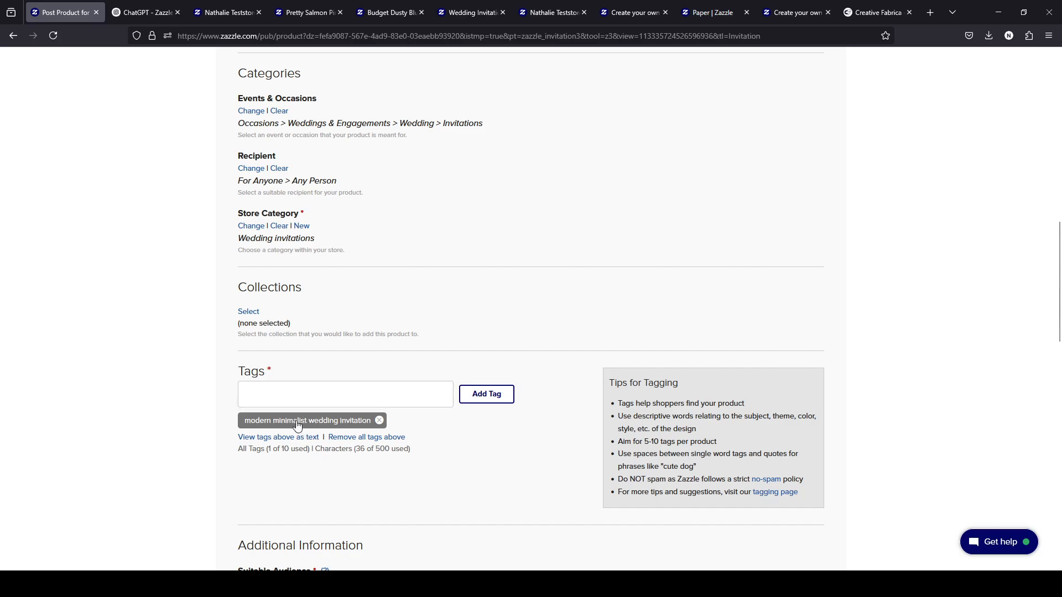
Copy the existing tag's phrase and try adding it again without a trailing comma
triple_click(262, 423)
key(ctrl+c)
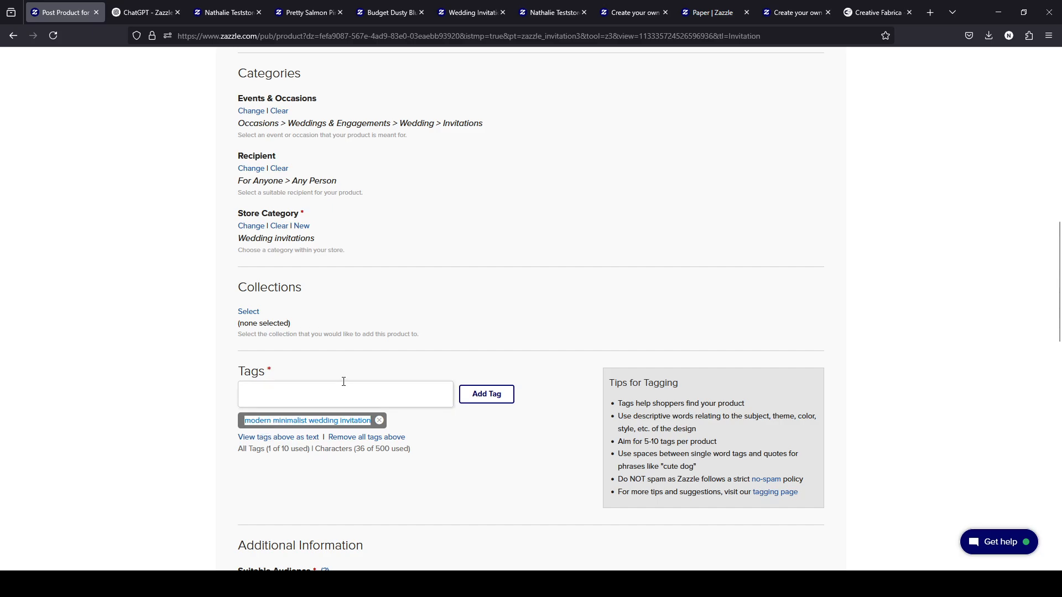
click(327, 397)
key(ctrl+v)
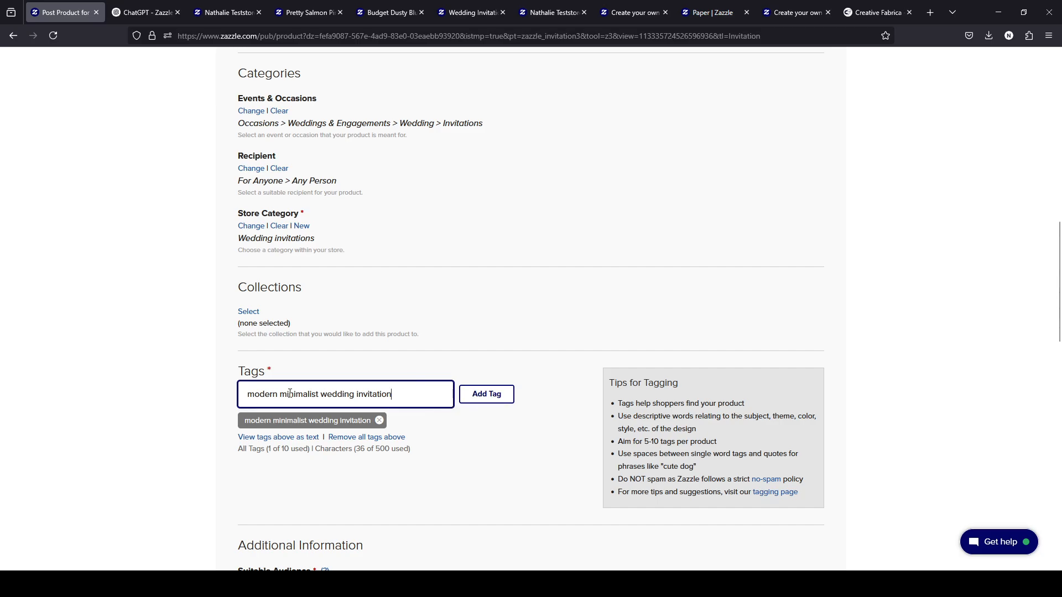
click(483, 396)
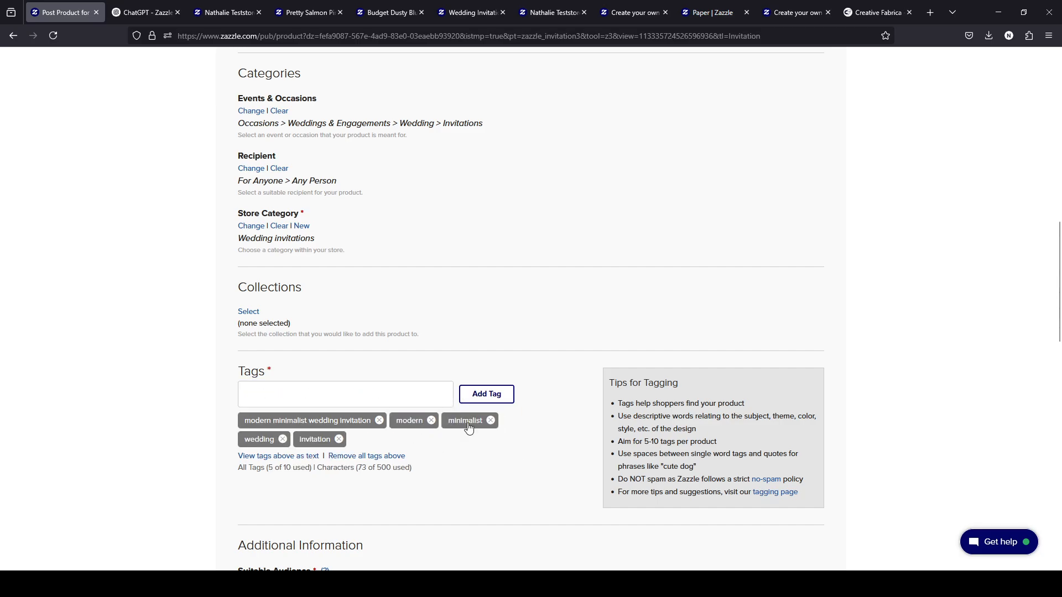
Remove the single-word tags wedding, invitation, modern and minimalist, keeping only the full phrase
click(282, 439)
click(283, 439)
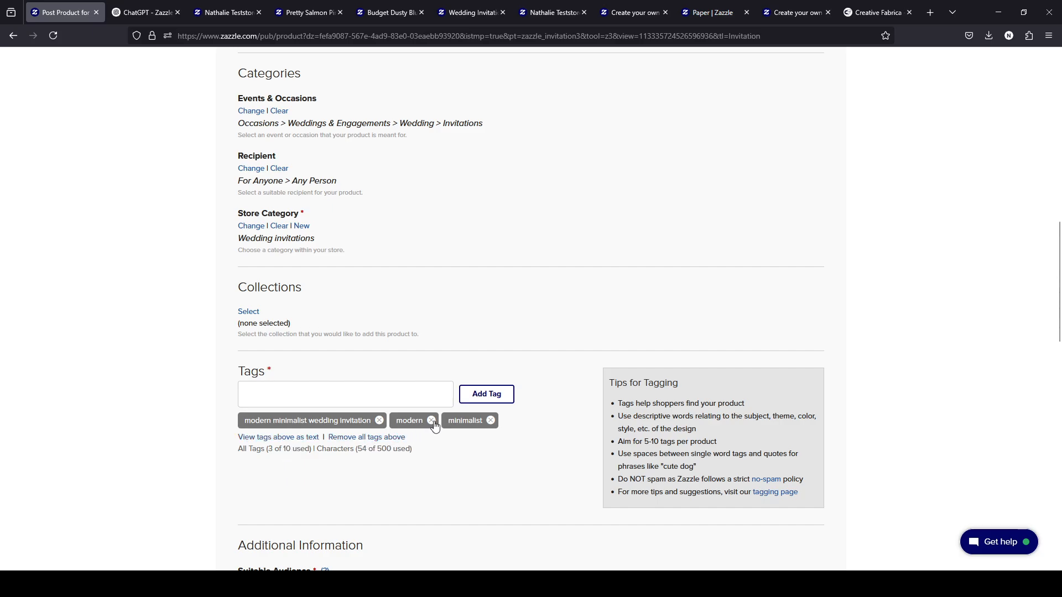
click(431, 421)
click(439, 421)
click(399, 391)
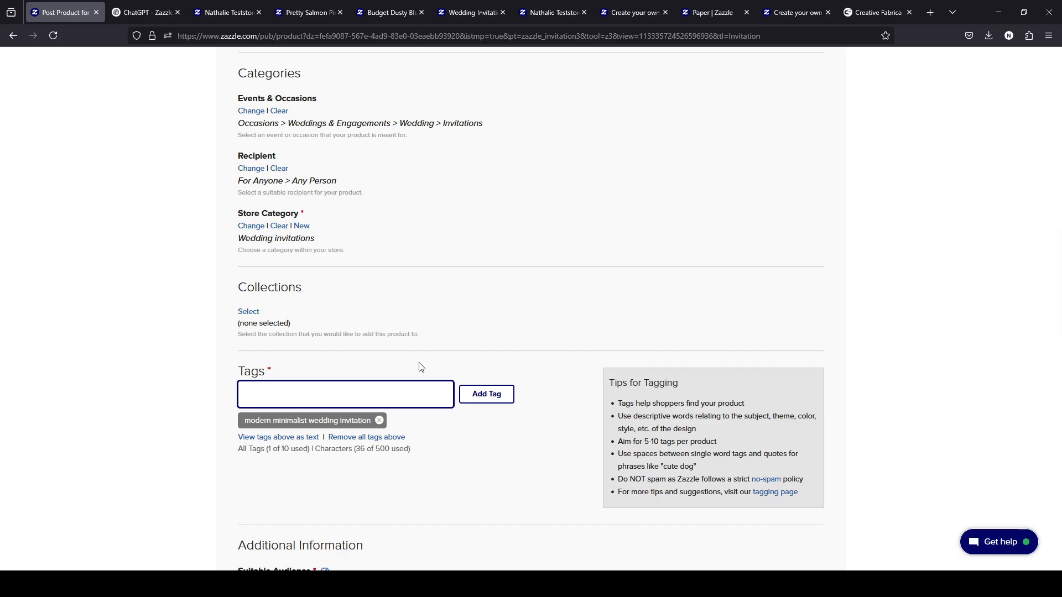
Switch to the ChatGPT Zazzle Listing Agent chat and review its suggested tags for the invitation
click(141, 12)
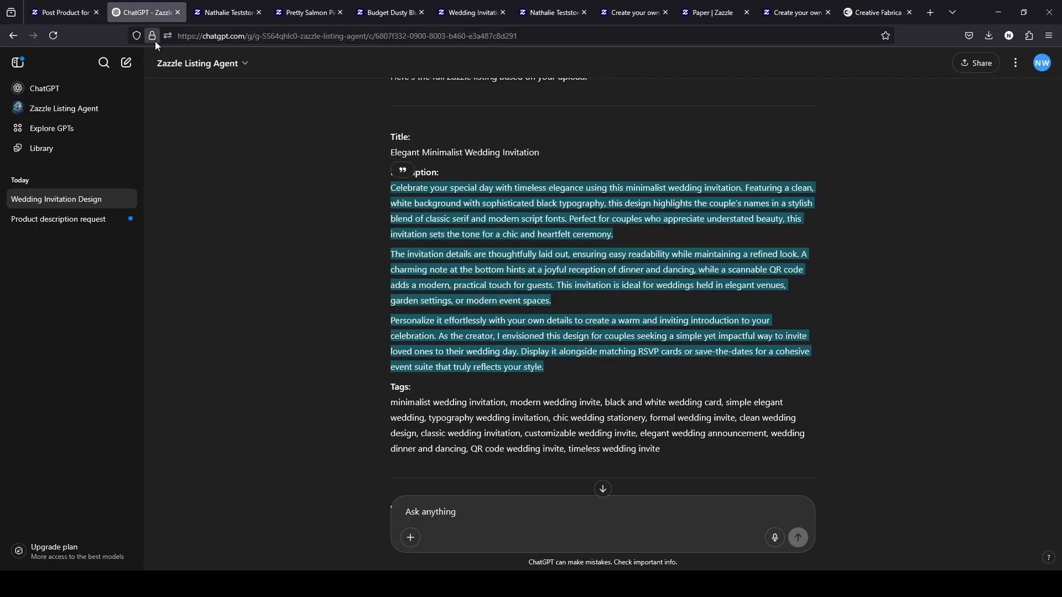
scroll(513, 365, down, 2)
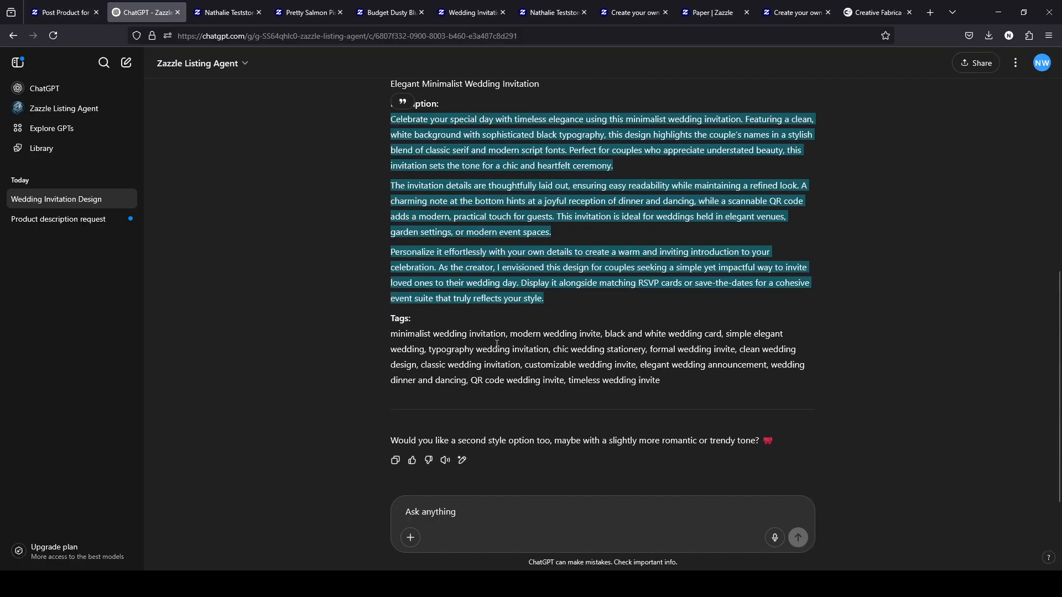
click(565, 374)
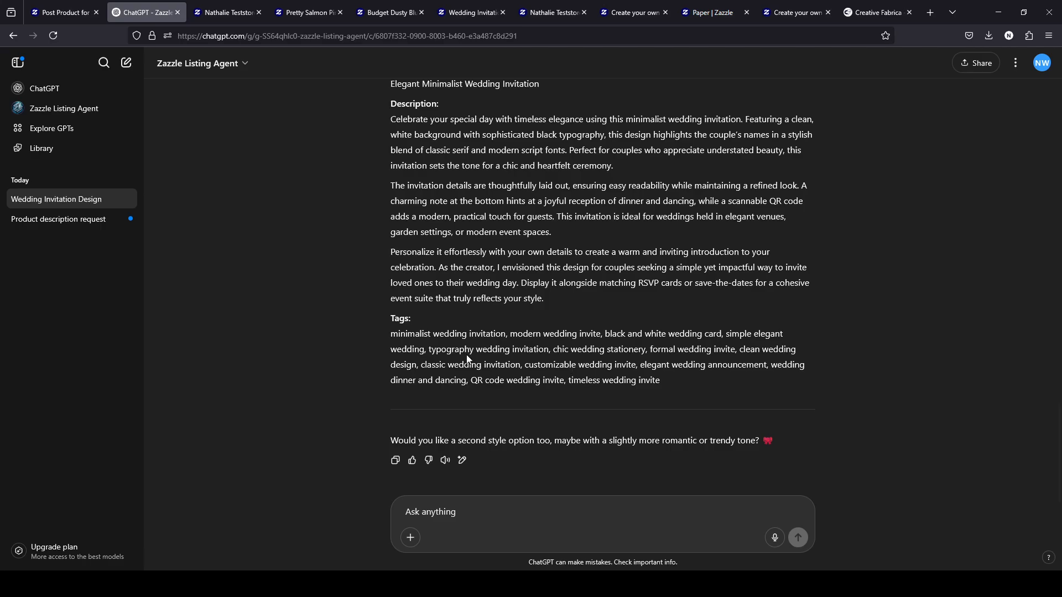
Back in the posting form, copy the existing tag phrase and submit it again with a trailing comma
click(61, 12)
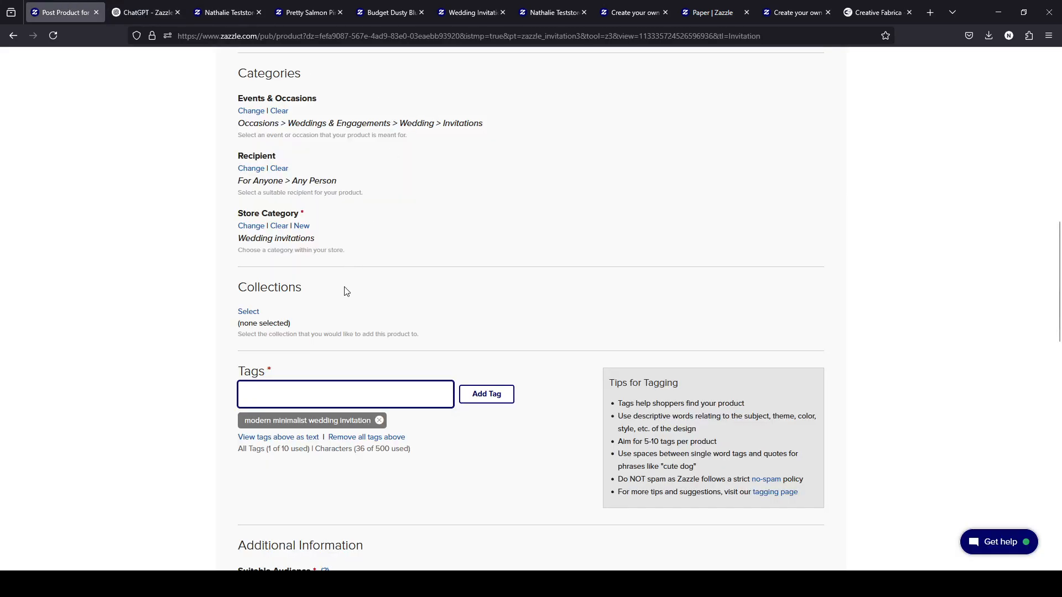
triple_click(303, 421)
key(ctrl+c)
click(336, 396)
key(ctrl+v)
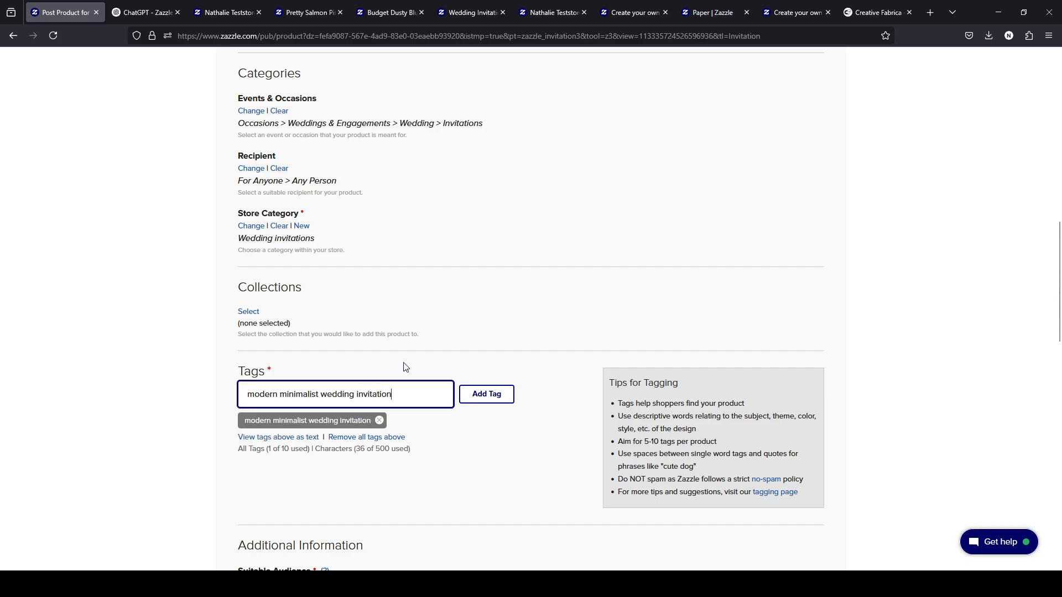
text(,)
click(490, 390)
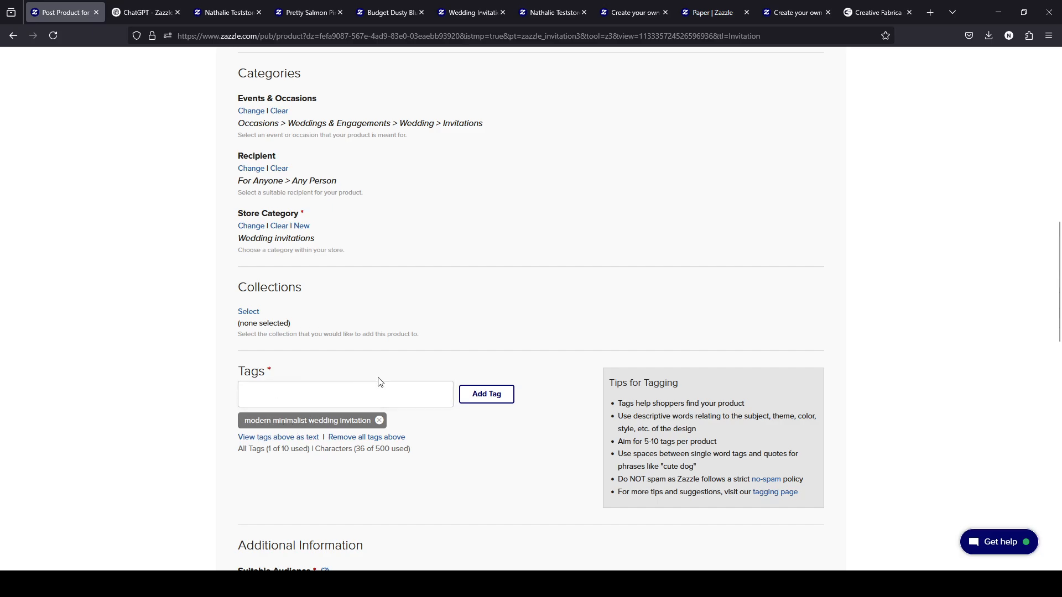
Review the generated description and suggested tags in the ChatGPT listing chat
click(163, 11)
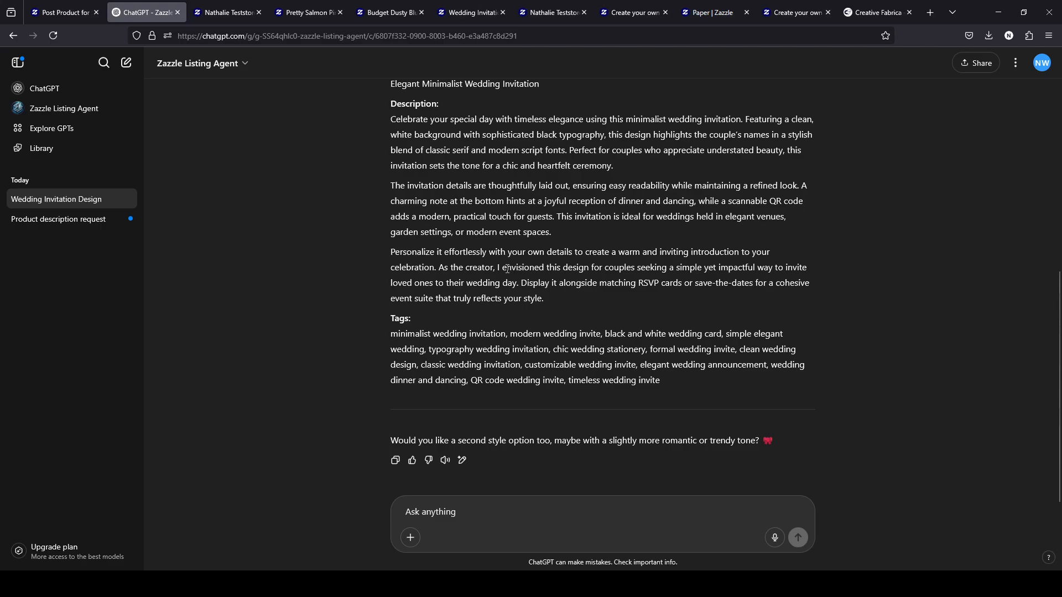
drag(389, 118, 675, 294)
scroll(745, 411, up, 5)
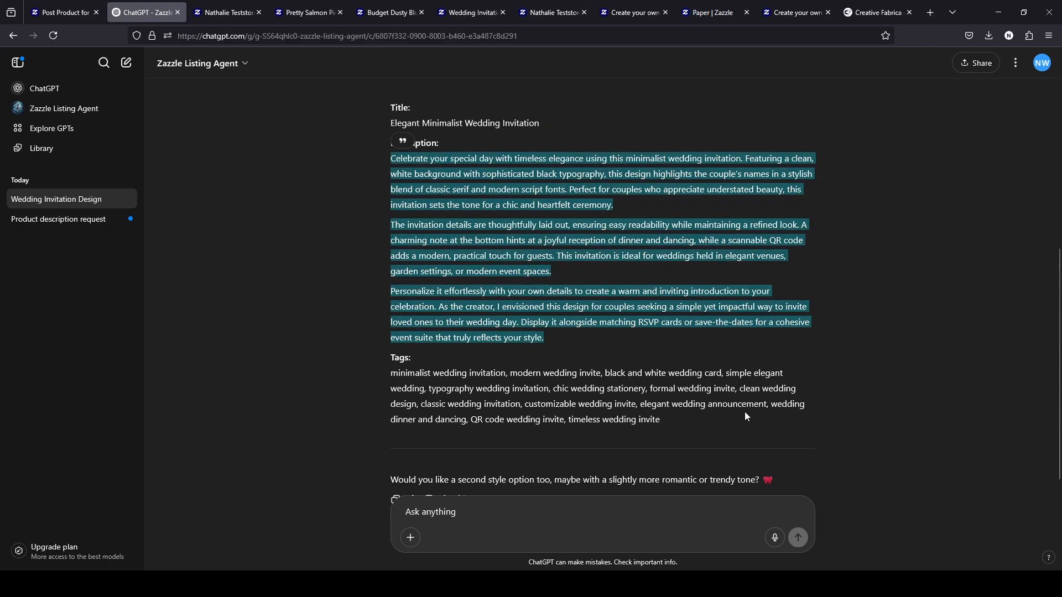
scroll(746, 412, down, 3)
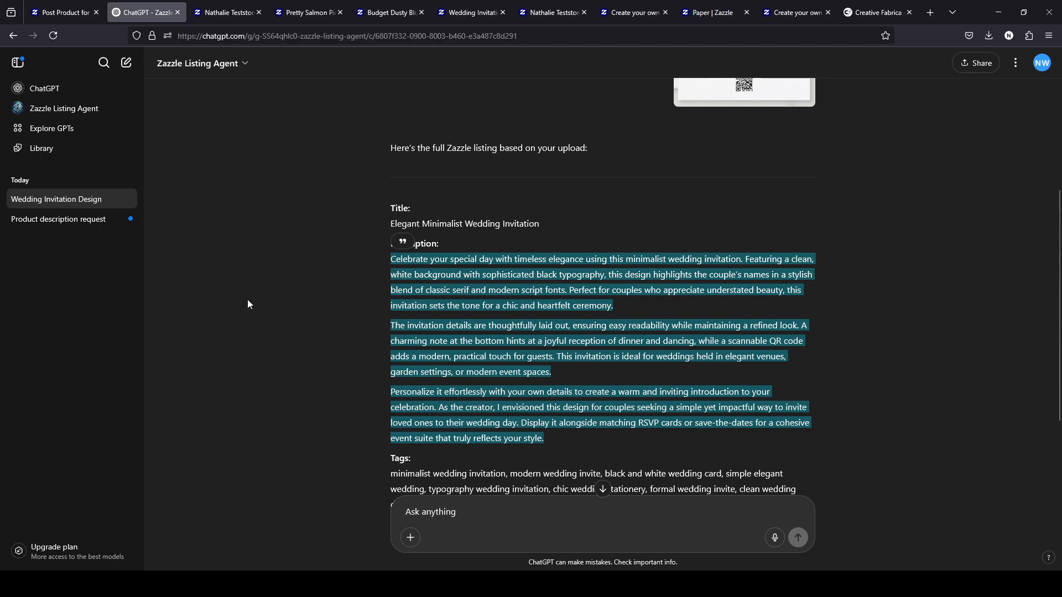
click(477, 265)
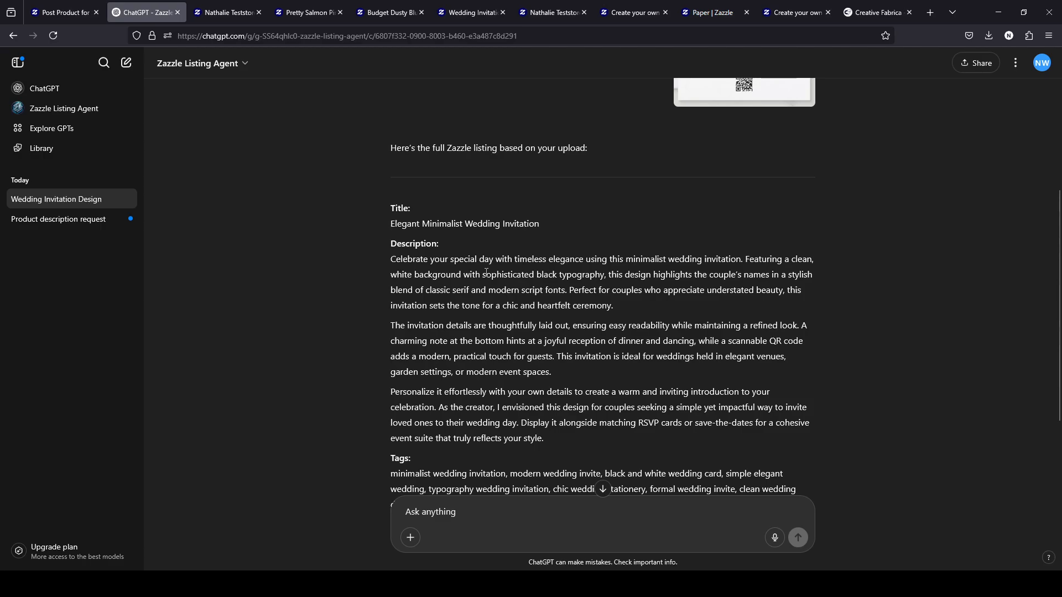
scroll(485, 361, down, 5)
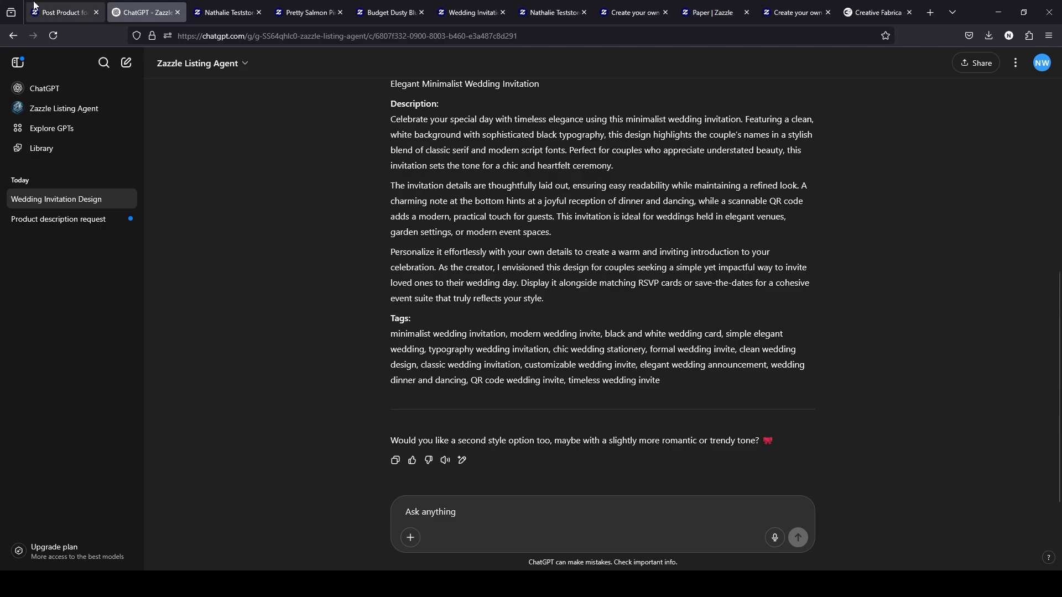
Check the posting form's tag section against the tags suggested in the ChatGPT listing chat
click(50, 14)
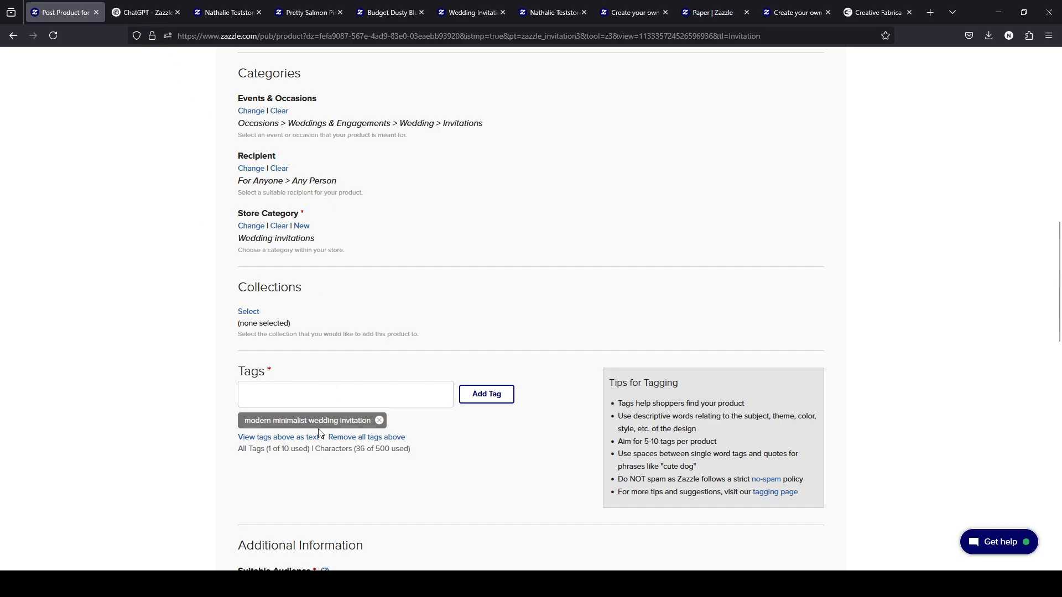
click(430, 395)
click(137, 3)
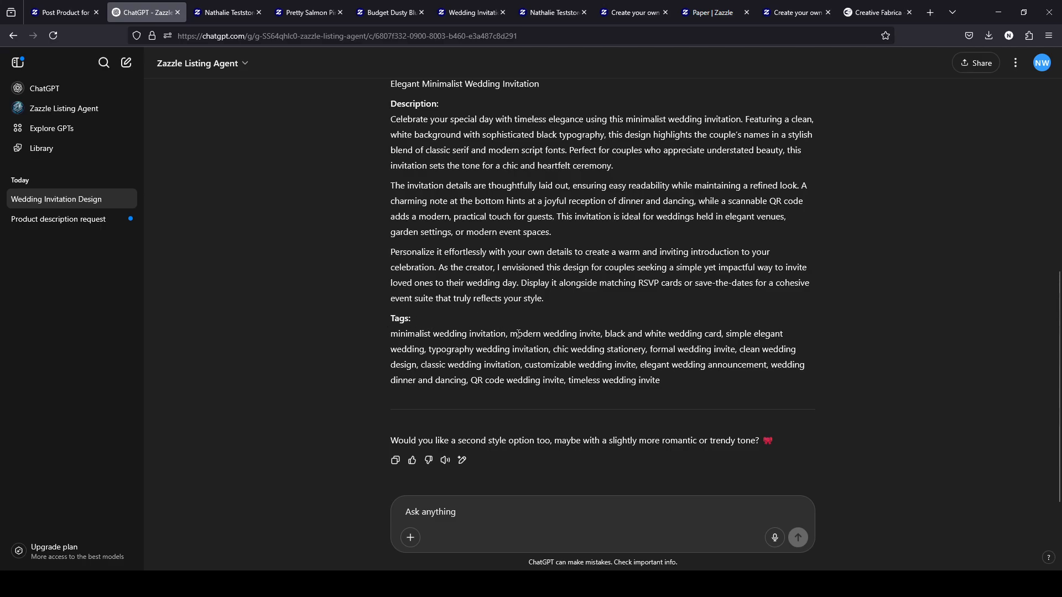
drag(395, 339, 542, 334)
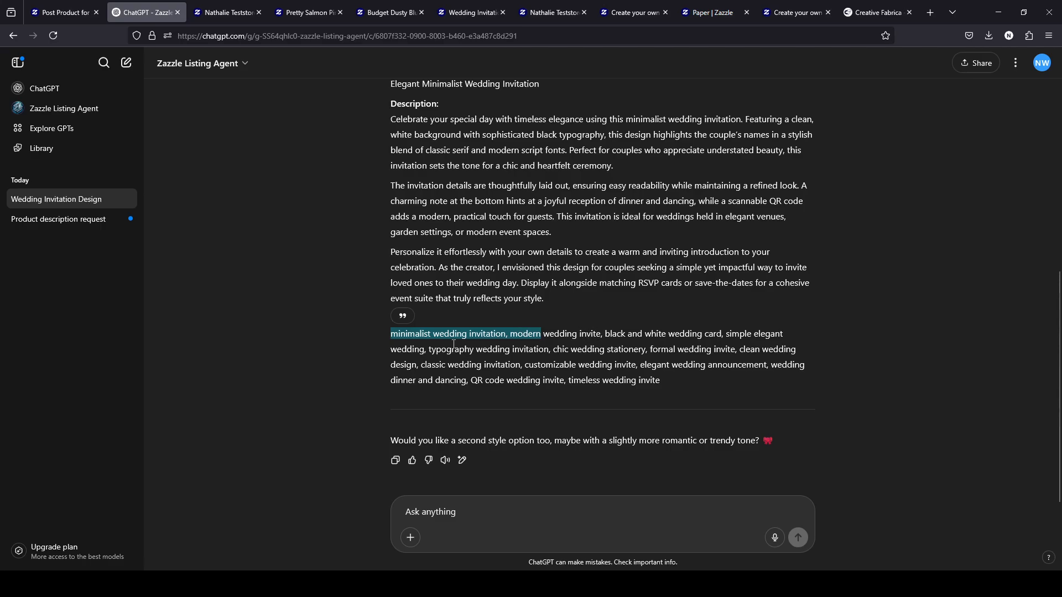
click(547, 333)
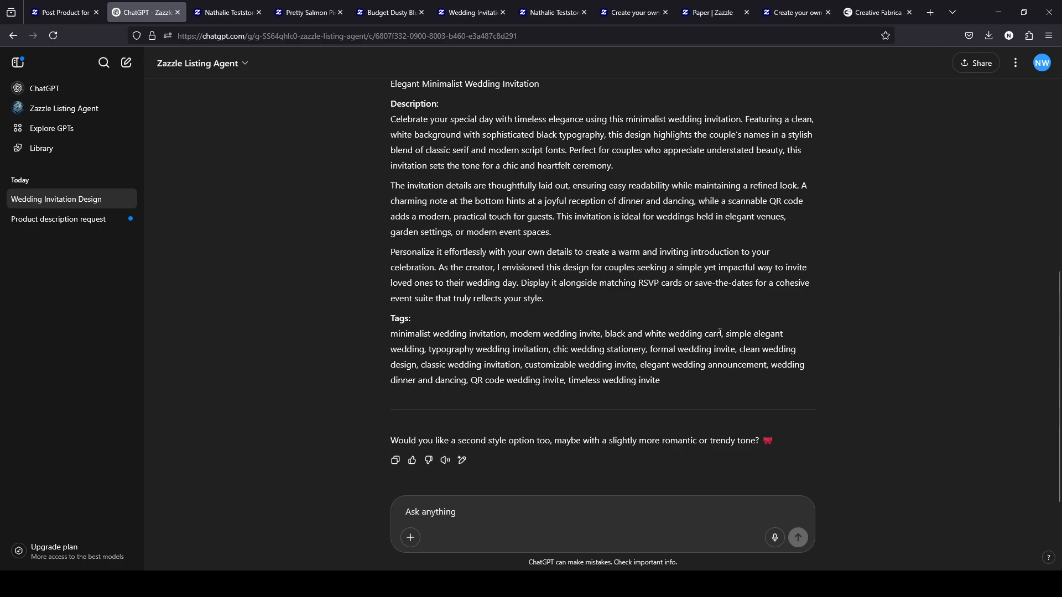
Copy the suggested tag "black and white wedding card" from ChatGPT and add it to the Zazzle form as "black and white wedding invite"
drag(606, 335, 725, 335)
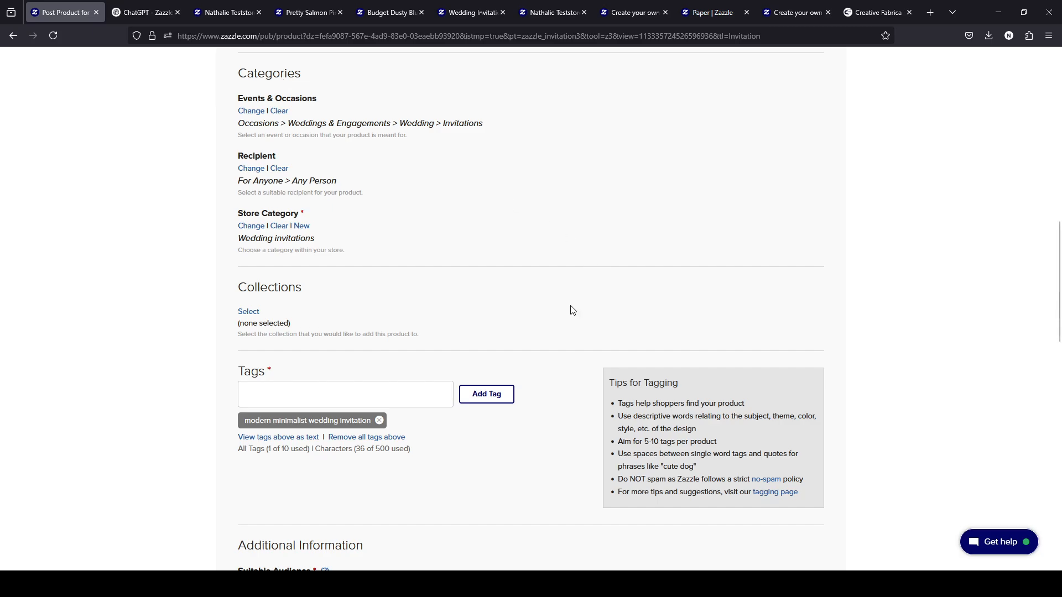
click(58, 12)
click(350, 385)
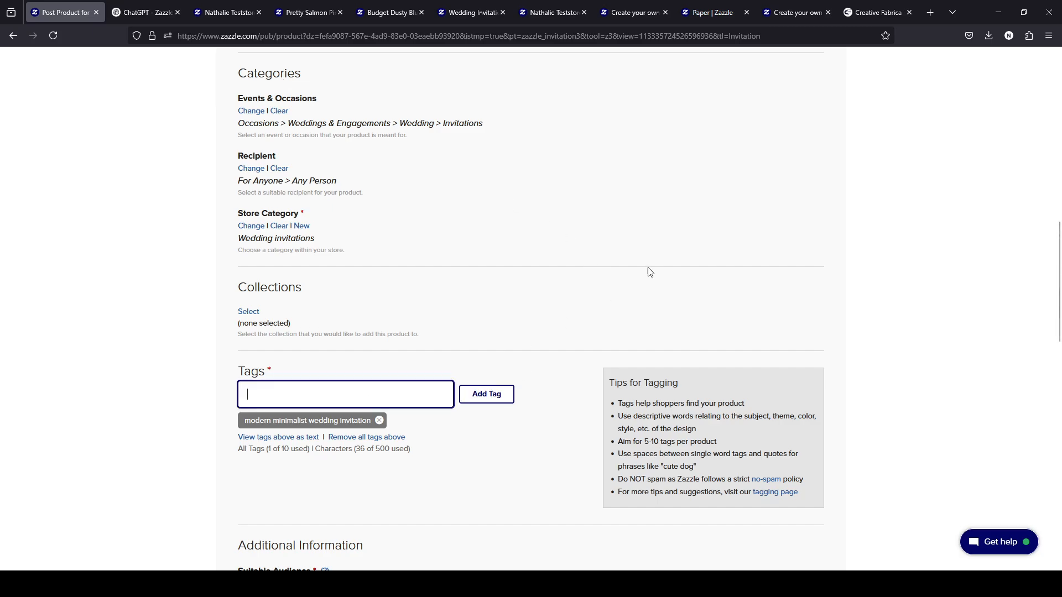
key(ctrl+v)
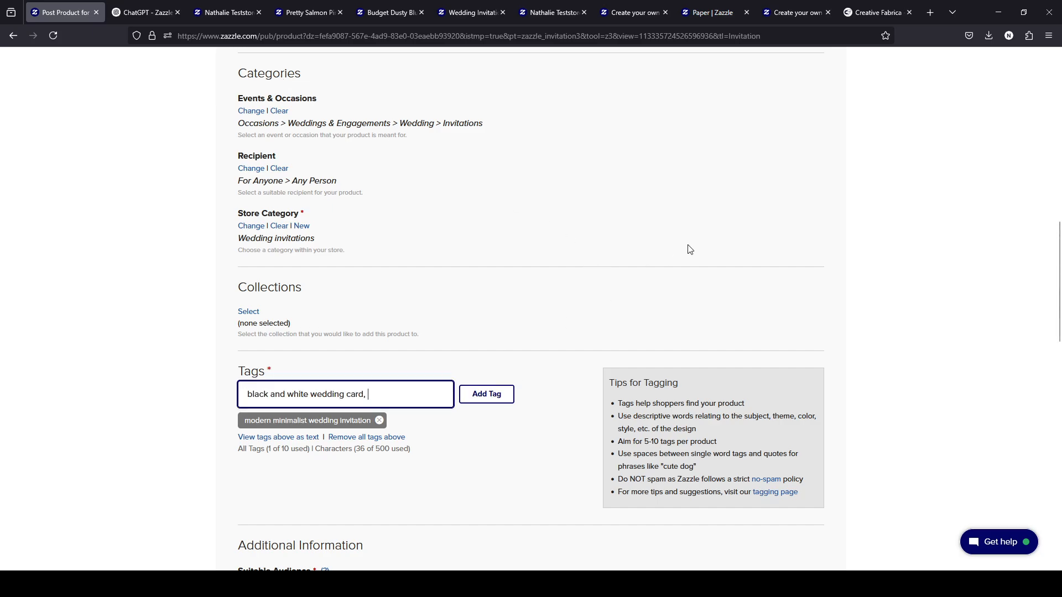
double_click(356, 394)
text(invite)
click(474, 396)
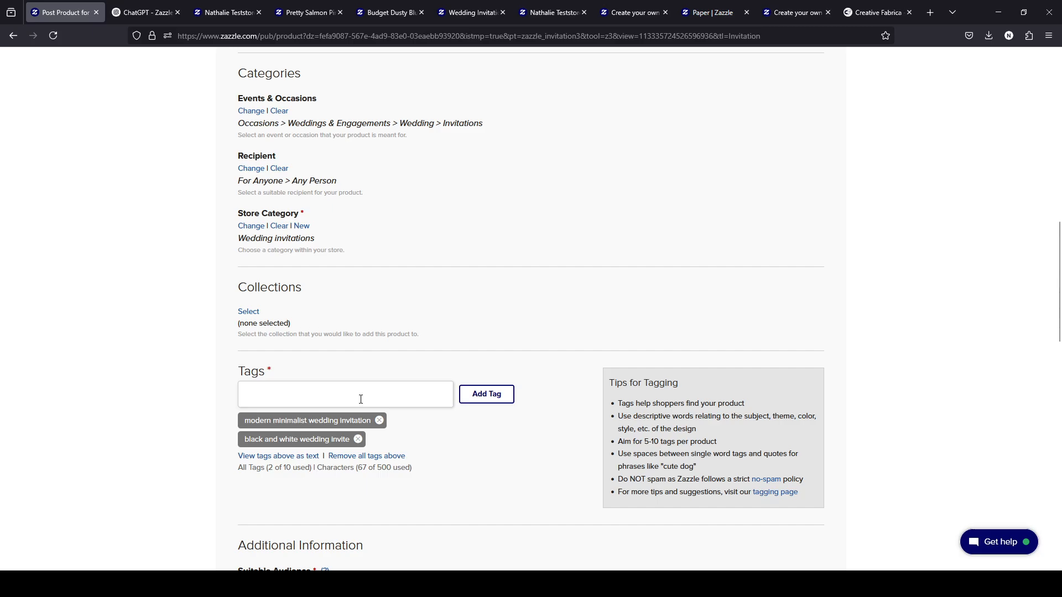
Reuse the copied phrase to enter "black and white wedding card invitation," as another tag
triple_click(271, 439)
click(315, 385)
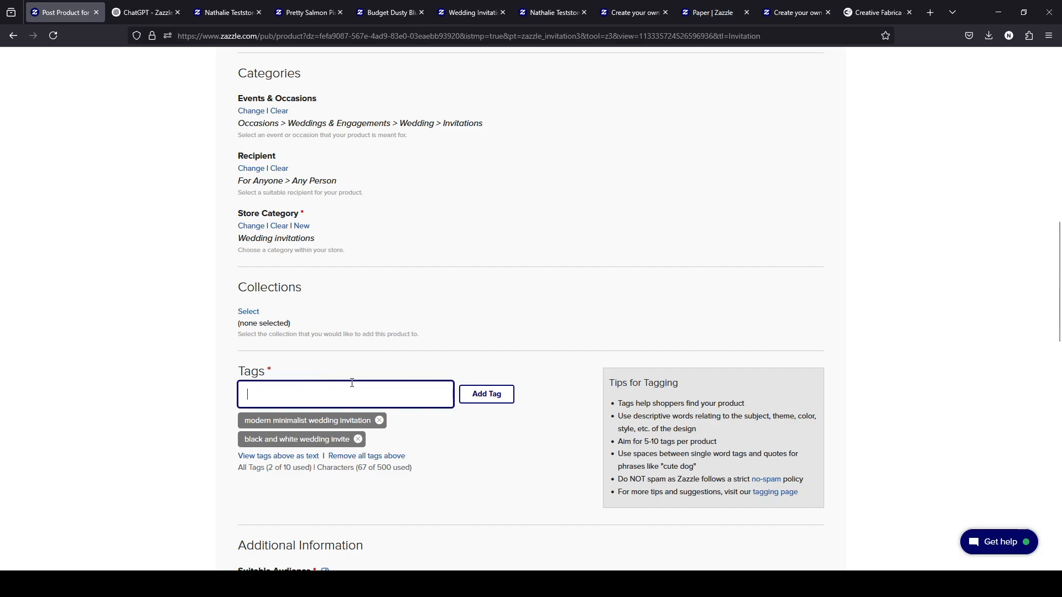
key(ctrl+v)
key(BackSpace)
key(BackSpace)
text(invitation)
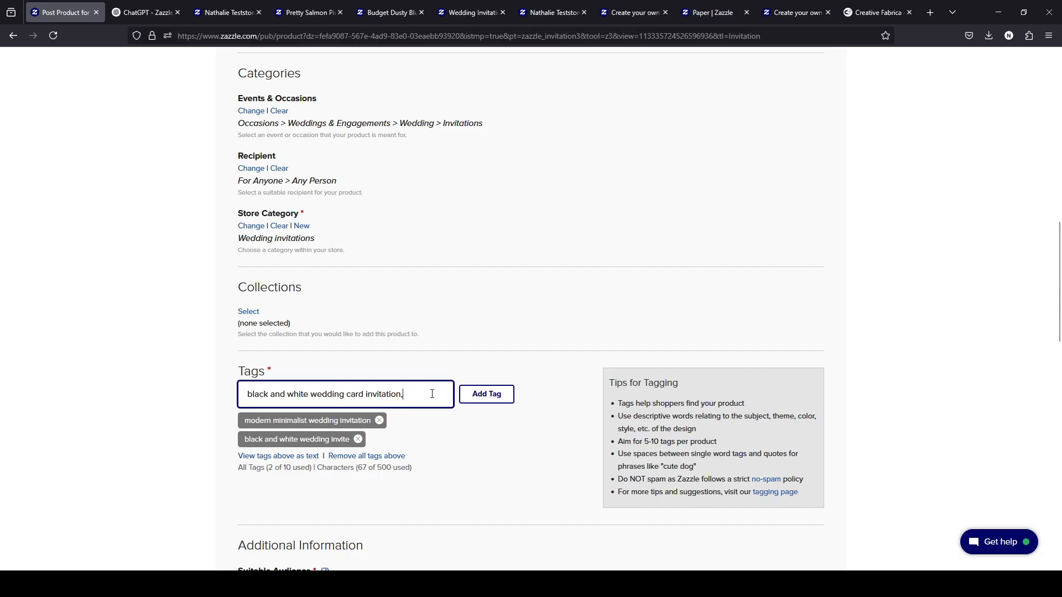
Try to add the tag "black and white wedding card invitation" and empty the tag field
click(487, 393)
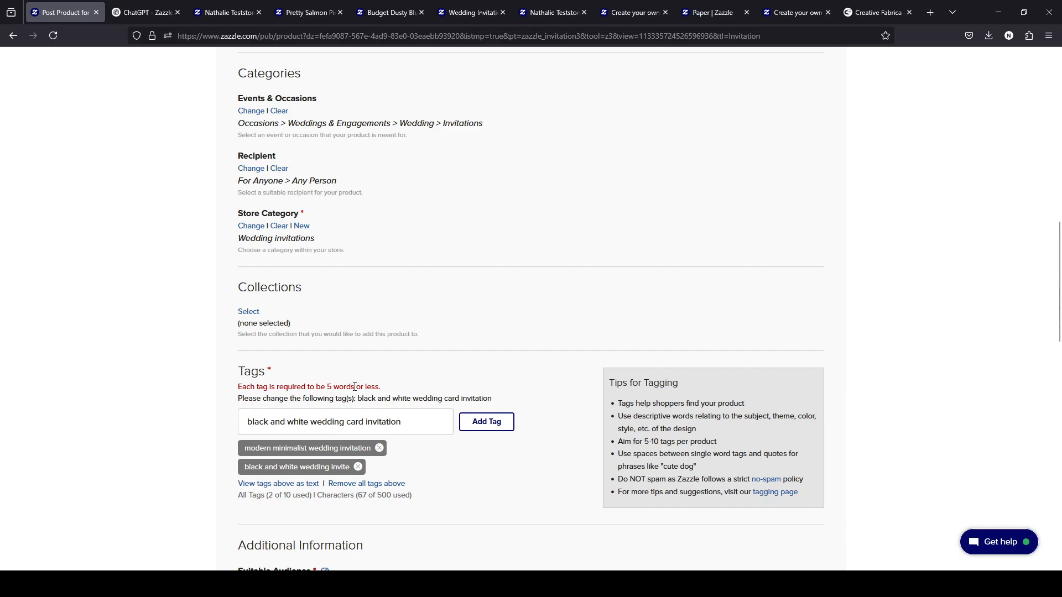
drag(248, 422, 448, 431)
key(BackSpace)
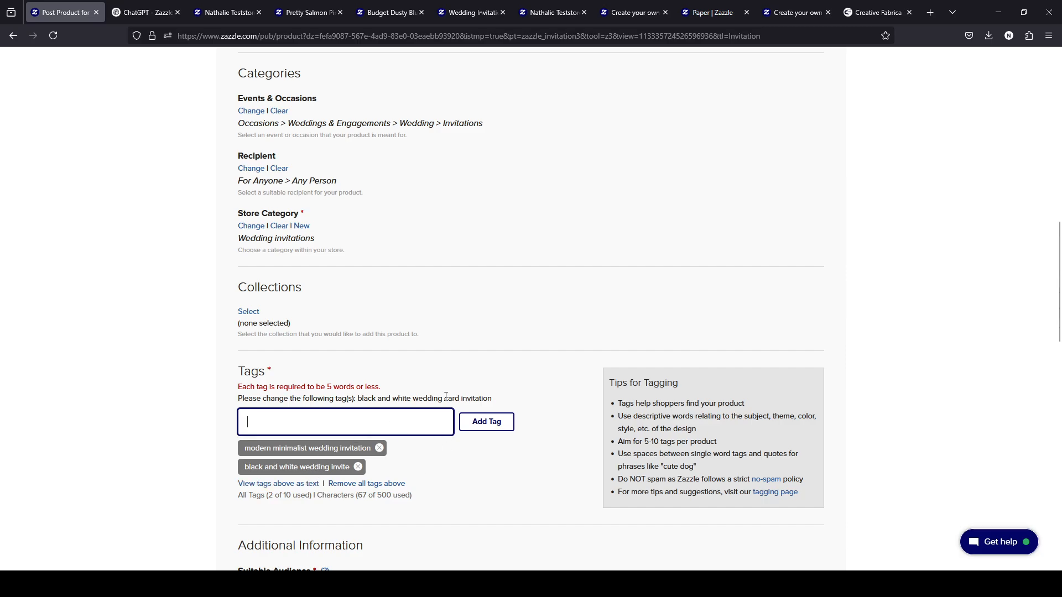
Switch to the ChatGPT conversation and copy "simple elegant wedding, typography" from the suggested tags
click(145, 13)
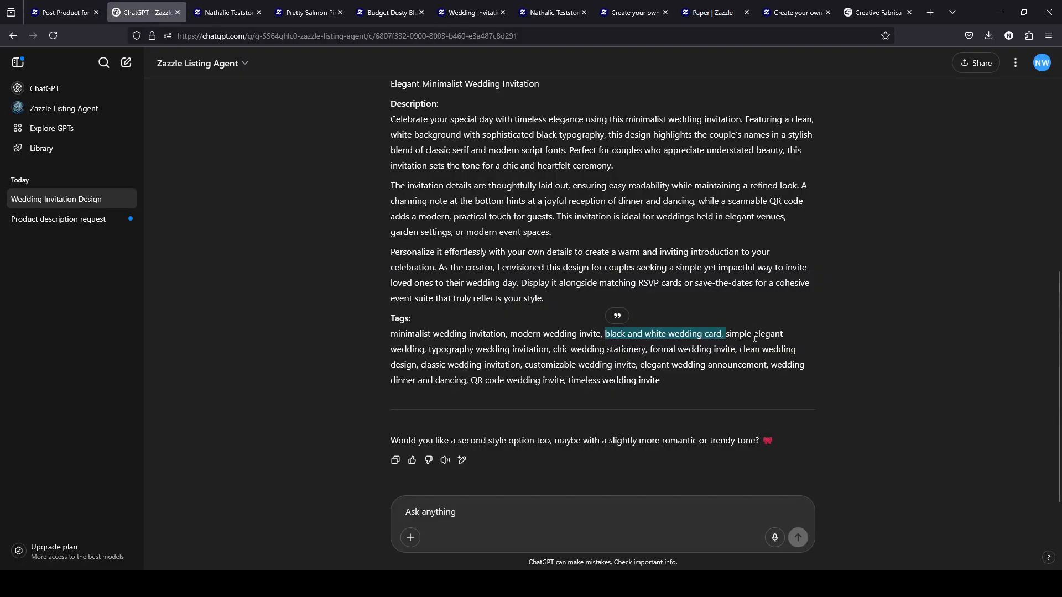
click(755, 338)
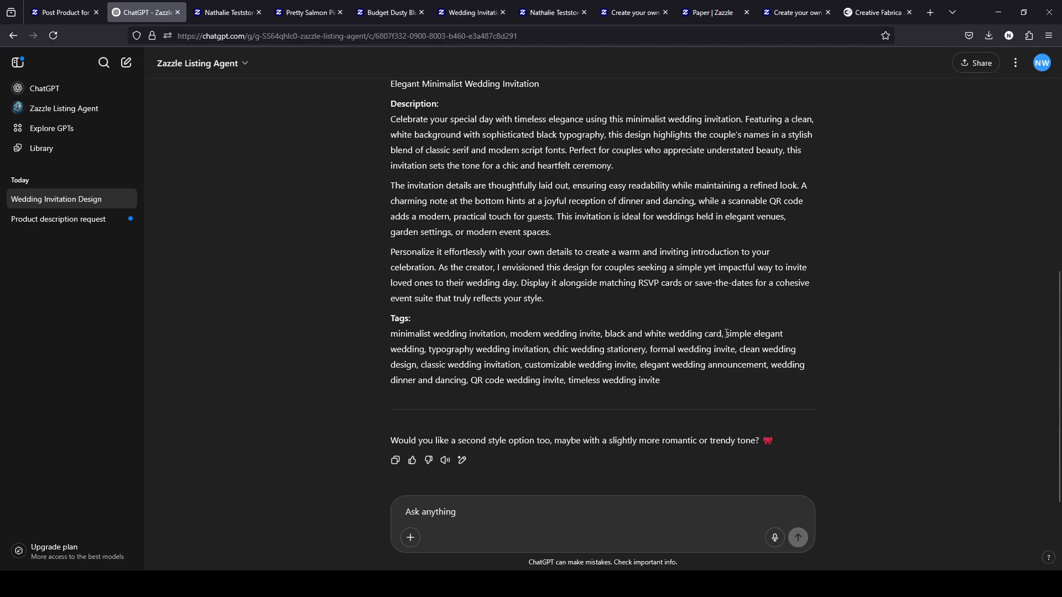
drag(726, 333, 473, 353)
key(ctrl+c)
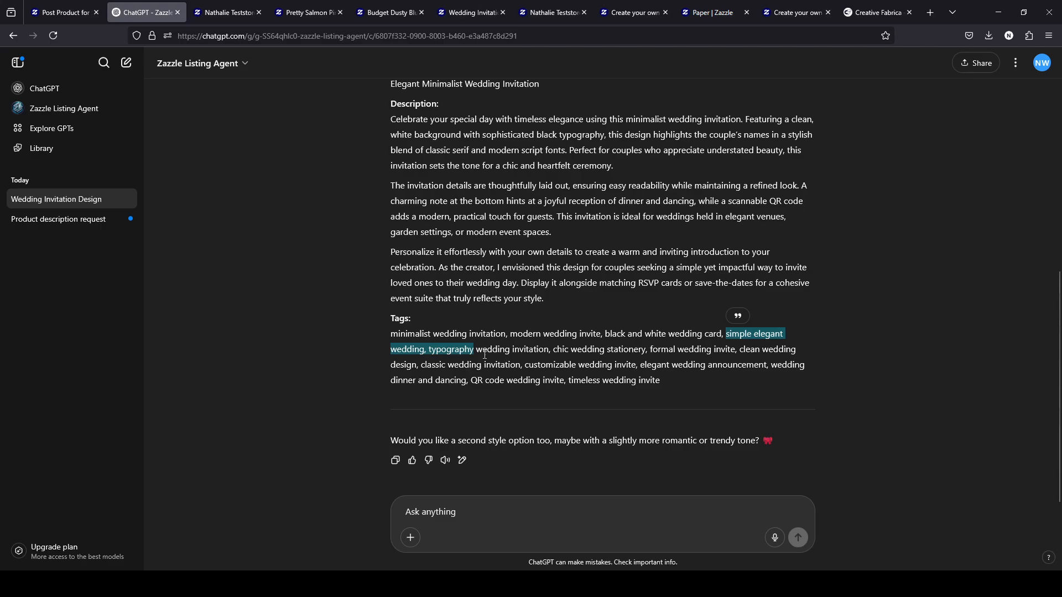
Return to the Zazzle product form, paste the copied text, shorten it to "simple elegant typography" and add it as a tag
click(61, 12)
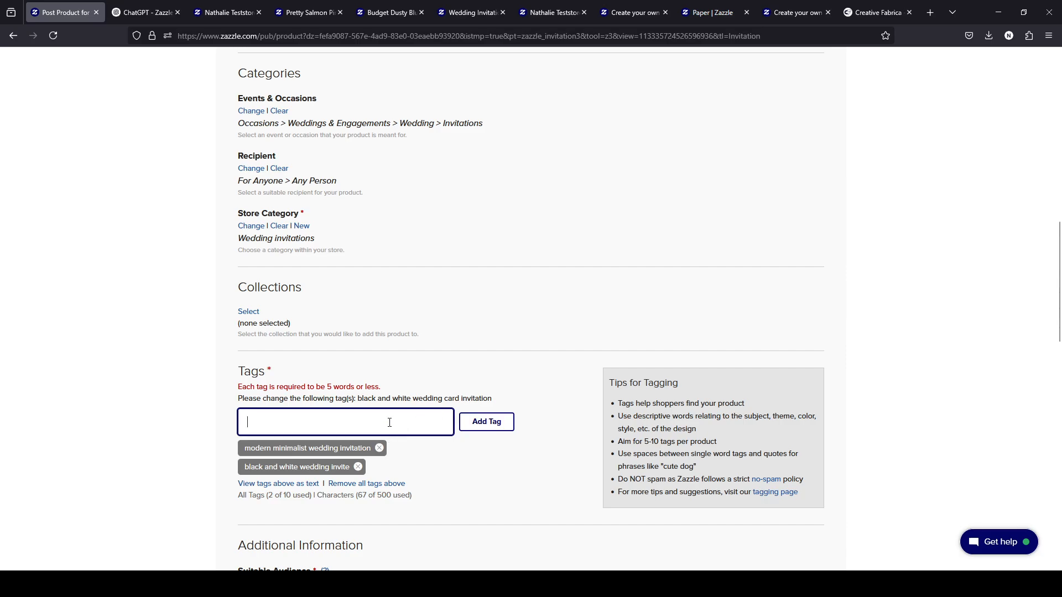
key(ctrl+v)
text(,)
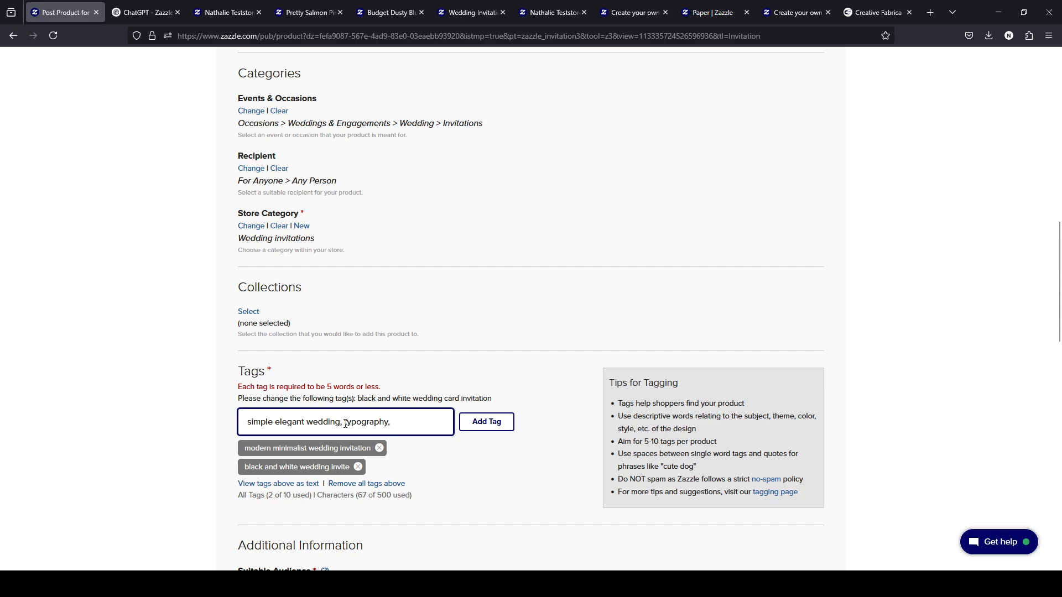
key(Delete)
double_click(329, 423)
key(BackSpace)
click(487, 421)
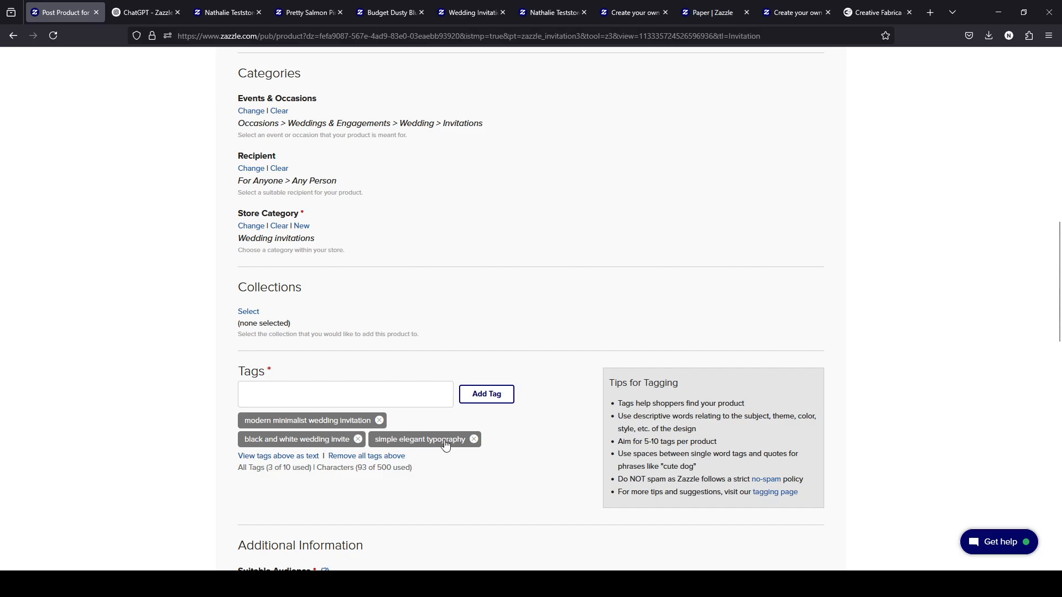
Copy "QR code" from the suggested tags in the ChatGPT conversation
scroll(394, 329, up, 3)
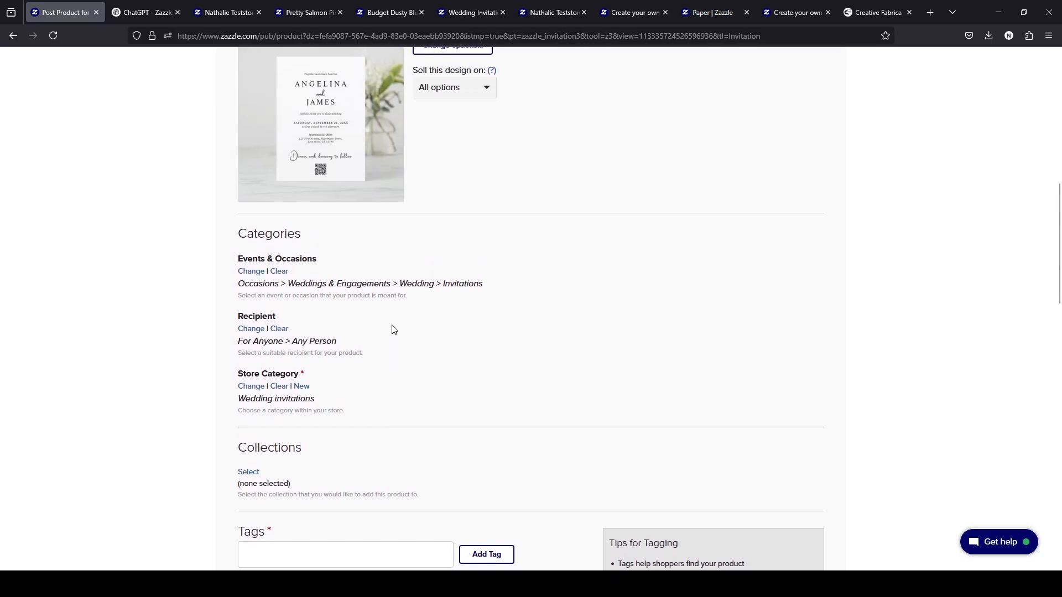
click(146, 12)
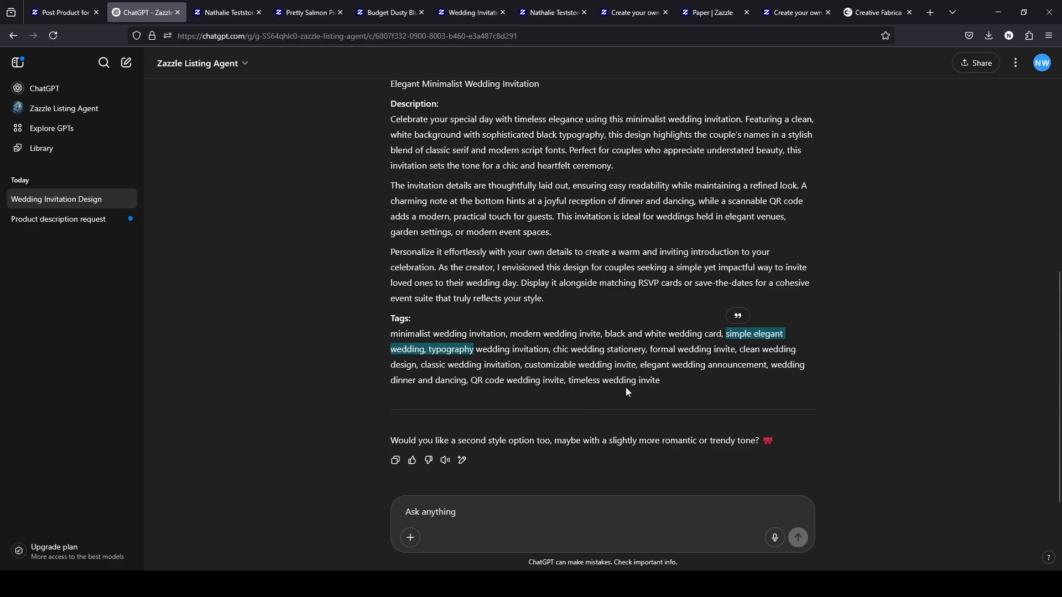
drag(471, 380, 504, 383)
key(ctrl+c)
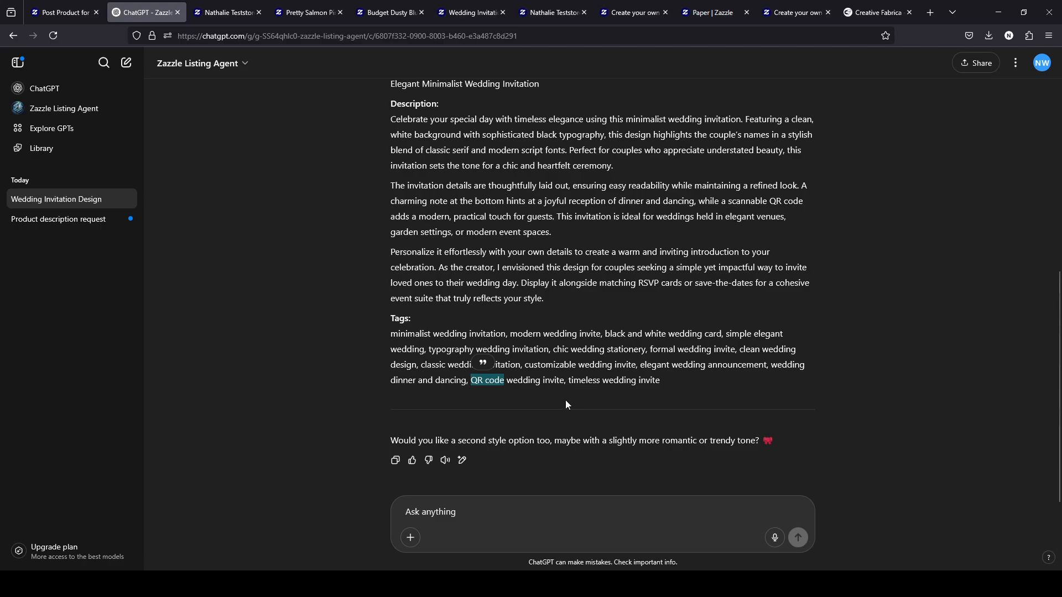
Back on the Zazzle product form, add the tag "QR code wedding" using the copied text
click(62, 12)
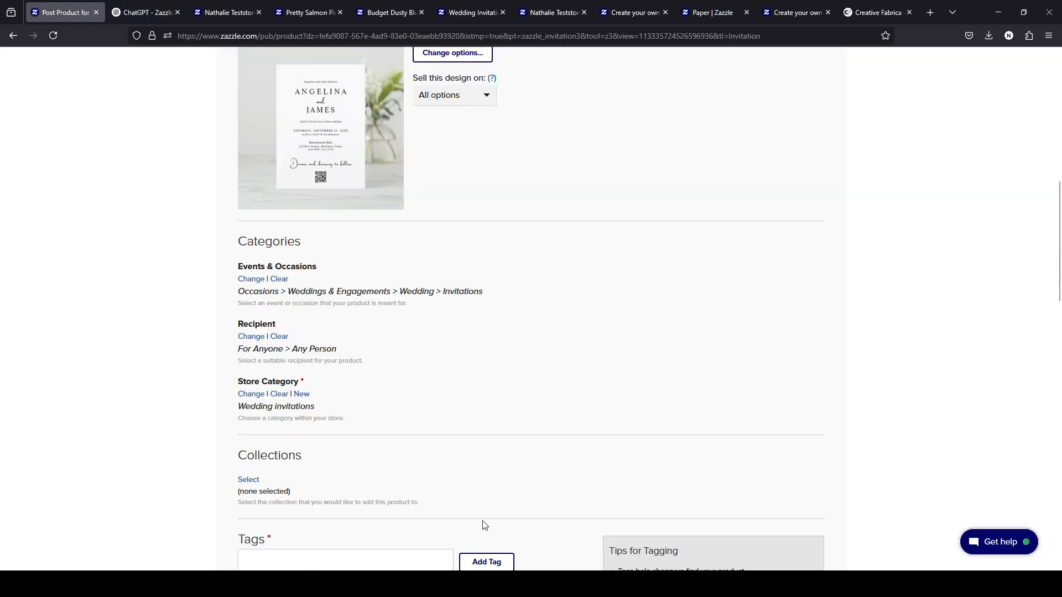
scroll(343, 540, down, 2)
click(327, 450)
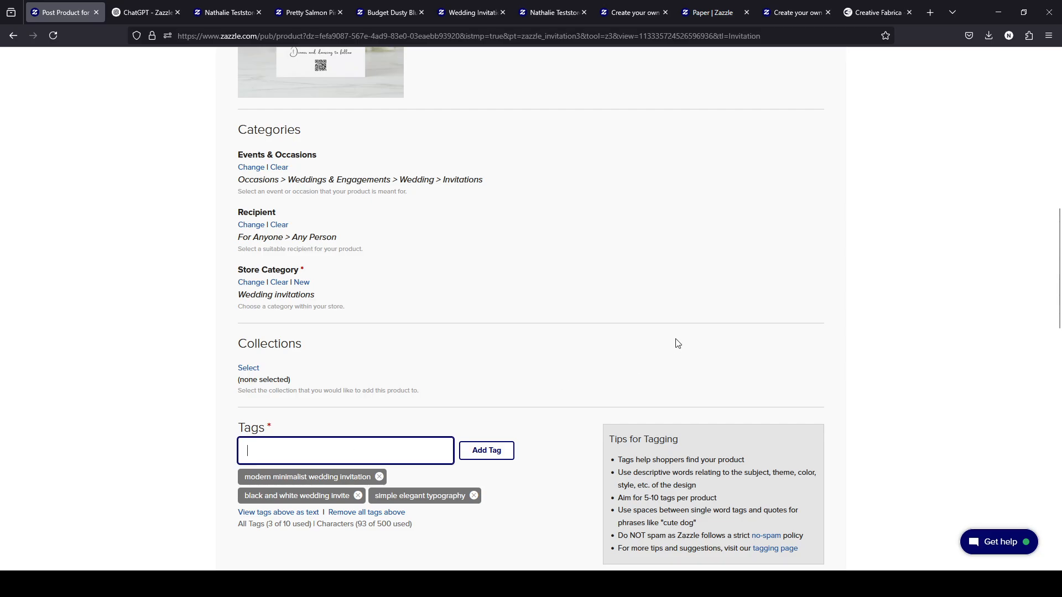
key(ctrl+v)
text(wedding)
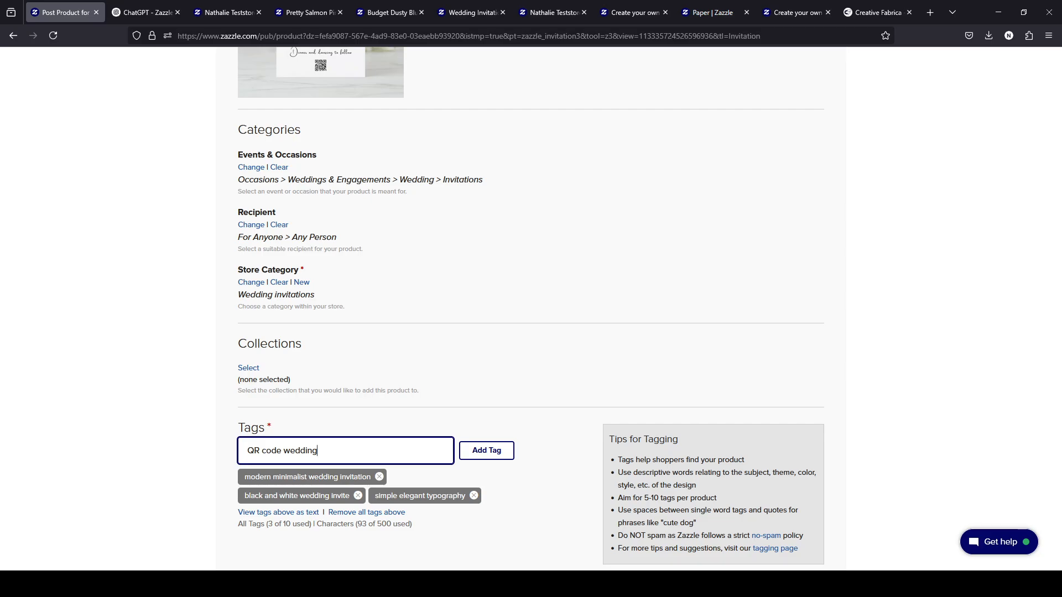
text(,)
click(489, 452)
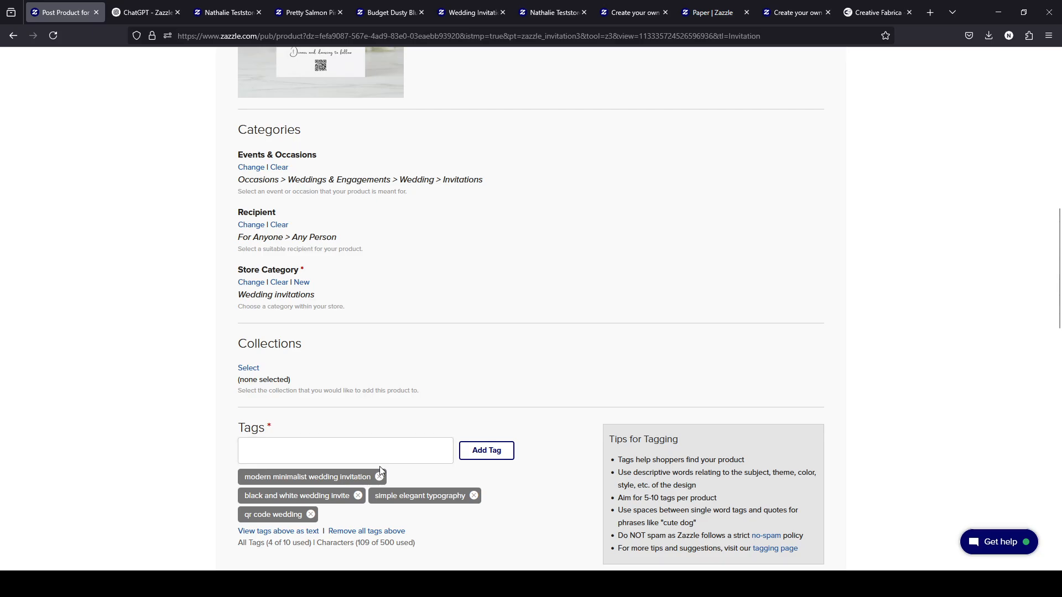
Set the product's suitable audience rating to G in the additional information
scroll(373, 319, up, 1)
scroll(374, 322, up, 3)
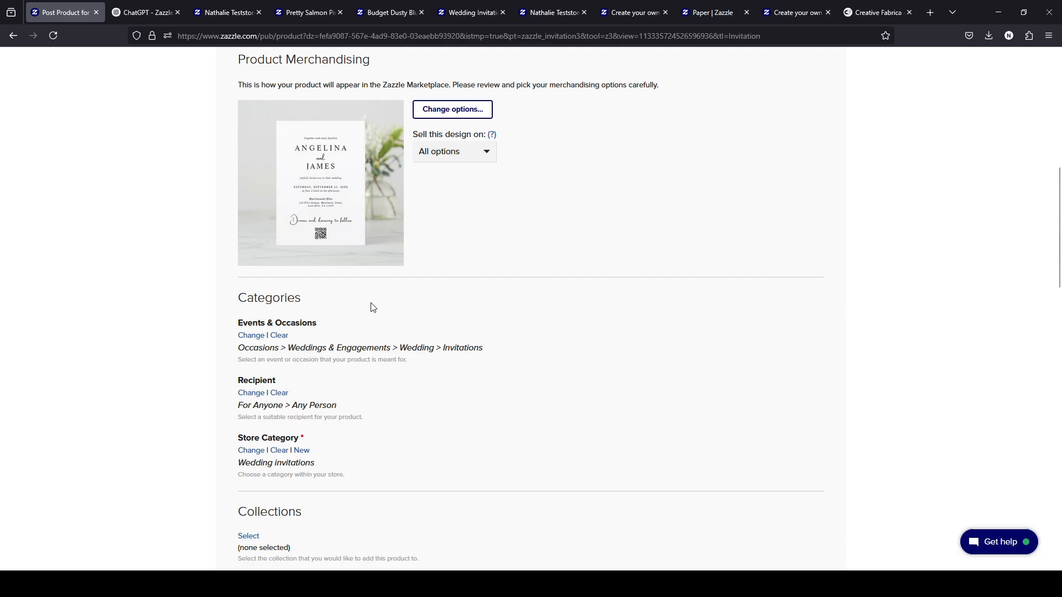
scroll(517, 333, up, 2)
scroll(517, 333, down, 2)
scroll(518, 334, down, 8)
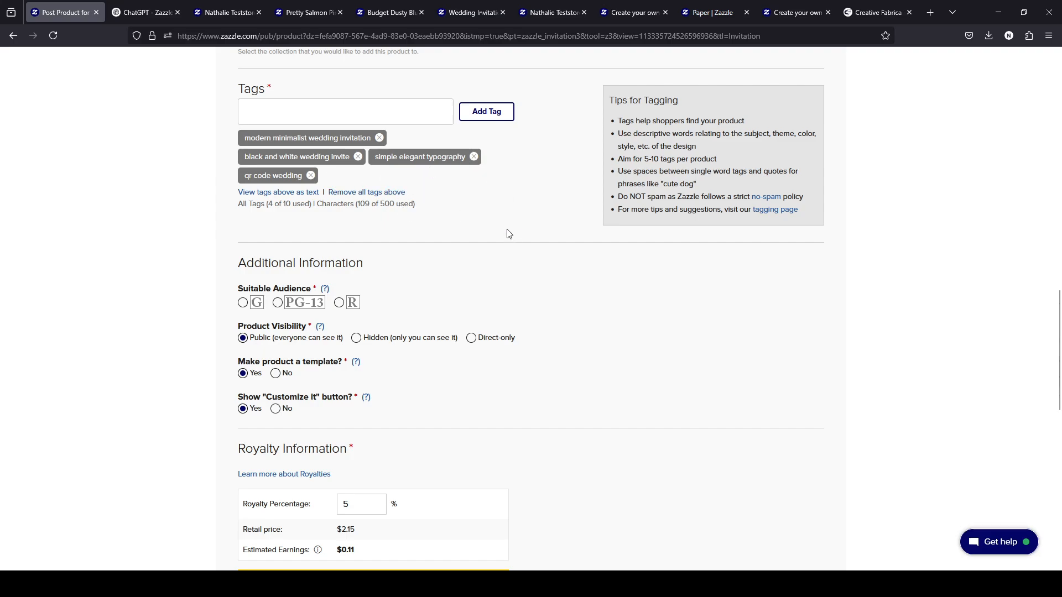
click(261, 308)
Compare the suggested tags in the ChatGPT conversation with the tags entered on the Zazzle product form
click(145, 12)
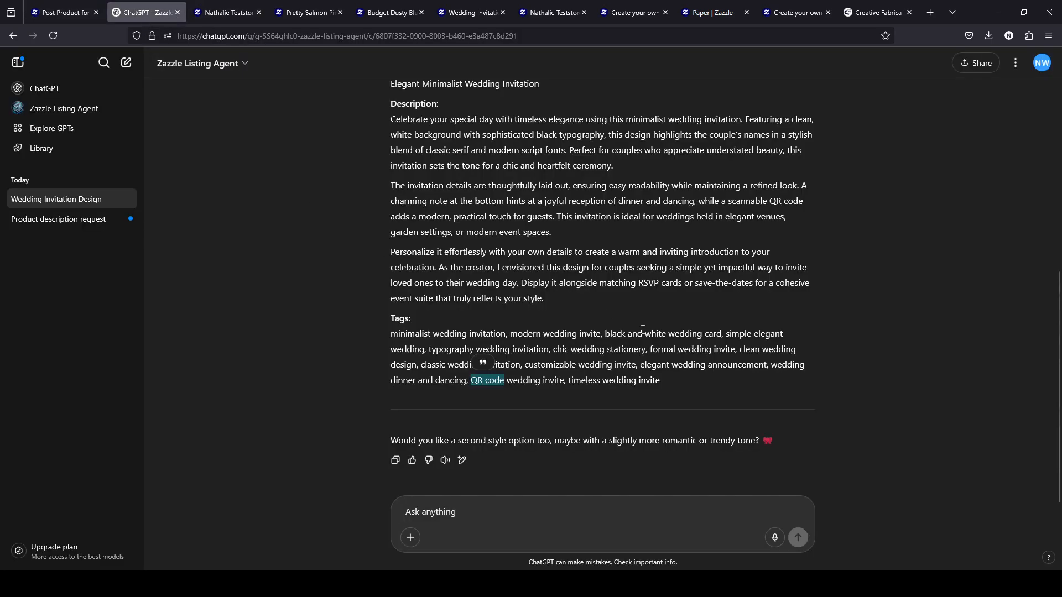
drag(390, 333, 682, 393)
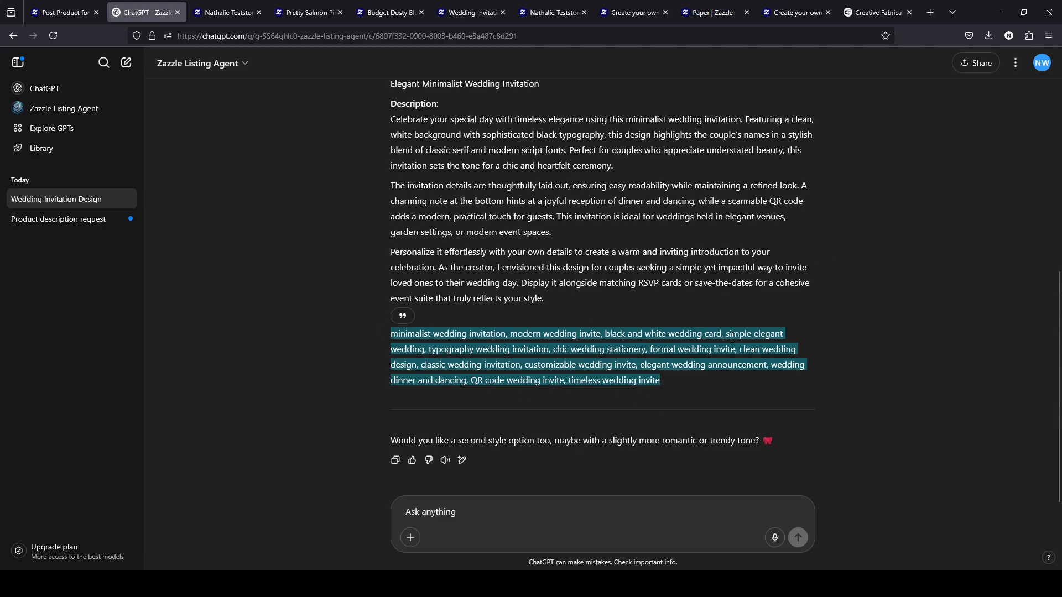
click(569, 314)
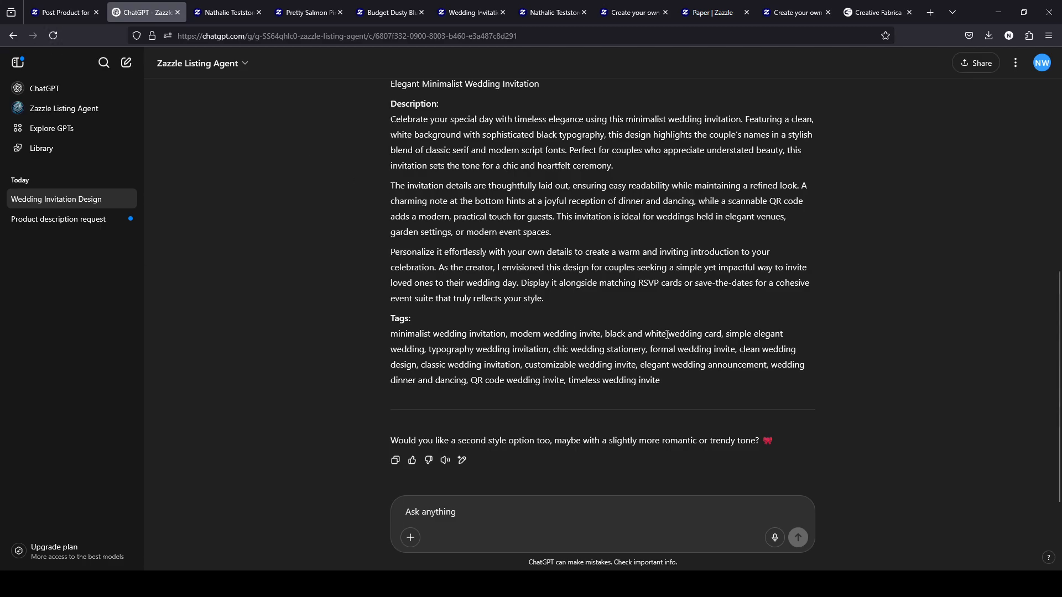
drag(472, 381, 505, 381)
click(60, 12)
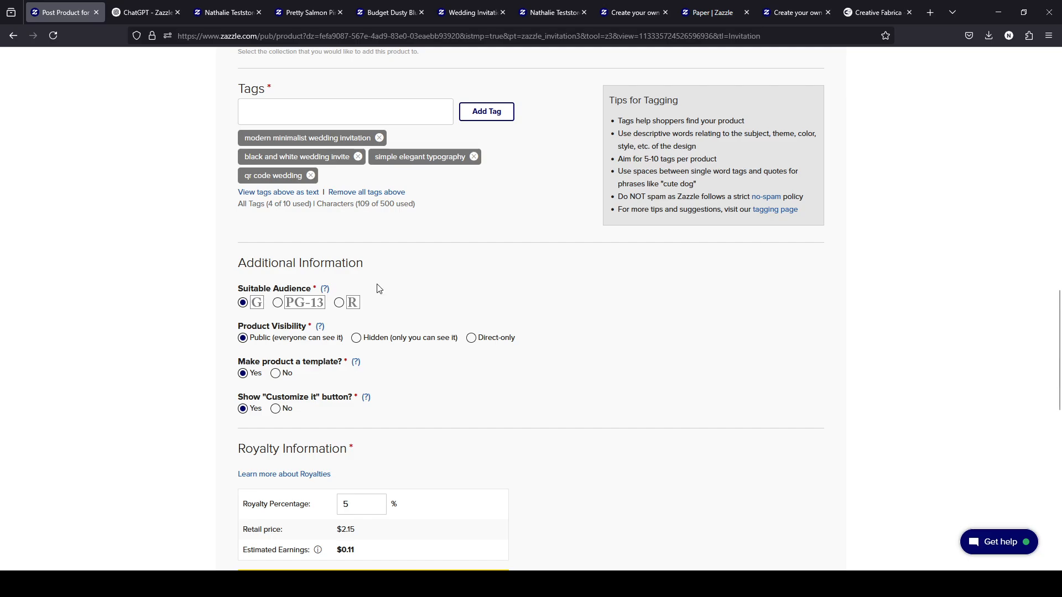
scroll(378, 288, up, 3)
Copy "chic wedding stationery, formal" from the suggested tags in the ChatGPT conversation
click(151, 13)
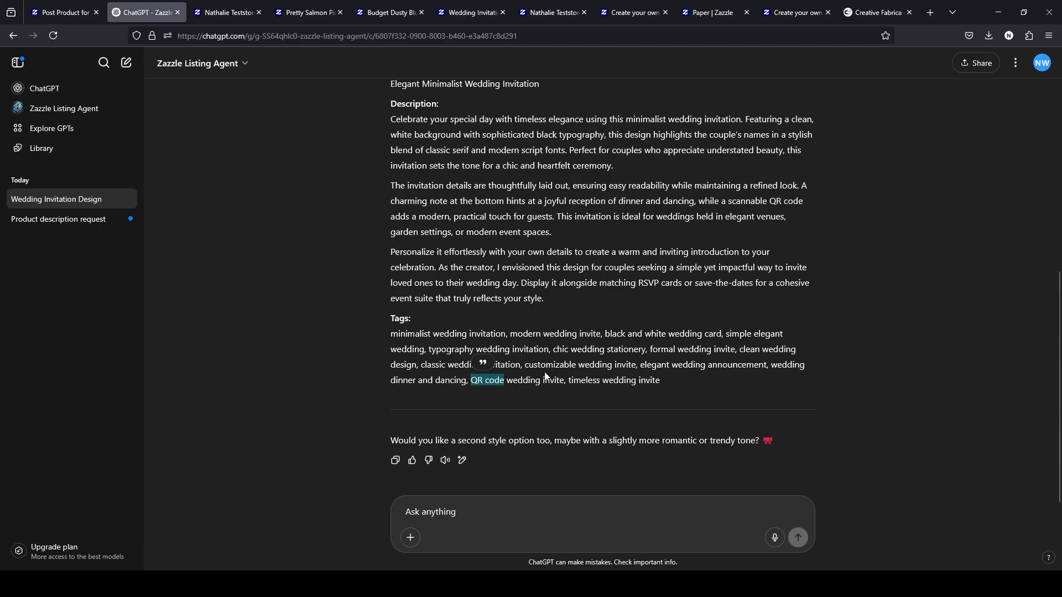
click(675, 354)
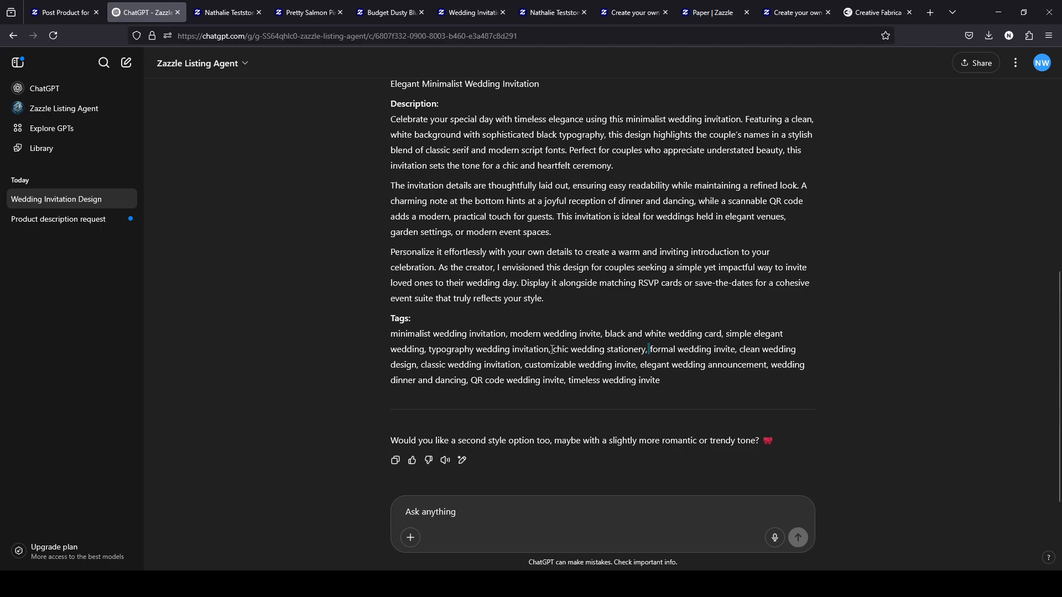
drag(554, 350, 677, 349)
key(ctrl+c)
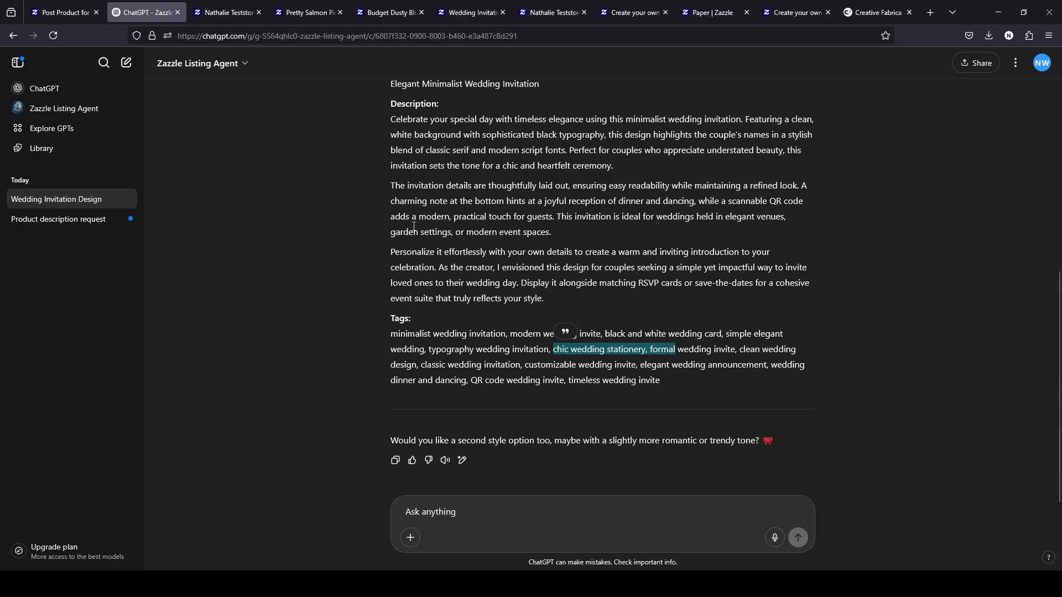
On the Zazzle product form, paste the copied text, reword it to "chic formal and stylish" and add it as a tag
click(61, 13)
click(353, 273)
key(ctrl+v)
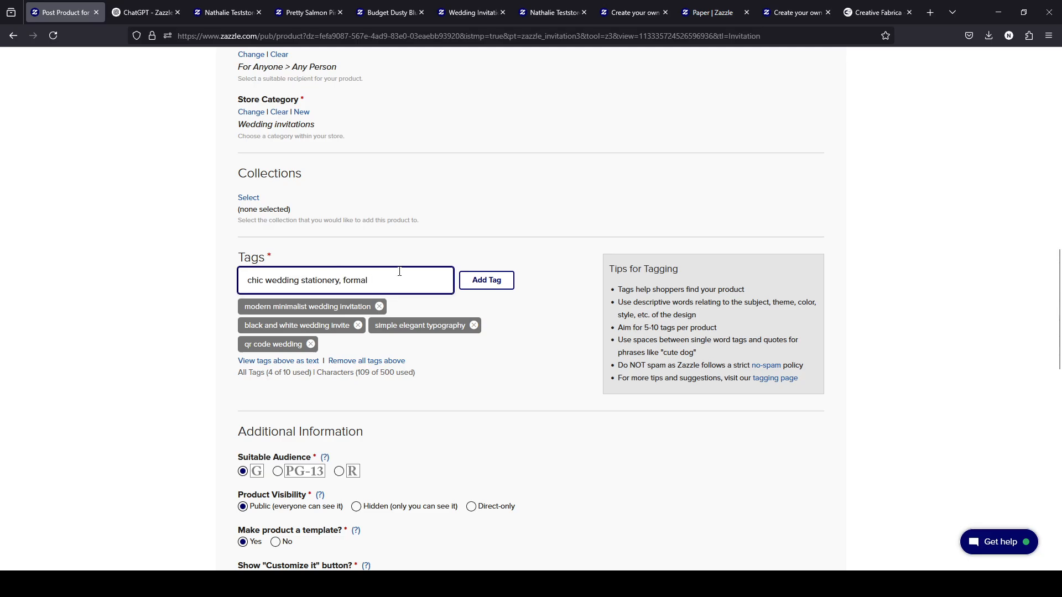
text(and stylish,)
drag(265, 281, 342, 286)
key(BackSpace)
click(478, 287)
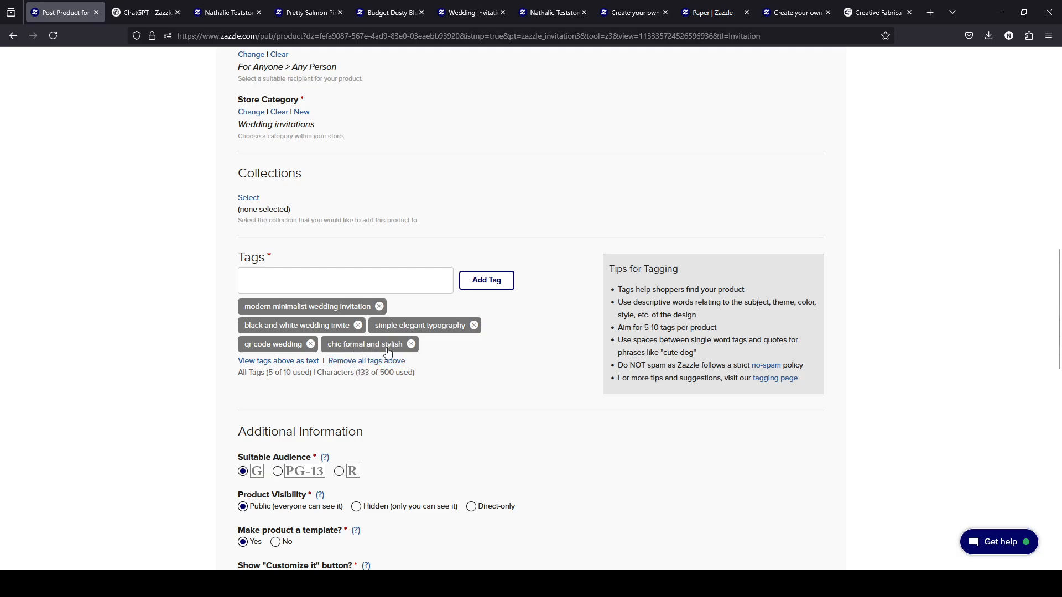
Review the product's title, description, merchandising image, categories and tags for further tag ideas
scroll(449, 396, up, 8)
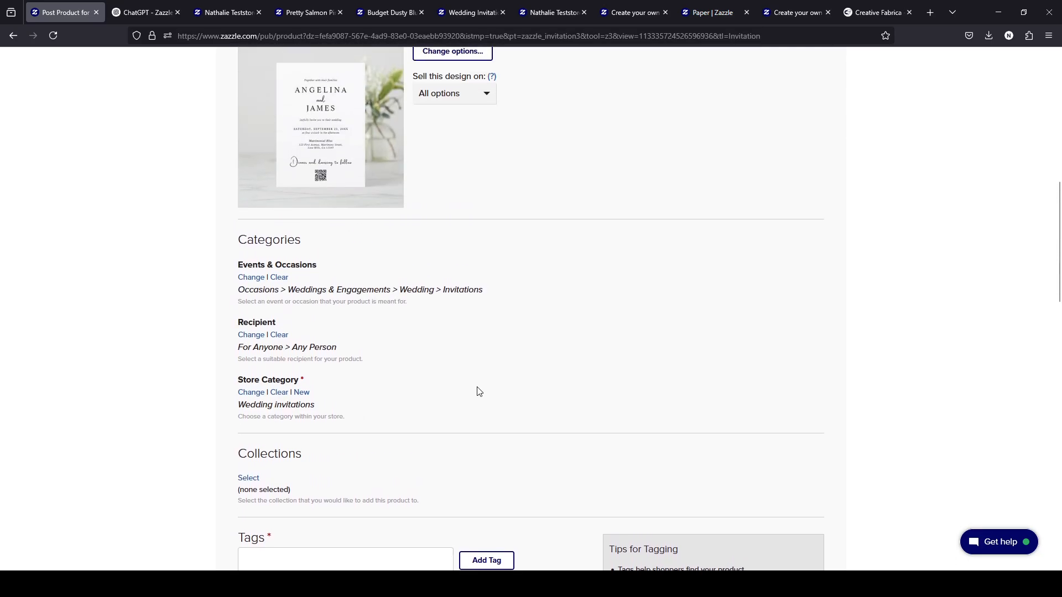
scroll(479, 392, up, 3)
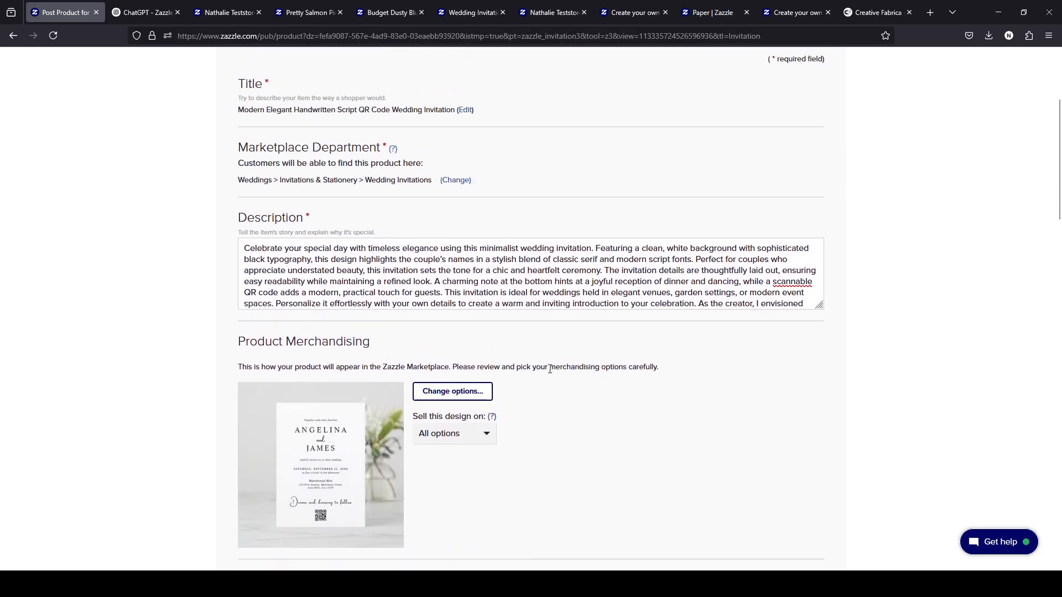
scroll(545, 367, down, 4)
scroll(550, 369, down, 5)
scroll(551, 371, down, 4)
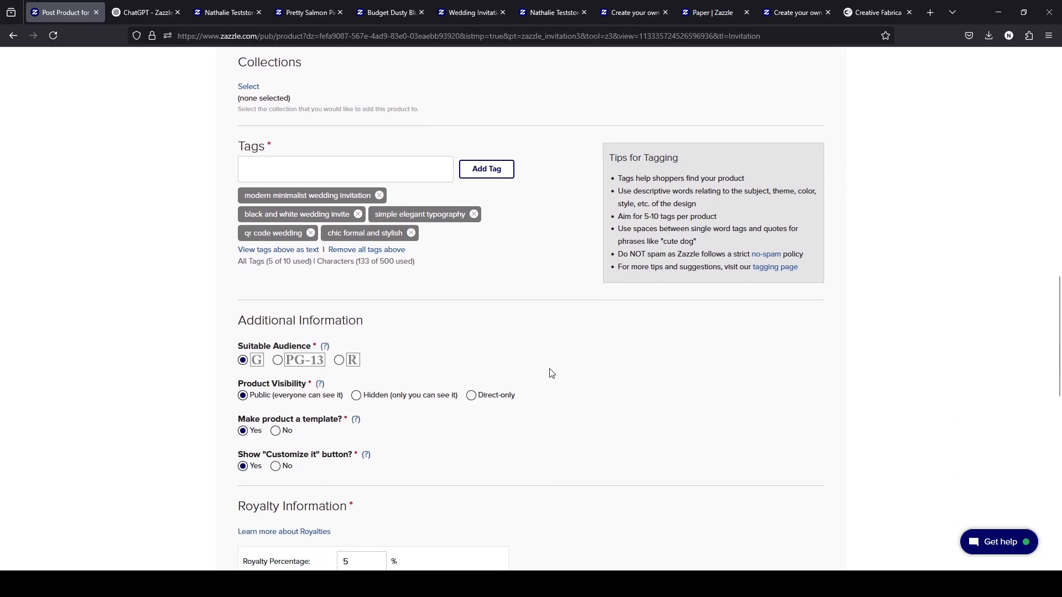
scroll(551, 373, up, 4)
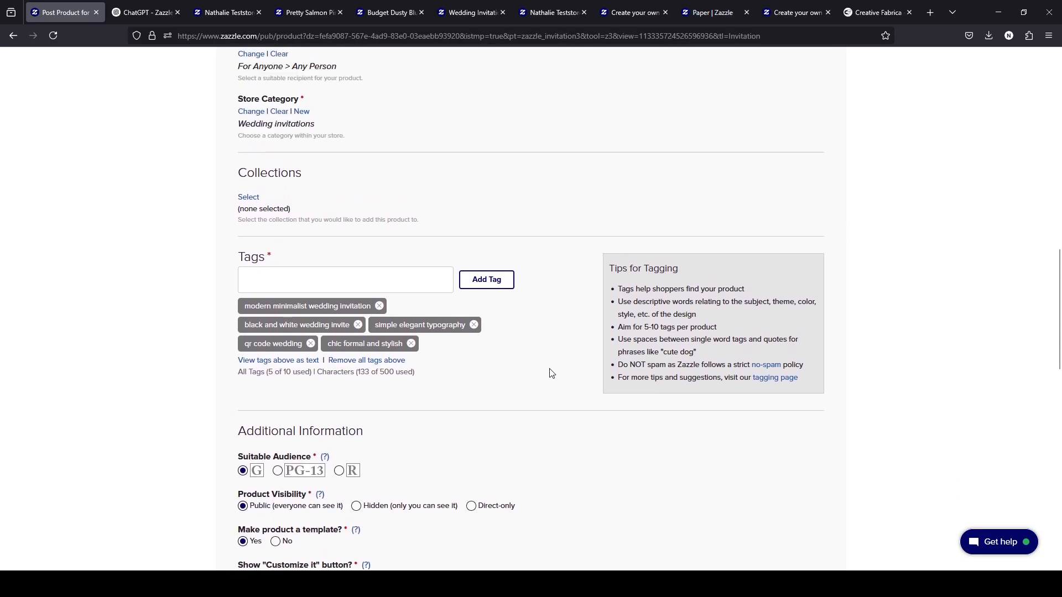
scroll(552, 373, up, 5)
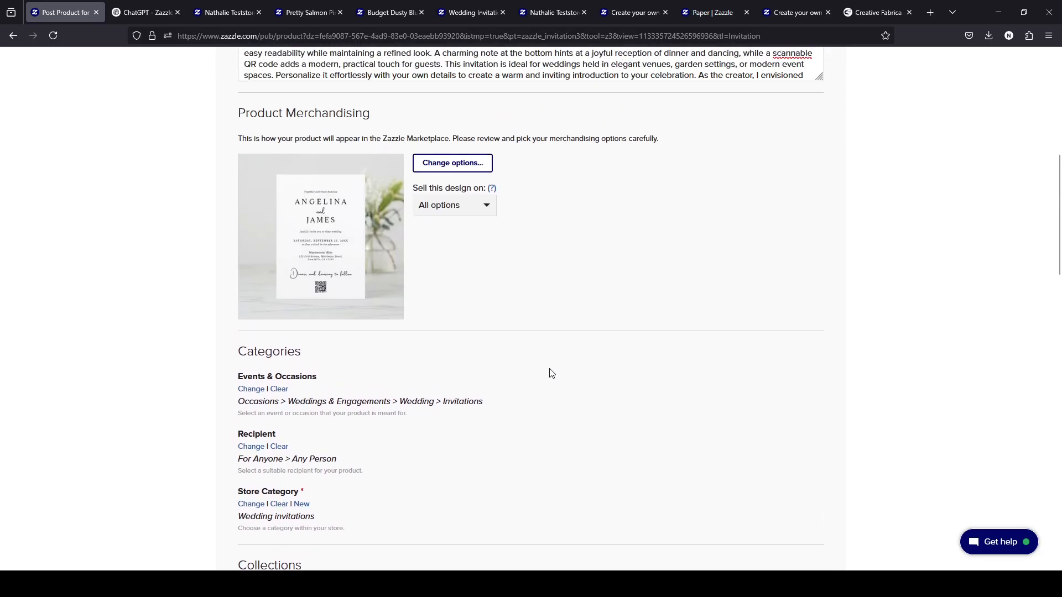
scroll(552, 373, down, 7)
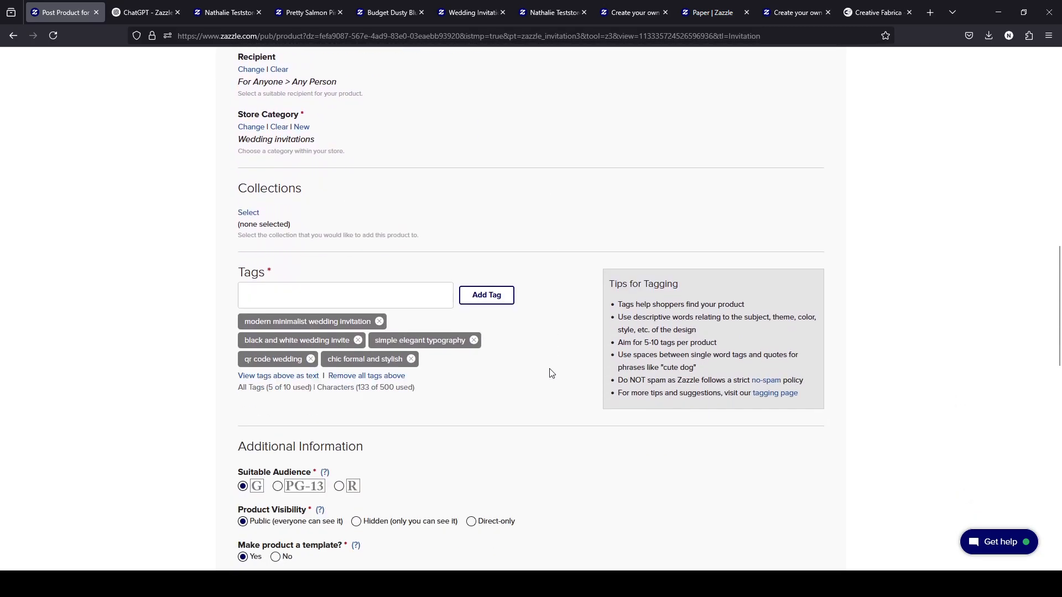
Add the tag "non-photo text only" to the product
click(344, 278)
text(non-photo )
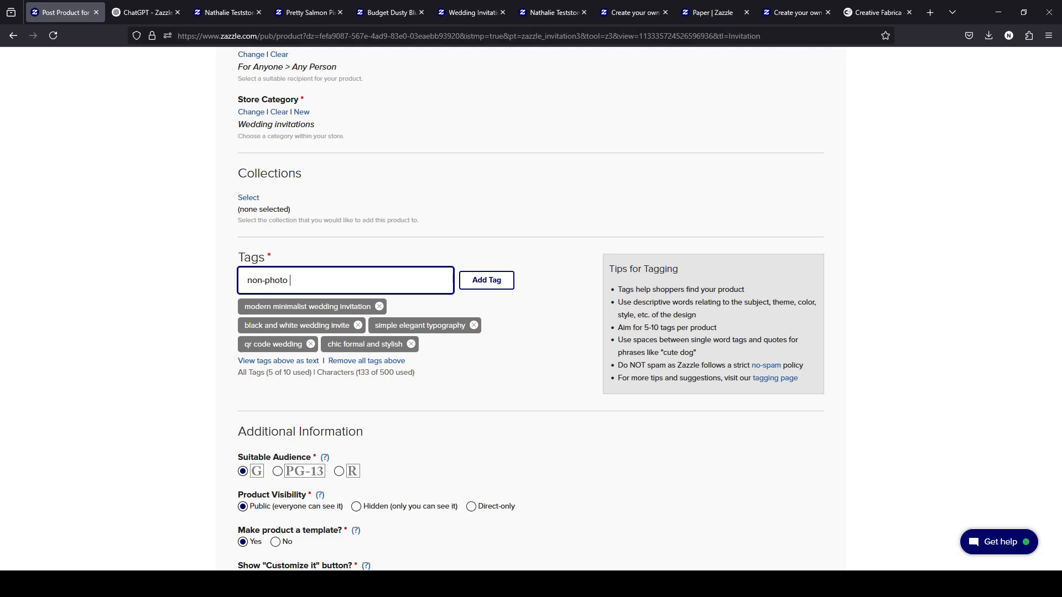
text(text only,)
click(487, 280)
scroll(462, 293, up, 5)
scroll(462, 293, up, 4)
scroll(463, 301, down, 10)
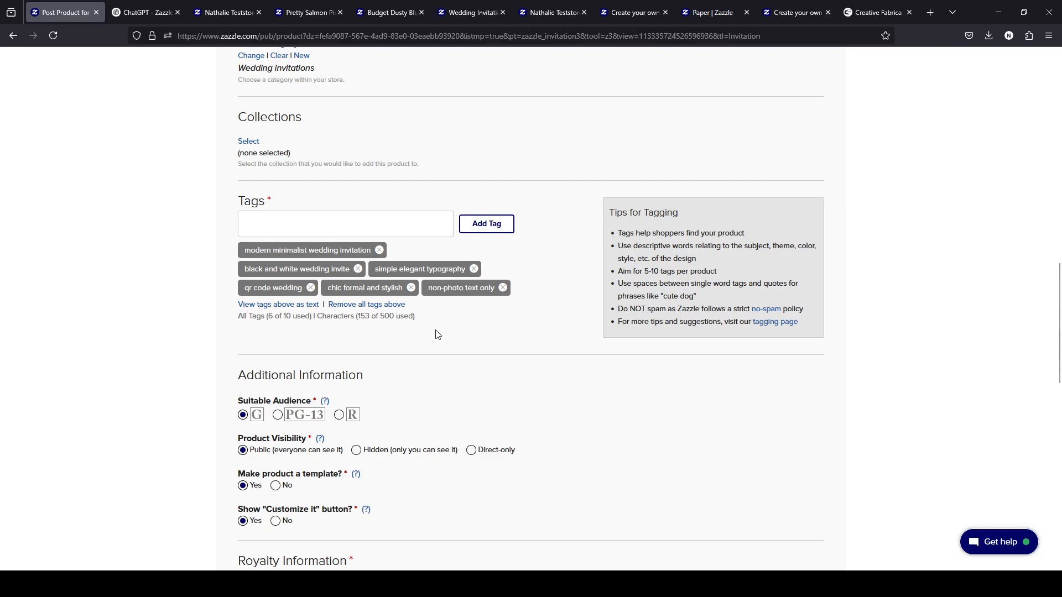
scroll(515, 344, up, 9)
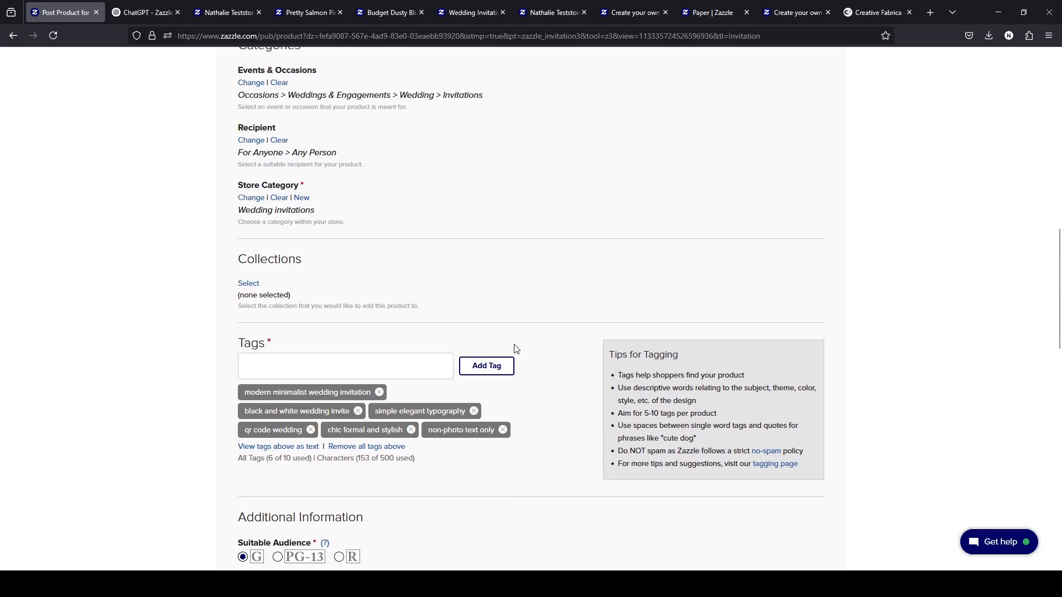
Check the product's merchandising options without changing them, and review the tags, additional information and end of the description
click(479, 224)
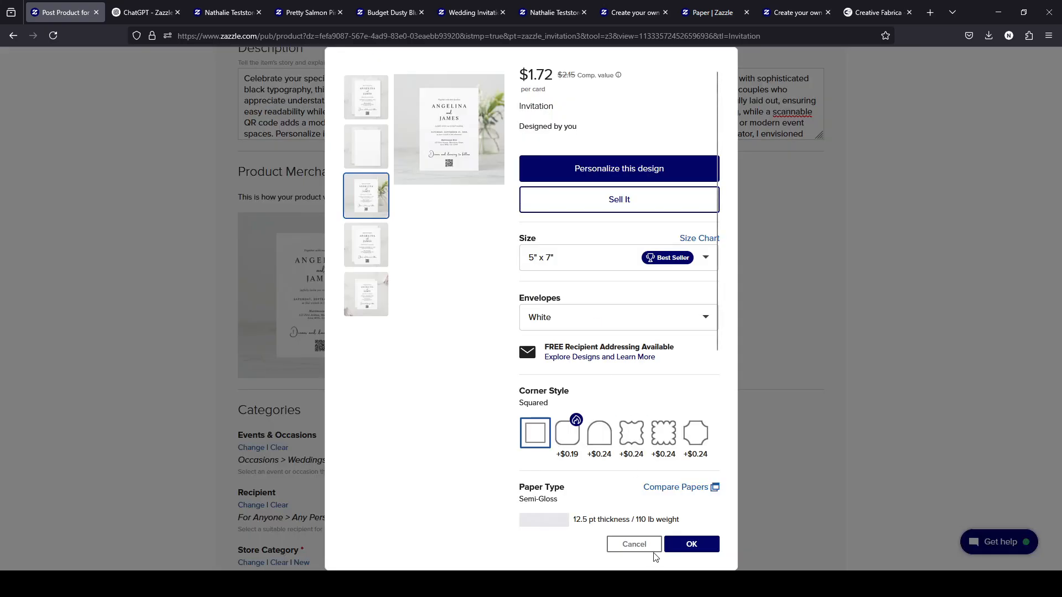
click(633, 544)
scroll(497, 280, down, 6)
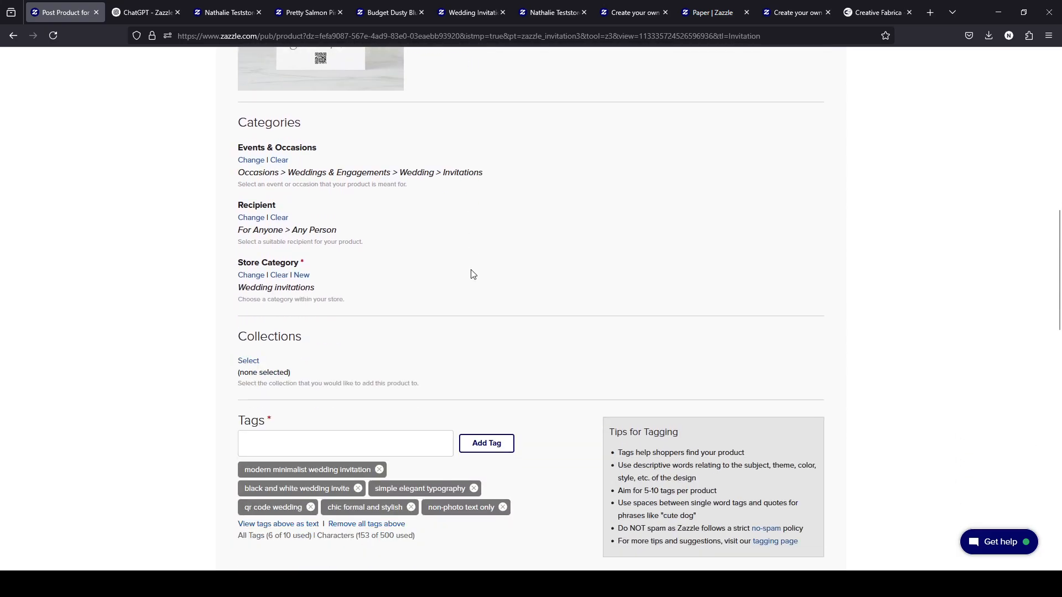
scroll(472, 275, down, 4)
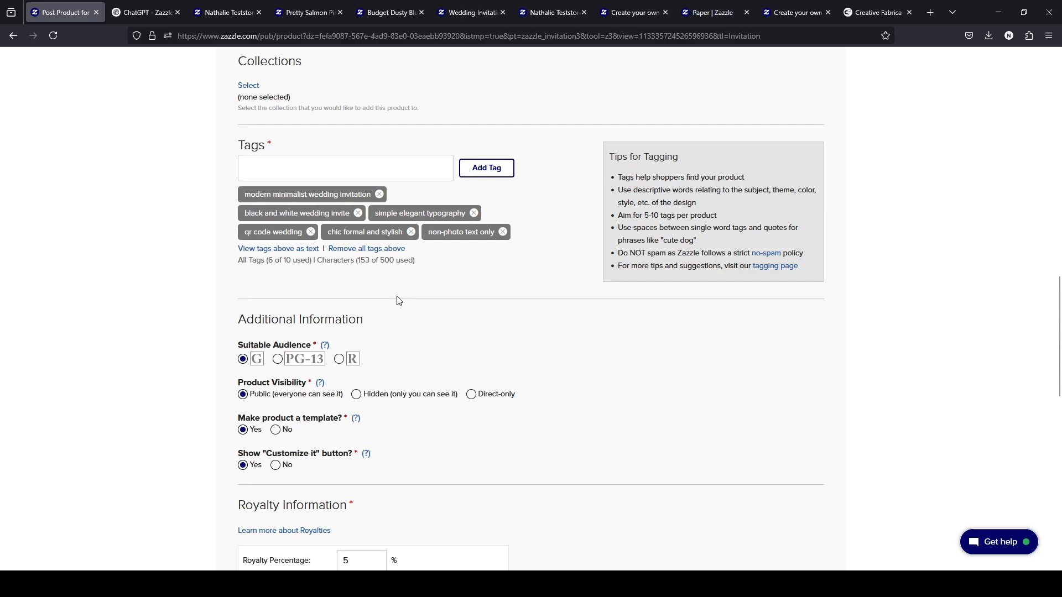
scroll(396, 301, up, 9)
scroll(397, 300, up, 4)
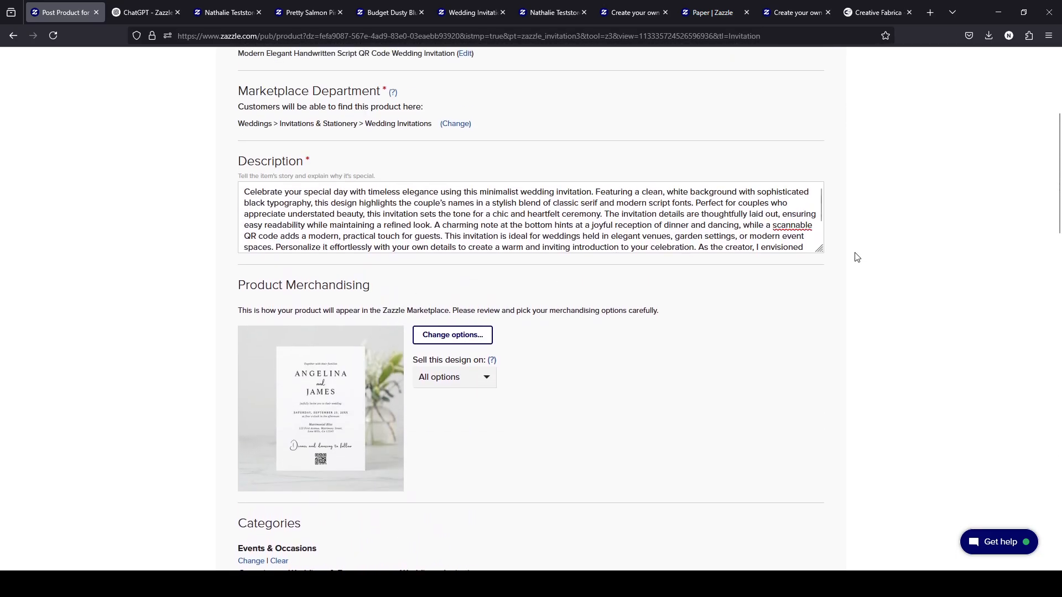
scroll(785, 246, down, 1)
click(586, 245)
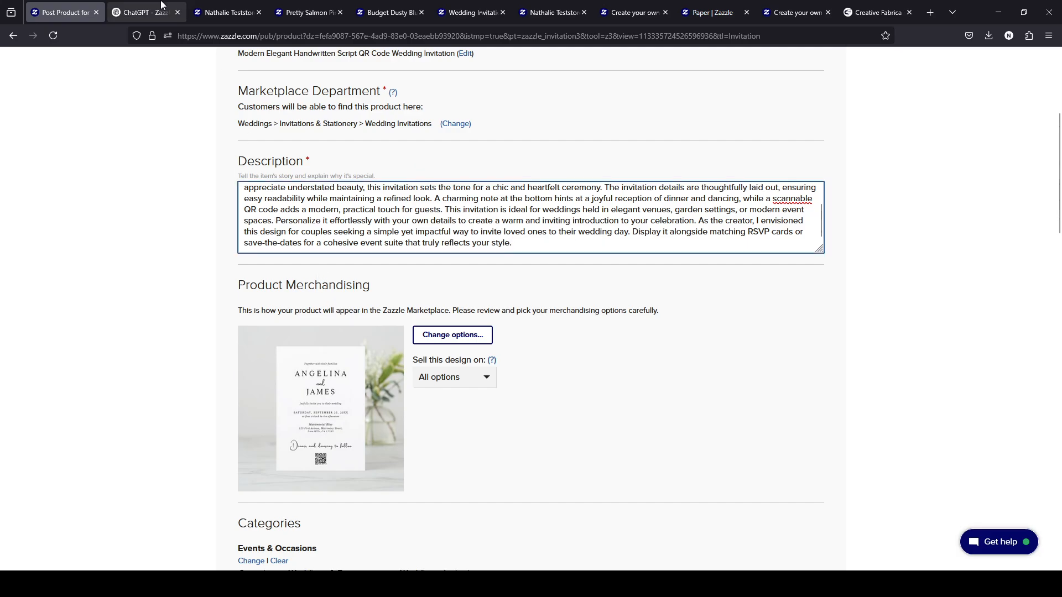
Switch to the already open page of blank paper products for the wedding design and look through its listing
click(227, 12)
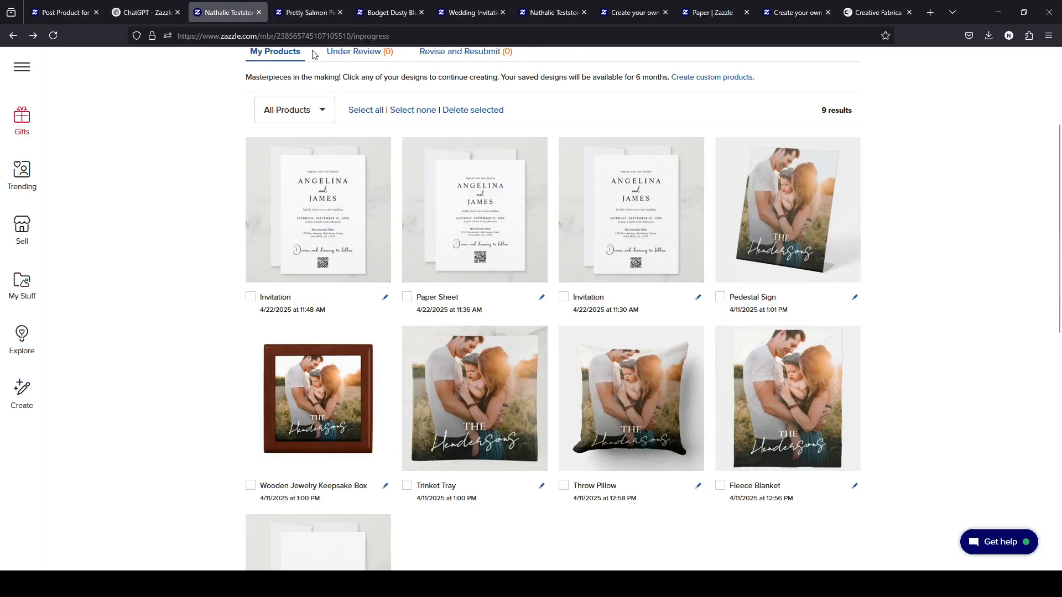
click(309, 12)
click(387, 12)
click(483, 13)
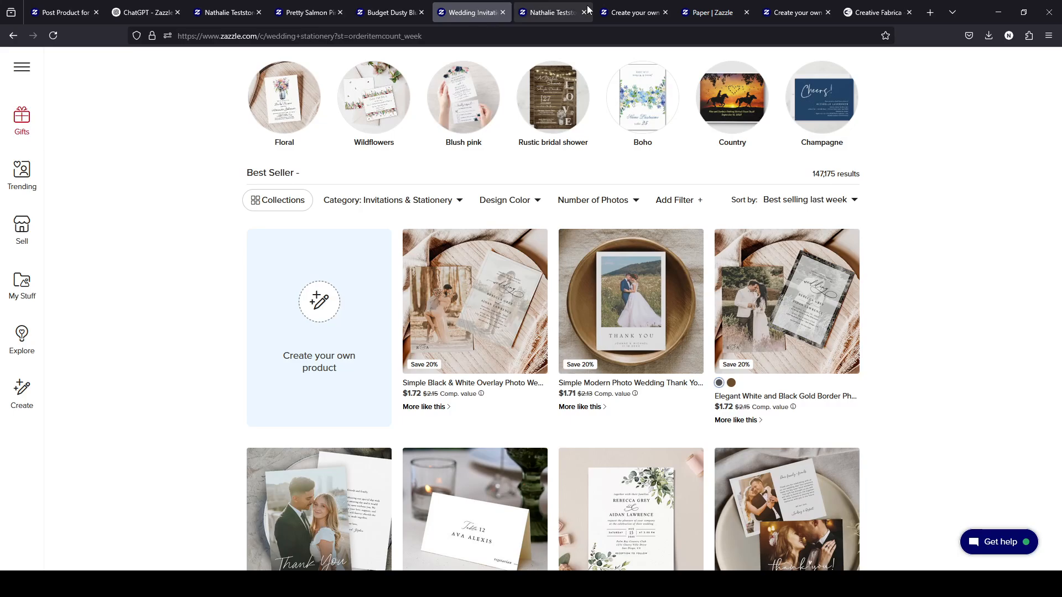
click(553, 13)
click(639, 13)
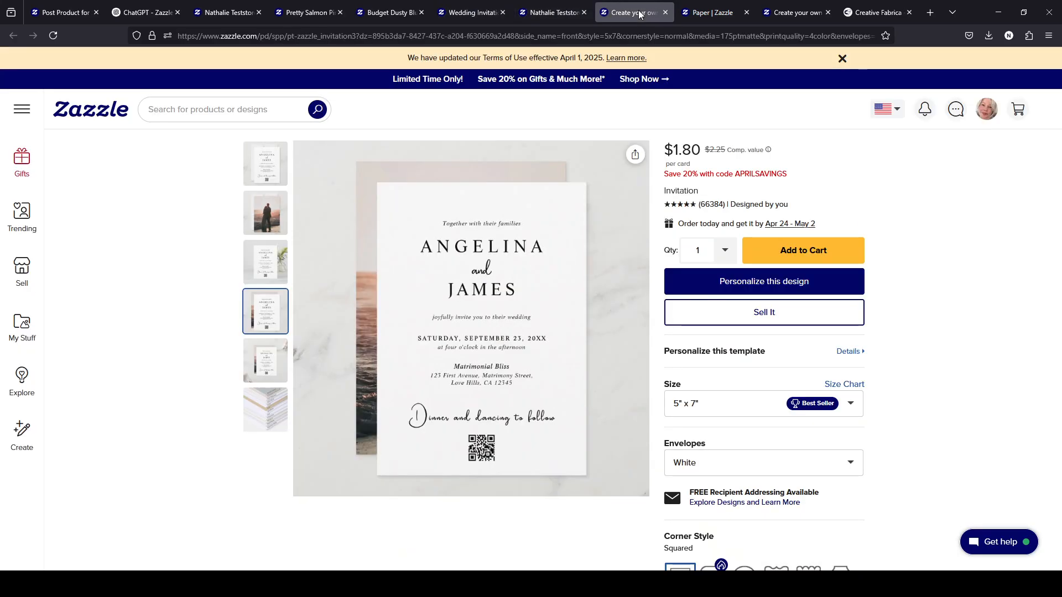
click(707, 13)
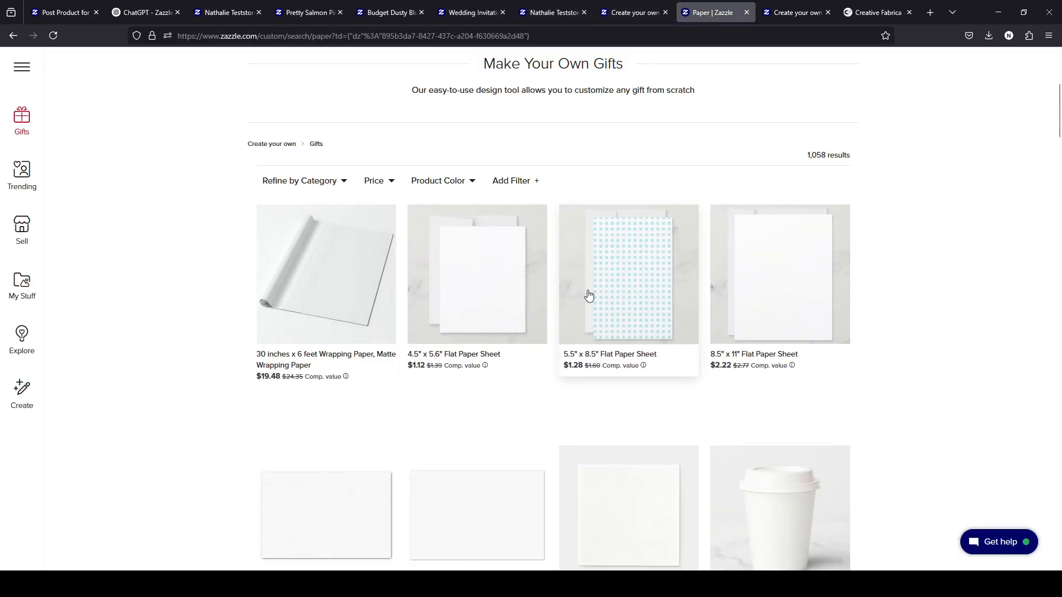
scroll(583, 346, down, 2)
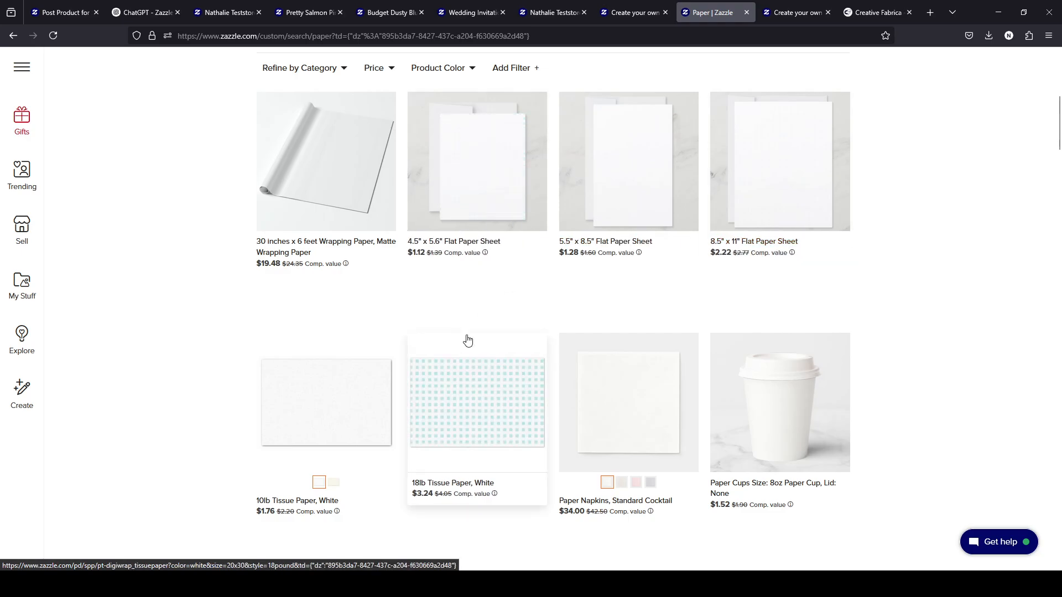
scroll(467, 340, up, 1)
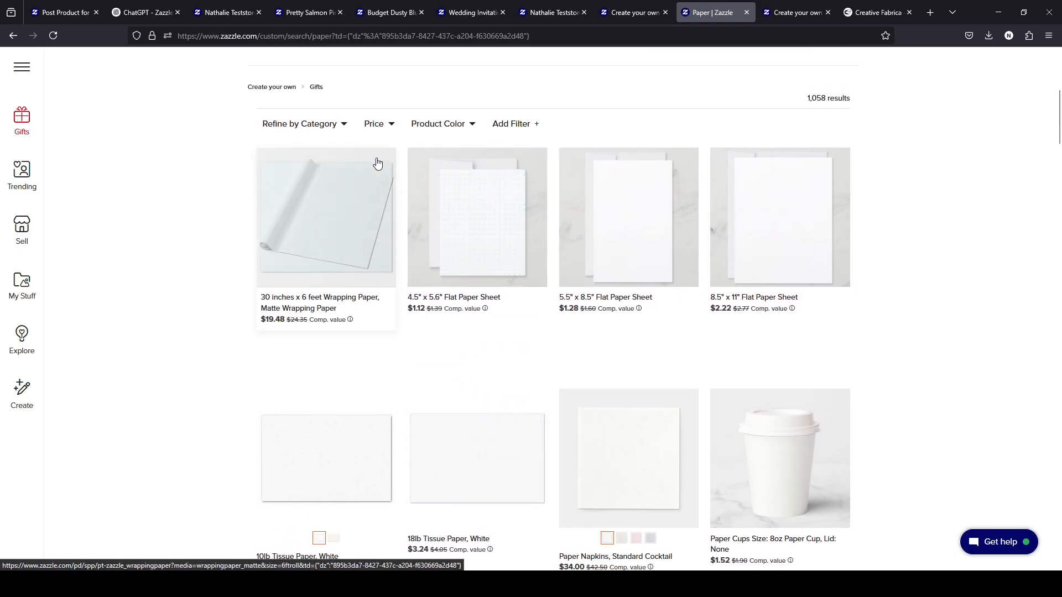
Filter the blank paper products to the Invitations & Stationery category and browse the product types offered
click(330, 127)
click(304, 206)
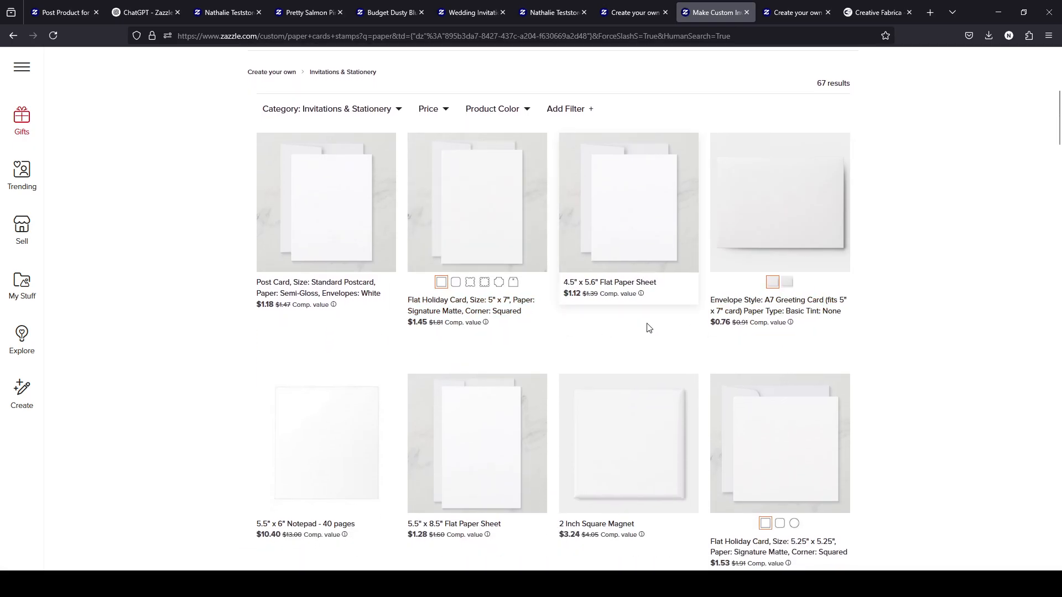
scroll(607, 334, down, 3)
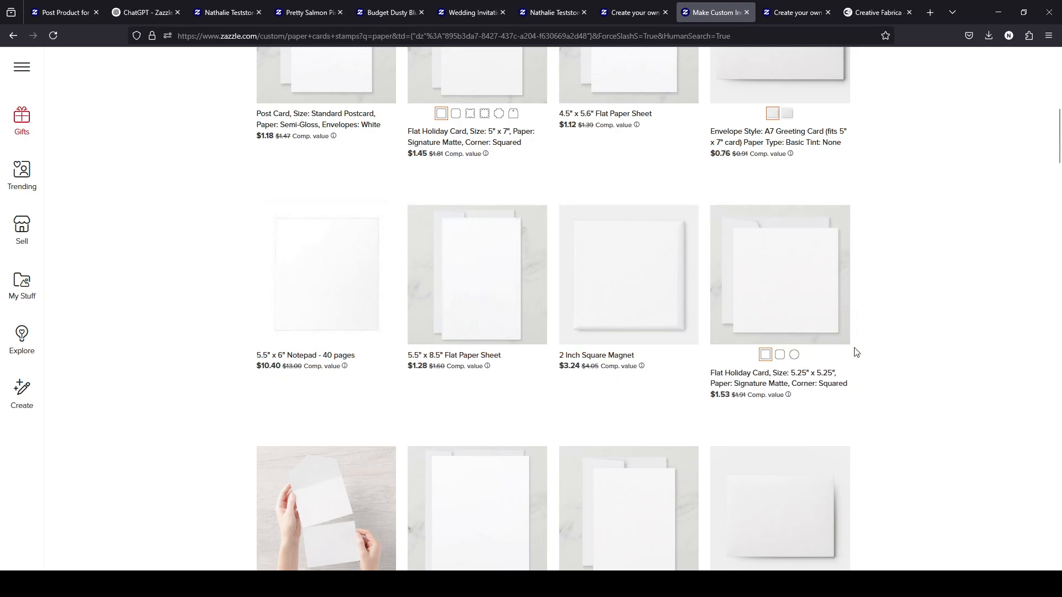
scroll(871, 352, down, 6)
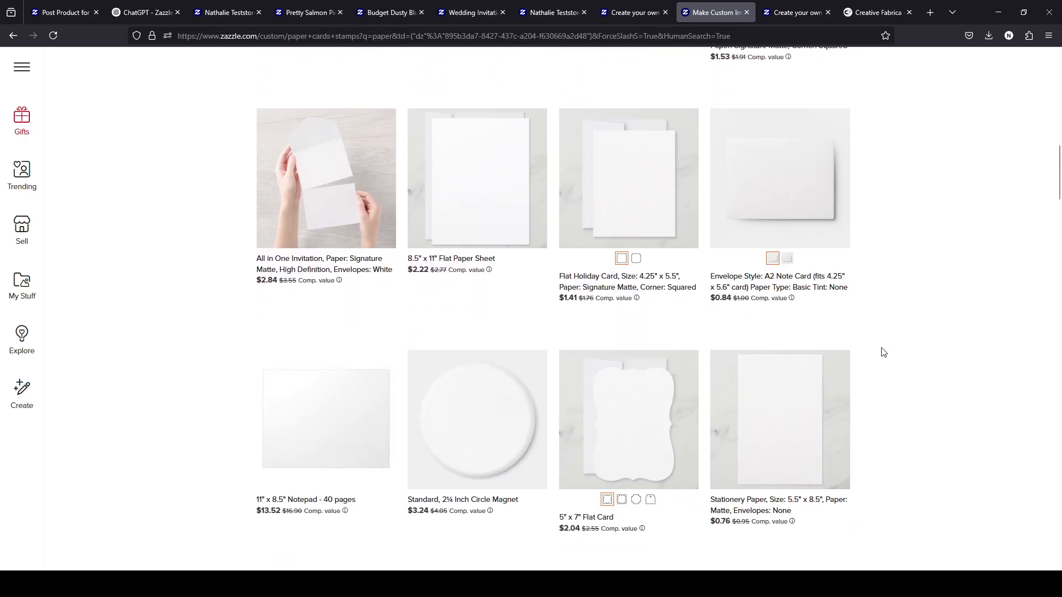
scroll(883, 352, up, 12)
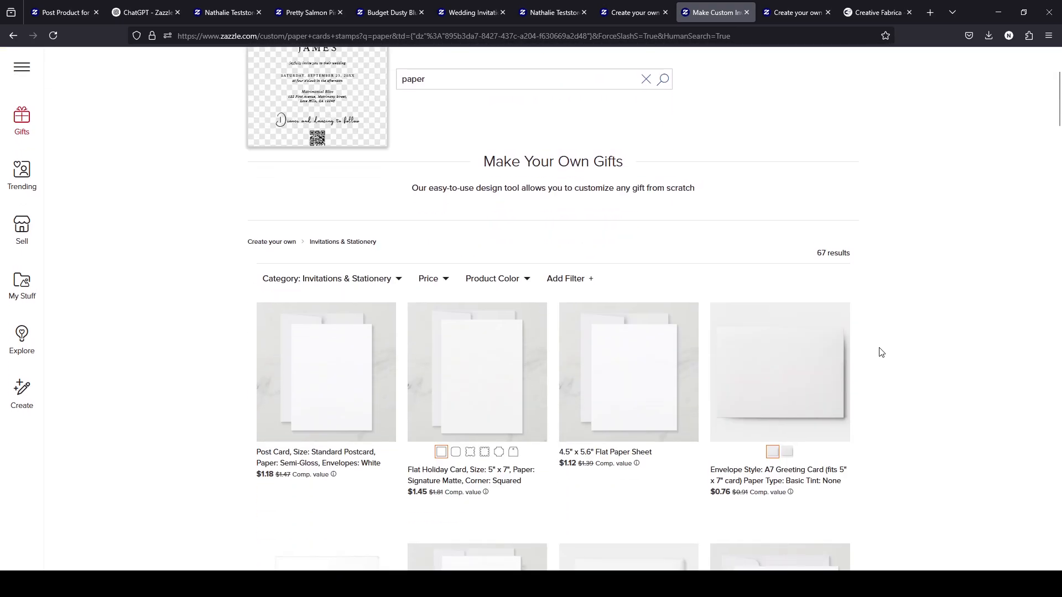
scroll(881, 353, down, 1)
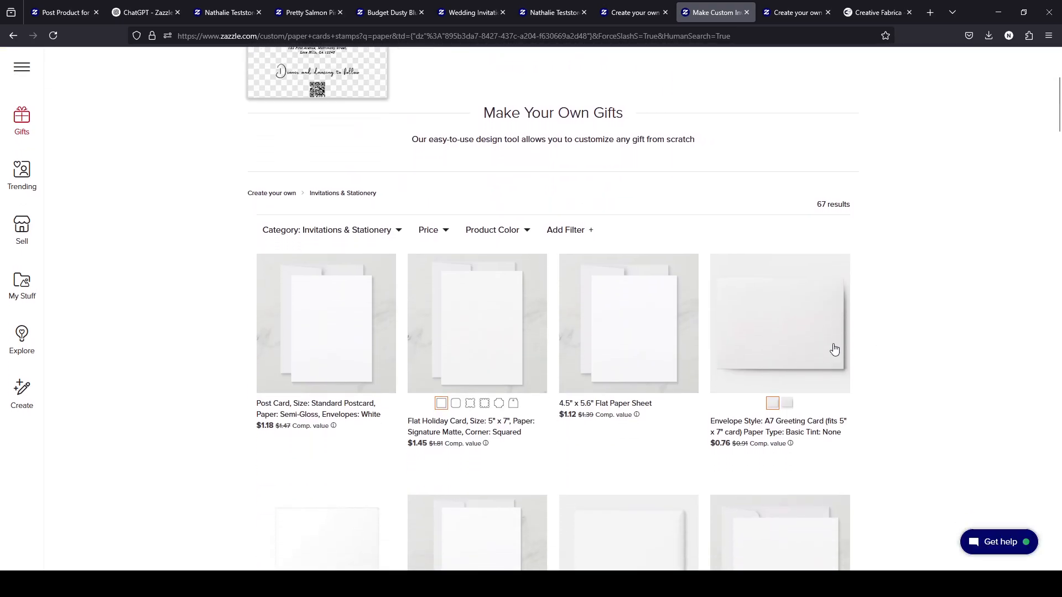
Narrow the category to Invitations & Announcements and browse the available blank cards, magnets, coasters and ornaments
click(333, 223)
click(299, 294)
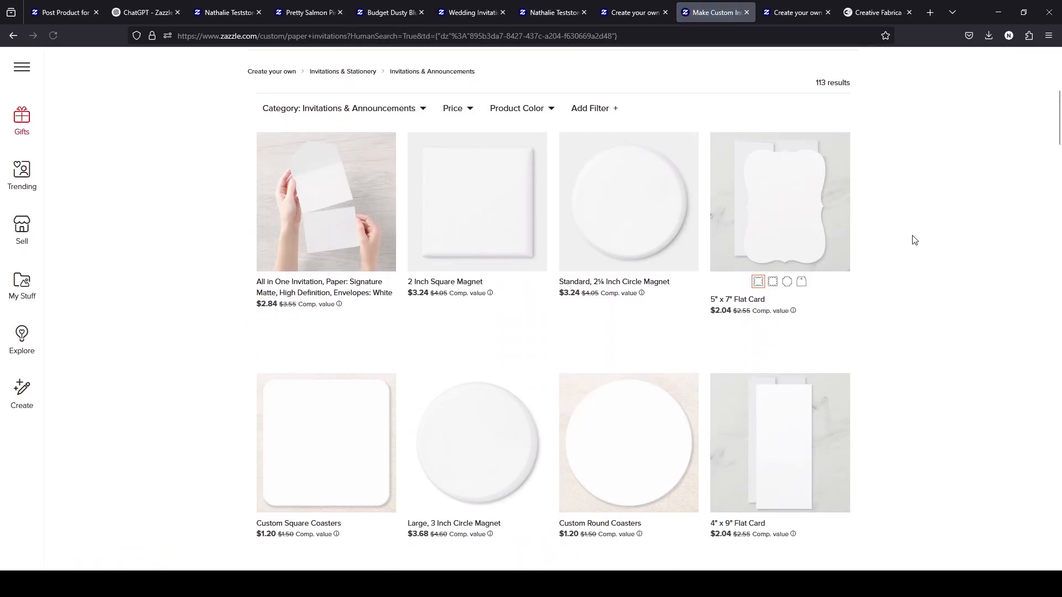
scroll(914, 240, down, 10)
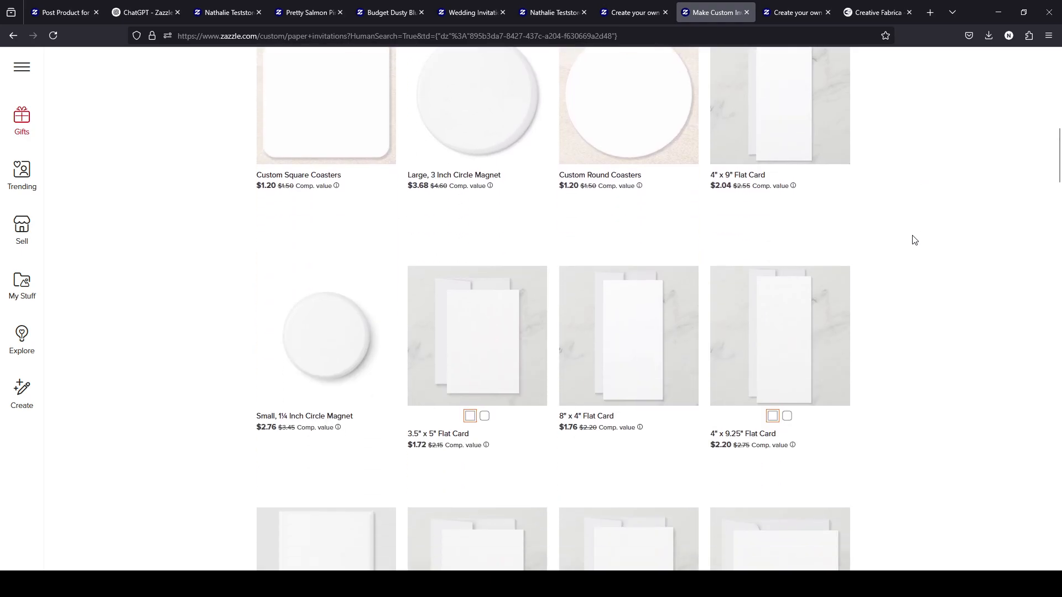
scroll(914, 240, down, 1)
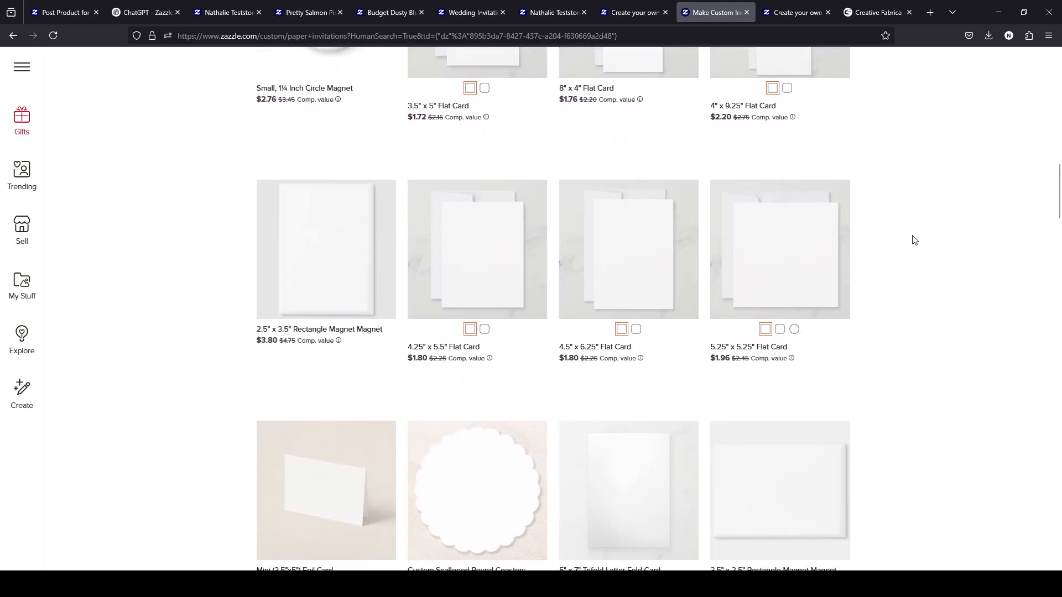
scroll(914, 240, down, 7)
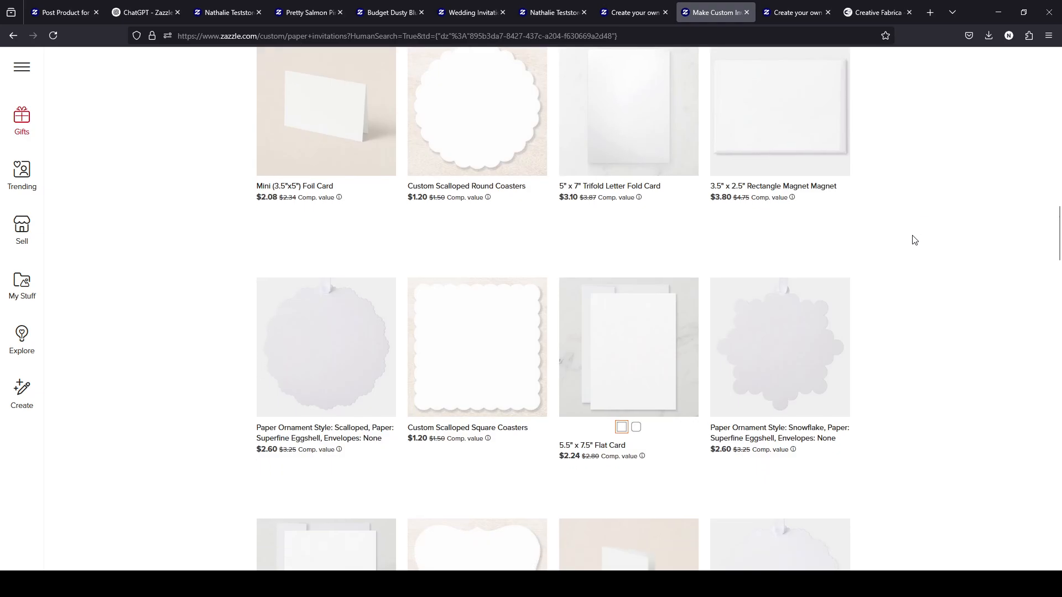
scroll(914, 240, down, 4)
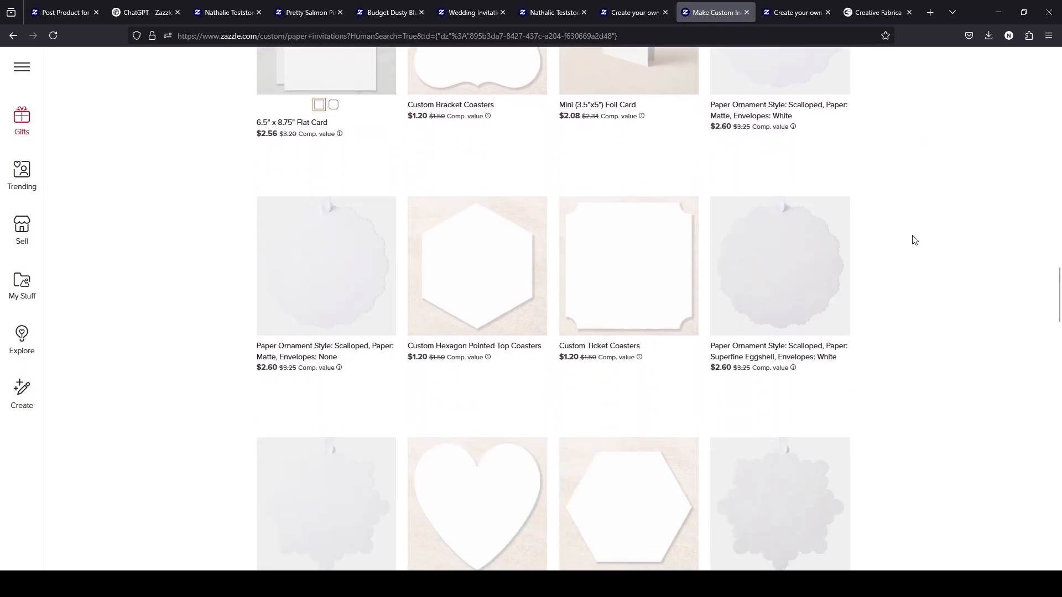
scroll(914, 240, up, 20)
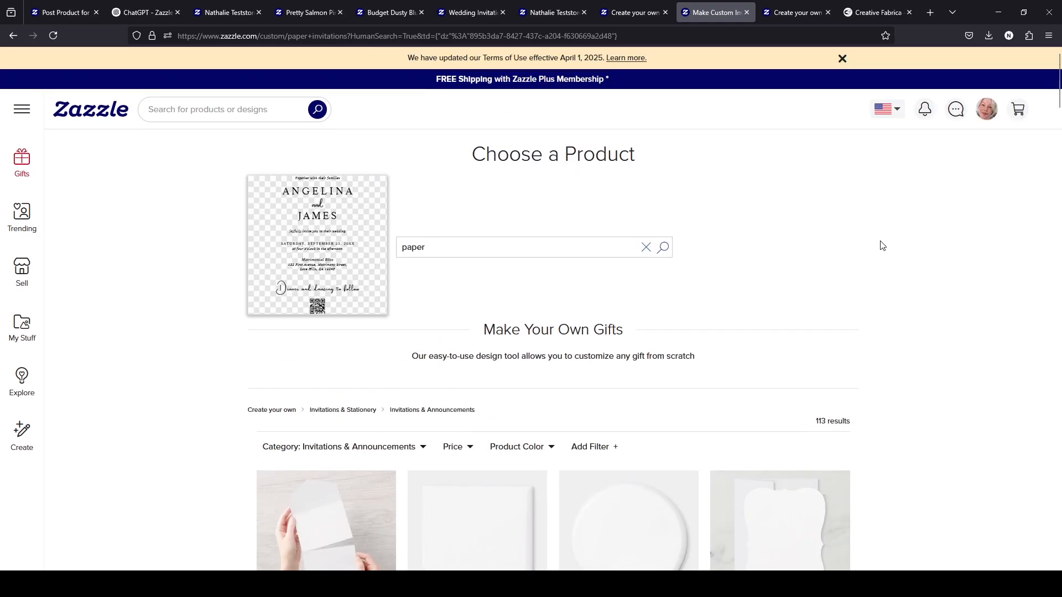
Replace the product search term with "invitation" and run the search for blank products
double_click(414, 248)
text(i)
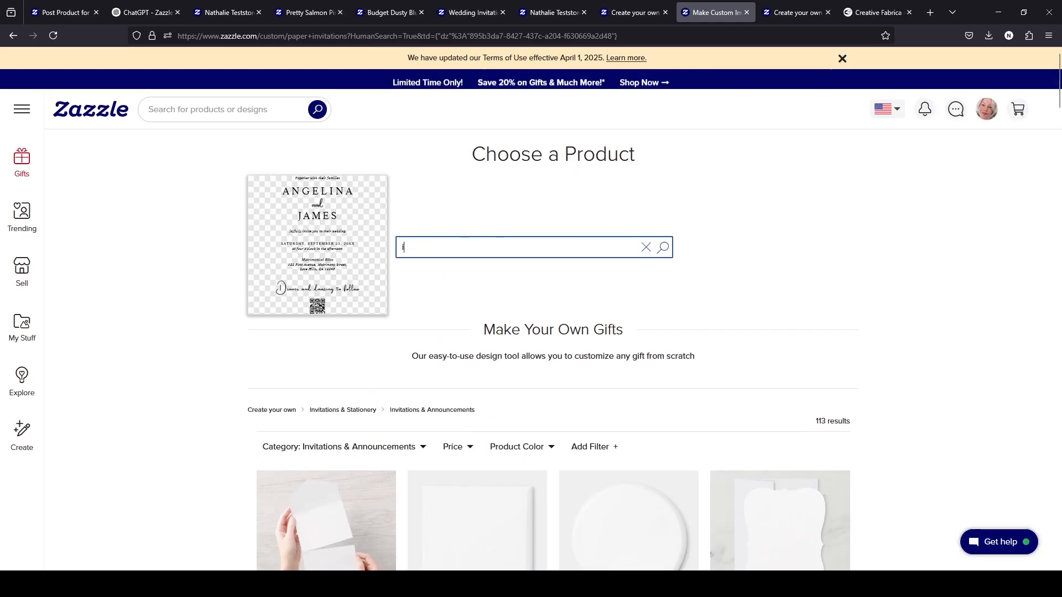
text(nvitation)
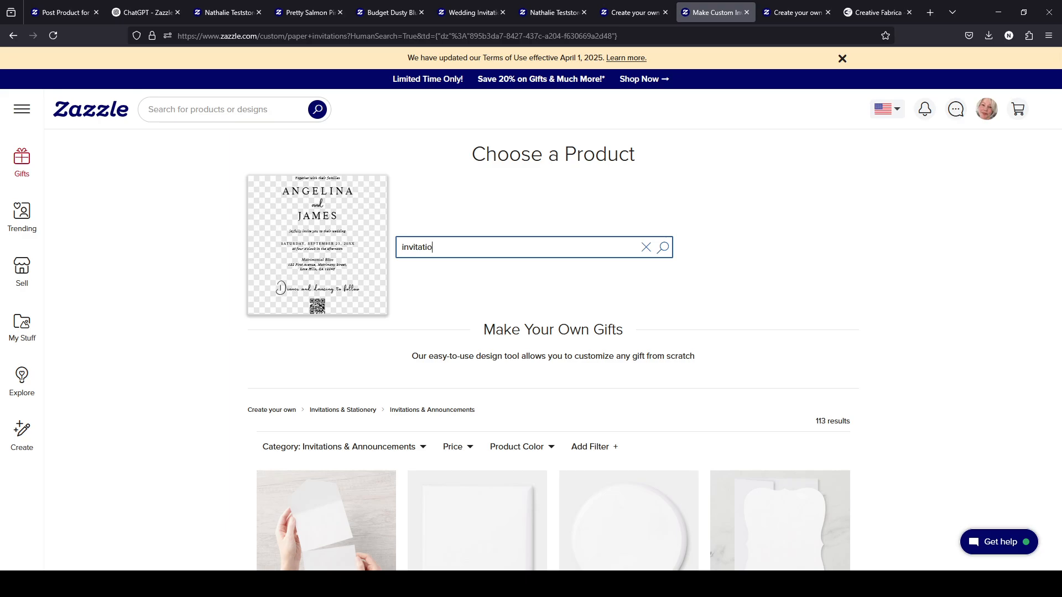
key(Return)
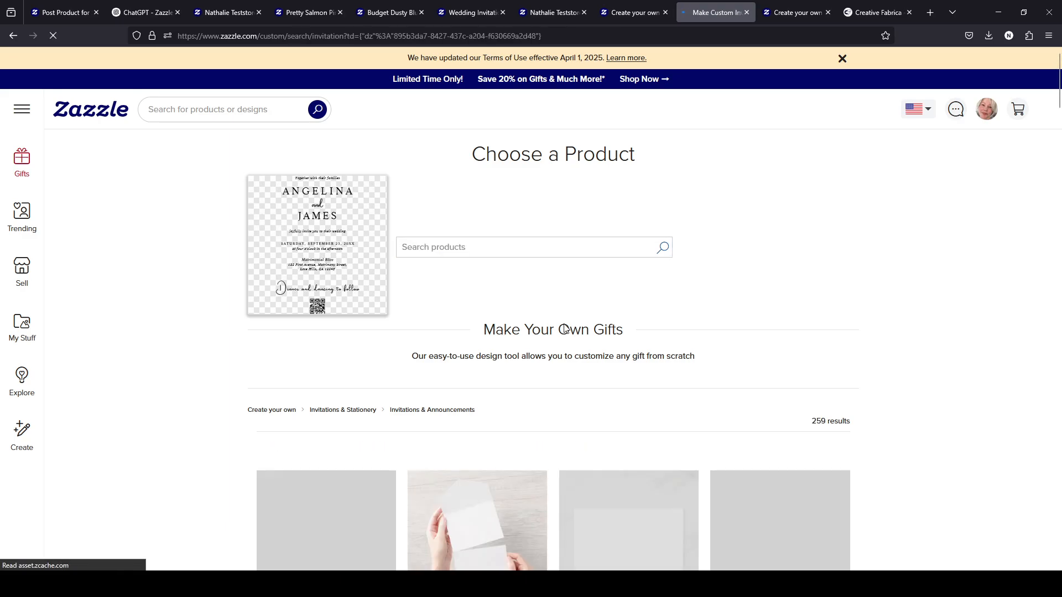
scroll(565, 332, down, 3)
scroll(310, 213, down, 2)
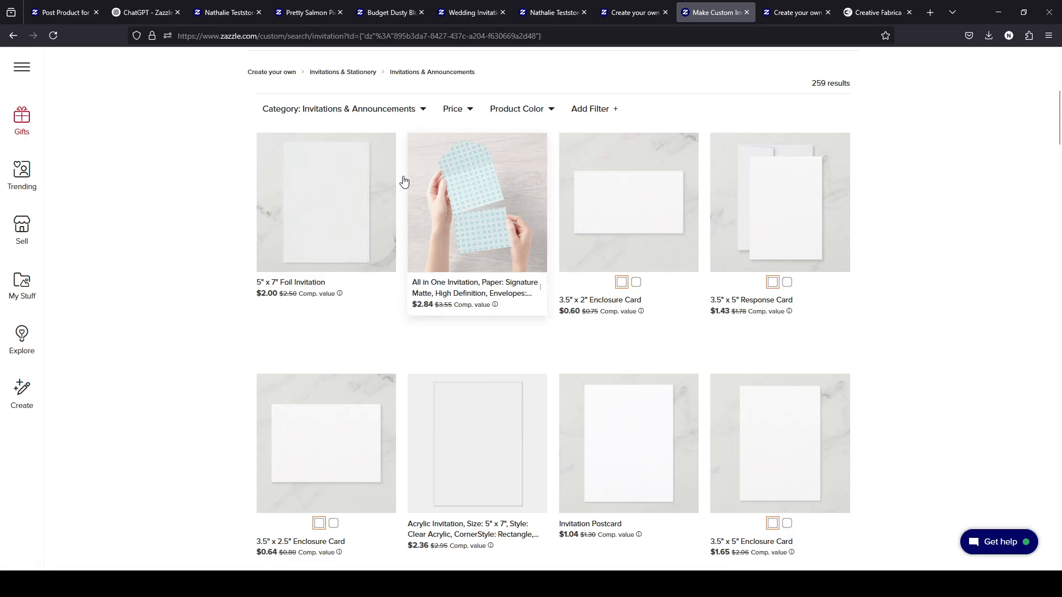
Examine the invitation search results for other card formats and sizes that could carry the wedding design
scroll(216, 298, down, 4)
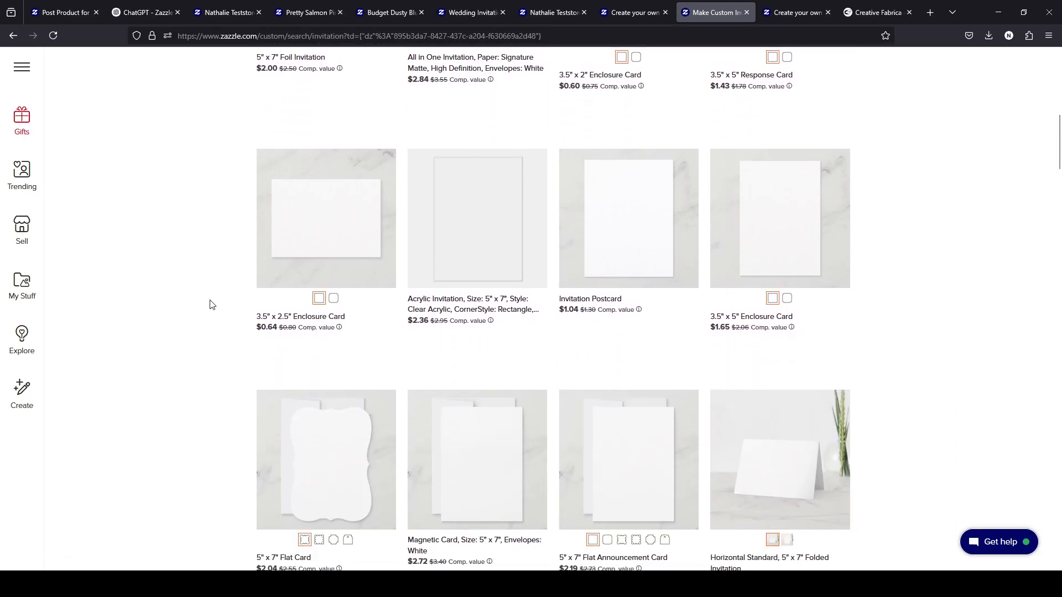
scroll(1042, 350, down, 5)
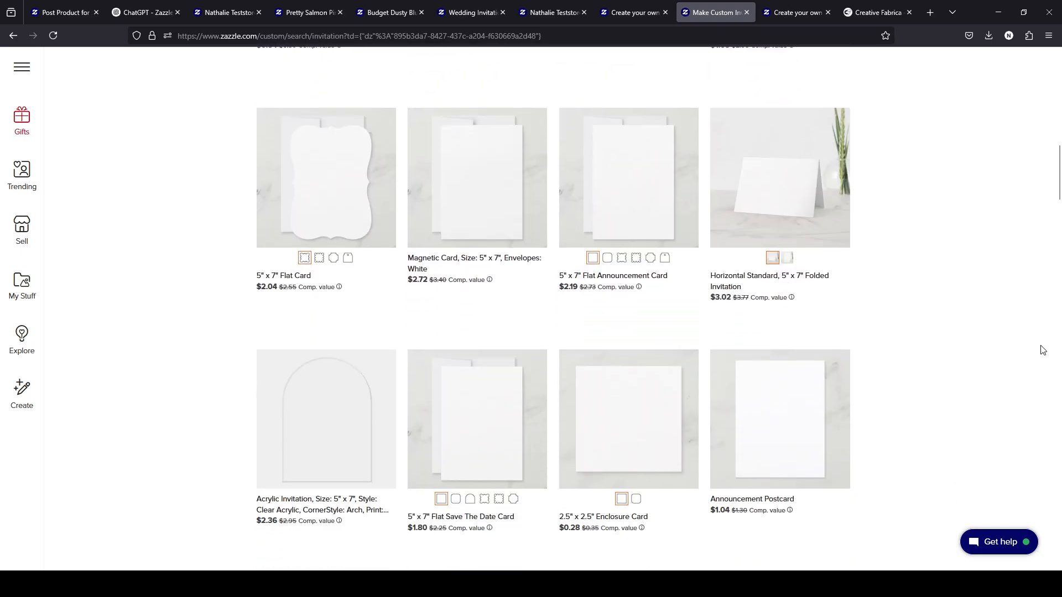
scroll(1043, 350, down, 3)
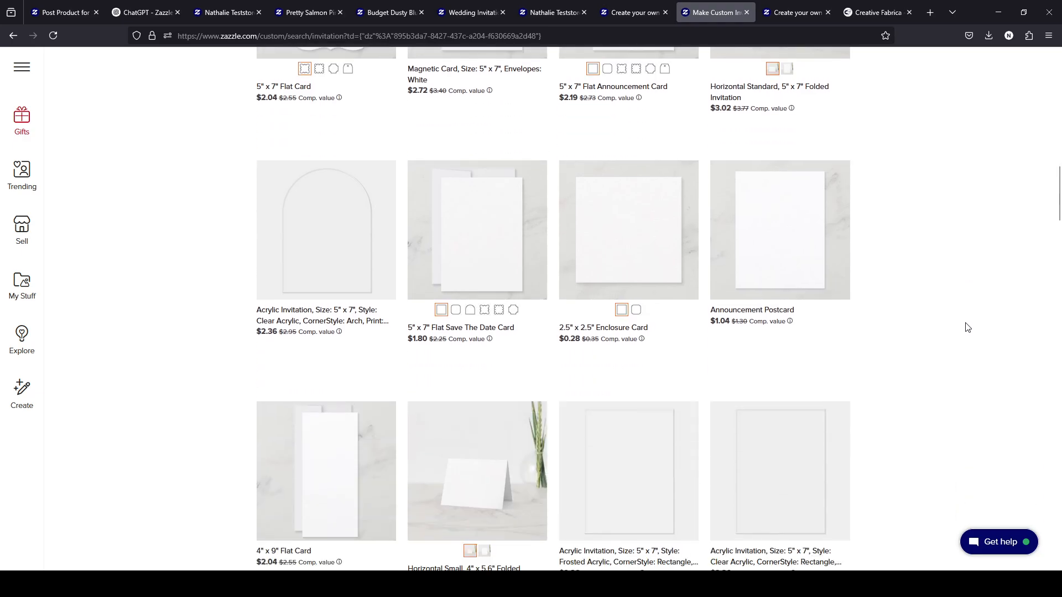
scroll(967, 327, down, 3)
scroll(966, 328, up, 3)
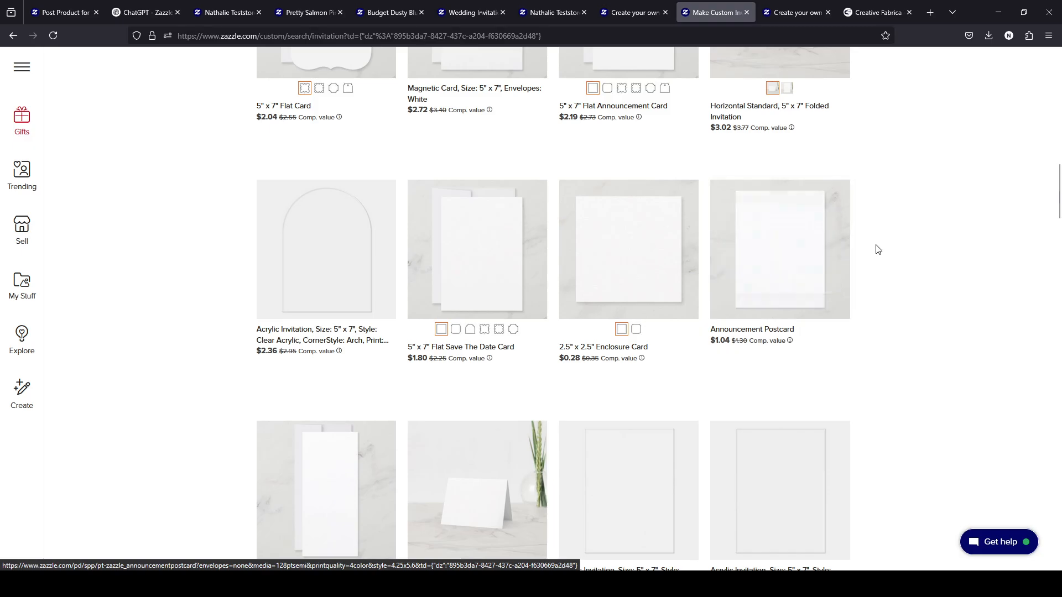
scroll(944, 254, down, 8)
scroll(978, 259, down, 3)
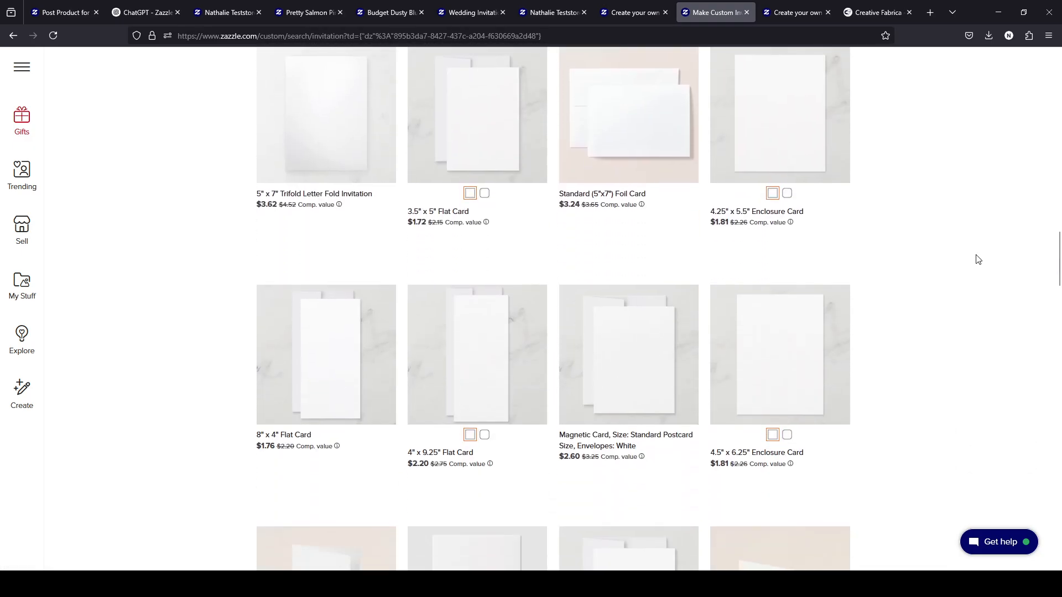
scroll(977, 259, down, 2)
scroll(978, 259, down, 4)
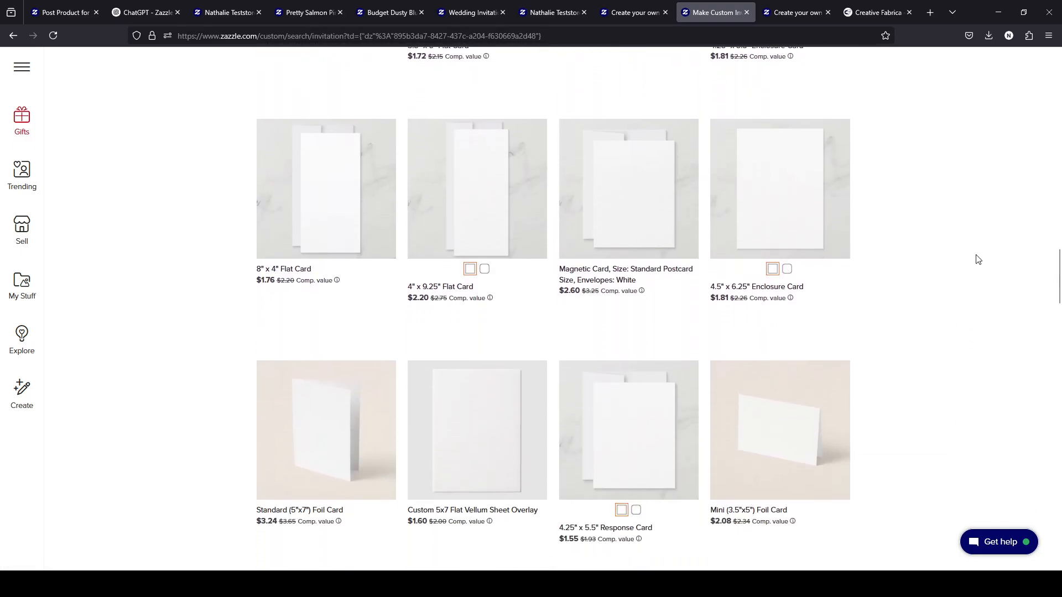
scroll(977, 260, down, 4)
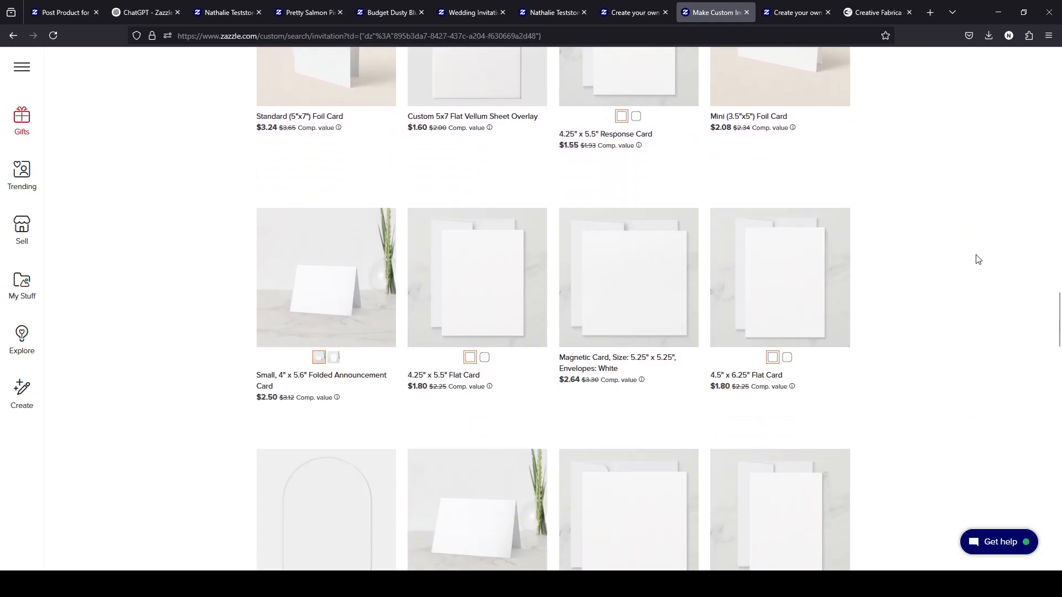
scroll(977, 259, down, 5)
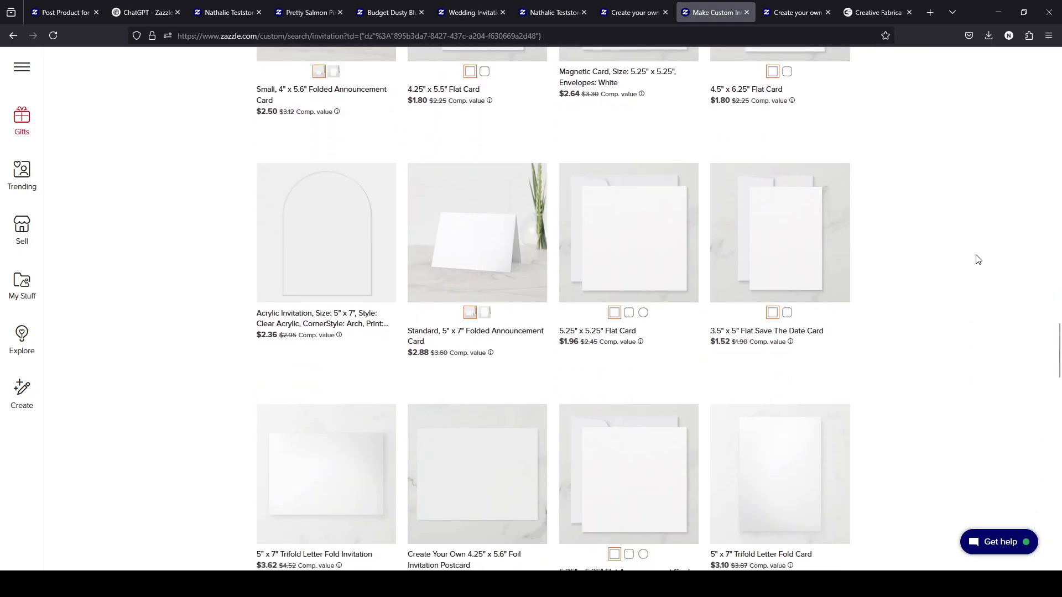
scroll(978, 259, down, 1)
scroll(977, 259, down, 5)
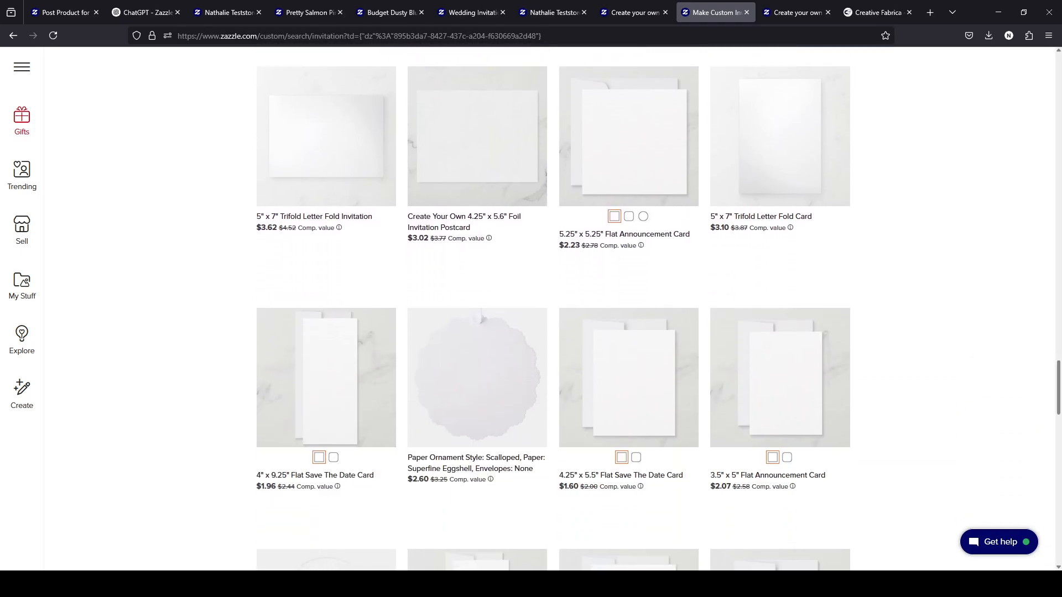
Review the blank Invitations & Announcements products, including enclosure, acrylic, magnetic and folded cards, and check the available subcategories
scroll(772, 374, up, 15)
scroll(772, 373, down, 2)
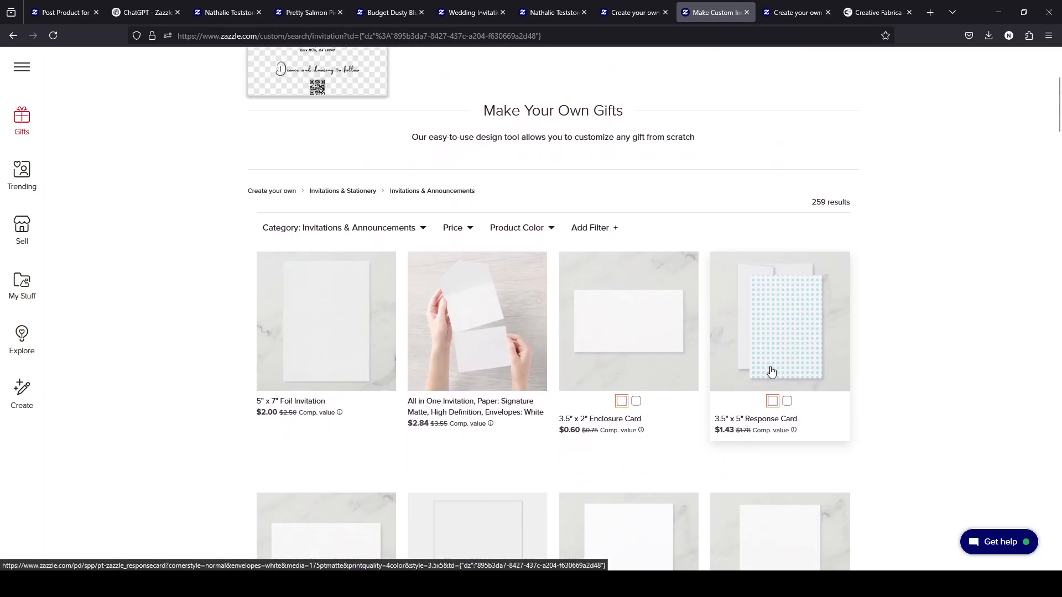
scroll(897, 332, down, 4)
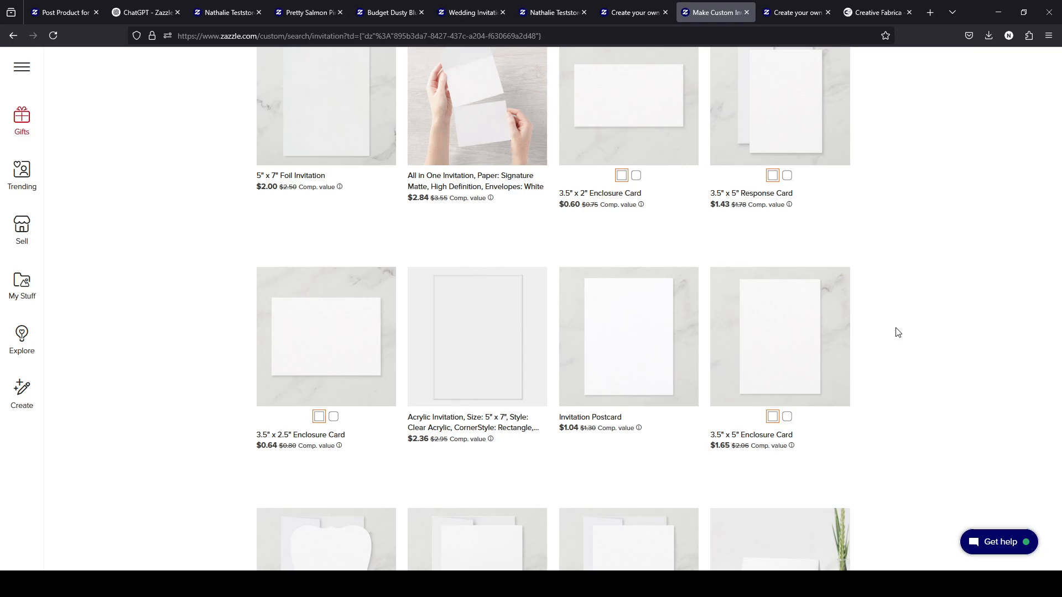
scroll(897, 332, down, 2)
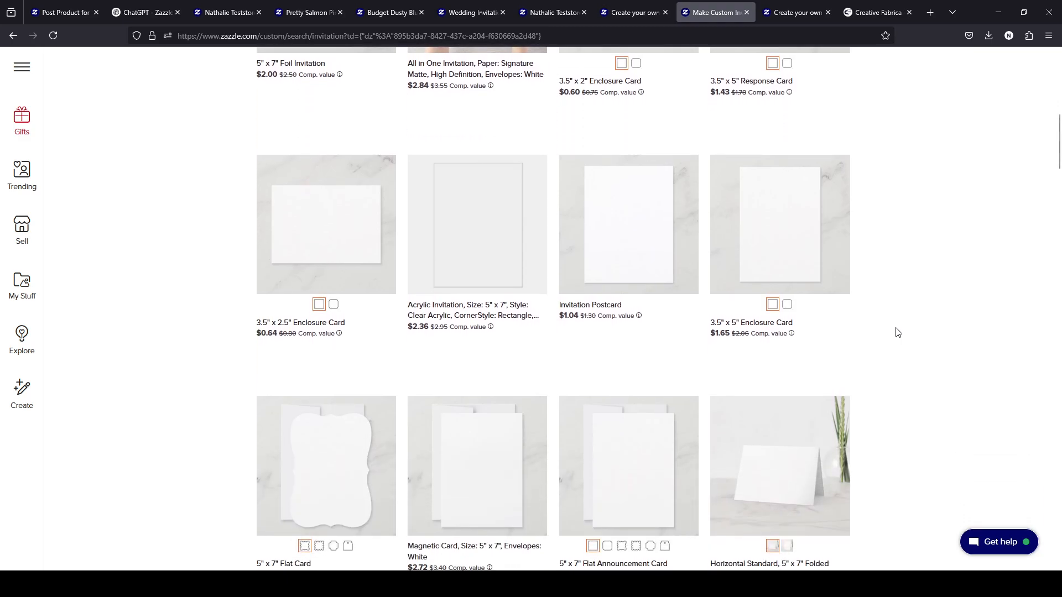
scroll(897, 332, down, 5)
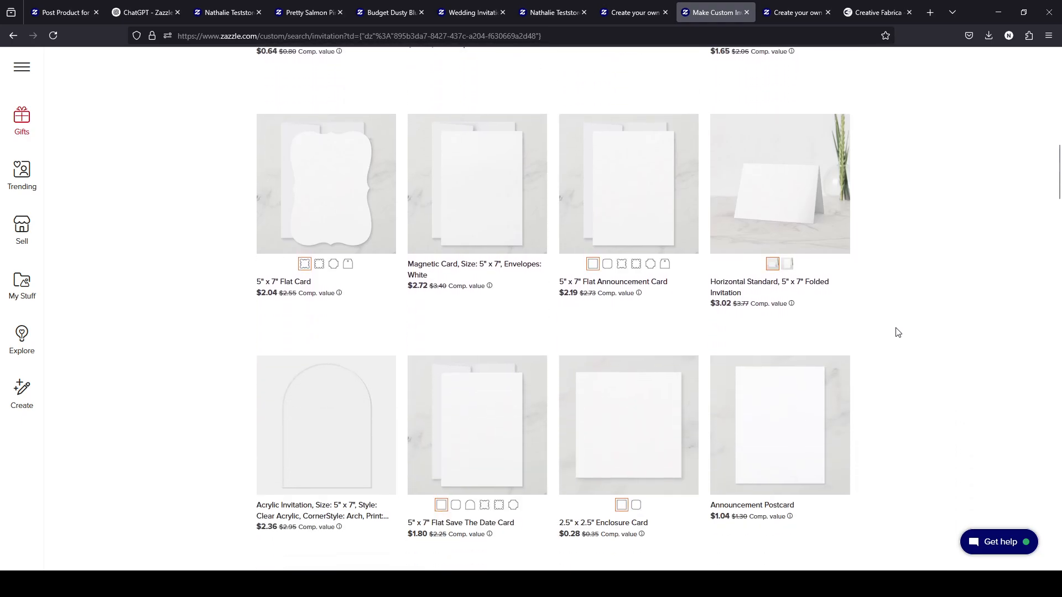
scroll(897, 332, up, 3)
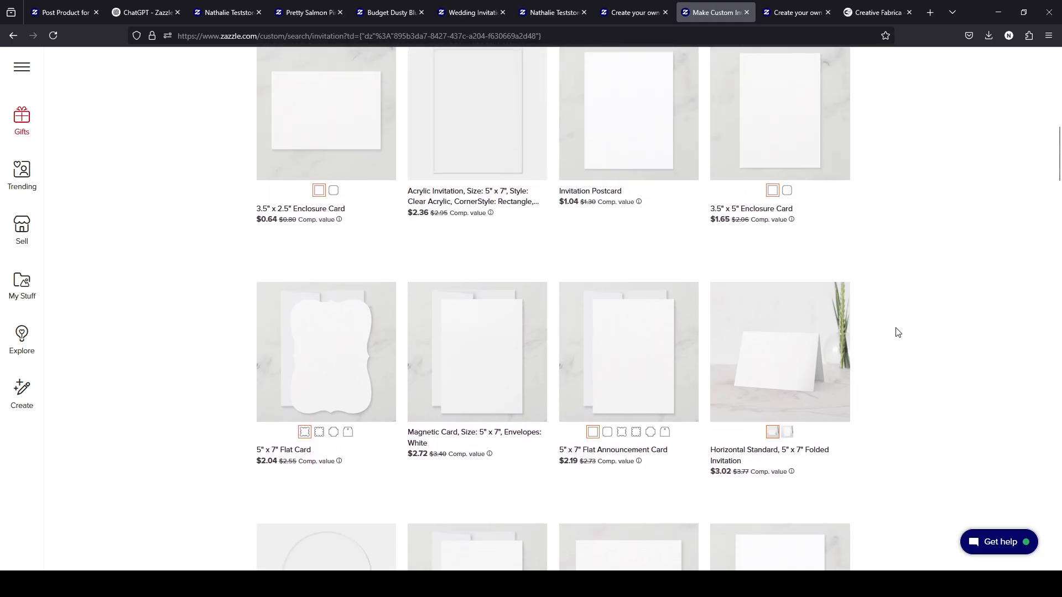
scroll(897, 331, down, 2)
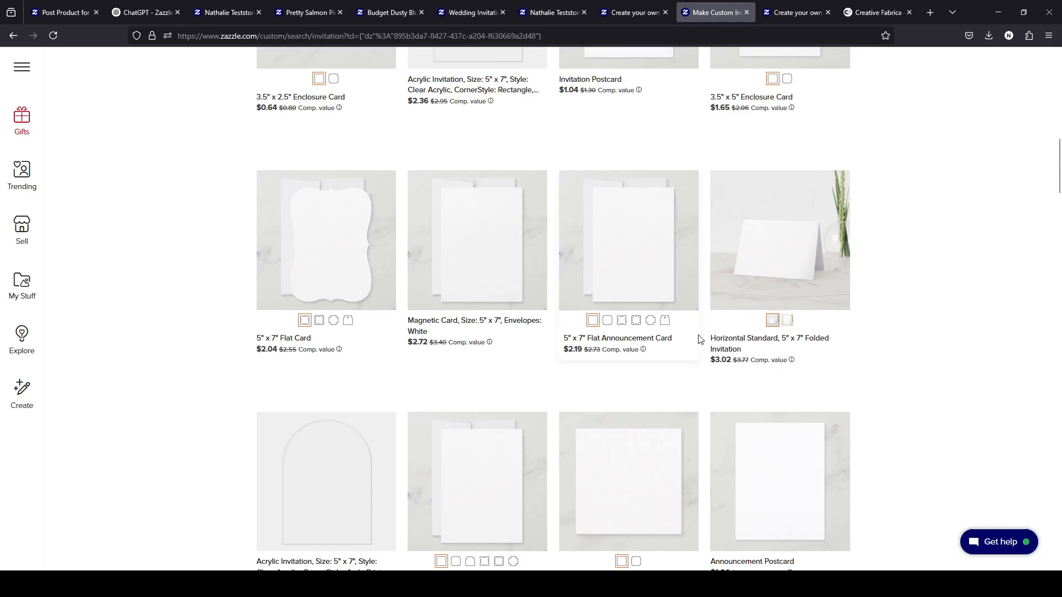
scroll(698, 339, up, 12)
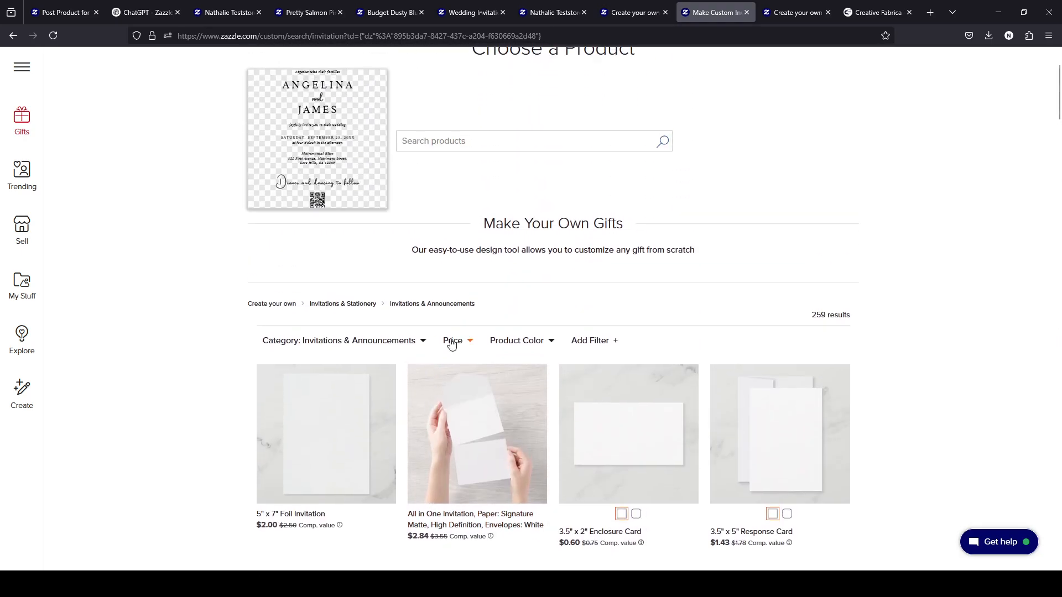
click(410, 342)
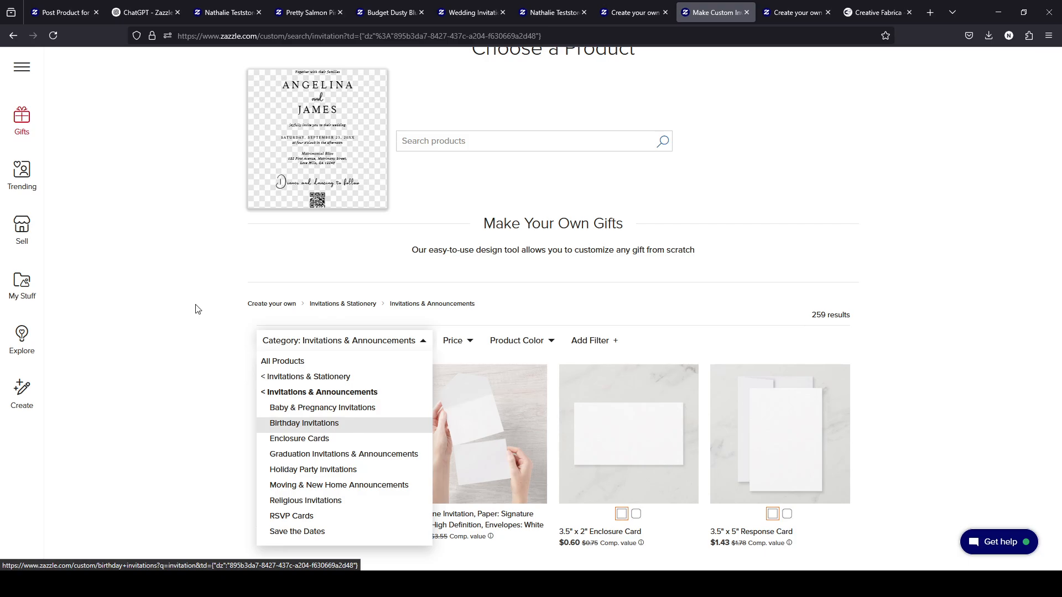
click(168, 273)
Return to the product posting form and append "Available as printed cards or an instant digital download." to the description
click(73, 16)
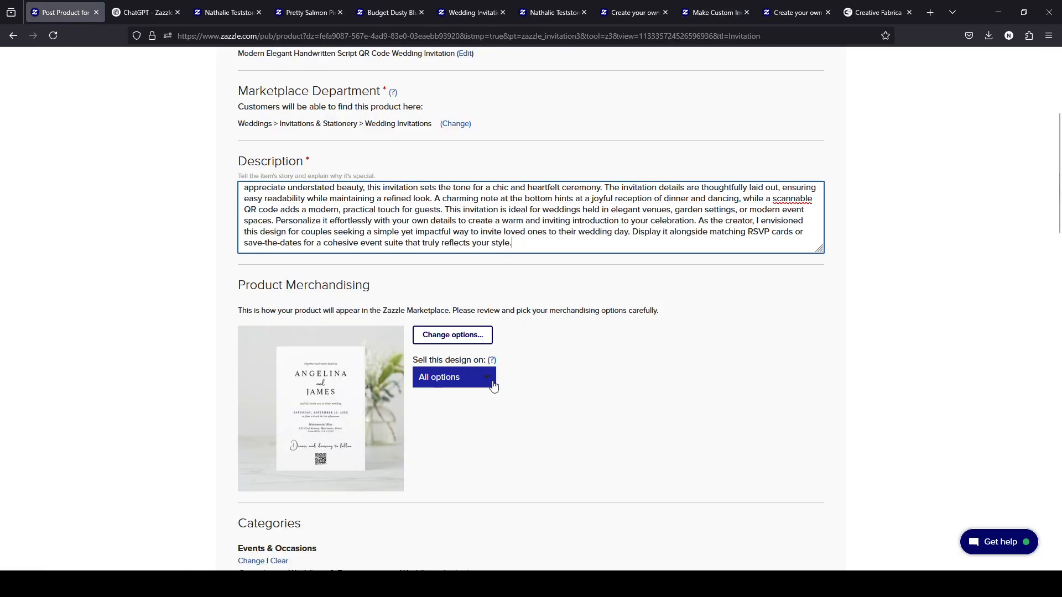
scroll(714, 230, up, 3)
scroll(738, 224, down, 3)
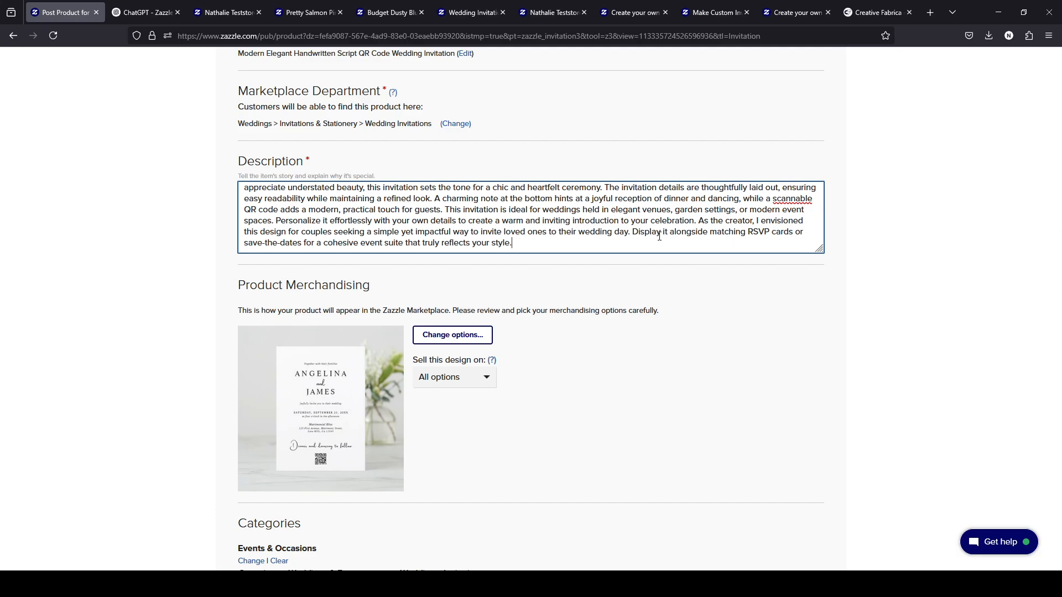
scroll(621, 319, down, 10)
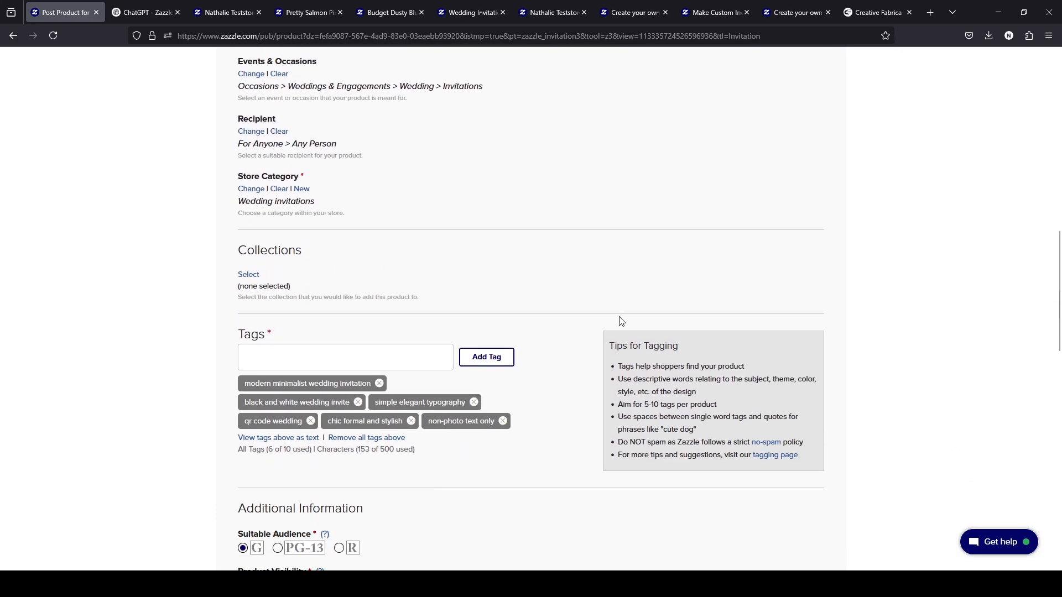
click(412, 306)
scroll(597, 294, up, 10)
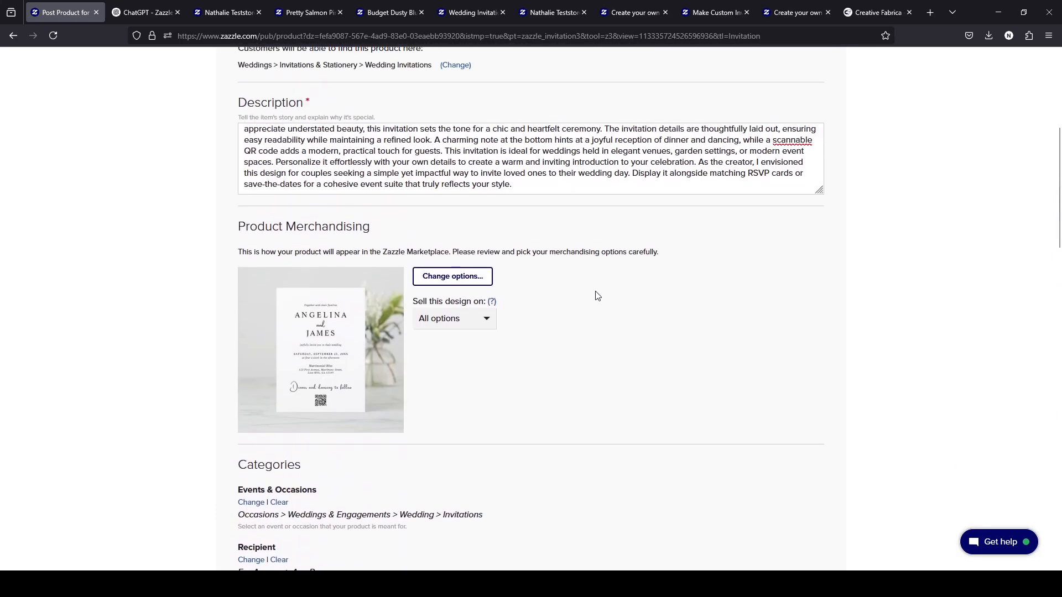
click(620, 385)
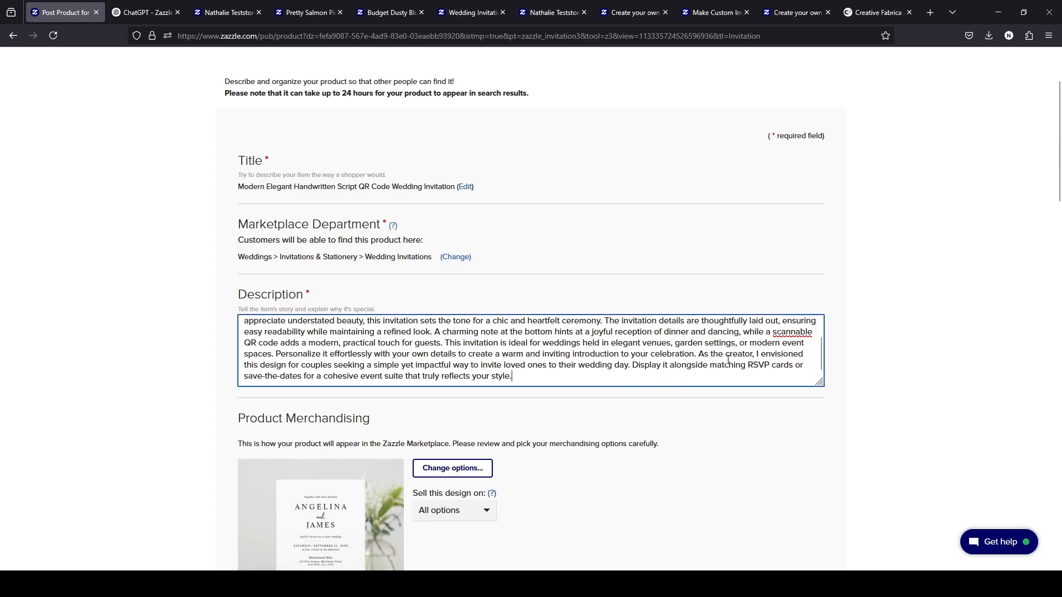
text(Available a)
text(s printed cards or an instant digital do)
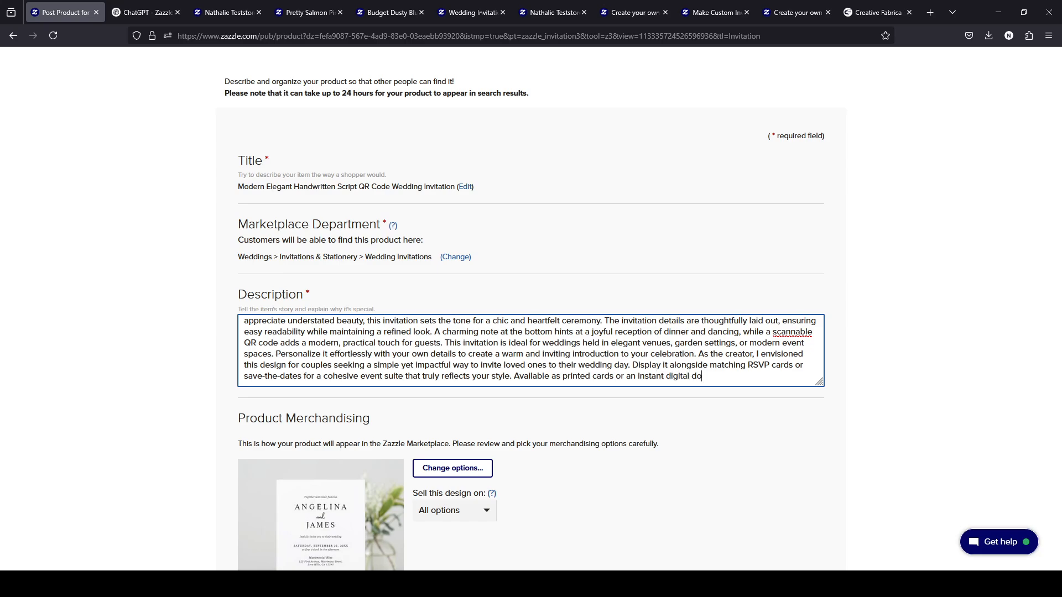
text(wnload.)
scroll(578, 380, down, 1)
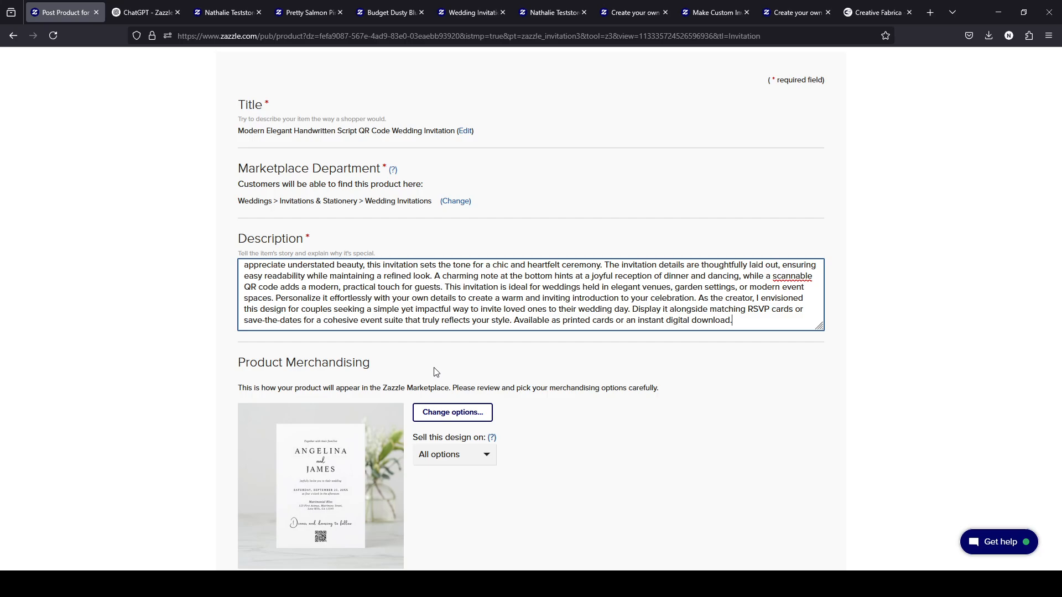
Copy the phrase "printed cards or an instant digital download" from the end of the description
scroll(431, 349, down, 4)
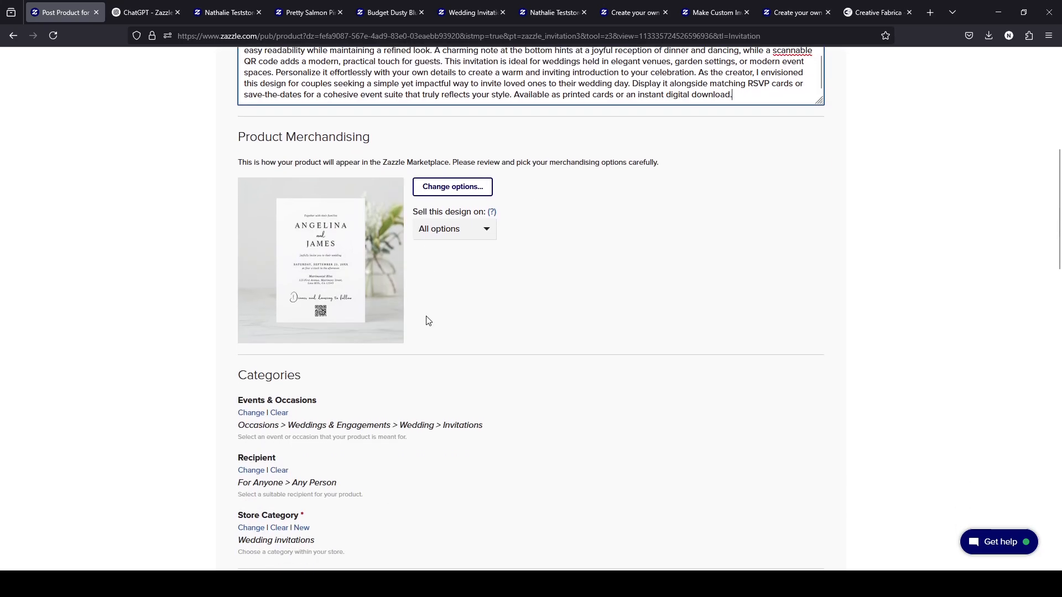
scroll(498, 315, up, 3)
drag(515, 262, 733, 264)
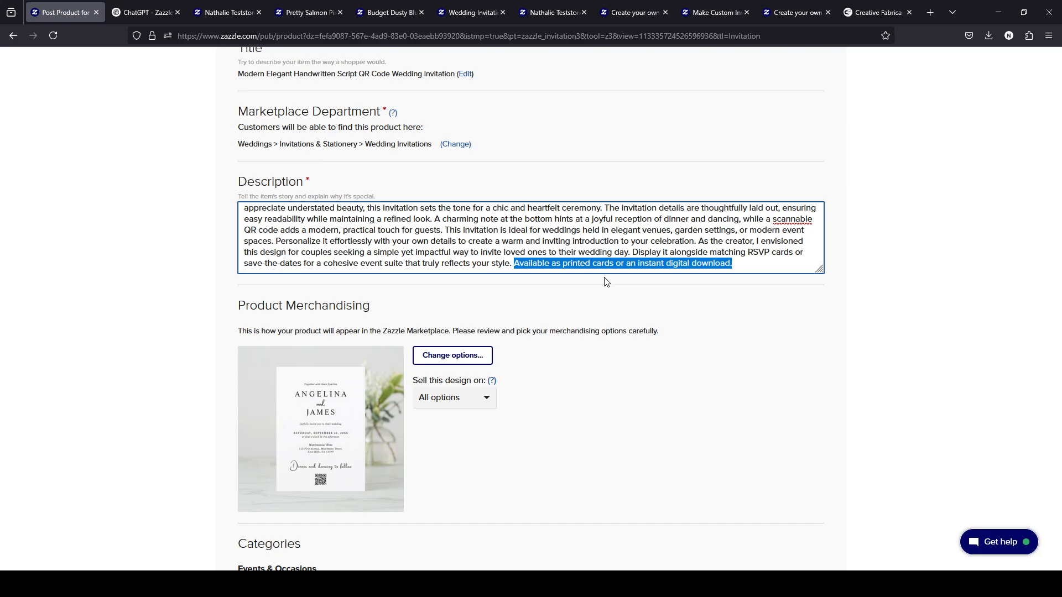
click(574, 271)
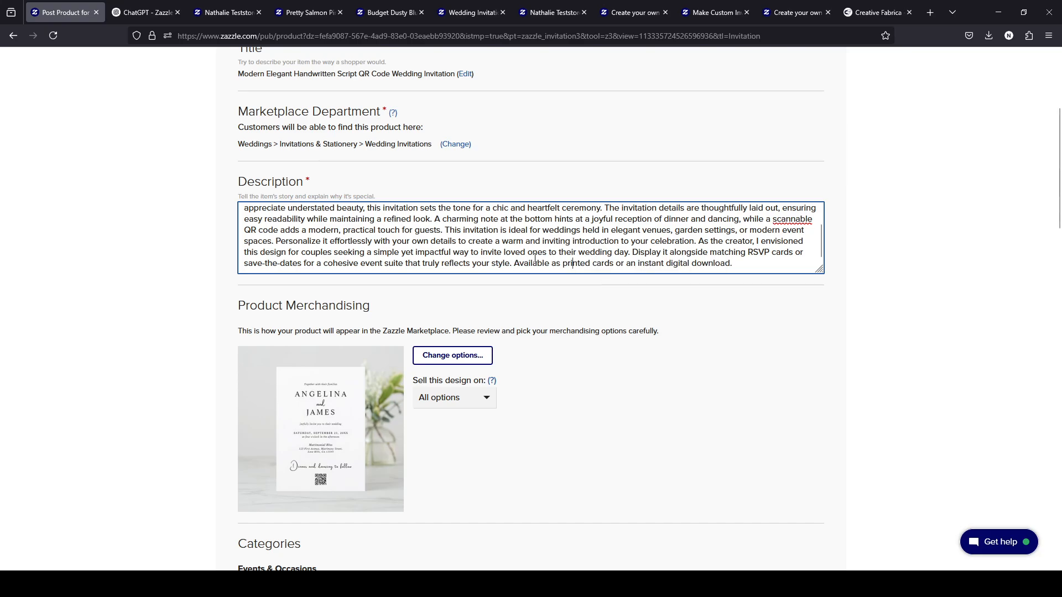
drag(513, 264, 736, 282)
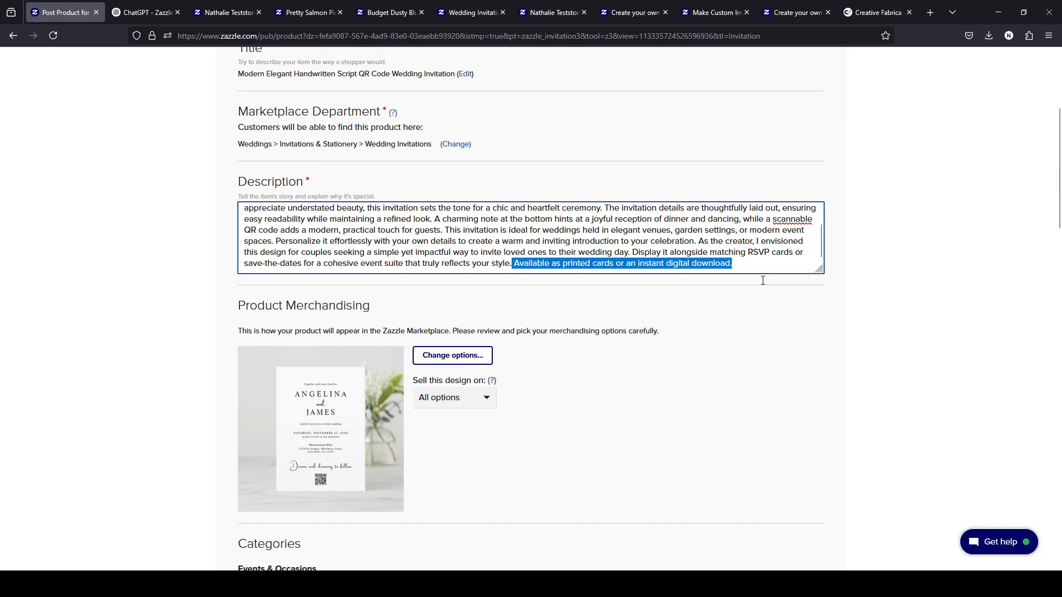
click(593, 266)
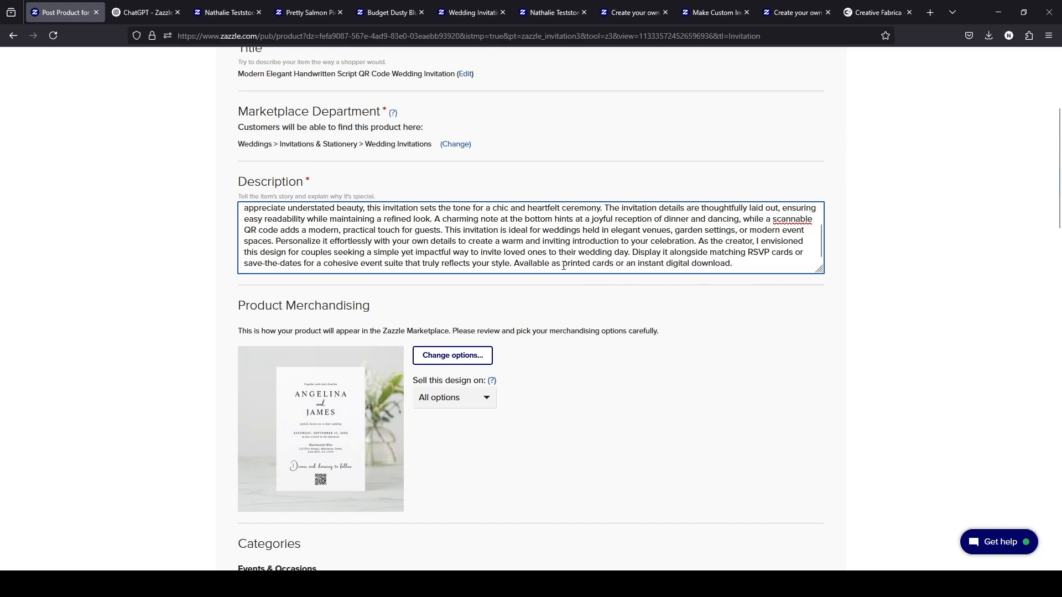
drag(563, 265, 730, 265)
key(ctrl+c)
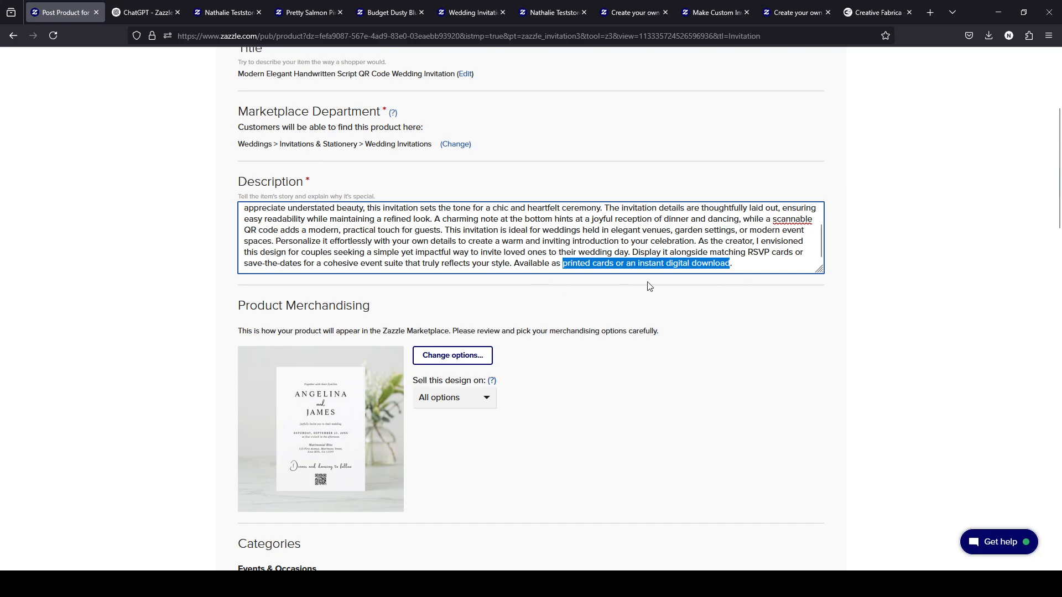
Paste the copied phrase as a new tag, shorten it to "printed cards or digital download" and add it to the product
scroll(624, 317, down, 4)
scroll(623, 316, down, 3)
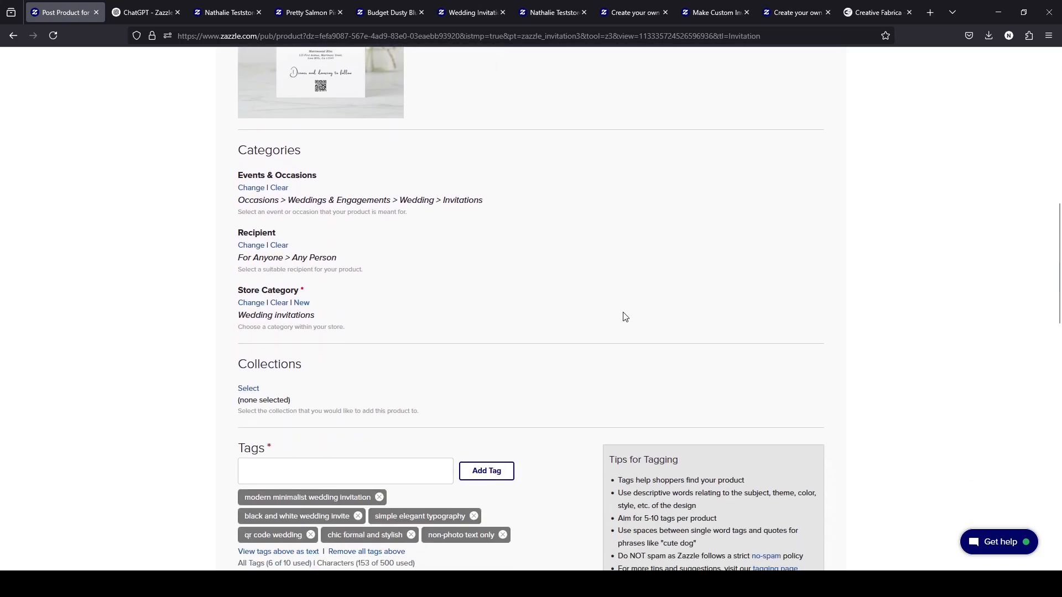
scroll(623, 313, down, 3)
click(405, 296)
key(ctrl+v)
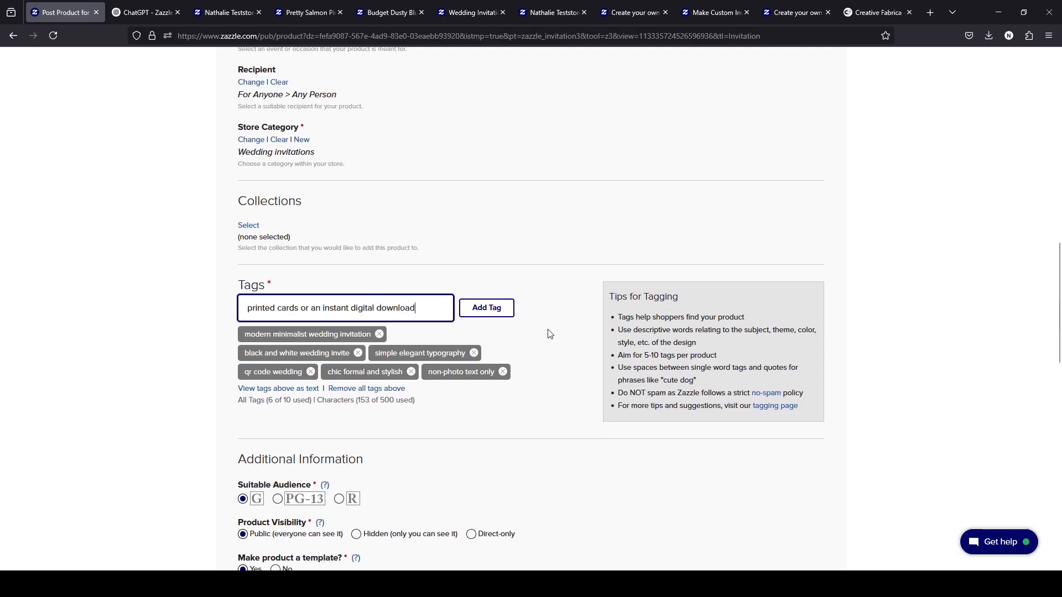
text(,)
drag(311, 308, 350, 307)
key(BackSpace)
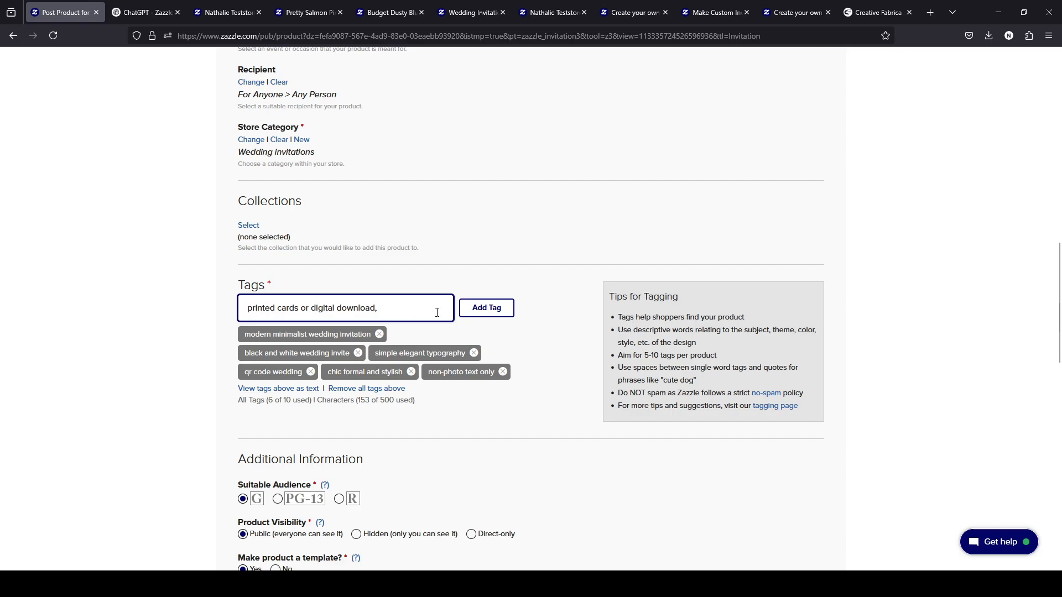
click(490, 309)
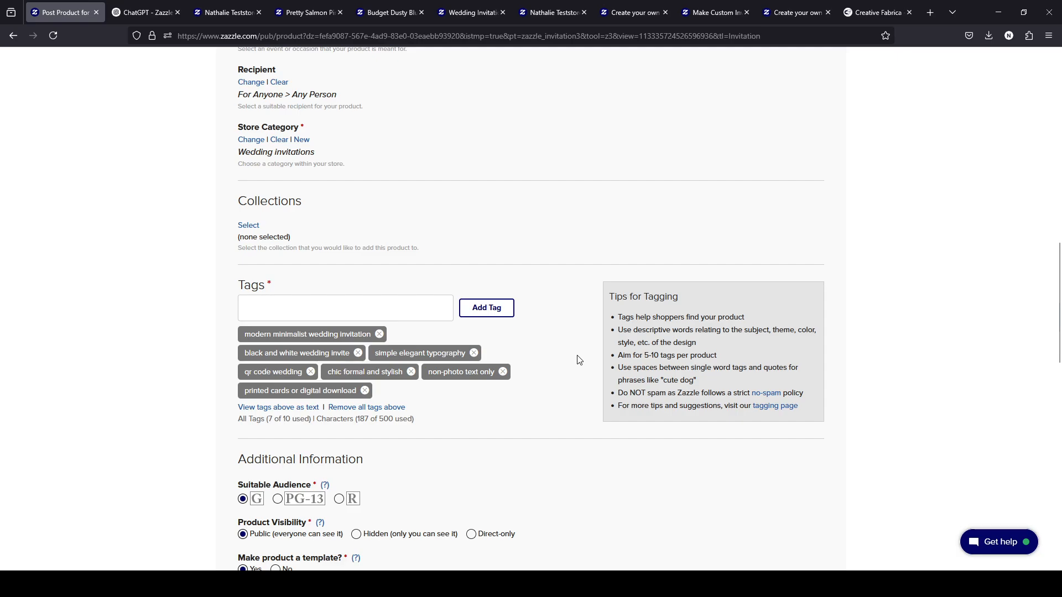
Delete the description sentence that begins "As the creator, I envisioned this design" and ends "to their wedding day."
scroll(566, 427, up, 10)
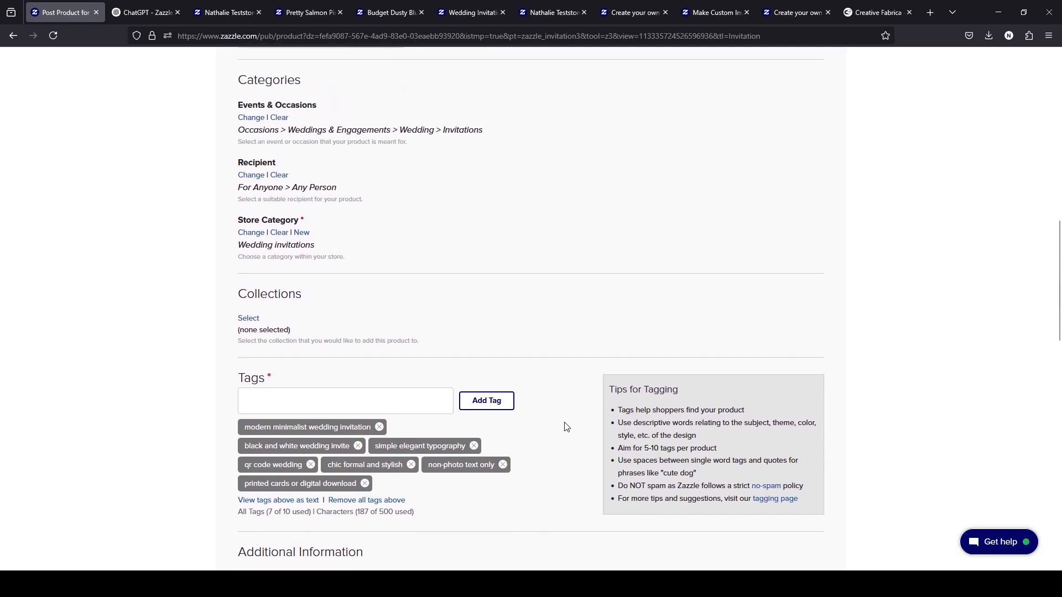
scroll(567, 427, down, 1)
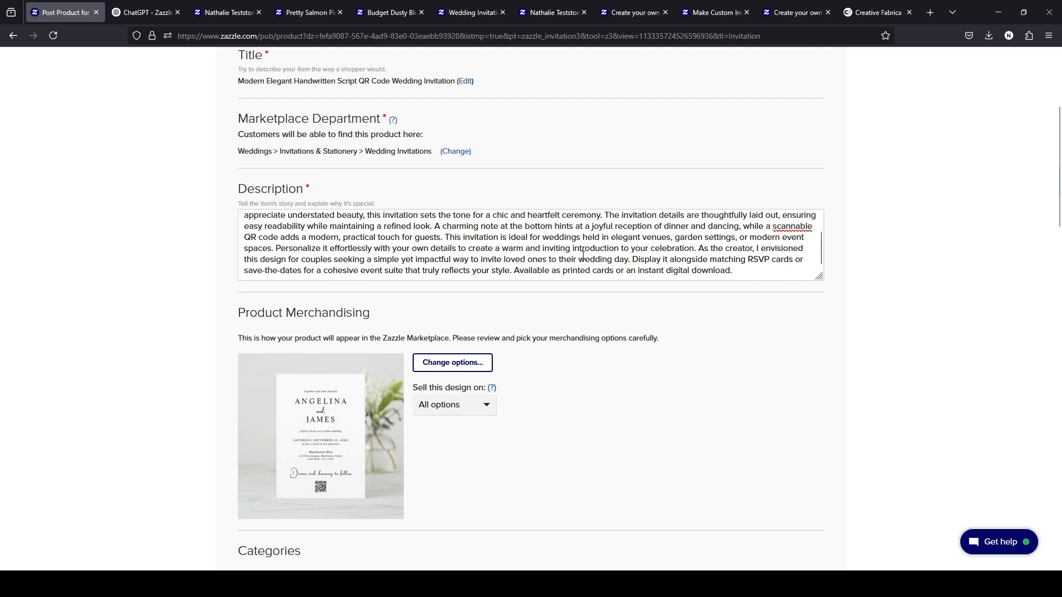
click(696, 248)
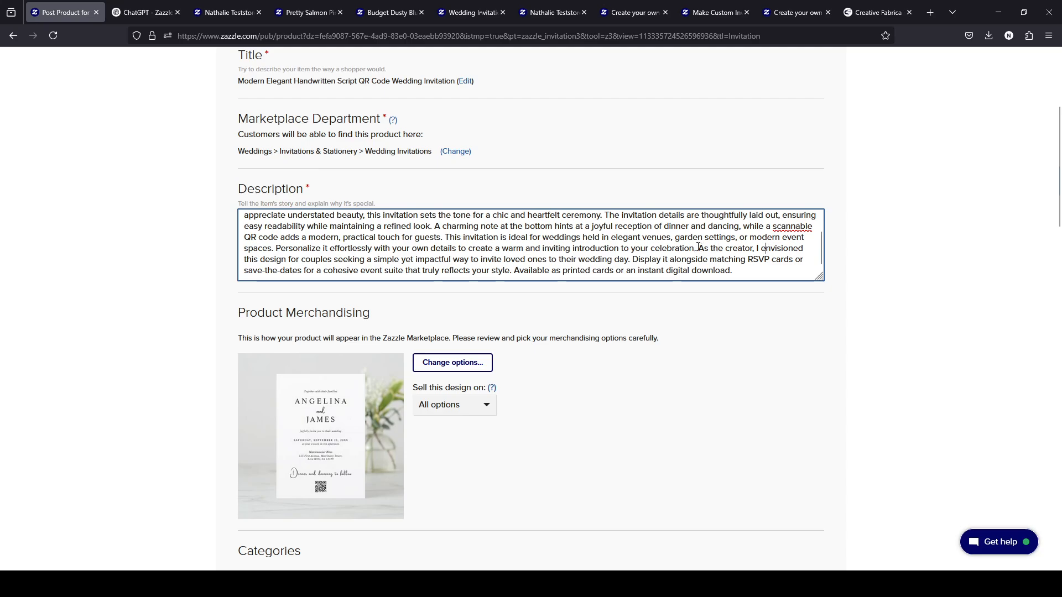
drag(698, 248, 632, 260)
click(700, 248)
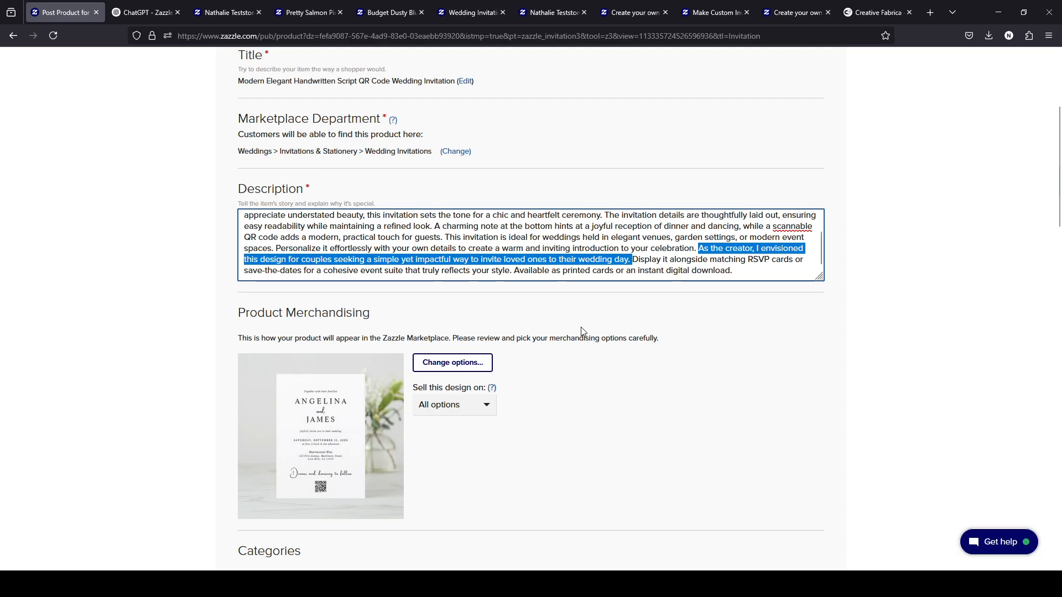
key(BackSpace)
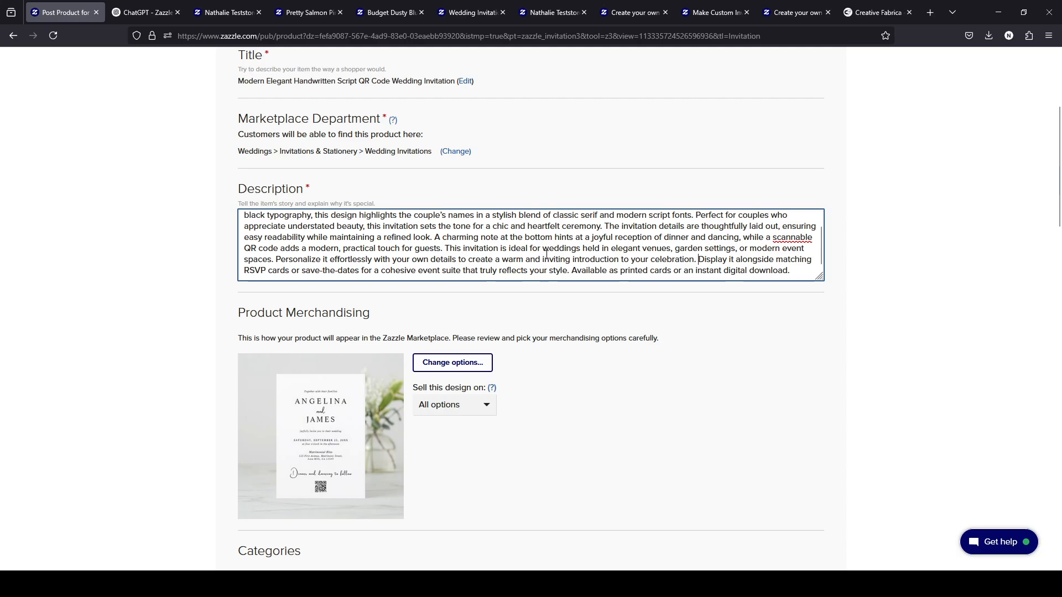
Insert "handwritten" before "script fonts" in the description's second sentence and copy the phrase "handwritten script fonts."
scroll(548, 255, down, 2)
scroll(628, 240, up, 2)
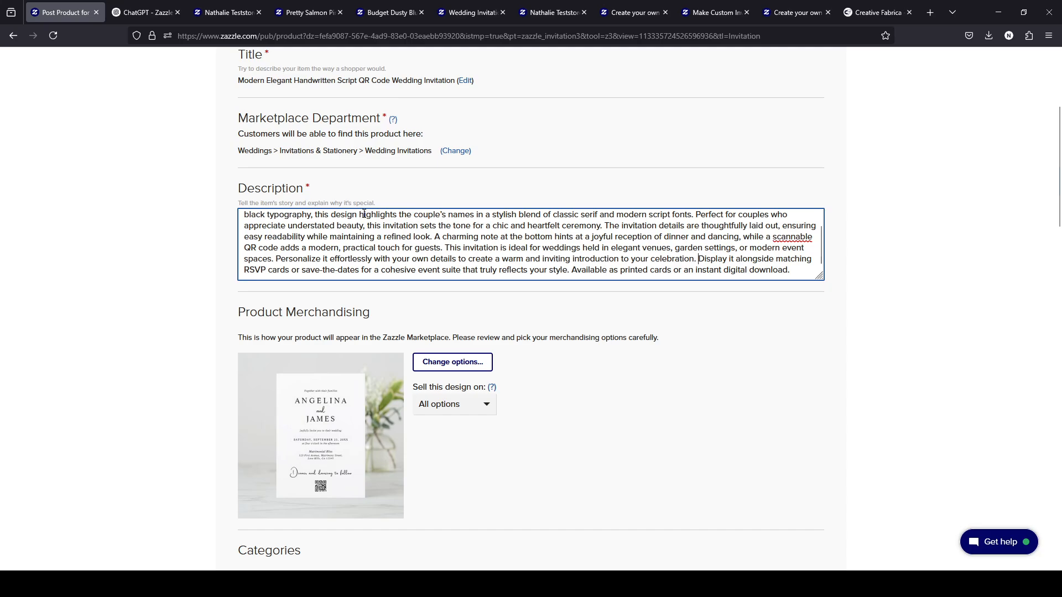
scroll(511, 219, up, 1)
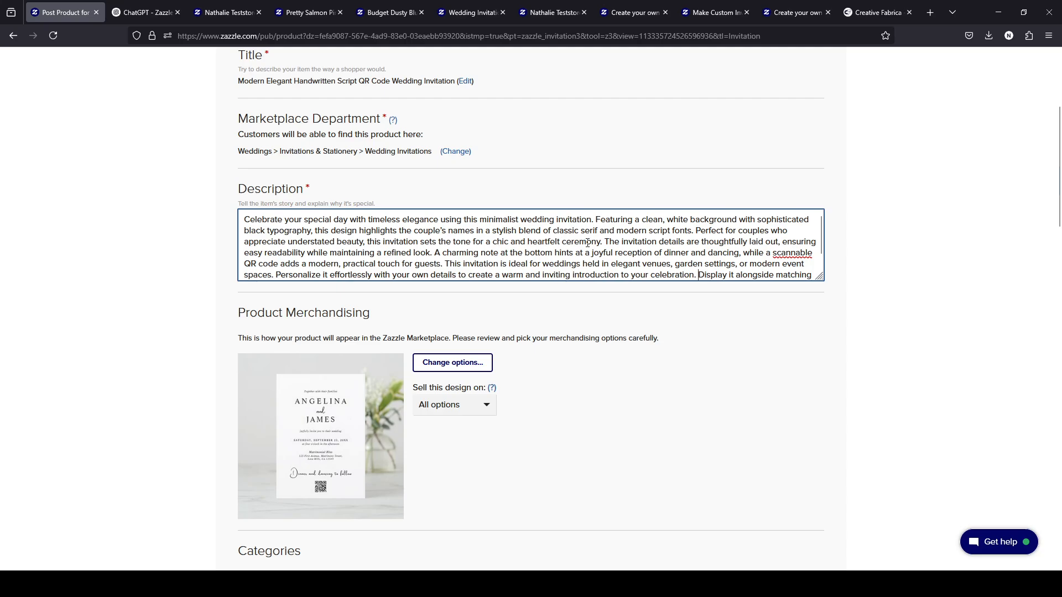
mouse_move(582, 232)
mouse_down()
mouse_move(637, 232)
mouse_move(597, 232)
mouse_up()
double_click(666, 231)
click(648, 231)
text(handw)
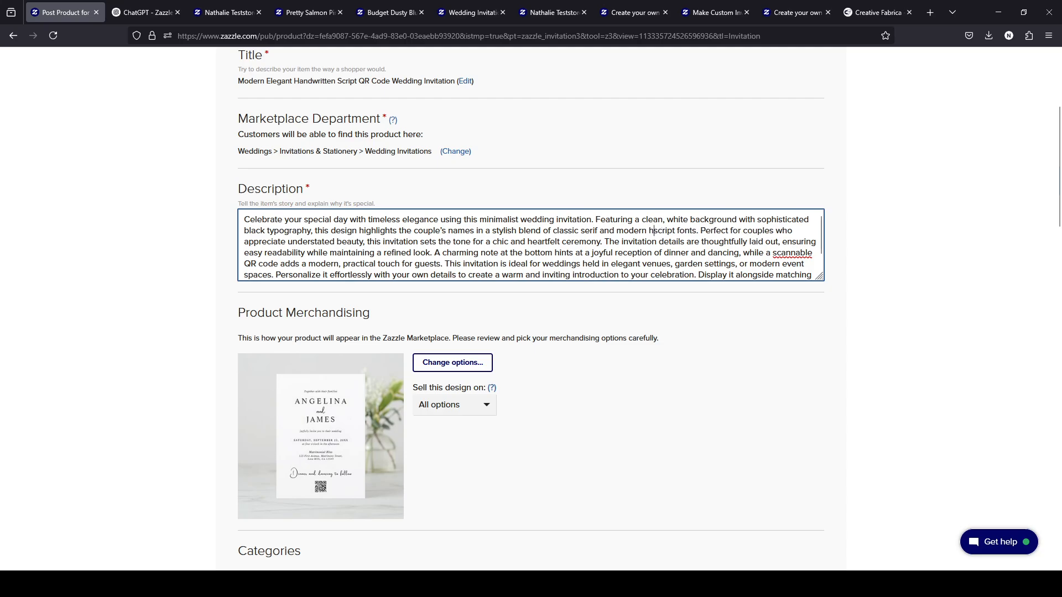
text(ritten)
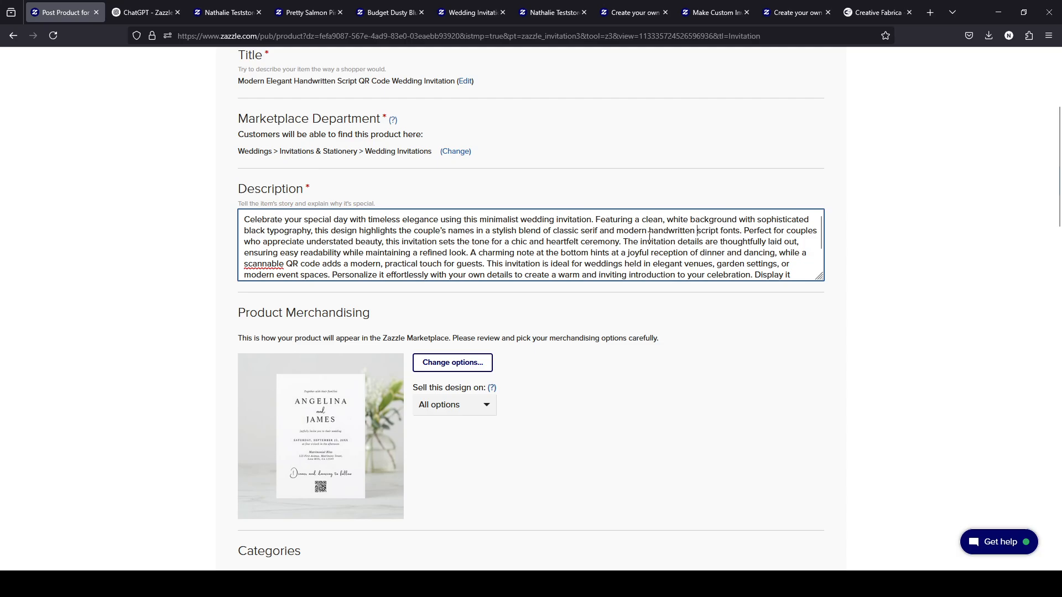
drag(649, 230, 743, 231)
key(ctrl+c)
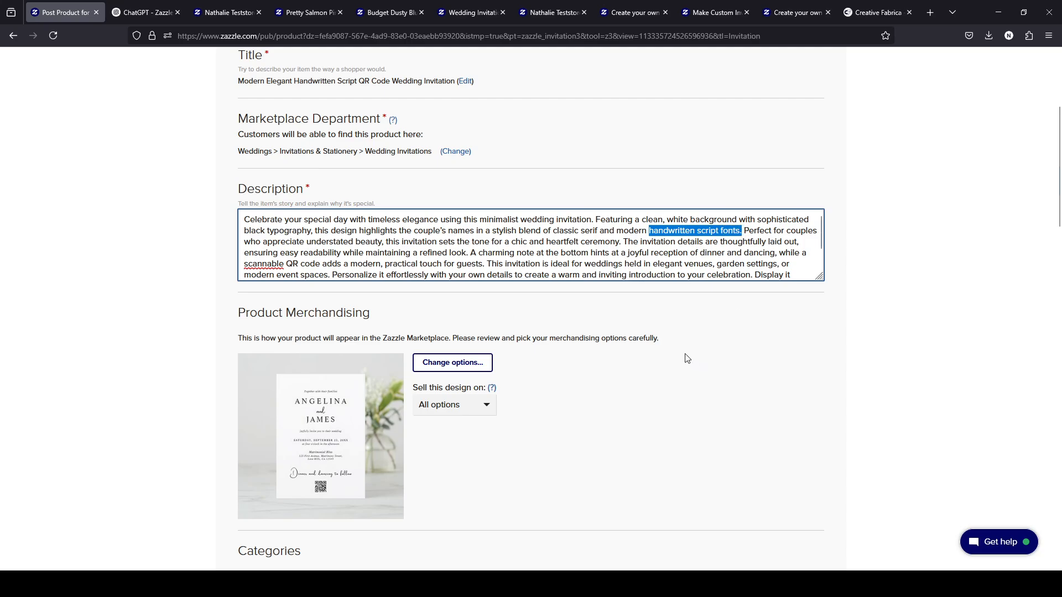
Try to add the copied phrase "handwritten script fonts." as a new product tag
scroll(439, 370, down, 10)
click(354, 304)
key(ctrl+v)
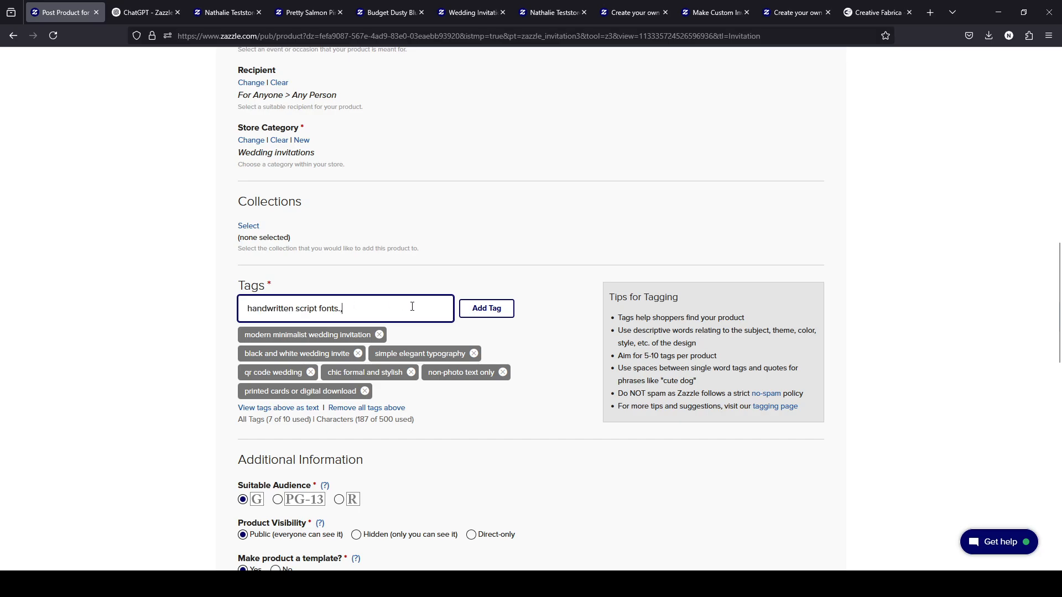
click(475, 309)
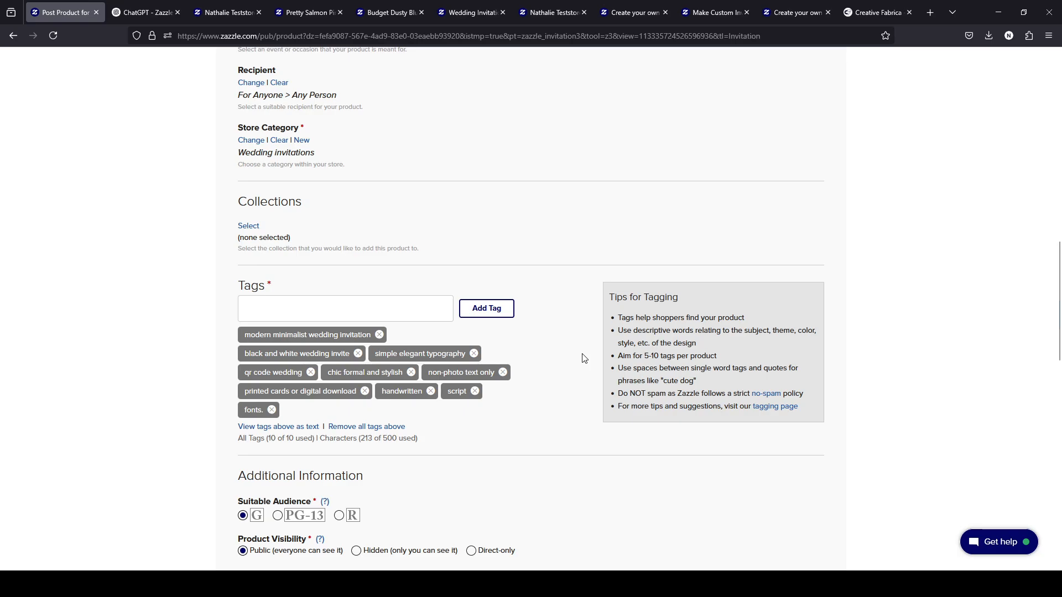
Remove the single-word tags "handwritten", "script" and "fonts." from the tag list
click(431, 391)
click(409, 391)
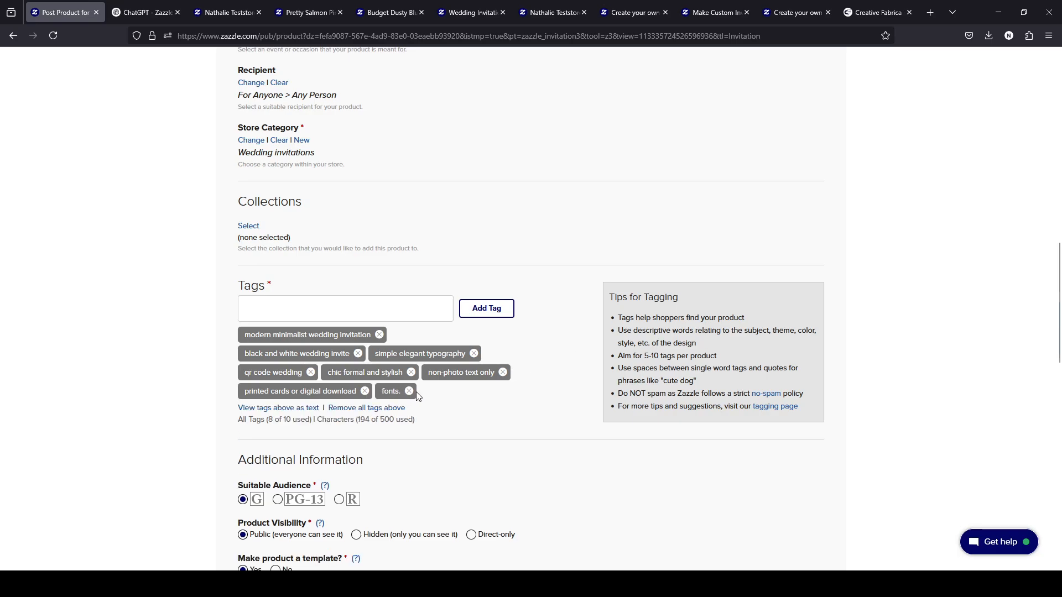
click(409, 391)
Paste the copied phrase again, replace its trailing period with a comma and add it as the tag "handwritten script fonts"
click(355, 308)
key(ctrl+v)
key(BackSpace)
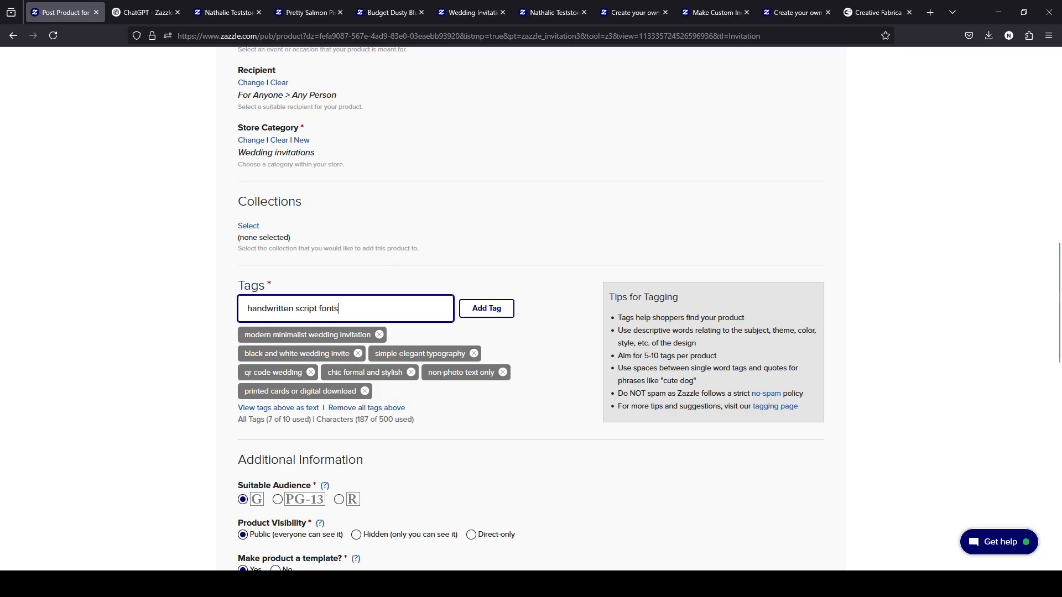
text(,)
click(483, 308)
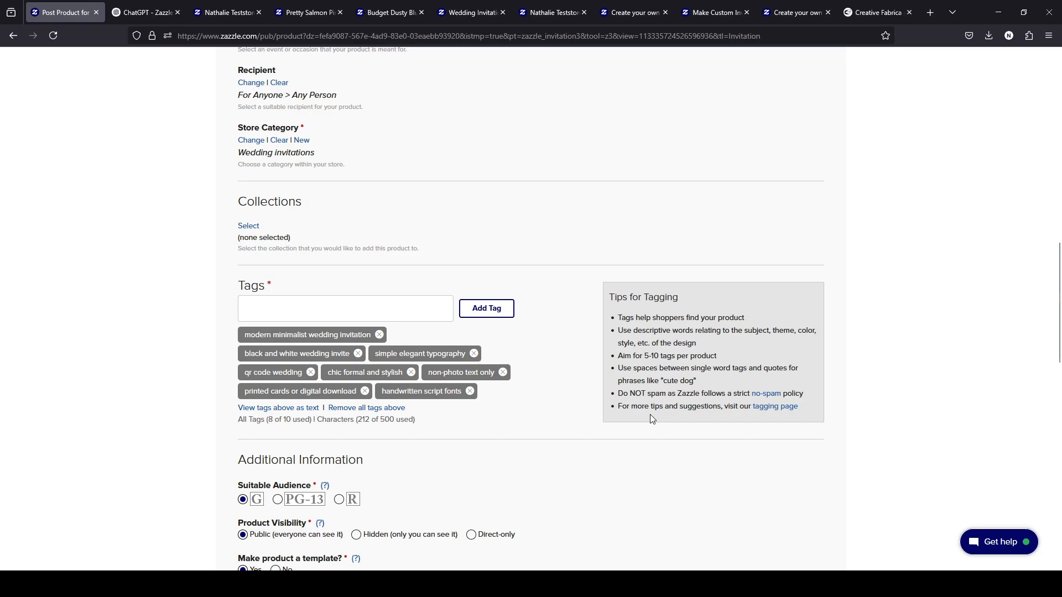
Reread the full product description for further phrases to use as tags
scroll(531, 382, up, 10)
scroll(531, 381, down, 1)
scroll(531, 379, down, 3)
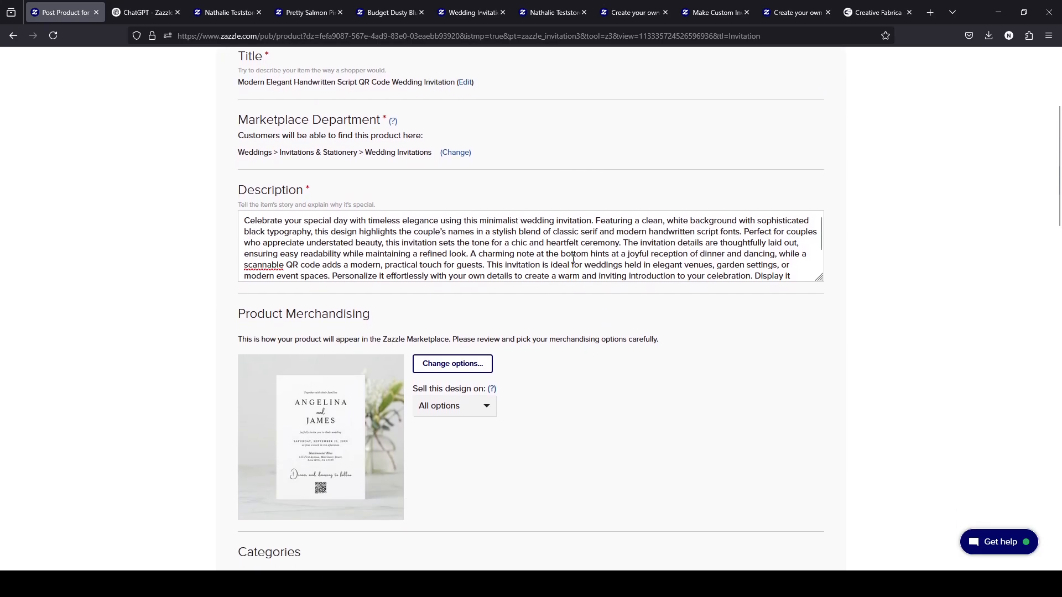
scroll(573, 258, down, 2)
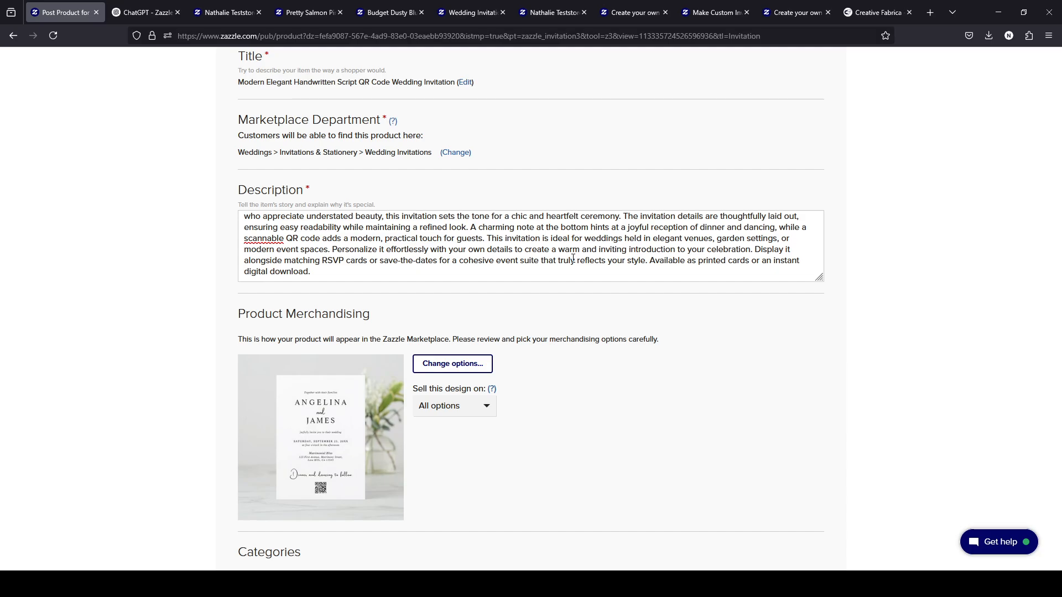
scroll(573, 258, up, 2)
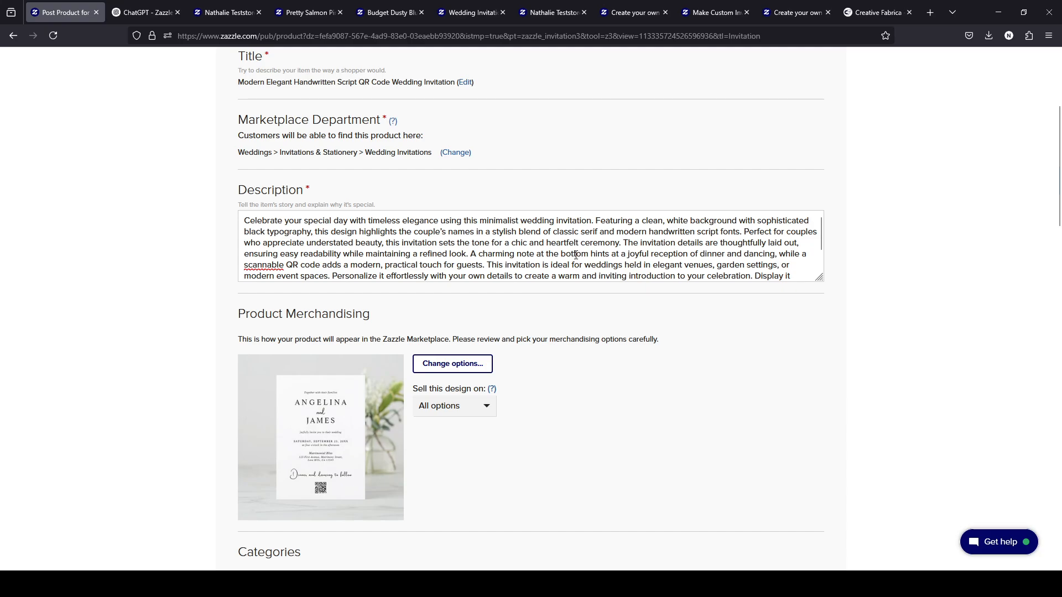
scroll(576, 255, down, 3)
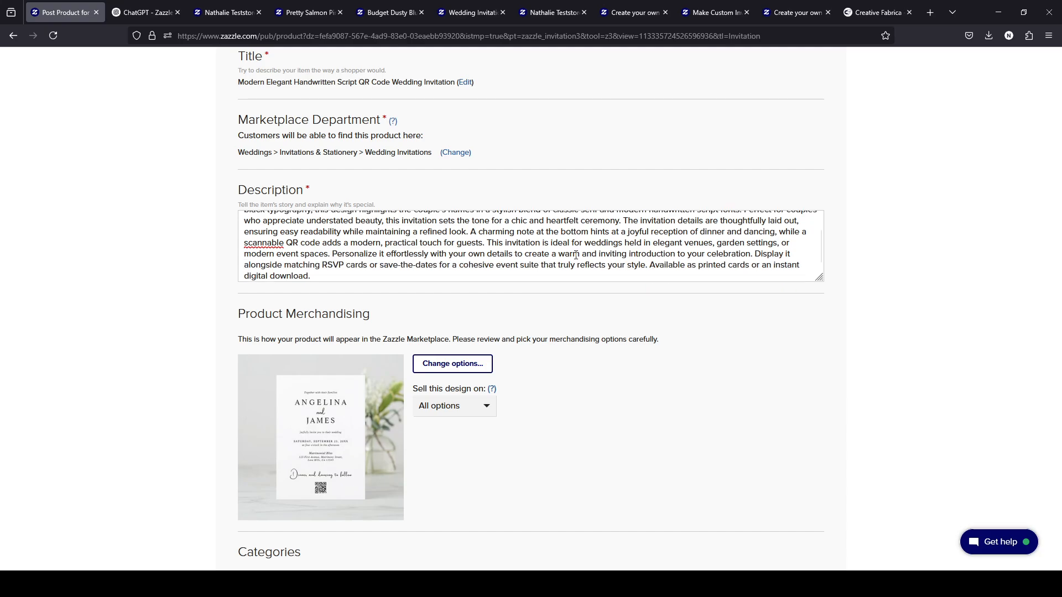
Add the tag "wedding website link" to the product
scroll(608, 388, down, 10)
click(365, 265)
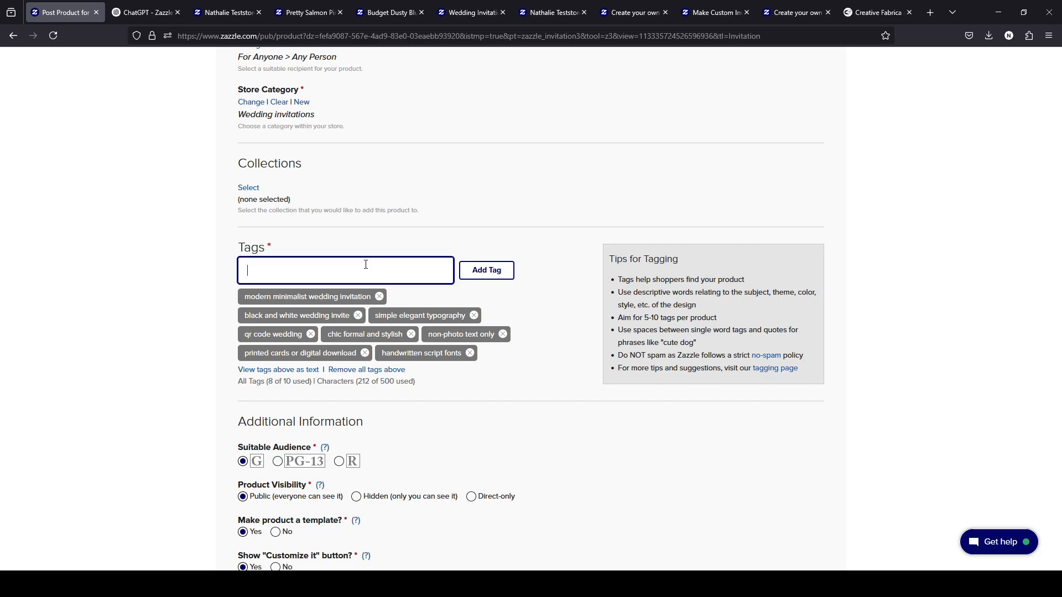
text(wedding rs)
key(BackSpace)
key(BackSpace)
text(website link)
click(487, 270)
Add the tag "online rsvp" to the product
click(357, 277)
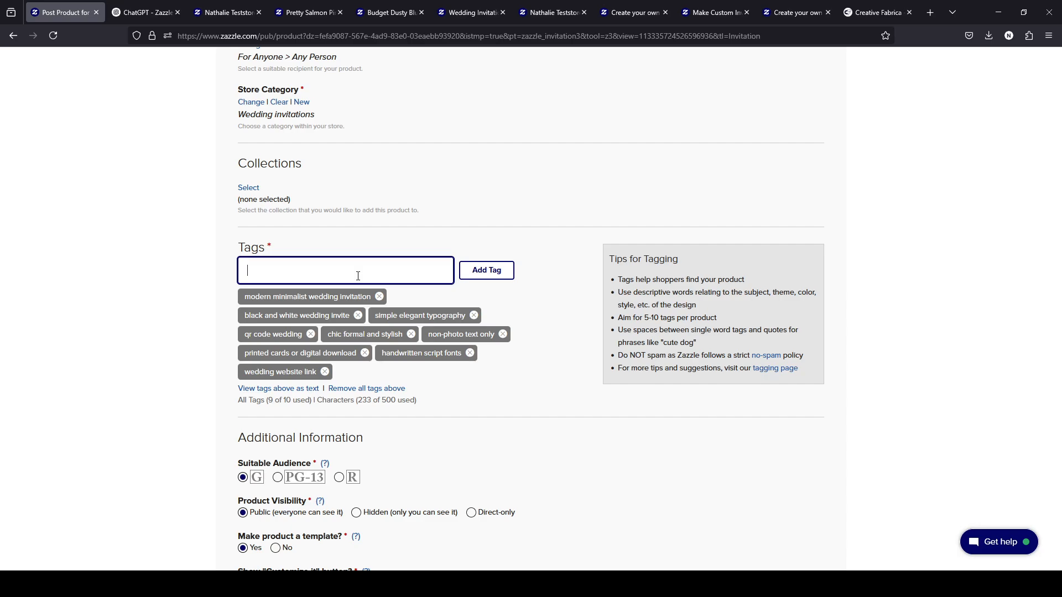
text(online rsvp,)
click(463, 274)
Copy the tag "modern minimalist wedding invitation" into the tag entry, append "persepctive," and try to add it
scroll(374, 238, up, 10)
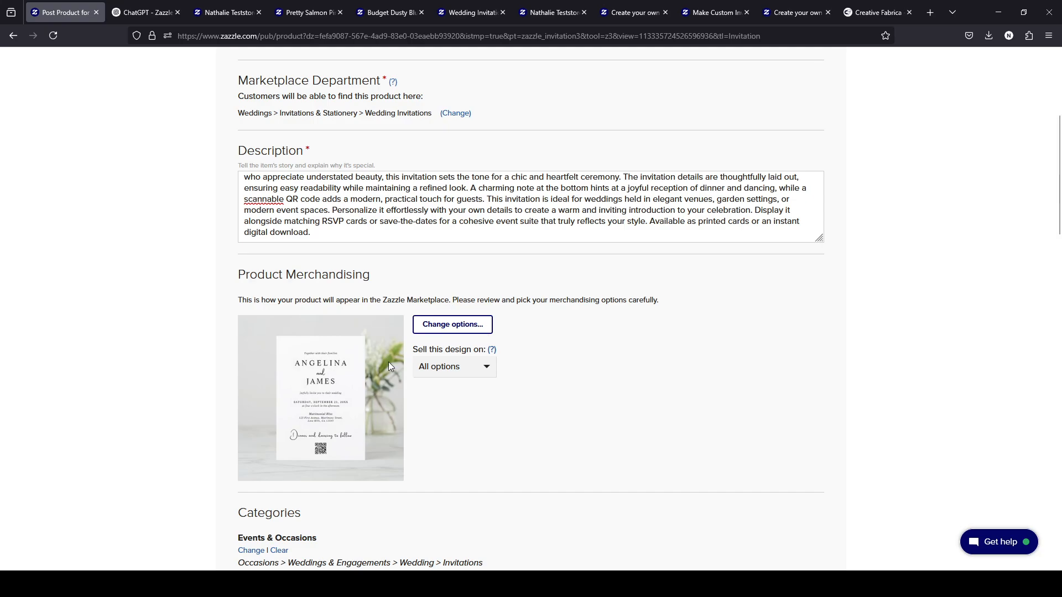
scroll(410, 371, down, 3)
scroll(416, 385, down, 6)
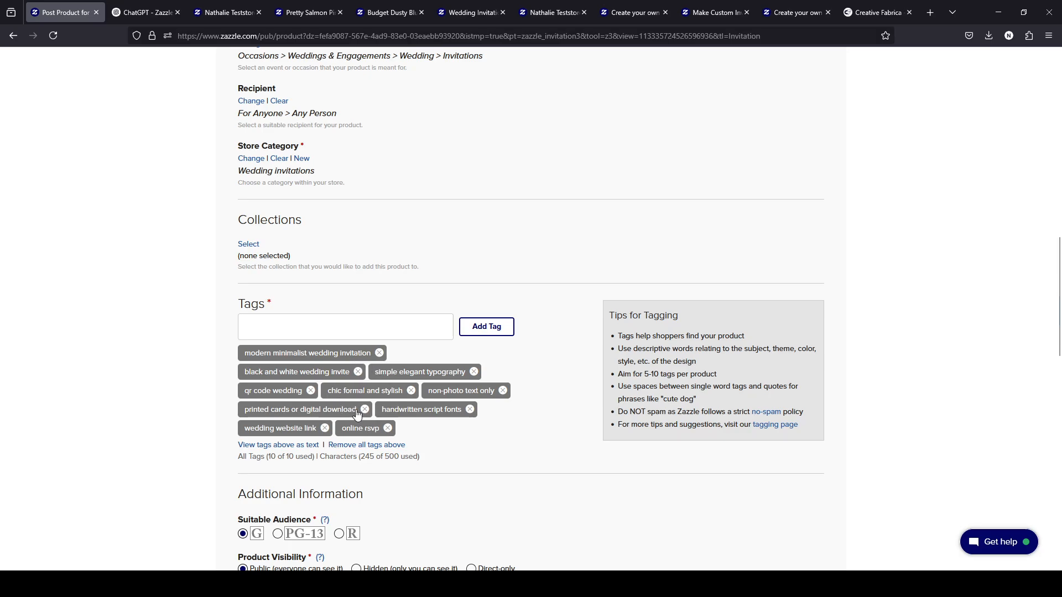
scroll(357, 414, down, 2)
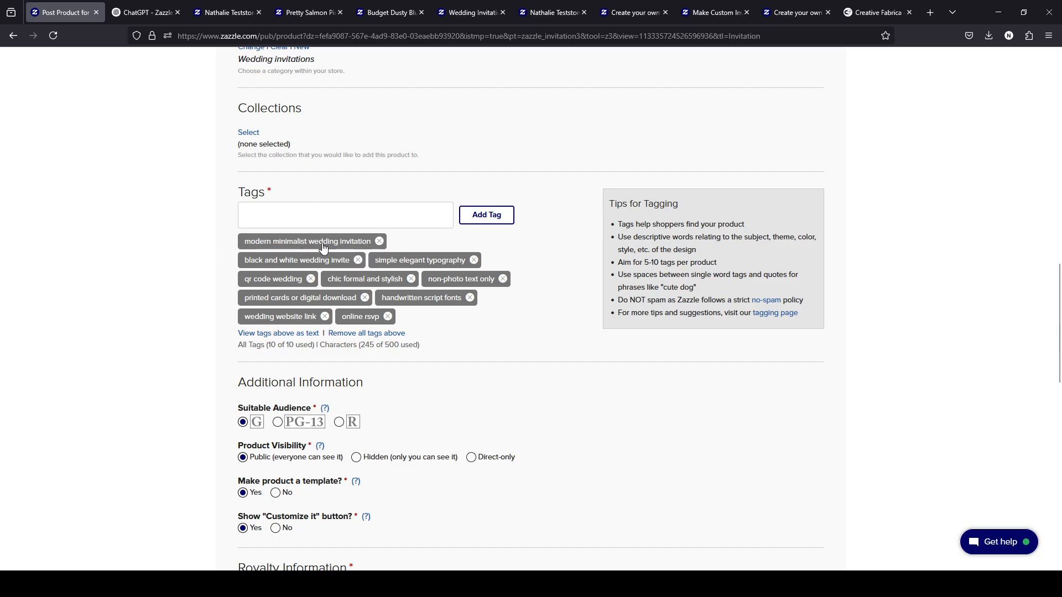
triple_click(357, 247)
key(ctrl+c)
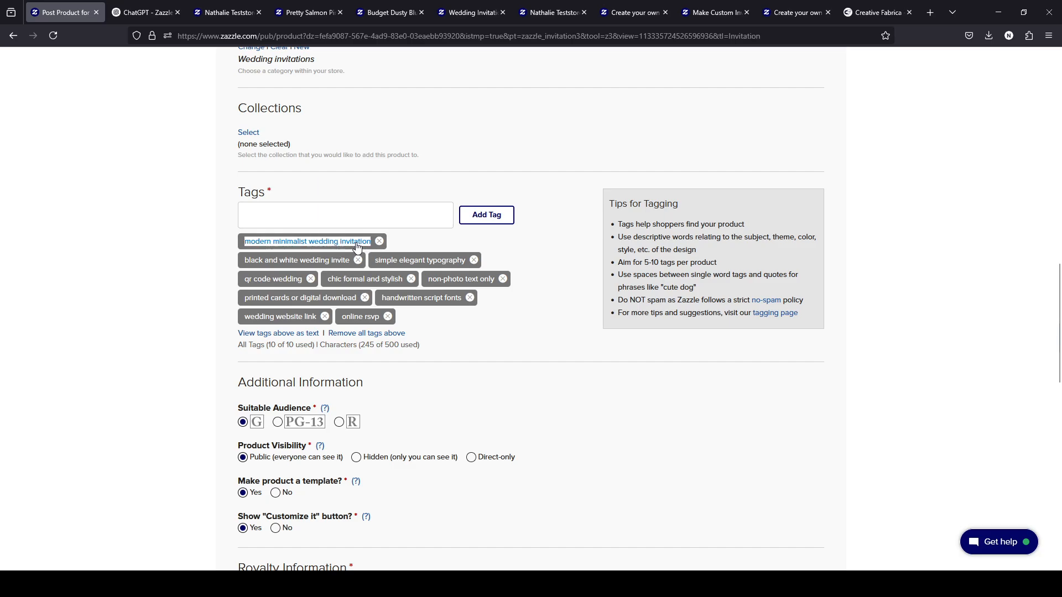
click(356, 213)
key(ctrl+v)
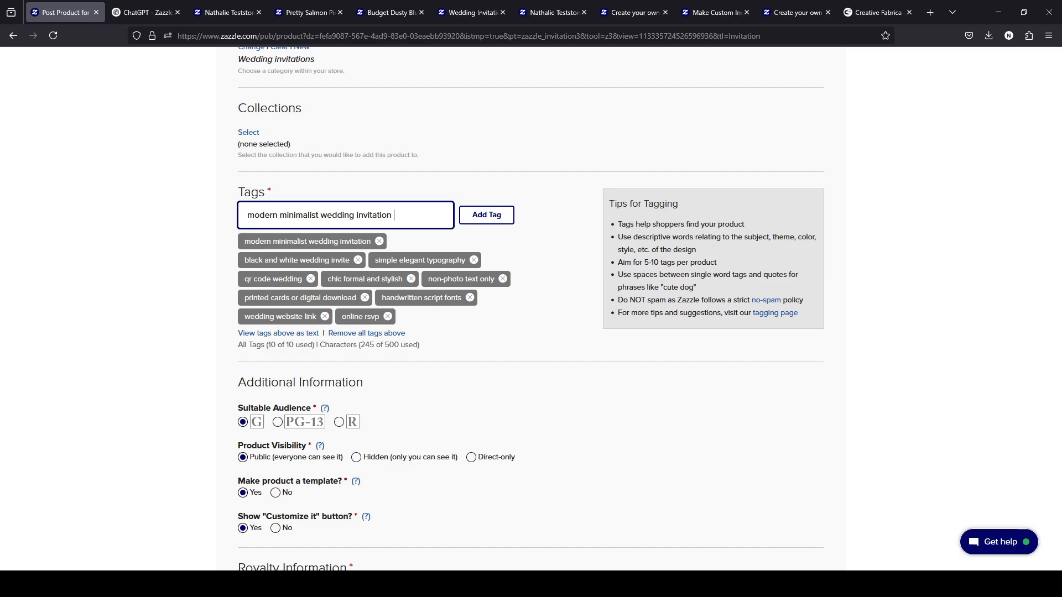
text(persepctive,)
click(487, 219)
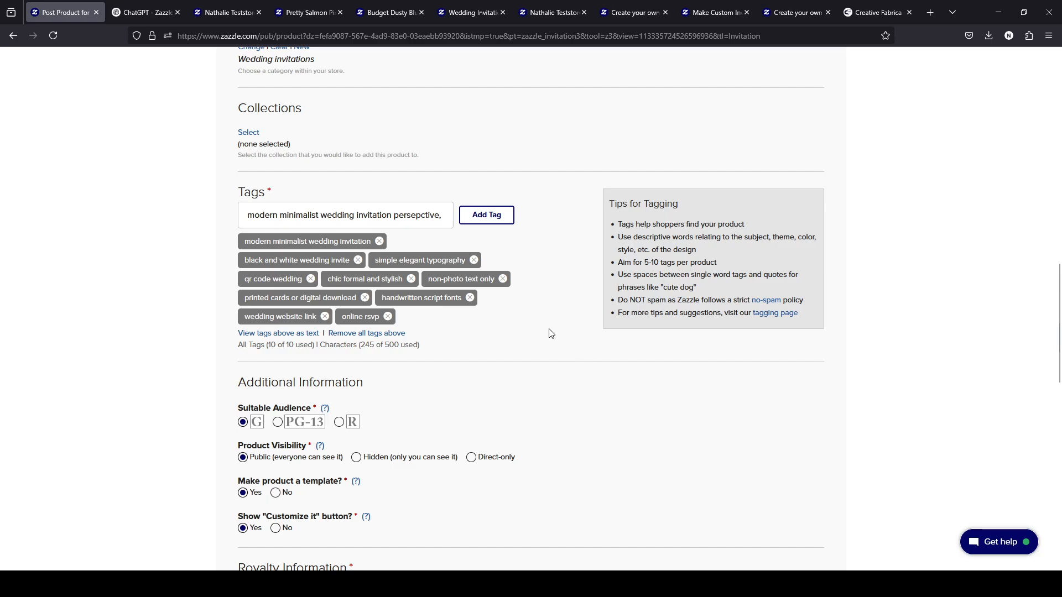
Remove the existing "modern minimalist wedding invitation" tag and try again to add the longer version ending in "persepctive"
triple_click(333, 245)
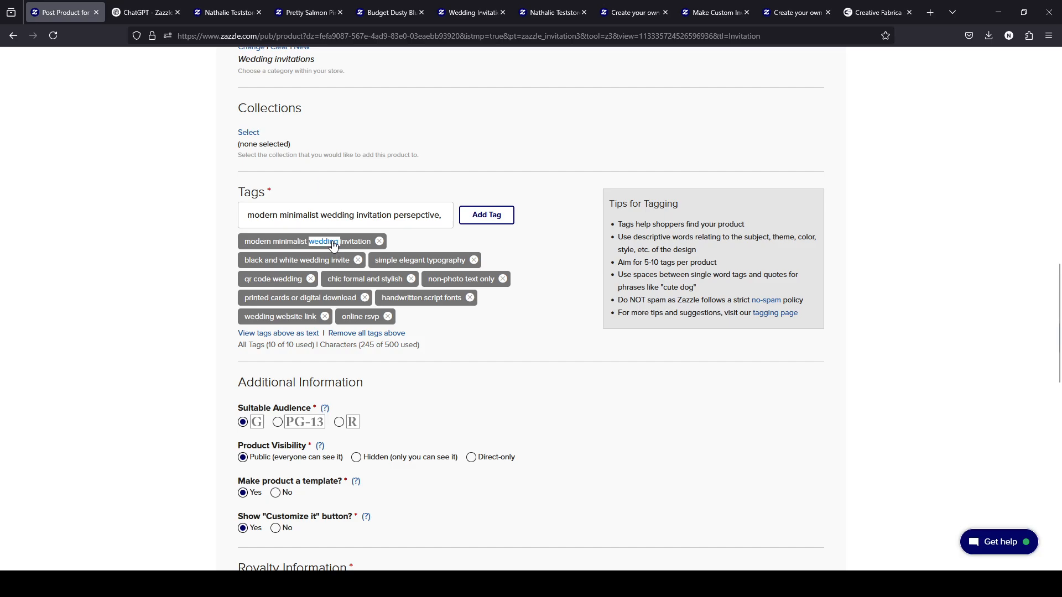
click(379, 242)
click(500, 215)
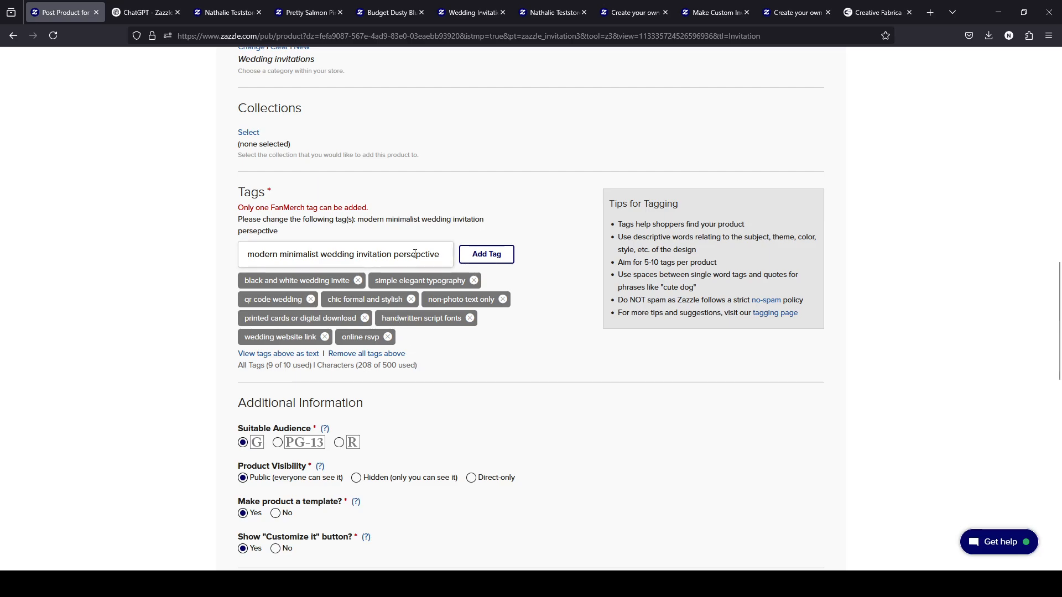
Delete "persepctive" from the pending tag and add it as "modern minimalist wedding invitation"
click(442, 263)
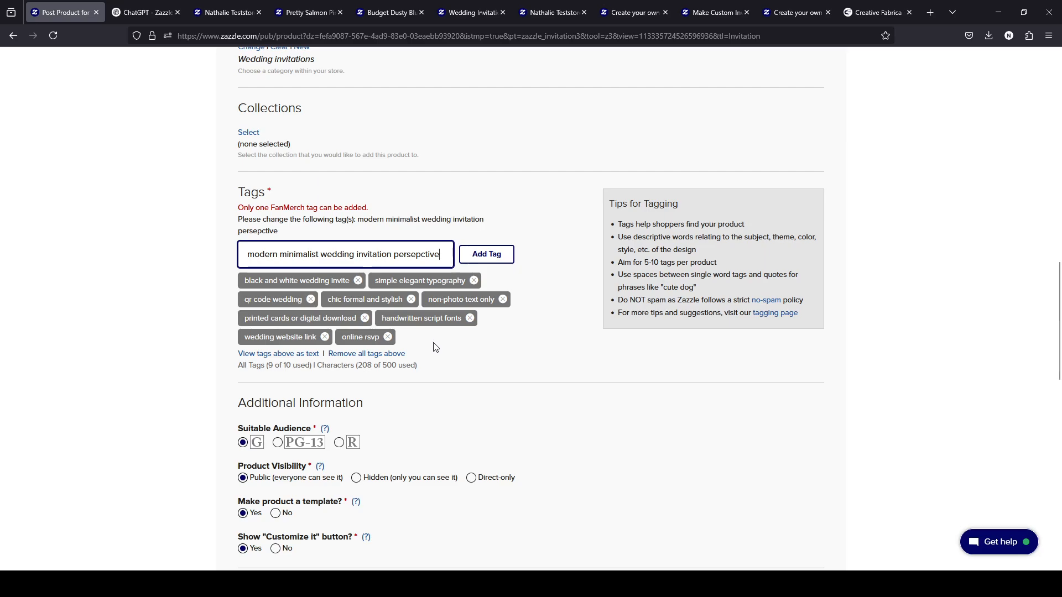
text(,)
double_click(416, 246)
key(BackSpace)
key(BackSpace)
click(468, 253)
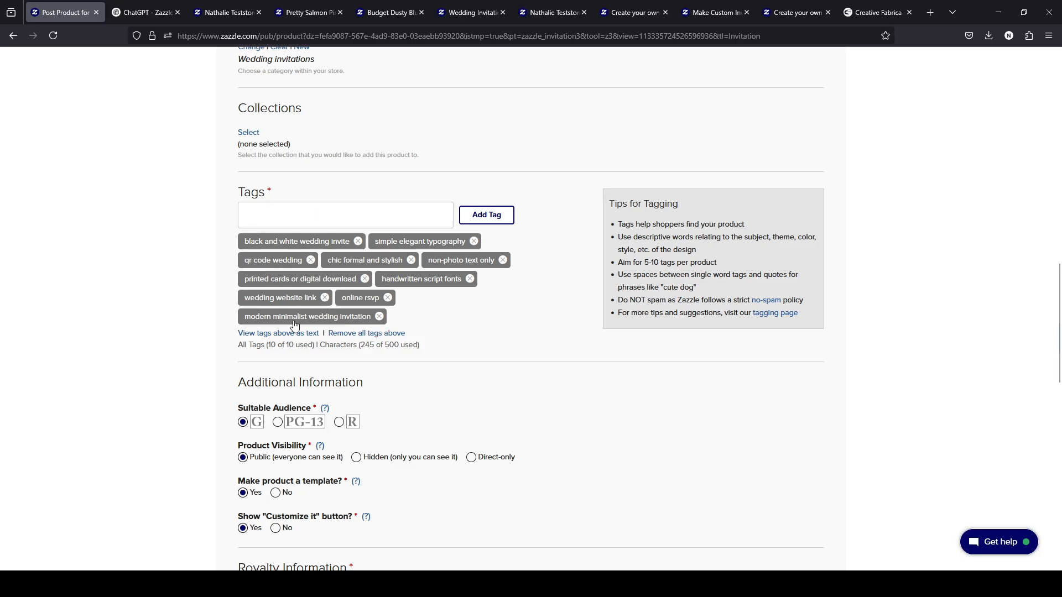
View all the product's tags as text, copy the whole comma-separated list and close the view
drag(245, 323, 366, 327)
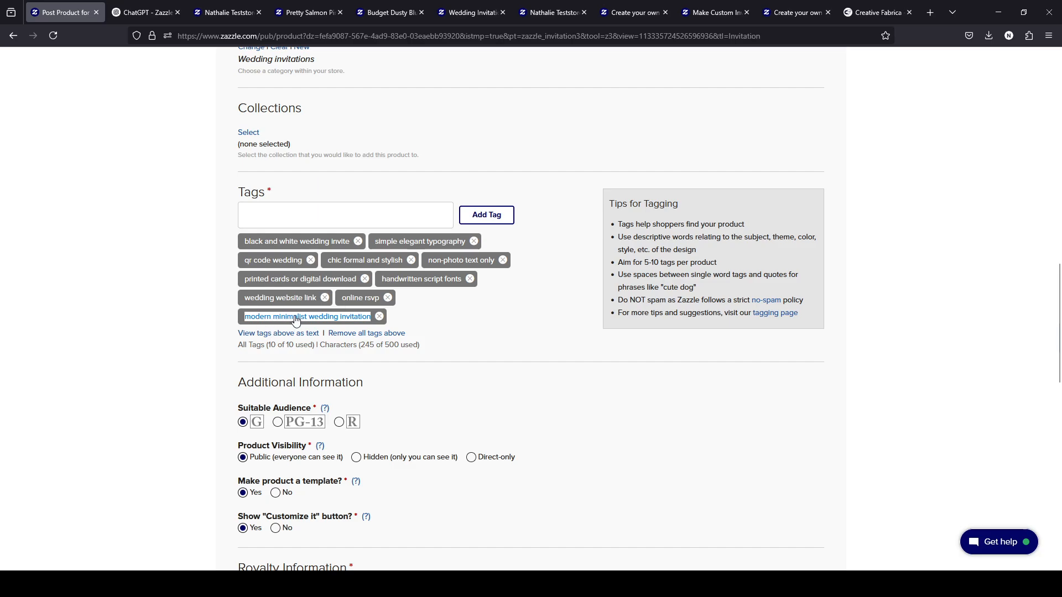
click(438, 349)
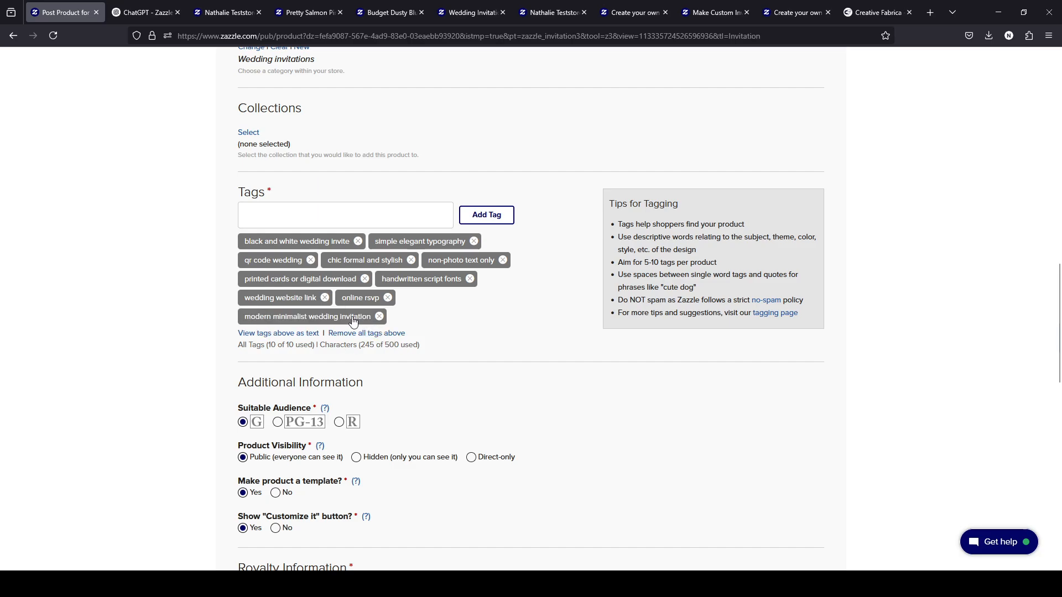
click(280, 333)
click(566, 367)
click(308, 335)
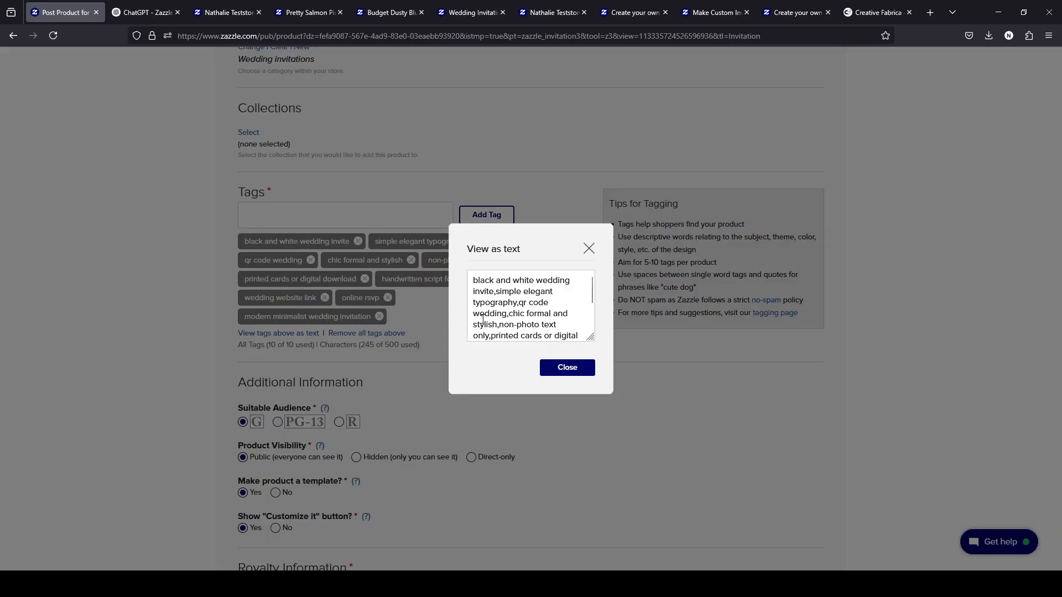
triple_click(517, 297)
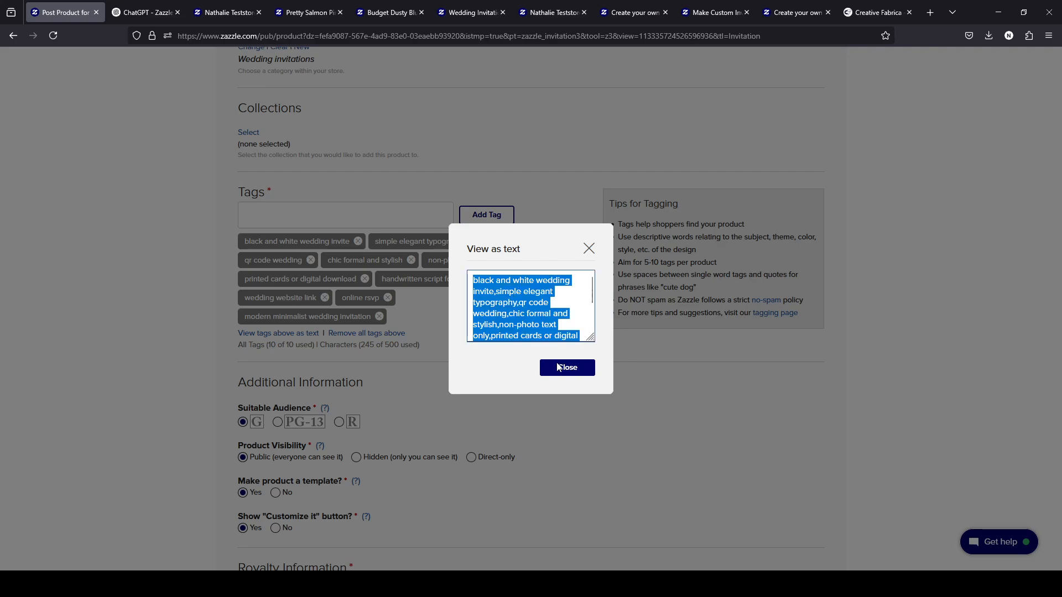
click(557, 367)
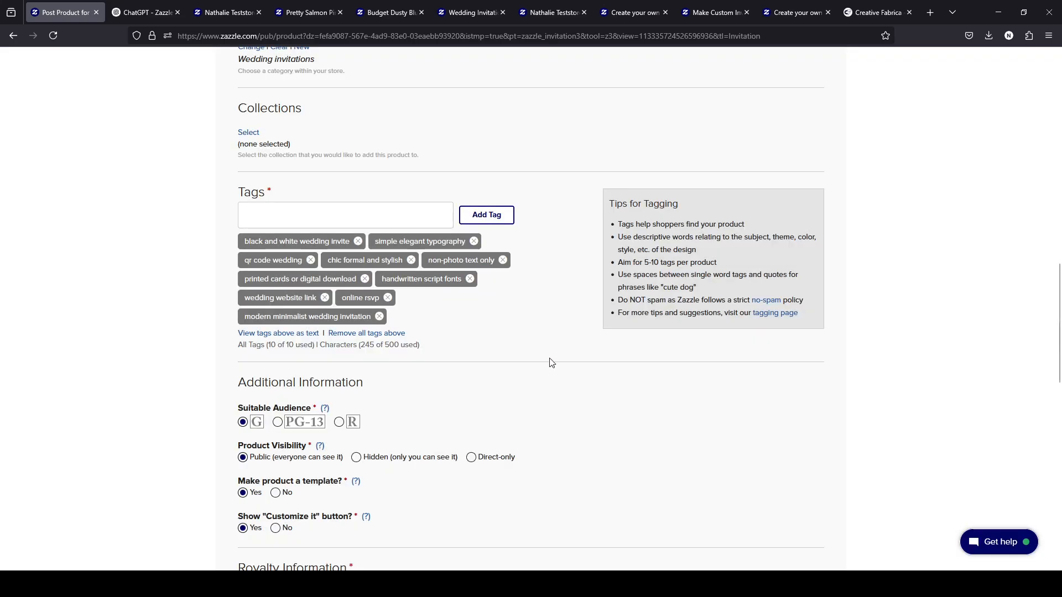
Remove all tags from the product and paste the copied list into the tag entry, ending it with a comma
click(389, 333)
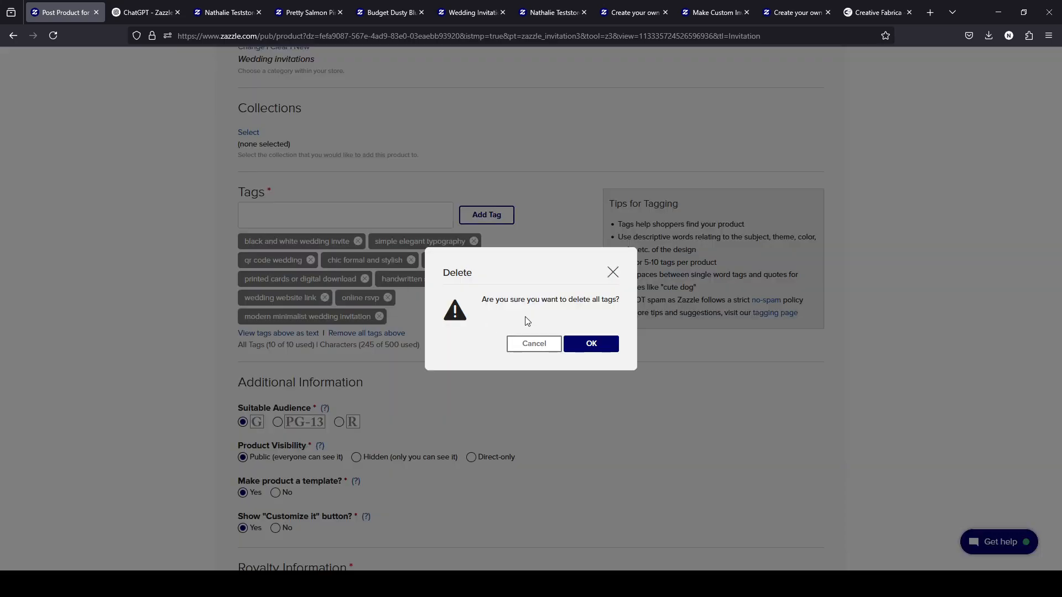
click(590, 344)
click(354, 212)
key(ctrl+v)
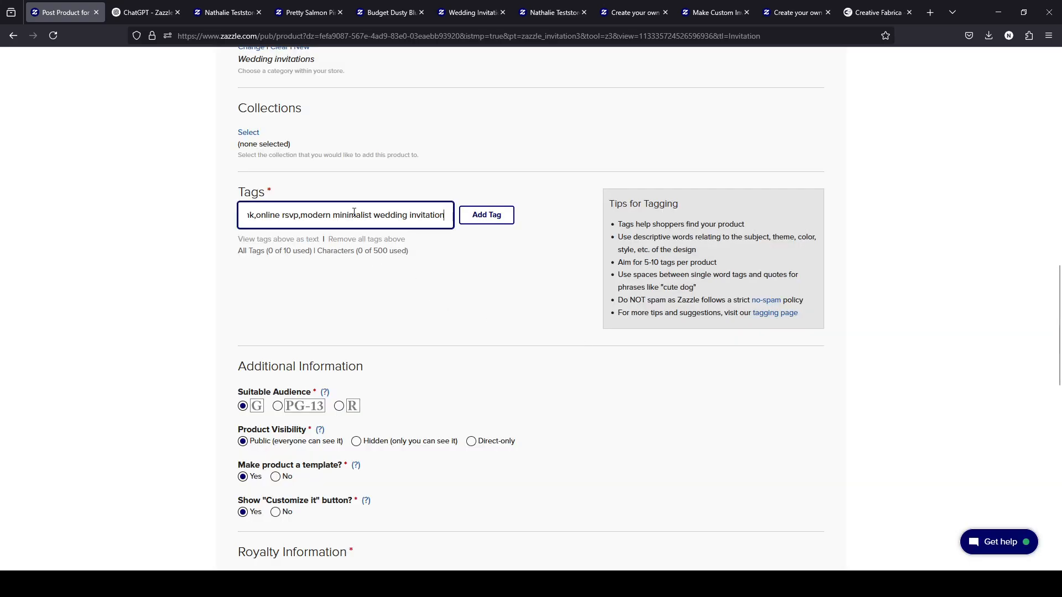
text(,)
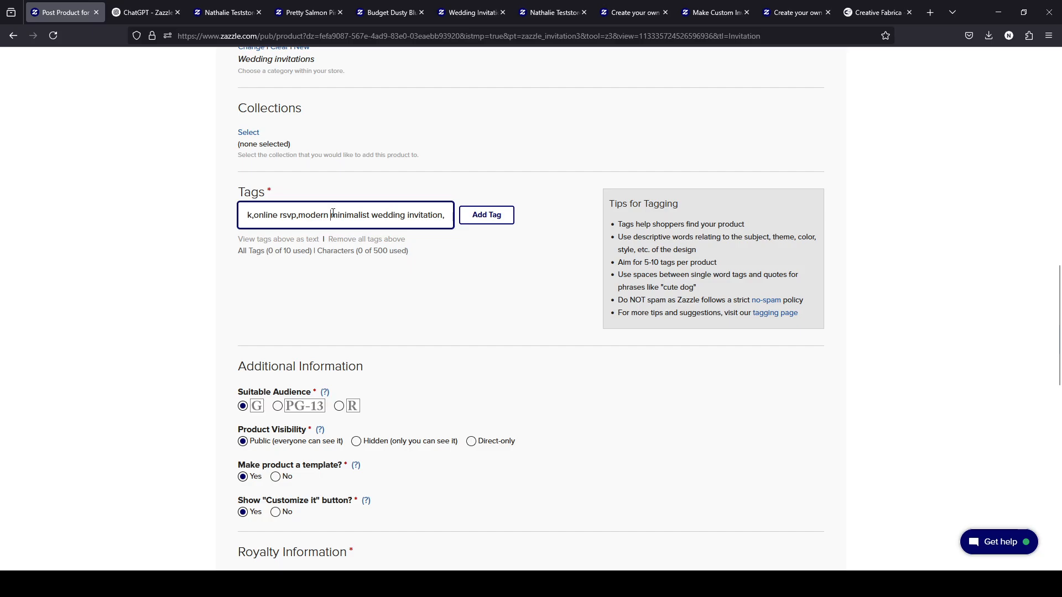
Move "modern minimalist wedding invitation," from the end of the pasted list to its beginning and add all the tags
drag(298, 216, 564, 207)
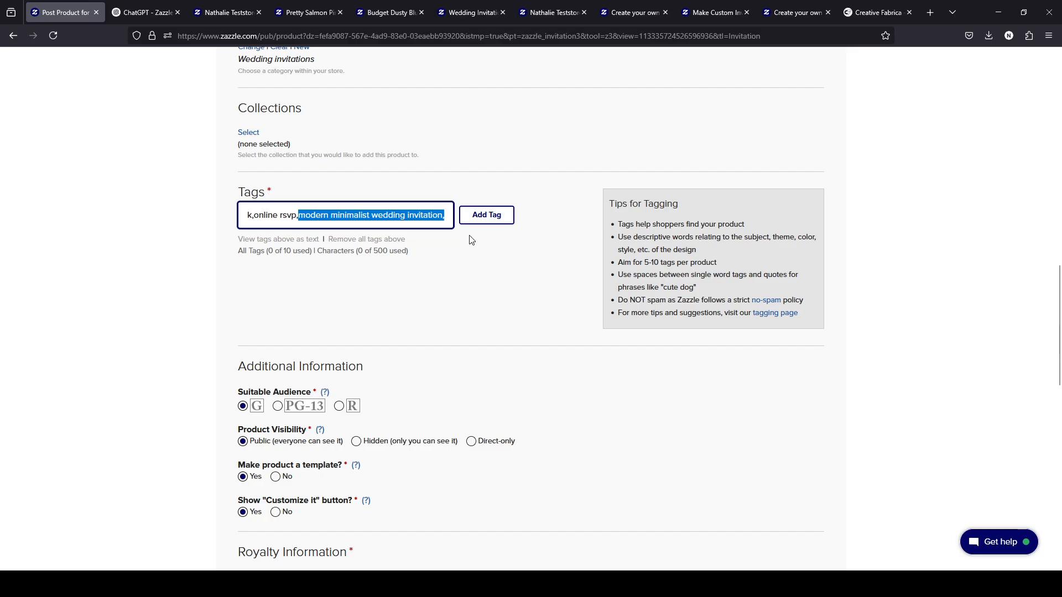
key(ctrl+x)
drag(407, 214, 155, 210)
click(313, 218)
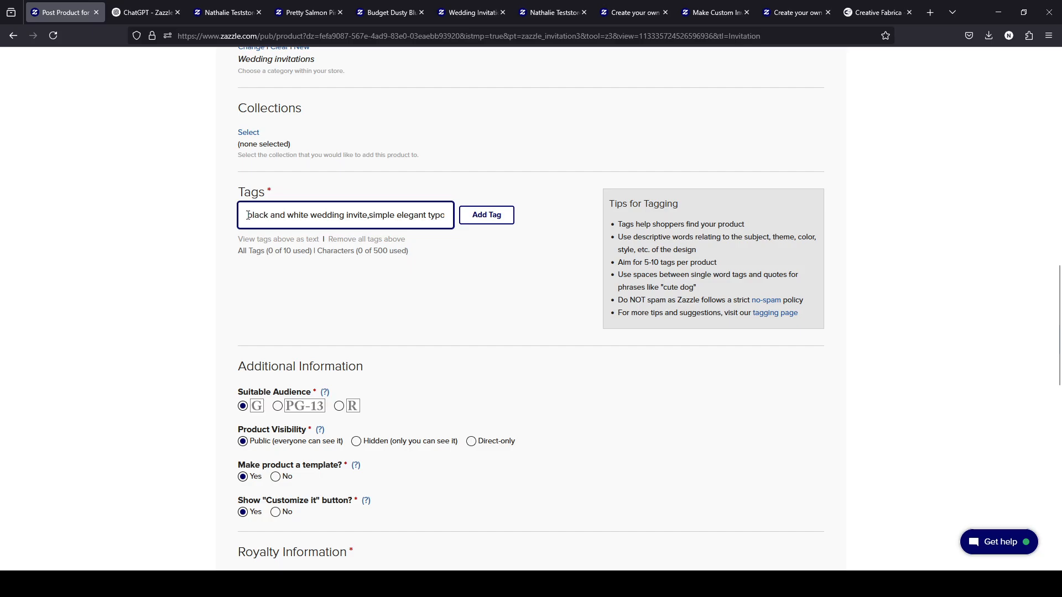
click(248, 215)
key(ctrl+v)
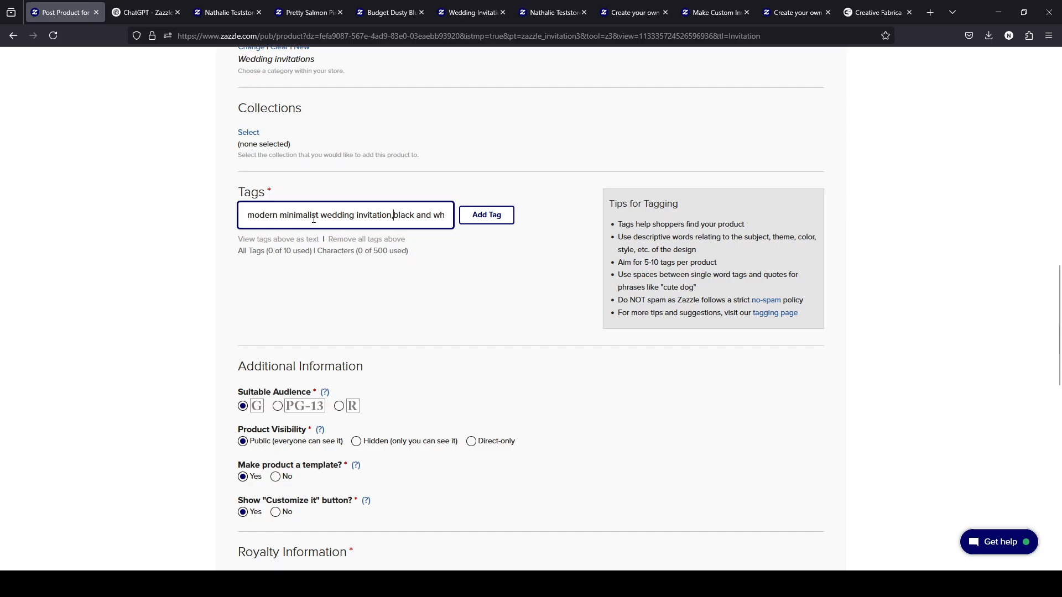
click(489, 215)
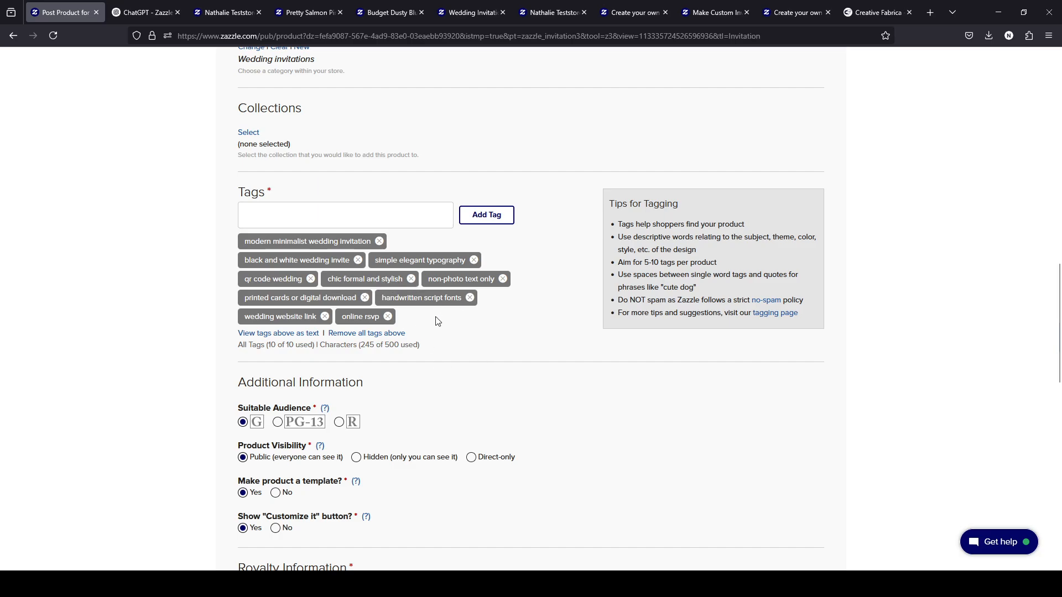
Look over the finished tags and additional information, and switch to the ChatGPT conversation containing the generated listing
scroll(460, 340, down, 3)
scroll(459, 341, up, 2)
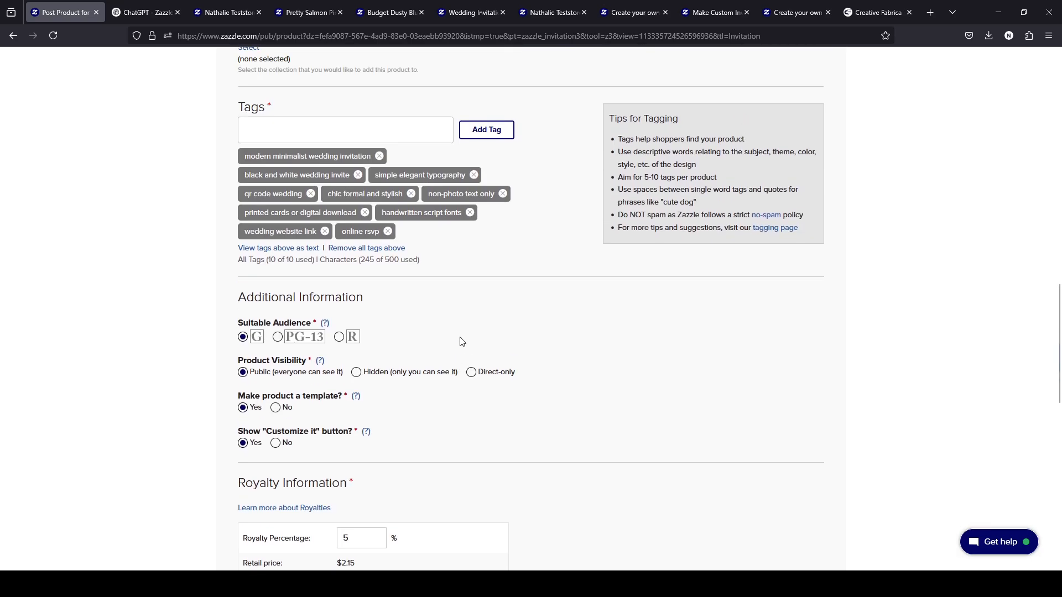
click(145, 12)
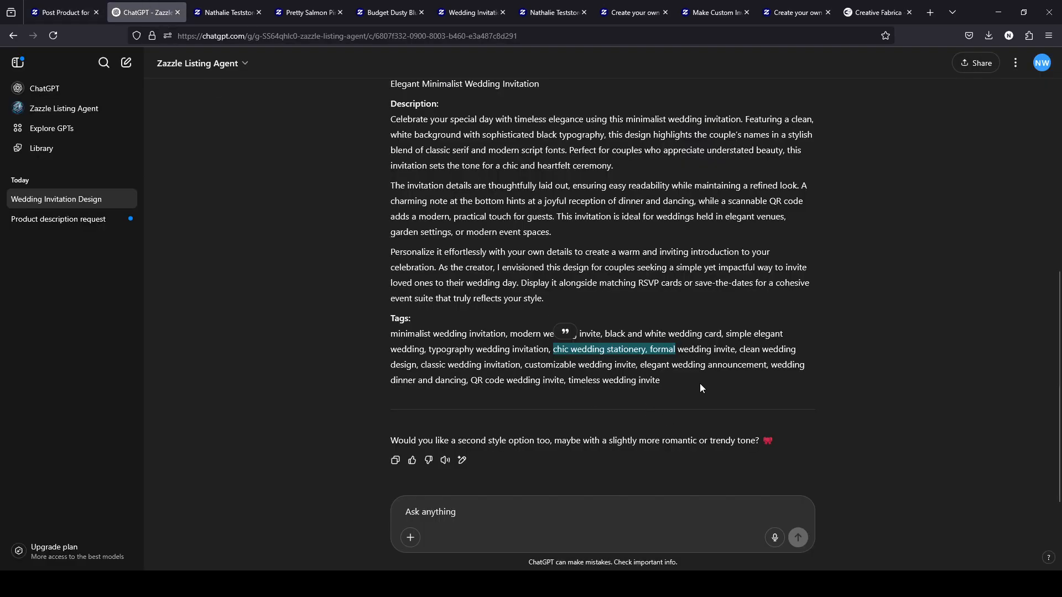
Examine the suggested tags in the generated ChatGPT listing, including the dinner and dancing and QR code phrases
click(611, 379)
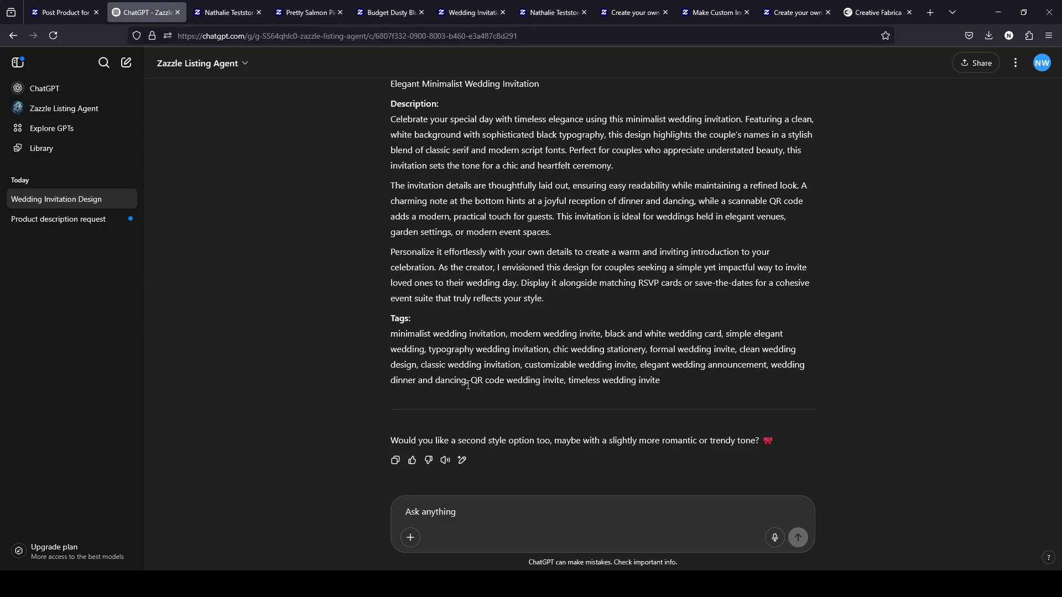
drag(392, 381, 518, 380)
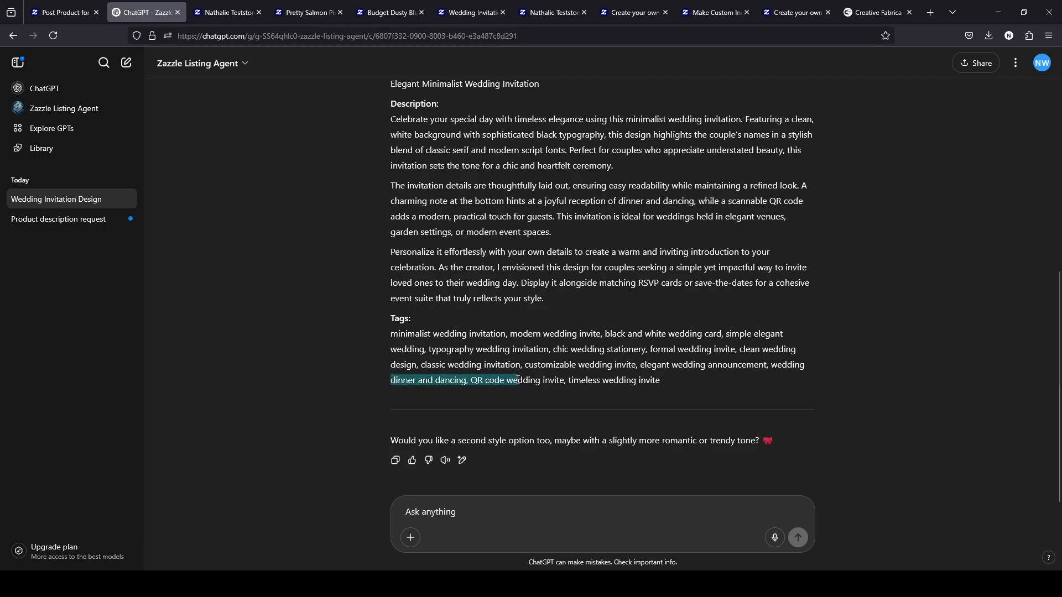
click(436, 381)
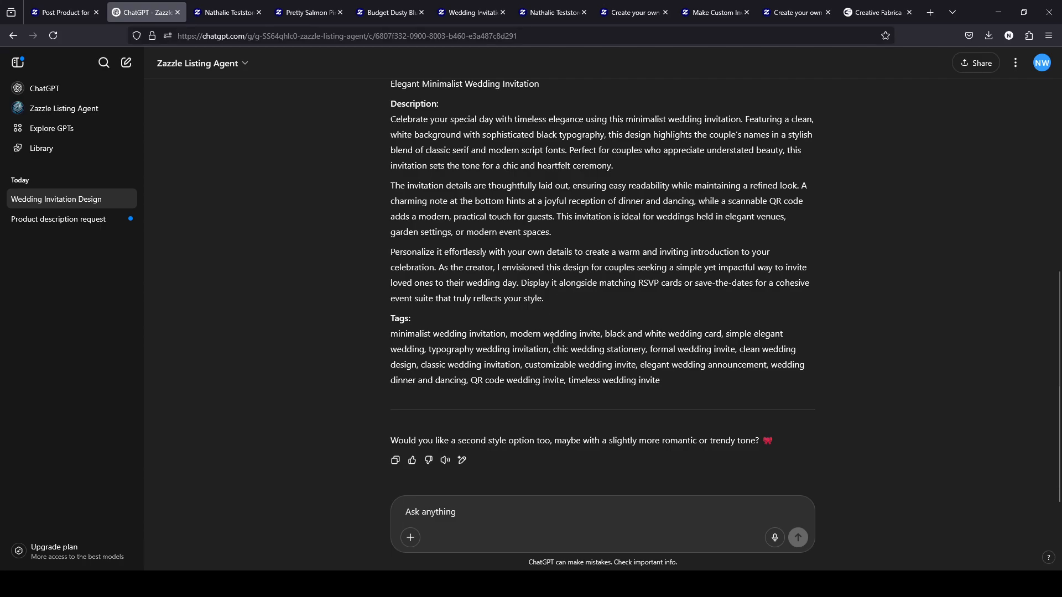
scroll(550, 340, up, 3)
scroll(549, 340, down, 2)
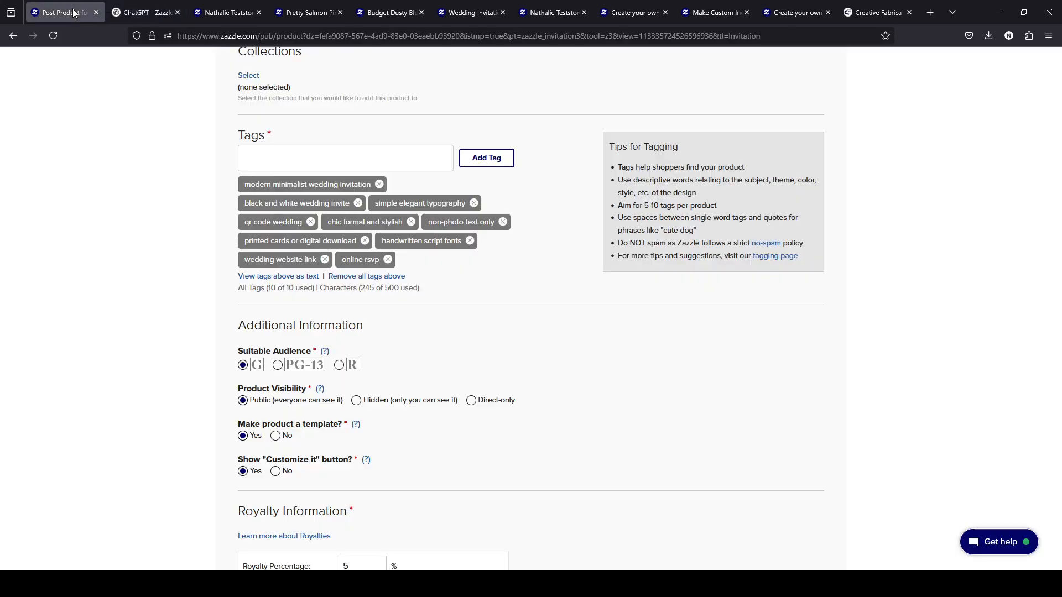
Switch to the Zazzle posting form and review the product's title and description
click(65, 12)
scroll(724, 255, up, 4)
scroll(574, 279, up, 7)
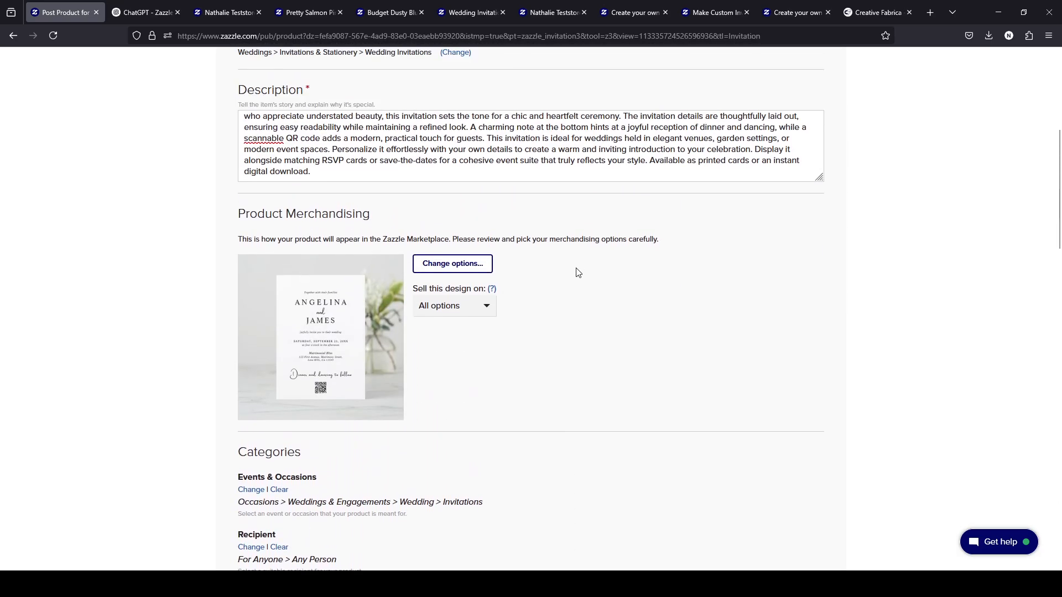
scroll(570, 414, up, 3)
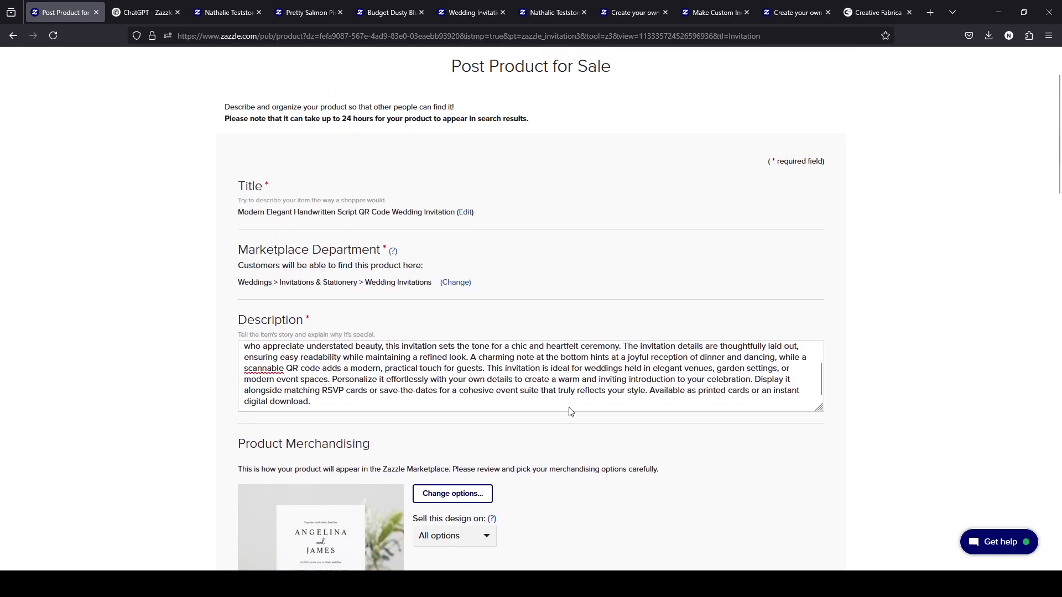
scroll(561, 418, down, 1)
scroll(560, 417, up, 1)
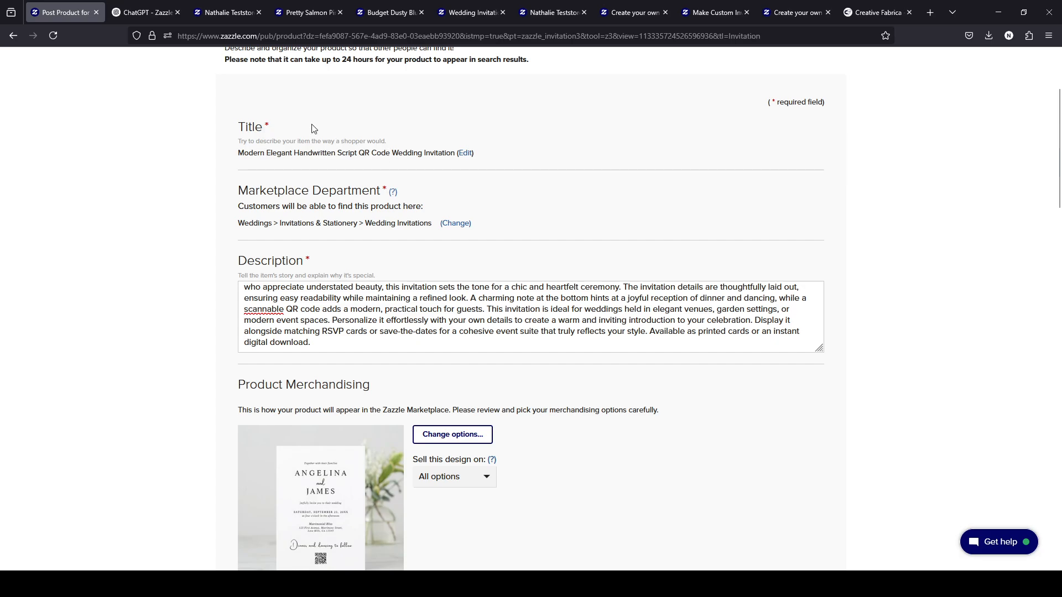
Switch to the ChatGPT conversation and examine the suggested title "Elegant Minimalist Wedding Invitation"
click(150, 14)
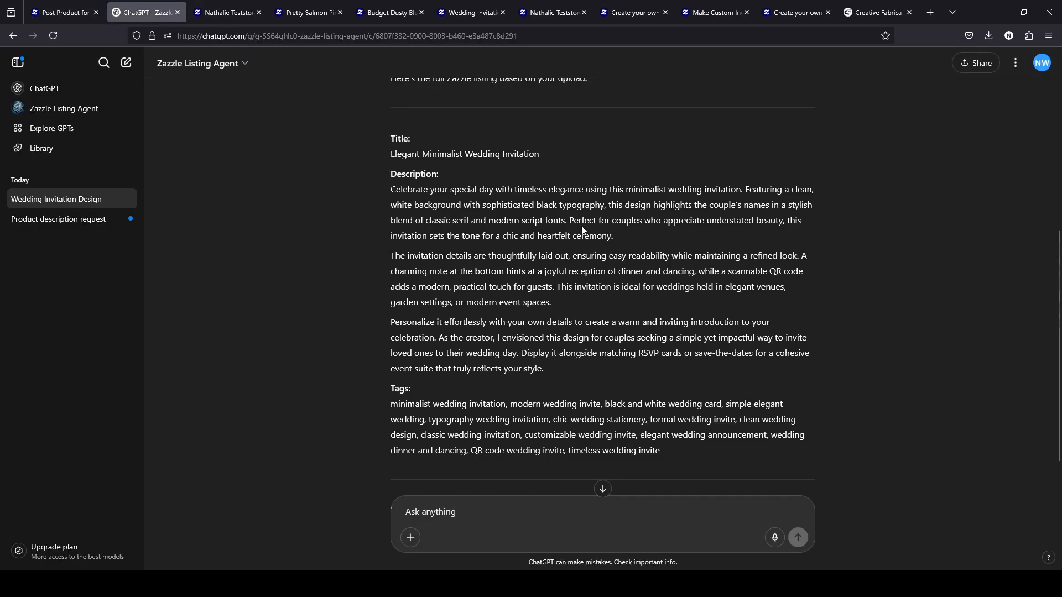
scroll(559, 299, up, 3)
scroll(420, 227, down, 1)
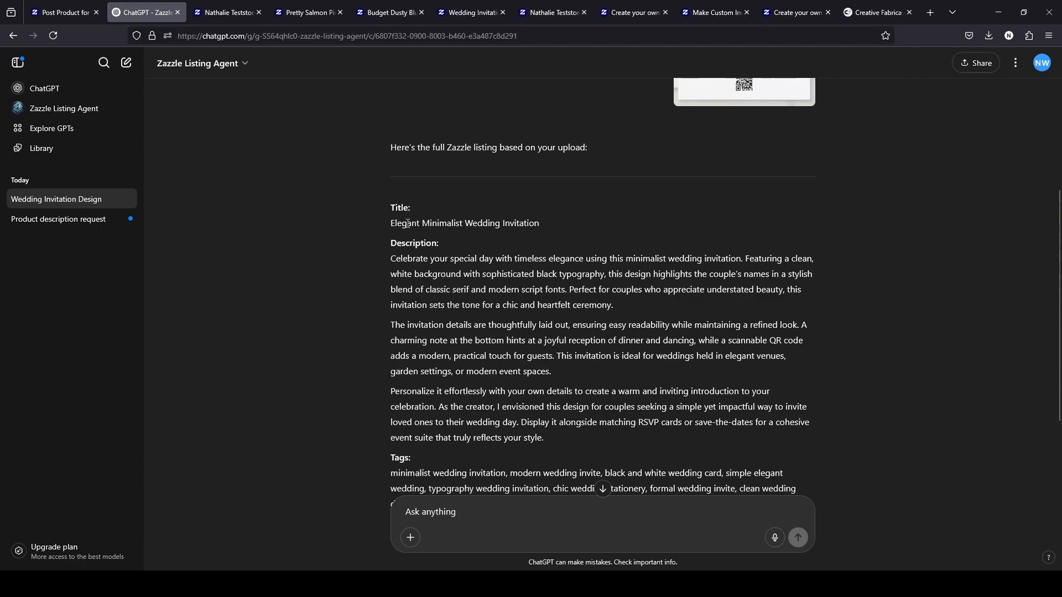
drag(393, 222, 543, 218)
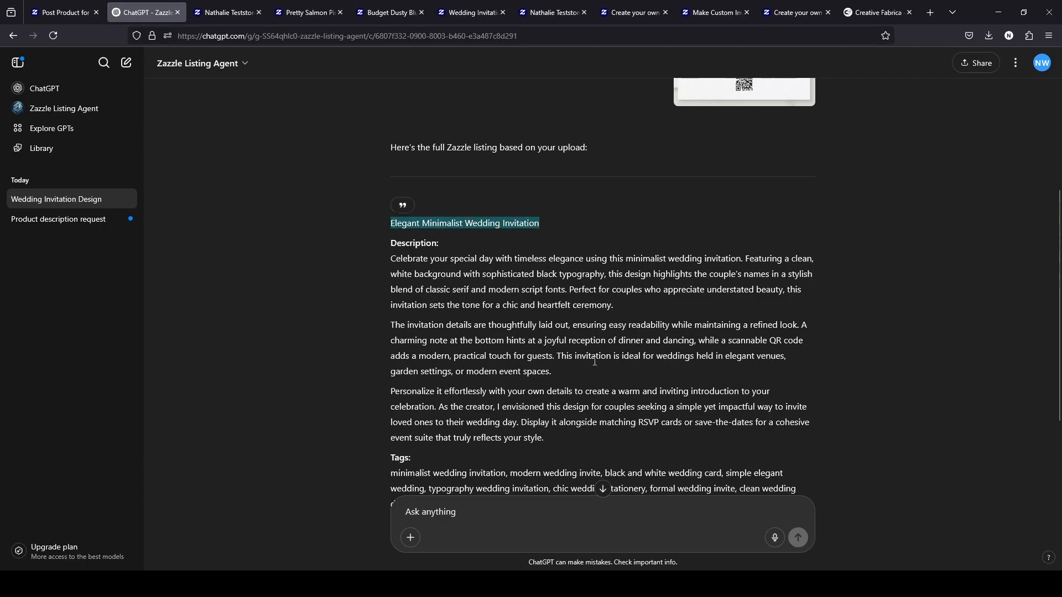
click(484, 229)
drag(499, 224, 390, 223)
Switch to the Zazzle posting form and check the product title in its editable field without changing the text
click(69, 12)
click(465, 152)
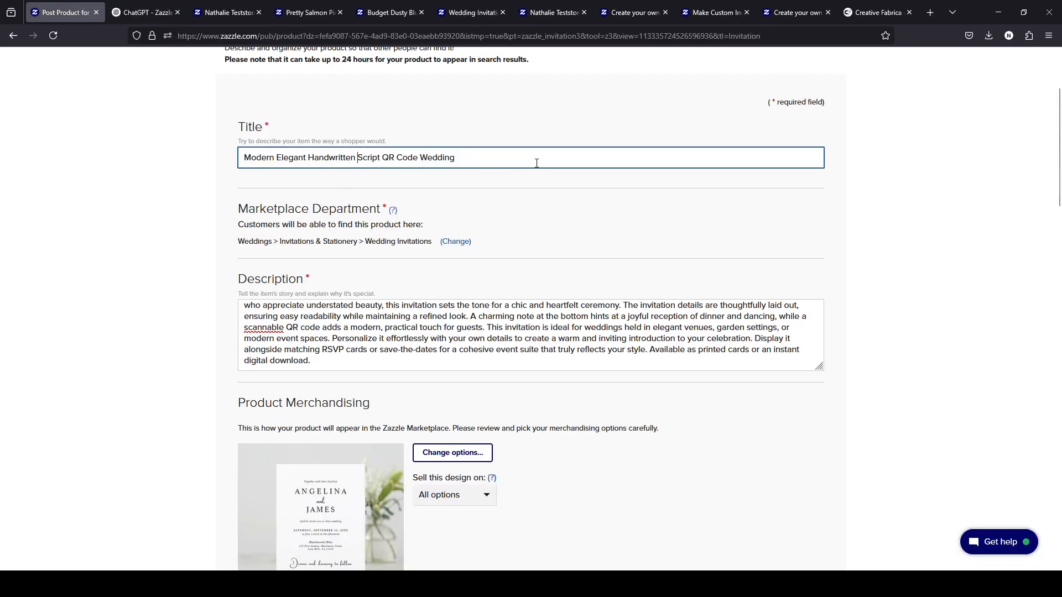
click(895, 249)
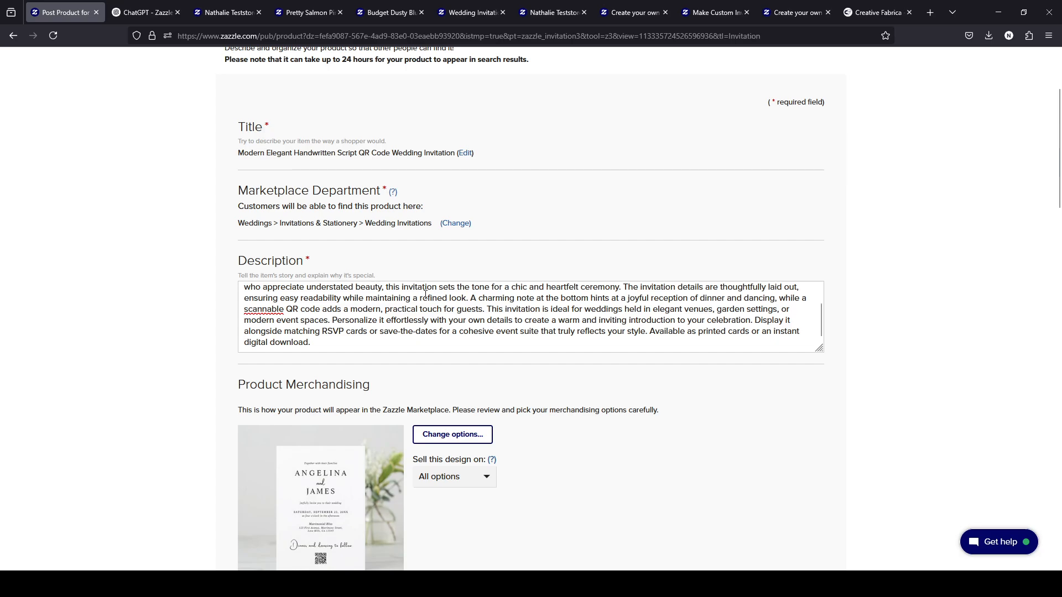
scroll(425, 296, down, 1)
scroll(424, 303, up, 1)
Compare the title suggested by ChatGPT with the title entered on the Zazzle posting form
click(142, 13)
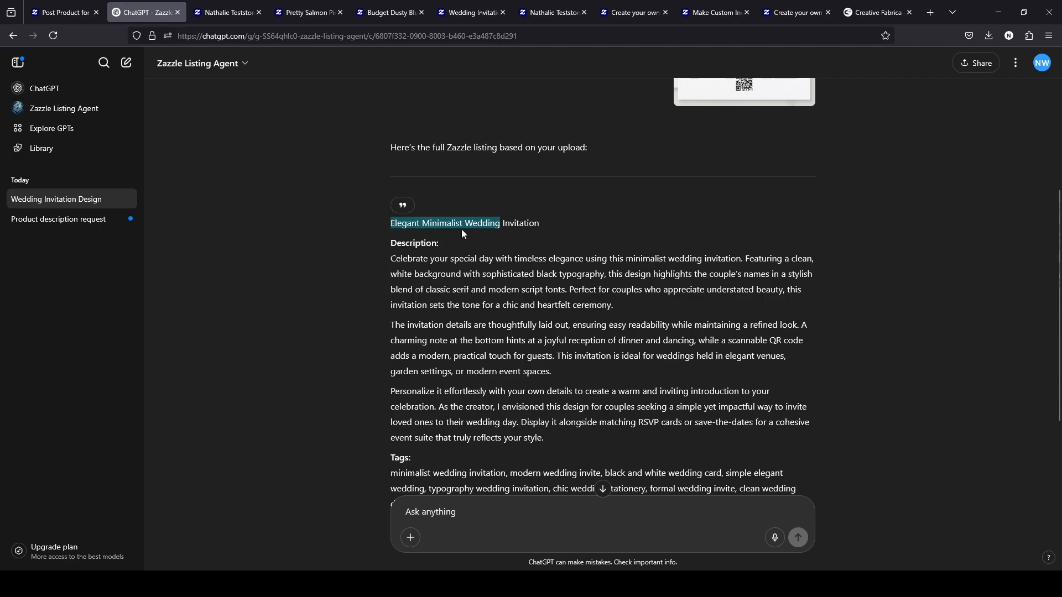
click(61, 12)
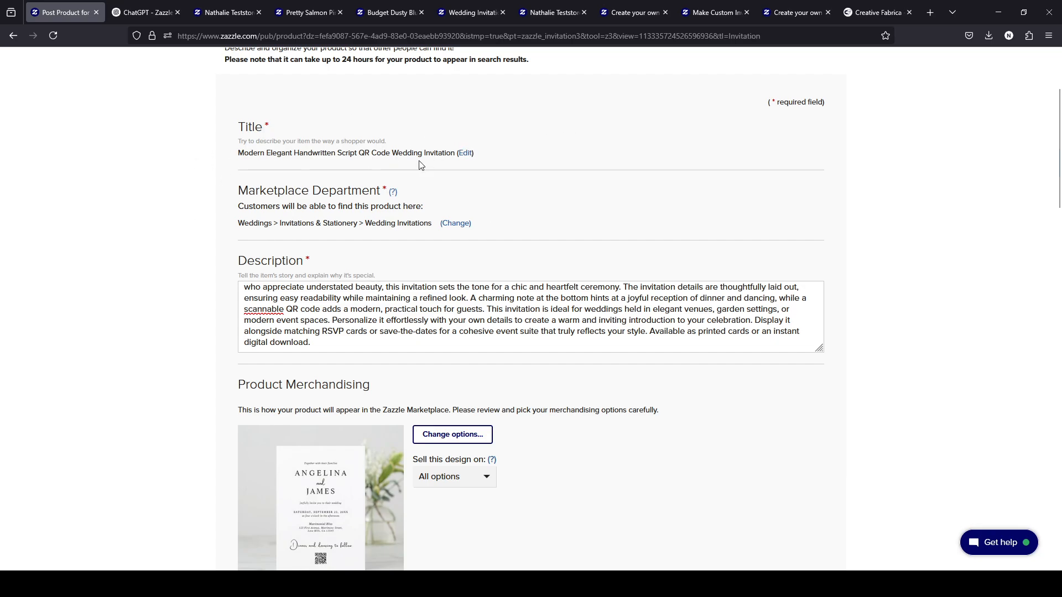
click(143, 12)
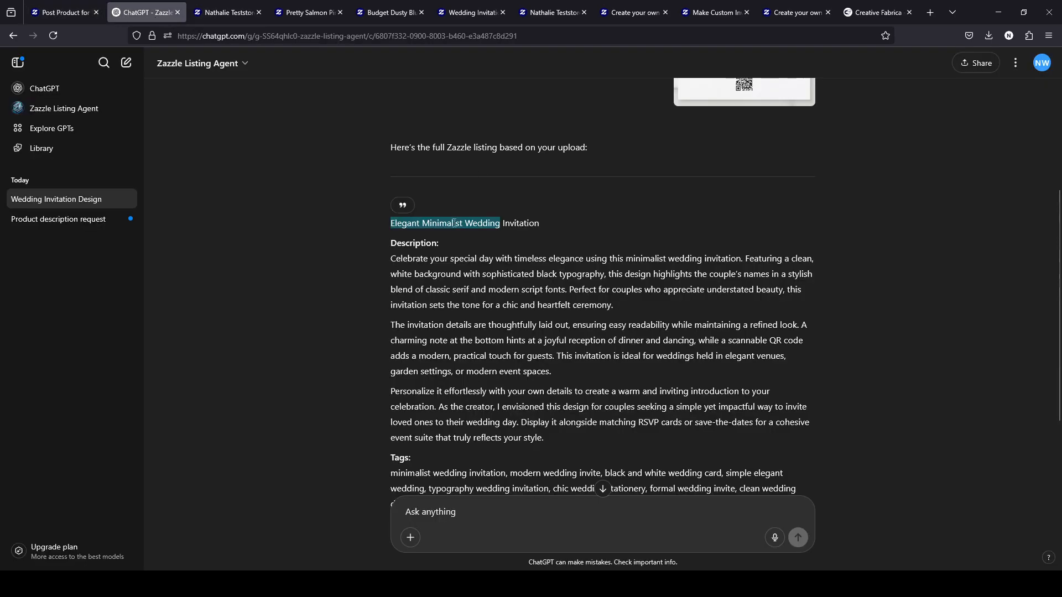
click(532, 237)
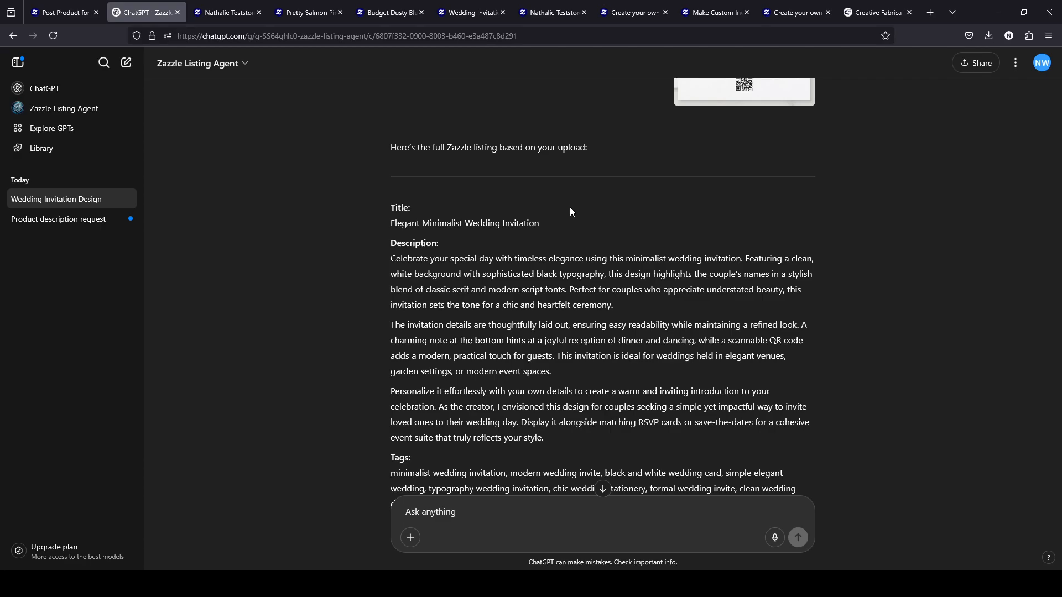
Examine the uploaded invitation image and the generated title, description and tags in the ChatGPT conversation
scroll(639, 222, up, 3)
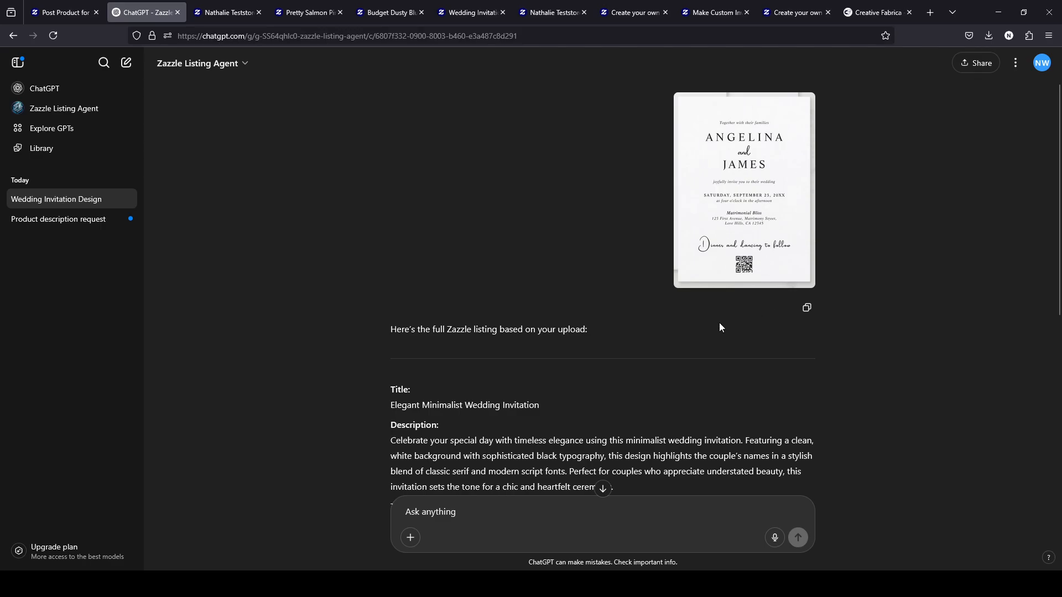
scroll(726, 318, down, 2)
scroll(571, 334, down, 3)
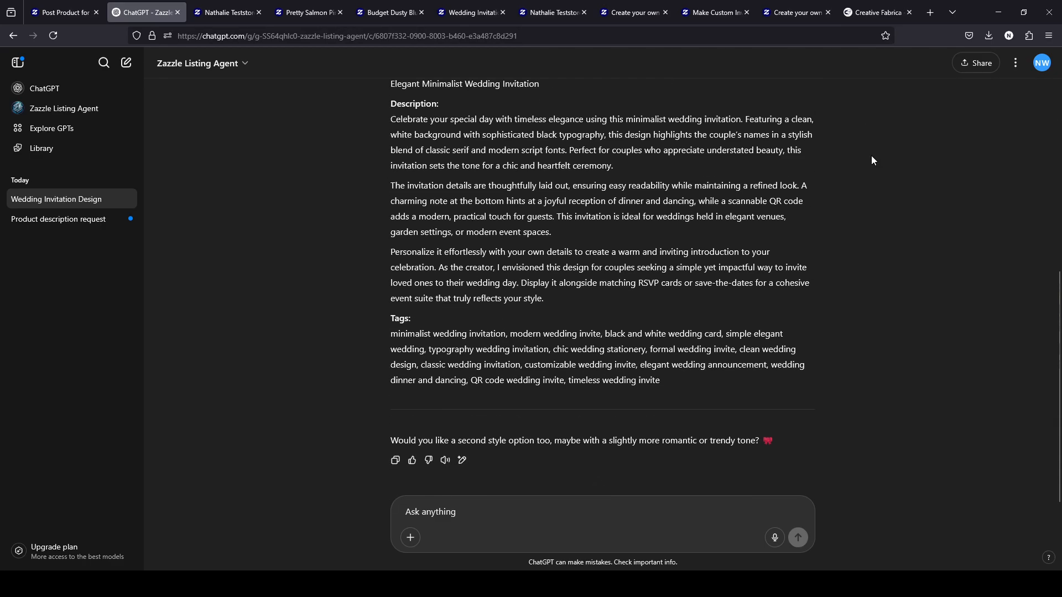
scroll(741, 407, up, 4)
scroll(579, 347, down, 4)
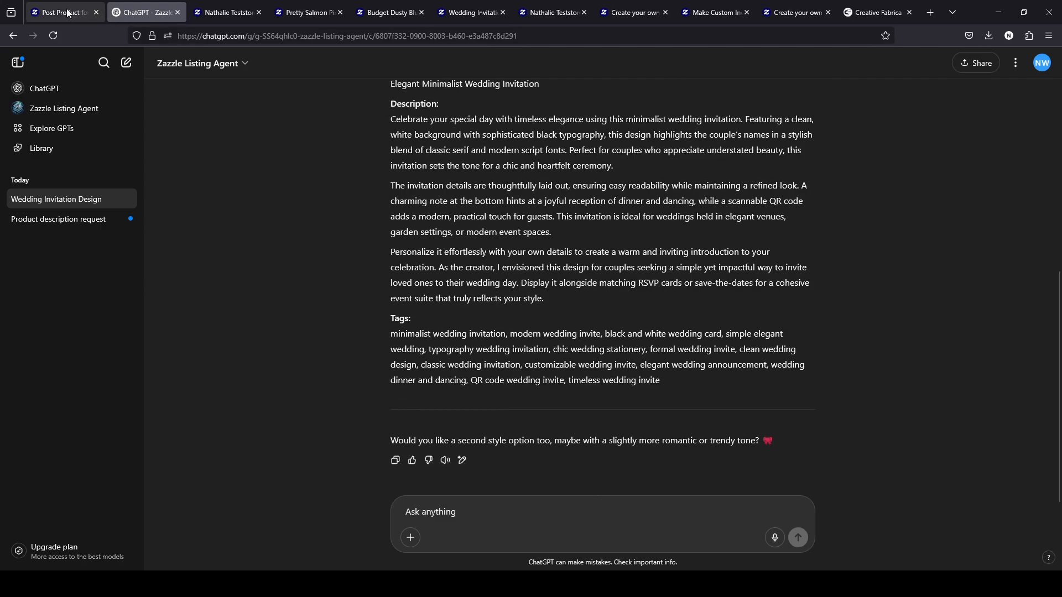
scroll(420, 145, up, 1)
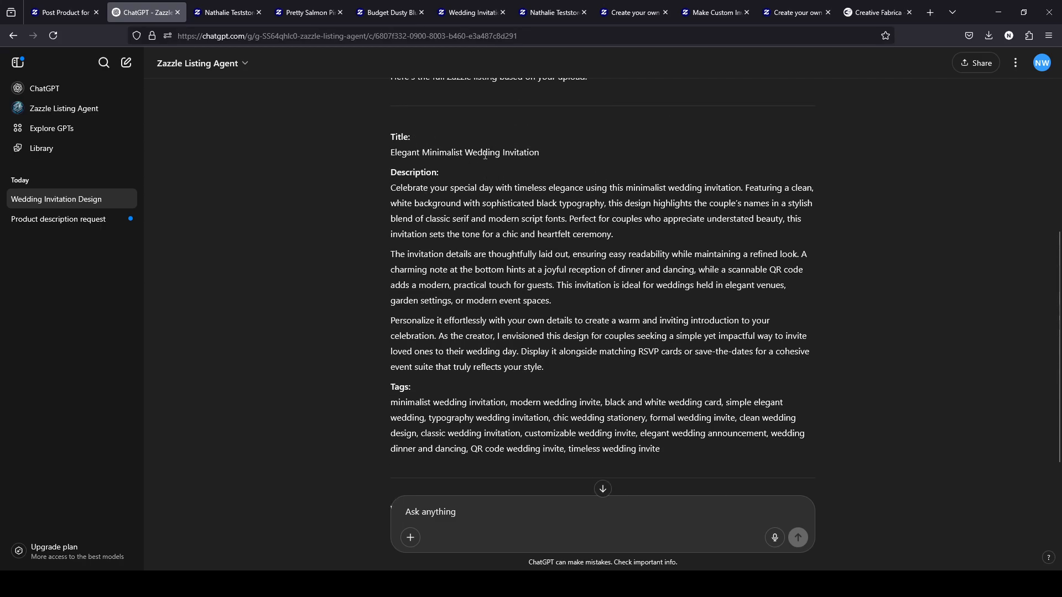
scroll(491, 234, down, 1)
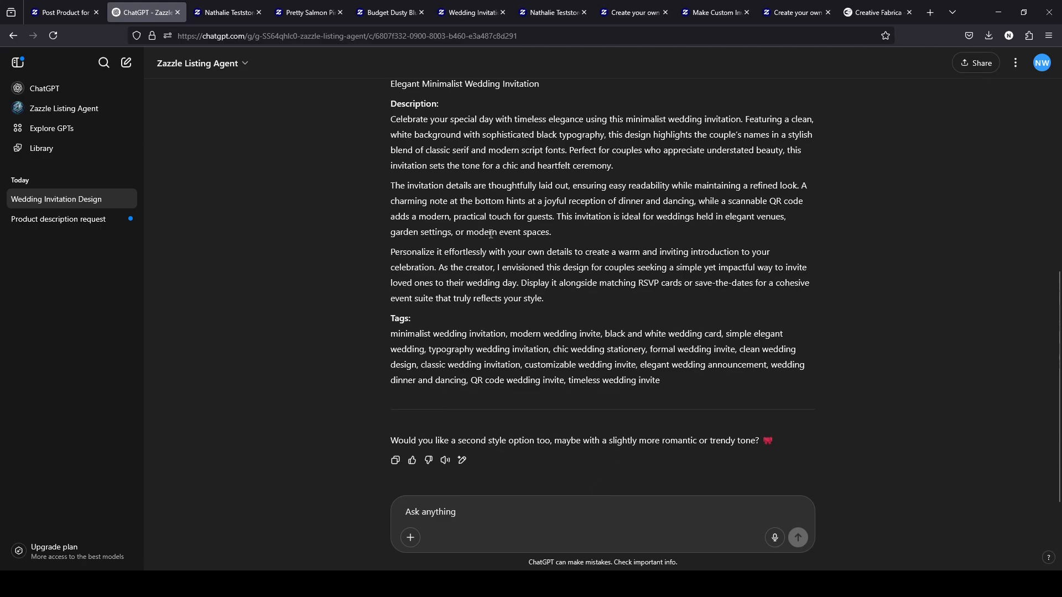
scroll(461, 274, up, 1)
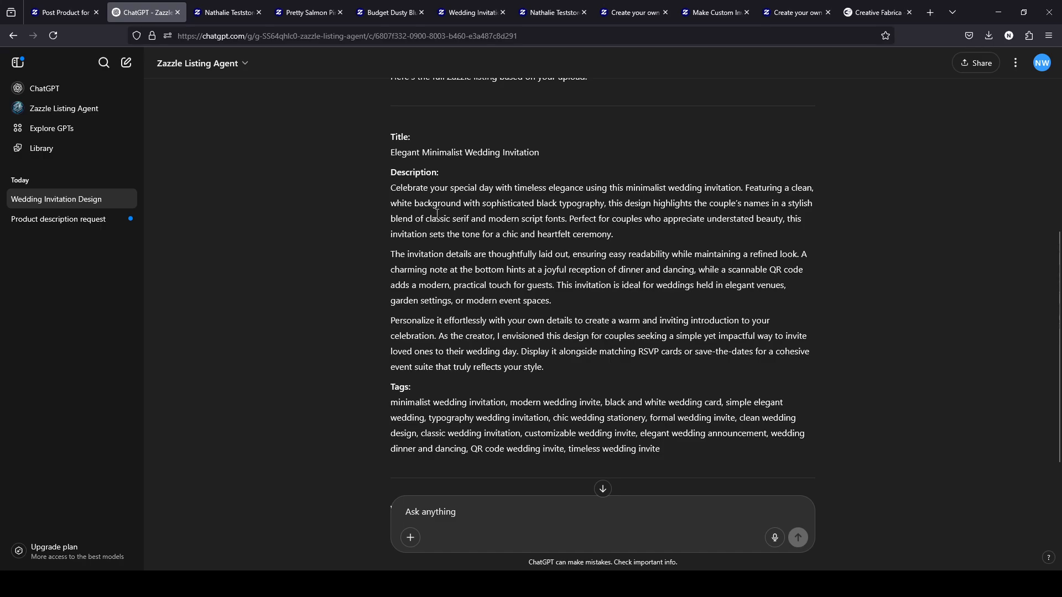
scroll(564, 297, down, 1)
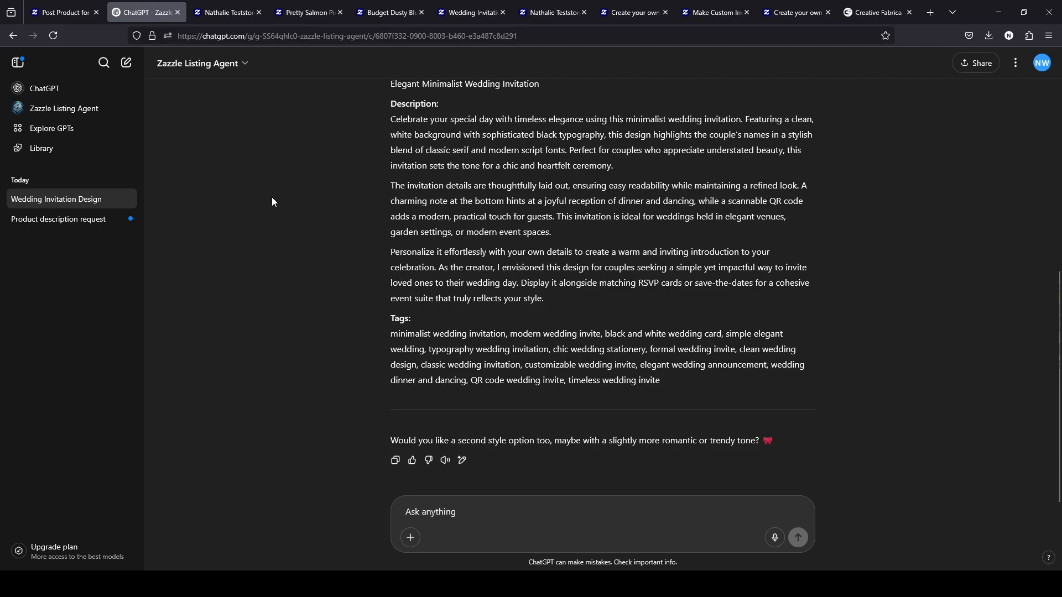
Switch to the Zazzle posting form and look over the tags, additional information, royalty and instant download settings
click(58, 12)
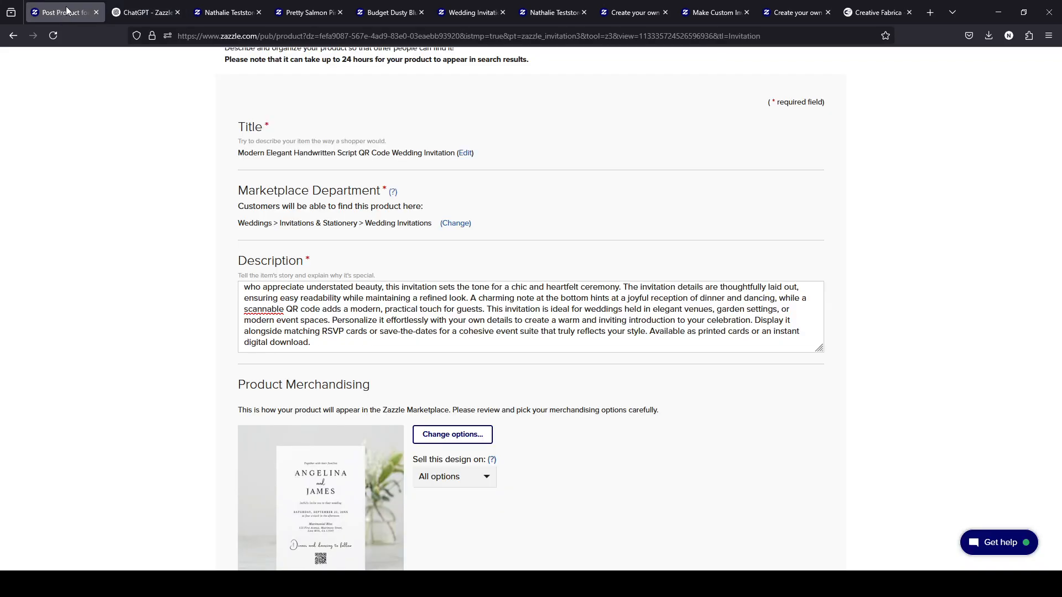
scroll(623, 275, down, 1)
scroll(624, 273, down, 12)
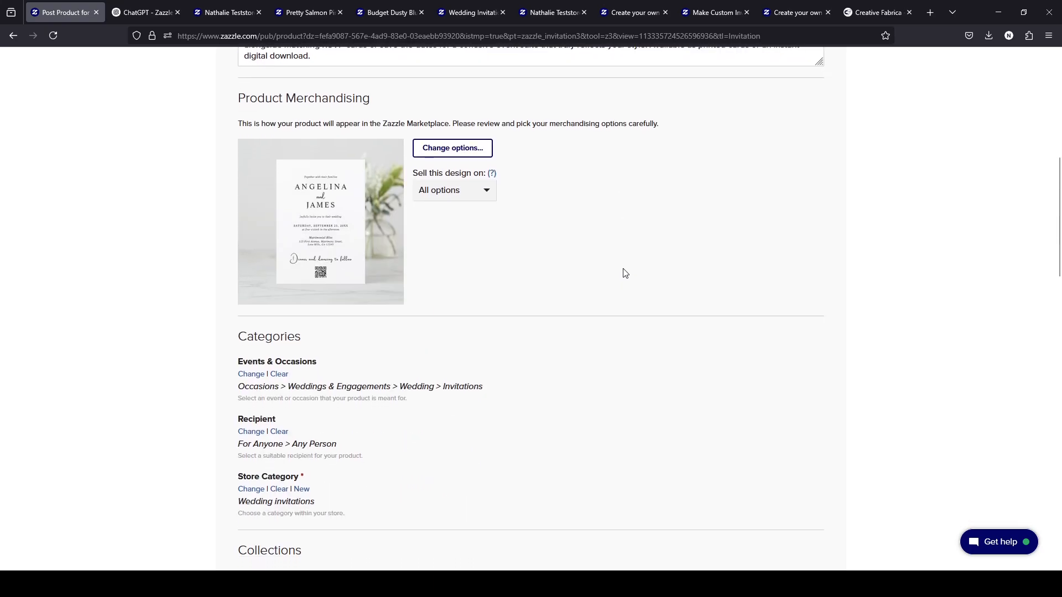
scroll(624, 271, down, 3)
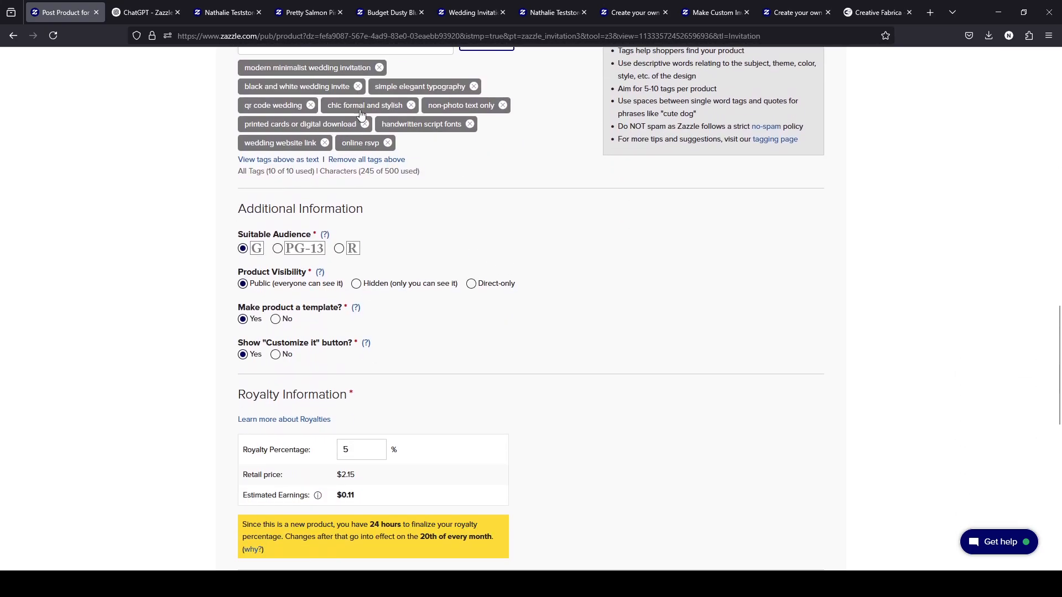
scroll(362, 169, down, 2)
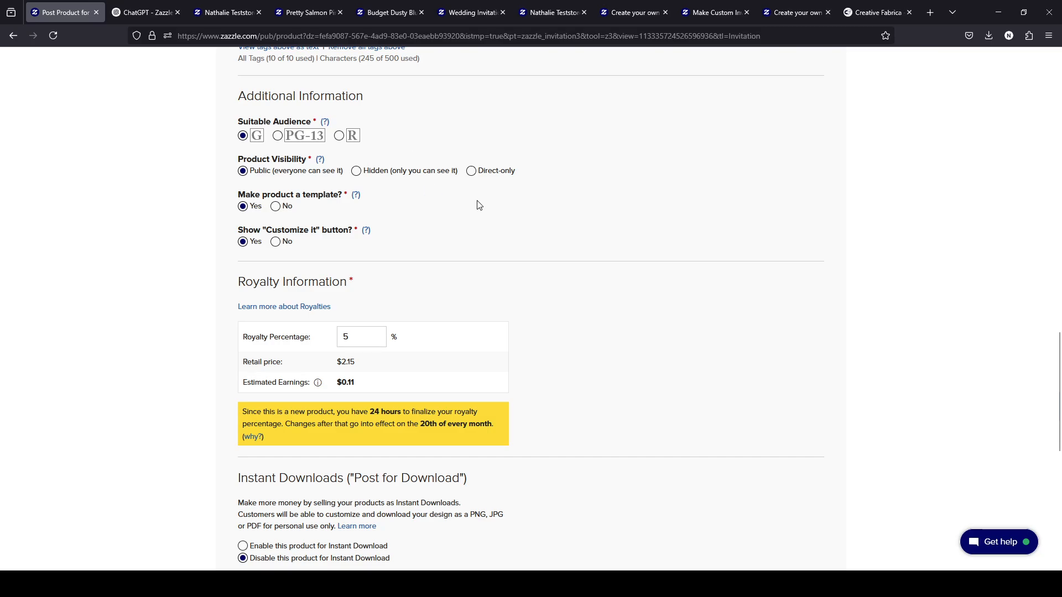
scroll(621, 275, down, 8)
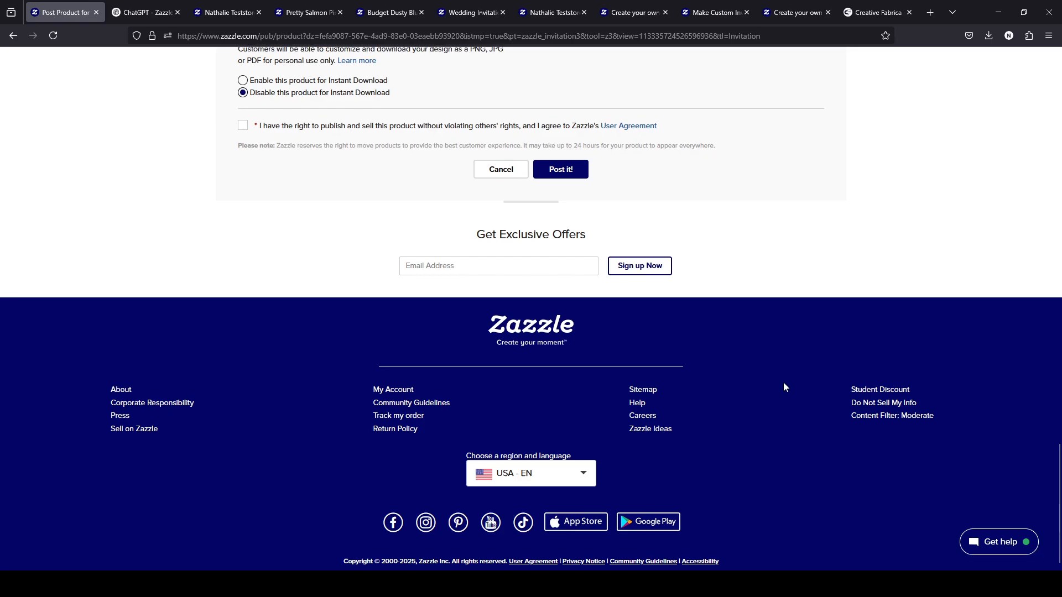
Examine the Suitable Audience ratings, the content filter setting in the page footer and the final posting options
scroll(784, 382, up, 6)
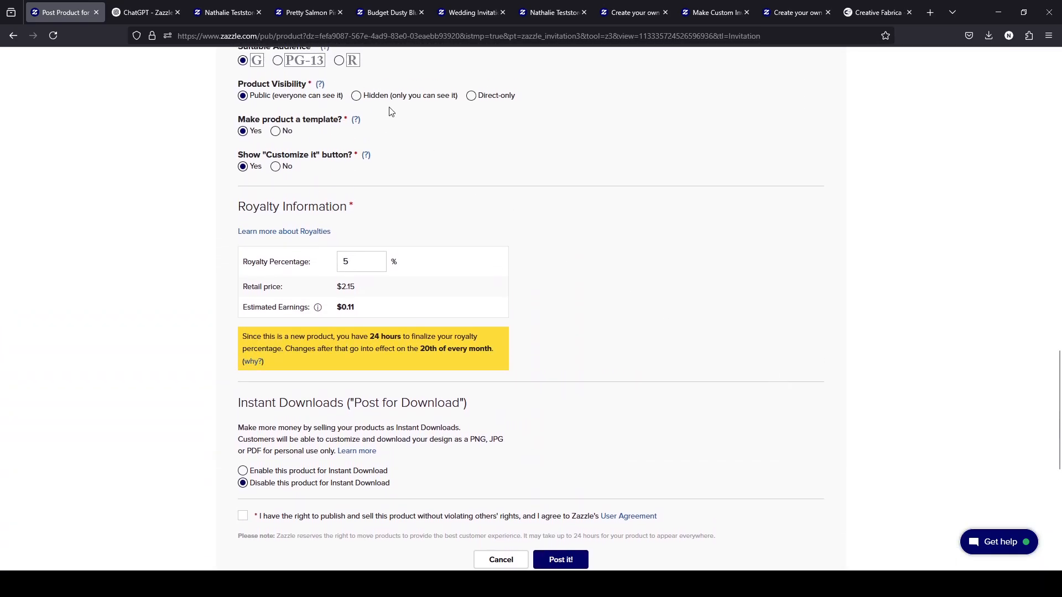
click(314, 63)
scroll(635, 308, down, 6)
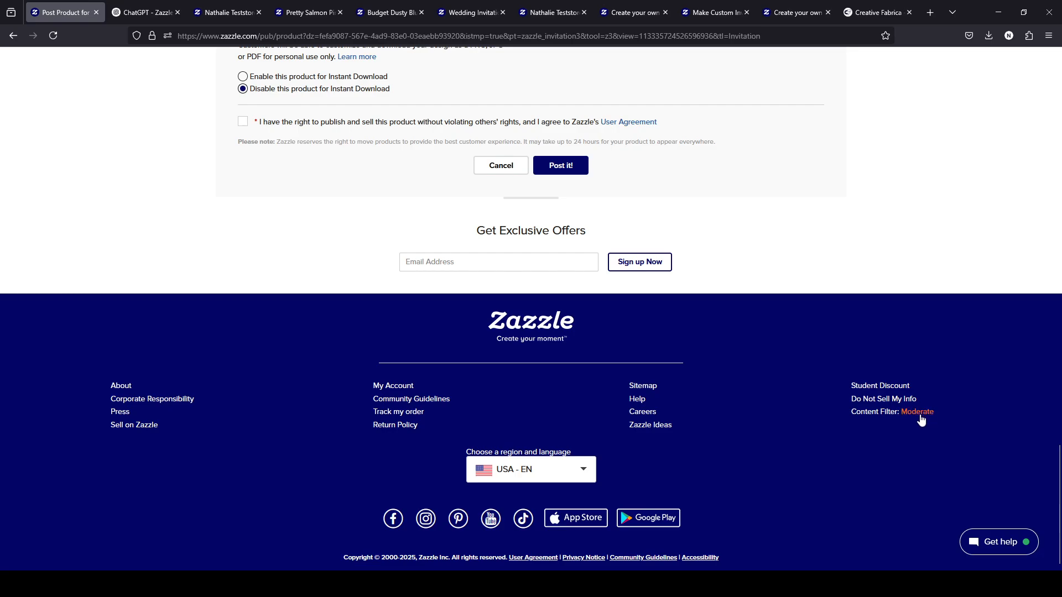
scroll(921, 420, up, 9)
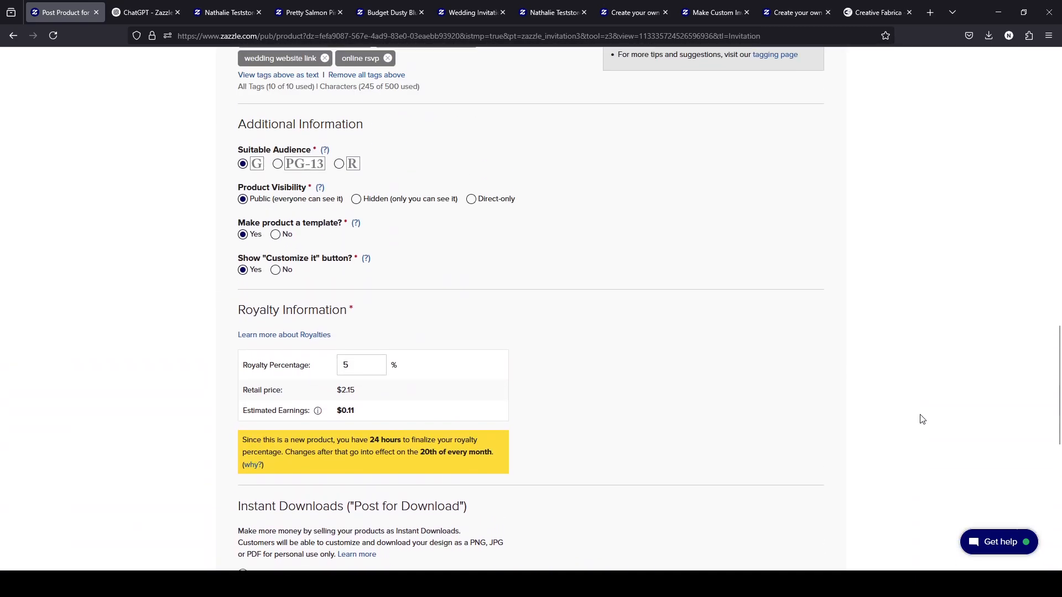
click(298, 171)
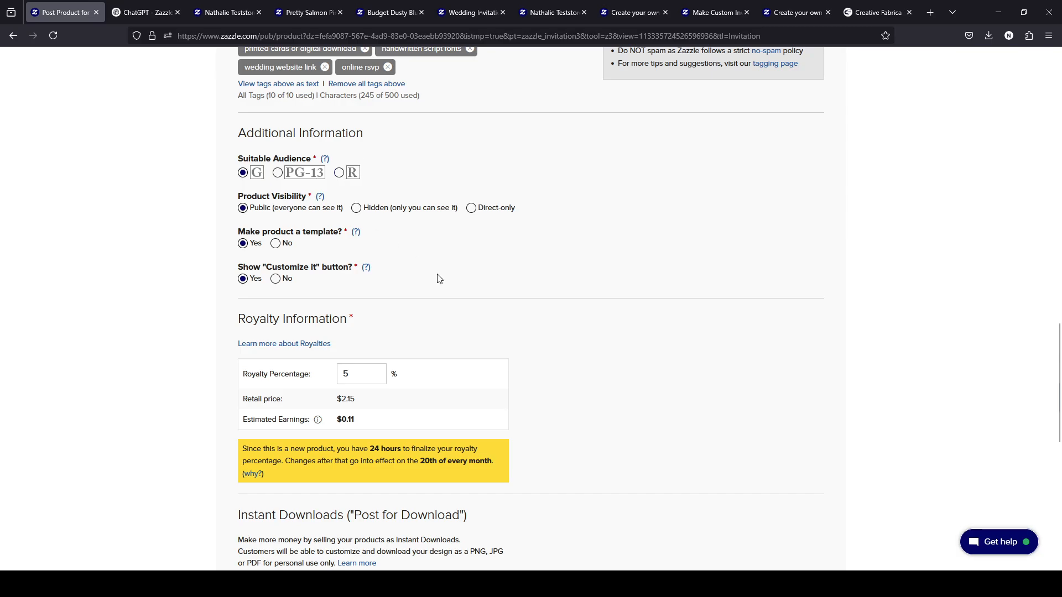
scroll(439, 278, up, 2)
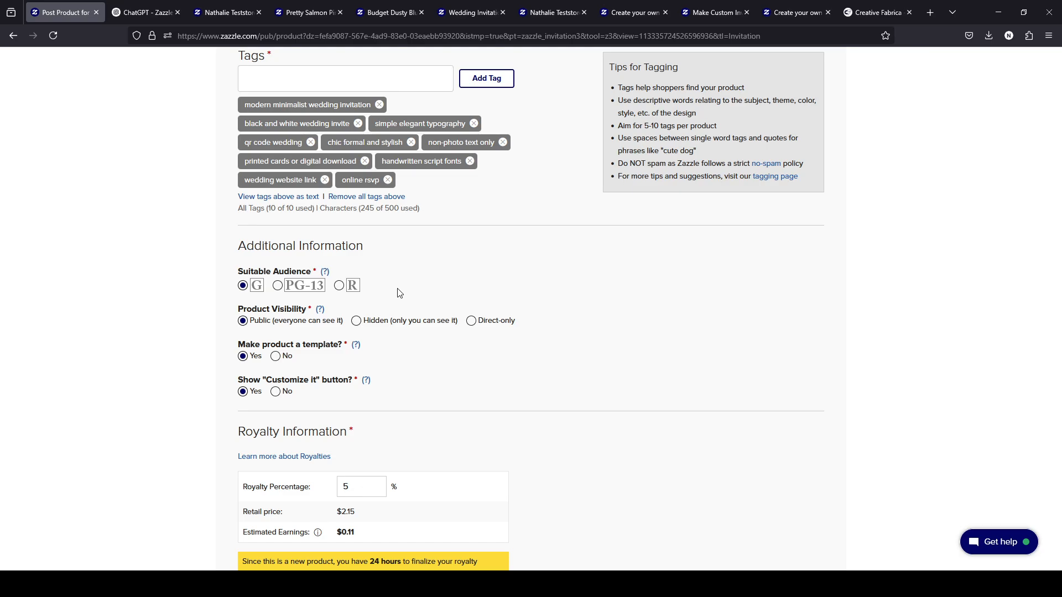
scroll(555, 306, down, 10)
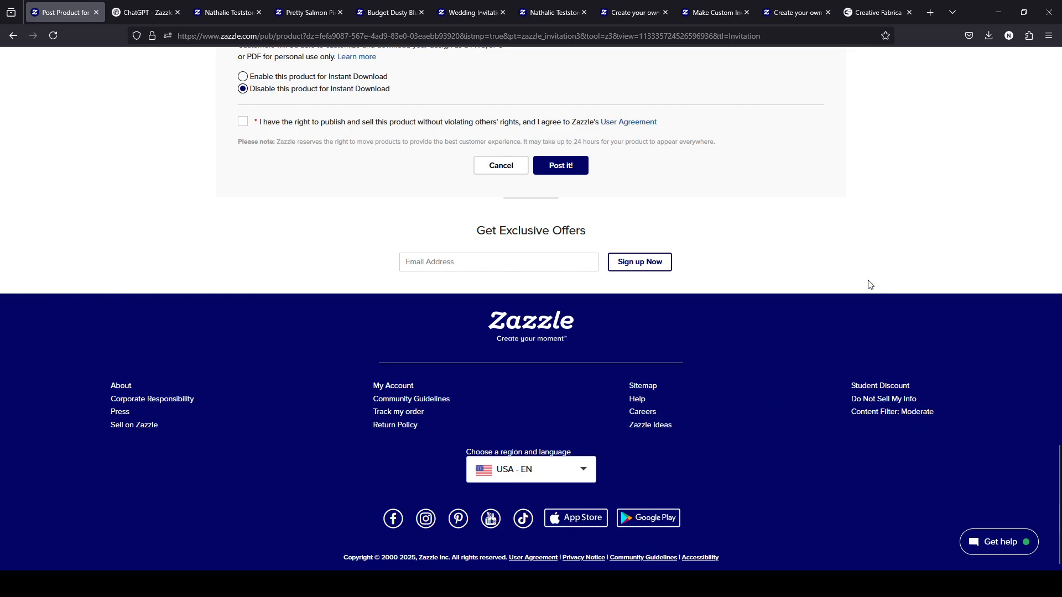
scroll(864, 264, up, 6)
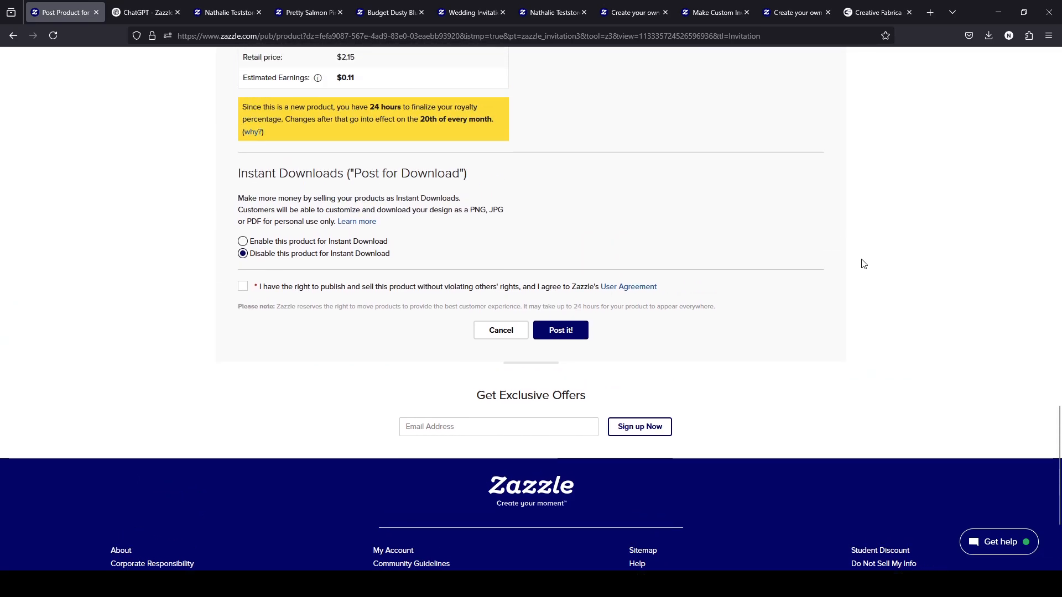
Review the tags, royalty settings and Suitable Audience ratings on the posting form
scroll(864, 263, up, 3)
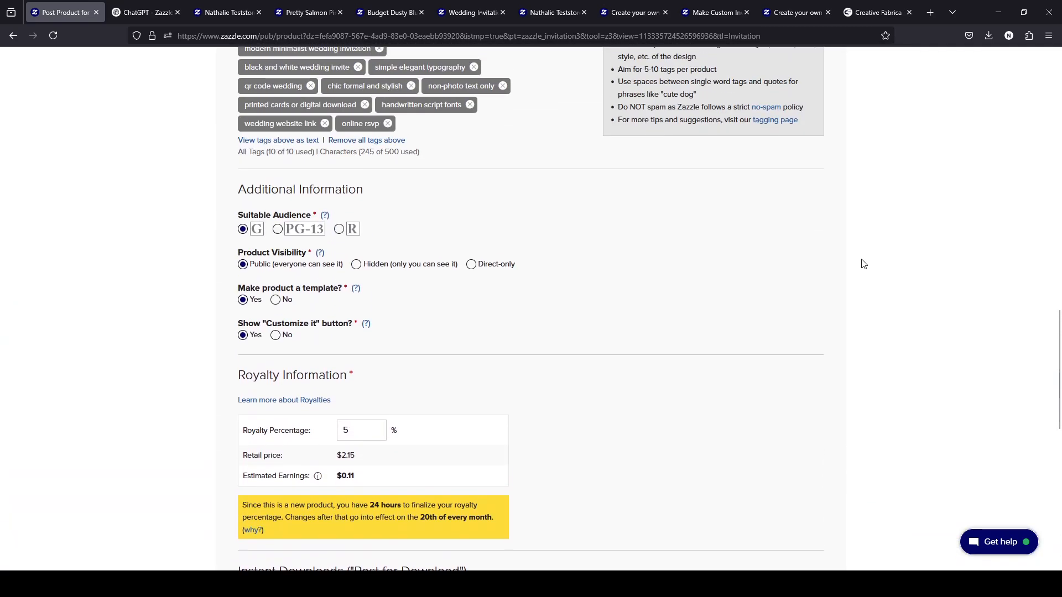
scroll(789, 298, up, 4)
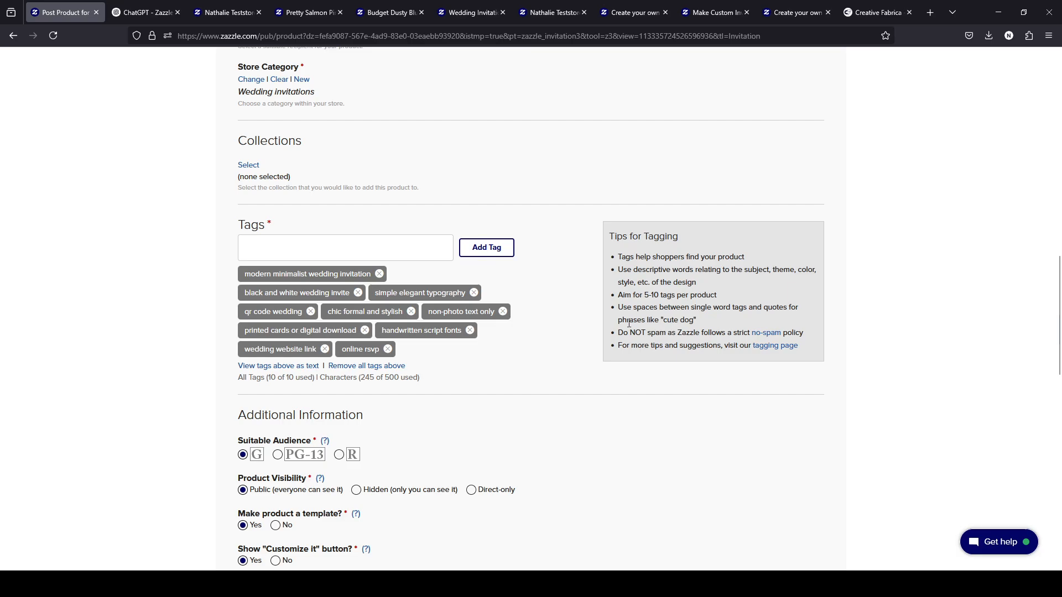
scroll(629, 323, down, 7)
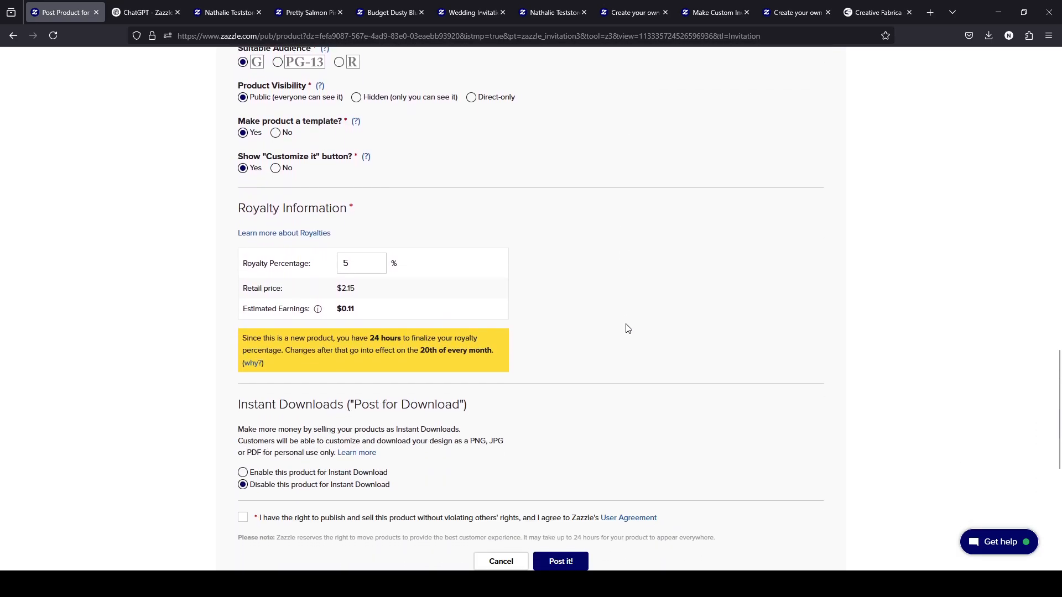
scroll(629, 329, up, 5)
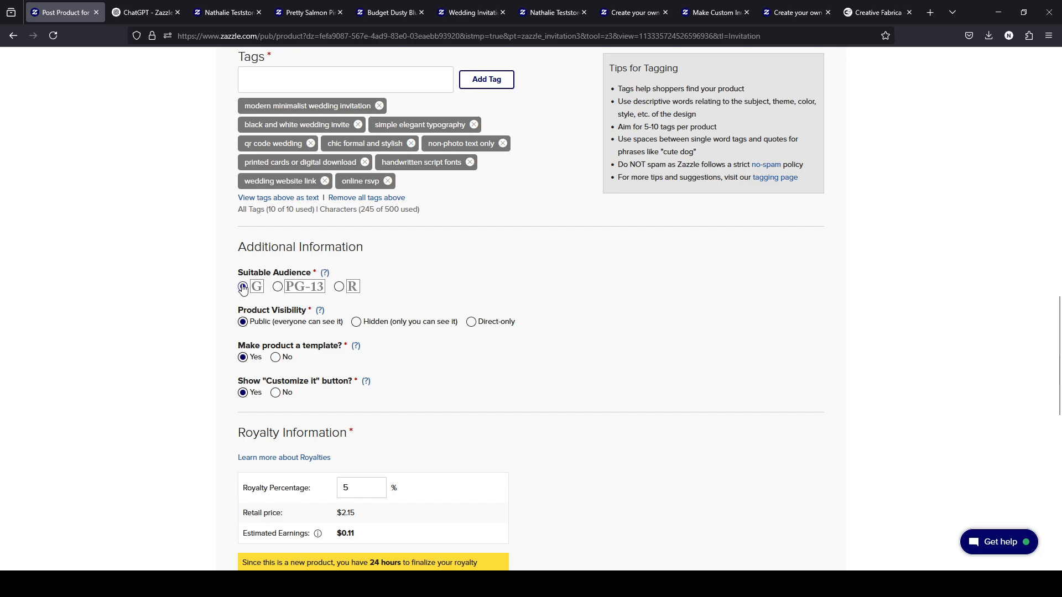
click(281, 289)
click(338, 287)
Read the Suitable Audience help article on the G, PG-13 and R ratings, and return to the posting form
click(324, 273)
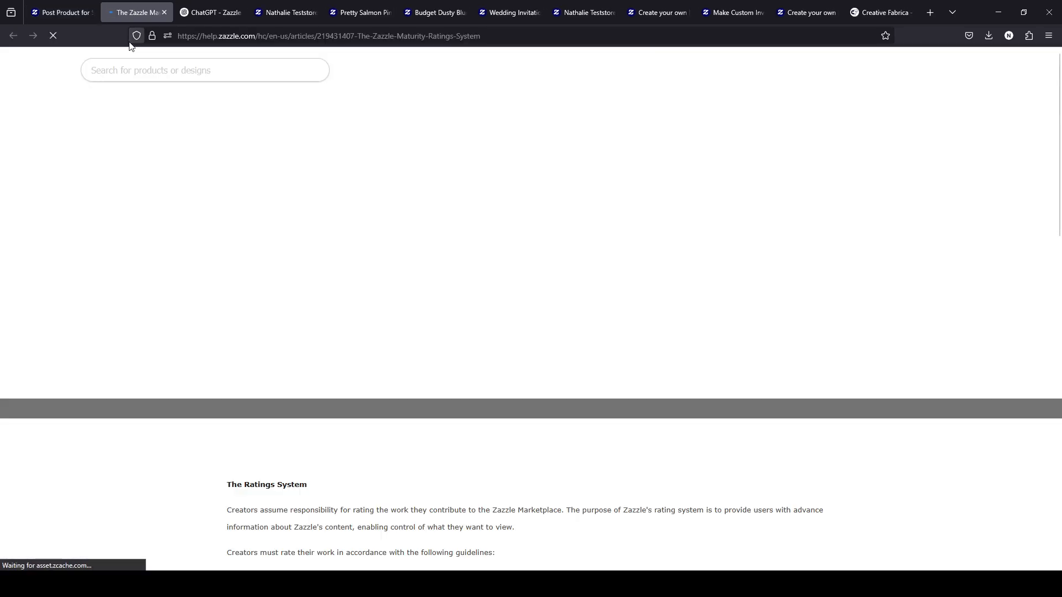
scroll(272, 229, down, 9)
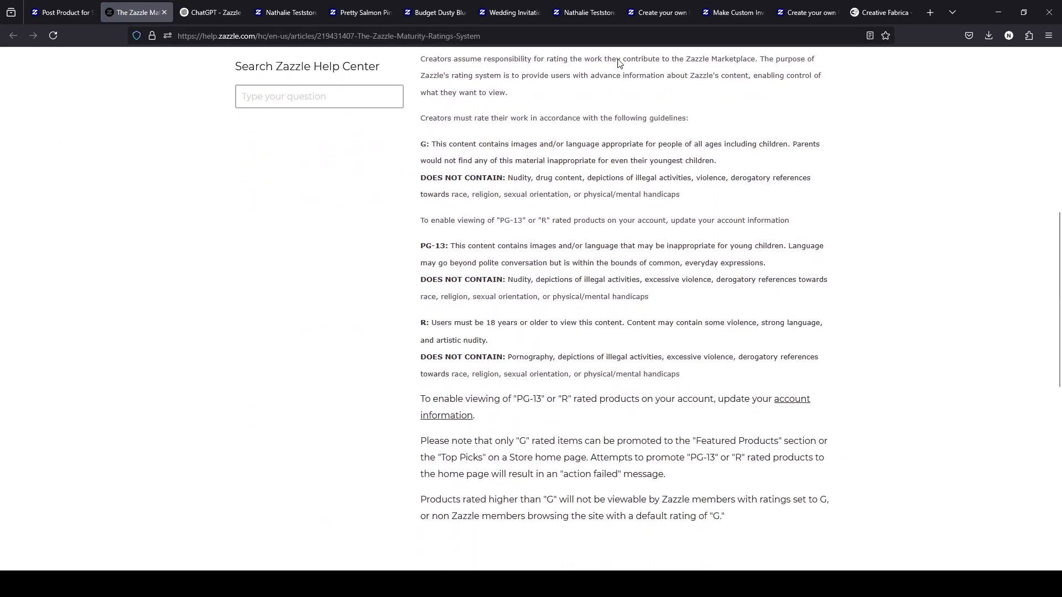
scroll(611, 304, down, 3)
scroll(532, 285, up, 6)
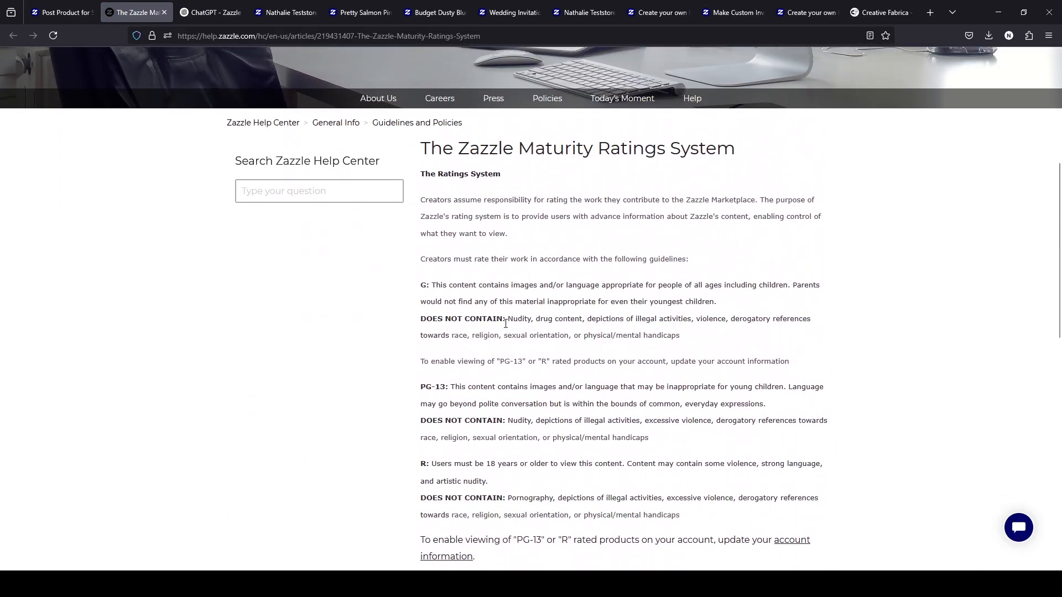
click(61, 12)
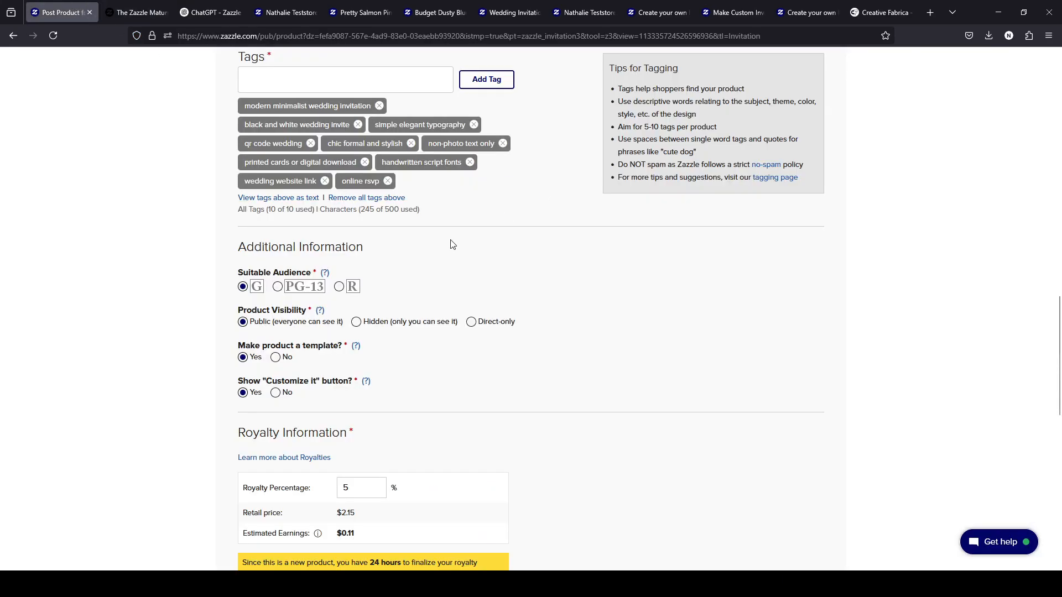
Set the product visibility to Hidden (only you can see it)
click(313, 293)
click(313, 292)
scroll(404, 293, down, 1)
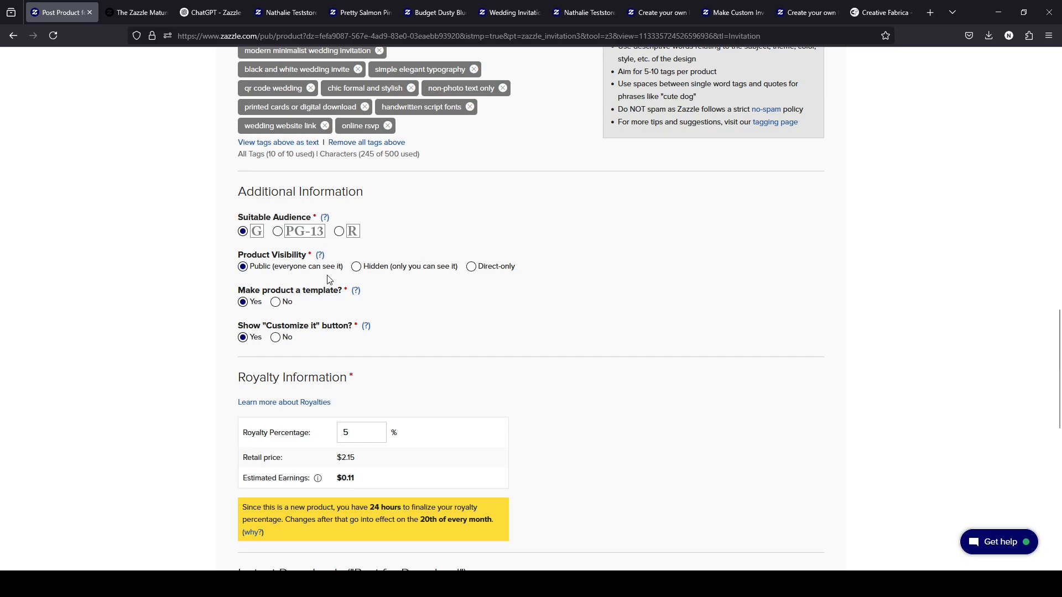
click(264, 271)
click(401, 272)
click(407, 273)
click(365, 268)
click(243, 267)
click(472, 268)
scroll(468, 344, down, 1)
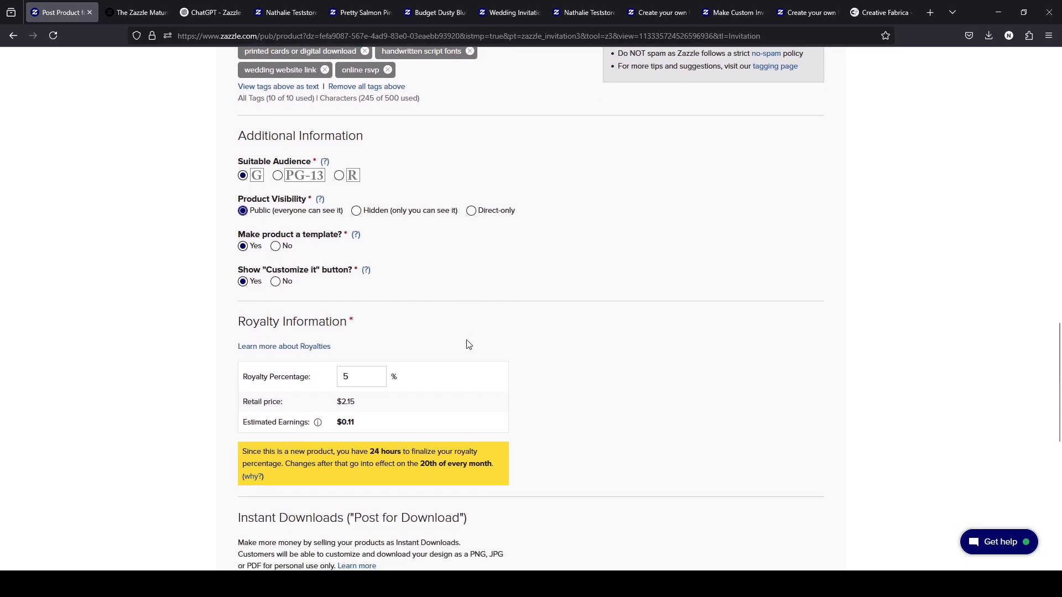
click(355, 210)
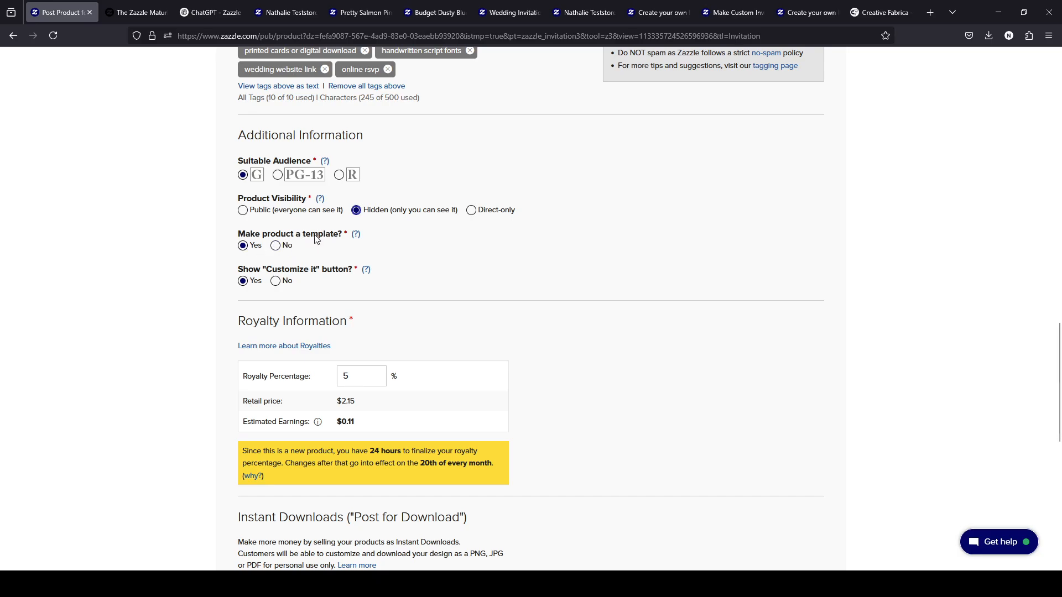
Open the help article on making a product a template, read through it and close it
click(357, 236)
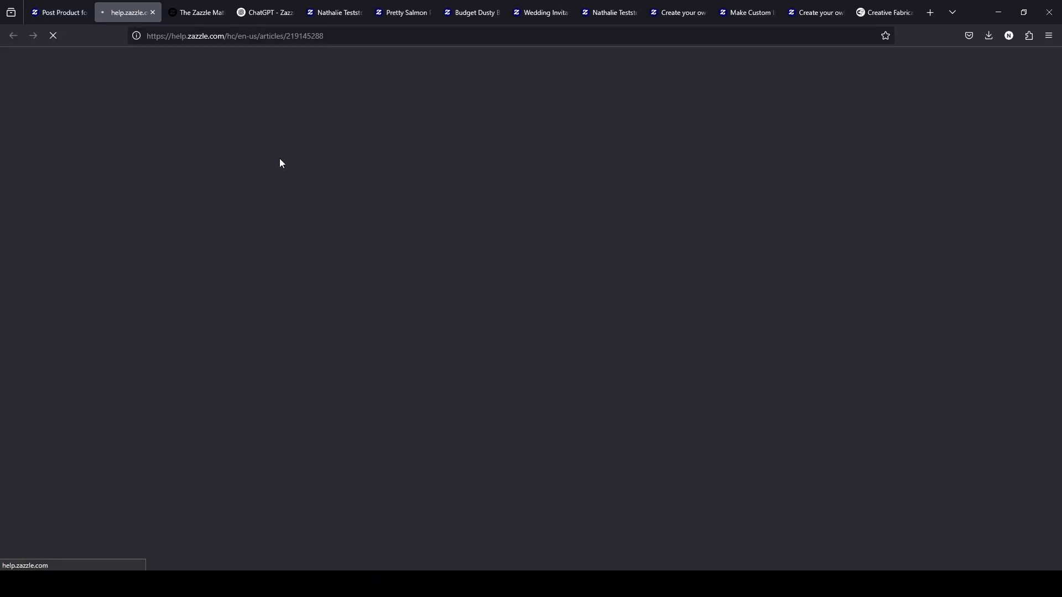
scroll(349, 374, down, 5)
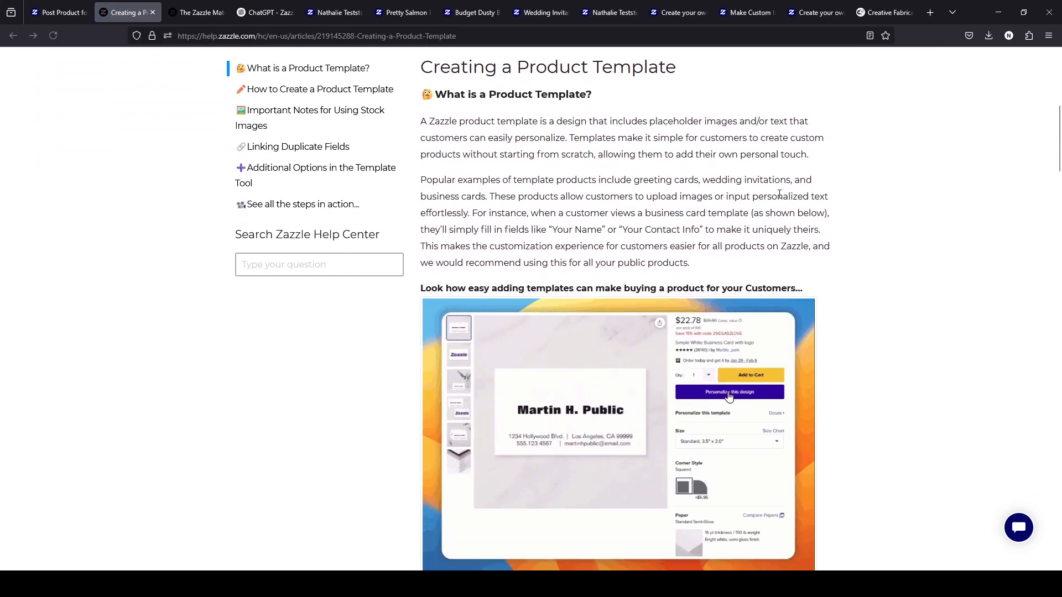
scroll(438, 457, down, 5)
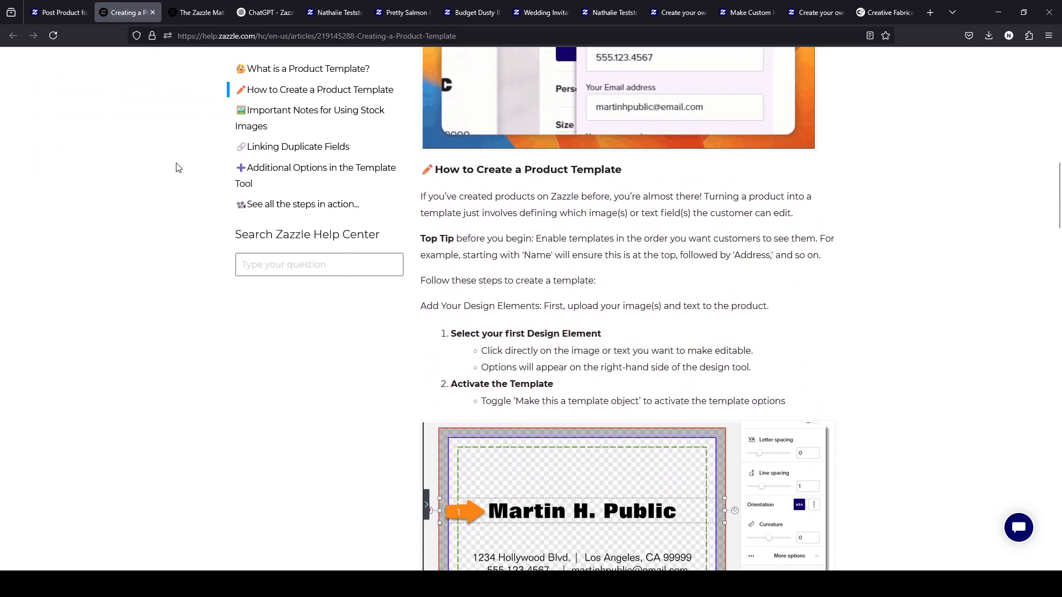
click(152, 13)
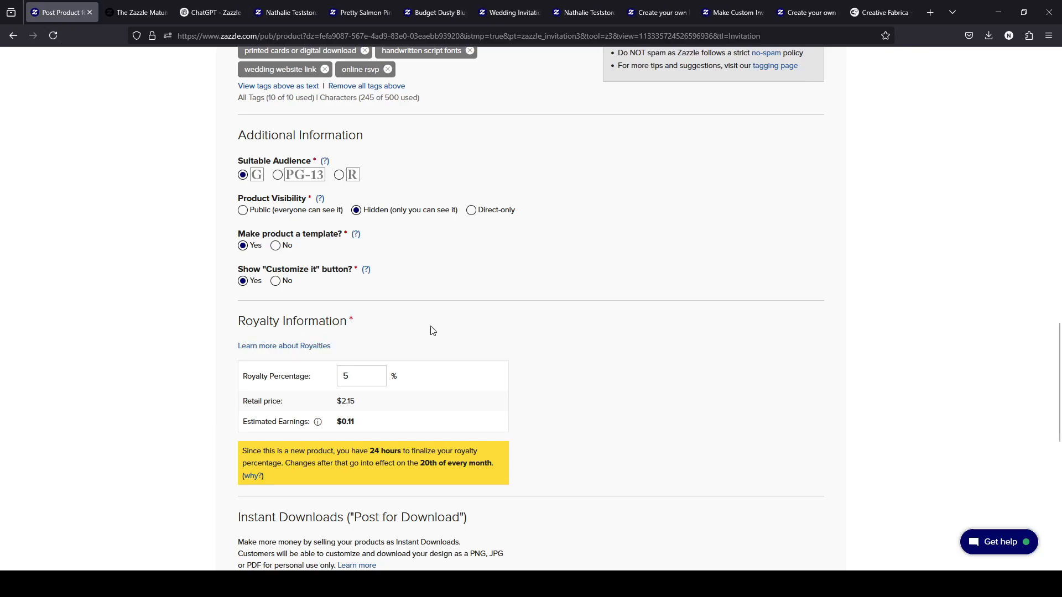
Read the help article explaining the "Customize it" button and product customization, and close it
scroll(301, 346, up, 1)
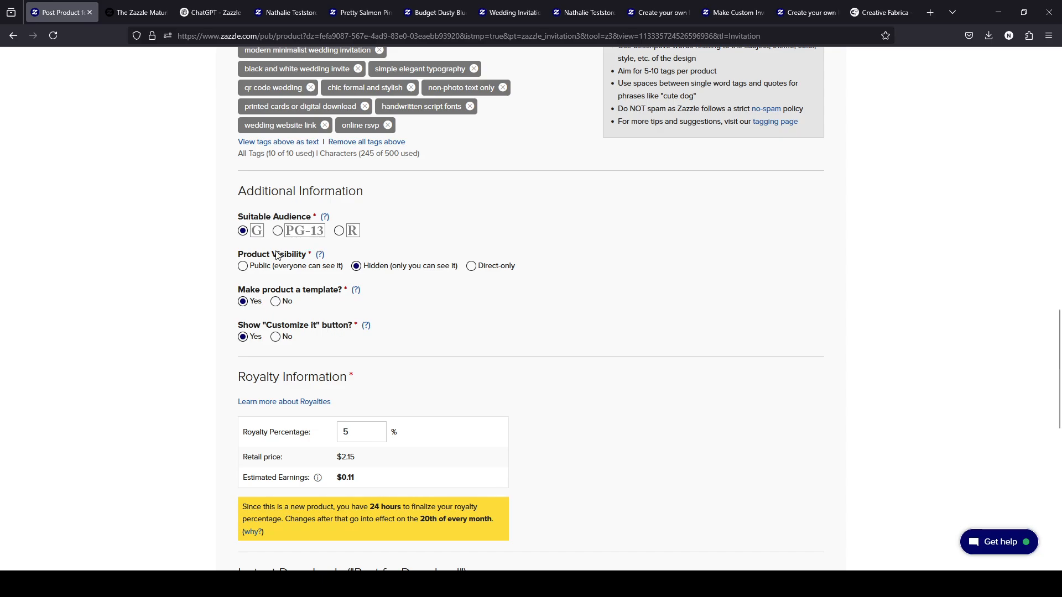
click(366, 327)
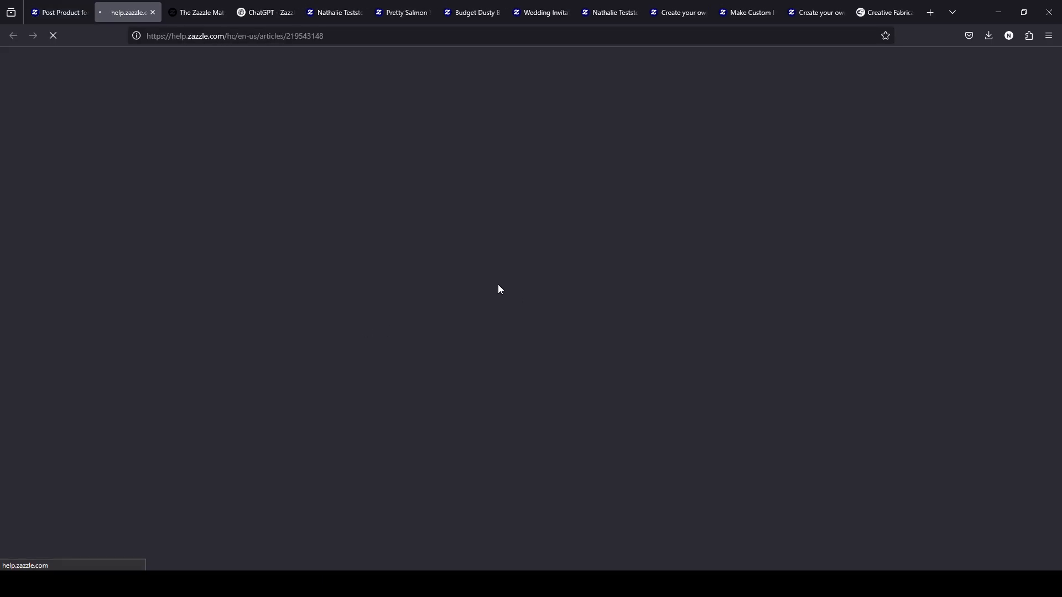
scroll(484, 290, down, 7)
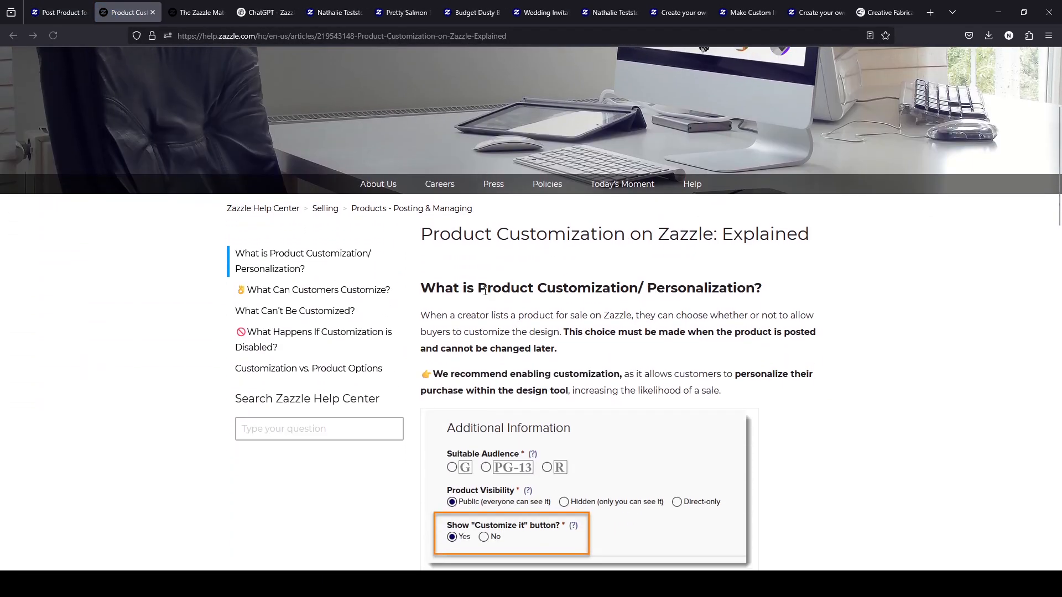
scroll(483, 291, down, 7)
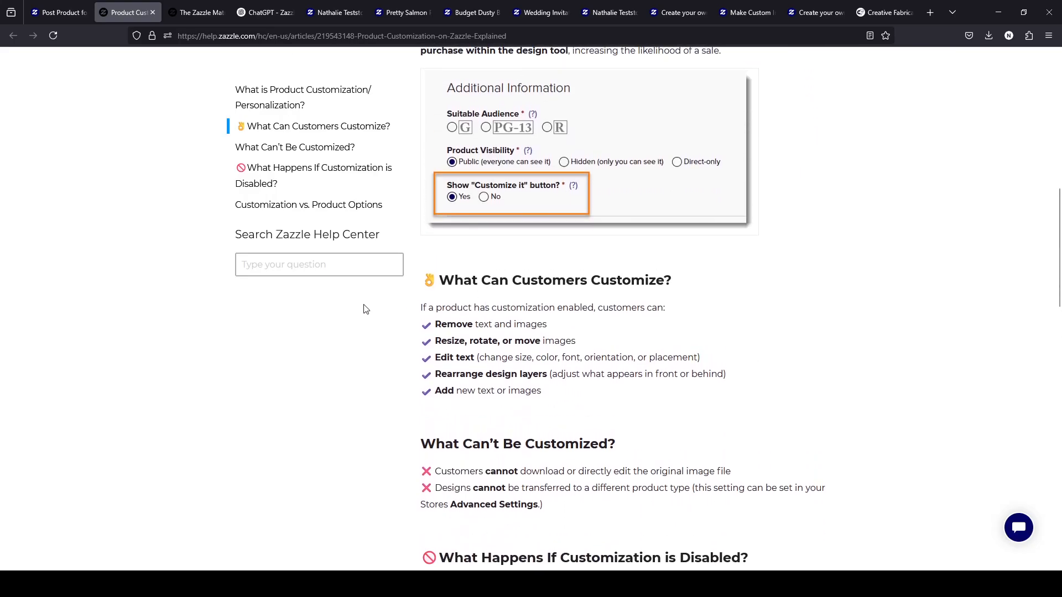
scroll(260, 302, down, 5)
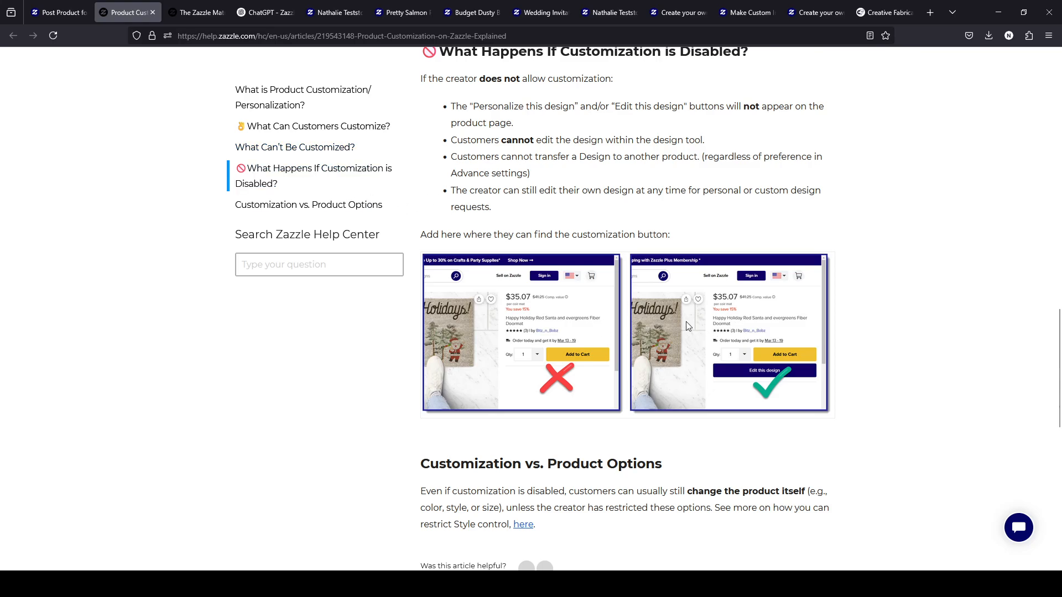
click(152, 12)
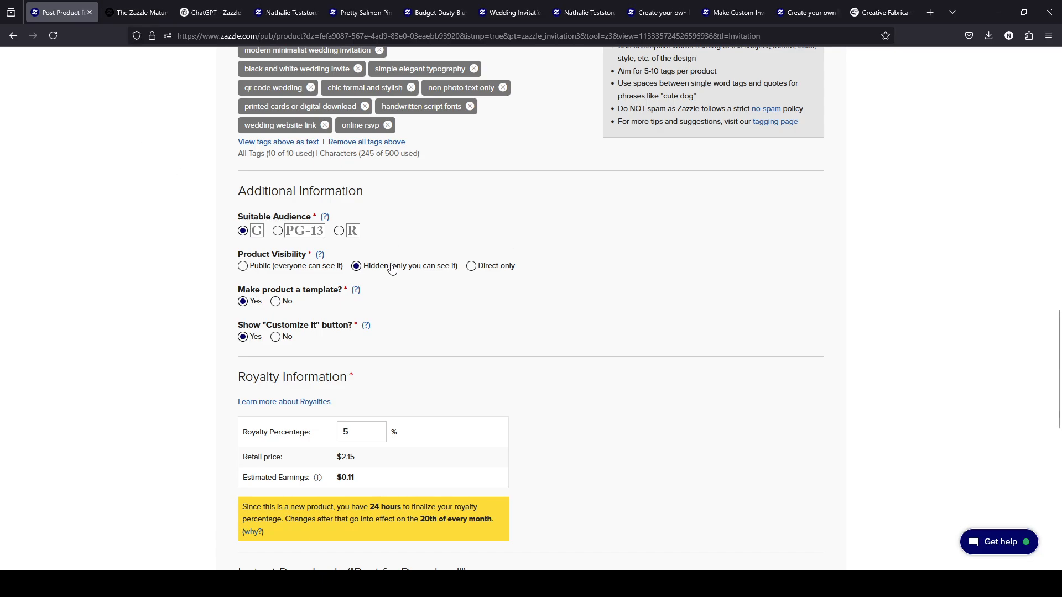
Look over the royalty information, description, product merchandising, categories and tags on the posting form
scroll(422, 289, down, 2)
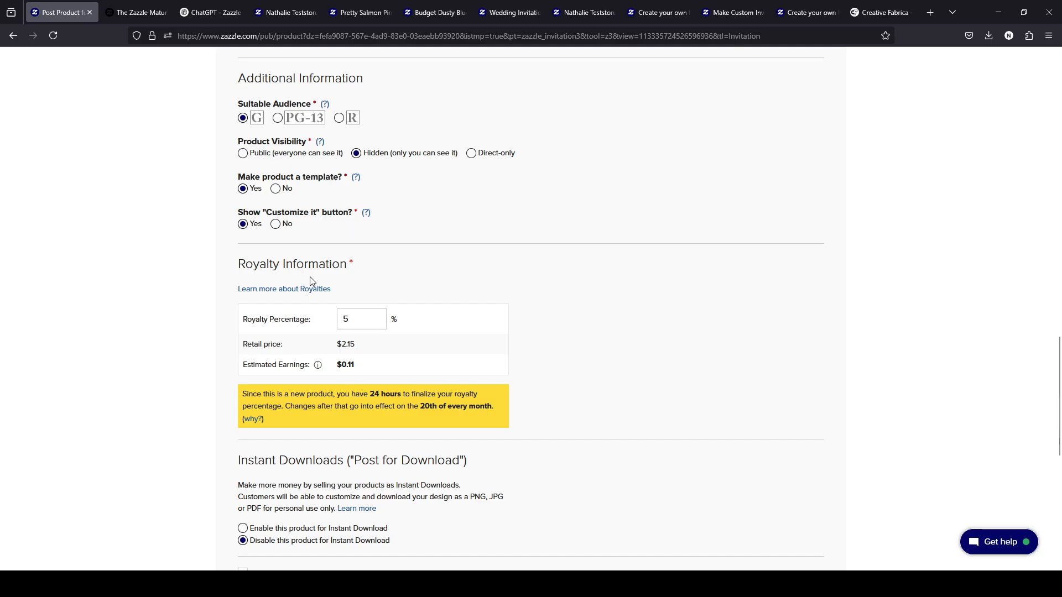
scroll(311, 281, down, 2)
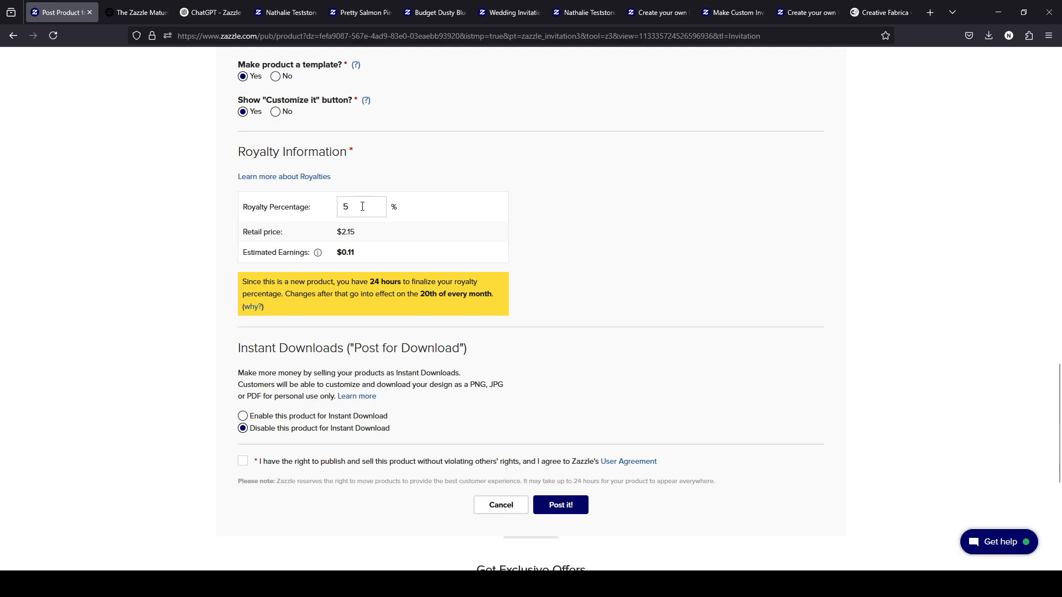
click(362, 207)
double_click(370, 214)
scroll(325, 269, up, 2)
scroll(325, 271, up, 10)
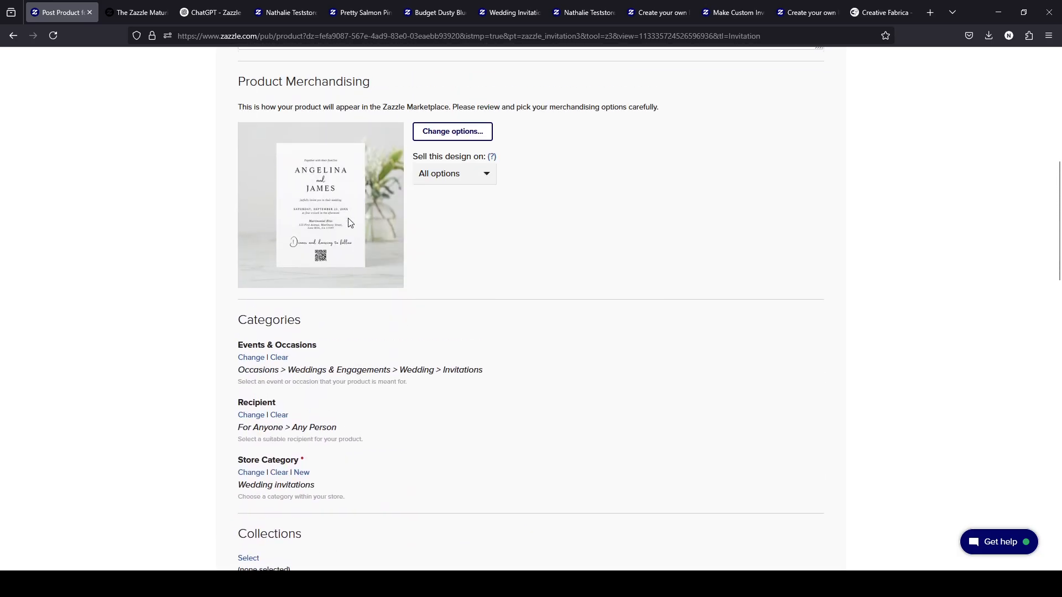
scroll(420, 221, up, 3)
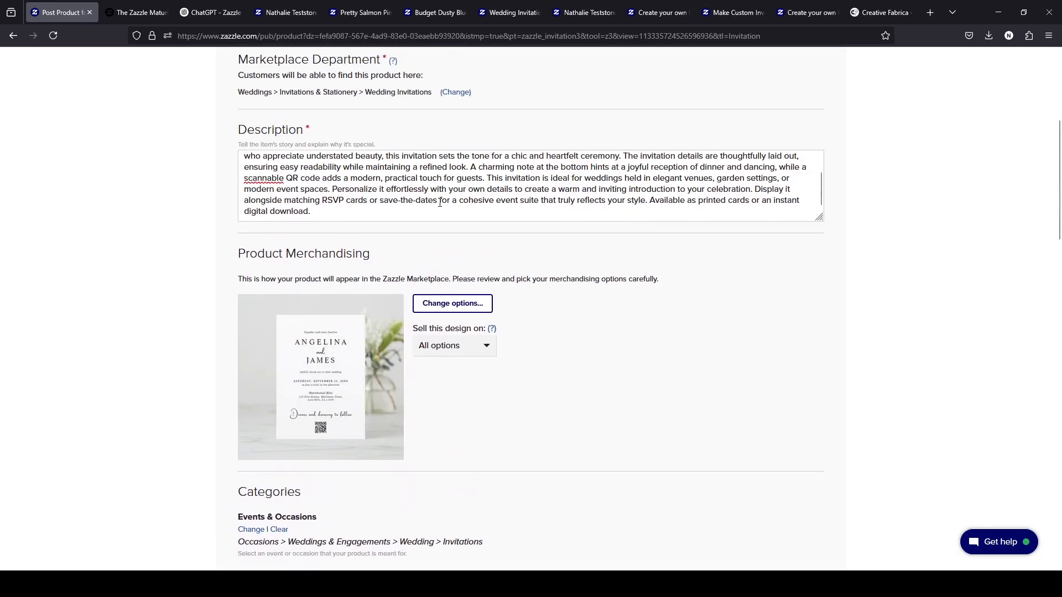
scroll(441, 250, down, 3)
scroll(442, 250, down, 5)
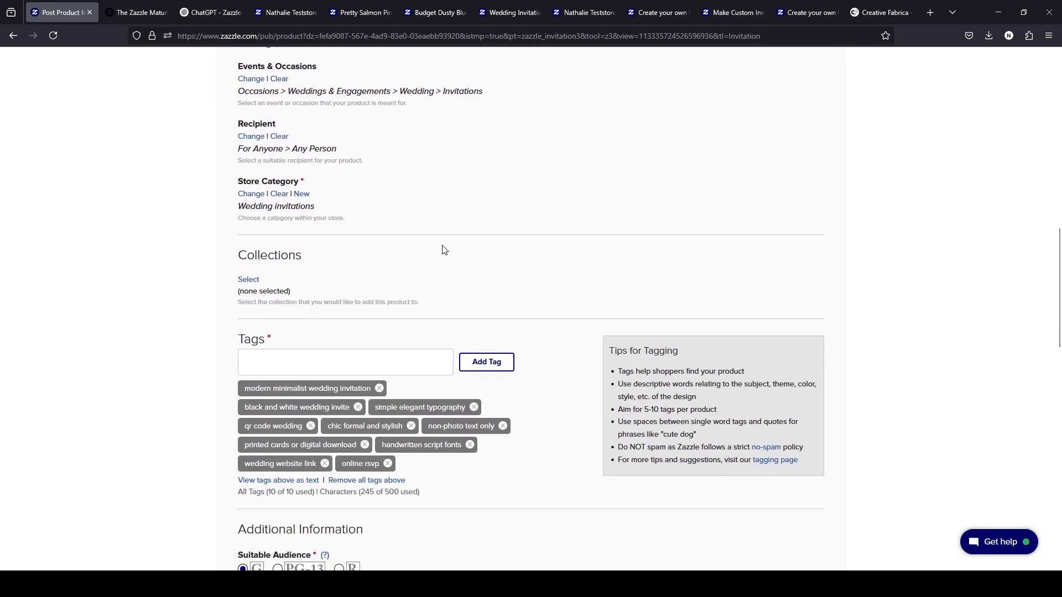
scroll(443, 250, down, 10)
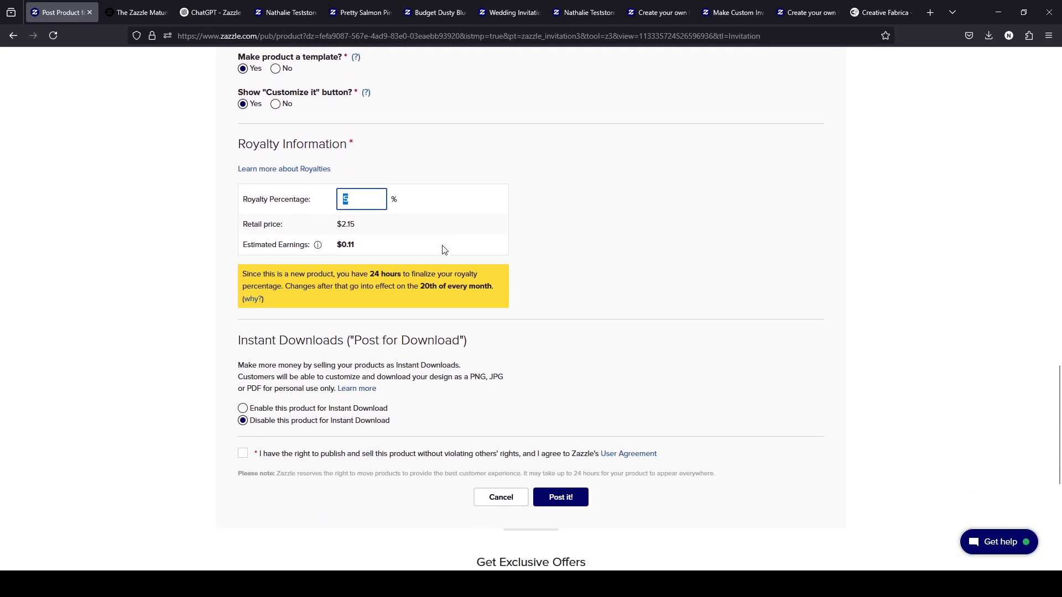
Try a royalty percentage of 50% for the invitation
click(368, 201)
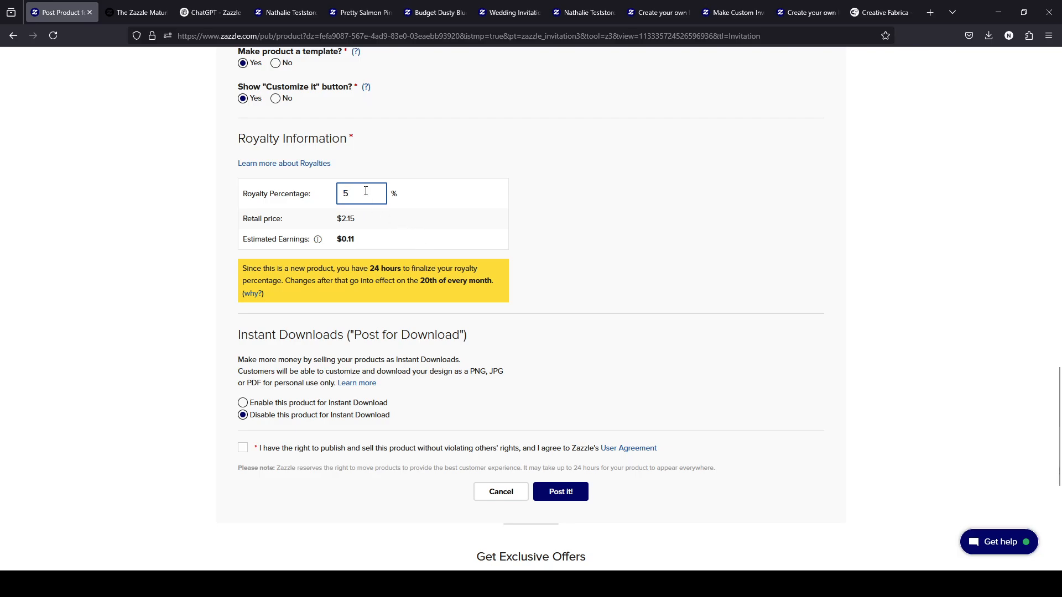
double_click(365, 190)
click(359, 192)
double_click(348, 194)
text(50)
click(457, 189)
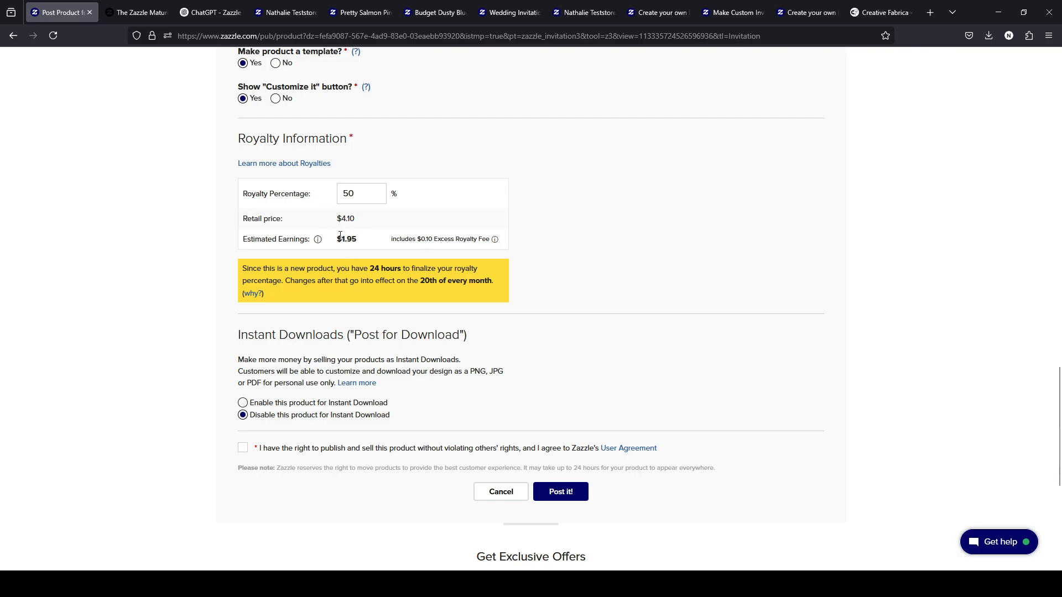
Set the royalty percentage back to 5%
double_click(356, 196)
click(363, 193)
key(BackSpace)
click(455, 209)
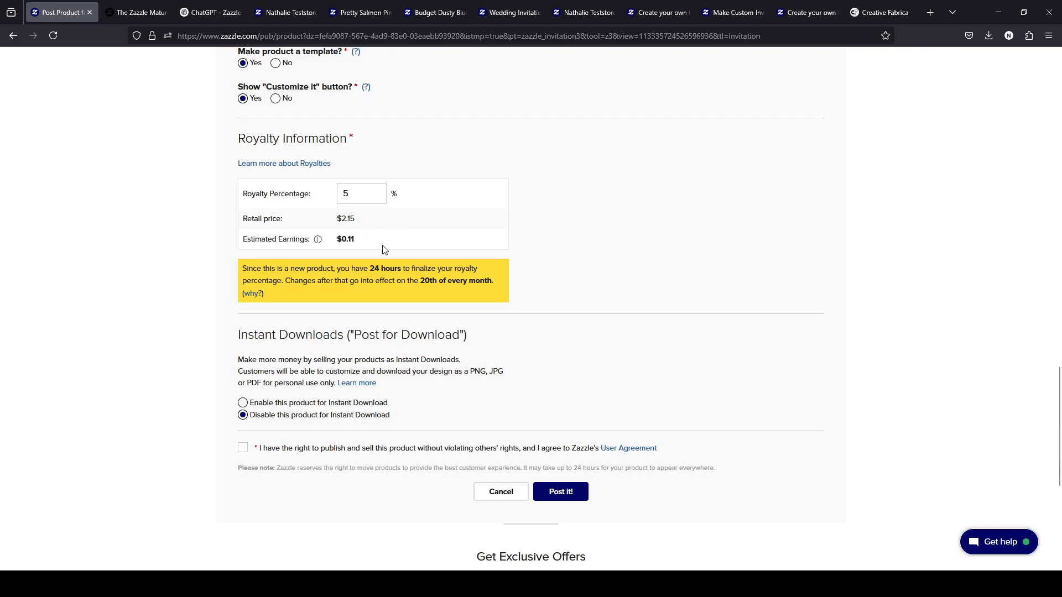
Try a royalty percentage of 14.9%
double_click(345, 193)
text(14.9)
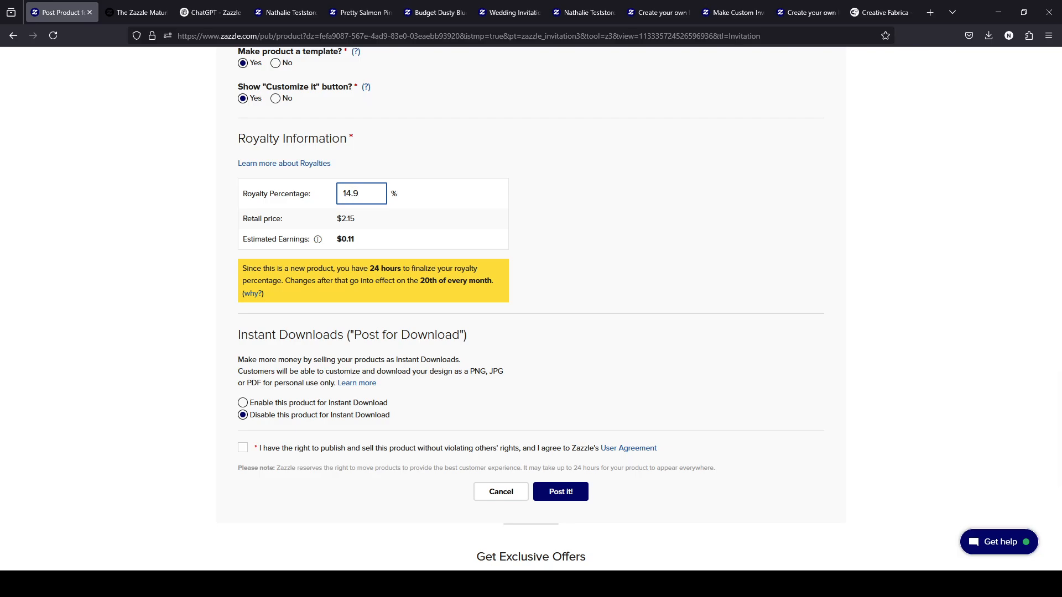
click(496, 191)
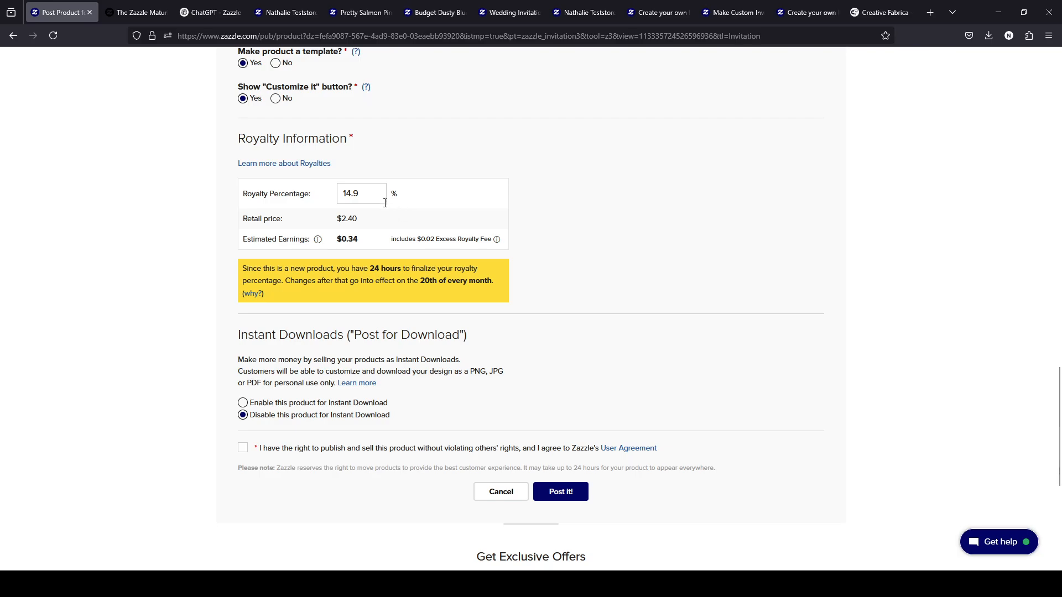
Try a royalty percentage of 10% and one of 10.1% to compare the estimated earnings
click(346, 193)
drag(346, 194, 410, 198)
text(10)
click(580, 310)
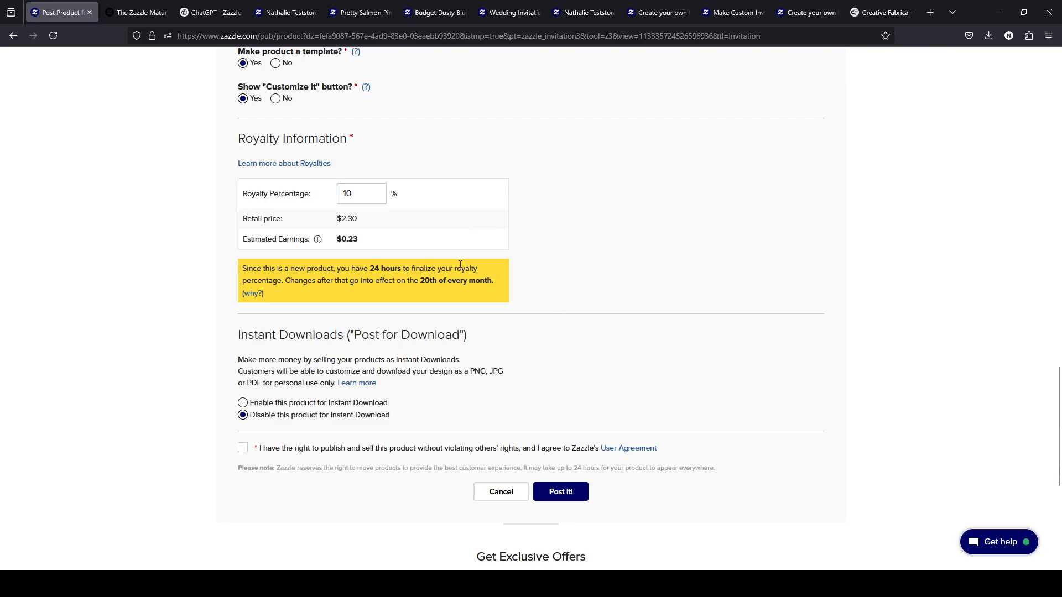
click(359, 194)
text(.1)
click(568, 163)
Set the royalty percentage to 15%
click(357, 191)
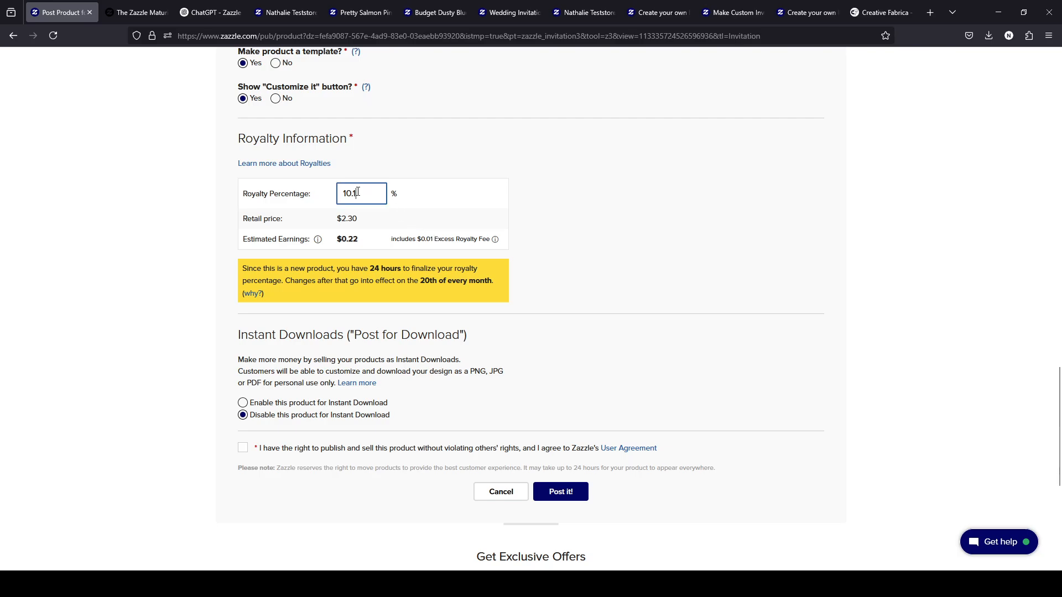
drag(345, 193, 375, 194)
text(5)
click(508, 204)
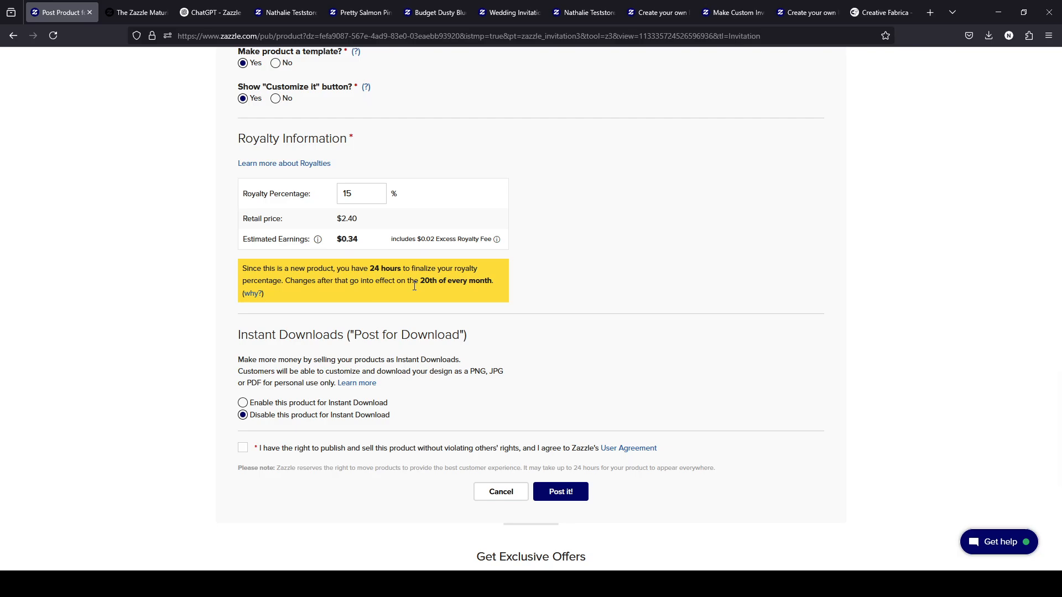
Try royalty percentages of 14.9% and 23.7% to compare the retail price and estimated earnings
drag(349, 190, 394, 203)
text(4.9)
click(394, 197)
double_click(358, 193)
text(23.7)
click(180, 242)
Change the royalty percentage back to 14.9% for another comparison of the estimated earnings
double_click(363, 193)
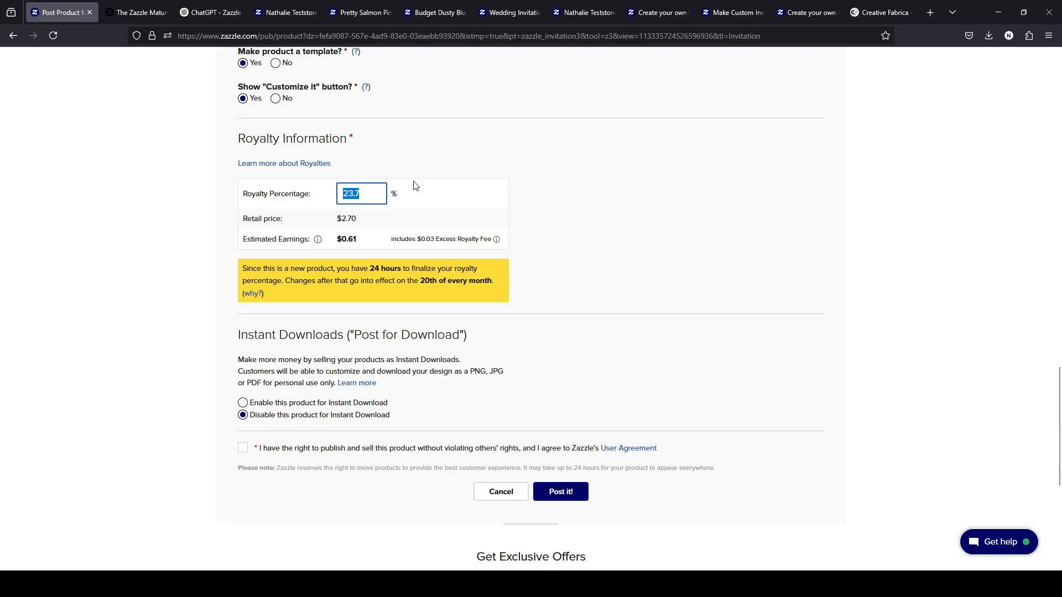
text(14.9)
click(536, 171)
double_click(382, 203)
click(433, 205)
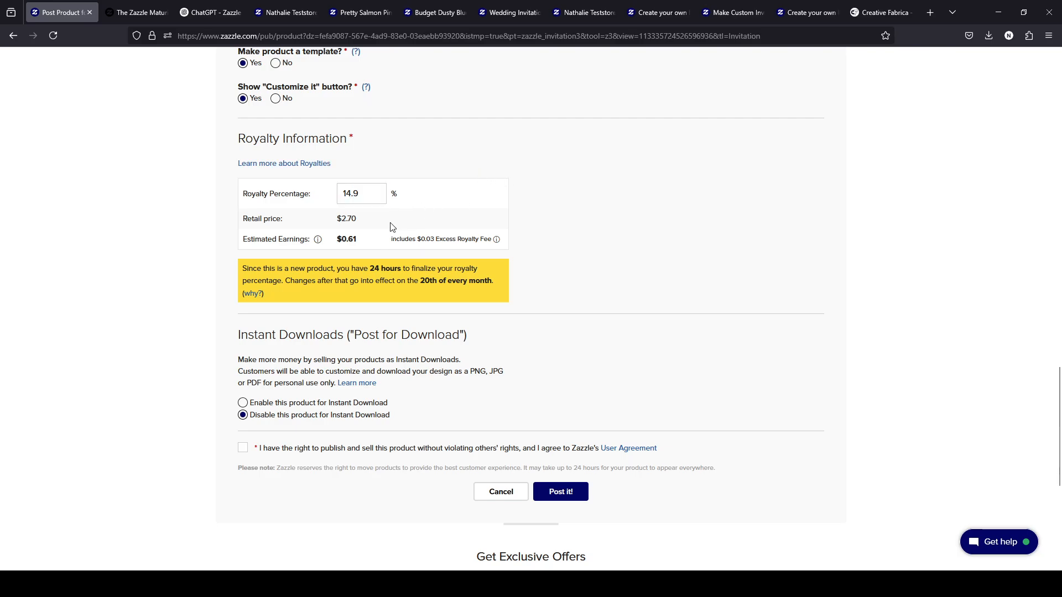
Set the product's royalty percentage to 23.7%
click(354, 193)
click(427, 197)
click(360, 192)
double_click(362, 193)
text(23.7)
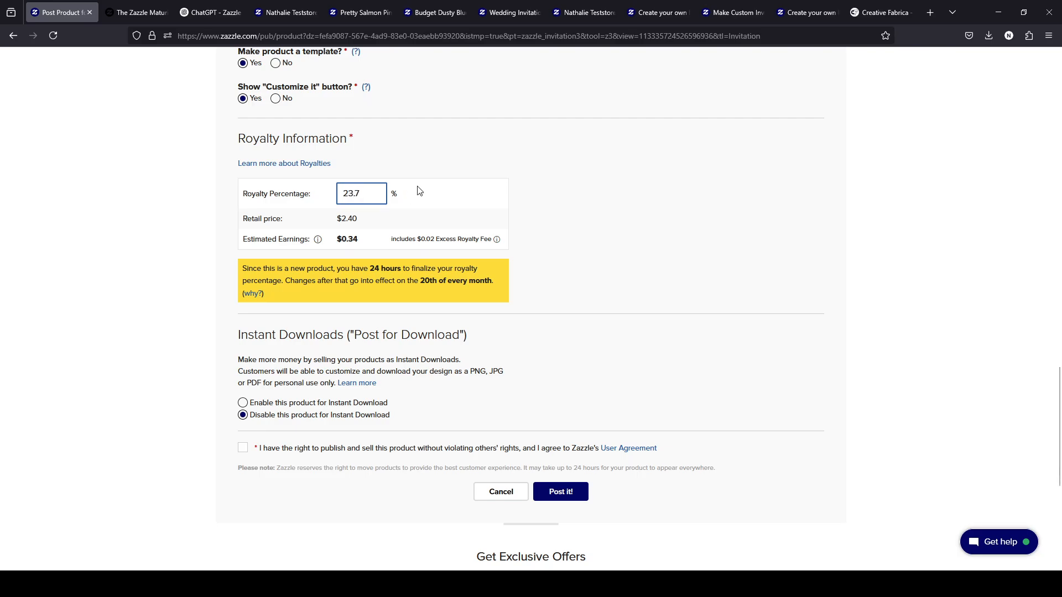
click(464, 156)
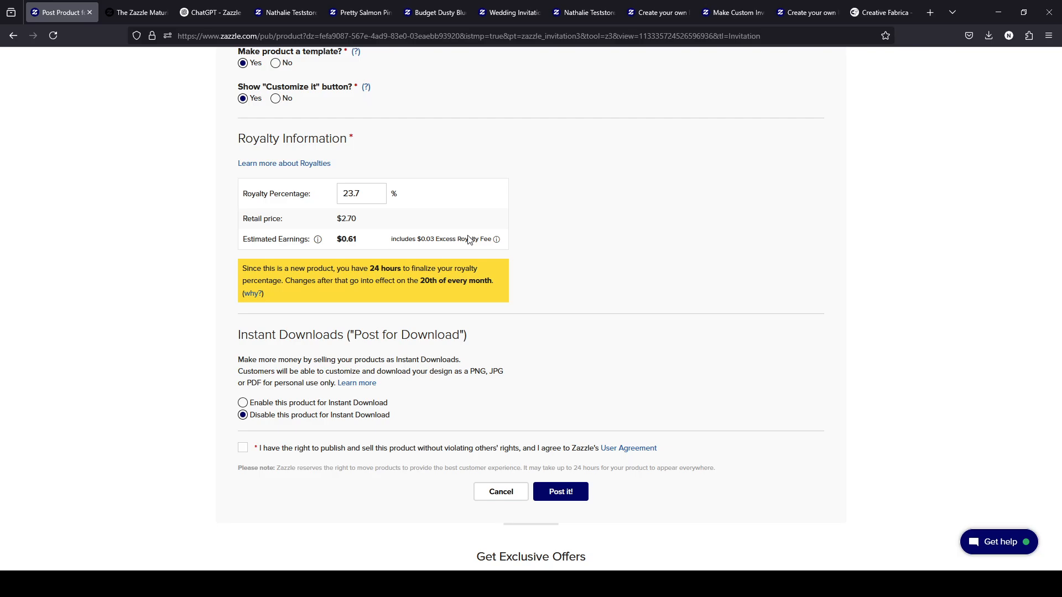
Open the member profile's home page and look over the saved designs
click(285, 12)
scroll(675, 298, up, 2)
scroll(706, 295, up, 2)
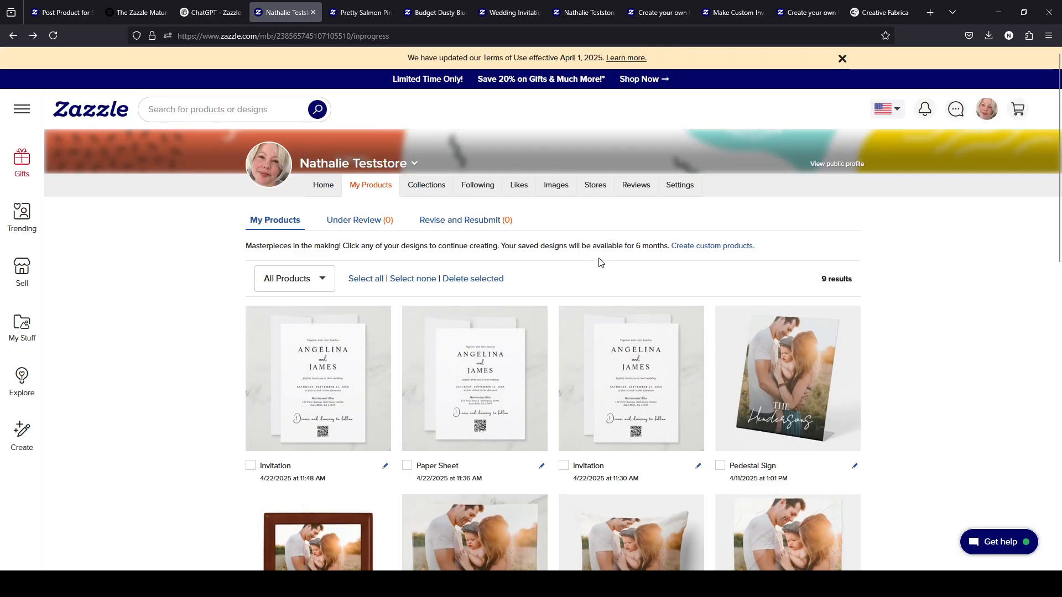
click(324, 186)
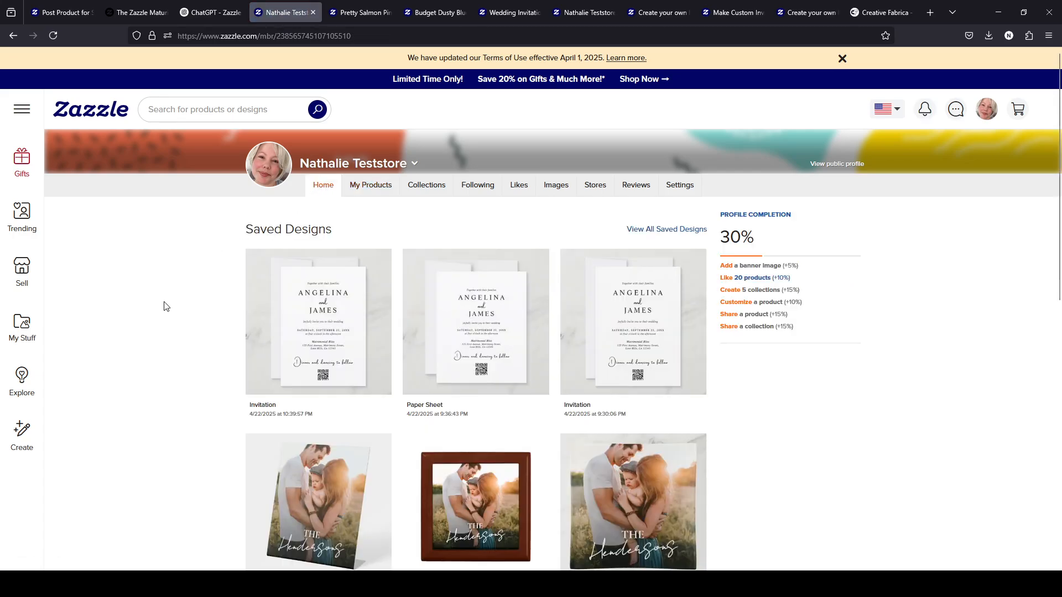
scroll(977, 173, down, 2)
scroll(809, 175, up, 2)
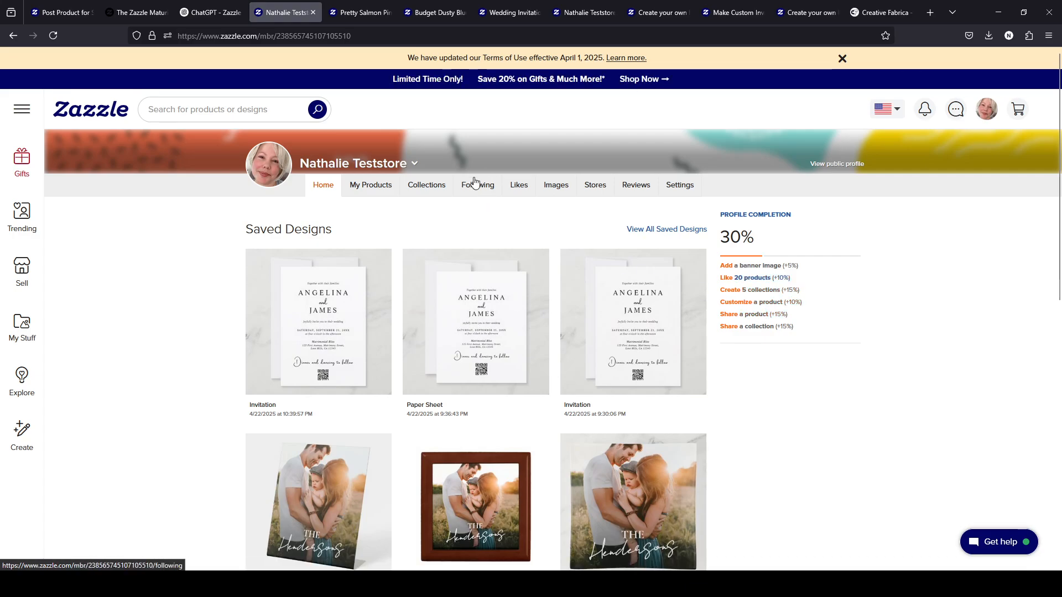
Open My Test Store from the account's stores and view its product list
click(989, 111)
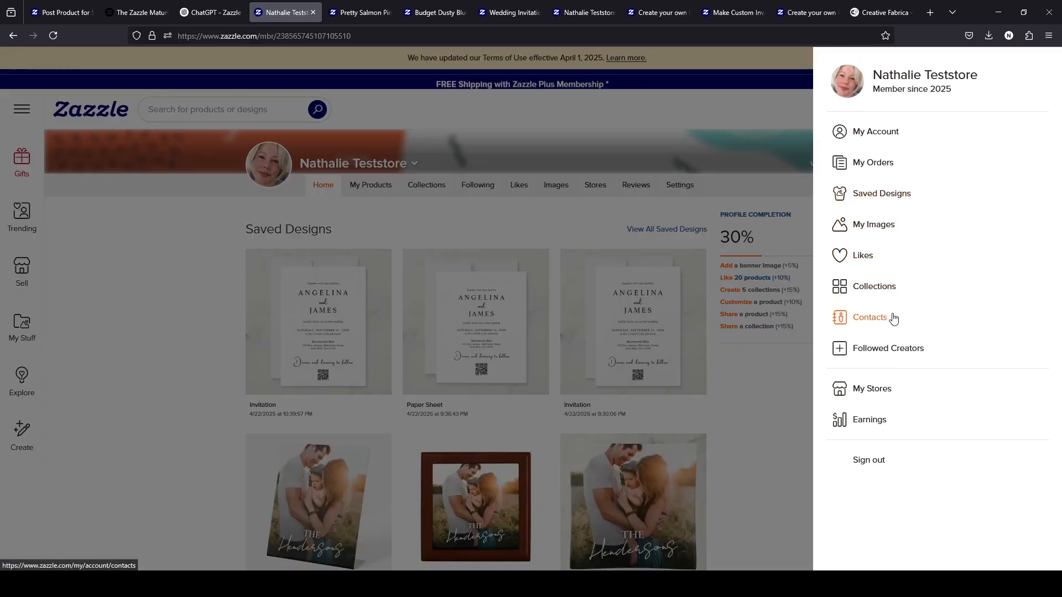
click(882, 391)
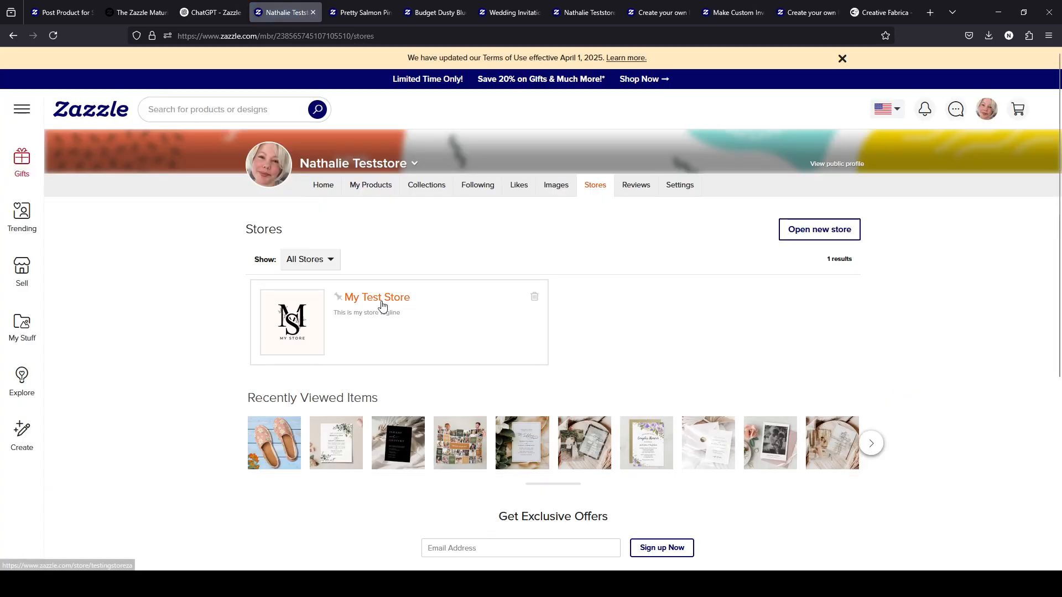
click(382, 306)
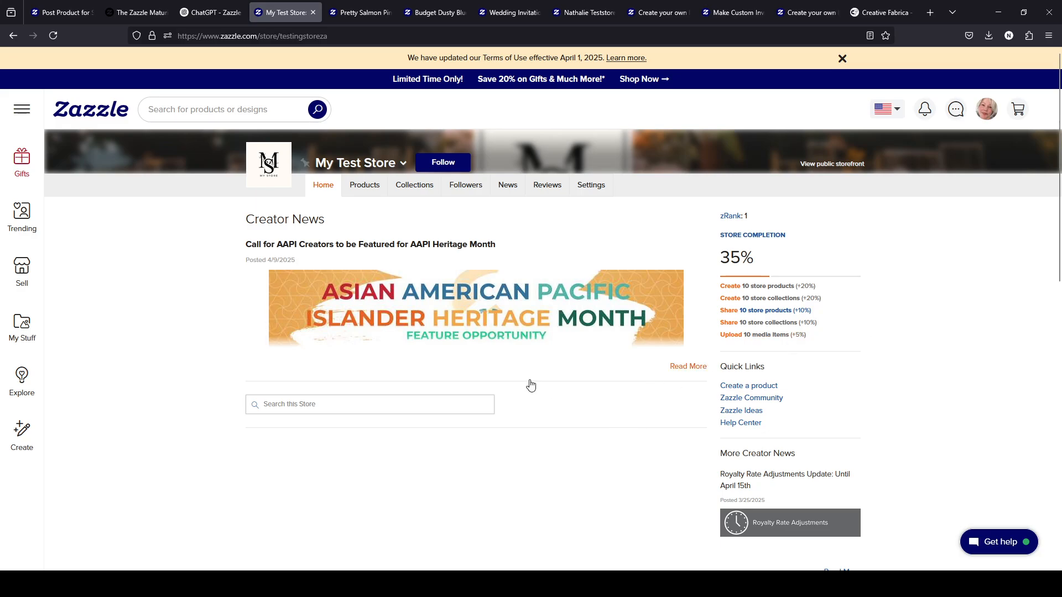
click(362, 186)
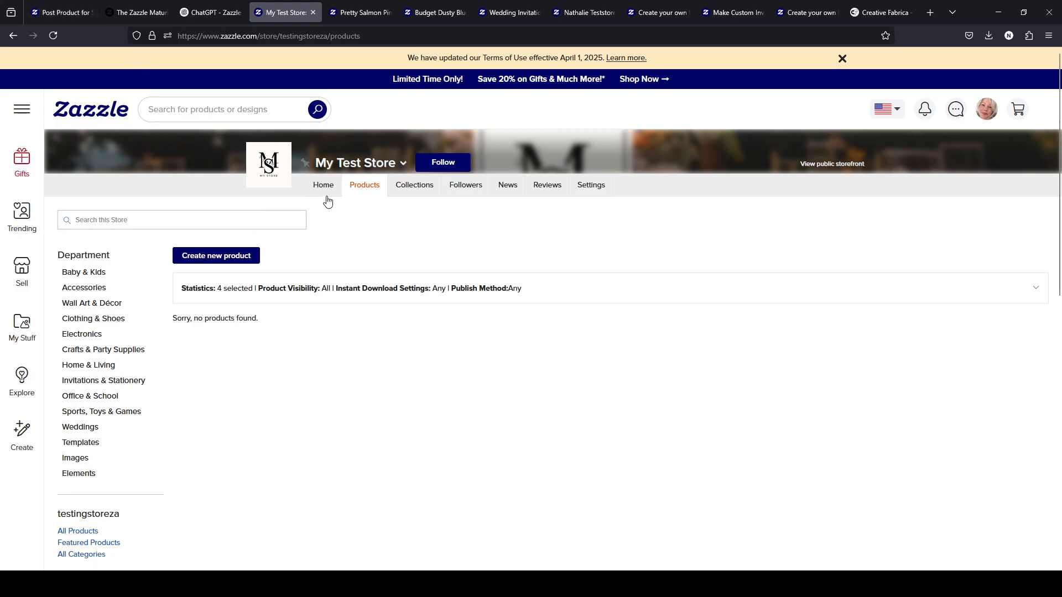
Return to the posting form and review its product visibility options, royalty settings and estimated earnings
click(56, 14)
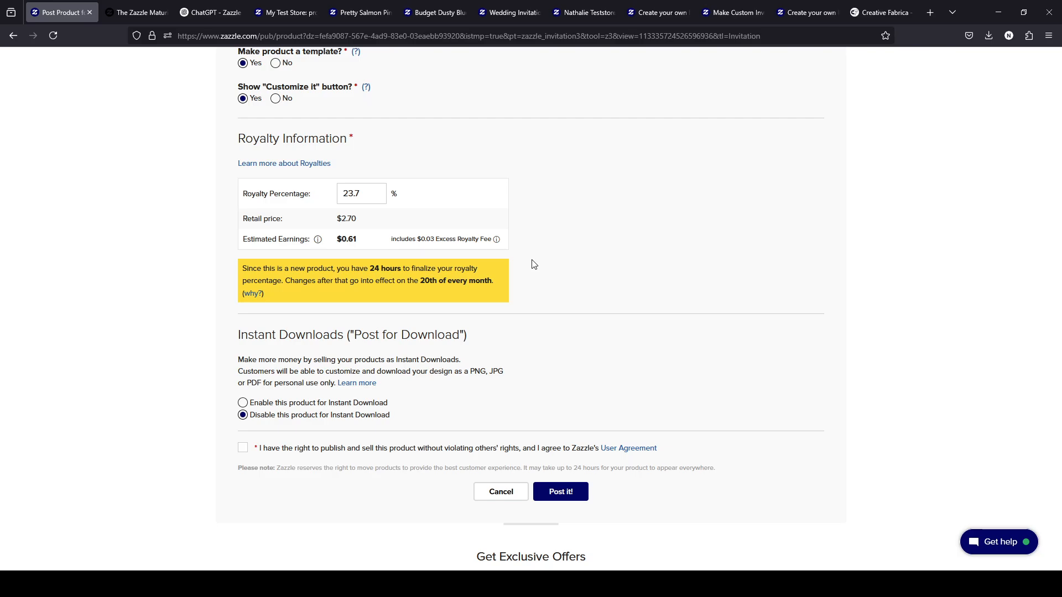
scroll(534, 264, up, 5)
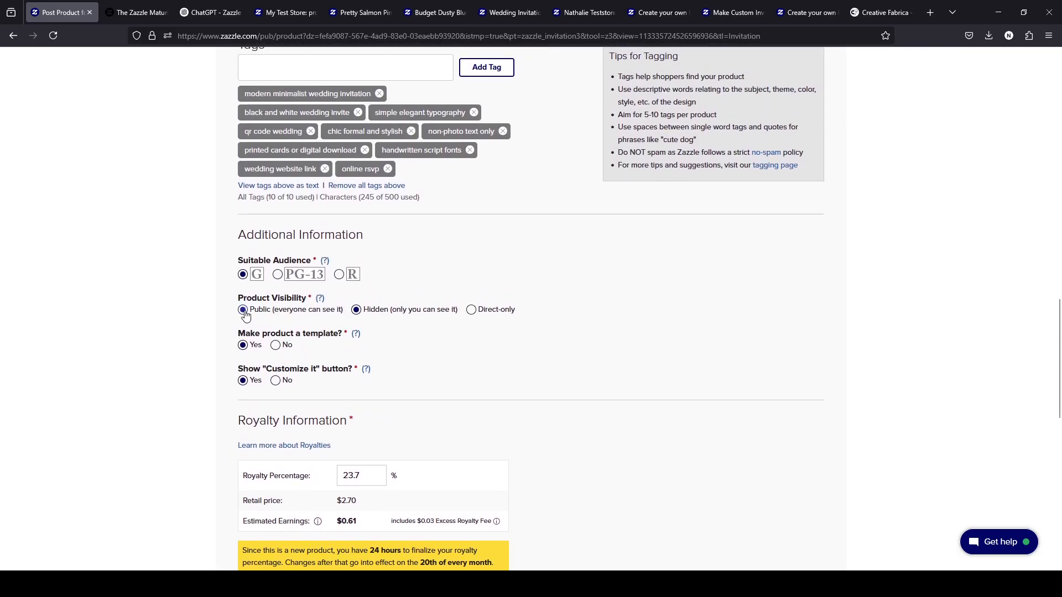
click(484, 312)
scroll(427, 332, down, 5)
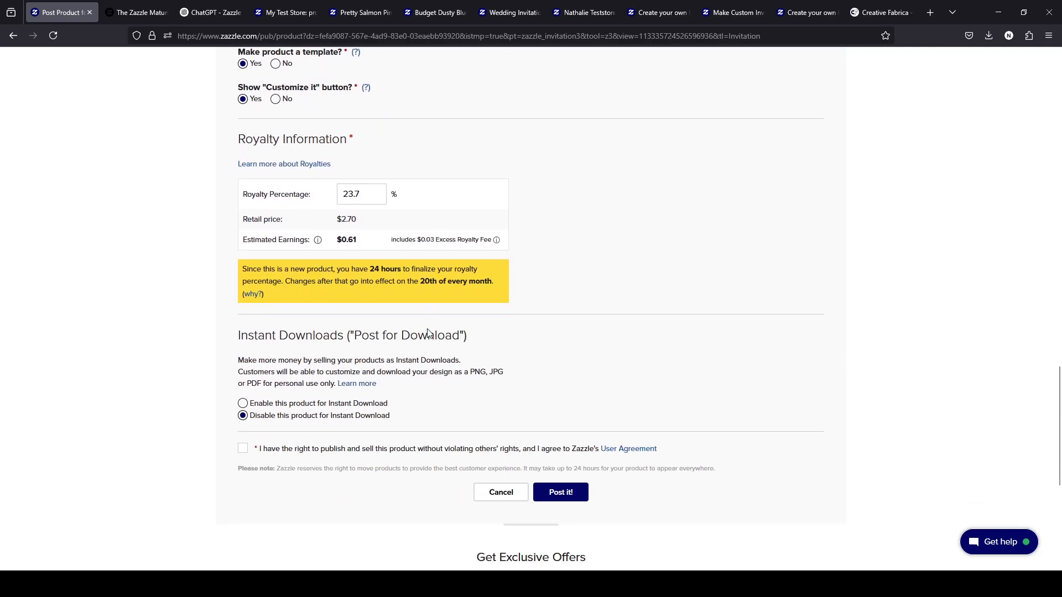
scroll(429, 323, up, 3)
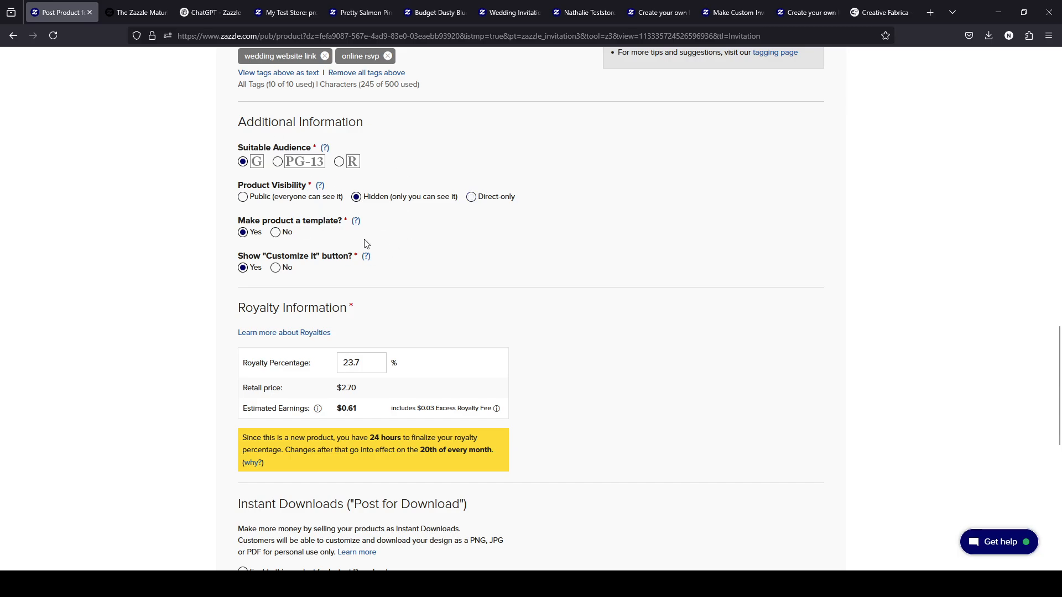
scroll(507, 276, down, 3)
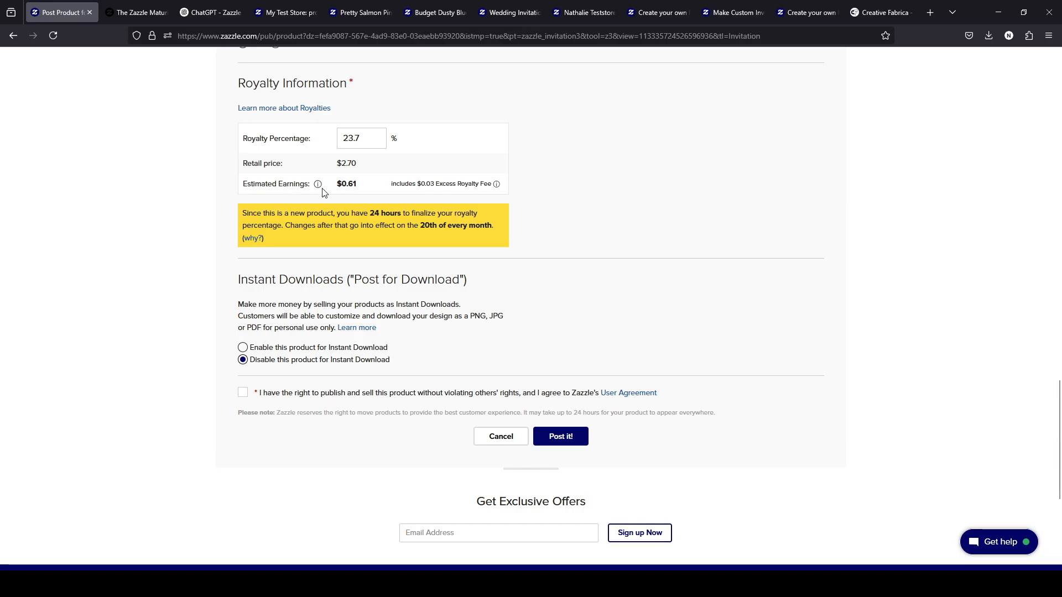
mouse_move(319, 189)
scroll(325, 293, down, 2)
scroll(290, 225, up, 1)
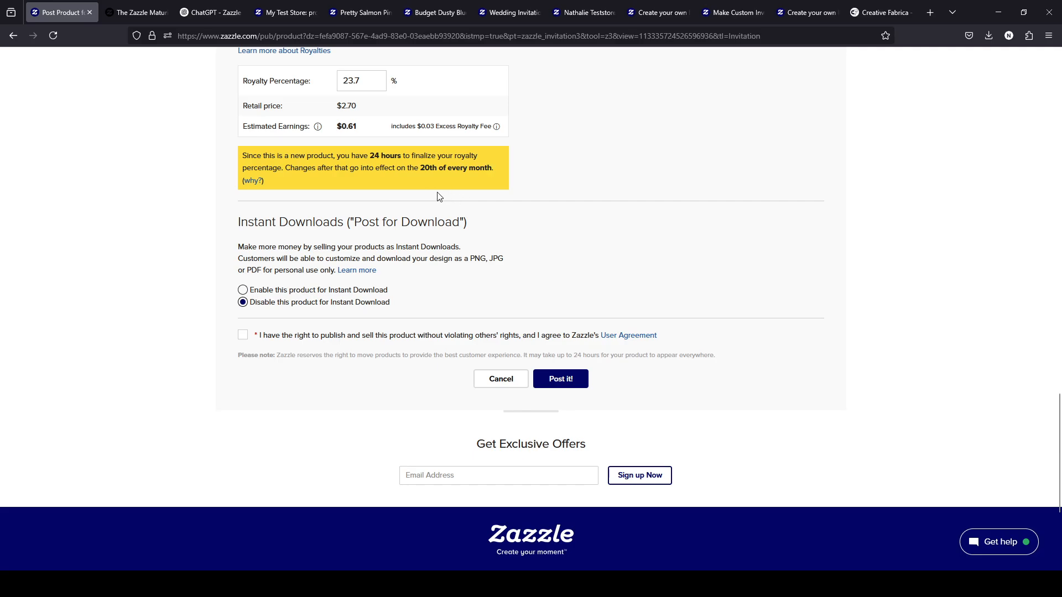
drag(371, 77, 306, 79)
click(356, 81)
double_click(374, 81)
click(359, 81)
drag(346, 82, 361, 83)
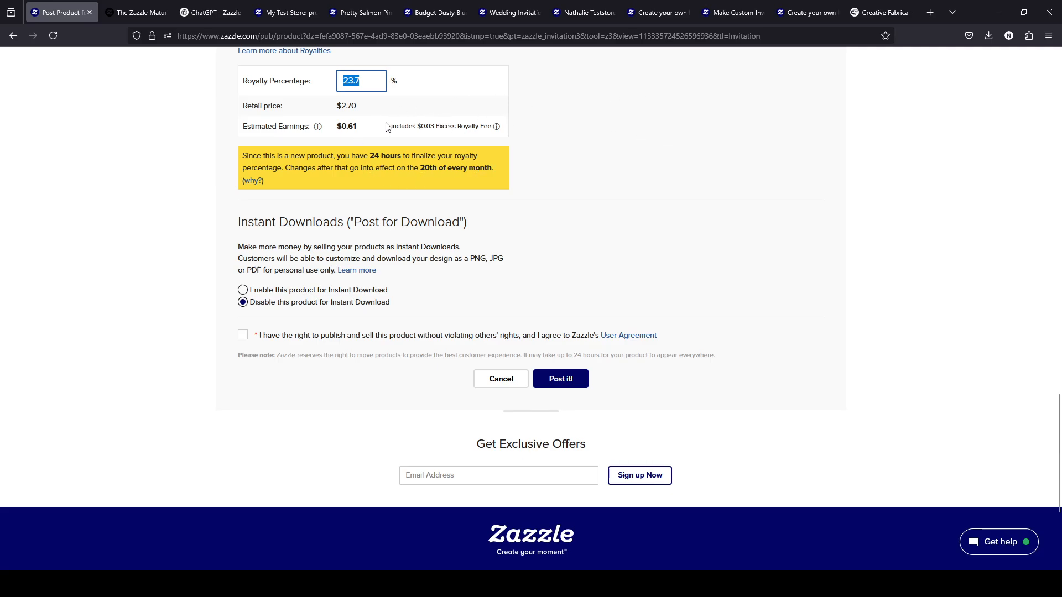
click(370, 87)
Enable the product for Instant Download and compare its digital royalty settings with the regular royalty
scroll(304, 218, down, 1)
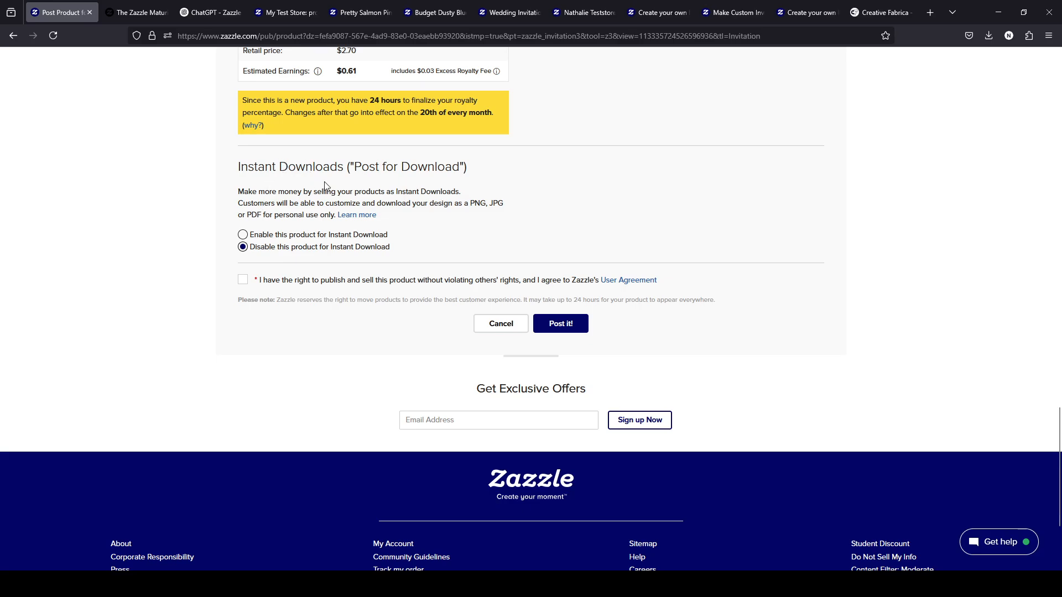
click(262, 236)
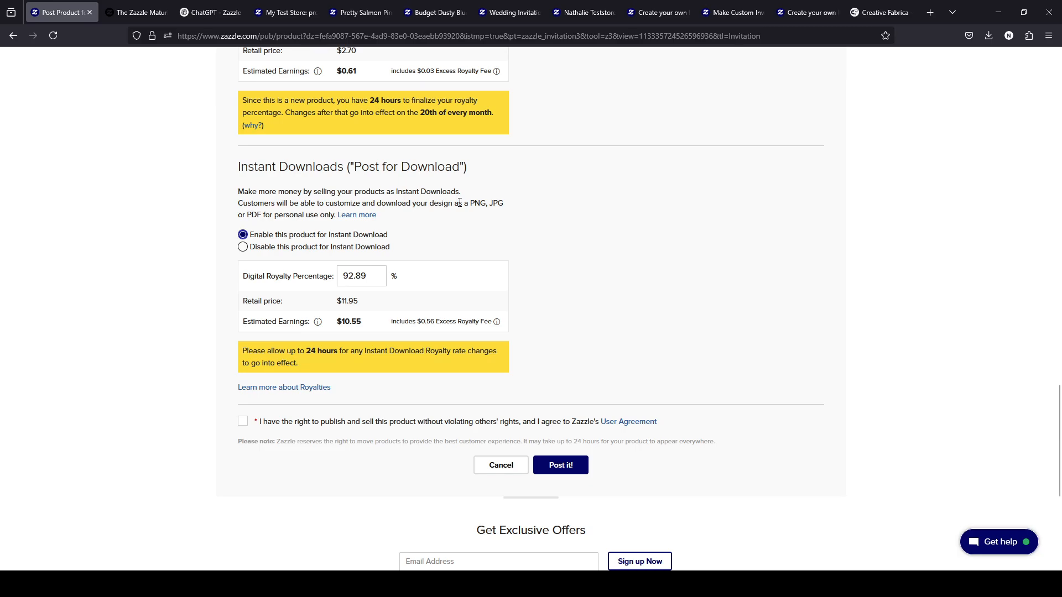
click(288, 248)
mouse_move(498, 327)
scroll(362, 273, up, 3)
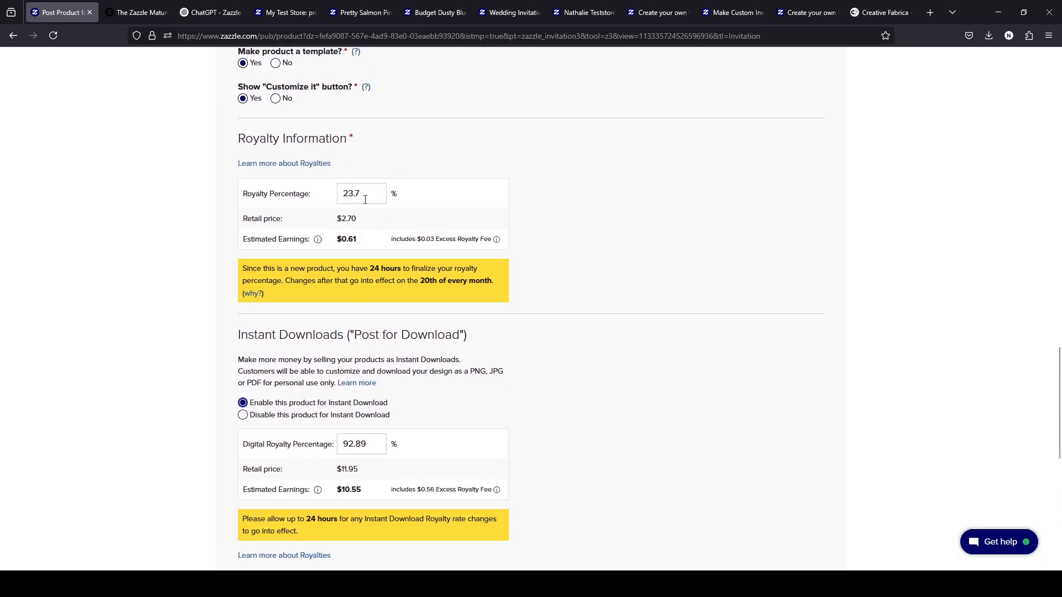
scroll(429, 387, down, 2)
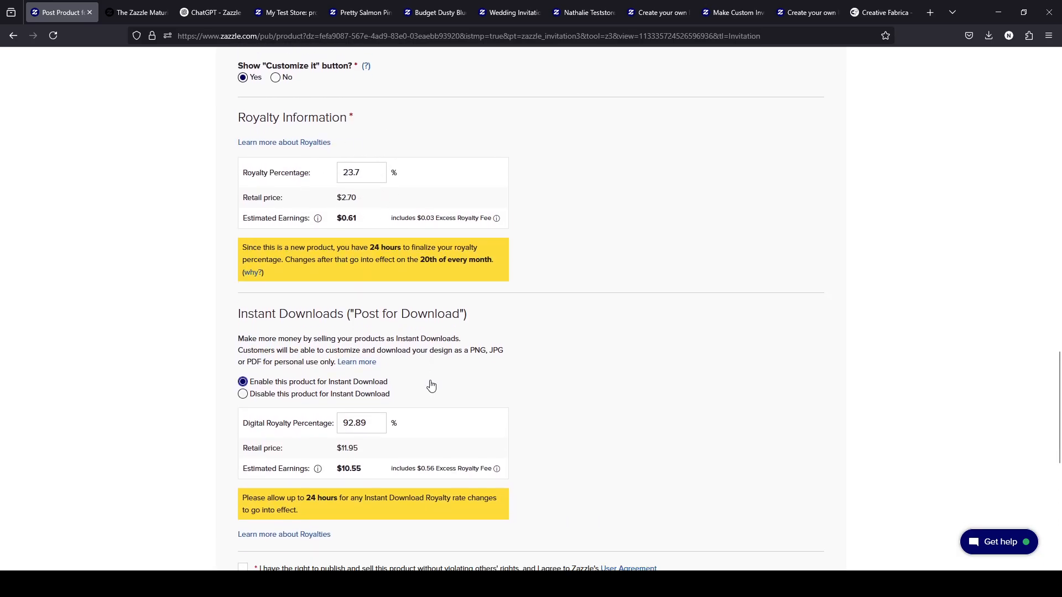
Try a digital royalty percentage of 10% for the instant download
click(372, 334)
key(ctrl+a)
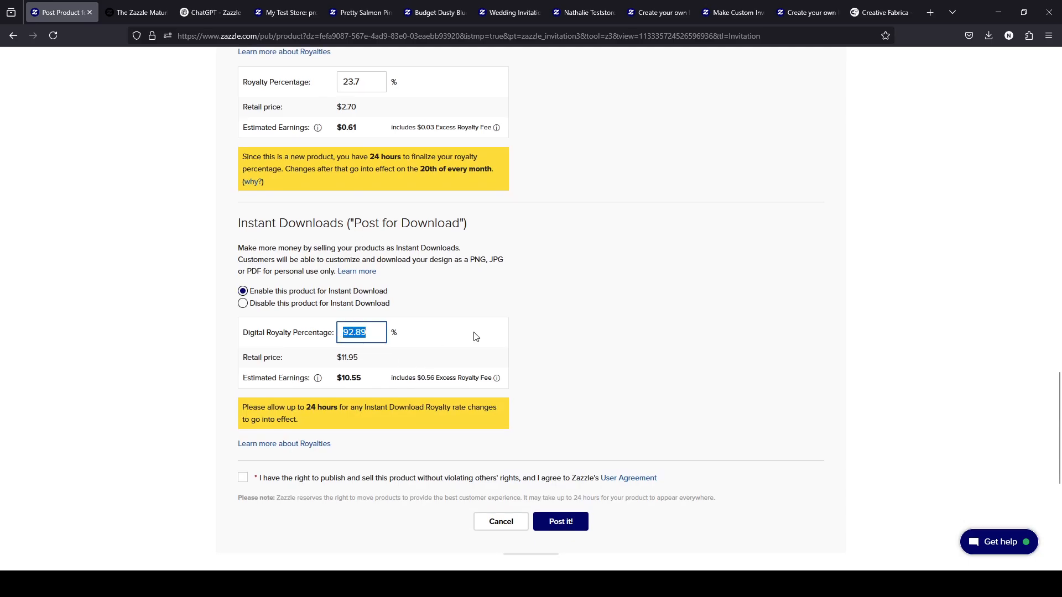
scroll(470, 336, down, 2)
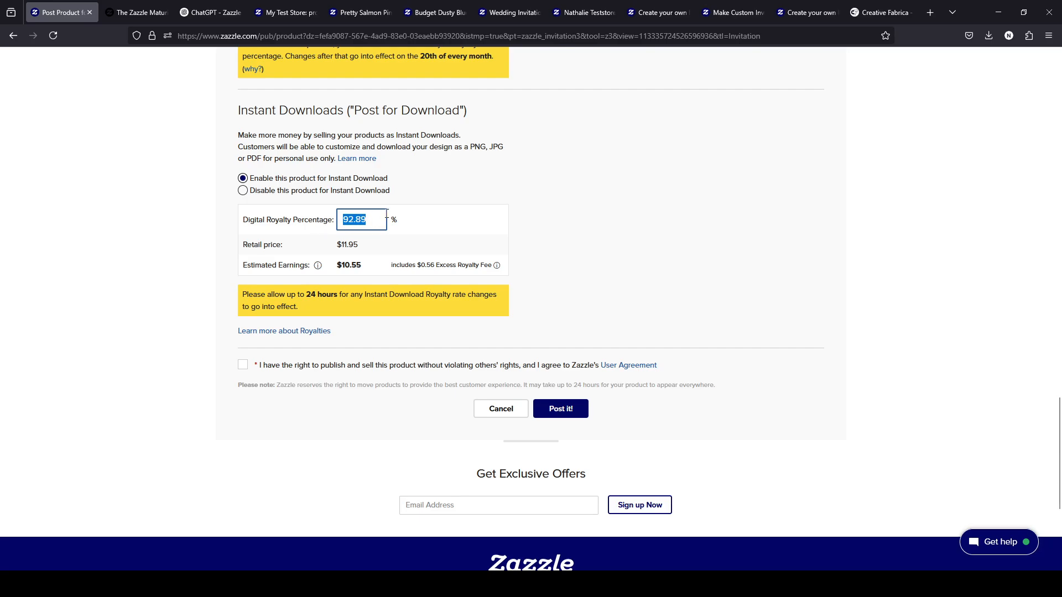
text(10)
click(535, 179)
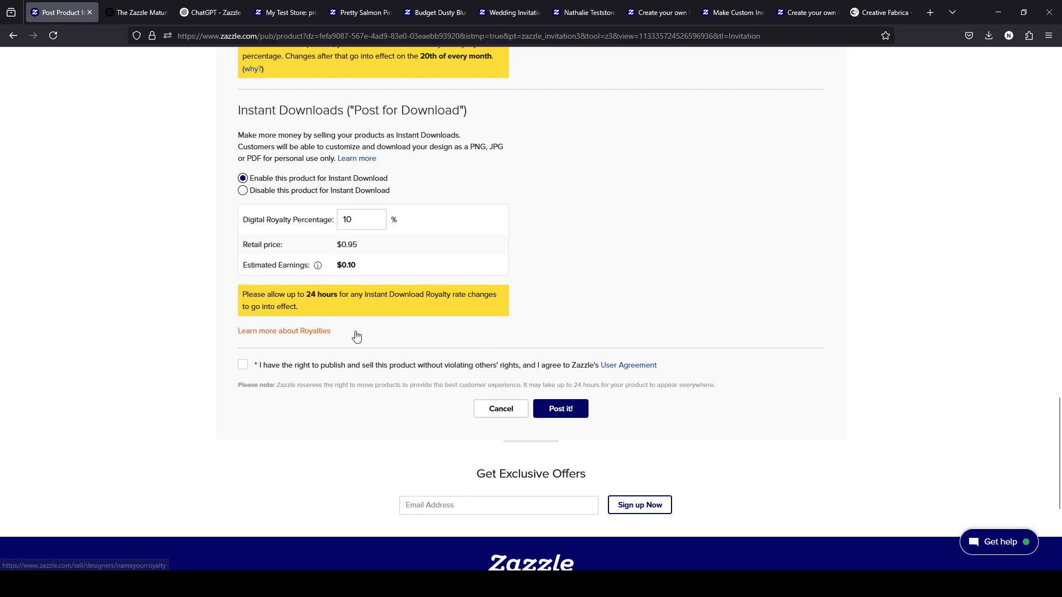
Try digital royalty percentages of 93% and 90% to compare the retail price and earnings
double_click(368, 219)
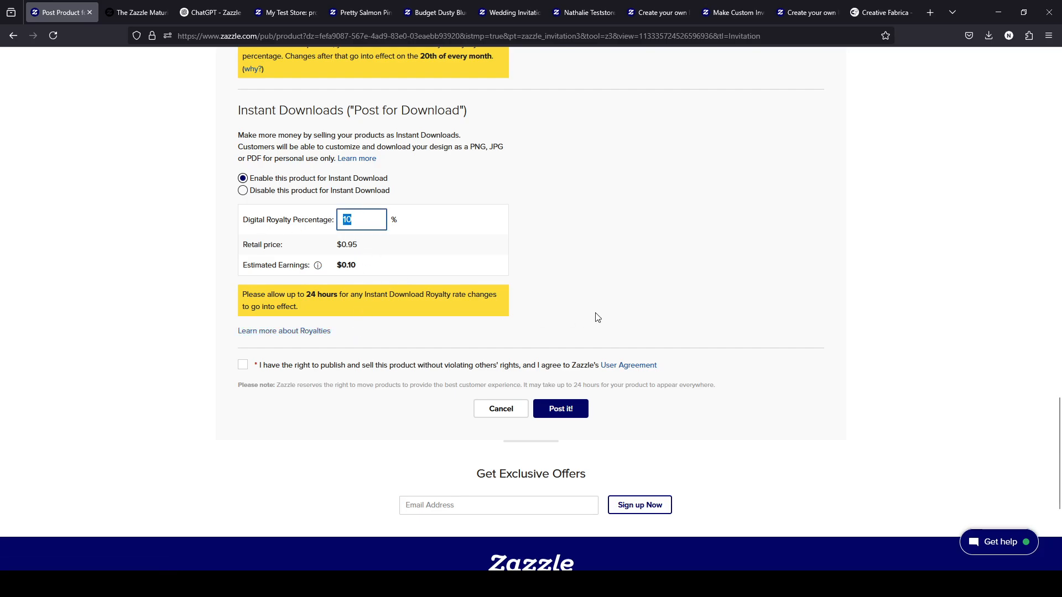
text(93)
click(520, 349)
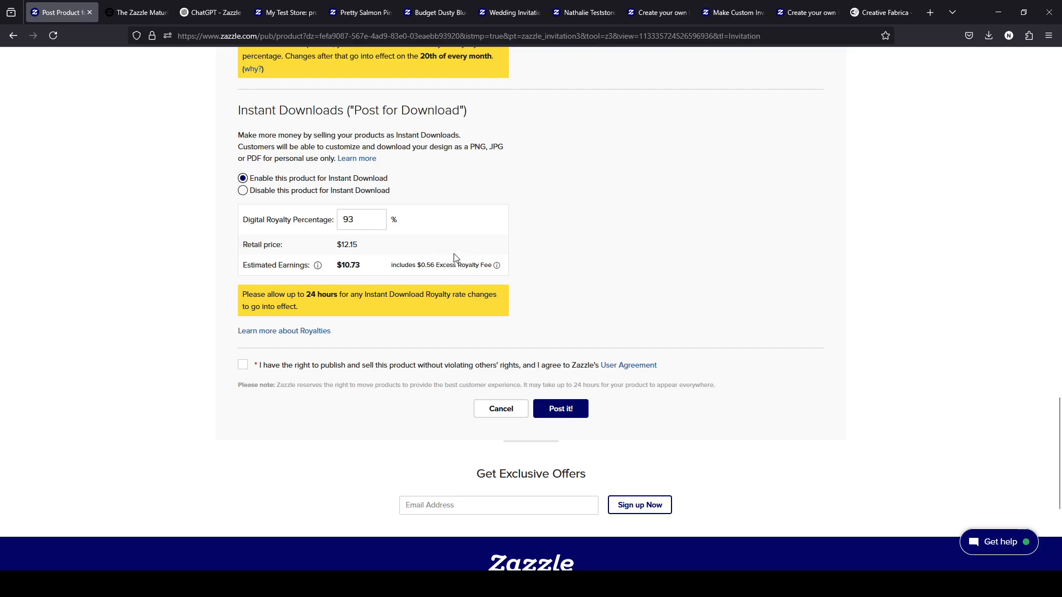
drag(349, 220, 357, 220)
text(0)
click(573, 185)
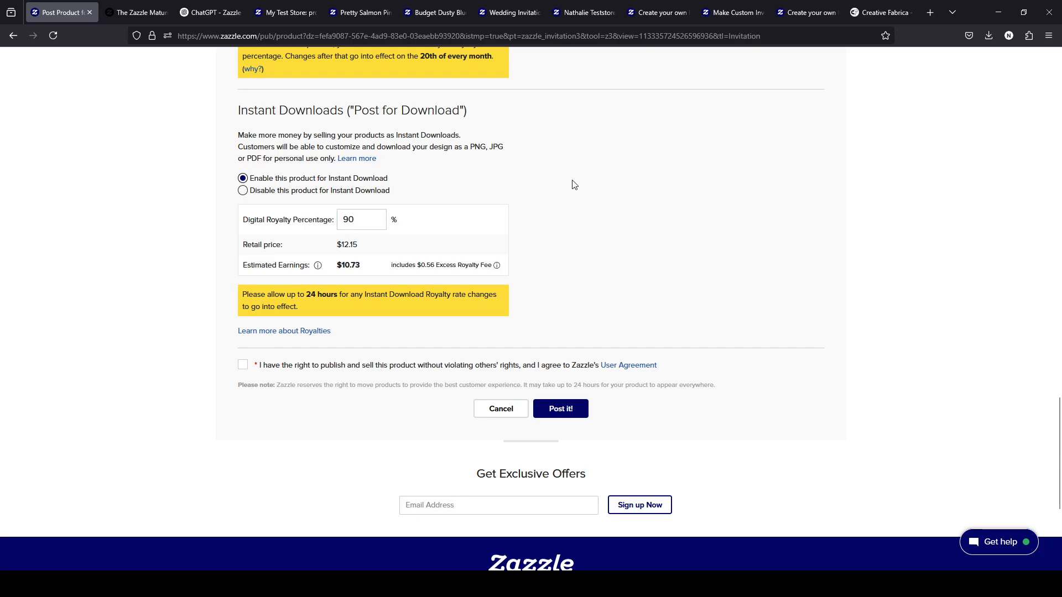
Try digital royalty percentages of 93% and 100%, and dismiss the resulting alert
double_click(370, 220)
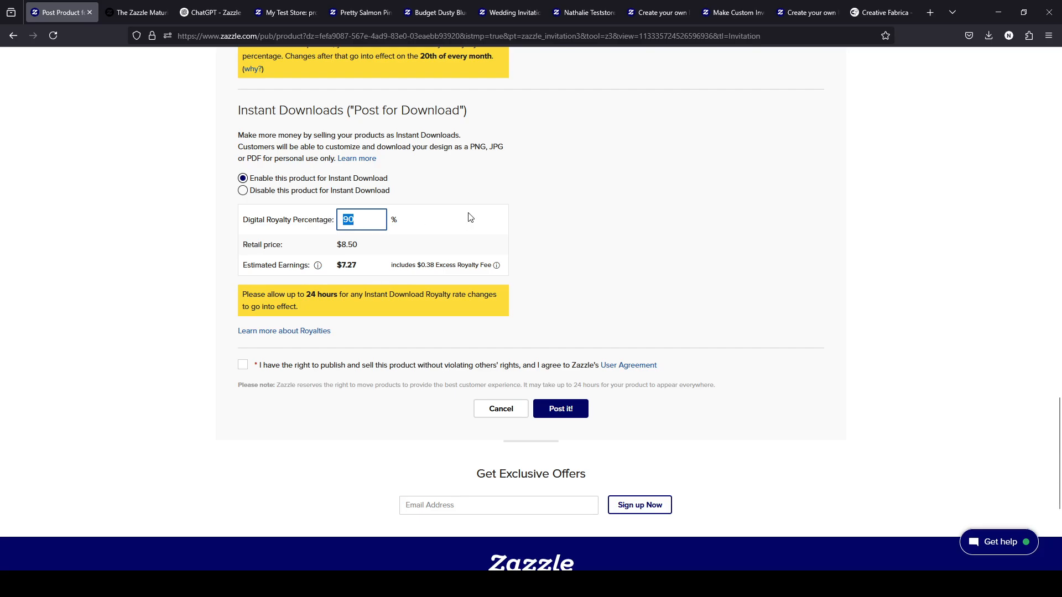
text(93)
click(614, 187)
double_click(364, 219)
text(100)
click(653, 219)
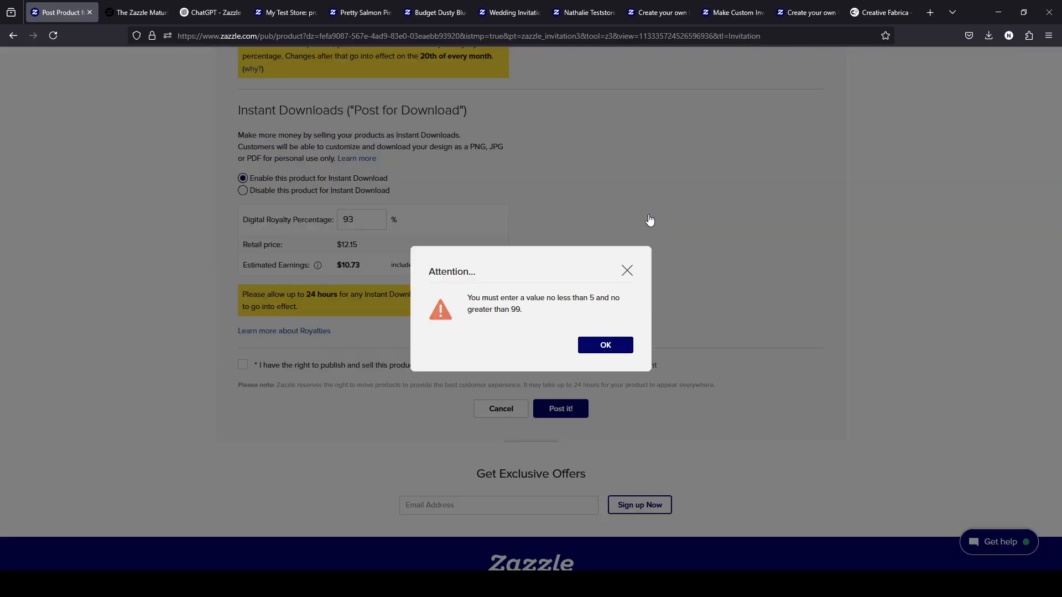
click(602, 348)
Try a digital royalty percentage of 99% for the instant download
drag(348, 223, 388, 227)
text(9)
click(596, 186)
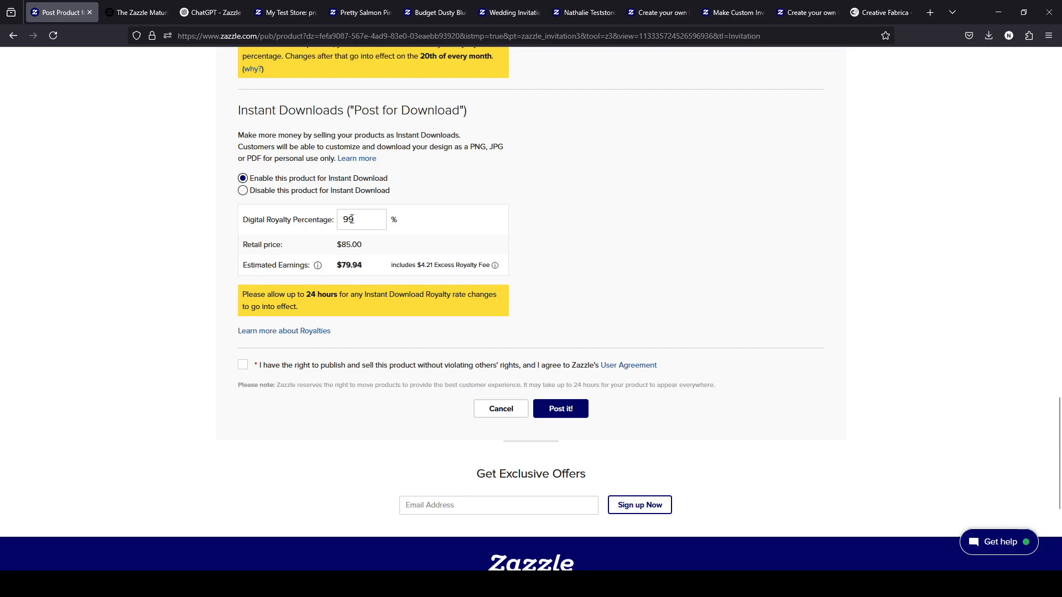
Set the instant download's digital royalty percentage to 93%
drag(349, 220, 369, 219)
text(3)
click(557, 201)
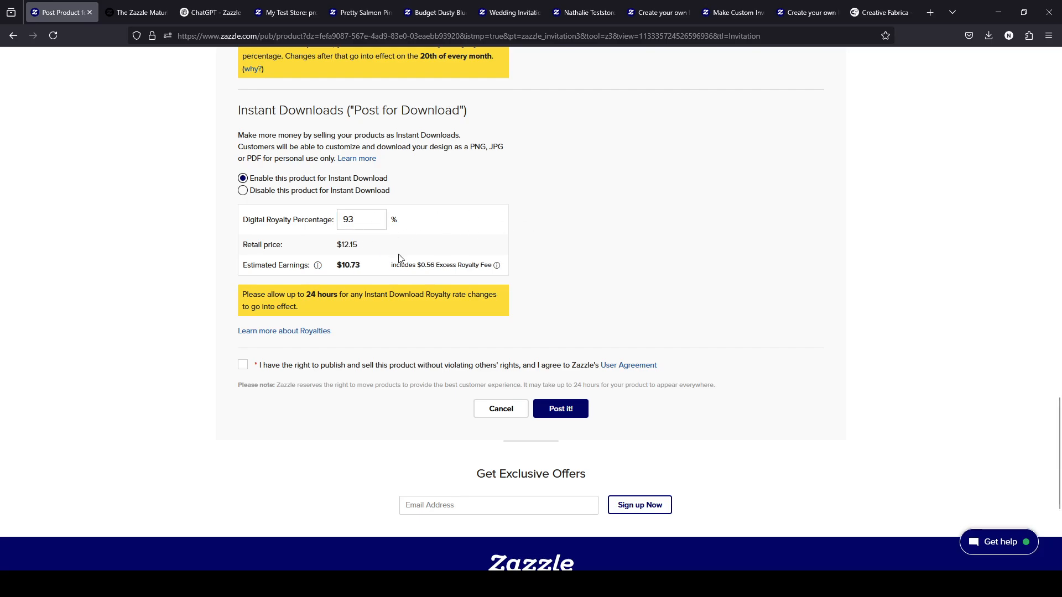
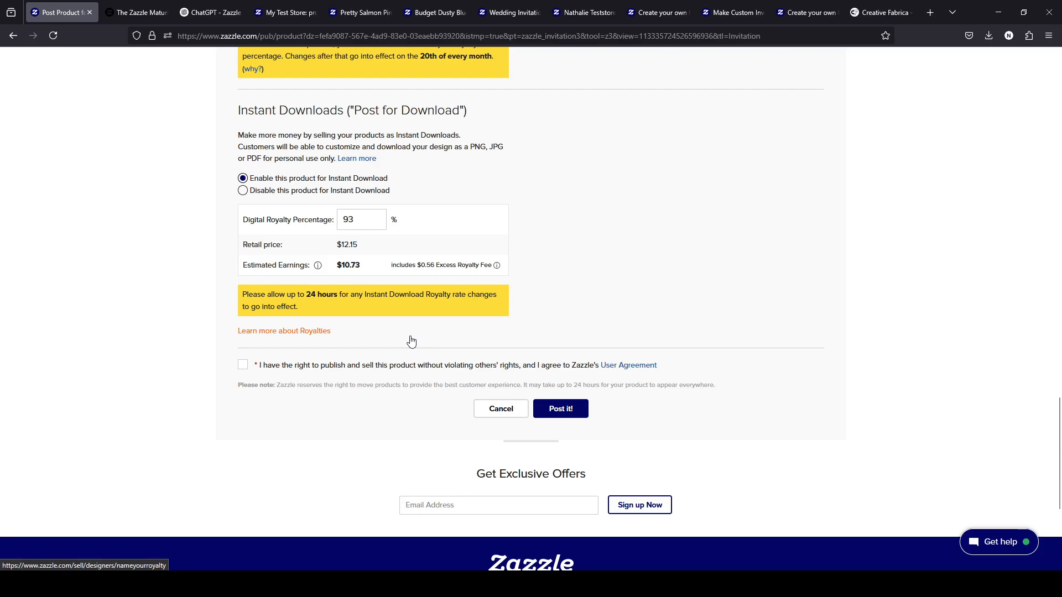
Accept the publishing rights agreement and post the product, opting out of future search-delay notices
click(368, 370)
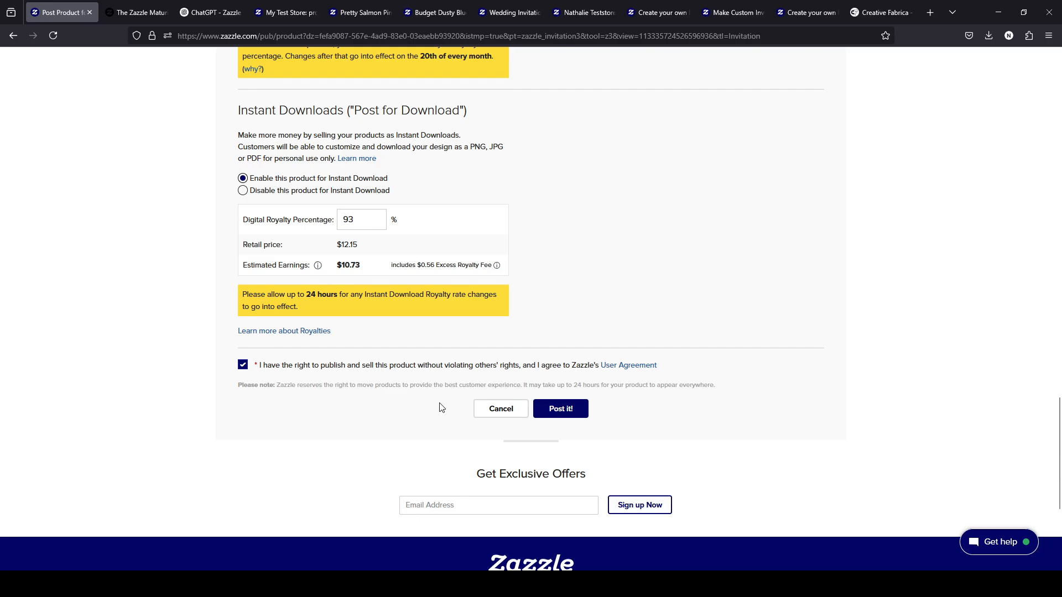
click(572, 408)
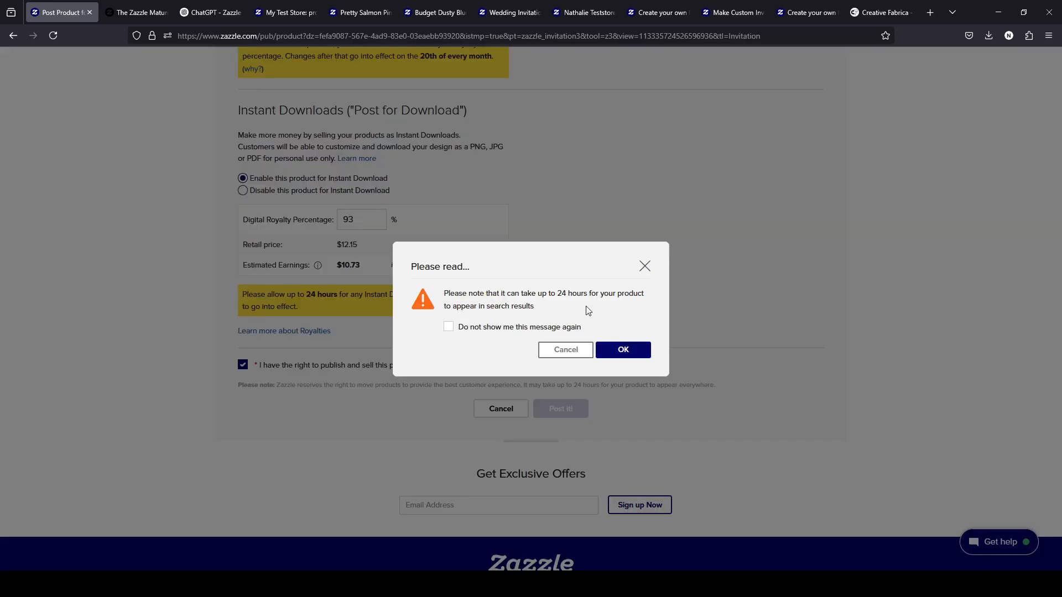
click(448, 331)
click(621, 353)
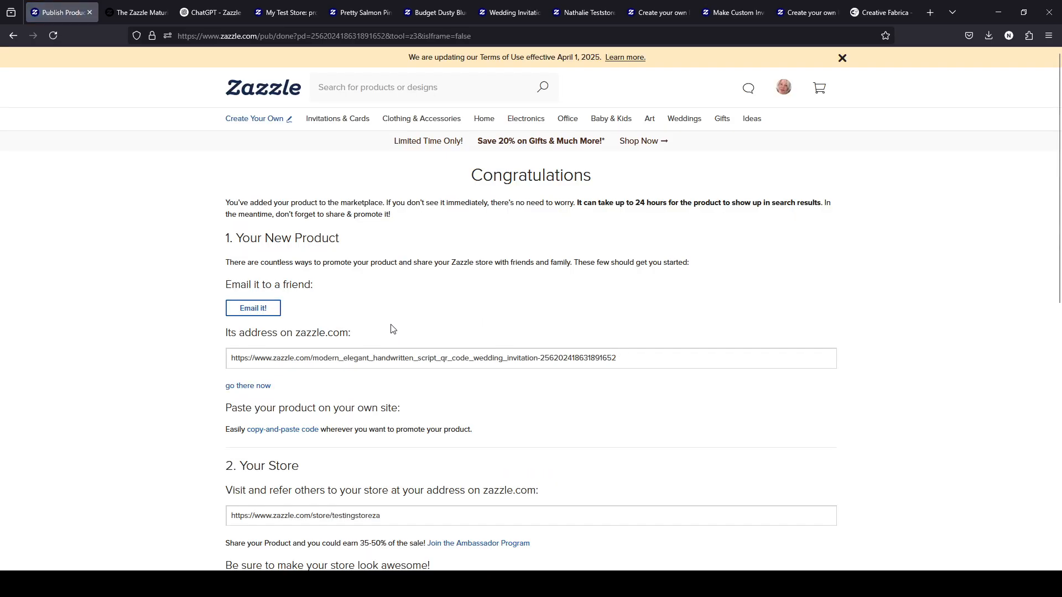
Look through the posting confirmation page and go to the new invitation's product page
scroll(391, 329, down, 4)
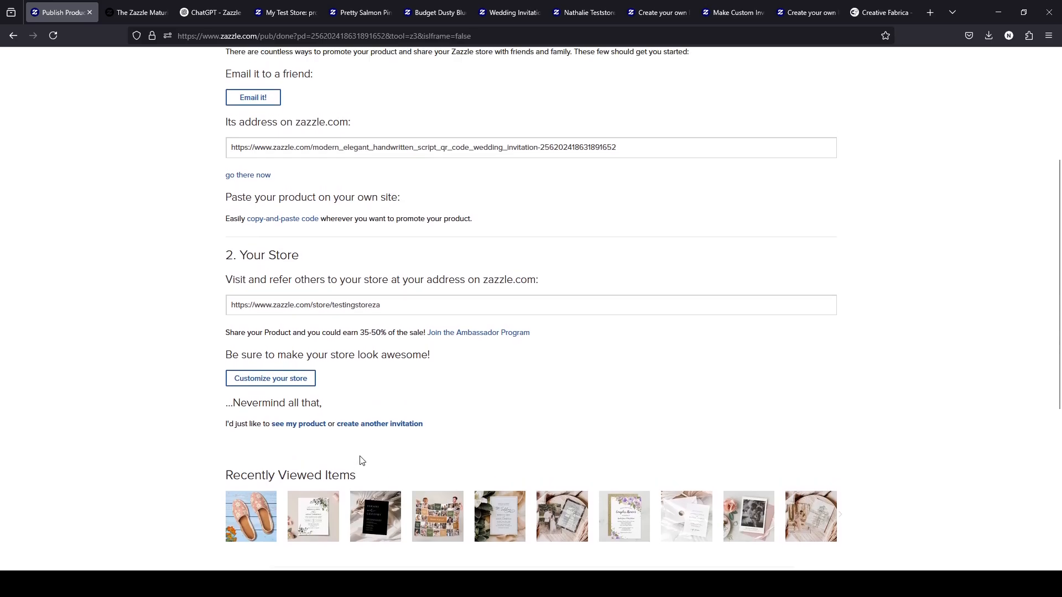
scroll(362, 461, up, 3)
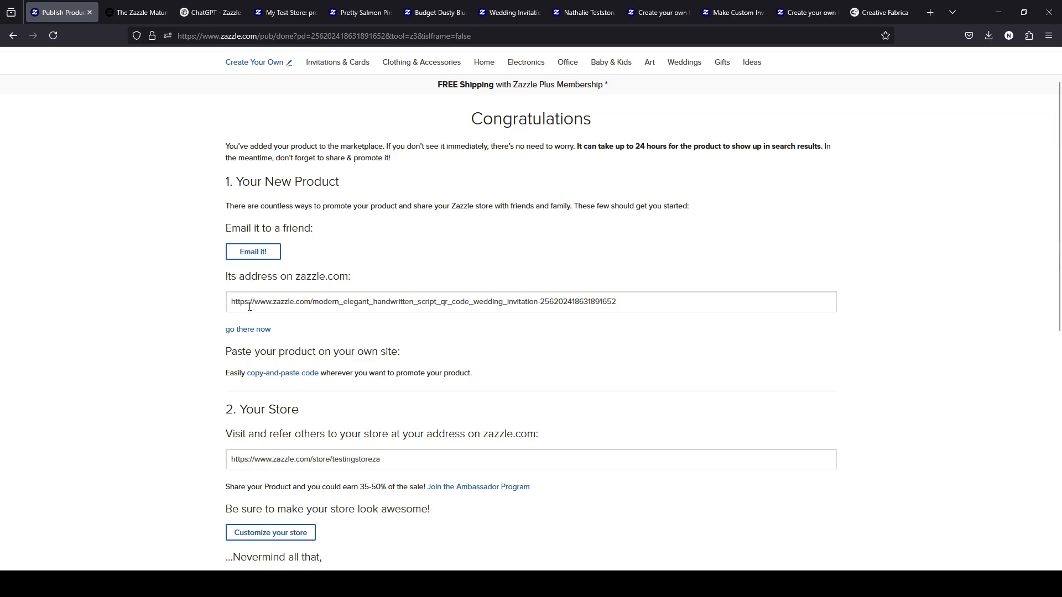
scroll(332, 279, down, 1)
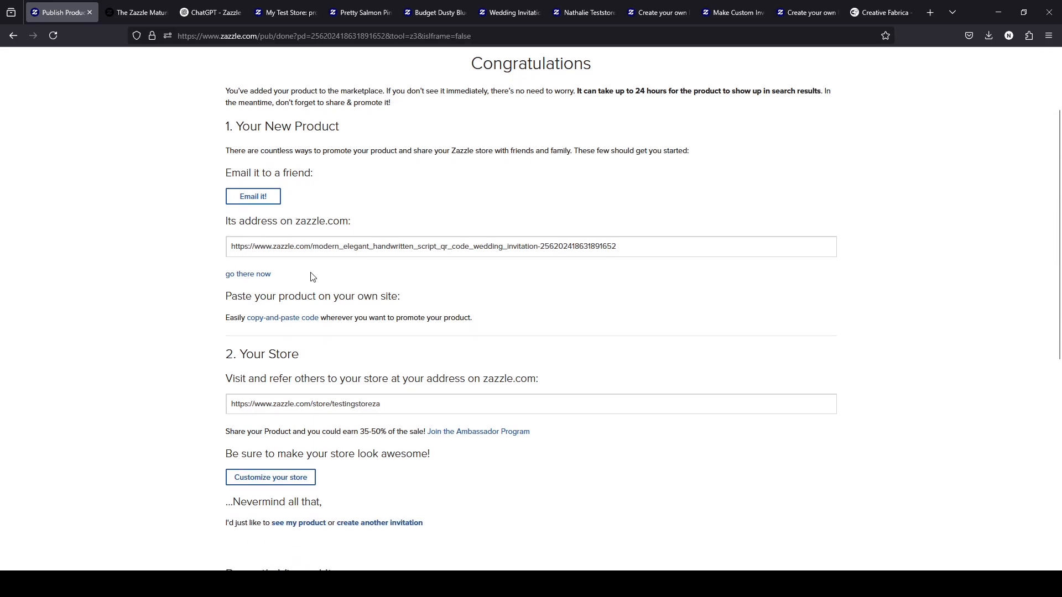
click(263, 279)
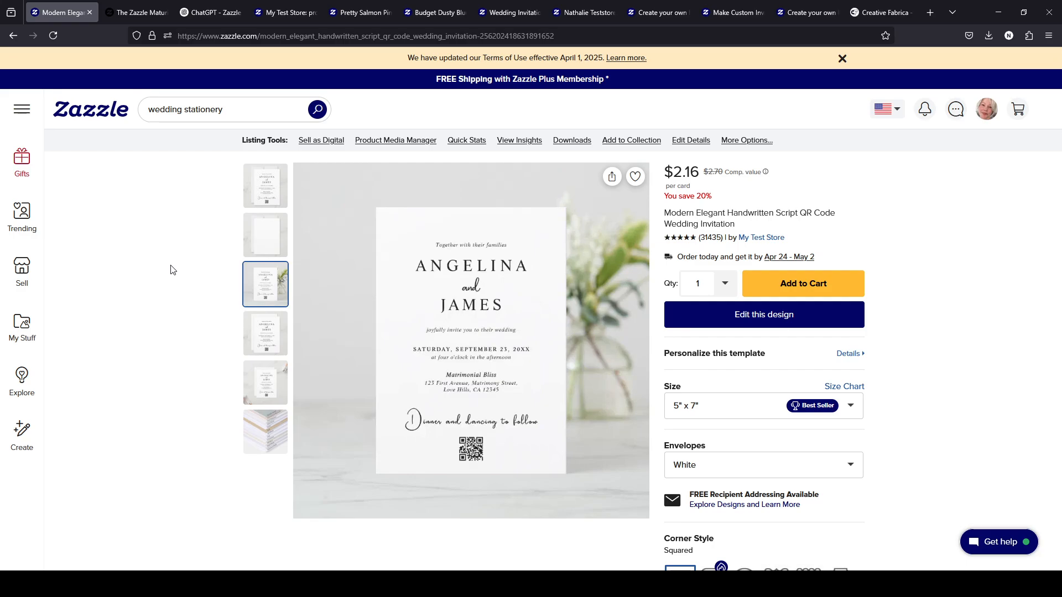
Close the Zazzle Maturity Ratings System page and refresh the product list of My Test Store
click(136, 12)
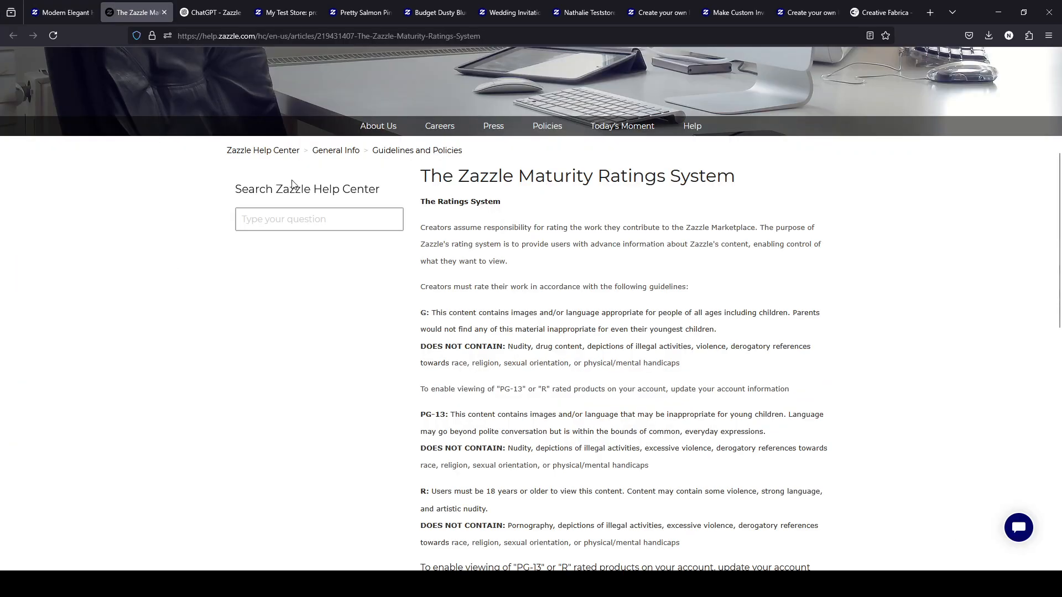
click(164, 16)
click(213, 12)
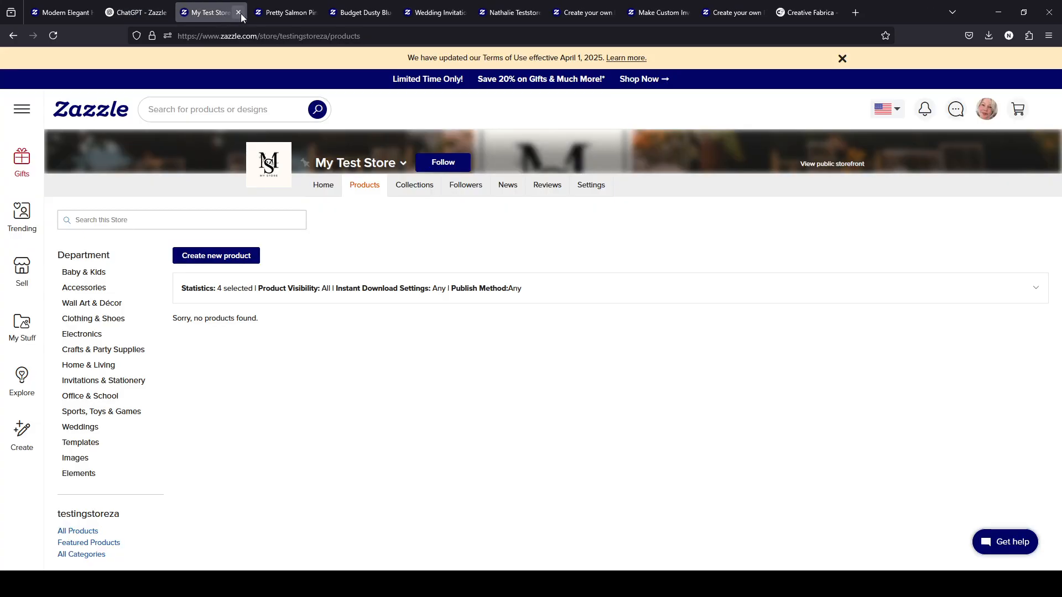
click(53, 35)
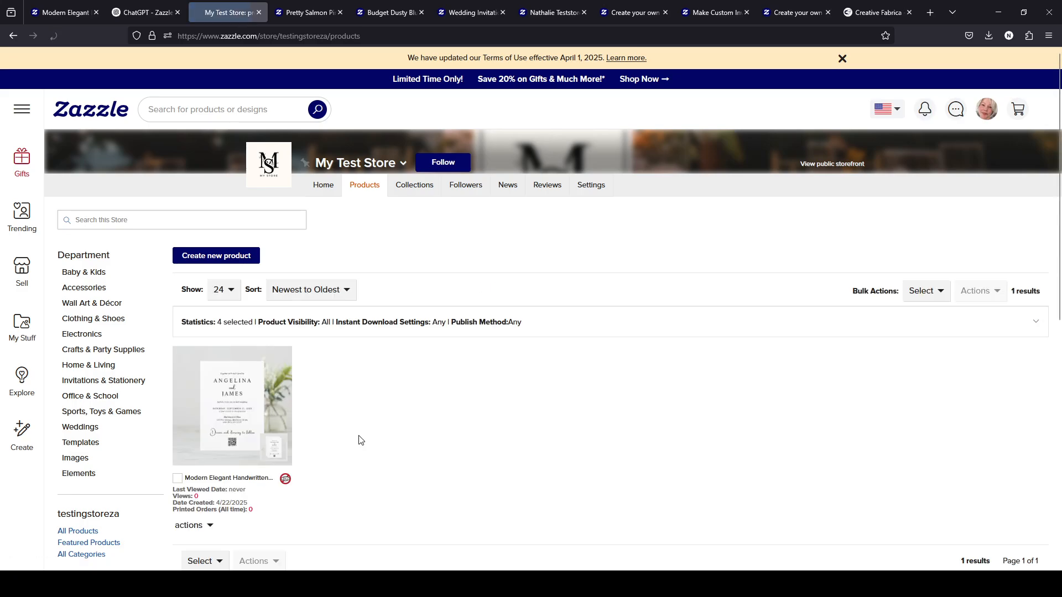
Expand the statistics and filter options above the store's product list
scroll(420, 429, down, 3)
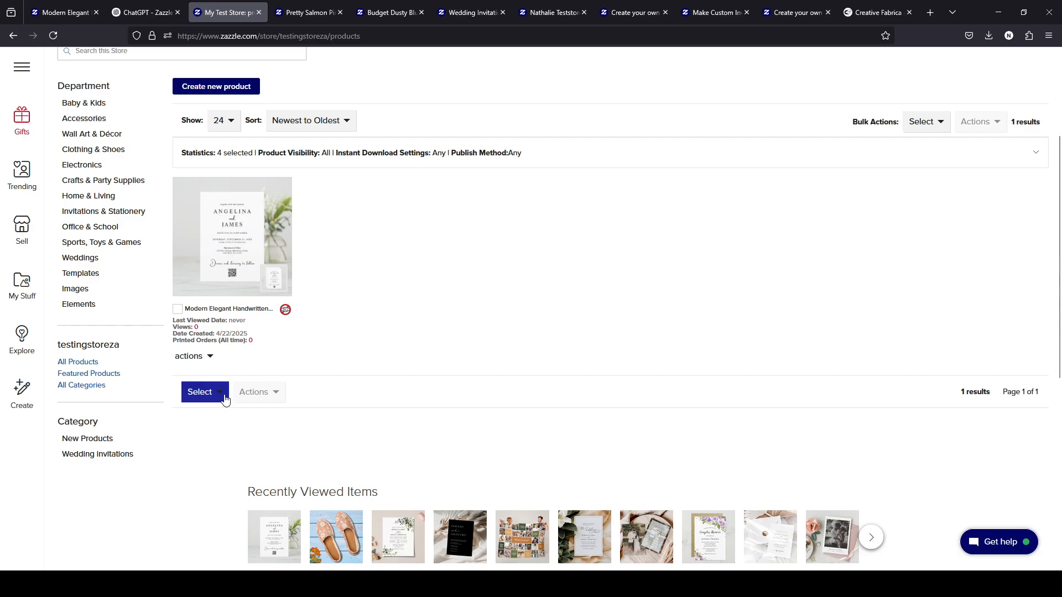
scroll(356, 286, up, 2)
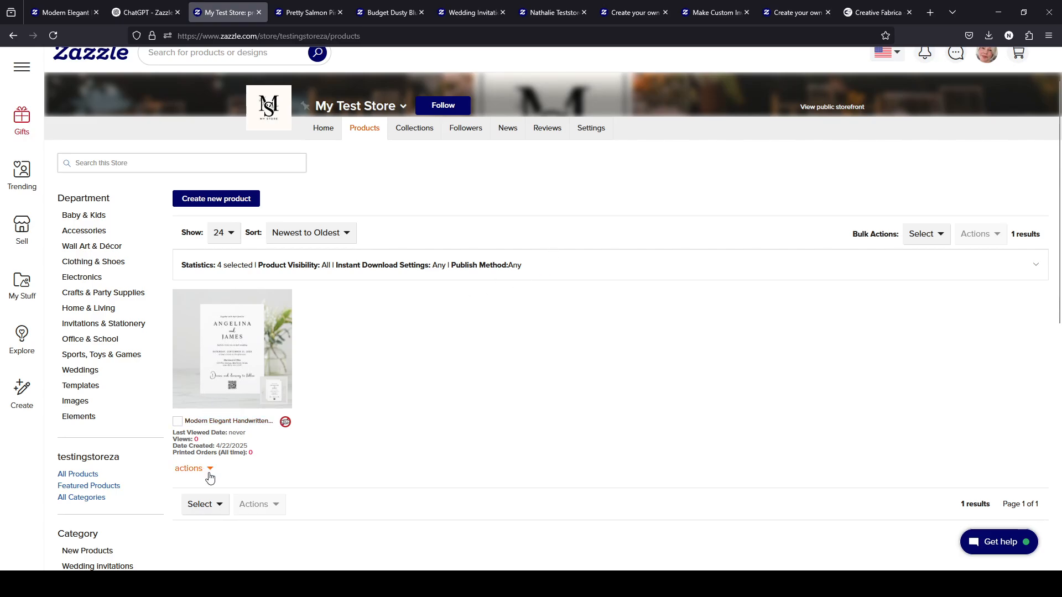
click(545, 269)
click(552, 271)
click(590, 267)
click(547, 275)
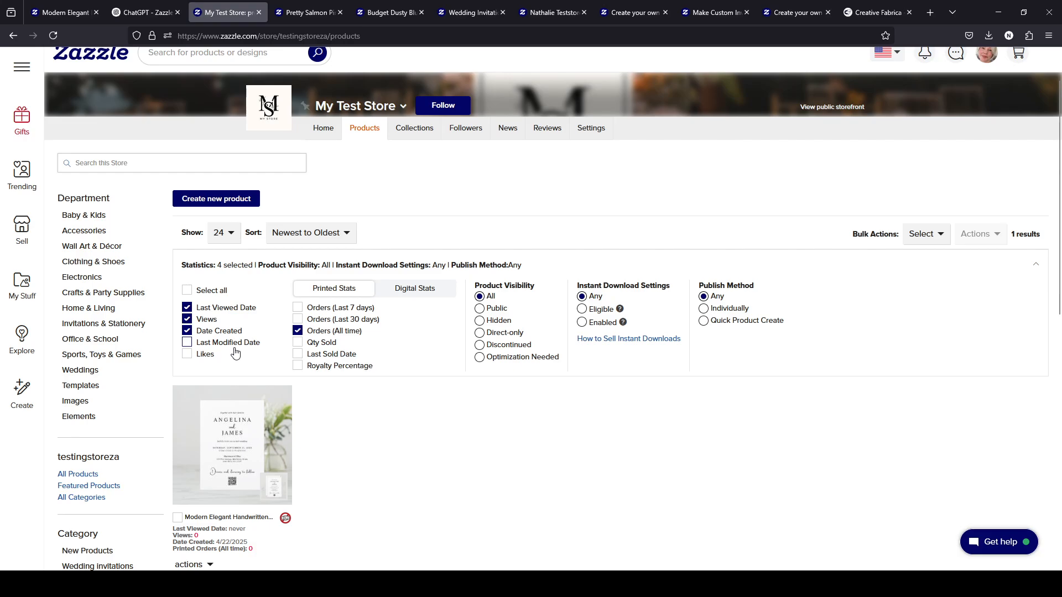
Try displaying all product statistics, and compare with only Last Viewed Date and Views
click(187, 290)
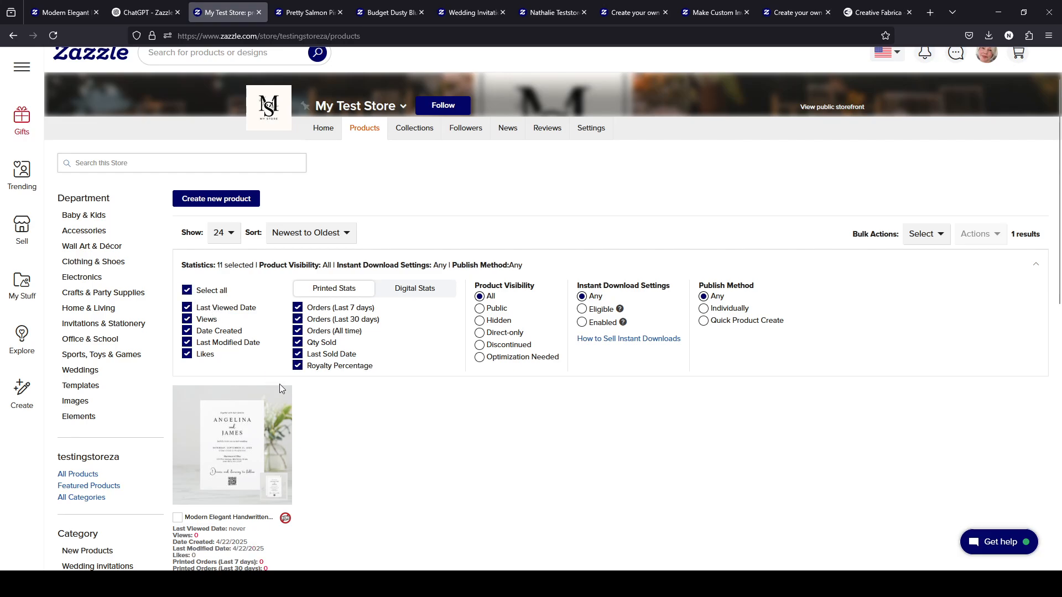
click(187, 290)
click(216, 310)
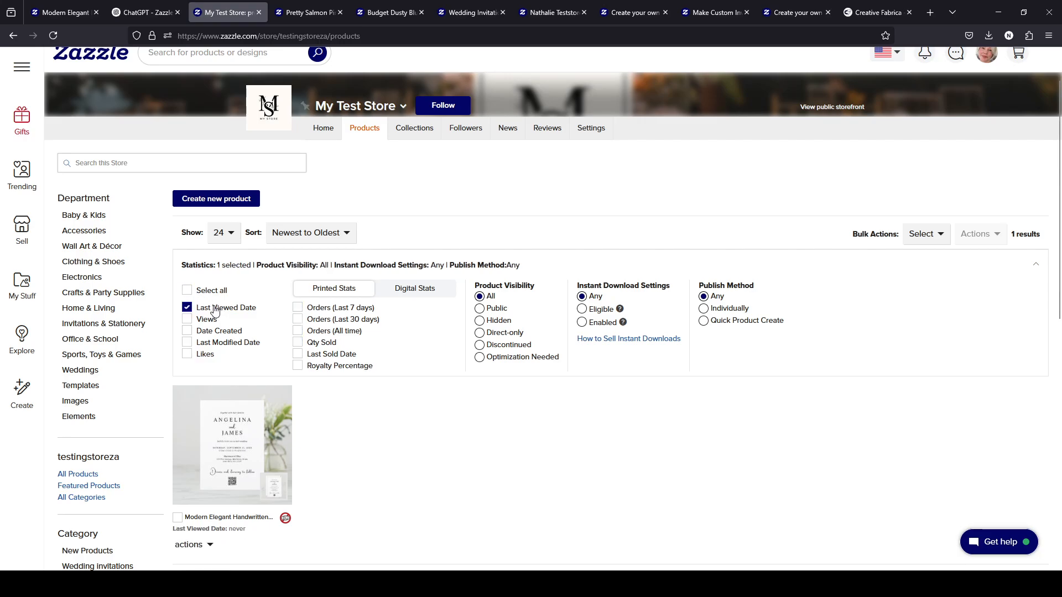
click(215, 321)
click(199, 309)
click(225, 308)
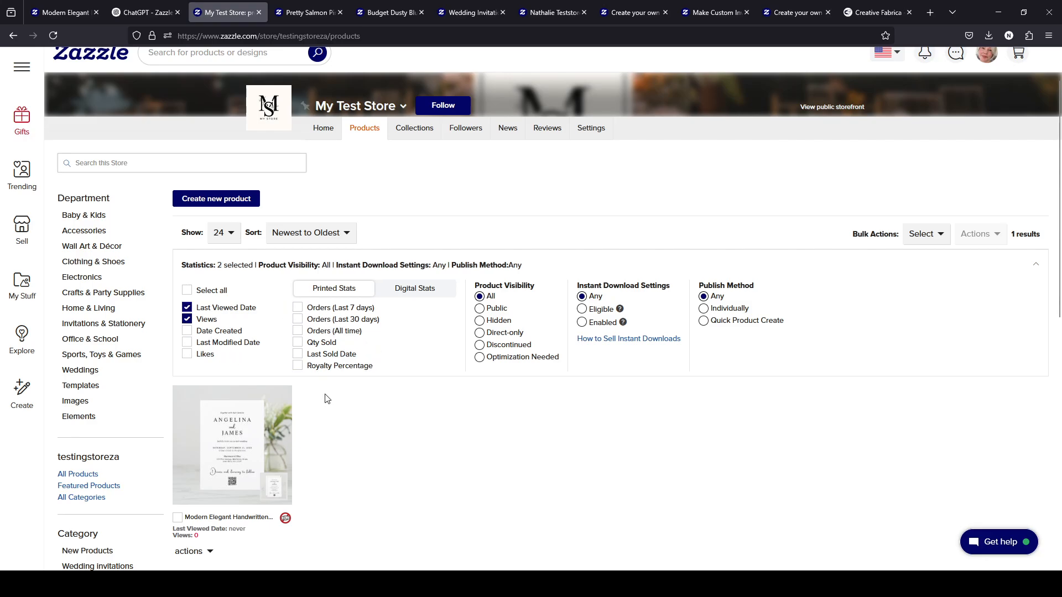
Display all available statistics for the store's products and examine the figures listed under the invitation
click(208, 291)
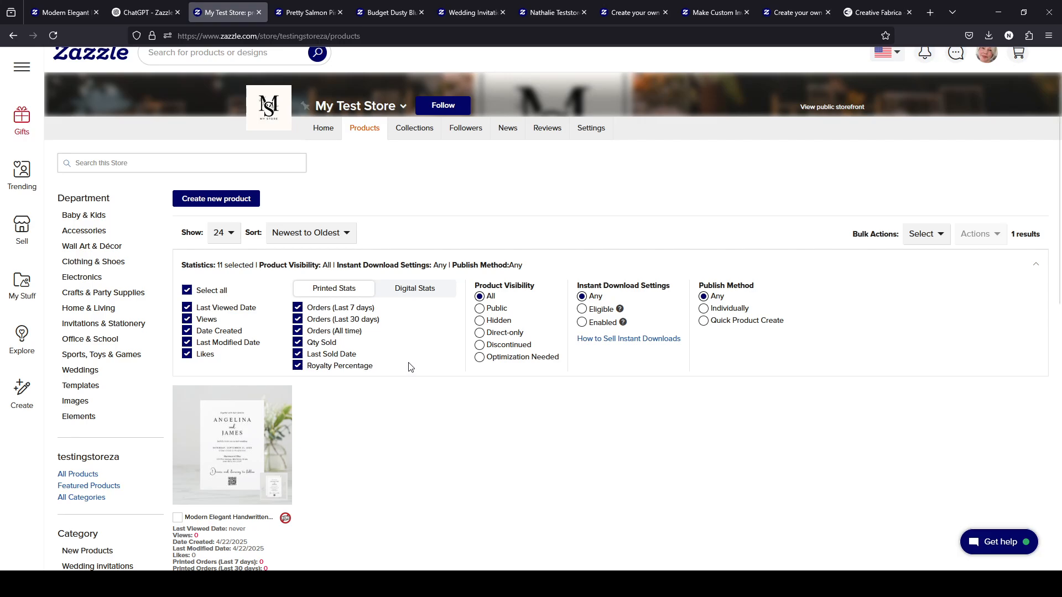
scroll(429, 387, down, 3)
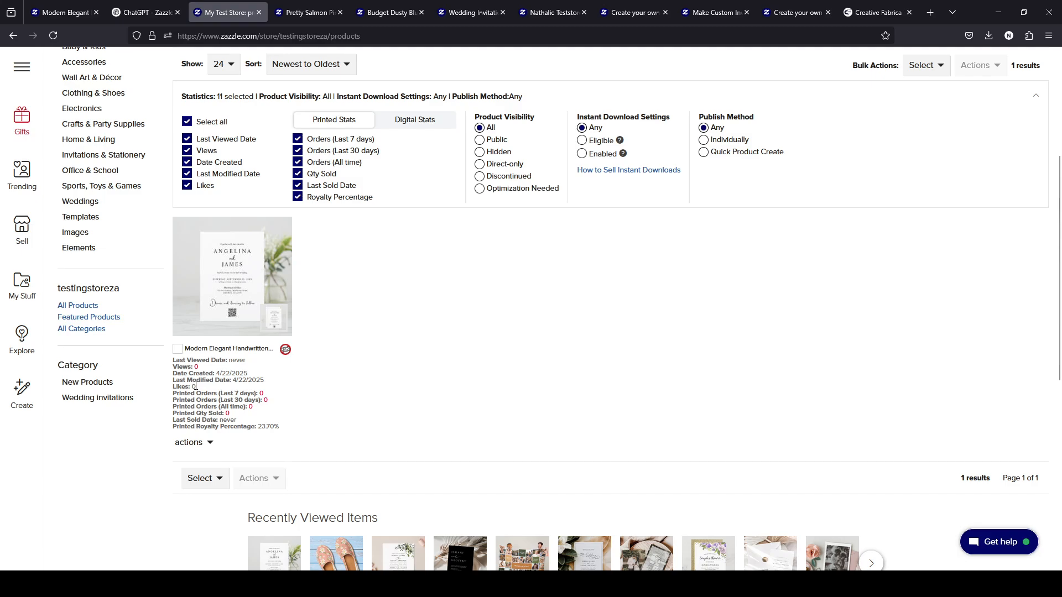
drag(219, 371, 273, 382)
click(254, 374)
Review the invitation's available actions, make it public, and set it back to hidden
click(209, 445)
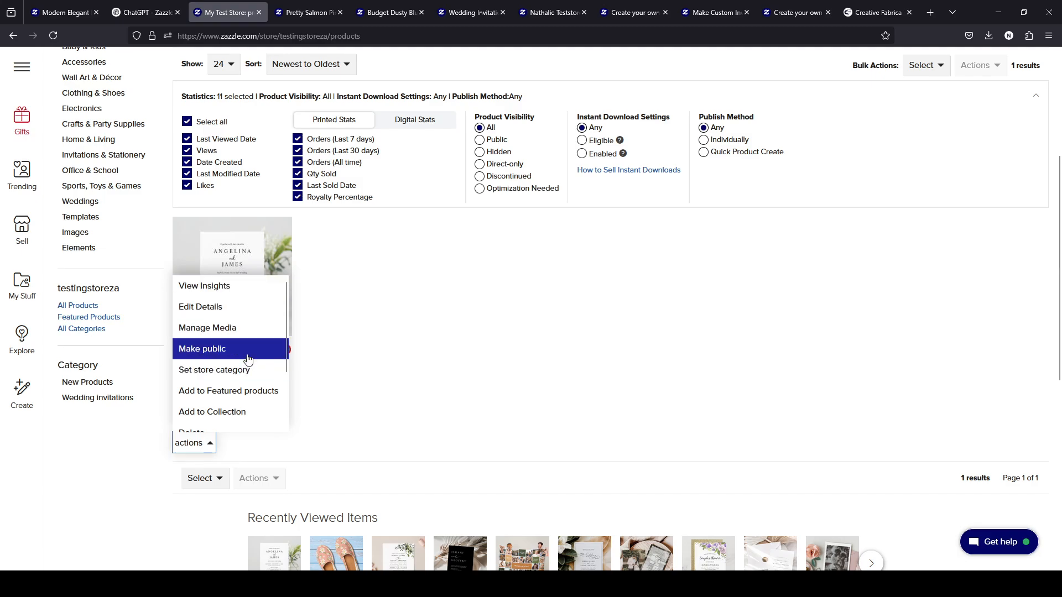
click(382, 432)
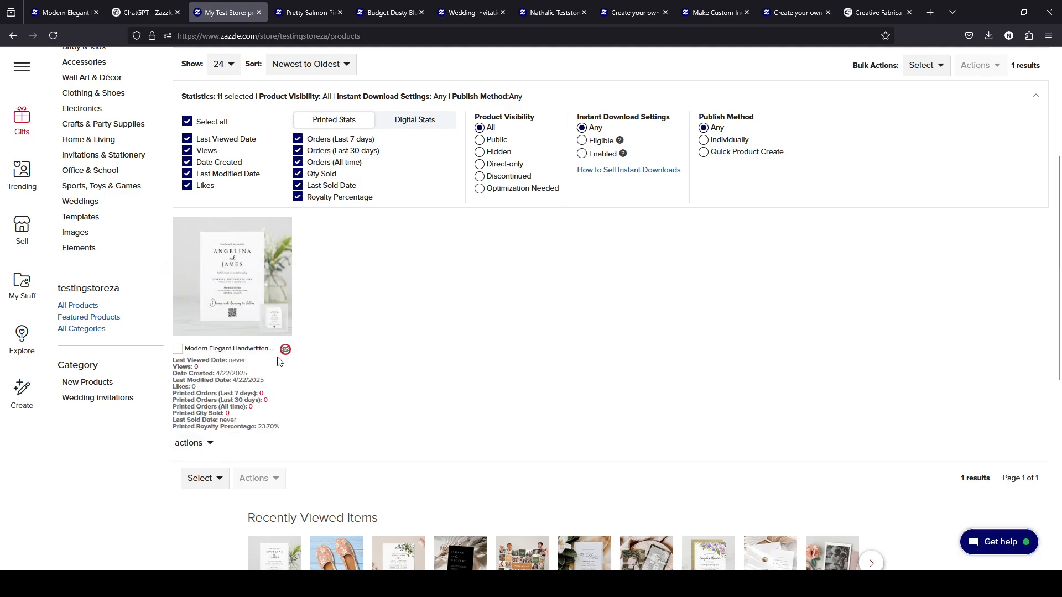
click(198, 447)
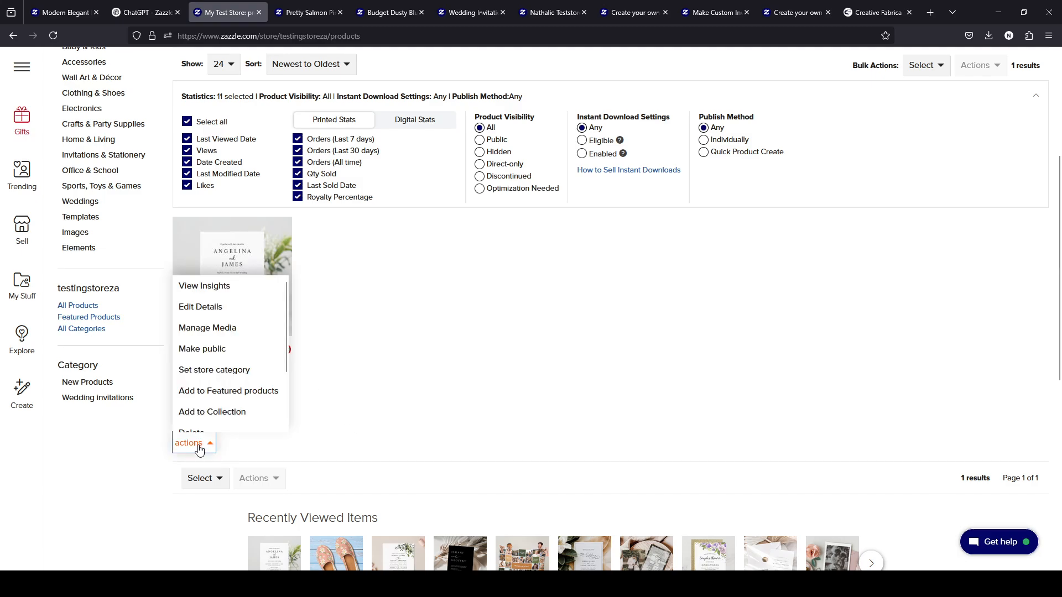
scroll(225, 342, down, 3)
scroll(225, 341, up, 3)
click(222, 322)
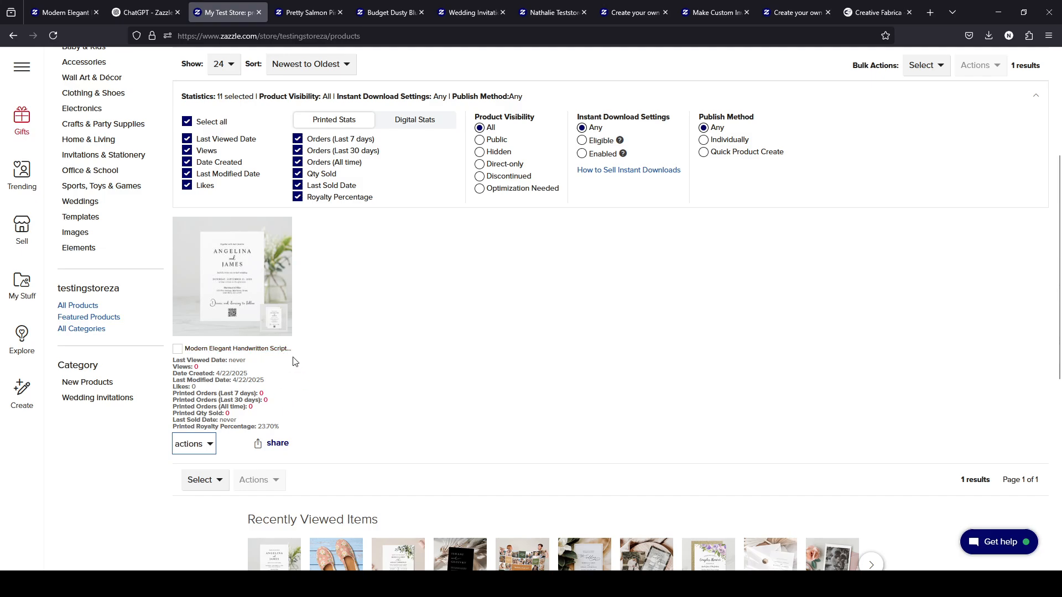
click(207, 445)
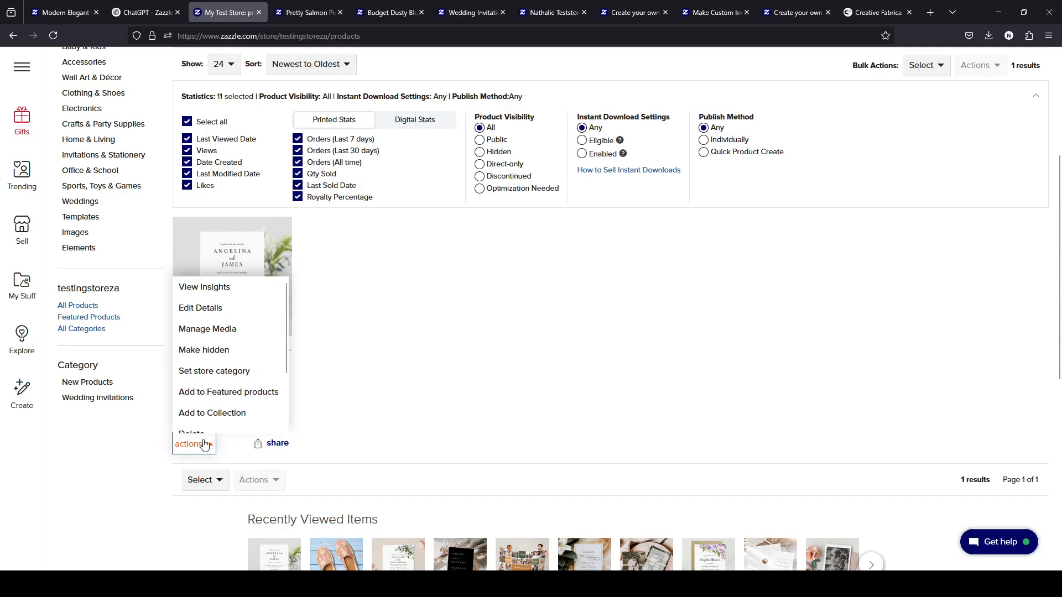
click(235, 359)
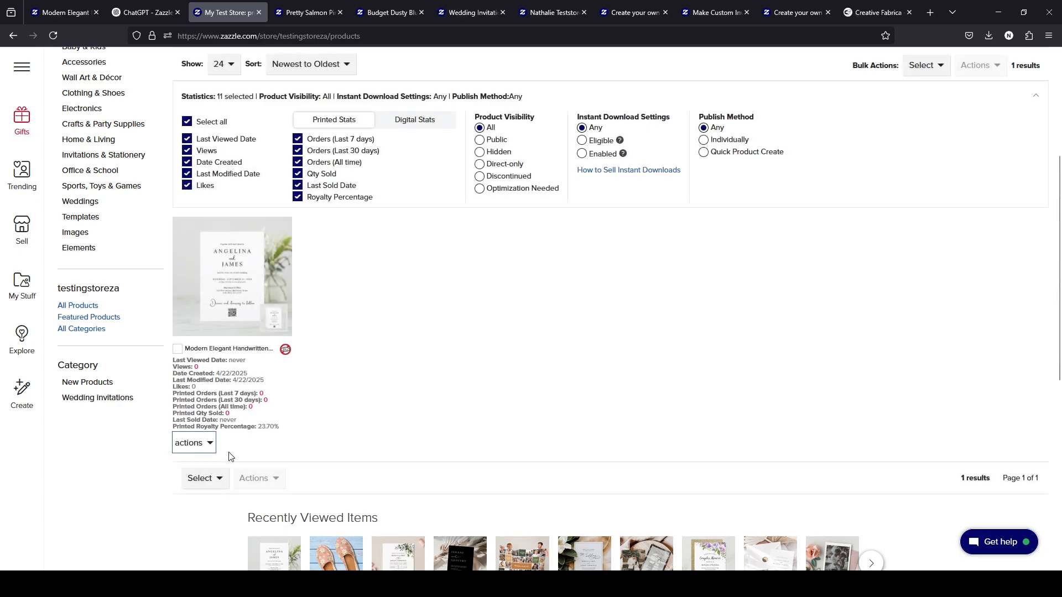
Edit the invitation's product details to use the Rounded corner style, and accept the publishing rights agreement
click(209, 444)
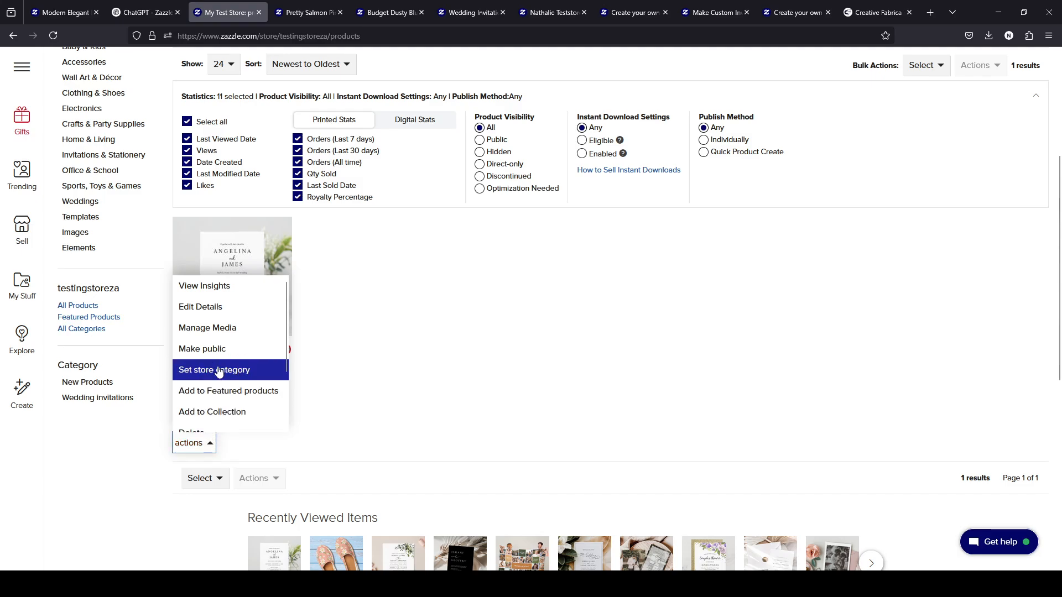
click(227, 307)
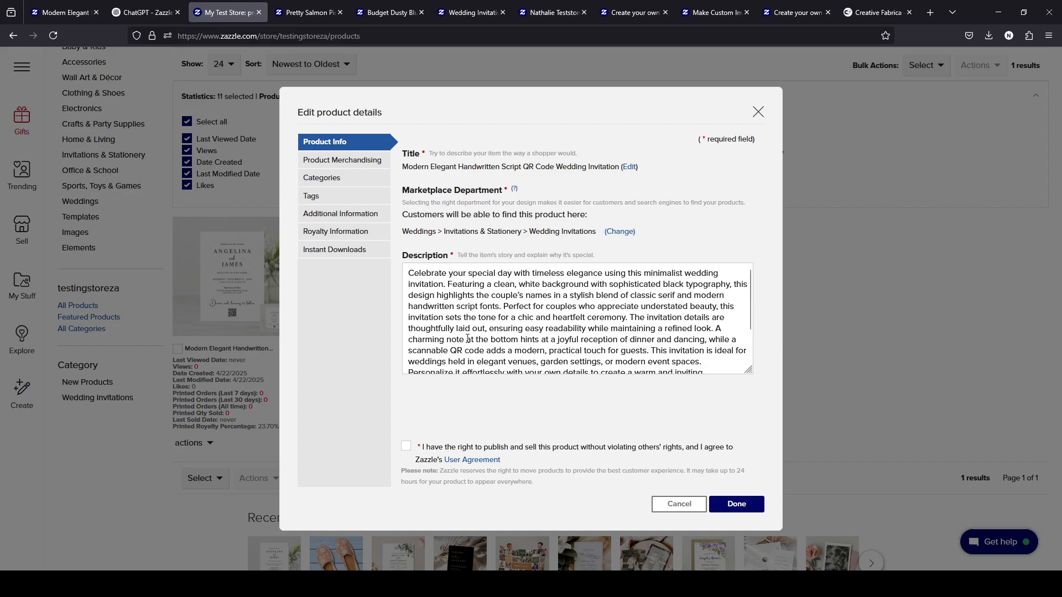
click(362, 161)
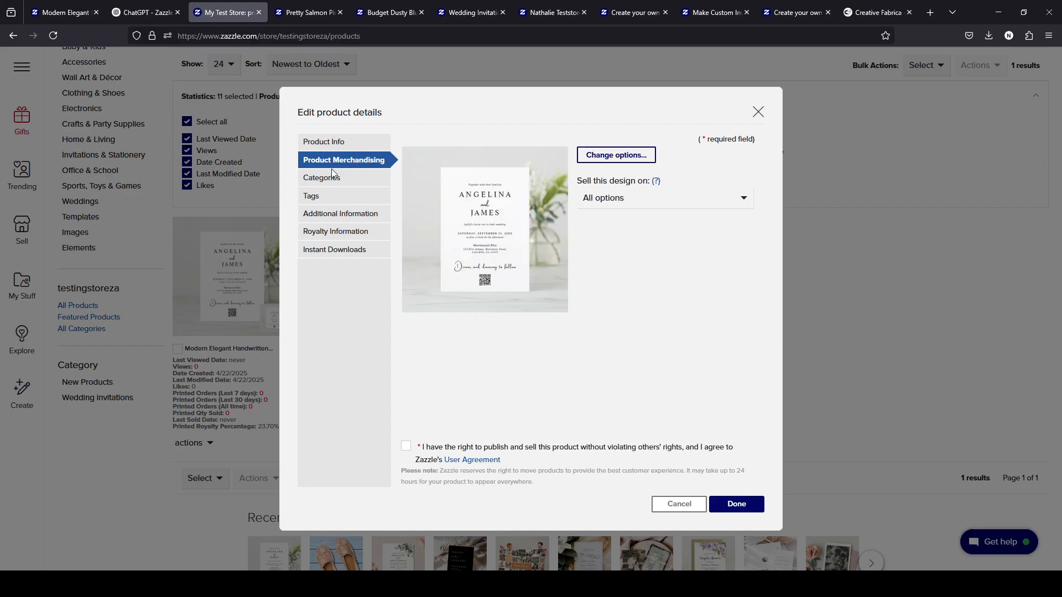
click(616, 155)
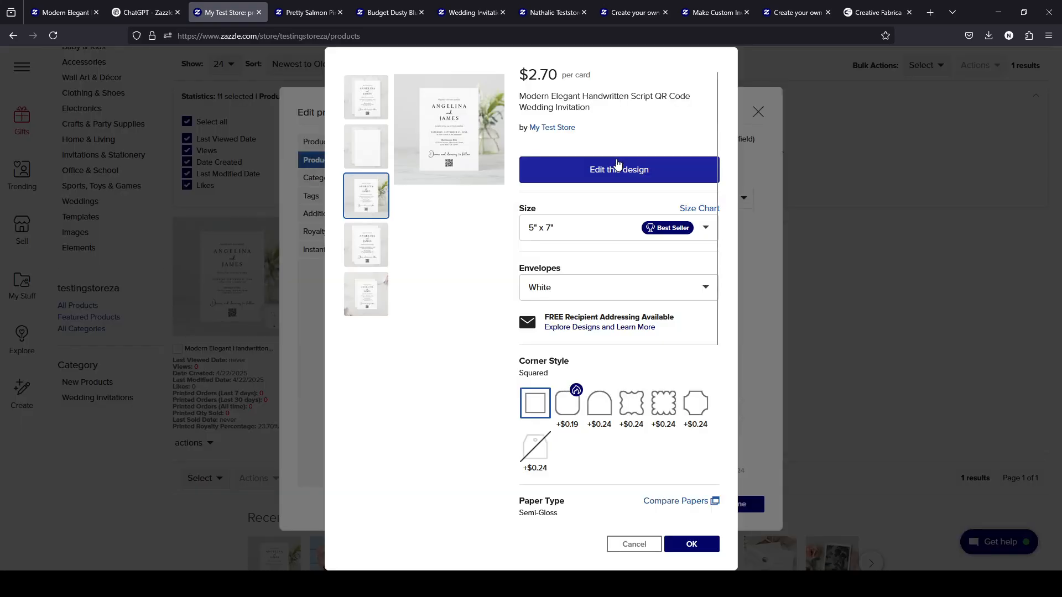
click(570, 413)
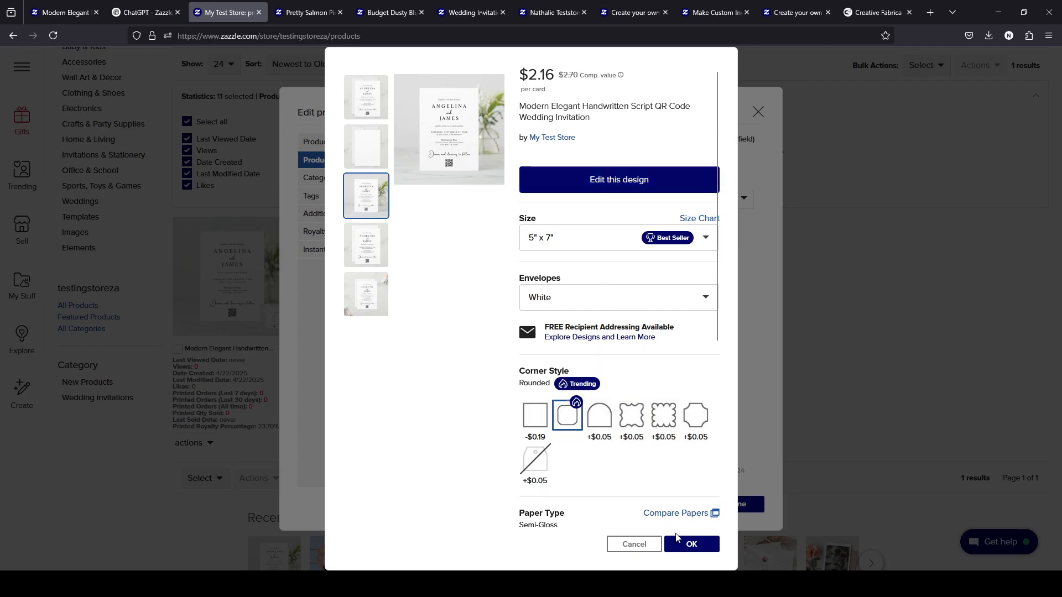
click(685, 549)
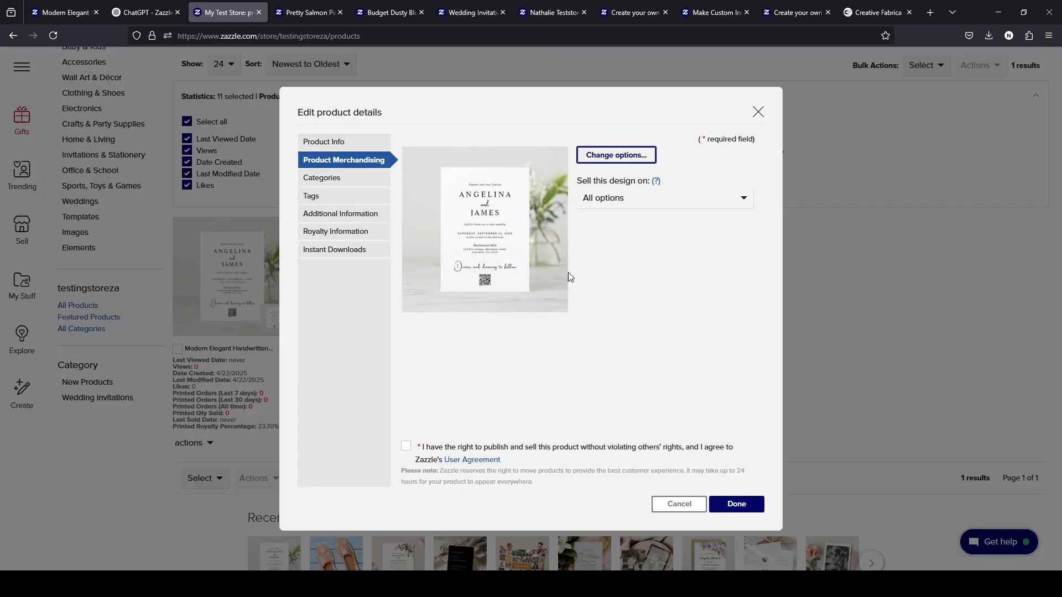
click(501, 448)
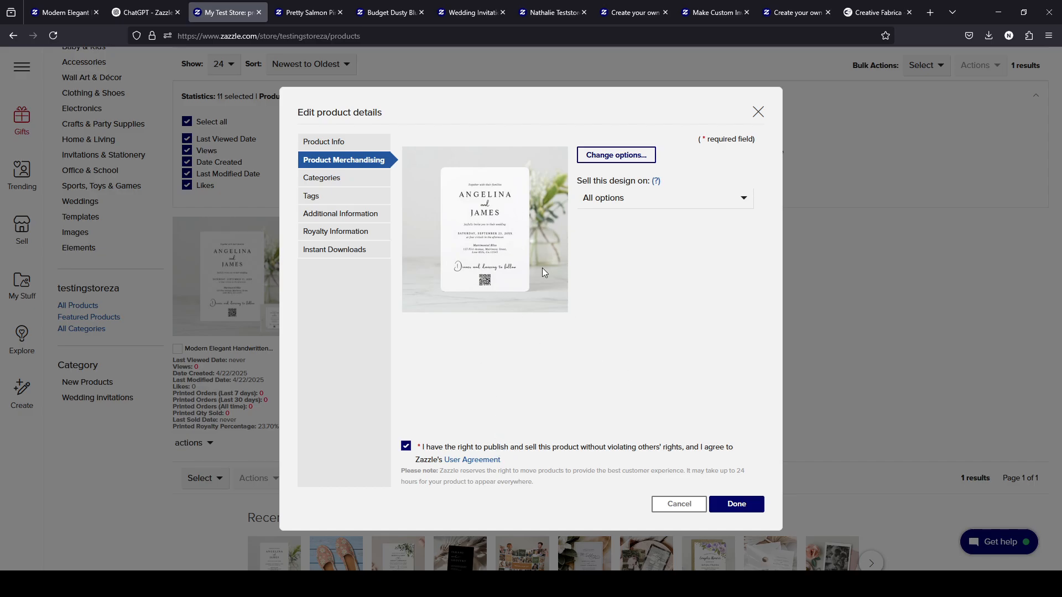
Review the invitation's categories and tags in the product details, including the tags as plain text
click(349, 180)
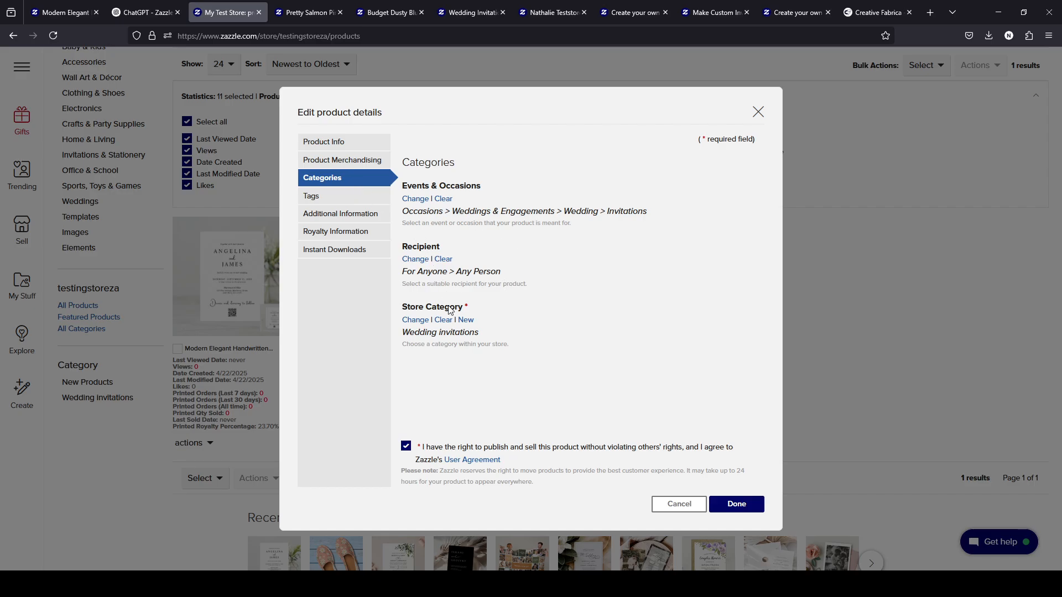
click(320, 198)
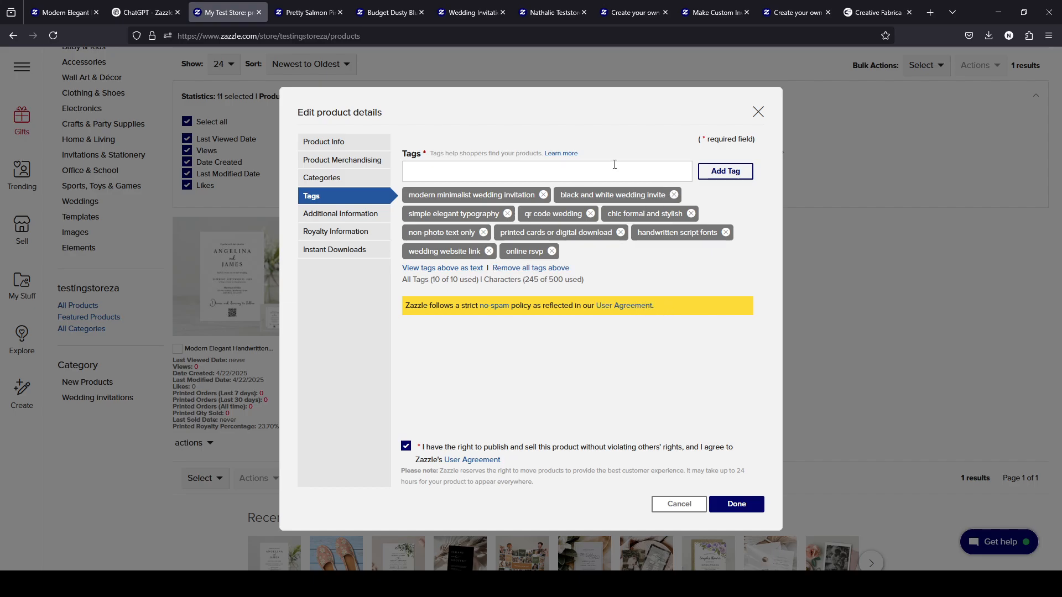
click(461, 271)
triple_click(509, 284)
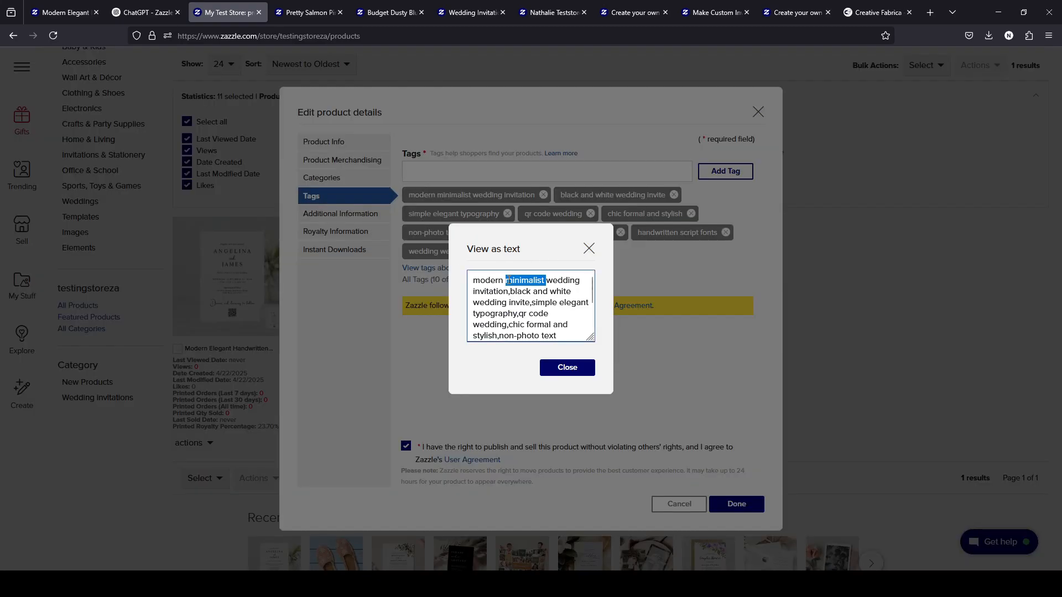
click(569, 367)
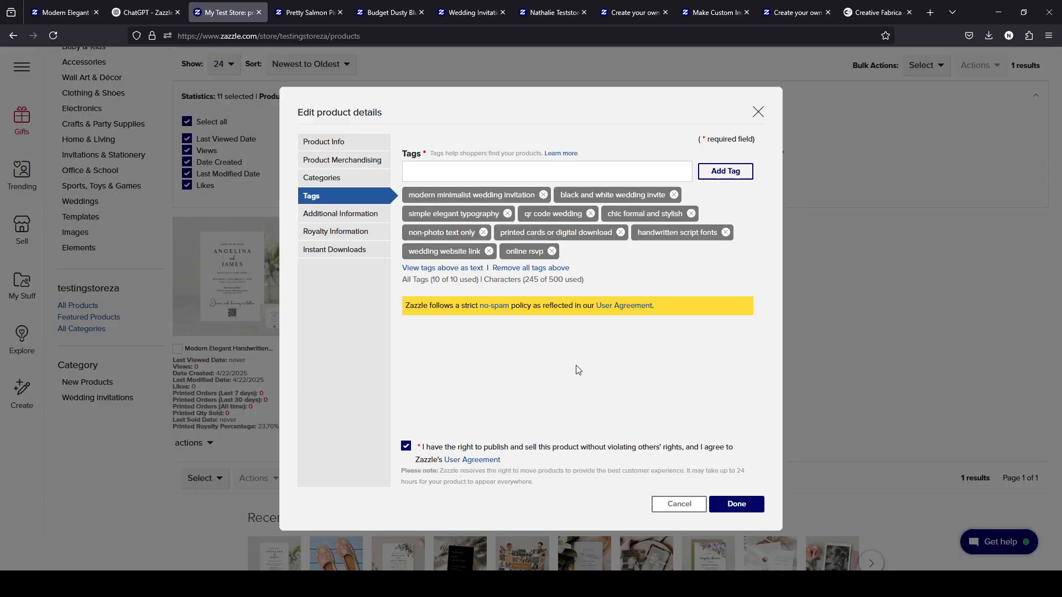
Remove all of the invitation's tags and add them again from the copied comma-separated tag list
click(549, 268)
click(588, 342)
click(549, 174)
key(ctrl+v)
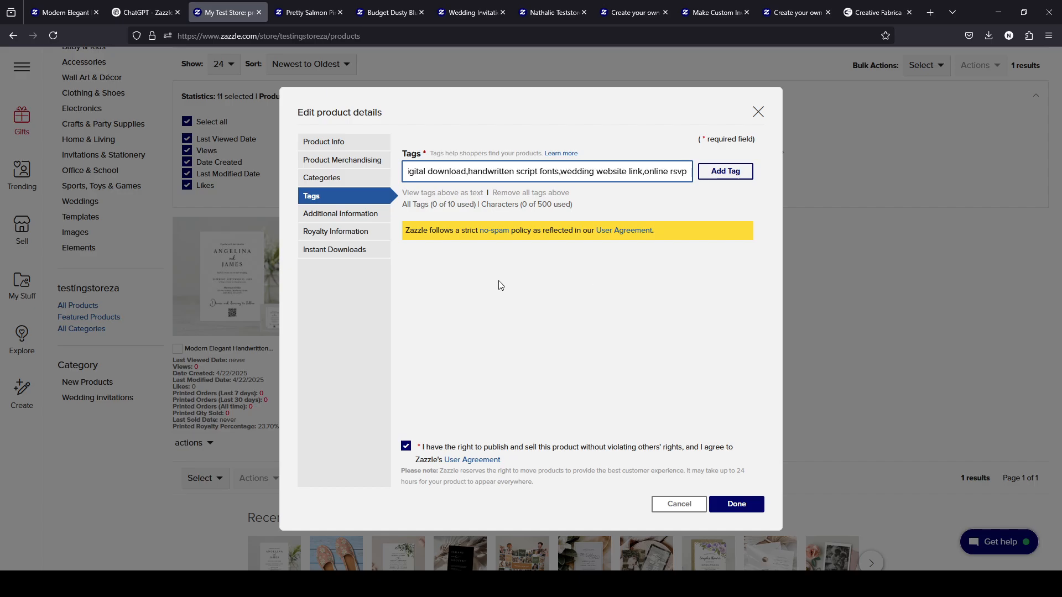
text(,)
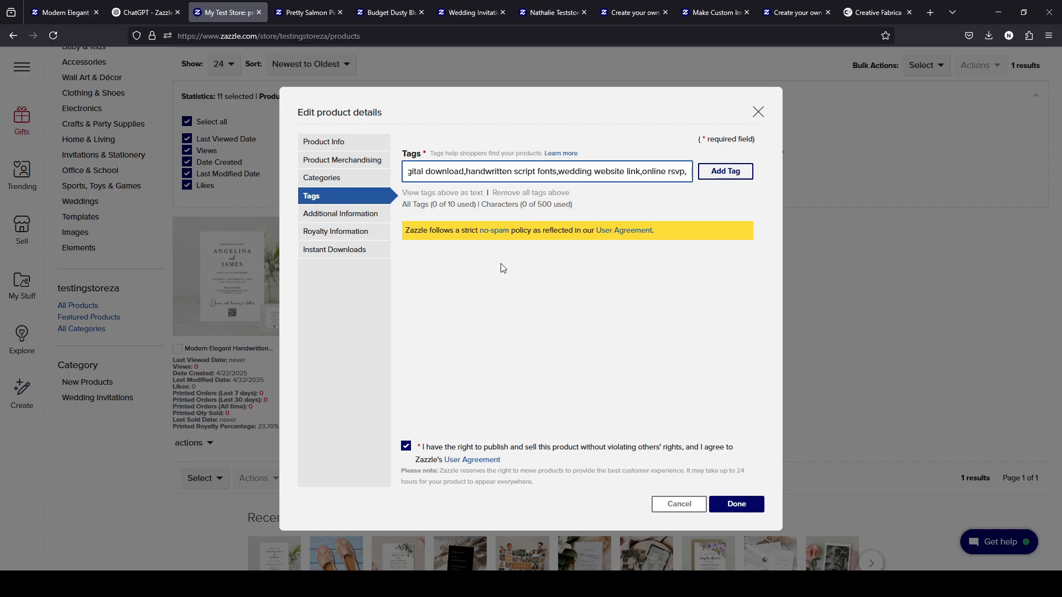
click(703, 172)
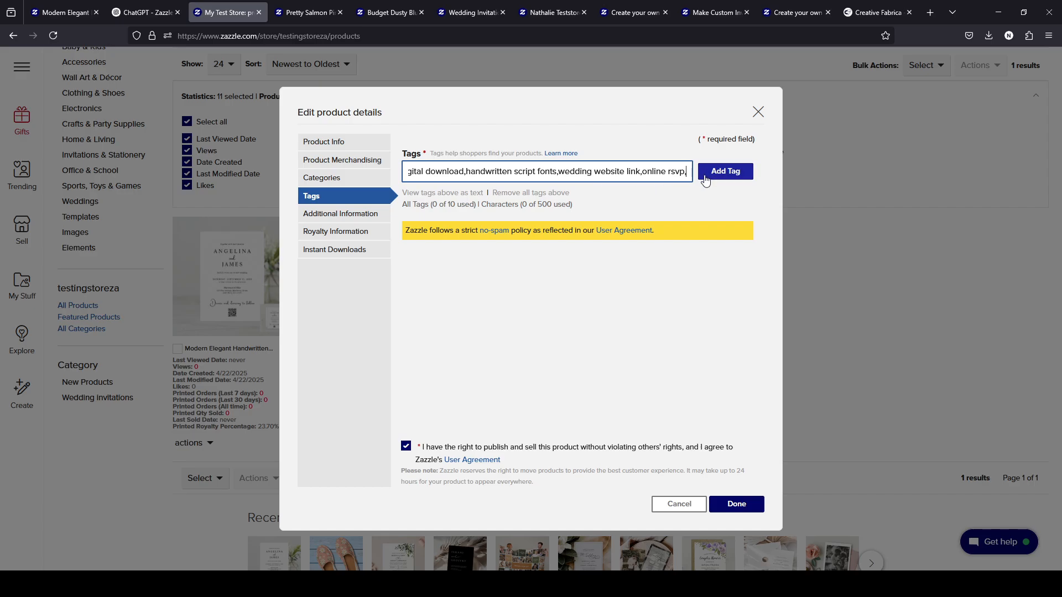
click(358, 220)
click(352, 197)
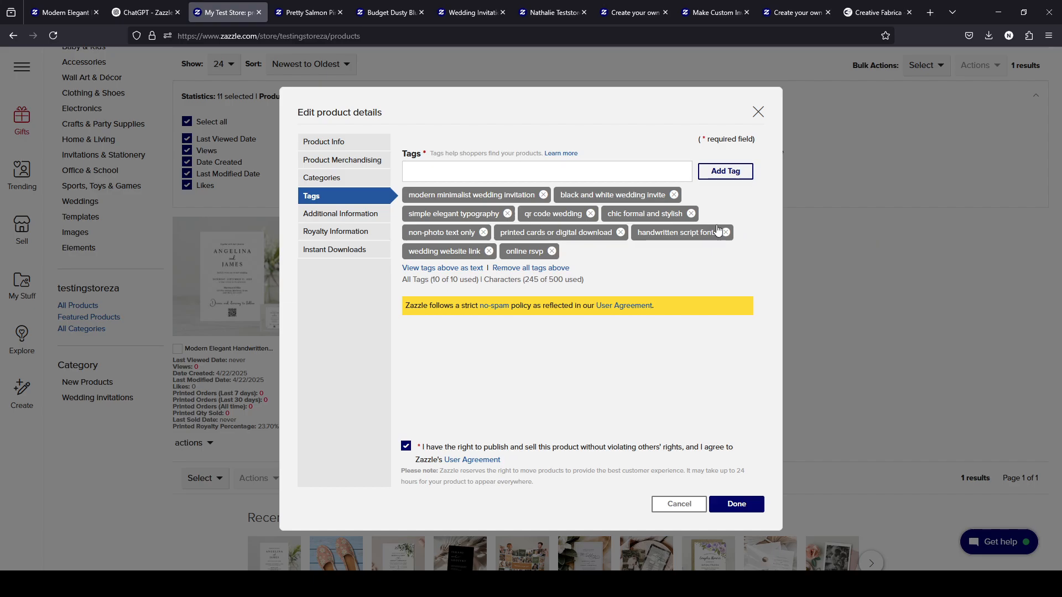
Enable the invitation for Instant Download with a digital royalty percentage of 93, and save the product details
click(352, 215)
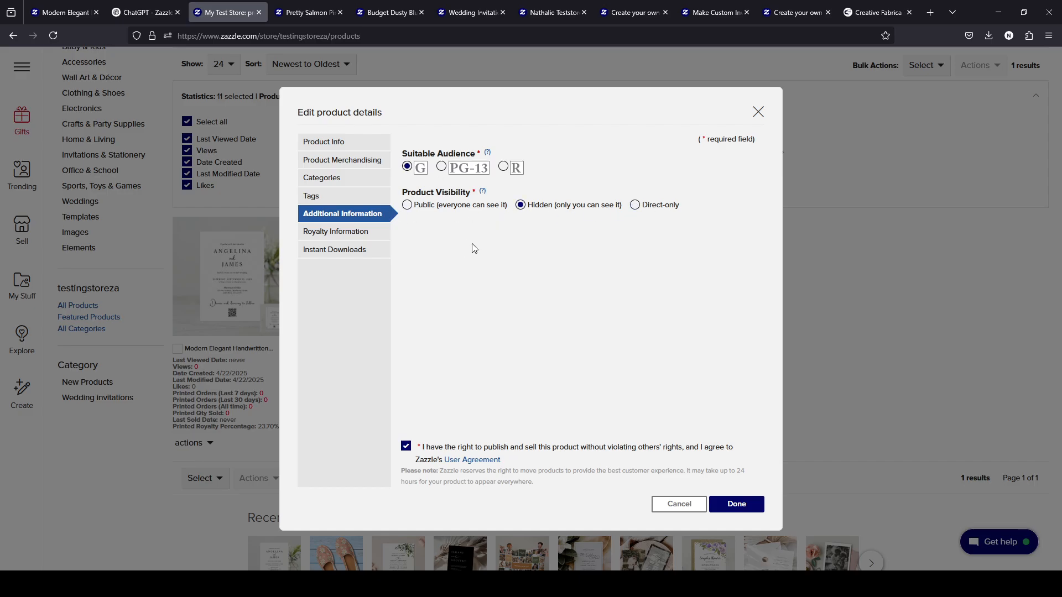
click(357, 232)
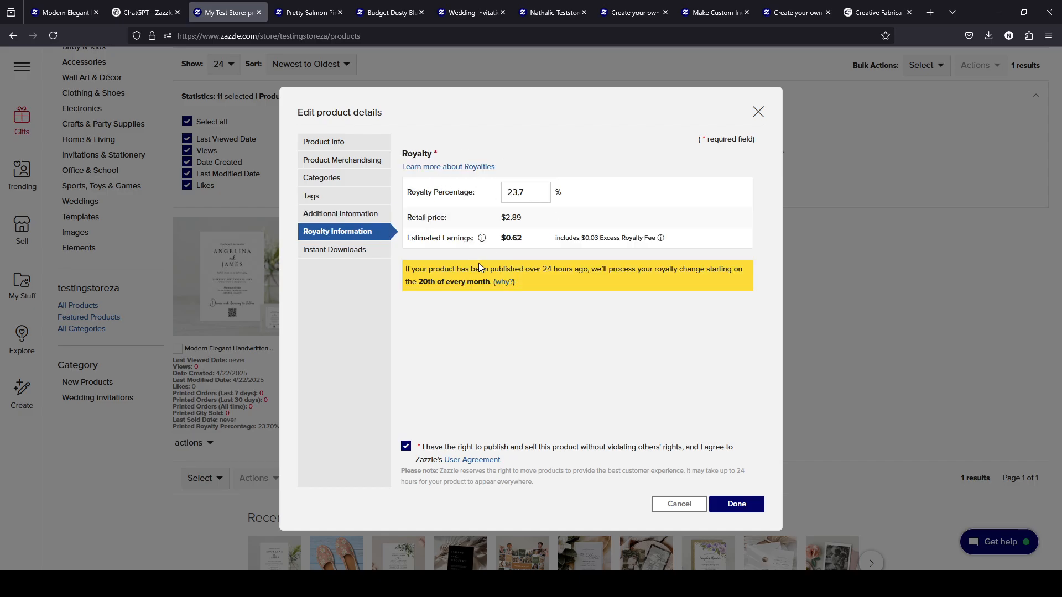
click(323, 250)
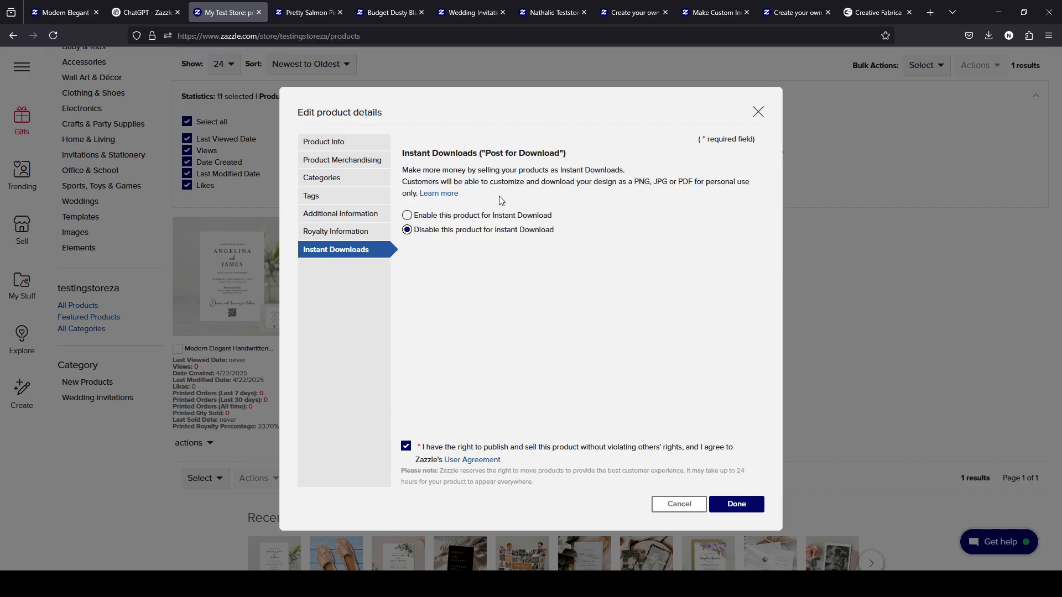
click(464, 219)
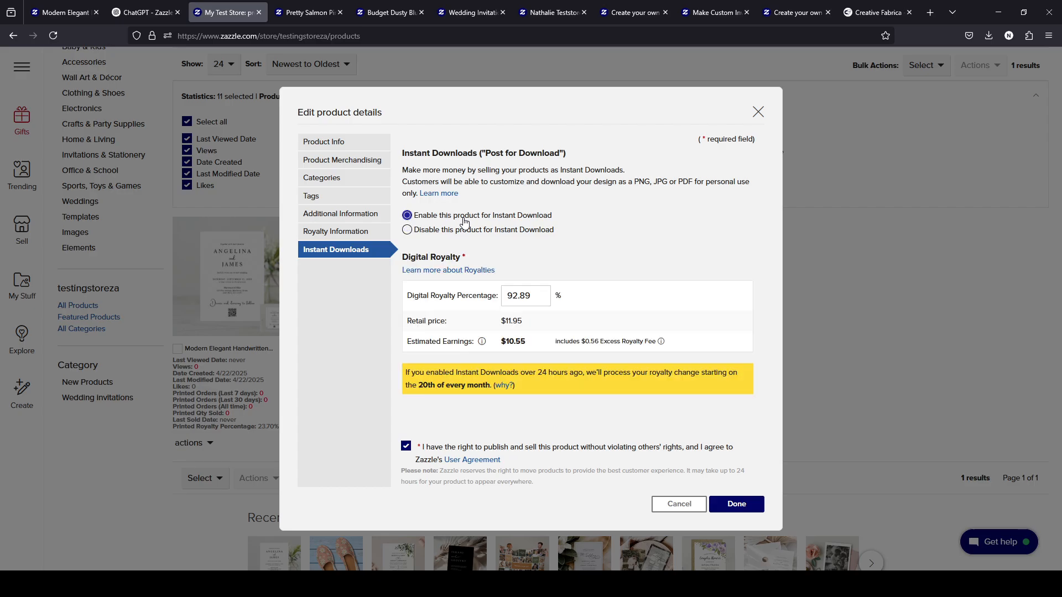
drag(539, 295, 504, 296)
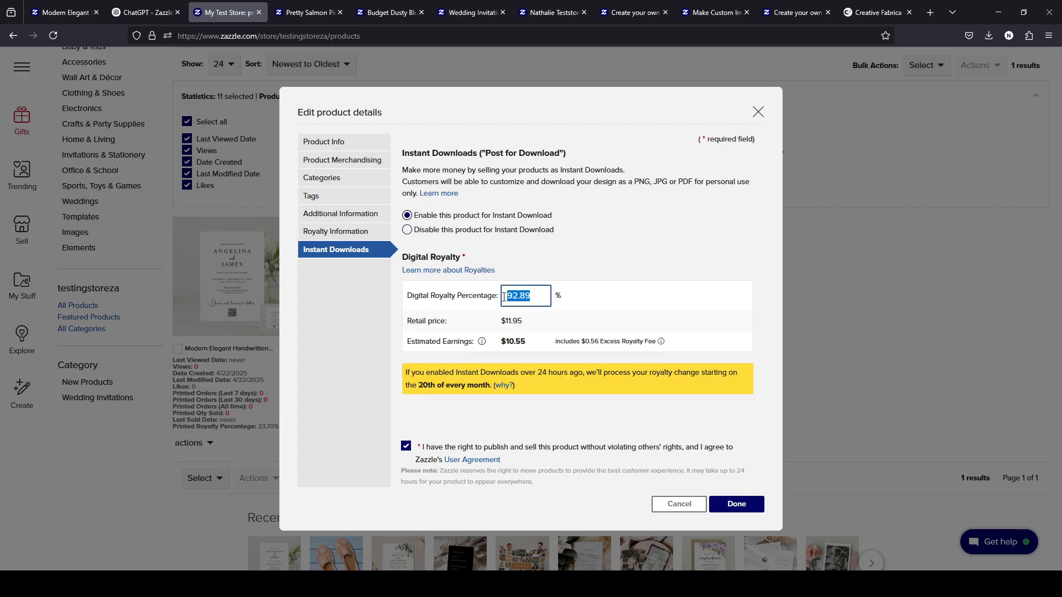
text(93)
click(776, 391)
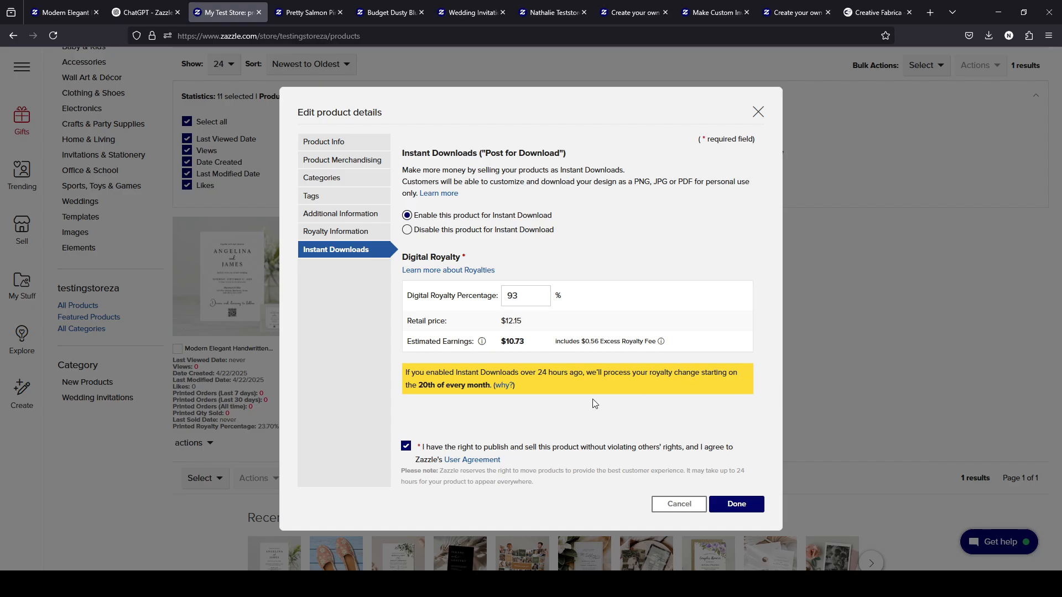
click(372, 234)
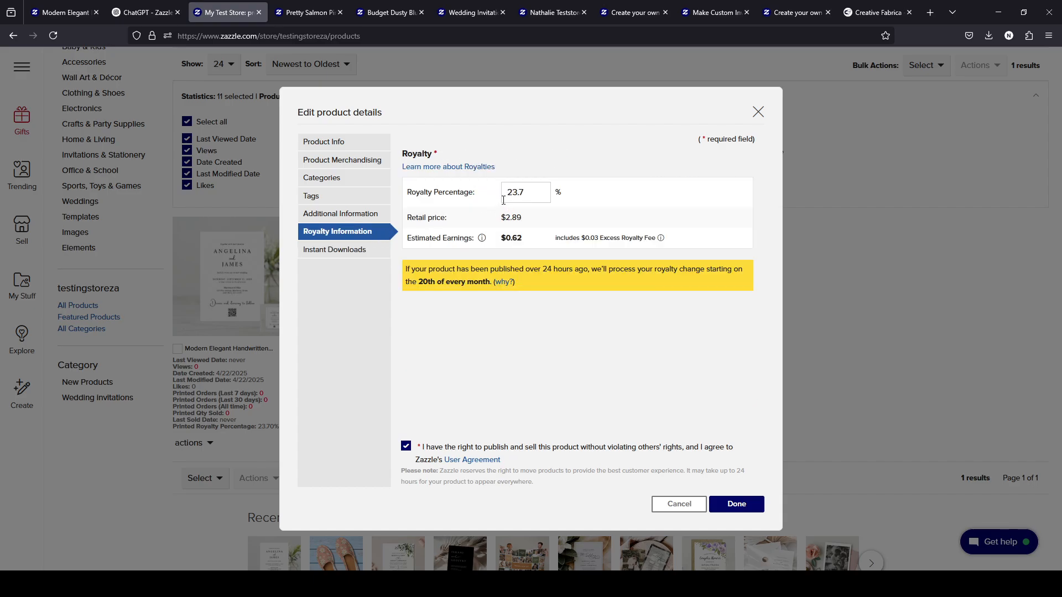
click(341, 249)
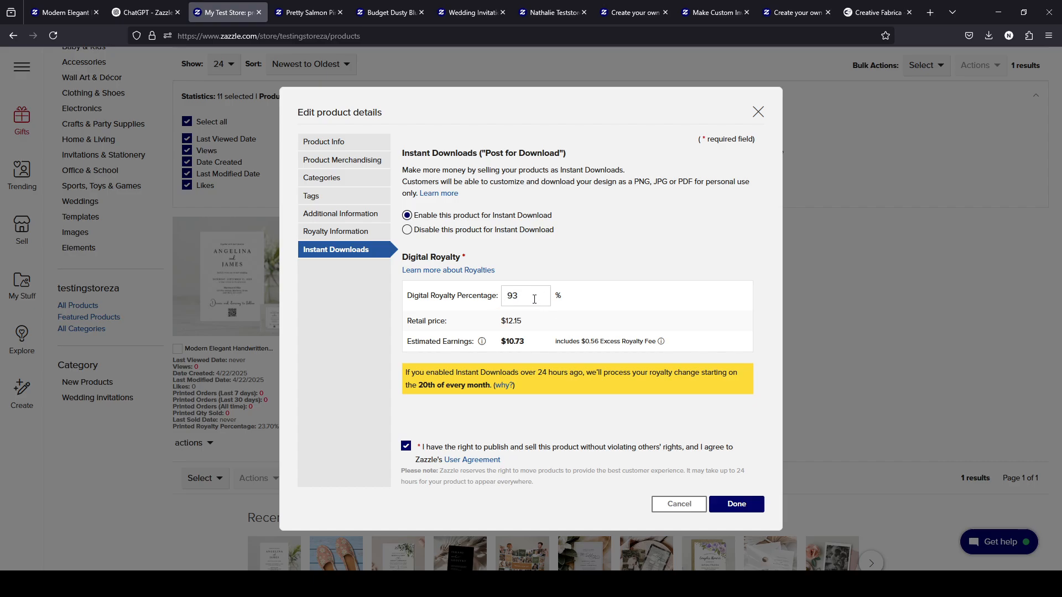
click(736, 504)
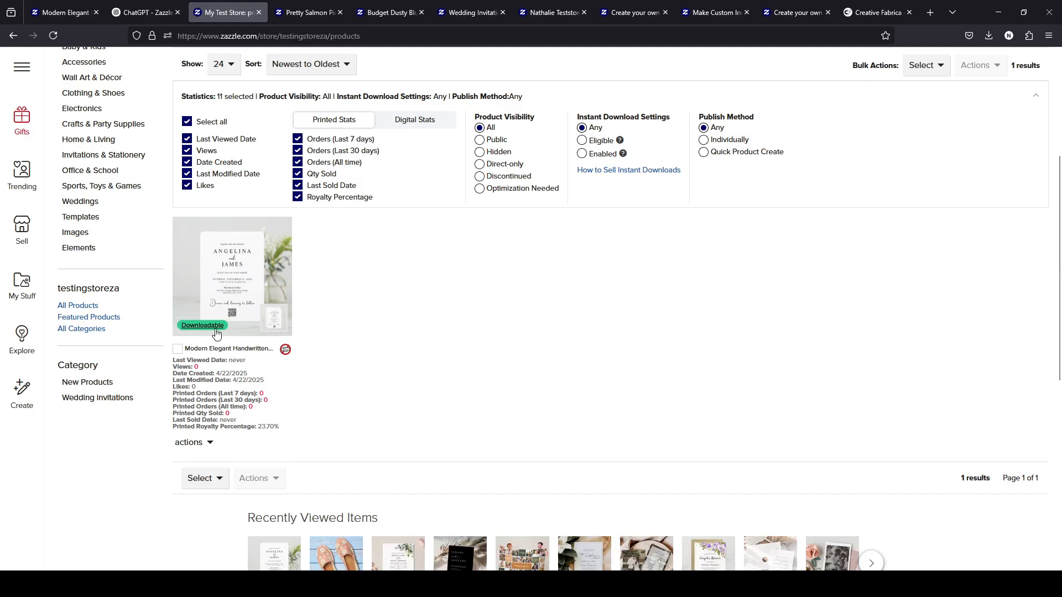
Examine the invitation's digital statistics in the product list, and switch back to the printed statistics
mouse_move(216, 334)
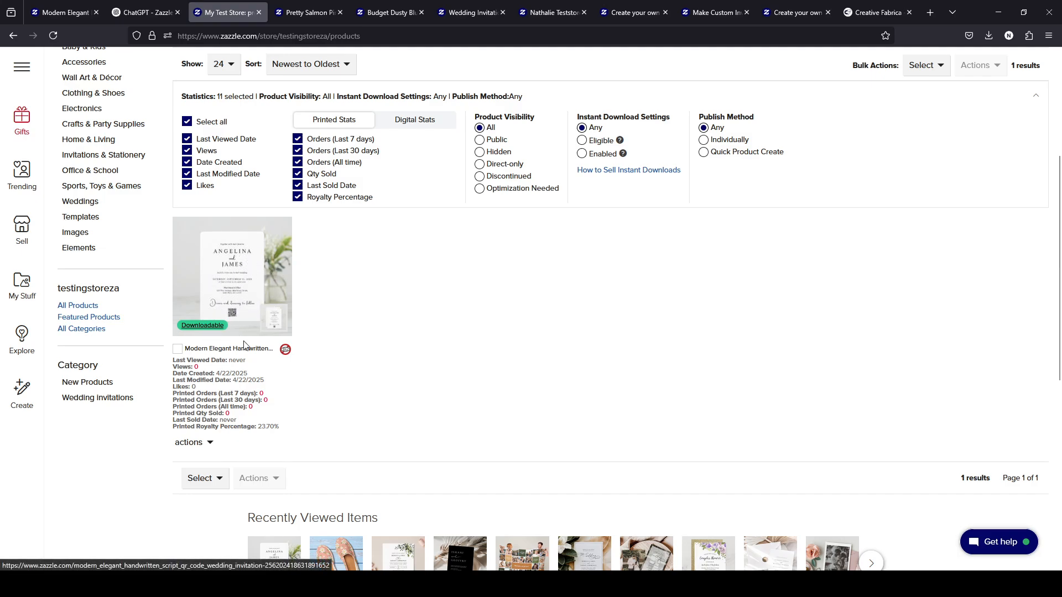
scroll(410, 358, up, 2)
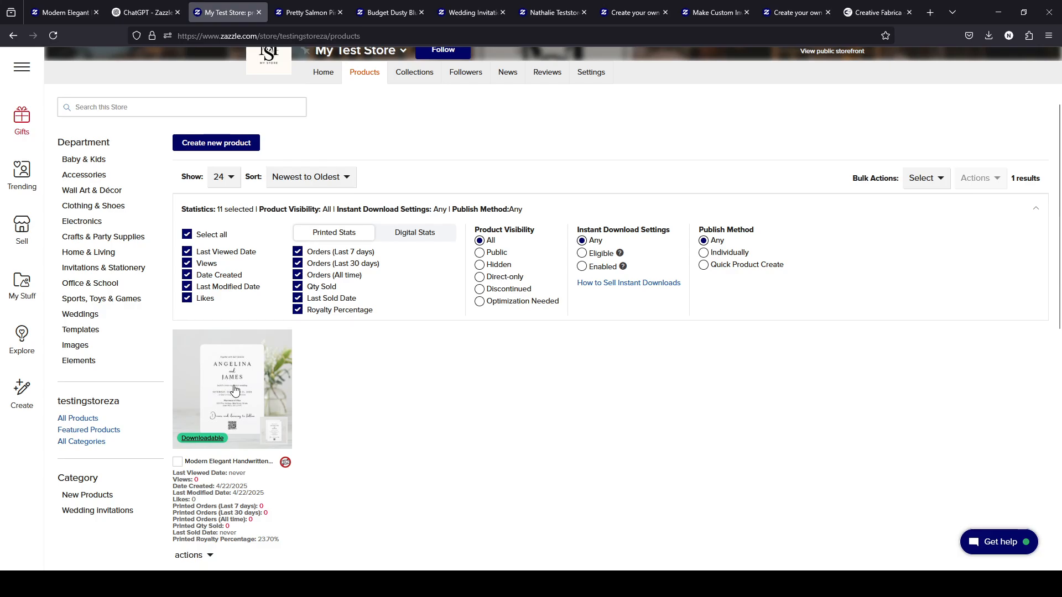
click(429, 235)
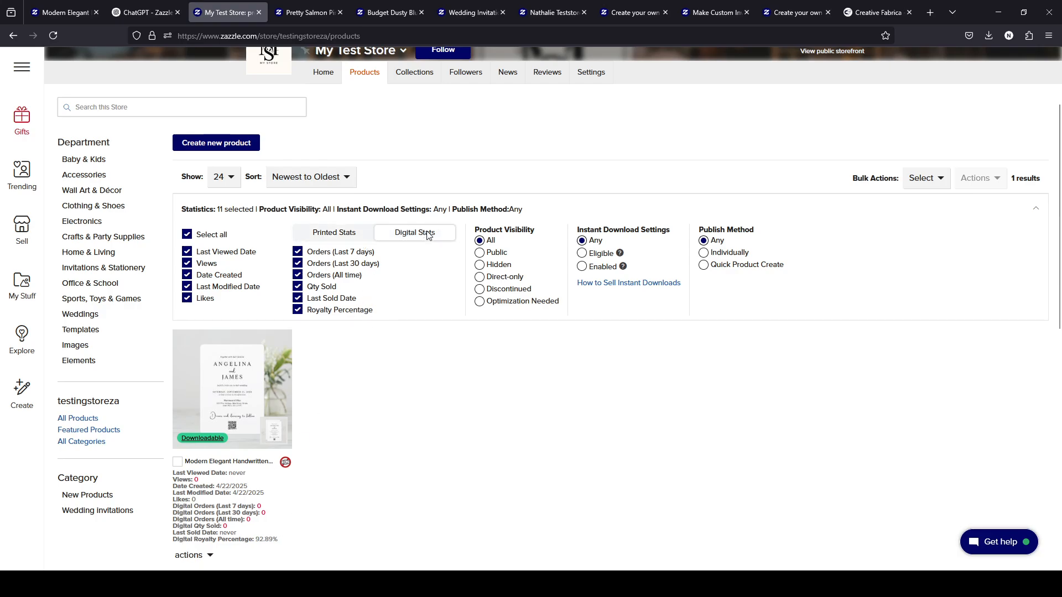
scroll(423, 494, down, 1)
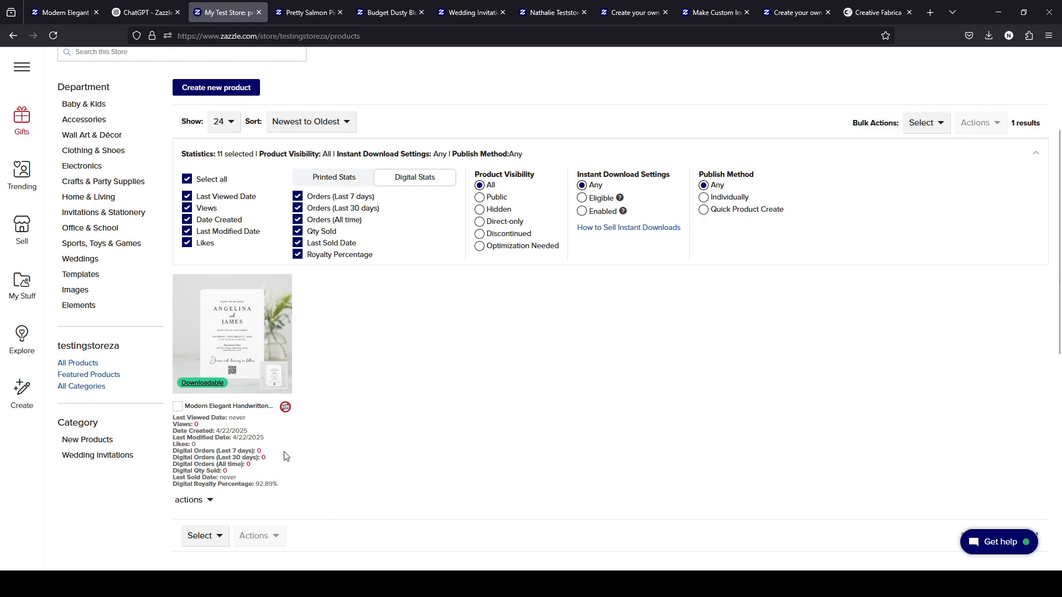
scroll(334, 427, up, 2)
click(385, 296)
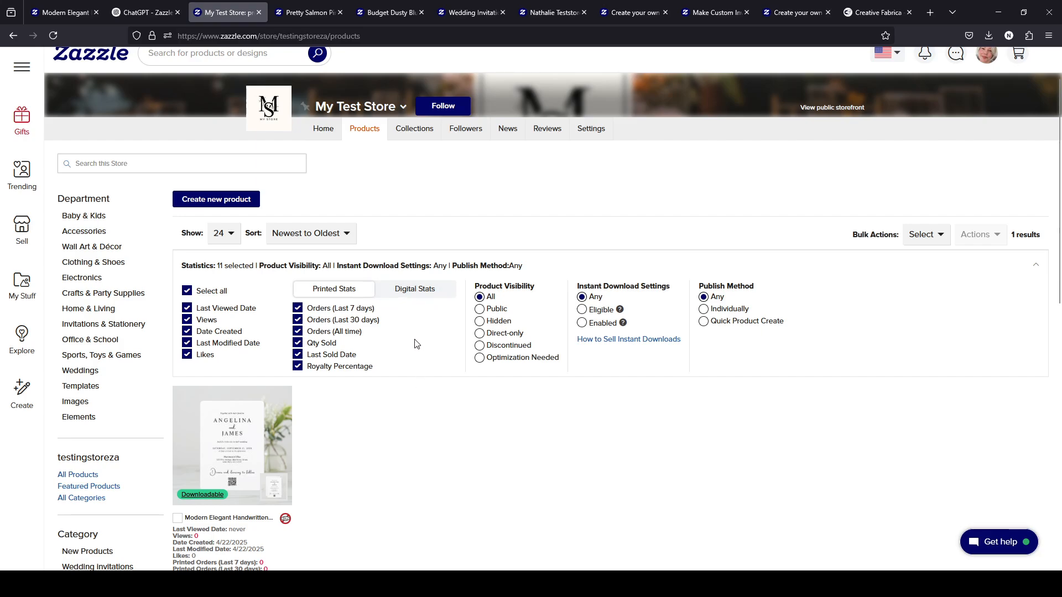
scroll(411, 343, down, 2)
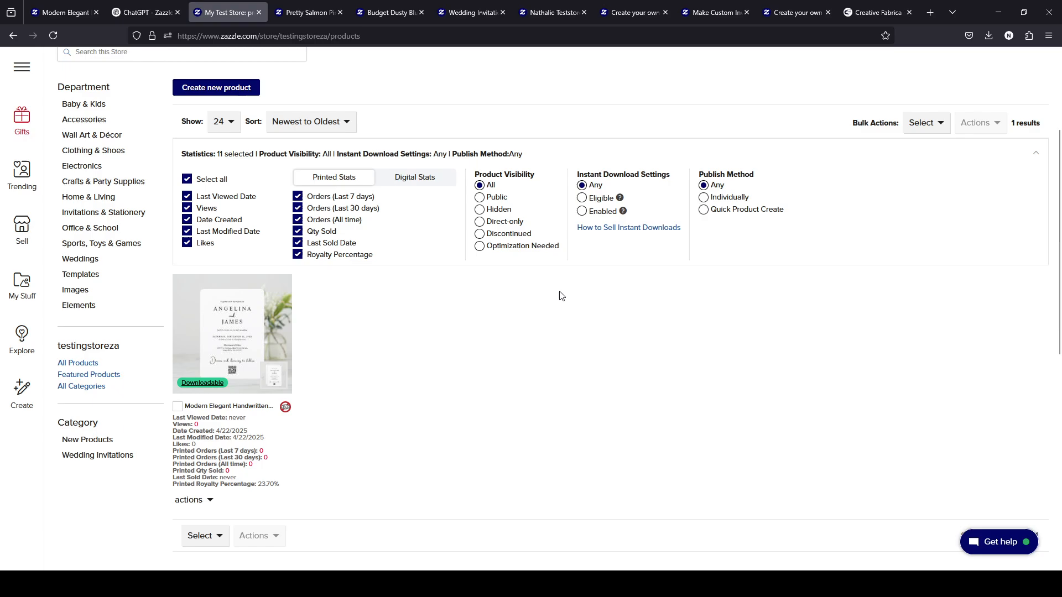
Filter the store's products by Public and Hidden visibility, and reset the visibility filter to All
click(496, 201)
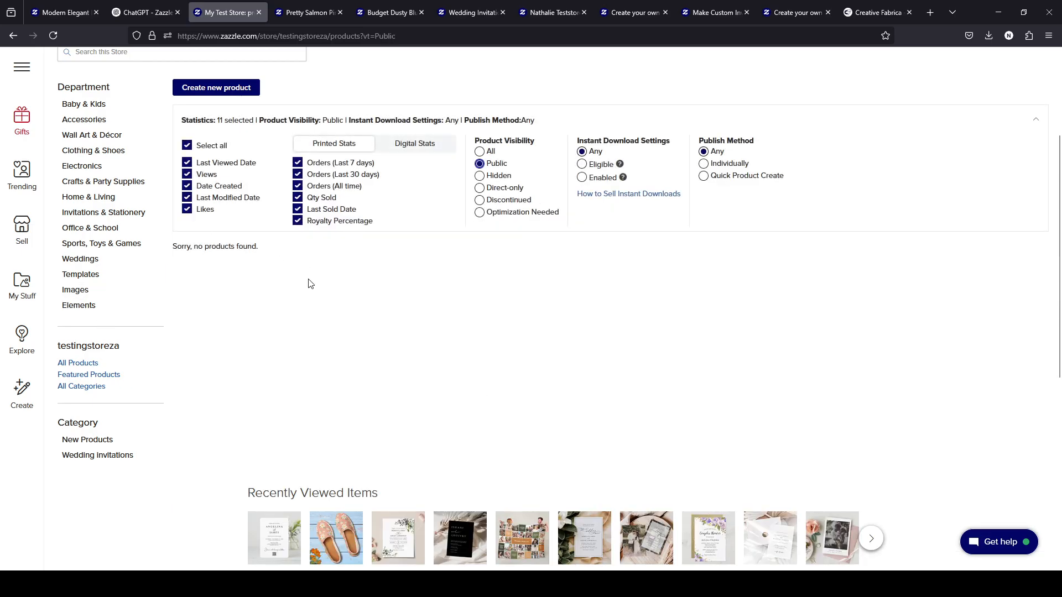
click(490, 154)
click(489, 176)
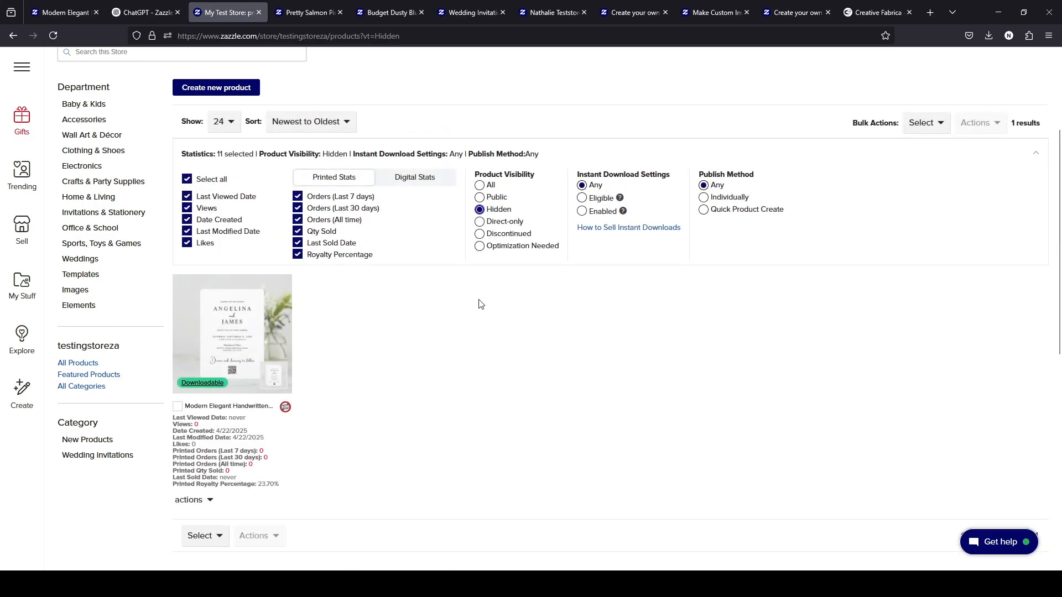
click(519, 225)
click(488, 185)
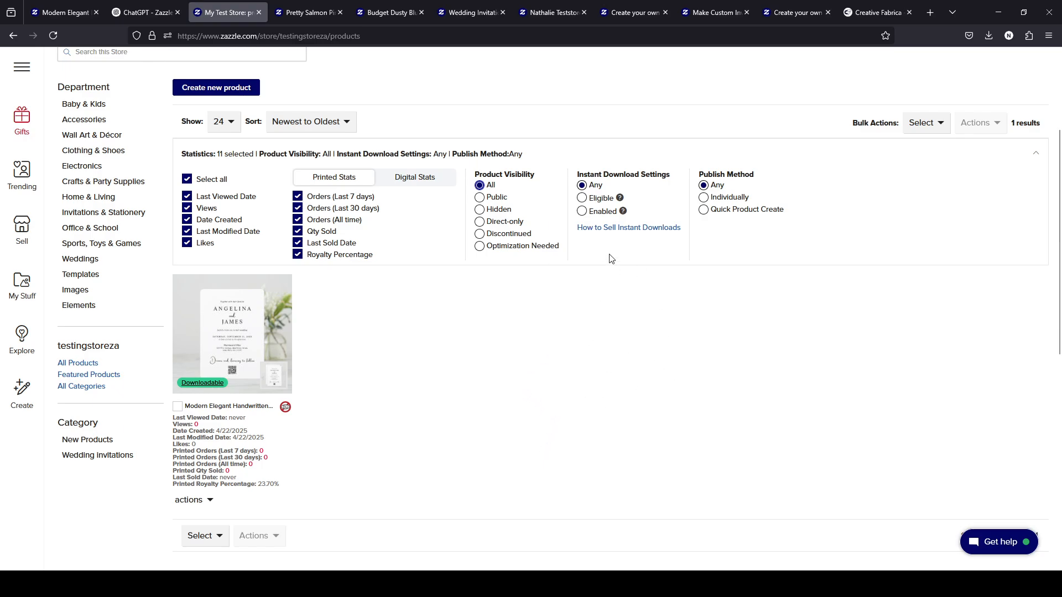
Filter the products by the Eligible and Enabled Instant Download settings, and reset the filter to Any
click(582, 199)
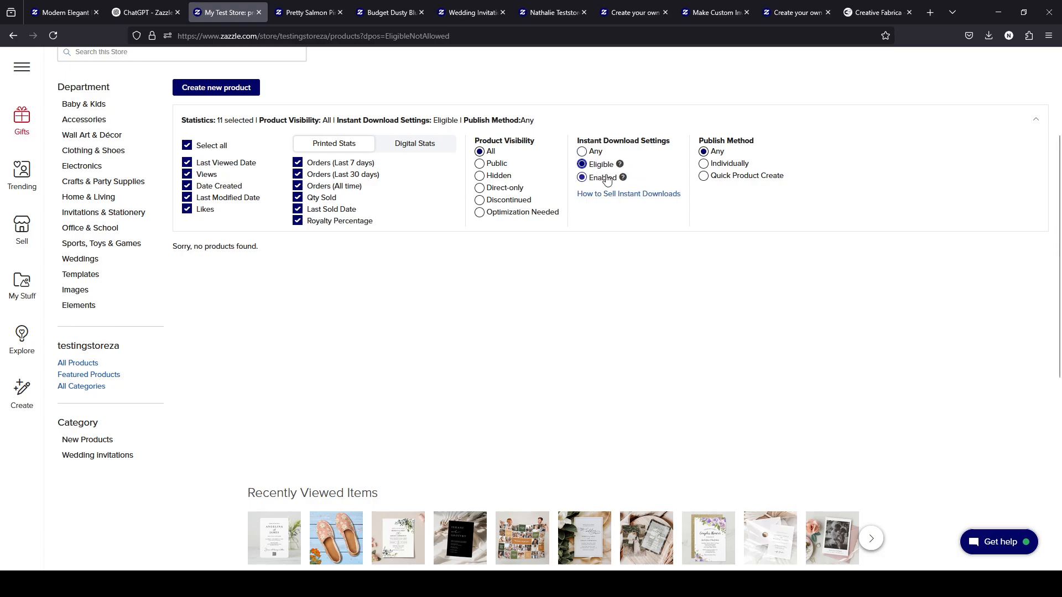
mouse_move(620, 167)
click(603, 178)
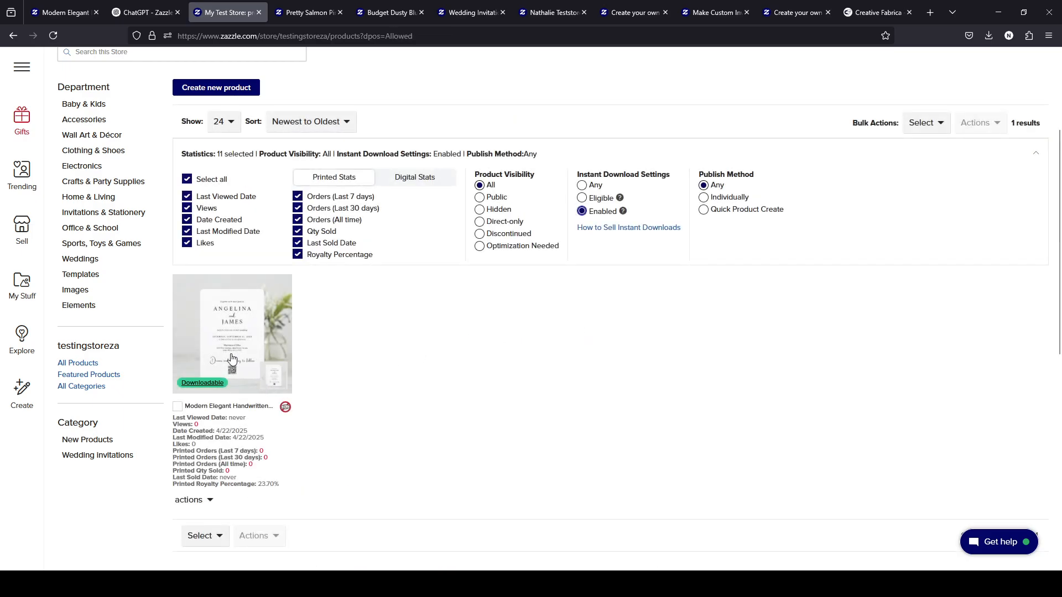
click(596, 186)
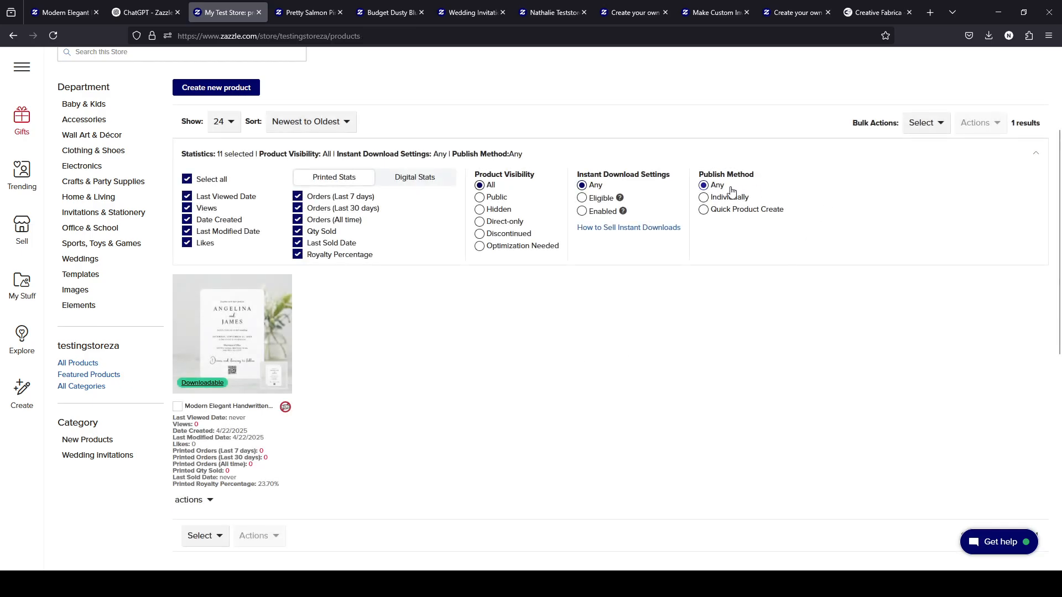
Collapse the statistics and filter options, and review the available sort orders while keeping Newest to Oldest
click(540, 155)
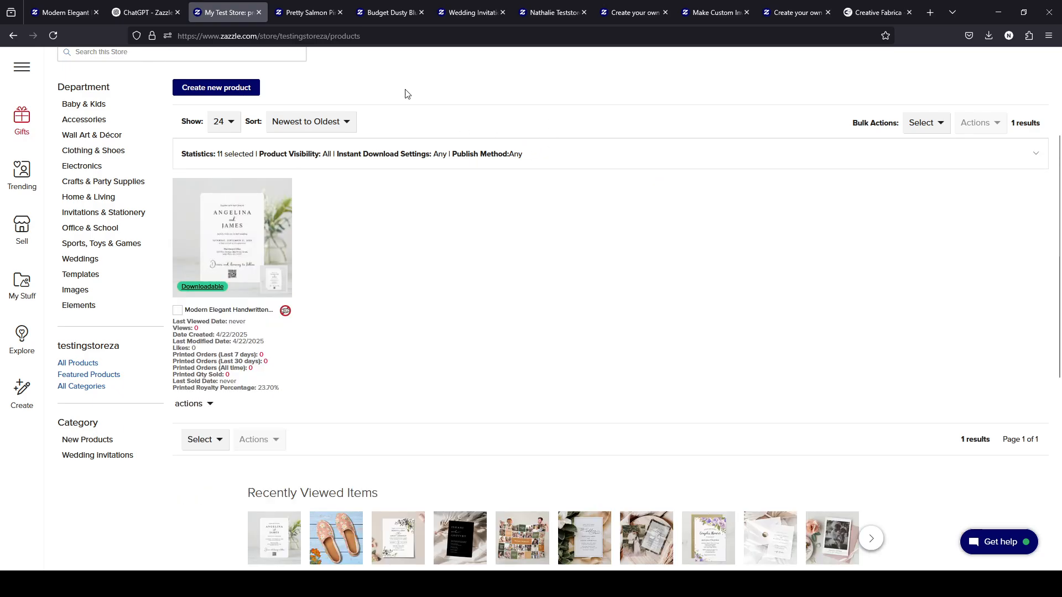
click(334, 123)
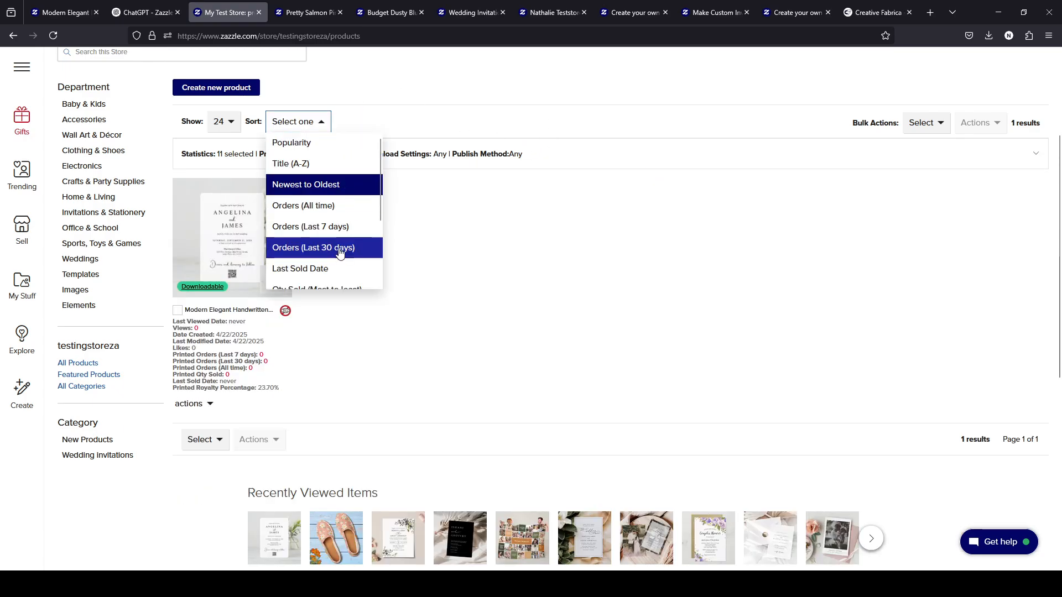
click(346, 184)
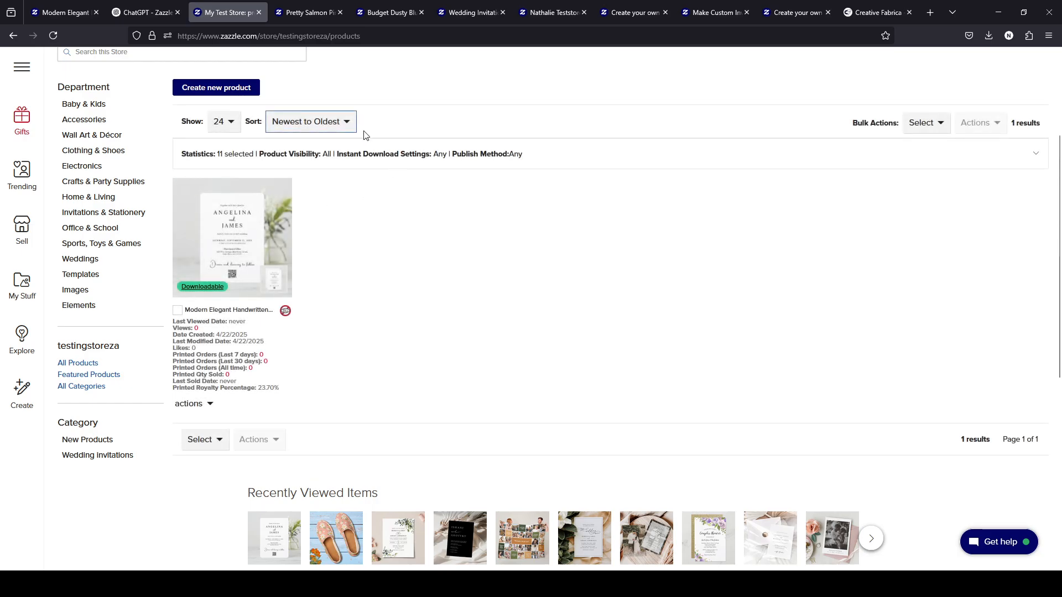
click(349, 125)
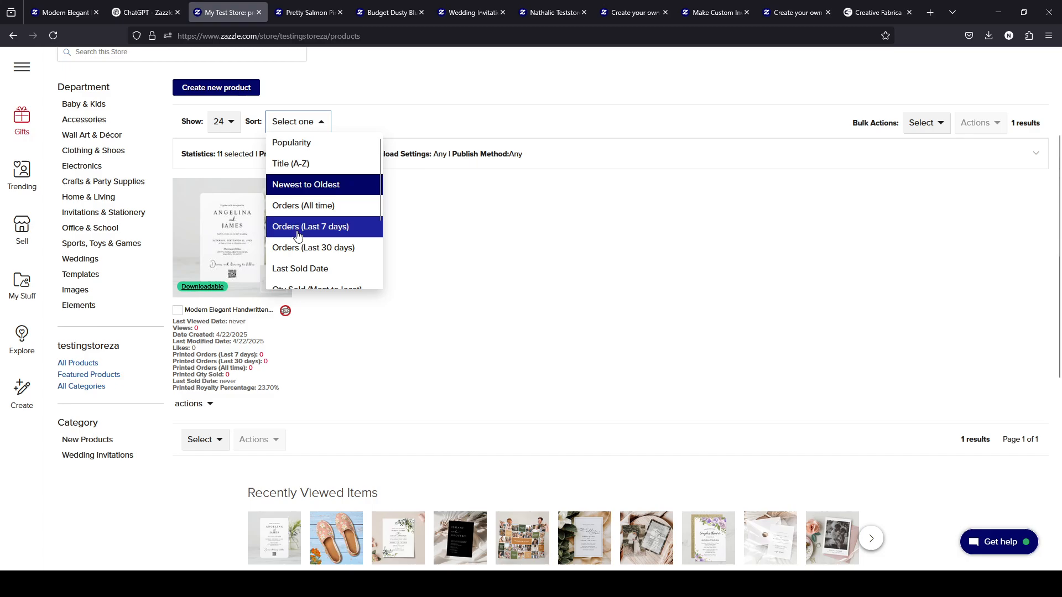
scroll(346, 250, down, 2)
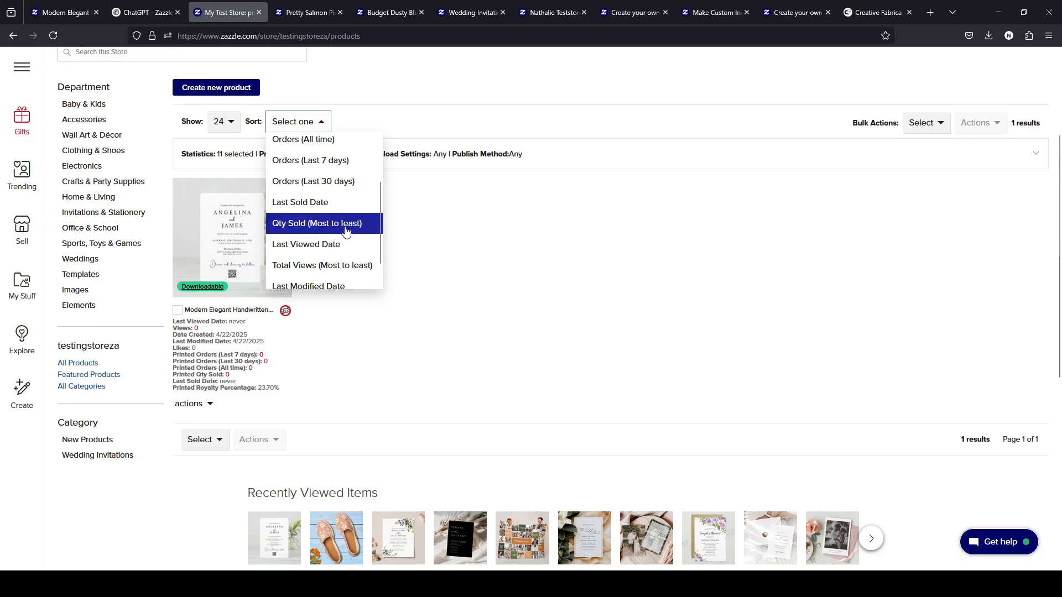
scroll(345, 231, down, 2)
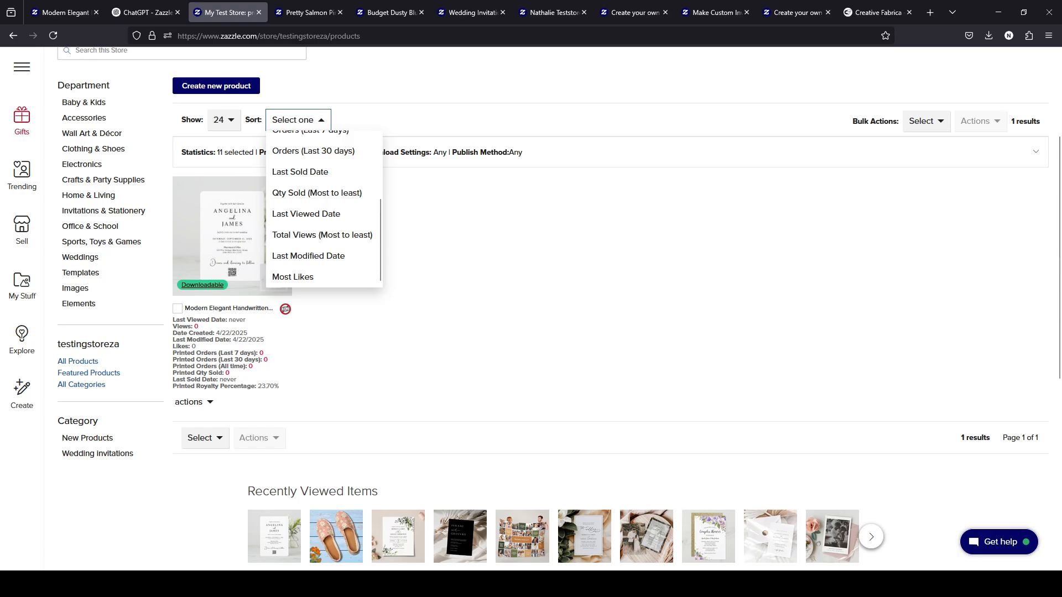
click(471, 311)
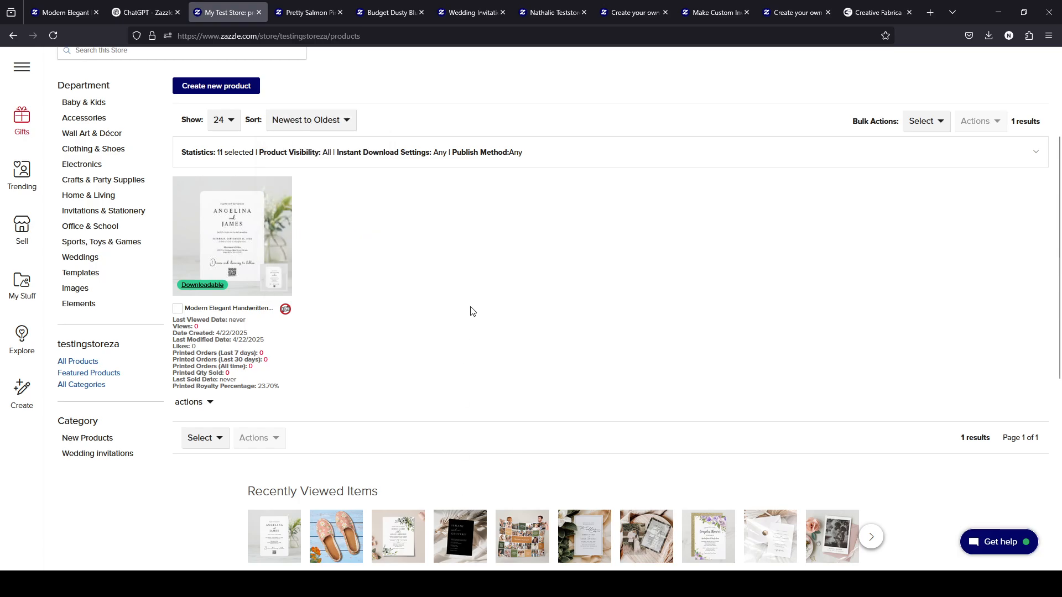